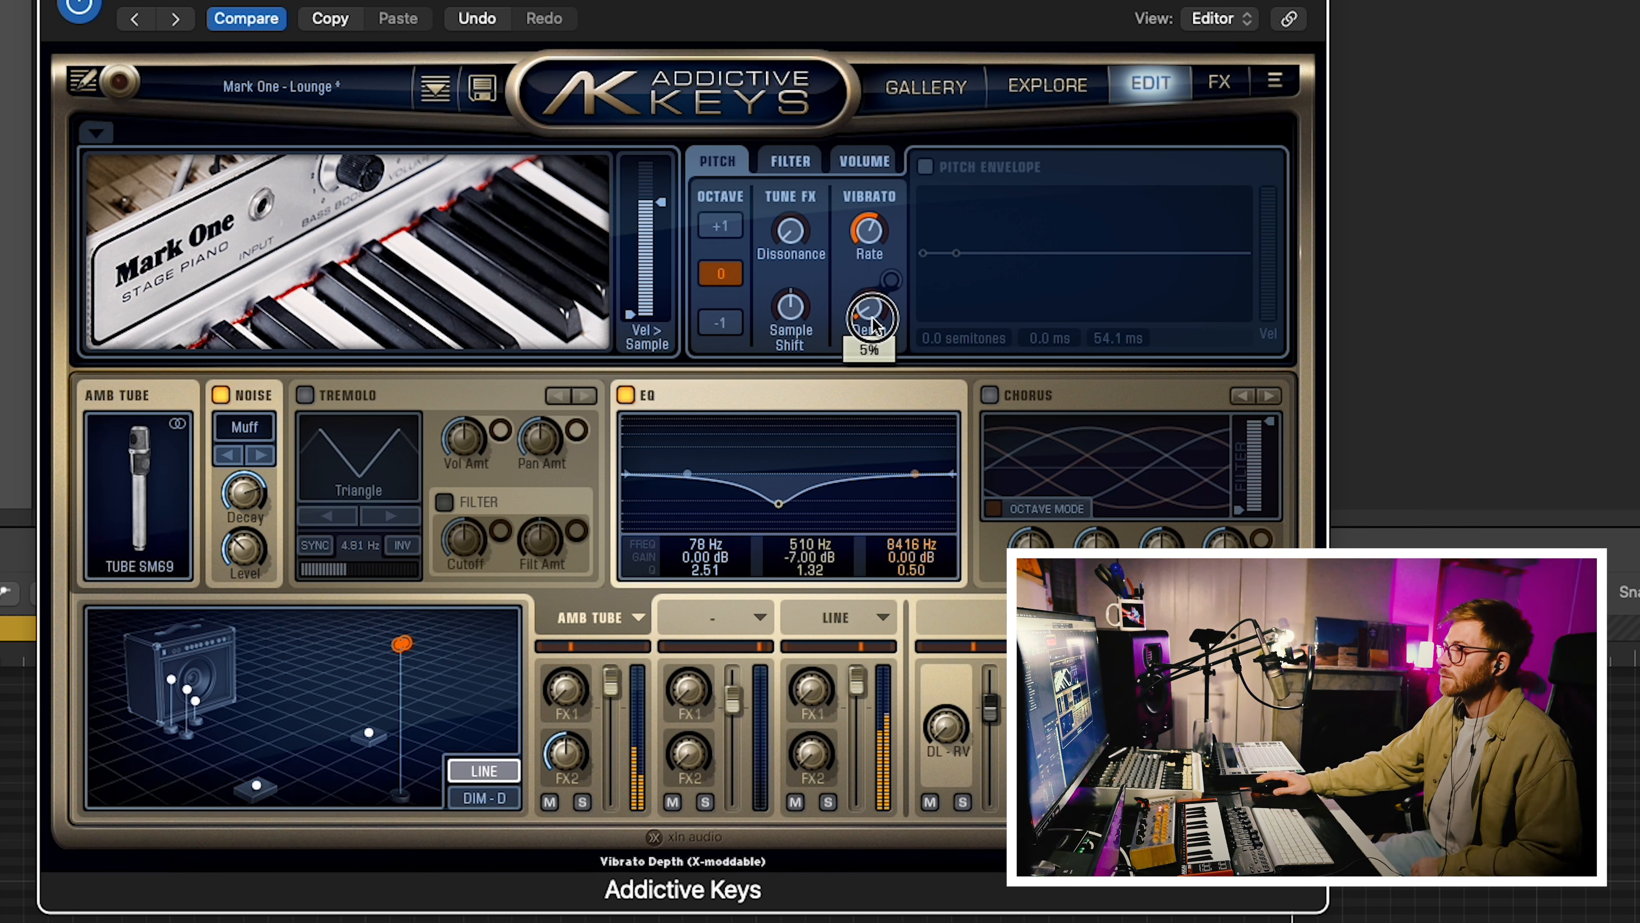
Set the ValhallaVintageVerb mix to about 29.9% and its color mode to NOW.
mouse_move(879, 264)
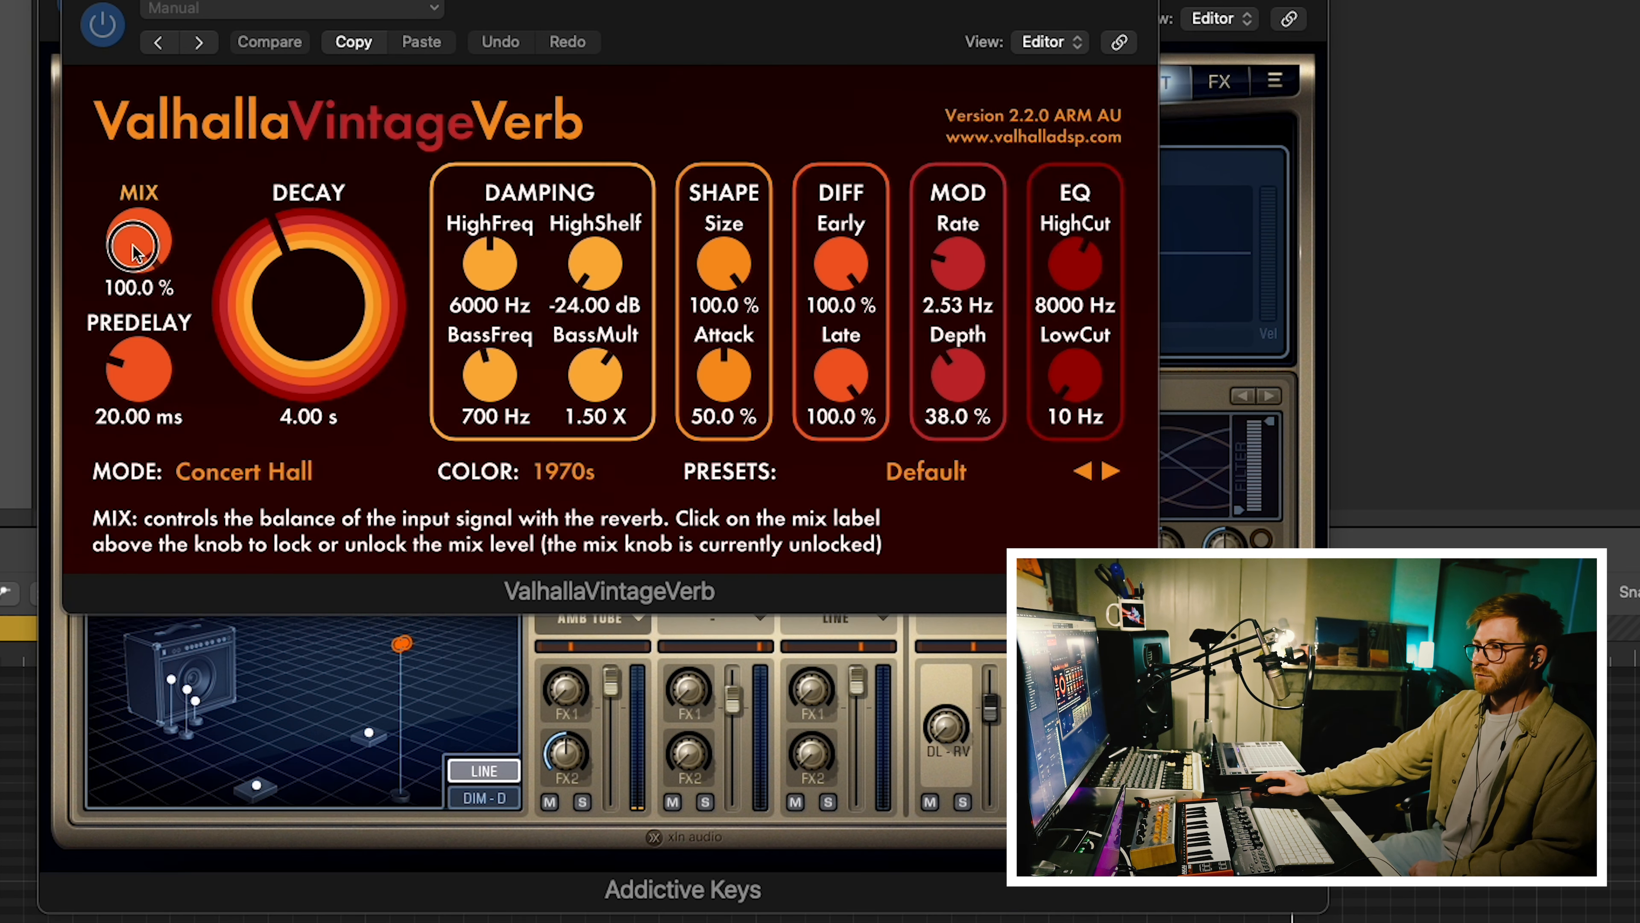
left_click_drag(139, 241, 225, 464)
left_click(563, 472)
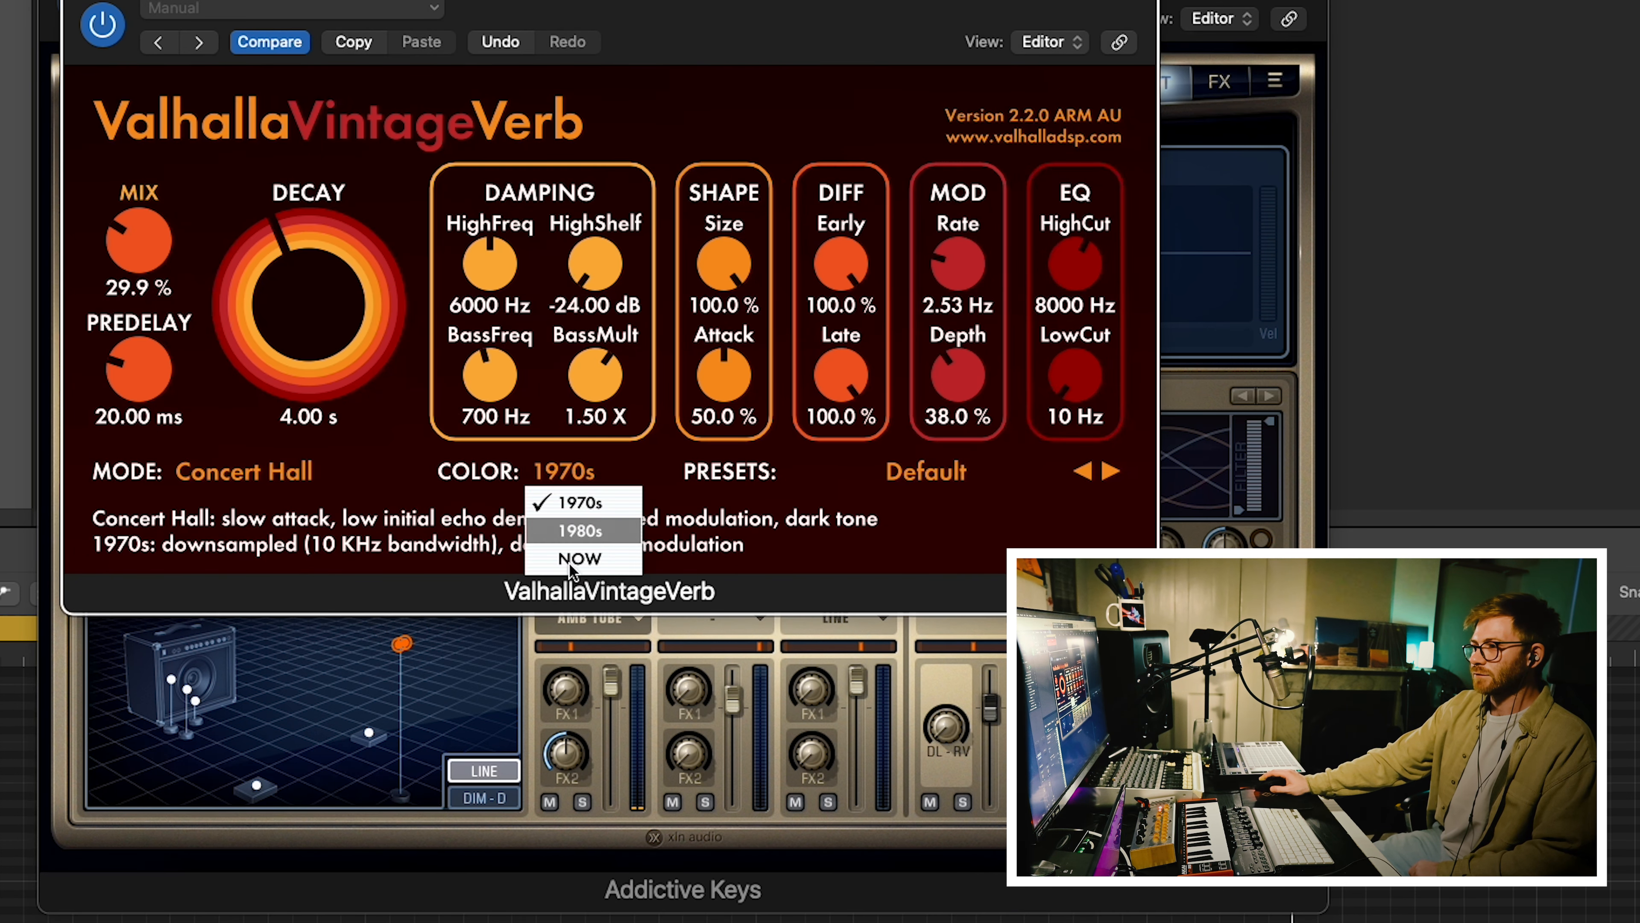
left_click(577, 554)
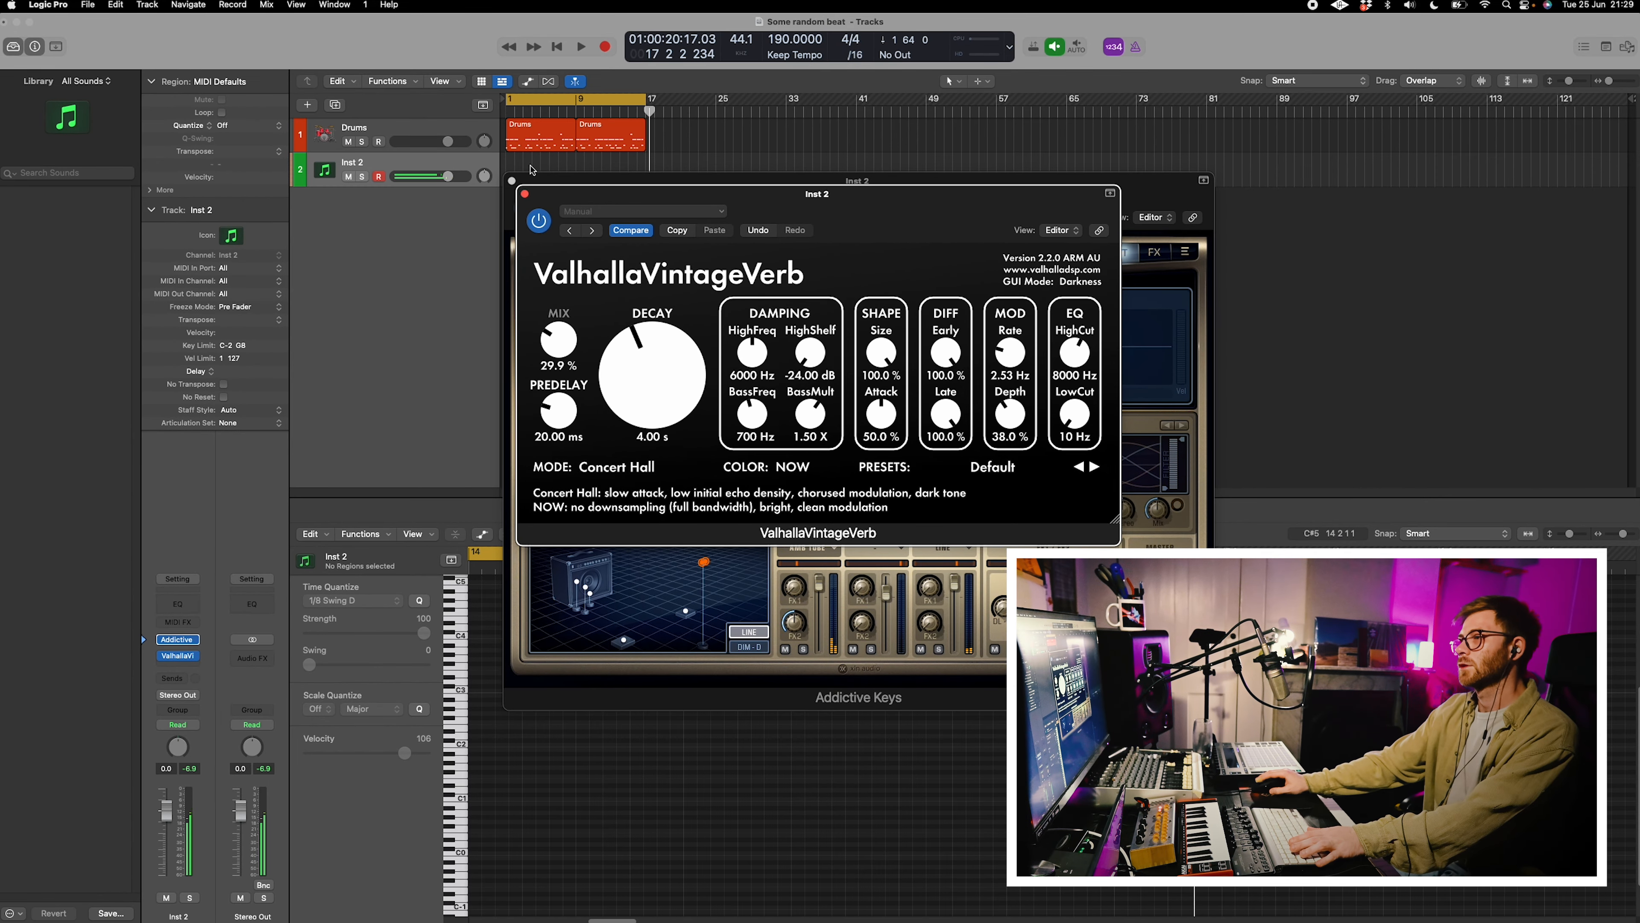
Close the Addictive Keys and ValhallaVintageVerb windows, and play the project from the start.
left_click(512, 181)
left_click(525, 193)
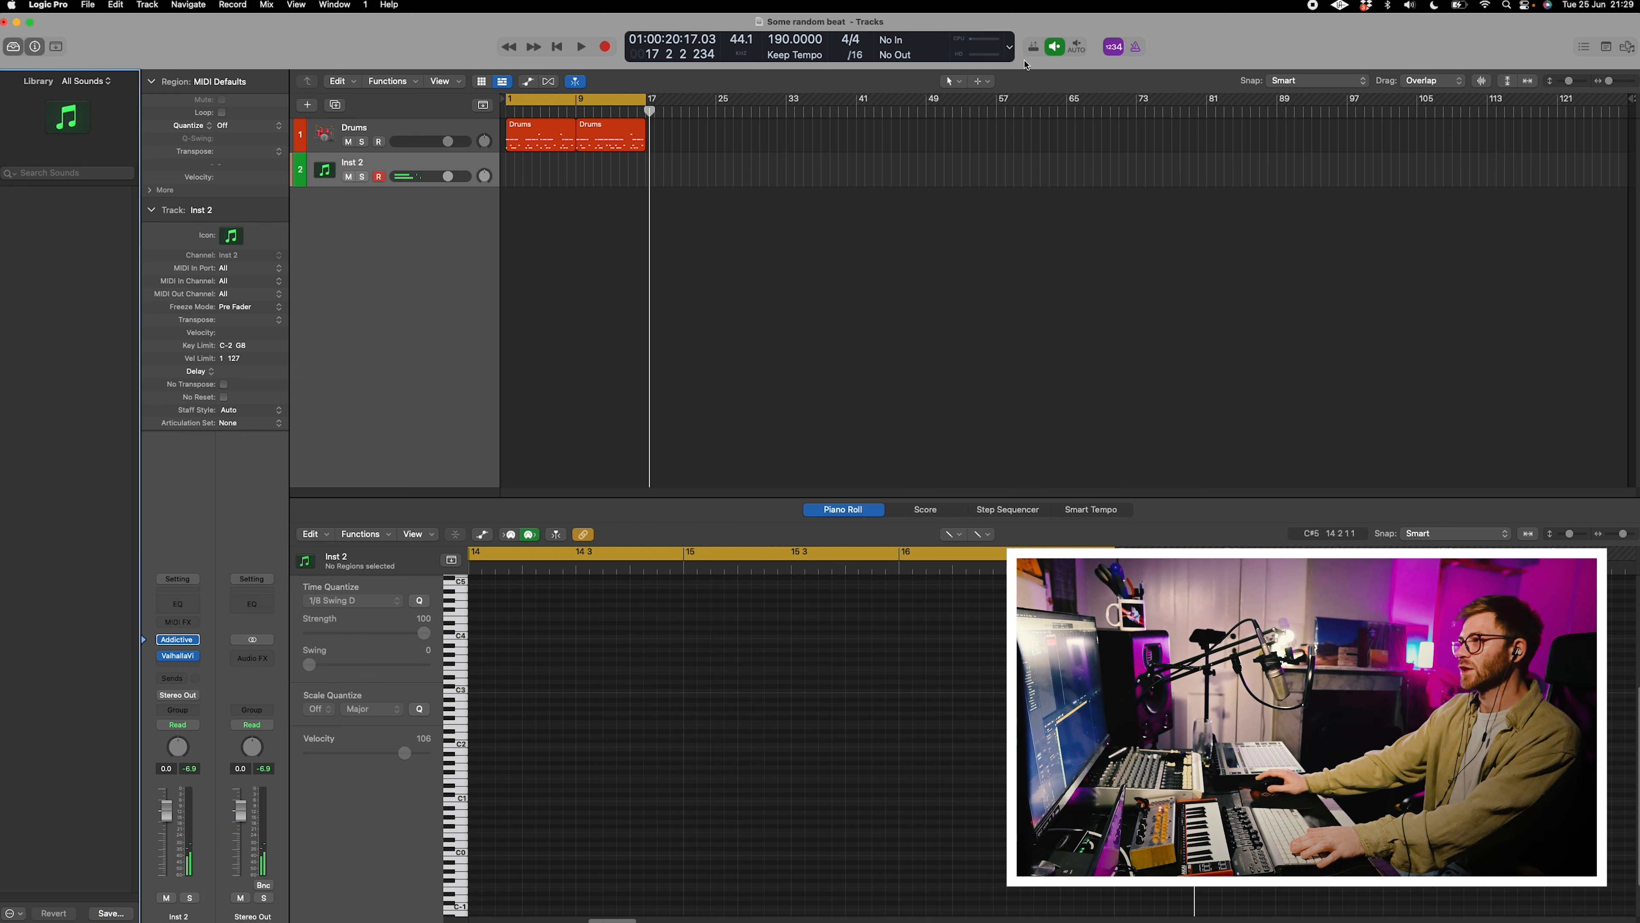
key("Return")
key("space")
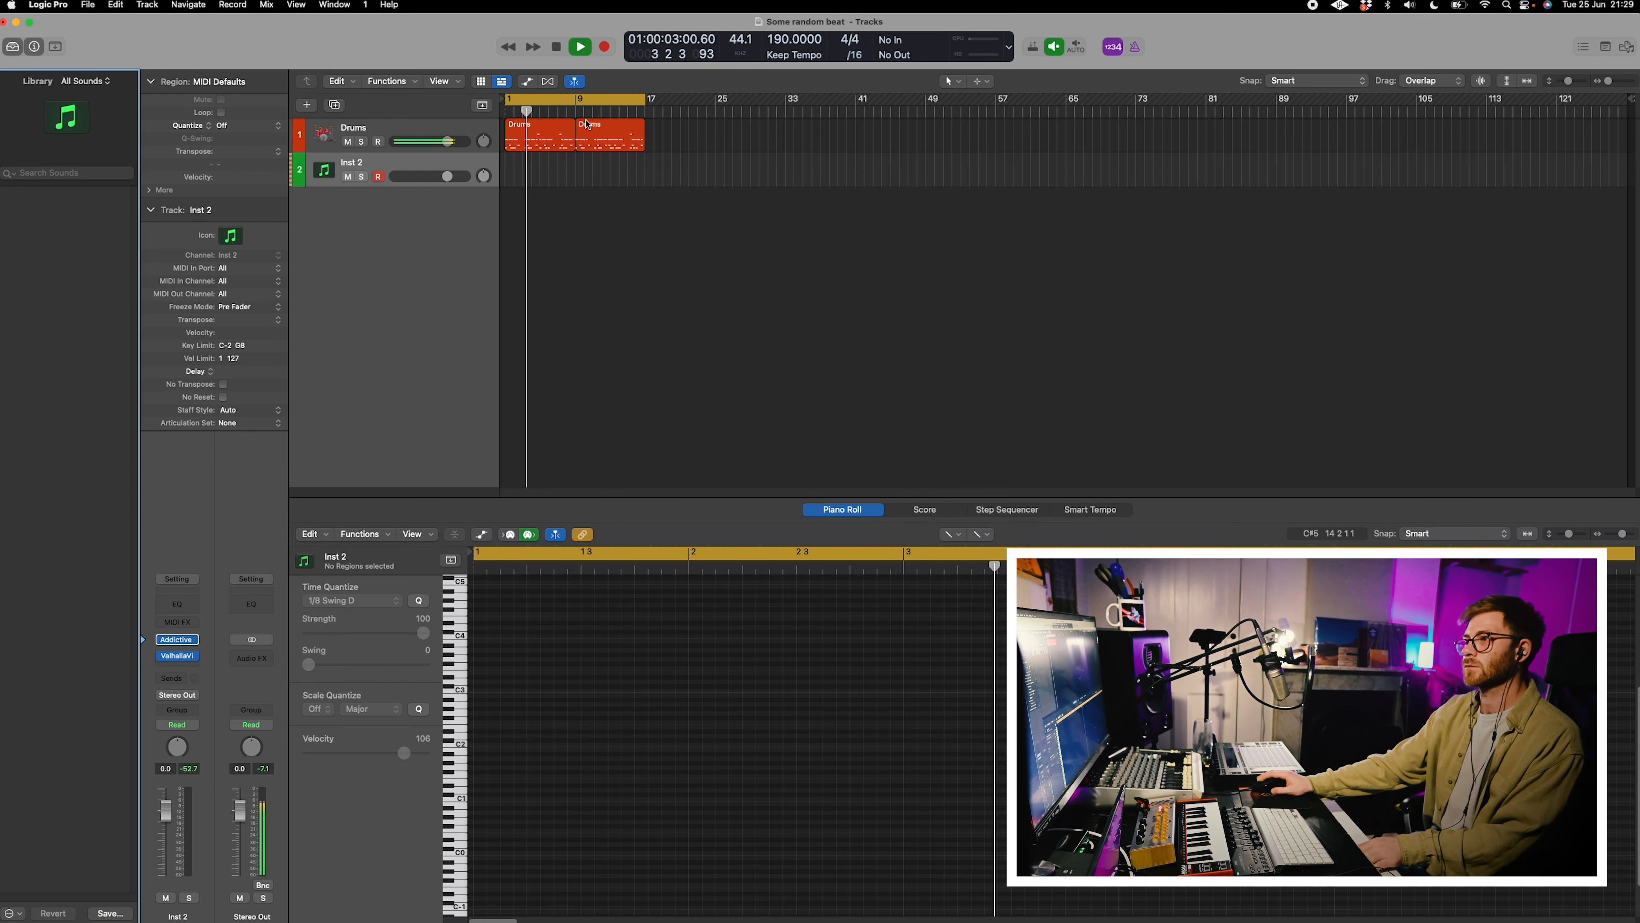
Inspect the opening notes of the second Drums region in the Piano Roll, and clear the selection.
left_click(604, 141)
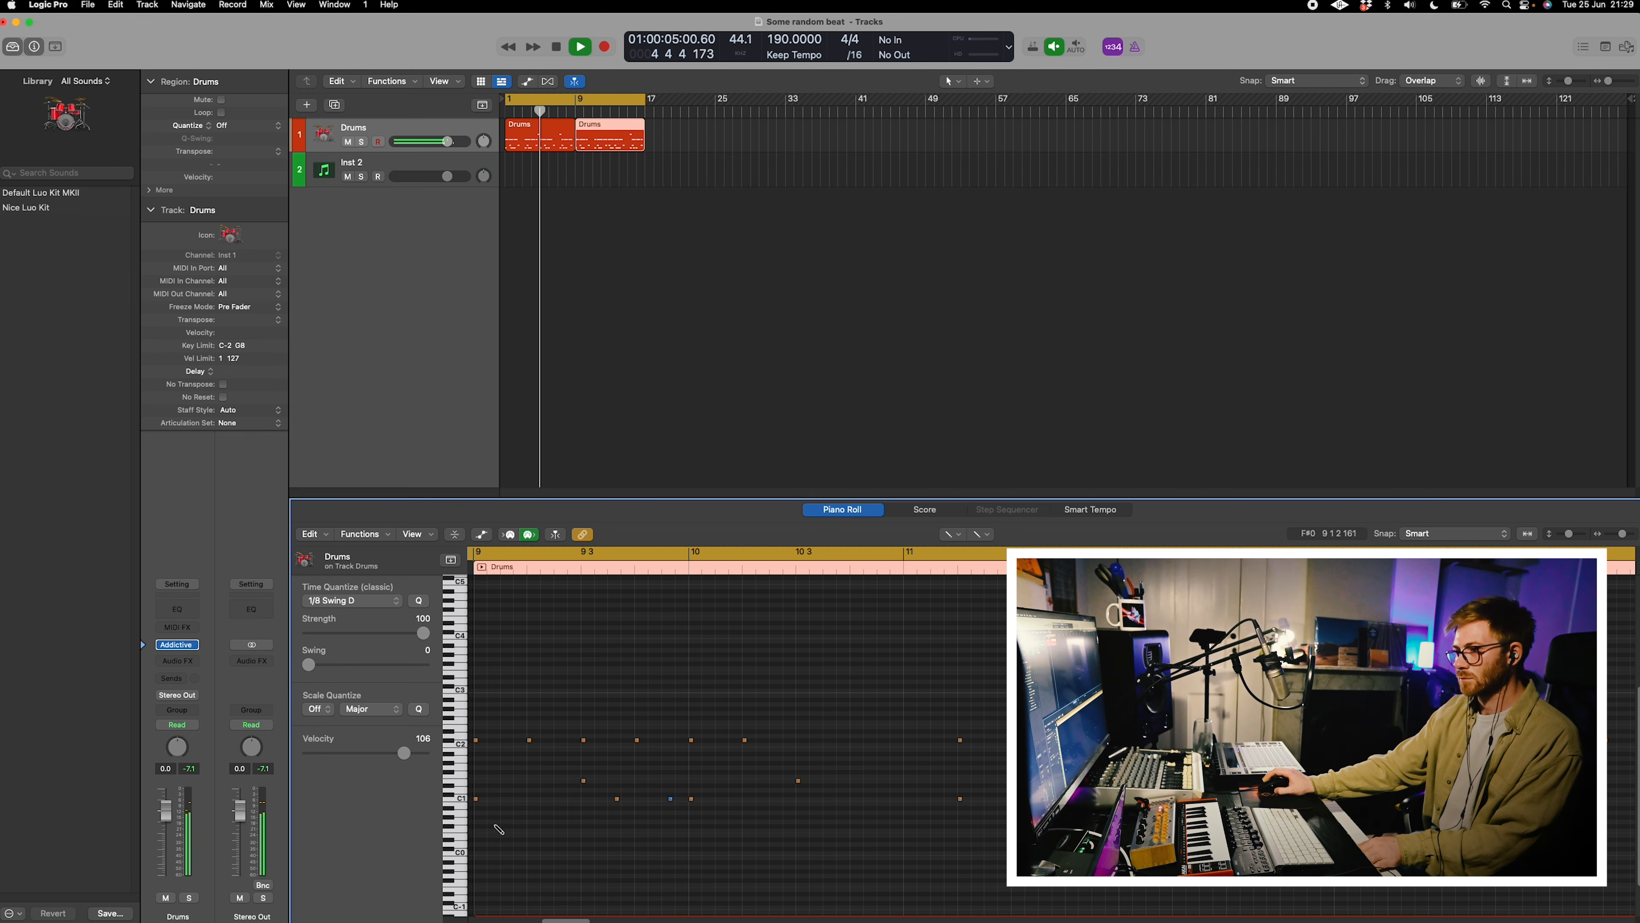
left_click_drag(543, 808, 471, 724)
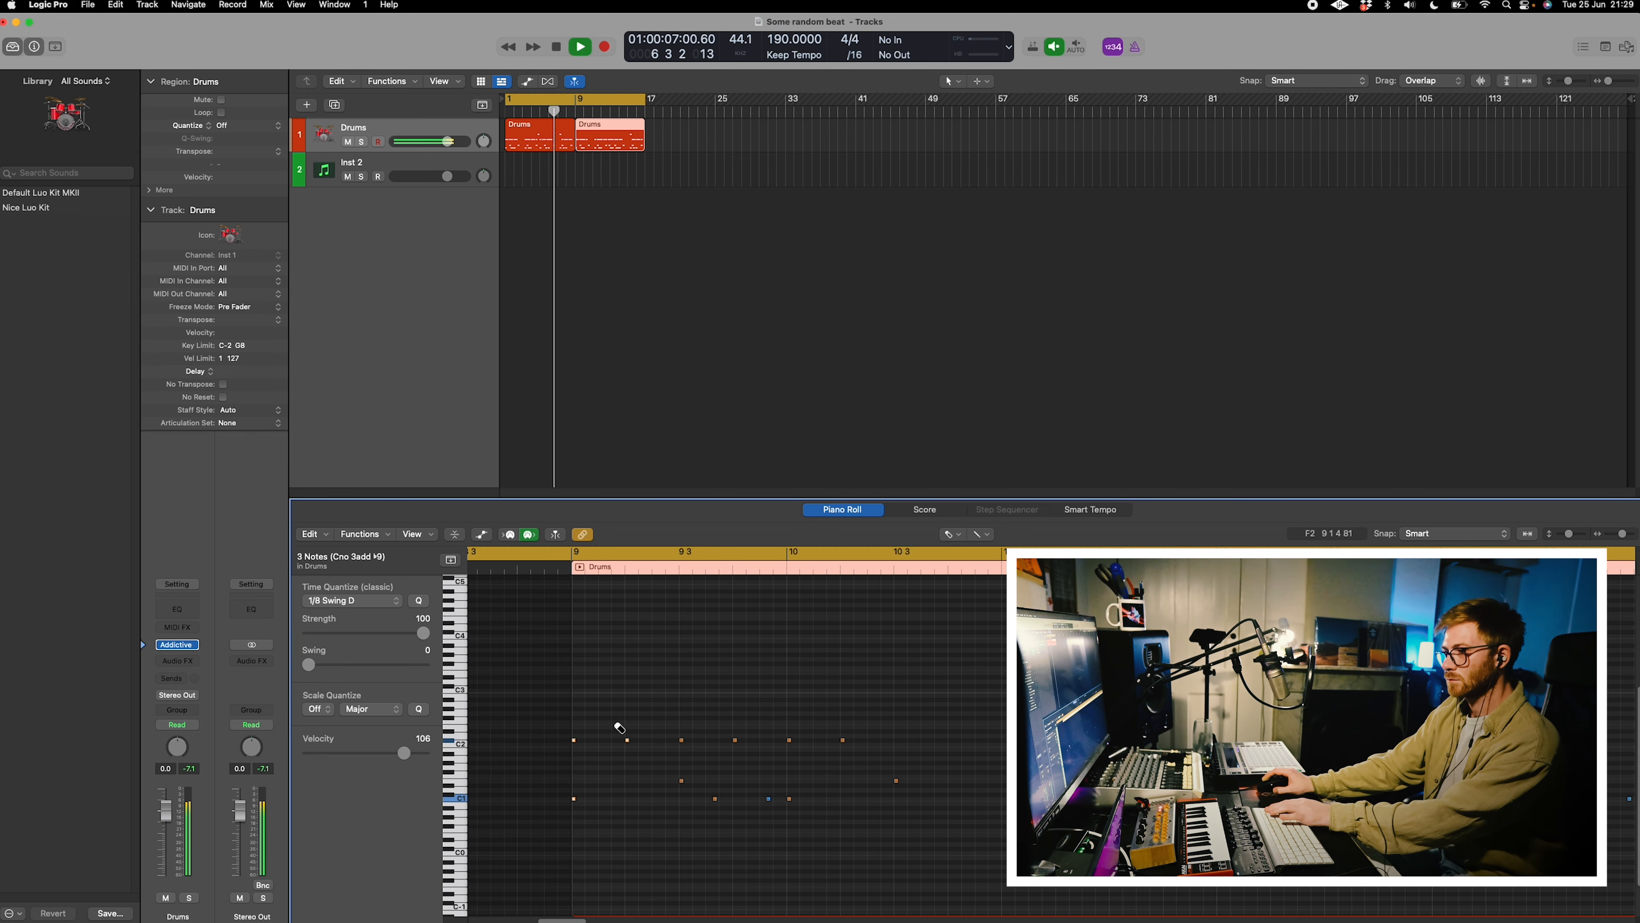
left_click(707, 380)
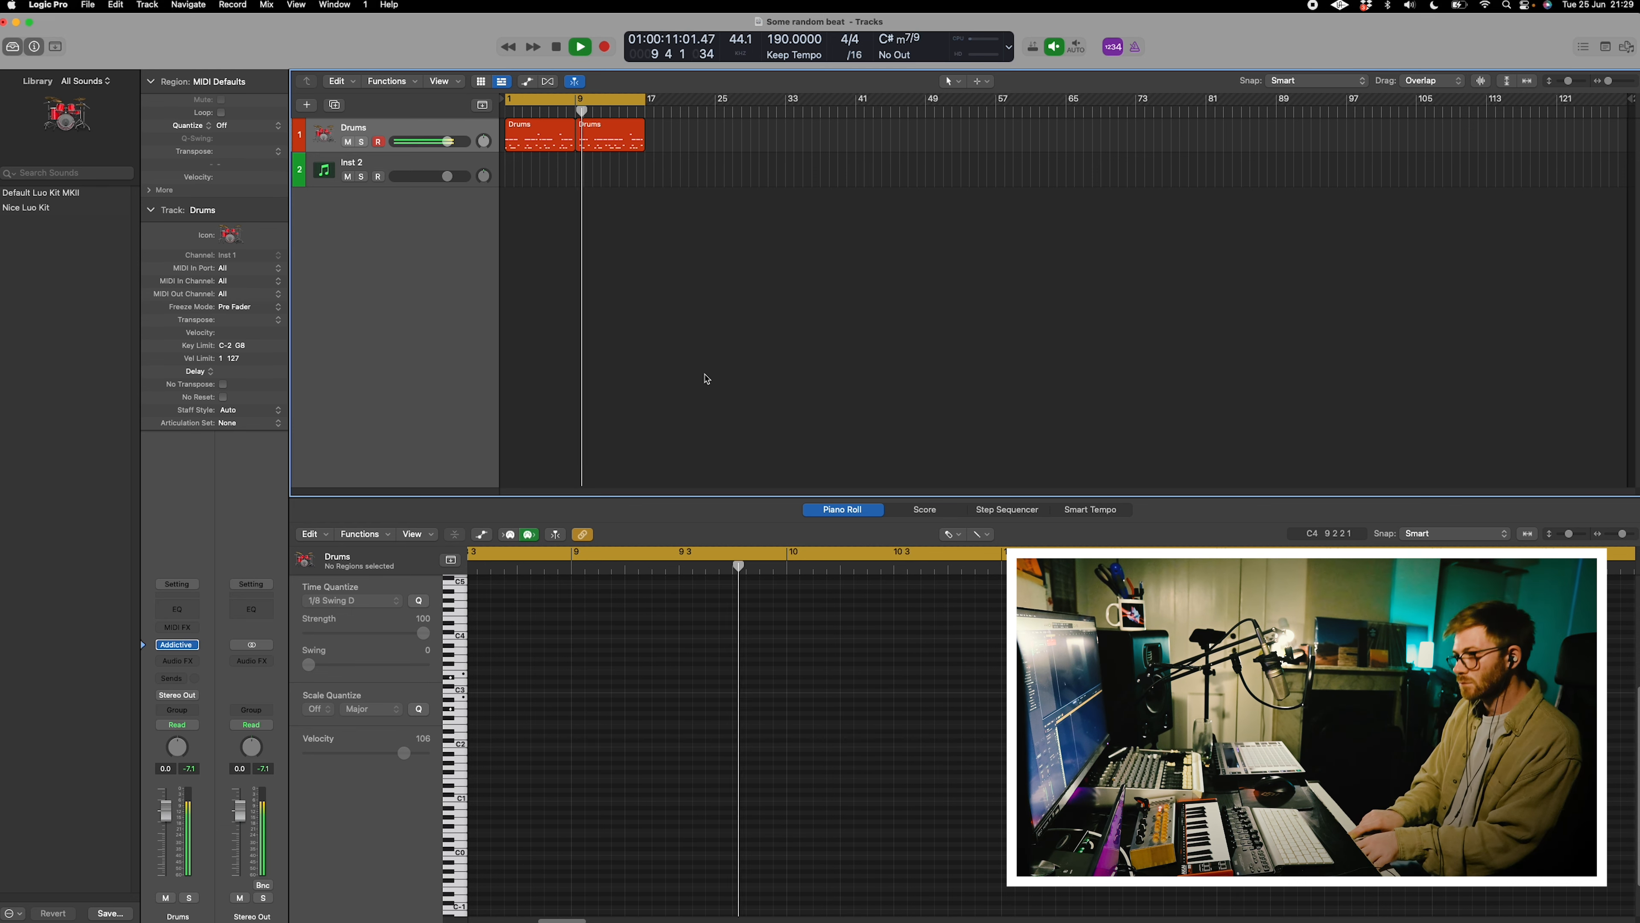
Select the Inst 2 track, stop playback and switch its ValhallaVintageVerb effect back on.
left_click(796, 183)
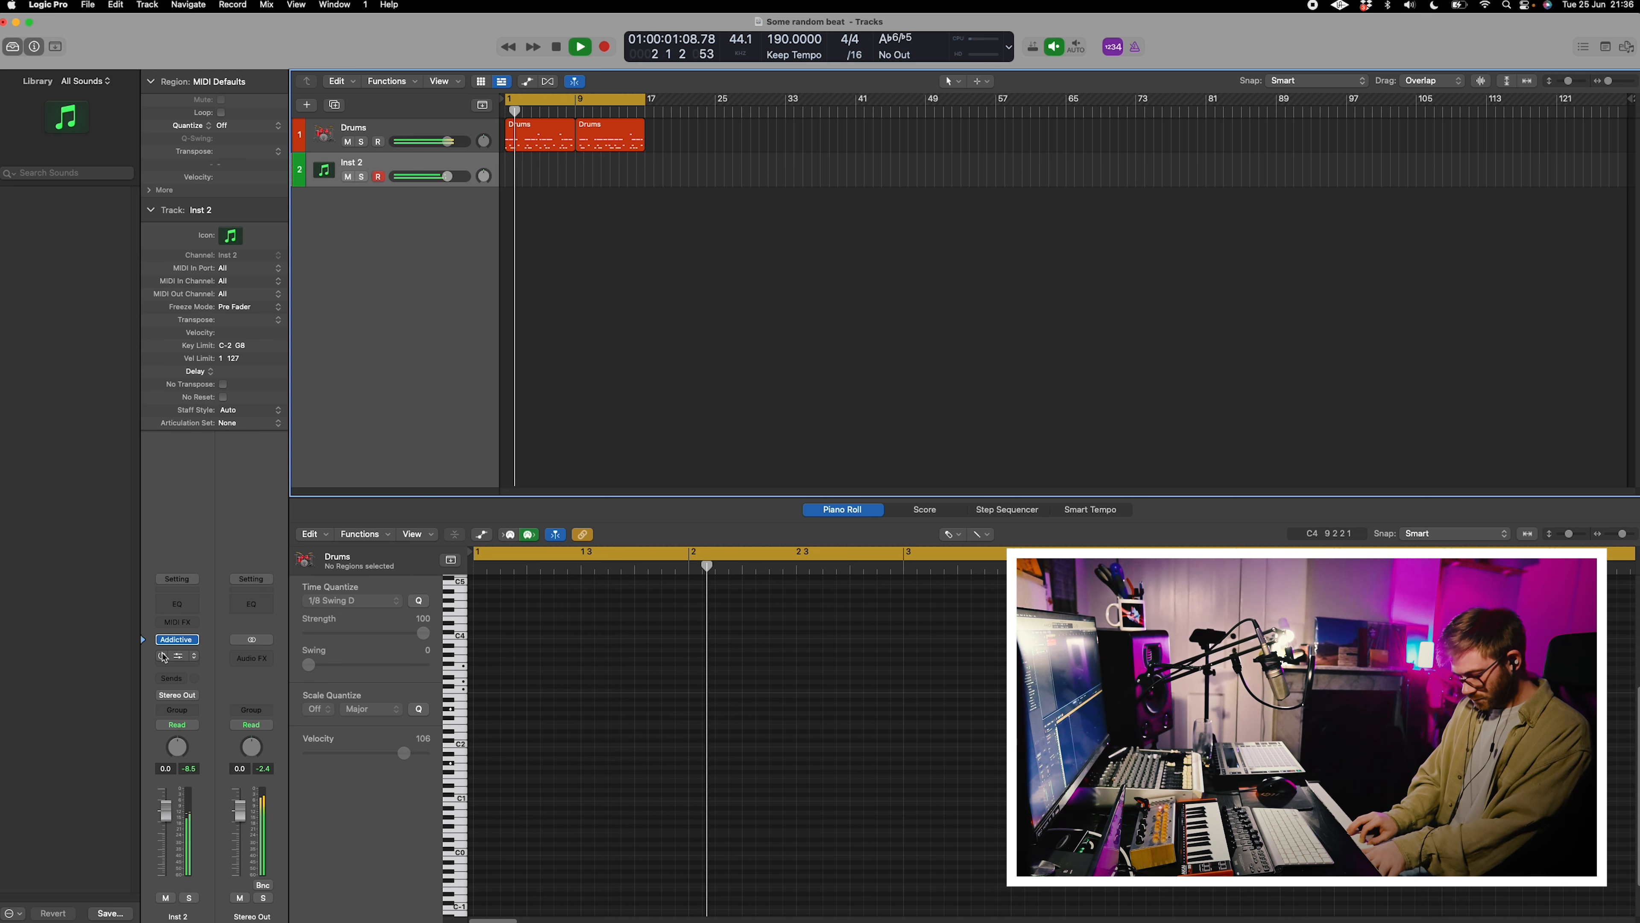
key("space")
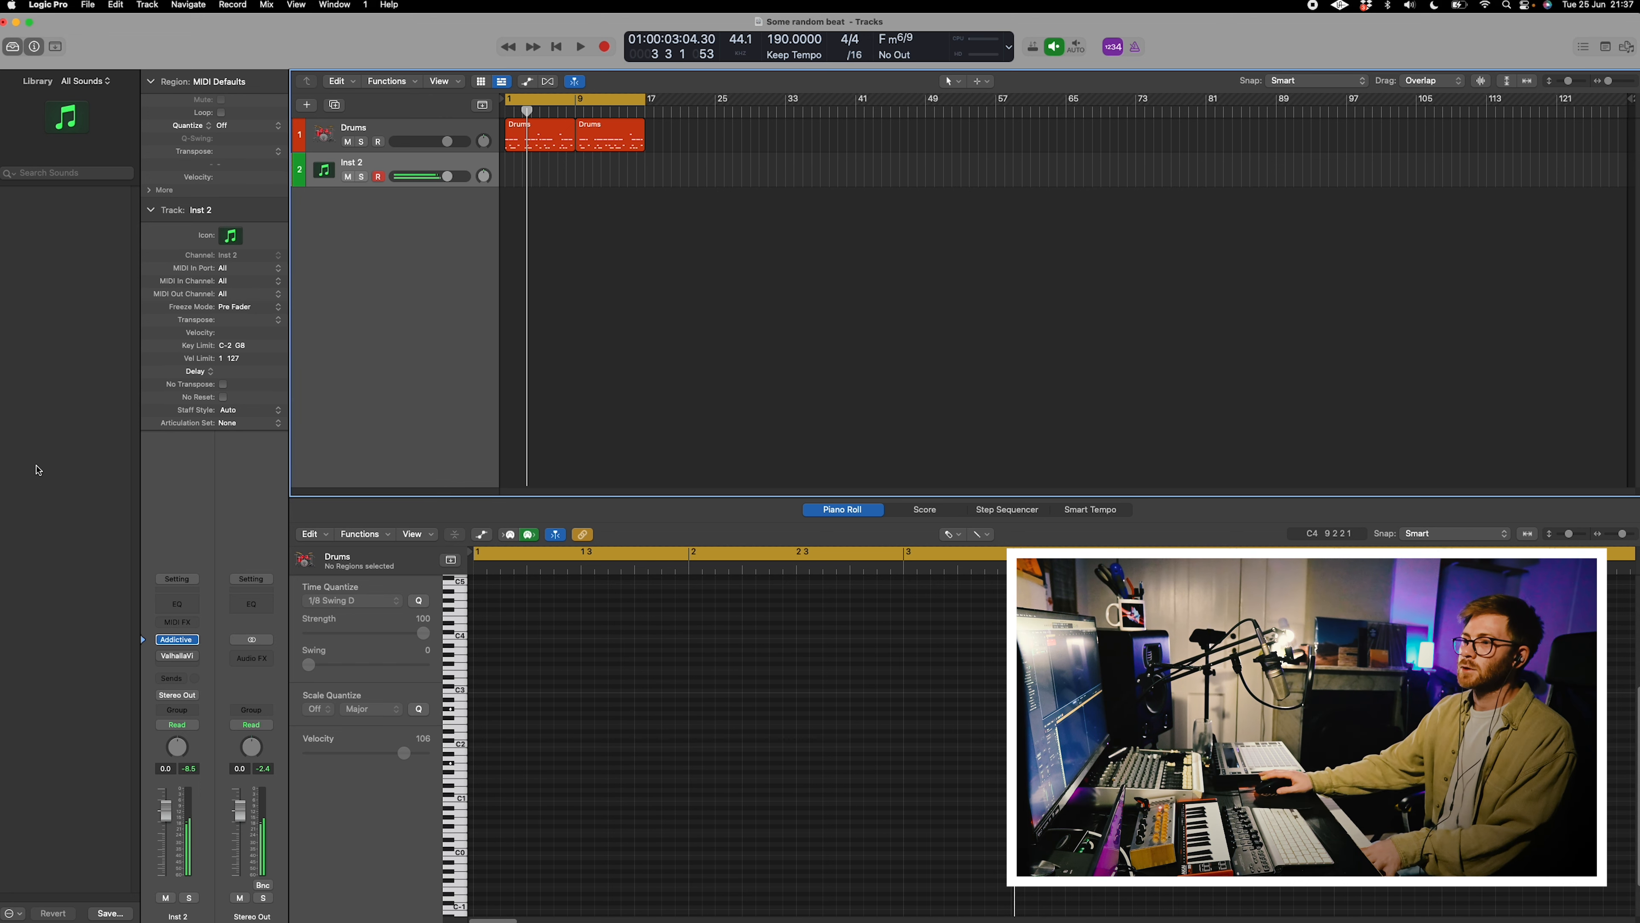
left_click(163, 655)
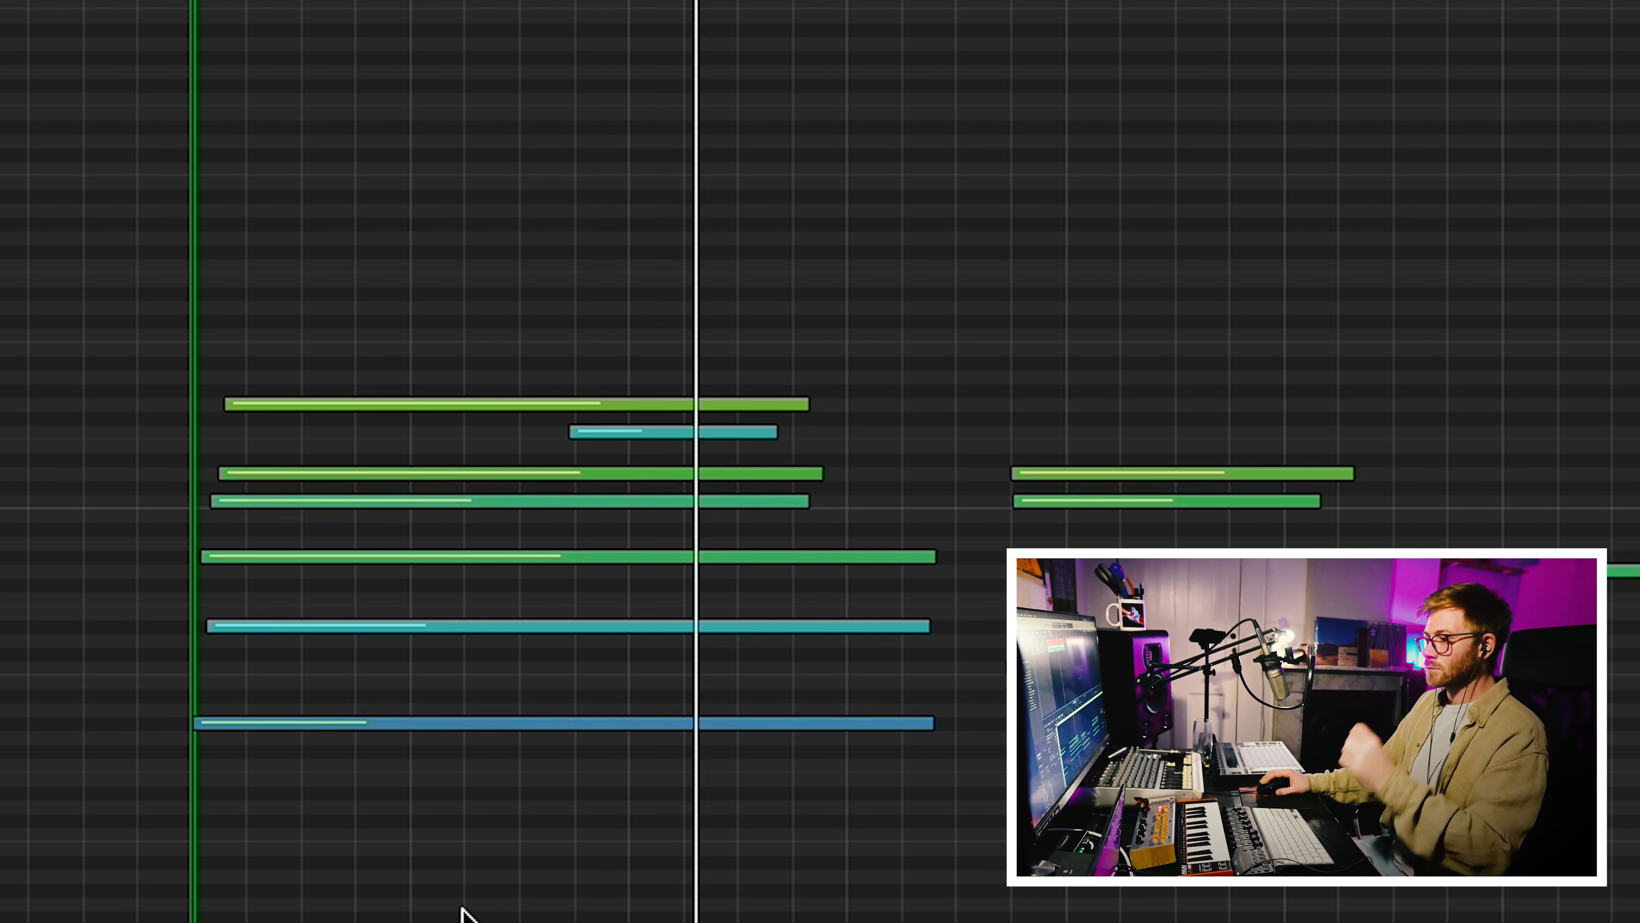
Align the starts of the first chord's notes in the Inst 2 region exactly to bar 17.
left_click_drag(226, 404, 199, 405)
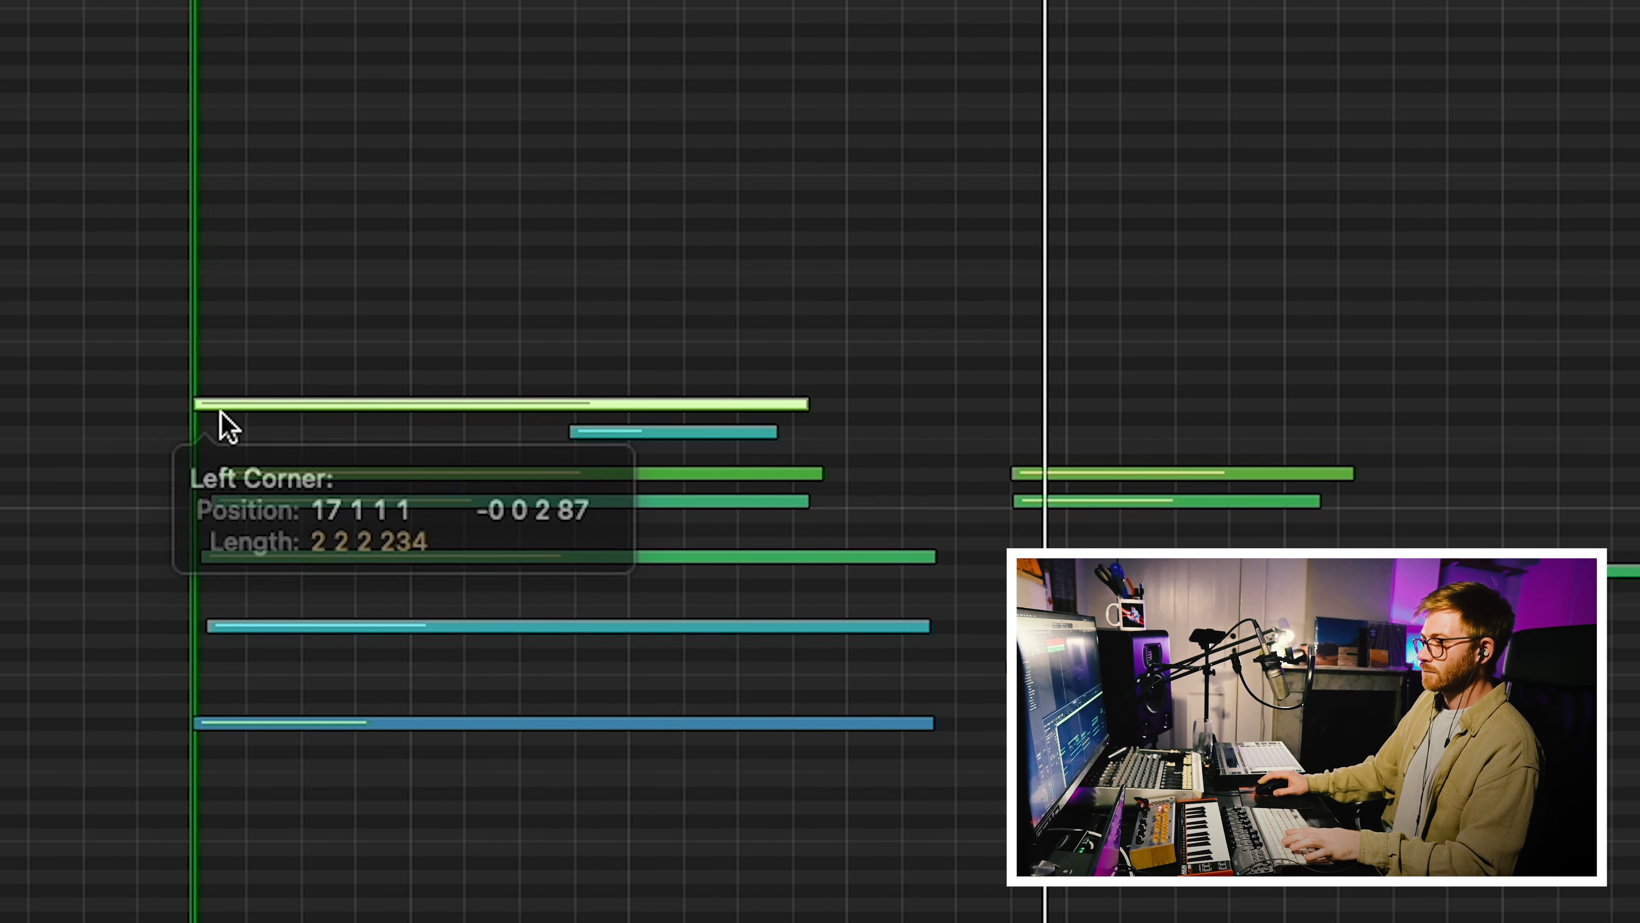
key("space")
left_click_drag(628, 735, 616, 744)
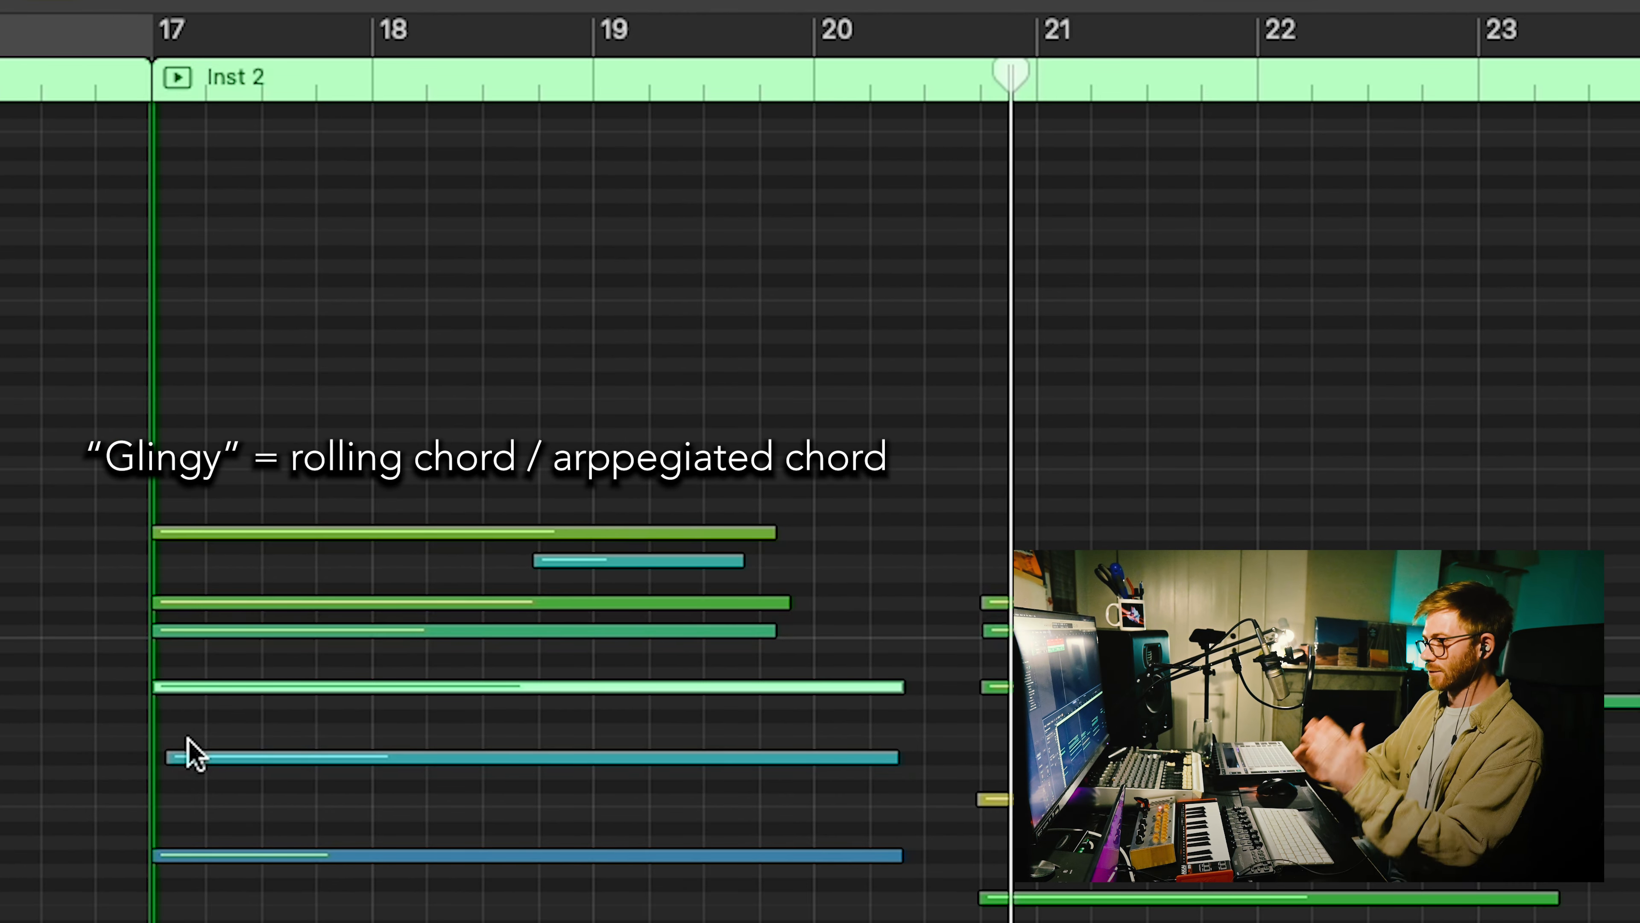
left_click_drag(169, 755, 158, 758)
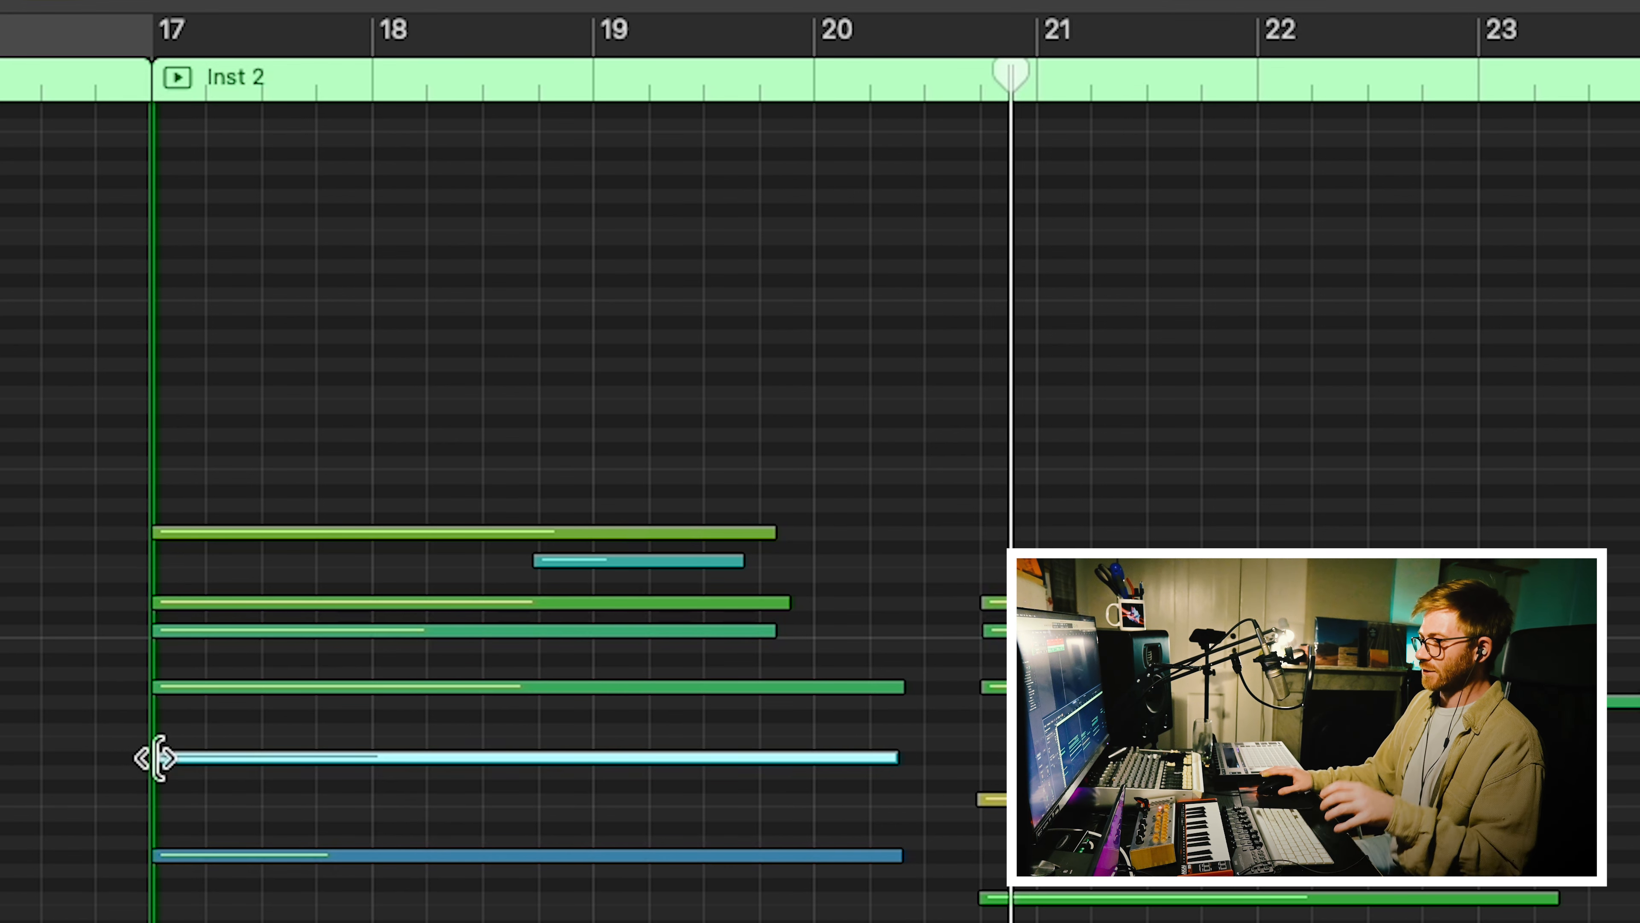
left_click_drag(165, 851, 157, 850)
Play the aligned first chord from bar 17 to hear it without the rolled timing.
left_click(67, 80)
left_click(320, 310)
key("space")
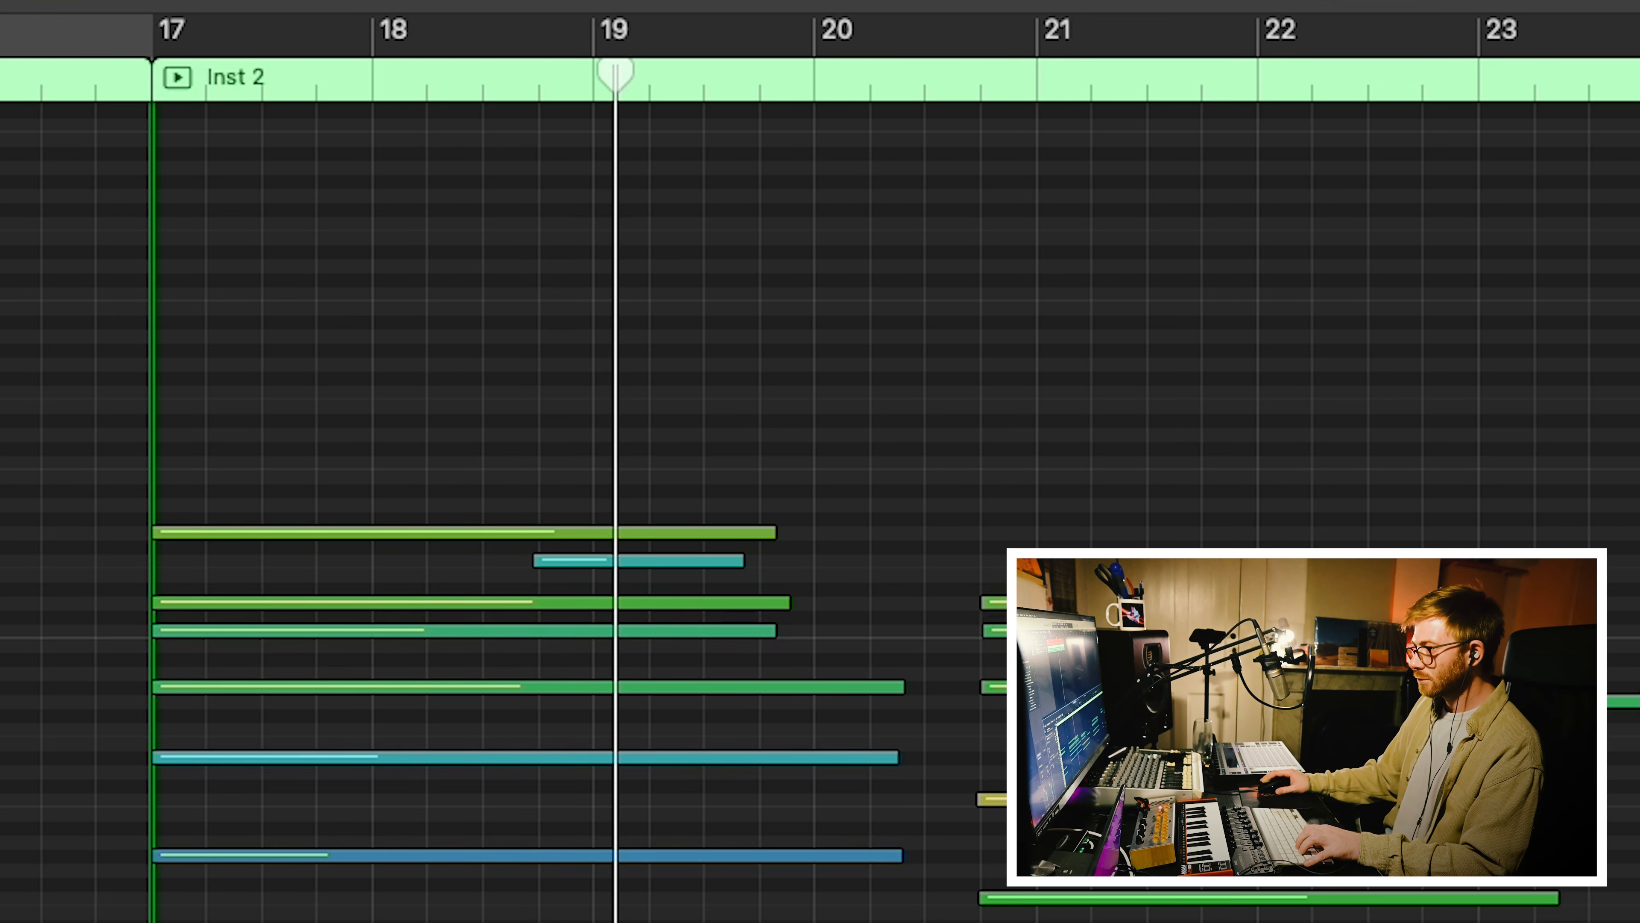
key("Return")
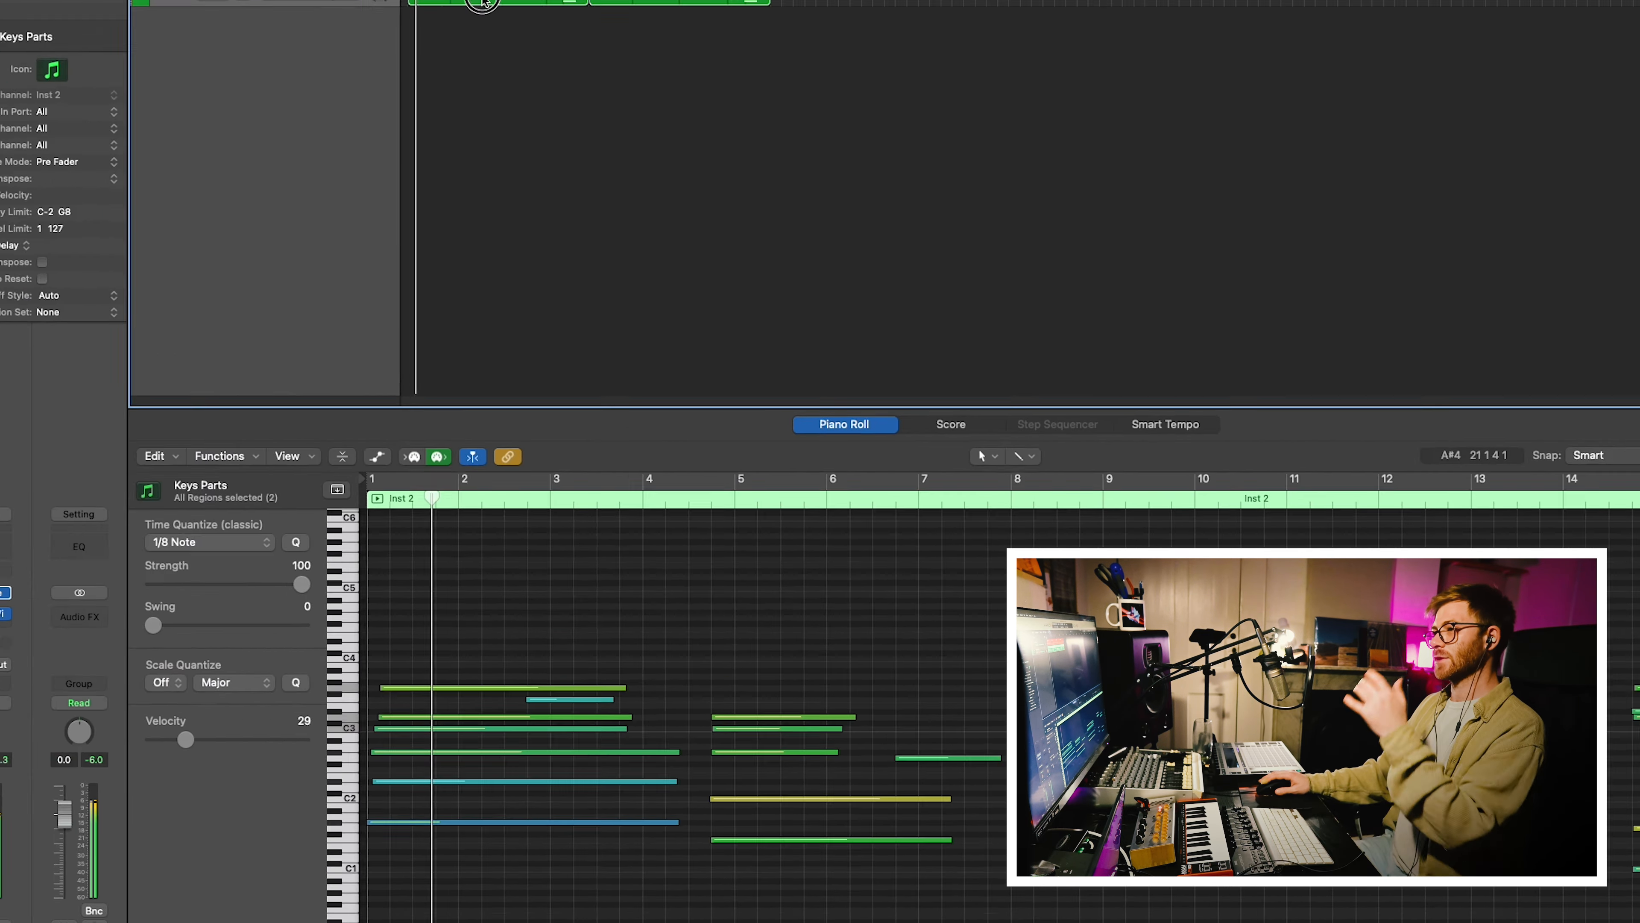
Select only the first region on the Keys Parts track for editing in the Piano Roll.
double_click(562, 179)
double_click(564, 183)
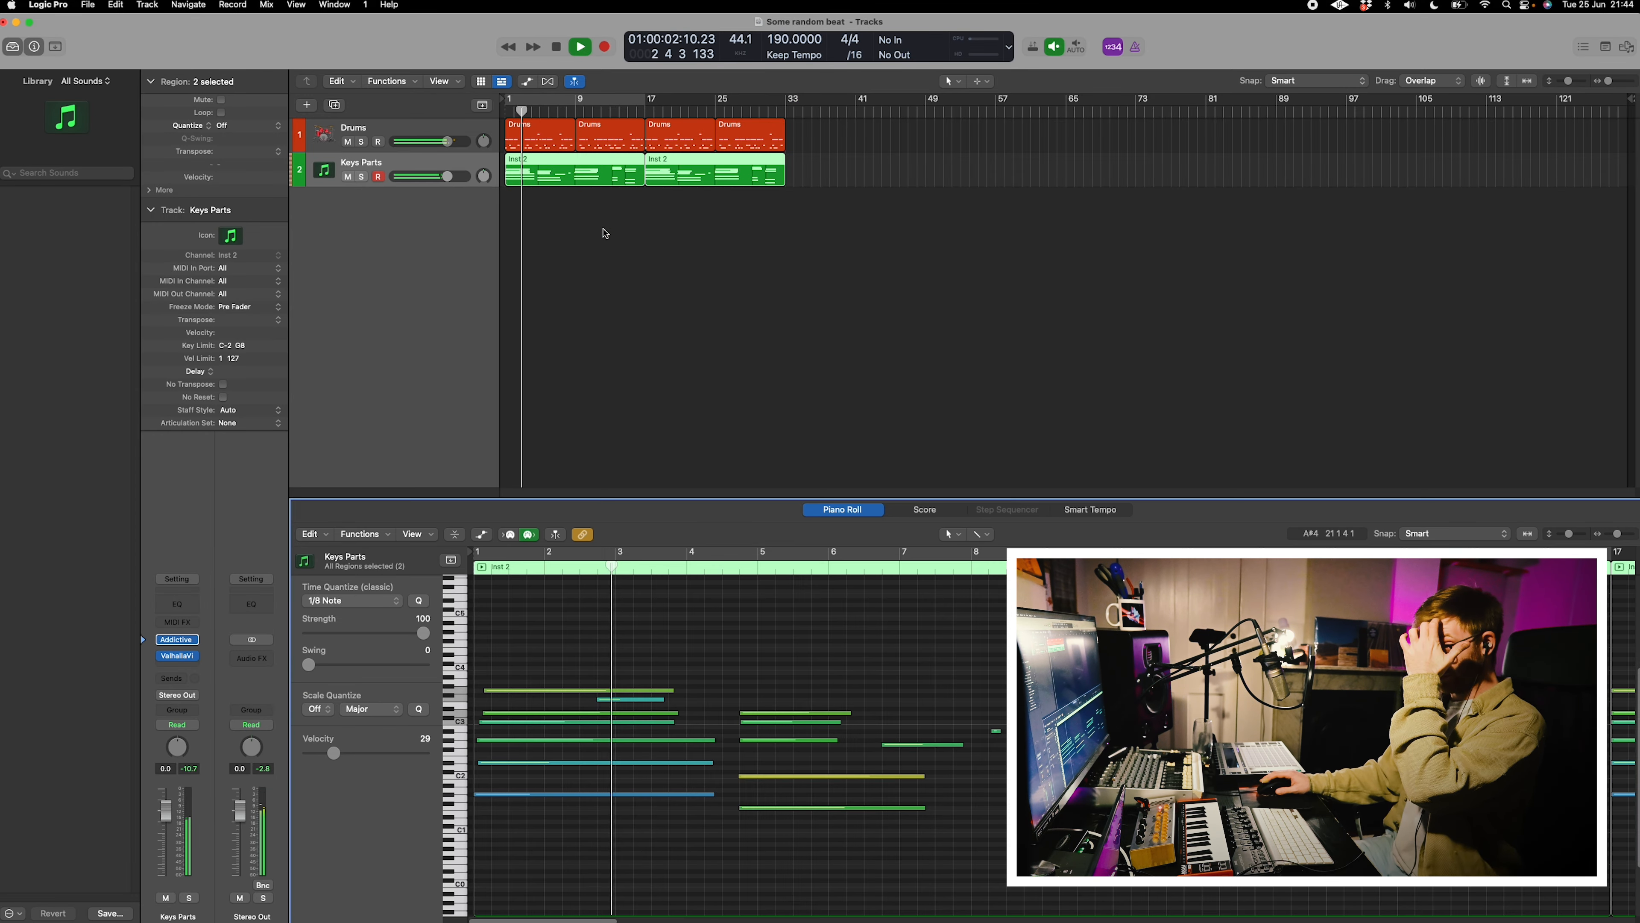
key("t")
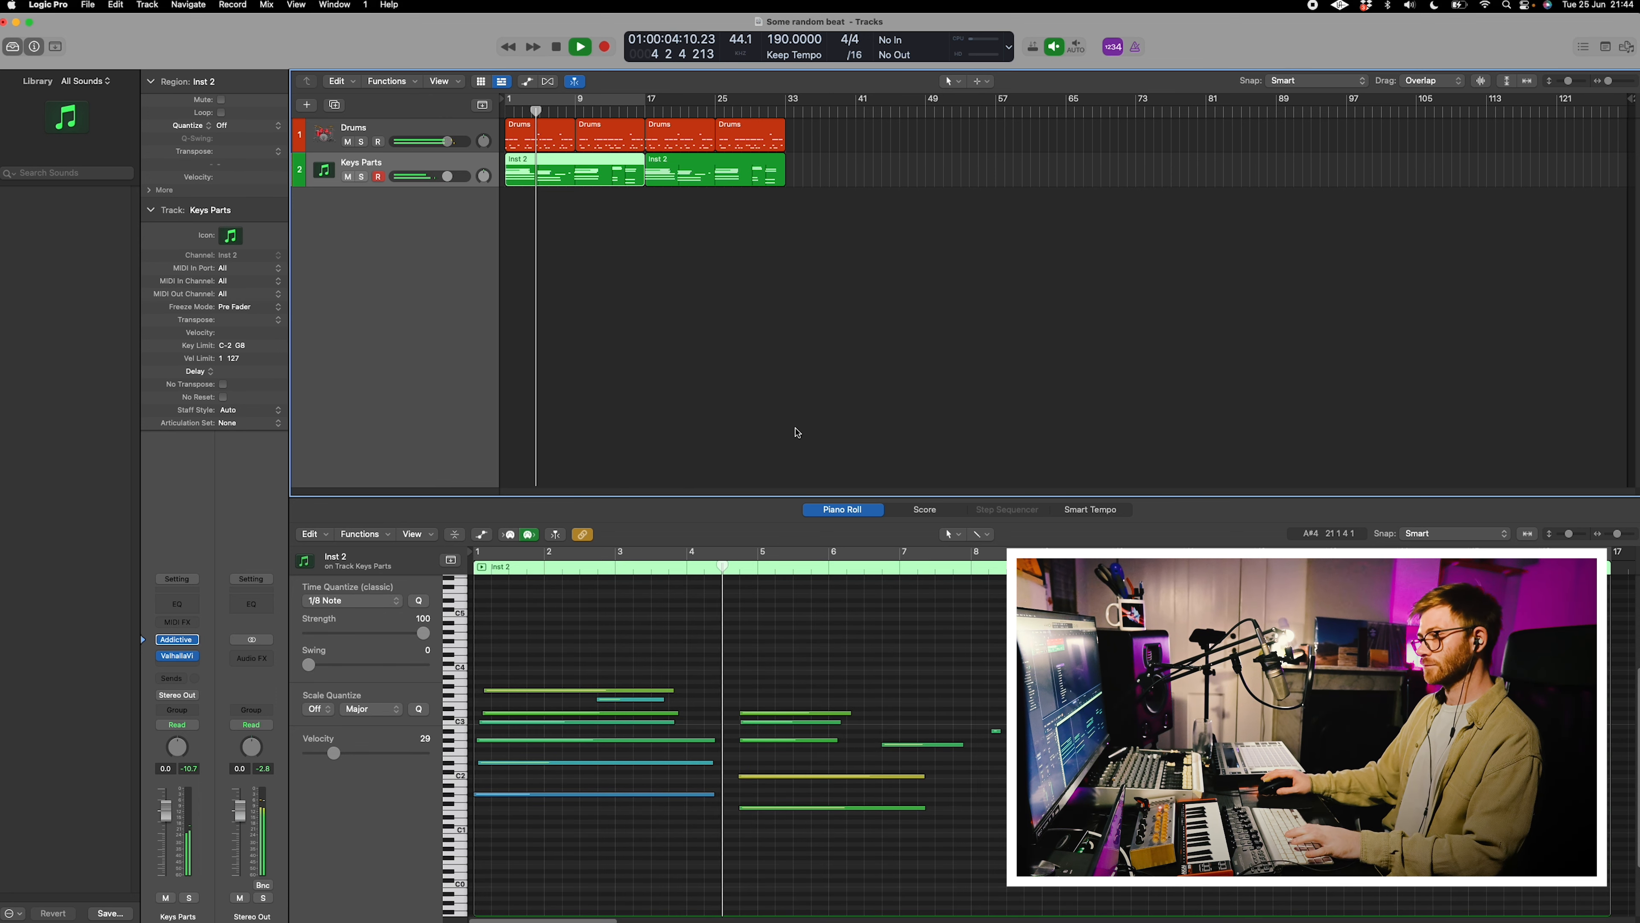
key("t")
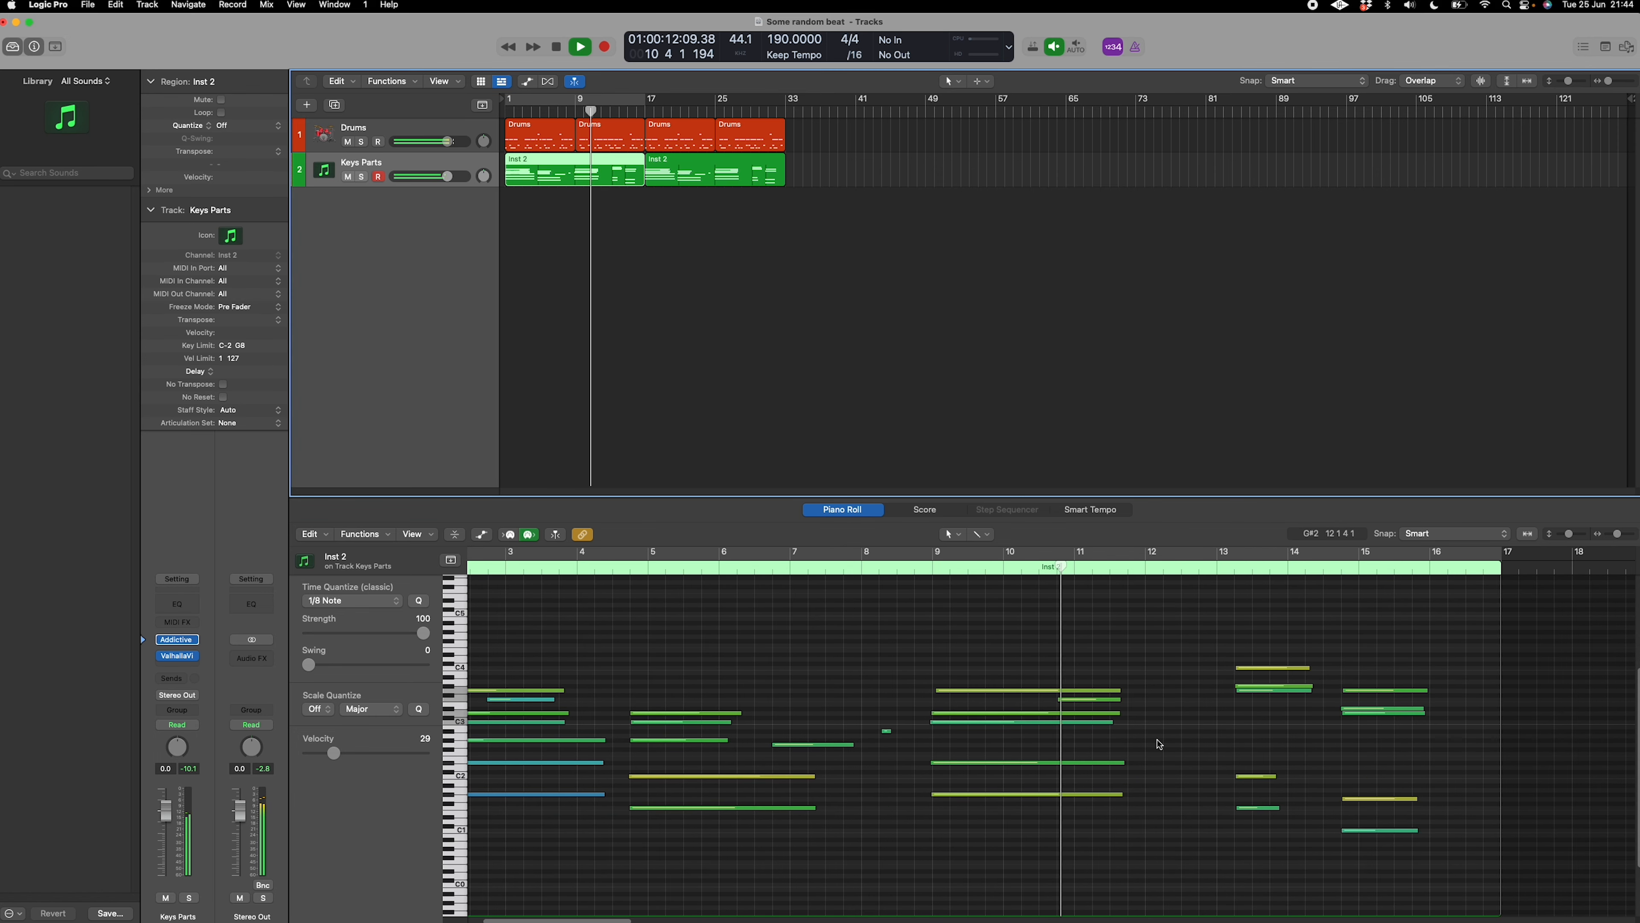
Draw a high F4 note just before bar 12 in the first Keys Parts region.
key("t")
key("p")
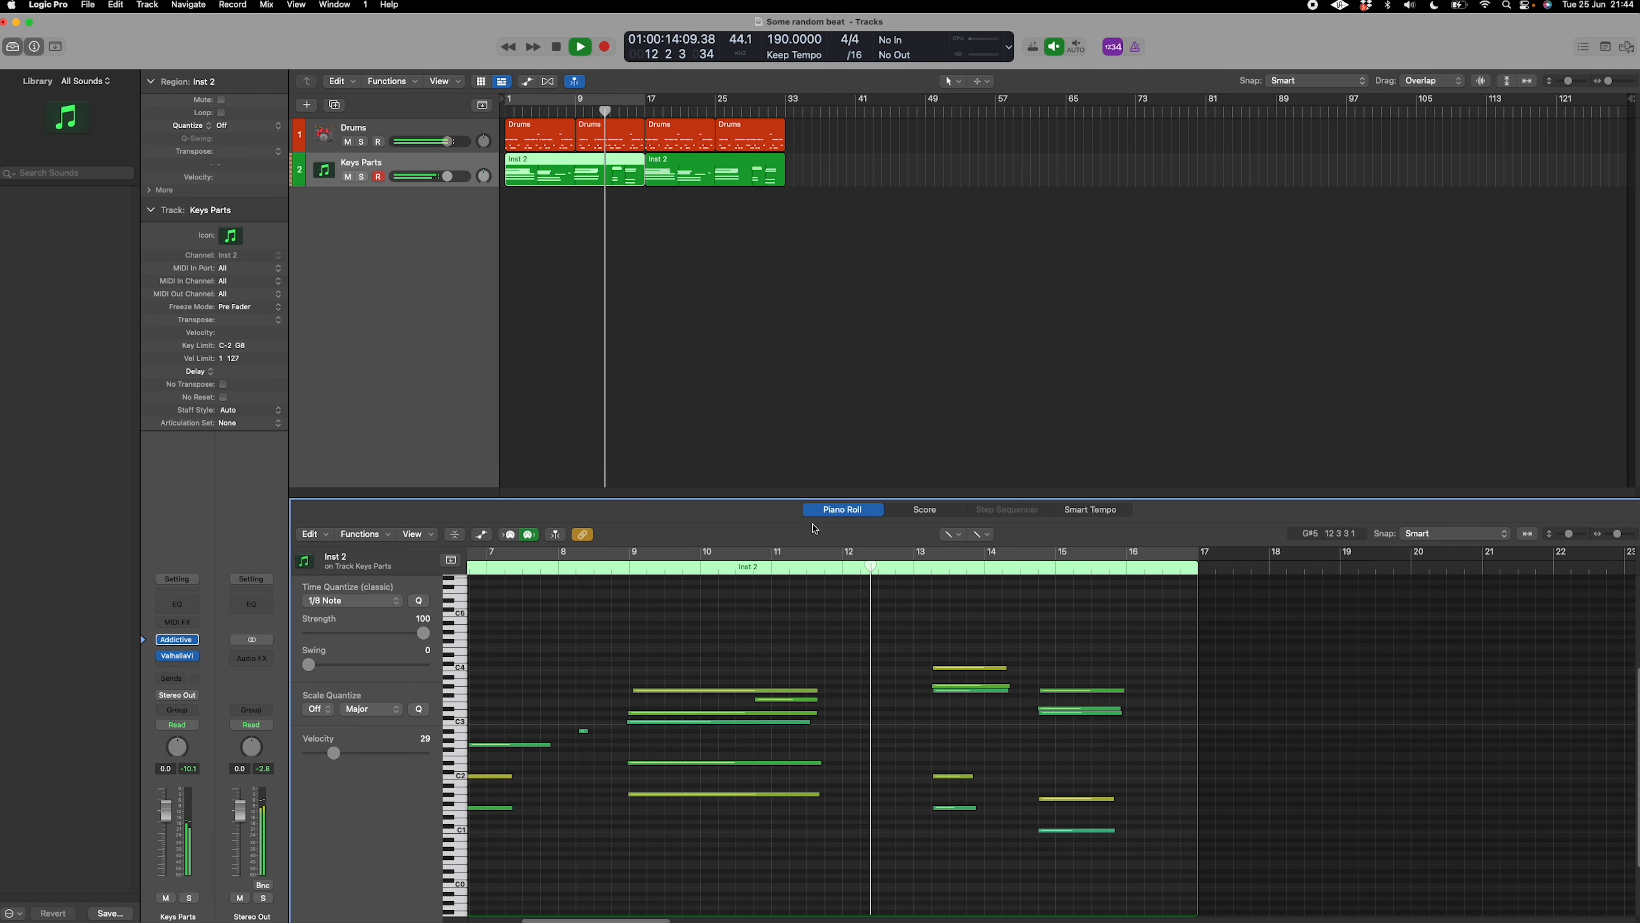
left_click(749, 572)
scroll(857, 659, "up", 3)
key("space")
mouse_move(850, 743)
left_mouse_down()
mouse_move(839, 765)
mouse_move(878, 751)
mouse_move(879, 685)
mouse_move(879, 698)
left_mouse_up()
key("t")
key("t")
key("t")
key("t")
Play back the passage and draw an F5 note one octave above the new F4.
left_click(800, 567)
key("space")
scroll(829, 696, "up", 5)
key("t")
key("t")
key("space")
left_click_drag(820, 705, 824, 699)
key("t")
key("t")
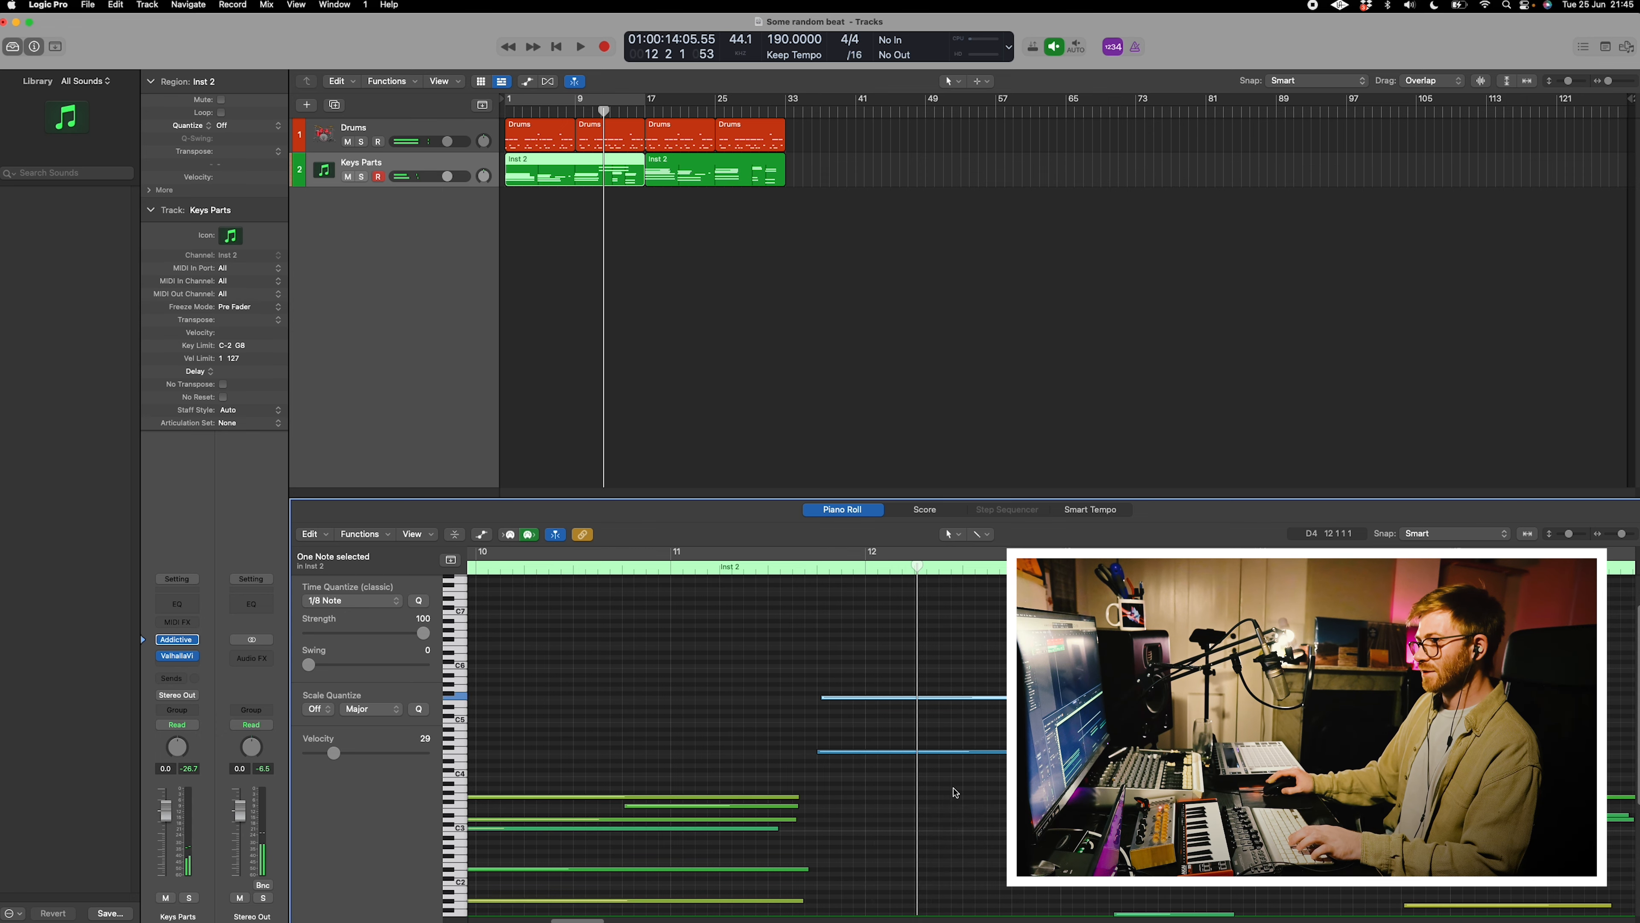
key("t")
left_click(951, 794)
left_click_drag(1015, 796, 864, 644)
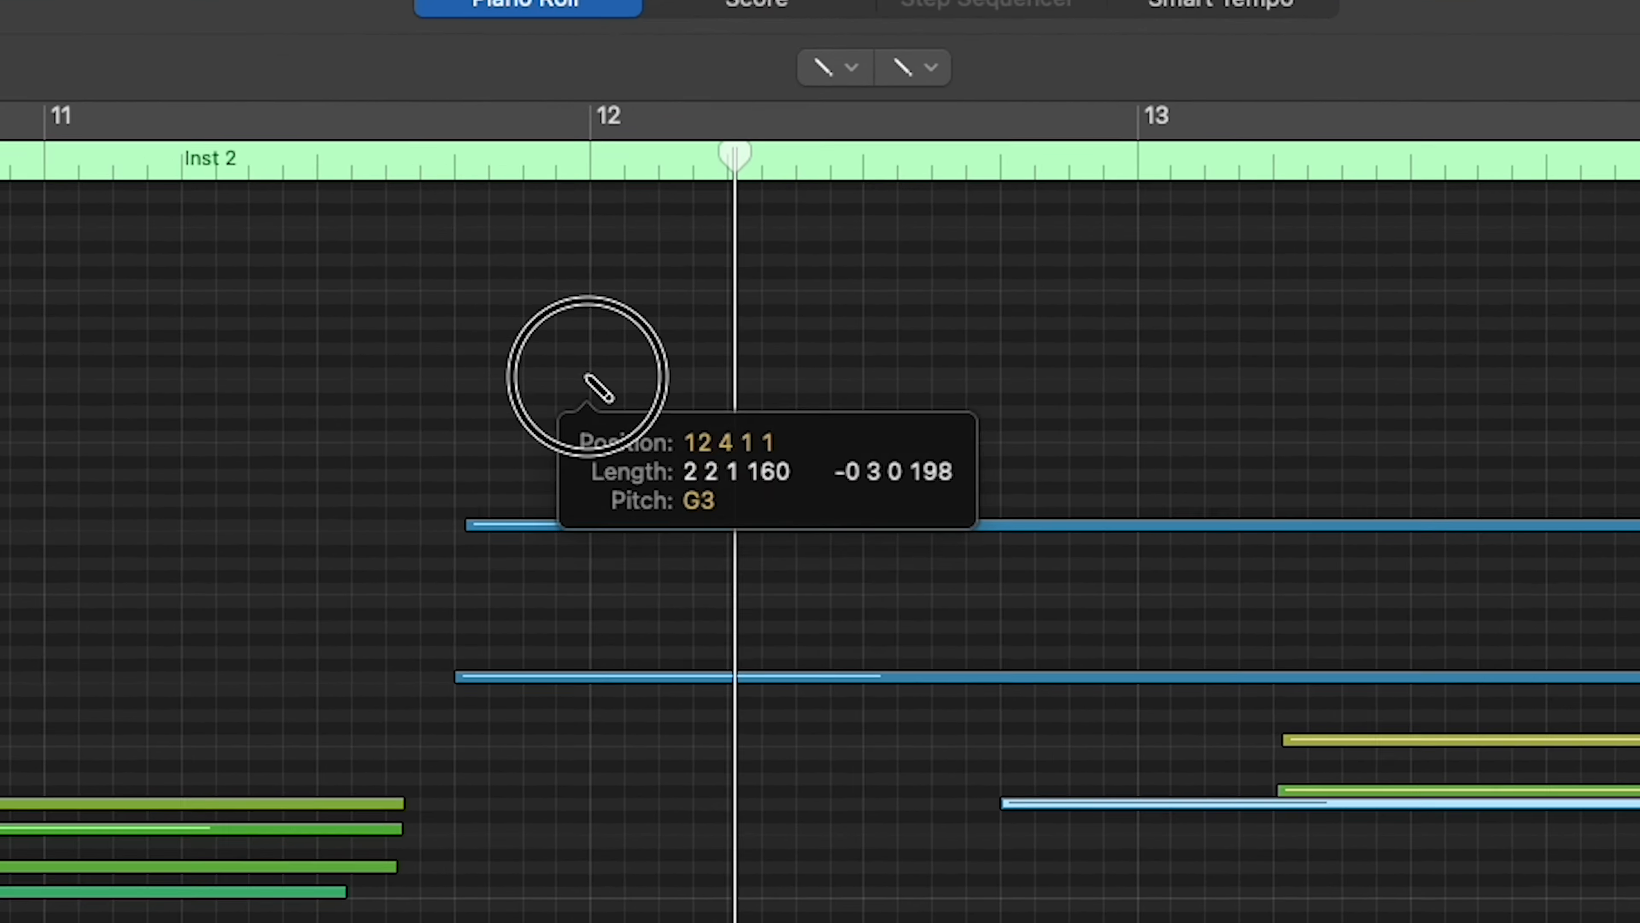
left_click_drag(588, 376, 593, 380)
key("t")
key("t")
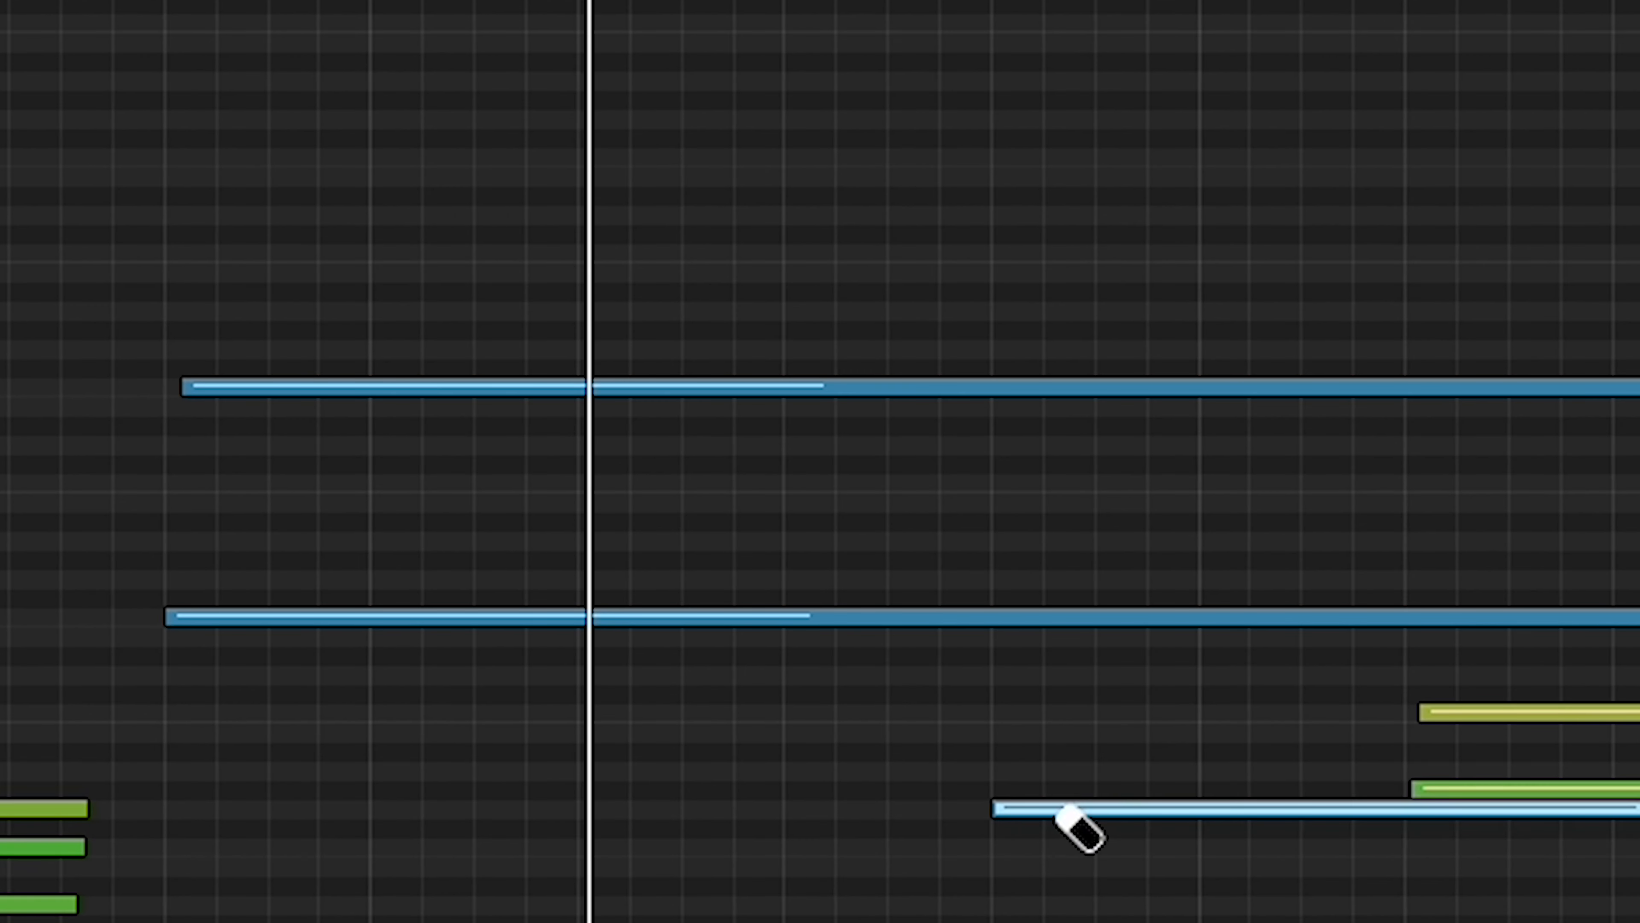
left_click(1062, 809)
key("t")
key("t")
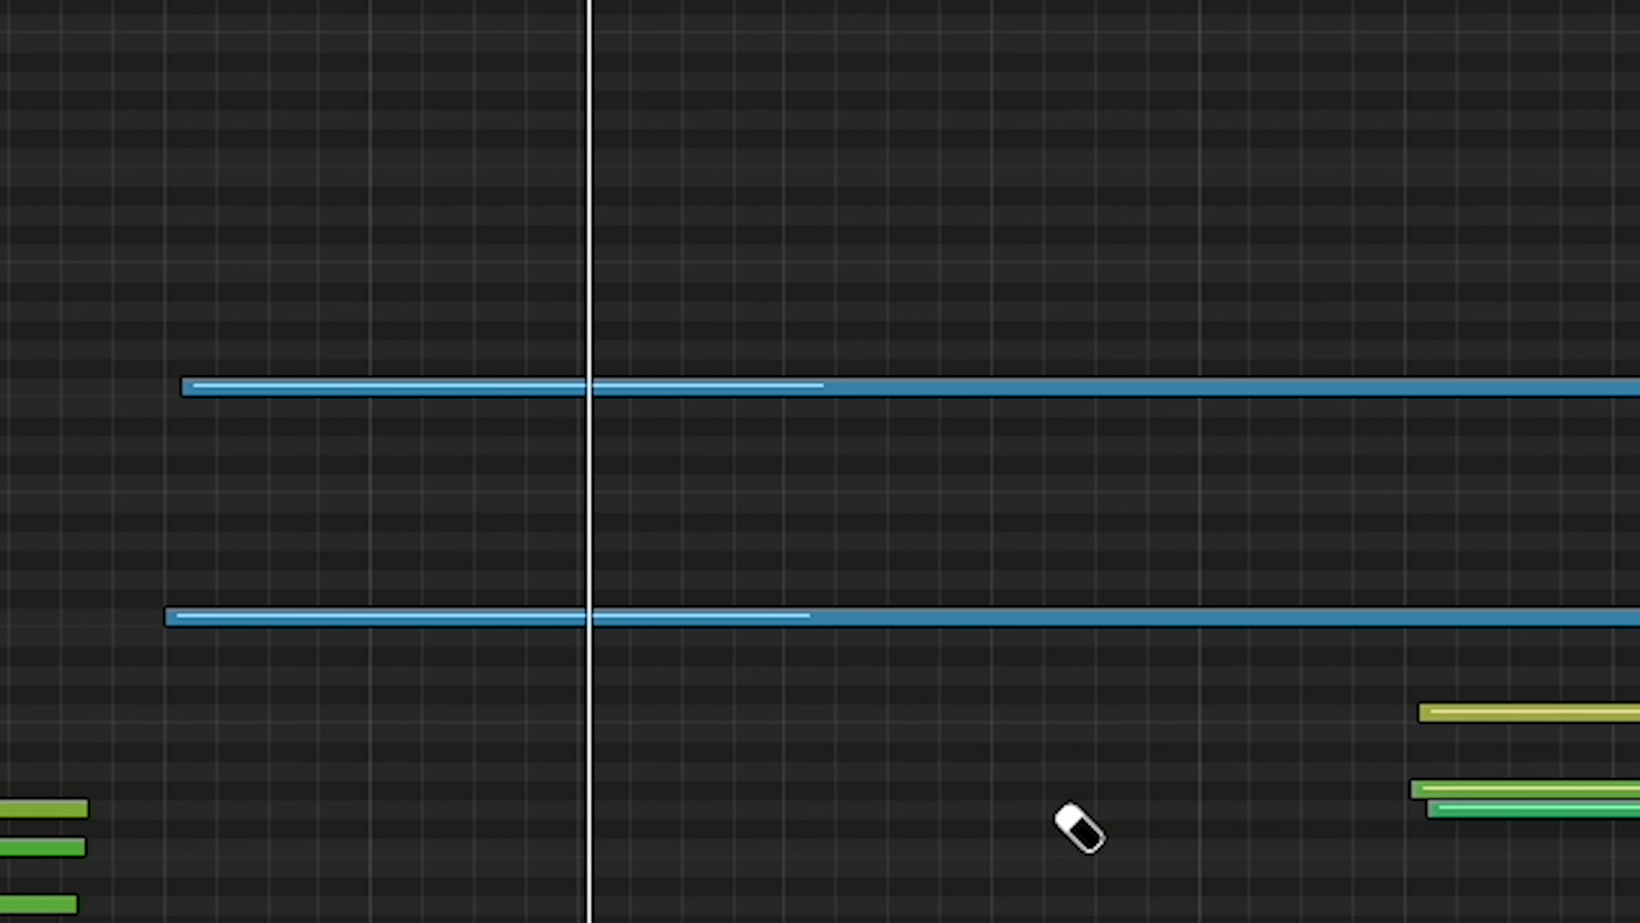
Copy the F4 and F5 notes near bar 12 down to C4 and C5, and turn on the cycle range for bars 1 to 17.
key("space")
key("t")
key("t")
left_click_drag(604, 920, 221, 265)
left_click_drag(255, 630, 240, 727)
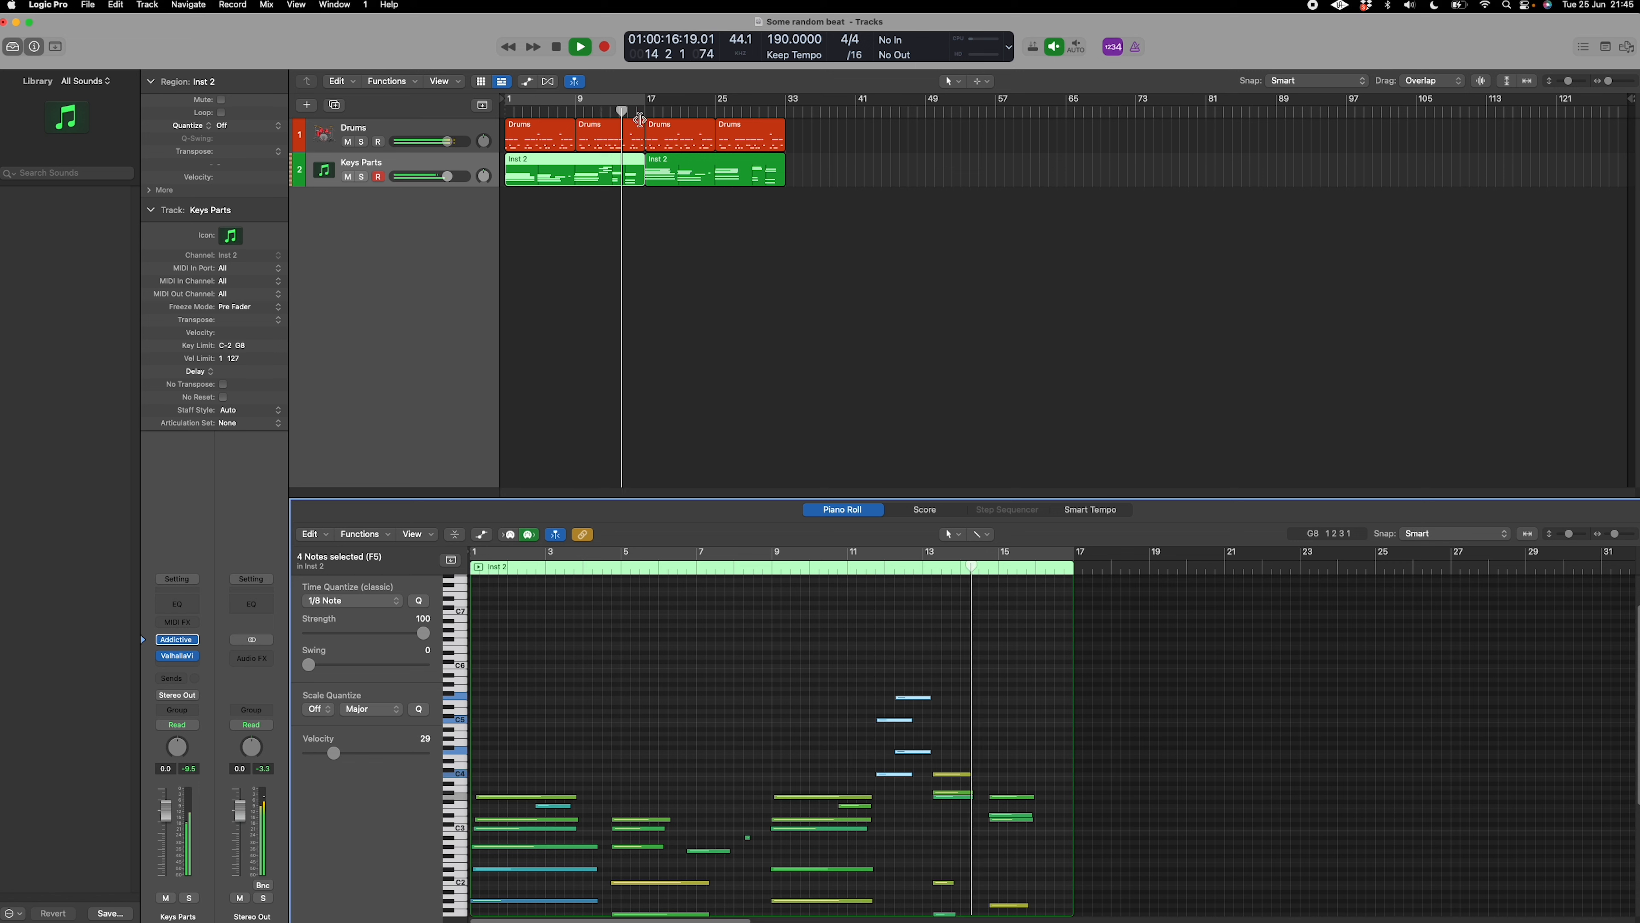
left_click(630, 107)
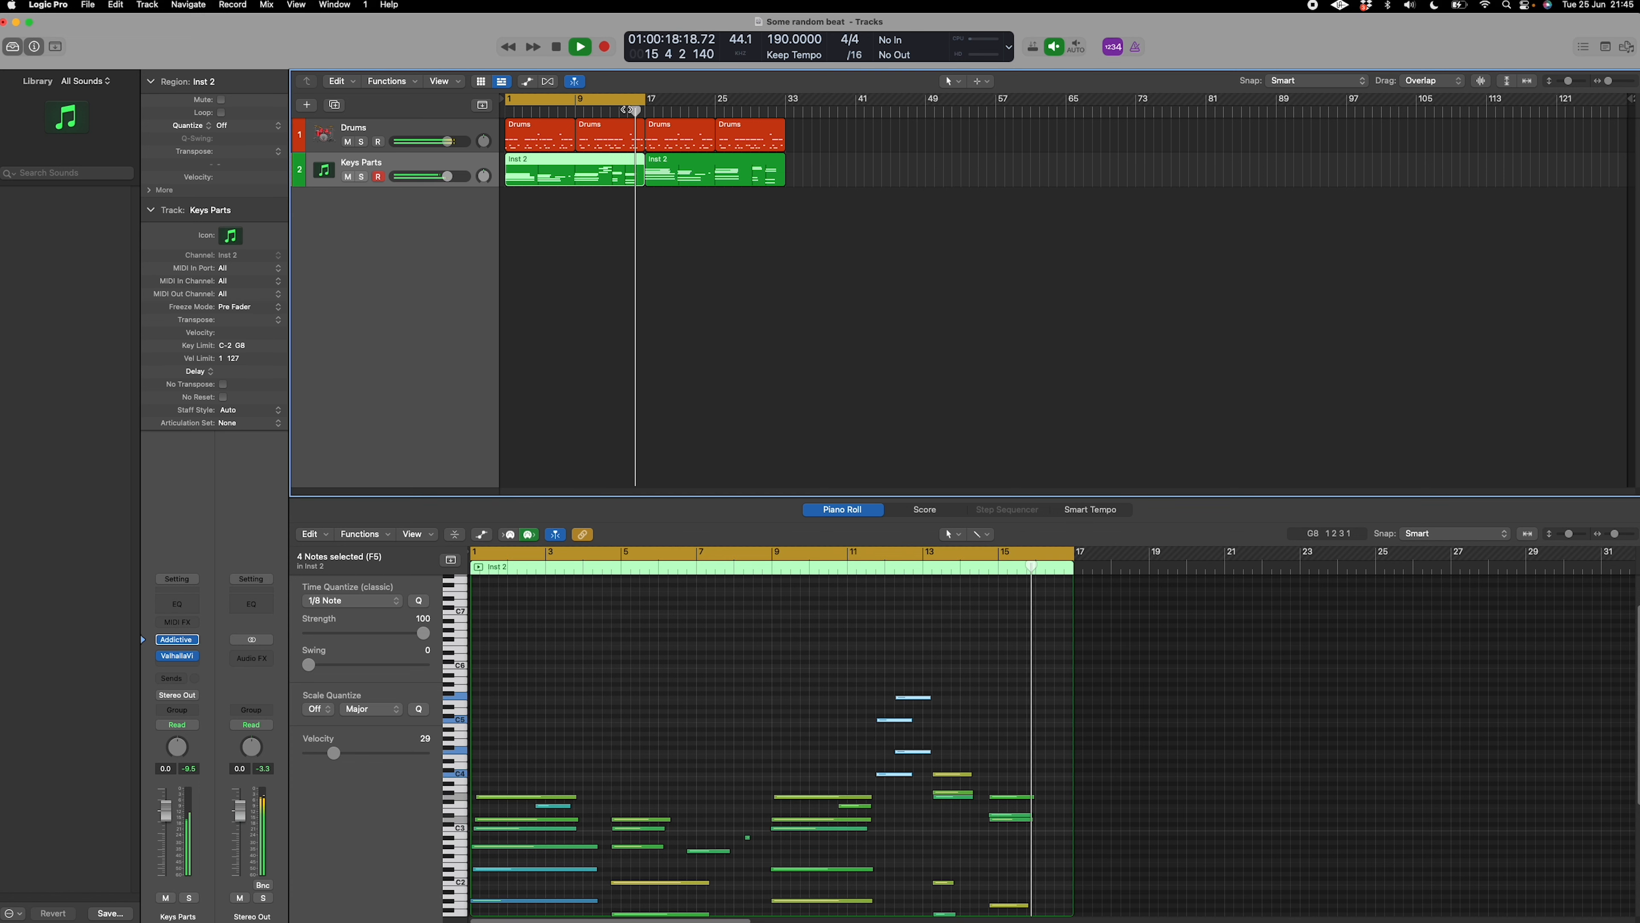
key("space")
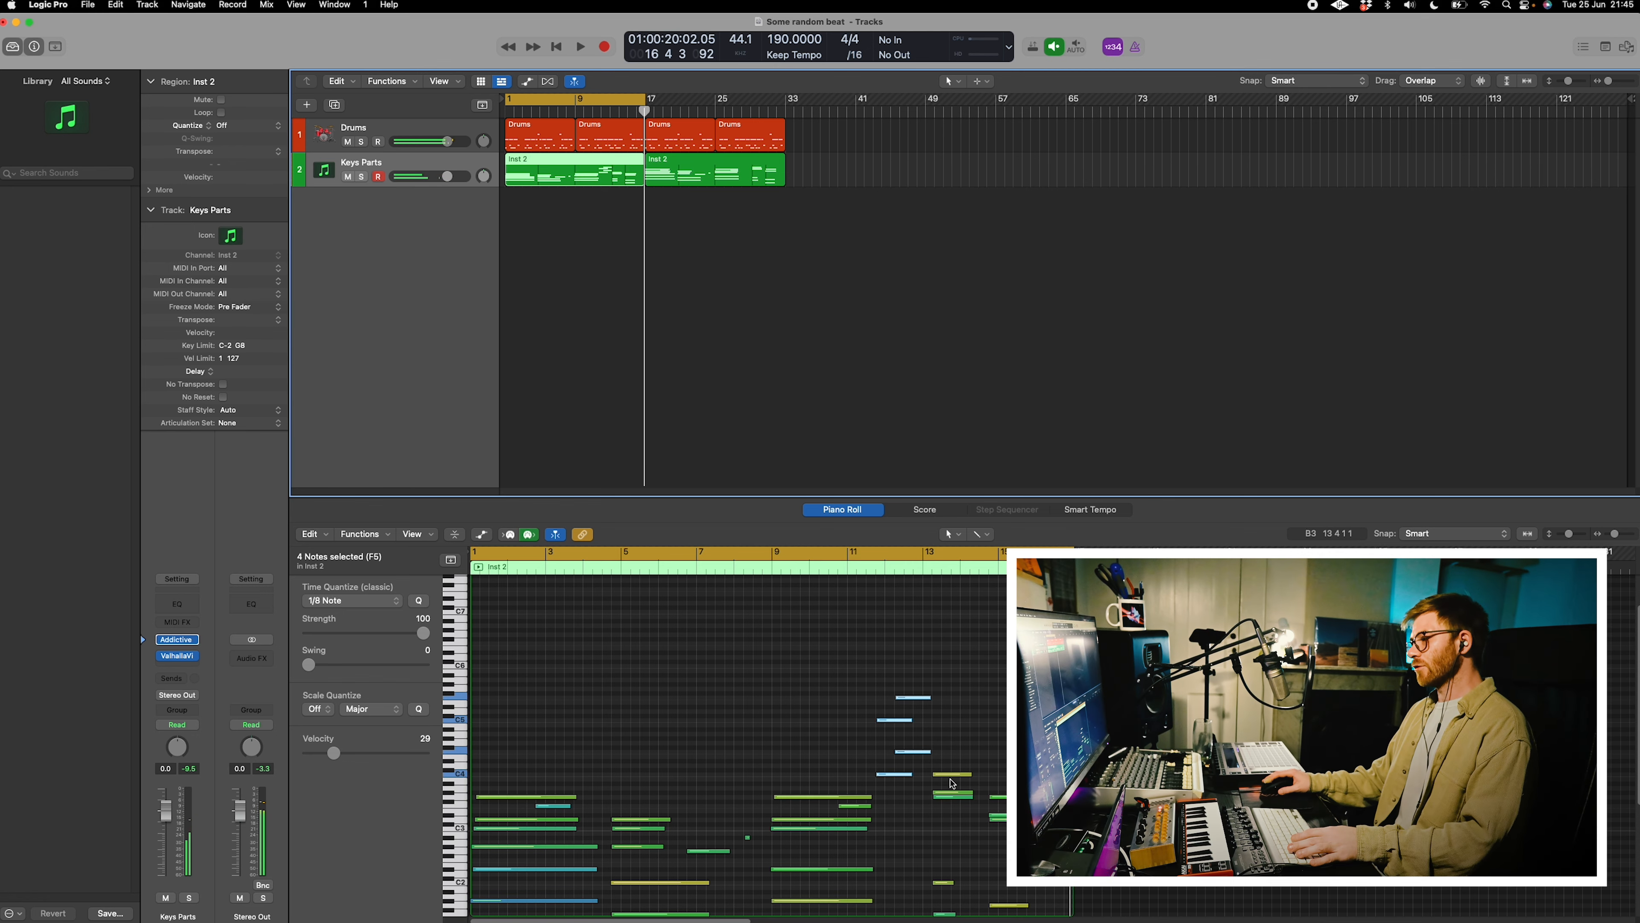
Shorten the F4 and F5 notes after bar 12 so they end together with the C4 and C5 notes.
scroll(840, 775, "down", 3)
key("t")
key("t")
key("super+Right")
key("super+Right")
key("t")
key("t")
scroll(744, 865, "left", 1)
scroll(745, 865, "left", 3)
key("t")
key("t")
left_click_drag(854, 766, 825, 635)
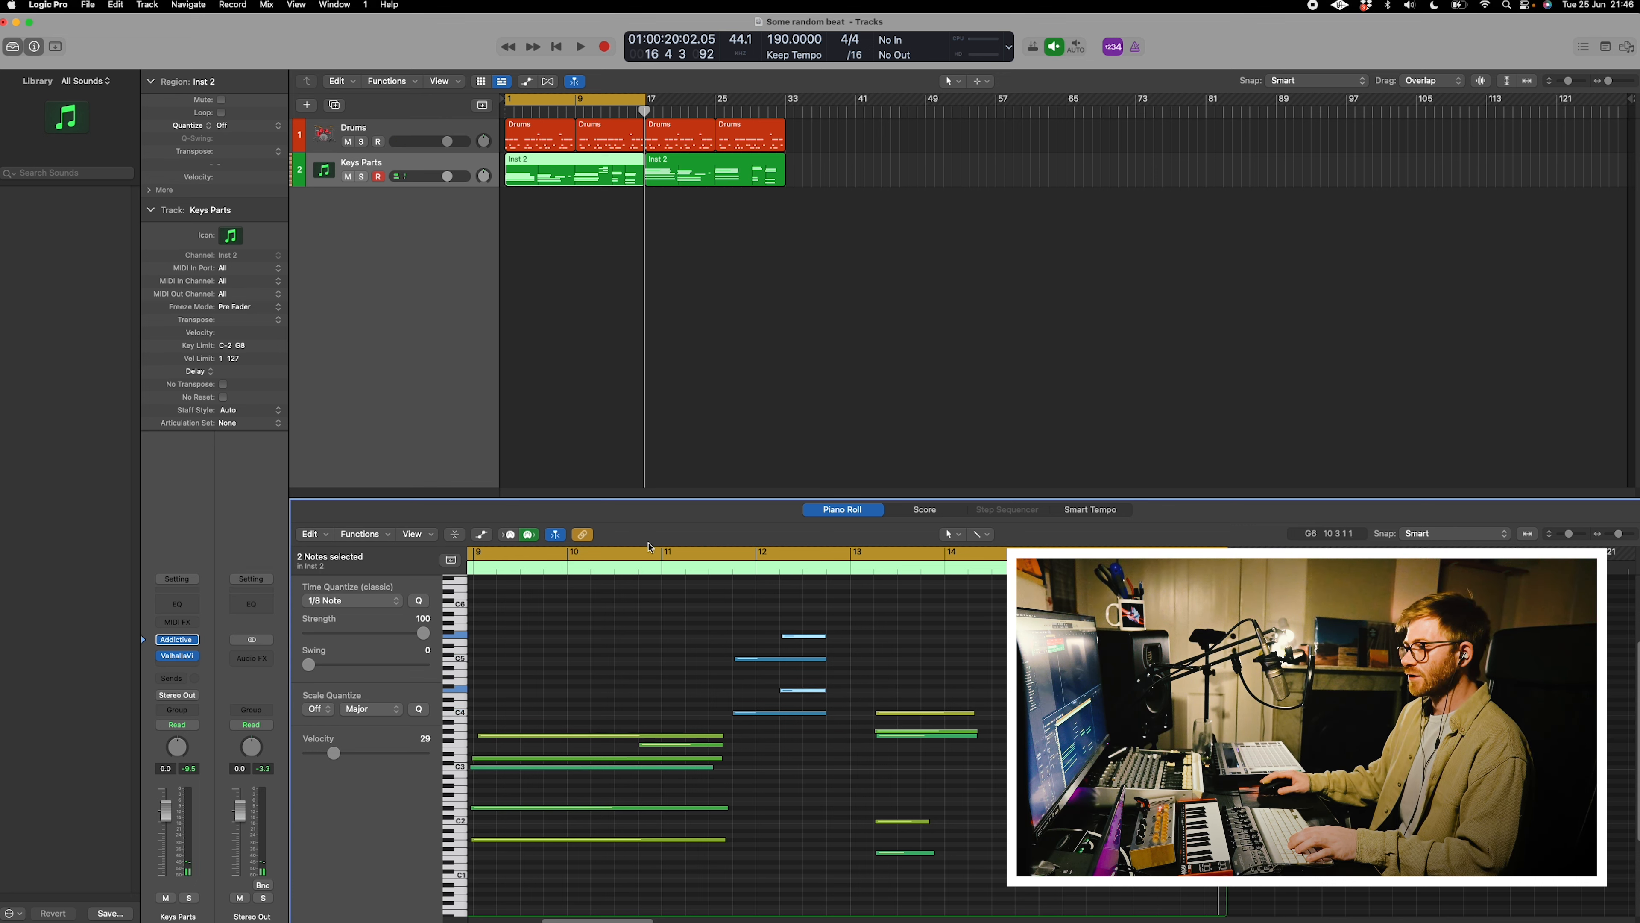
Play the Keys Parts region from about bar 11 to check the added octave notes in context.
left_click(649, 559)
key("space")
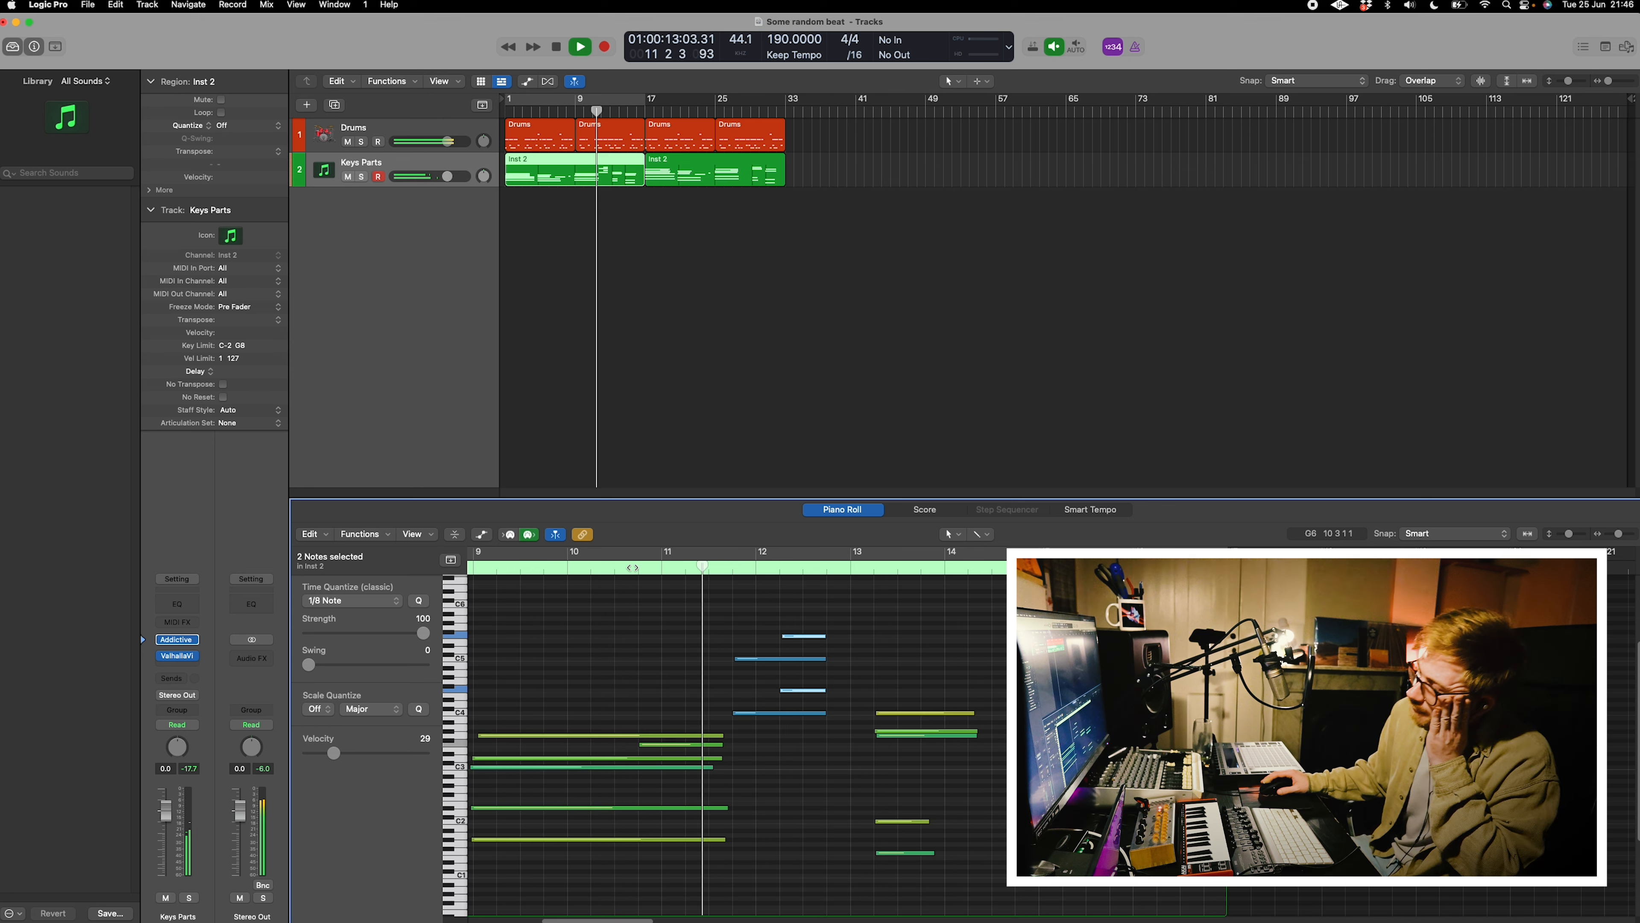
key("space")
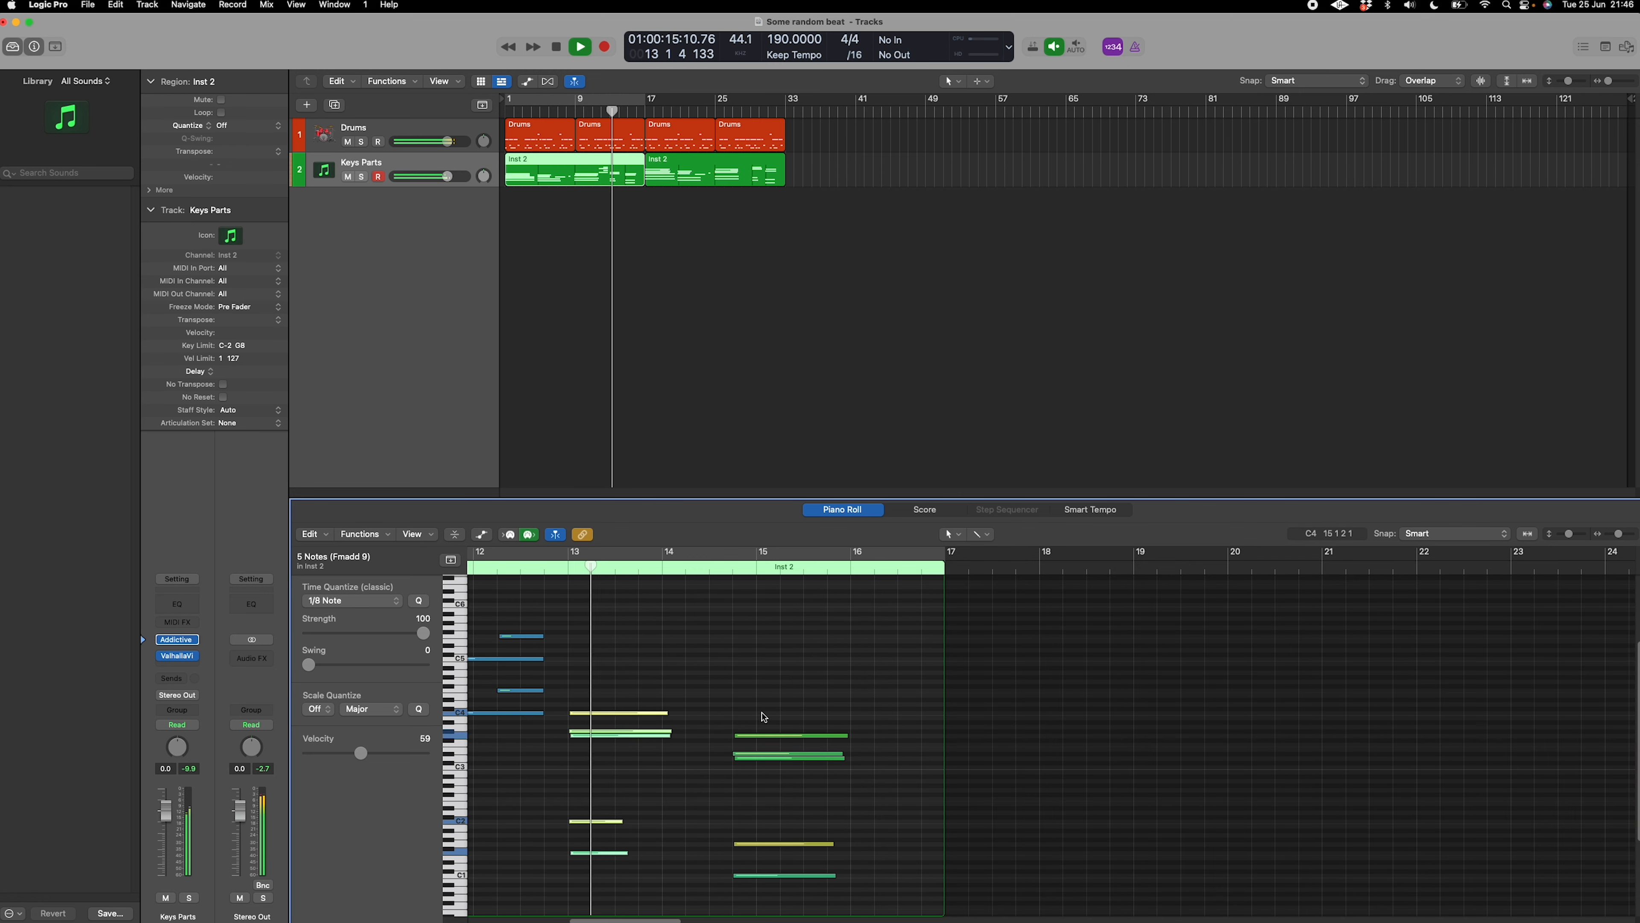
left_click(746, 713)
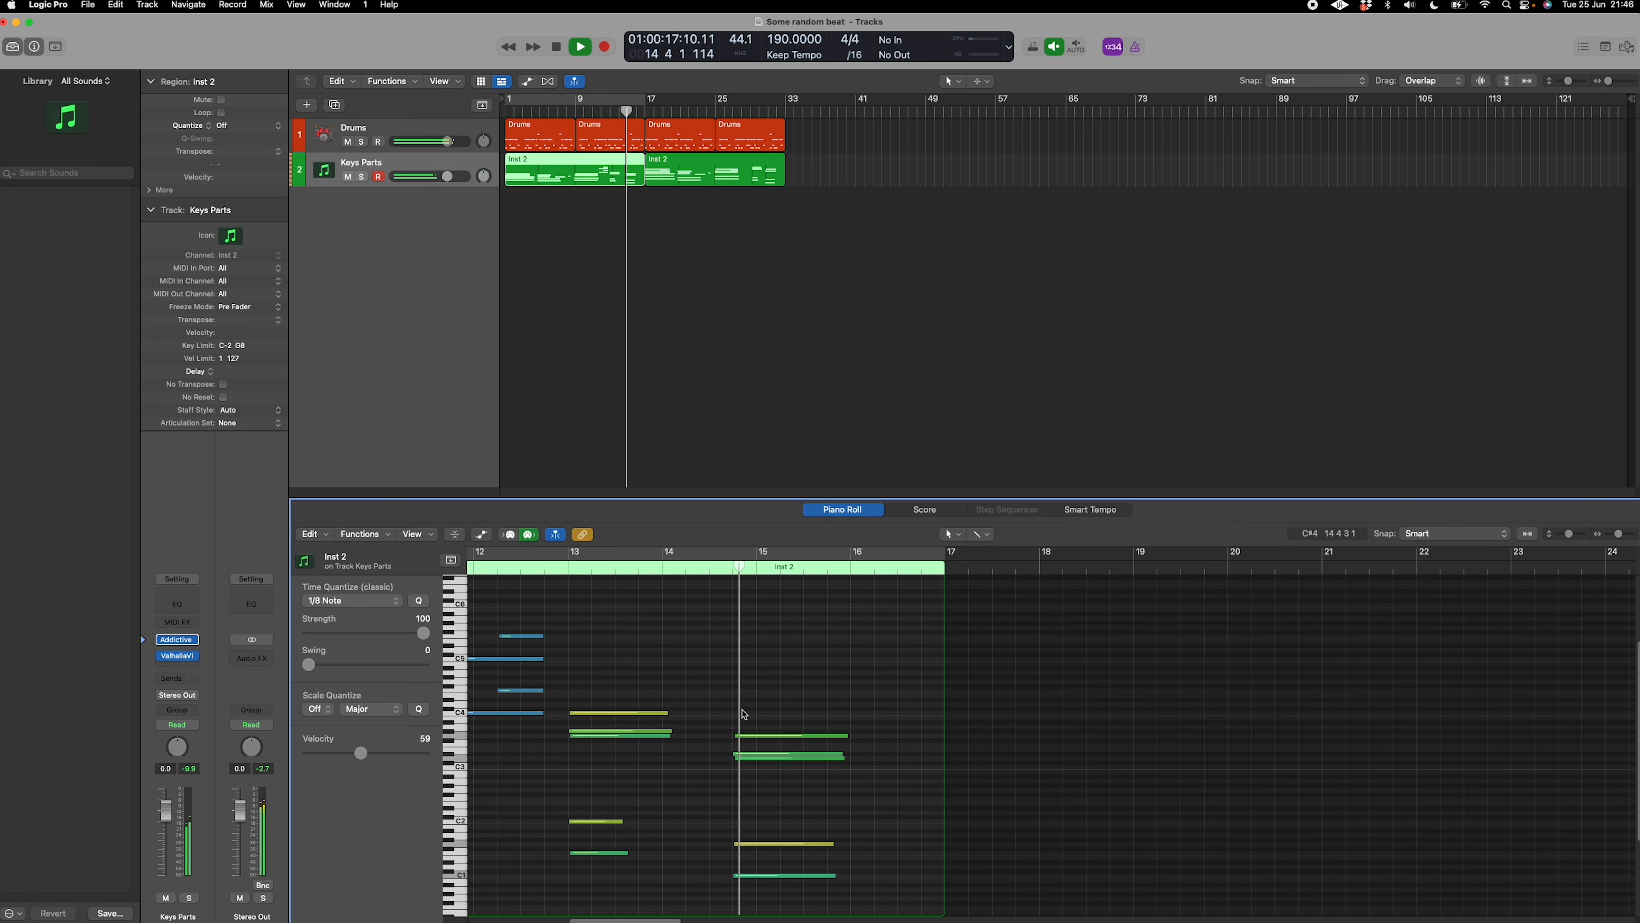
scroll(776, 728, "down", 4)
scroll(893, 761, "up", 5)
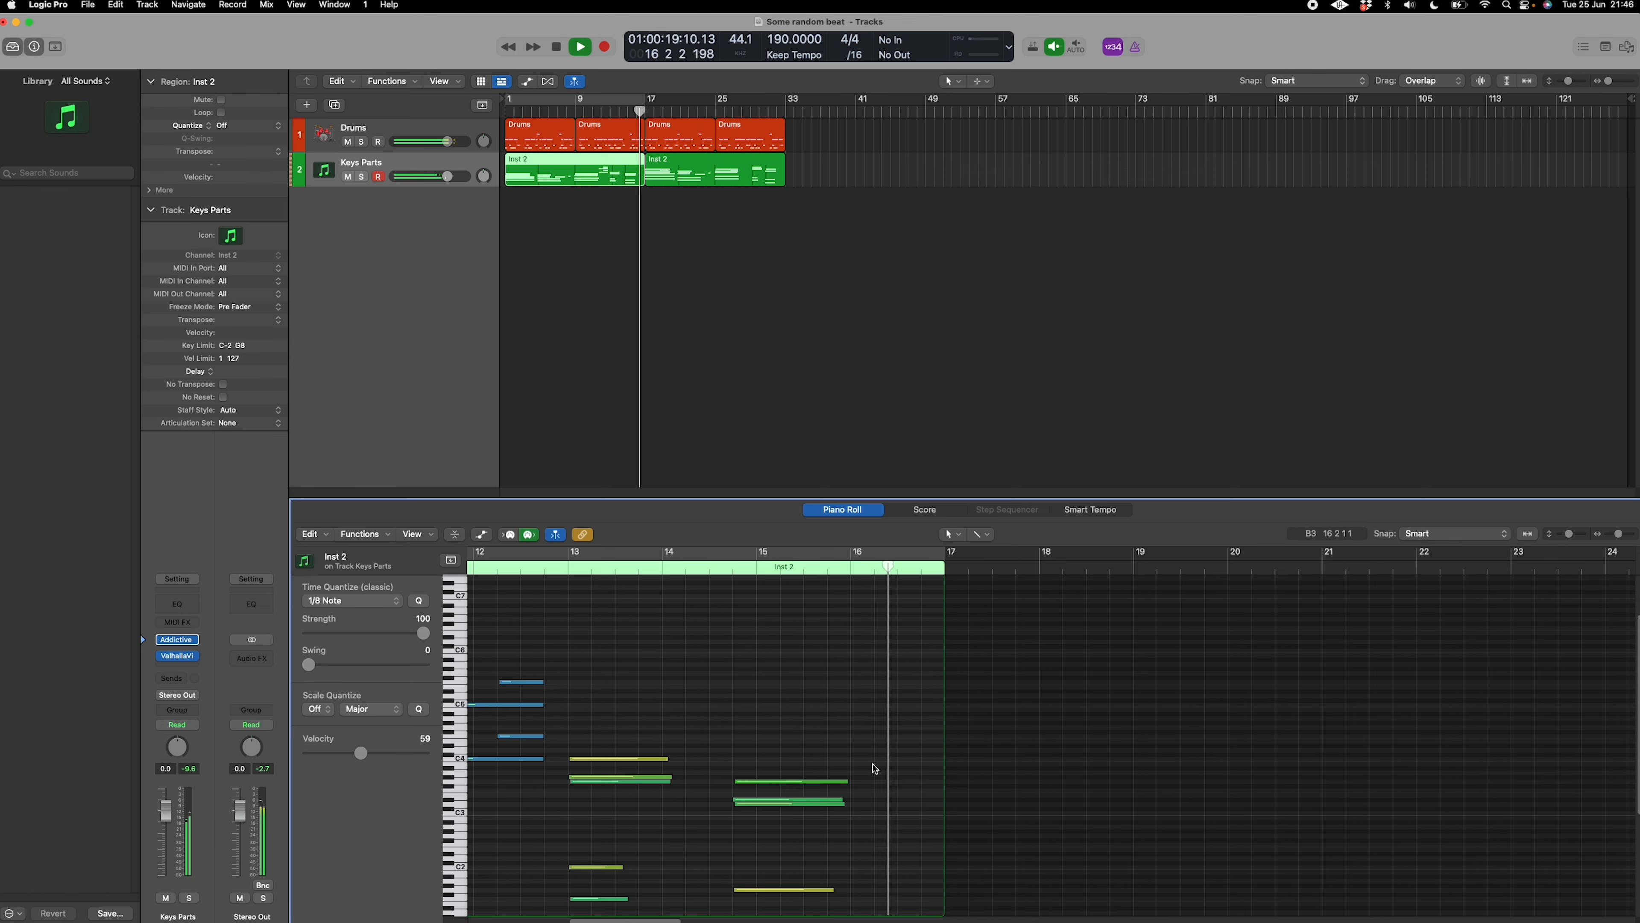
scroll(872, 765, "down", 2)
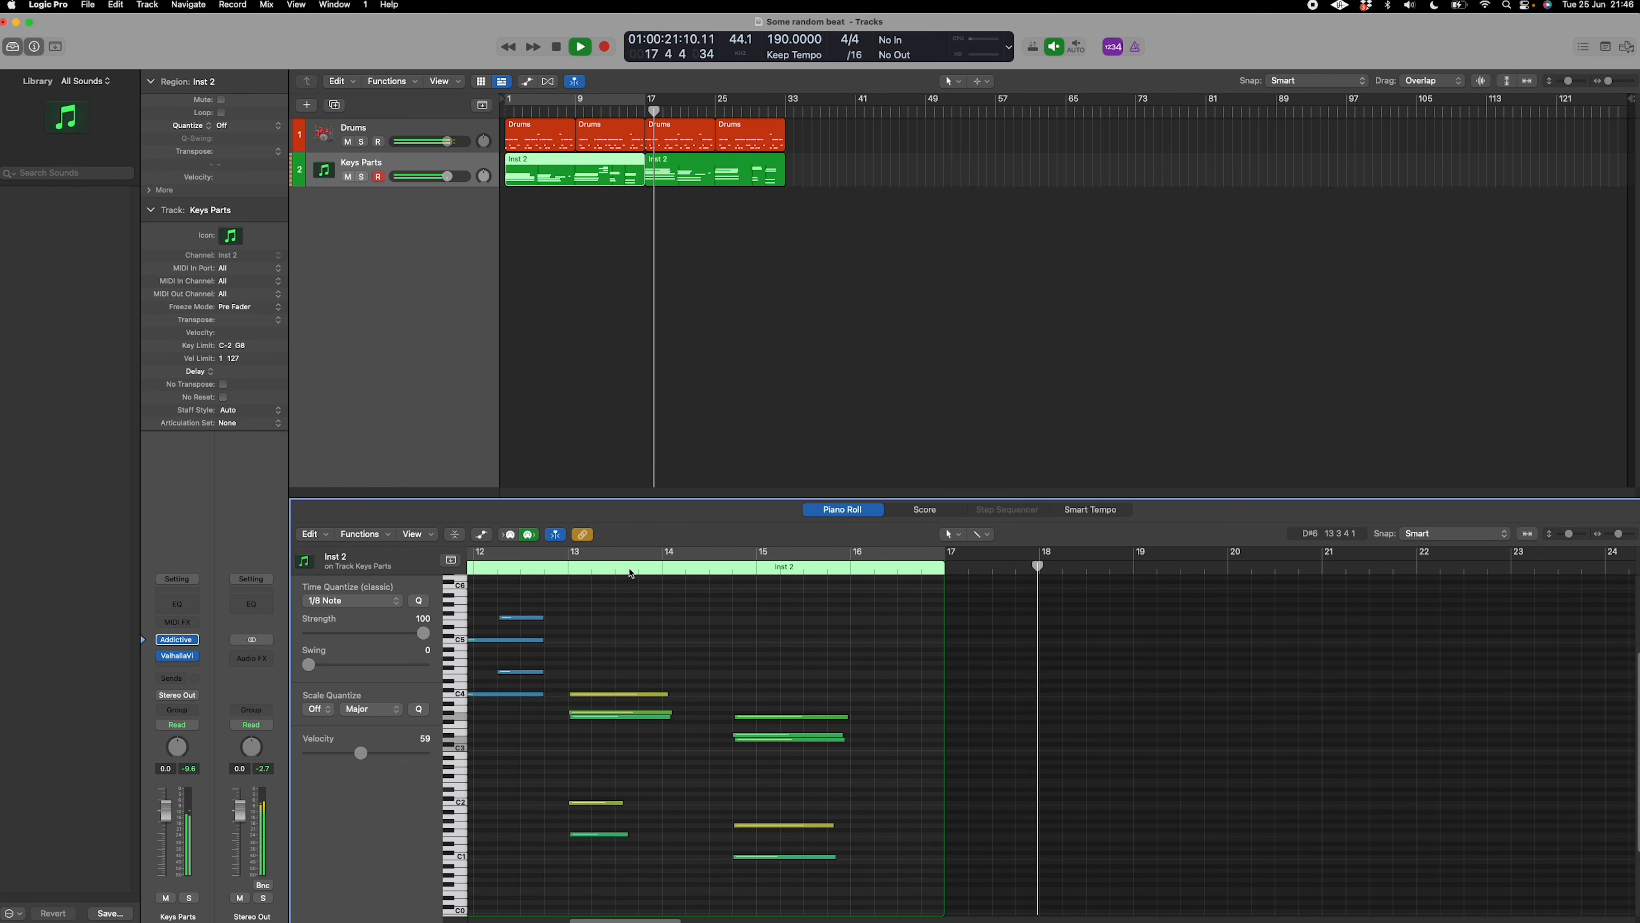
Replace the Keys Parts region at bar 17 with a copy of the edited first region.
right_click(669, 159)
left_click(697, 207)
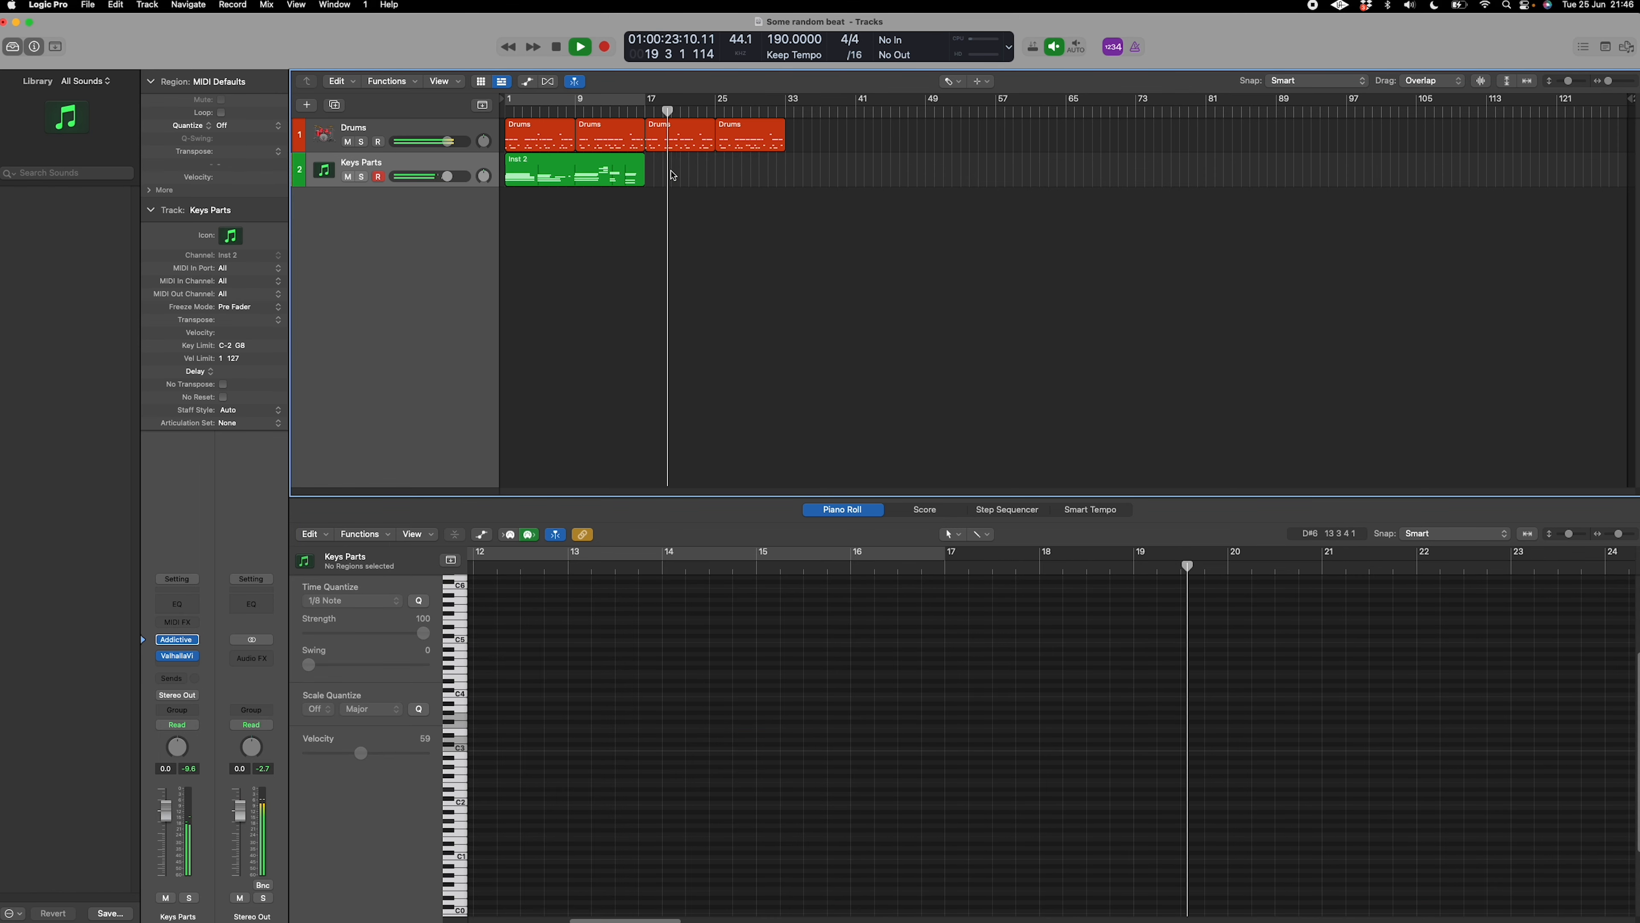
left_click_drag(591, 176, 730, 184)
key("t")
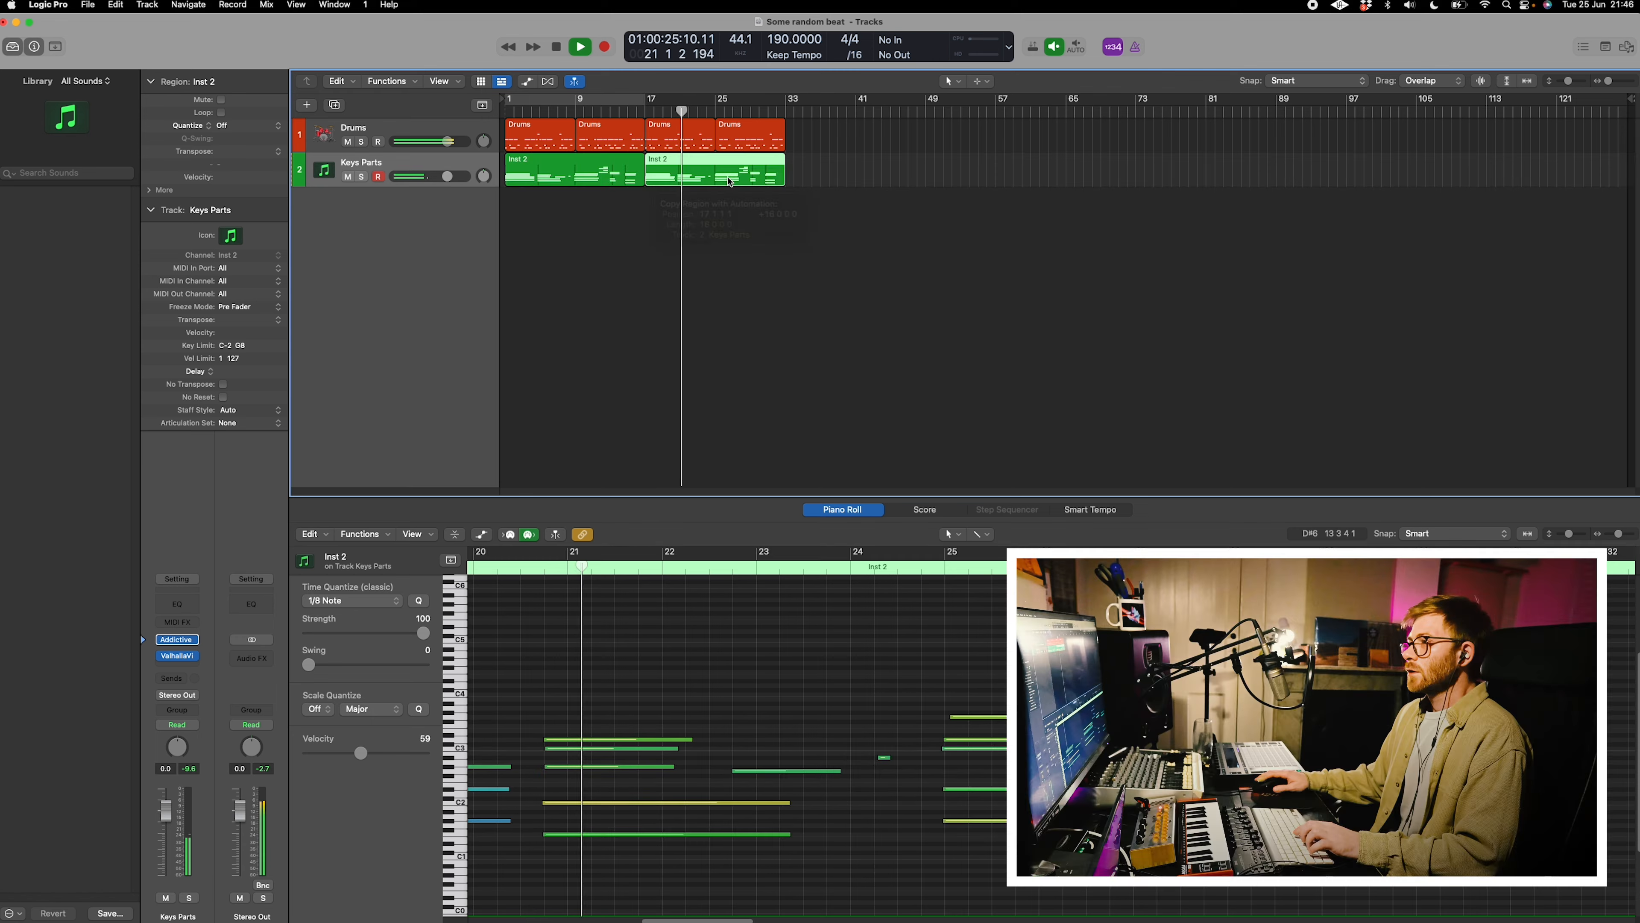
Extend the cycle range to cover both Keys Parts regions, from bar 1 to bar 33.
left_click(730, 184)
scroll(652, 849, "left", 9)
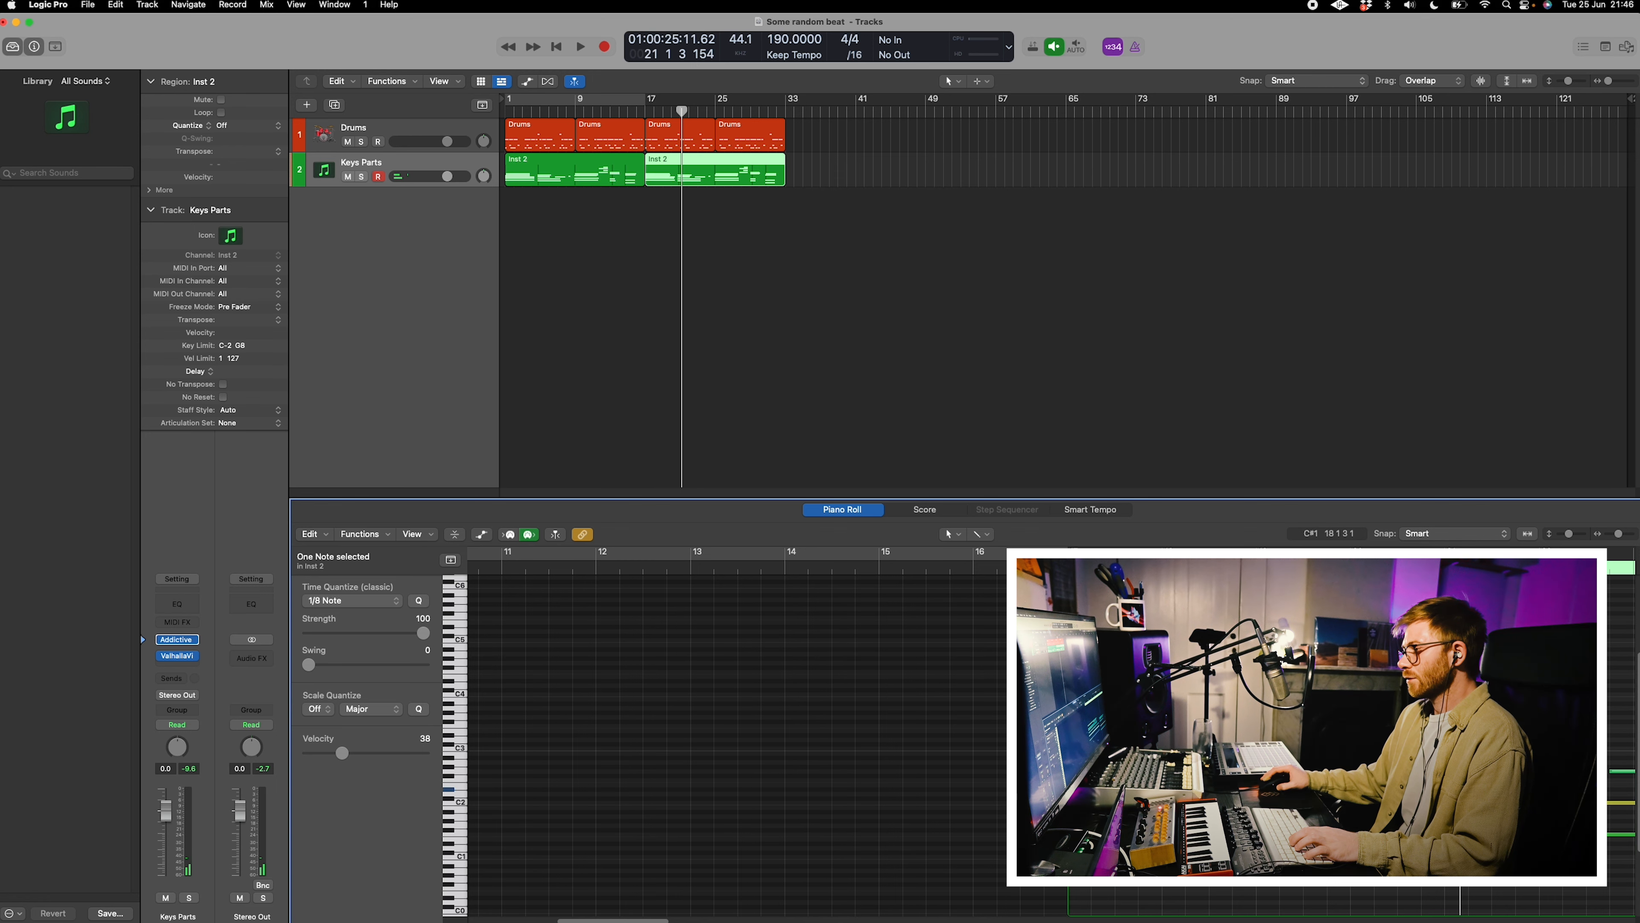
scroll(736, 730, "right", 3)
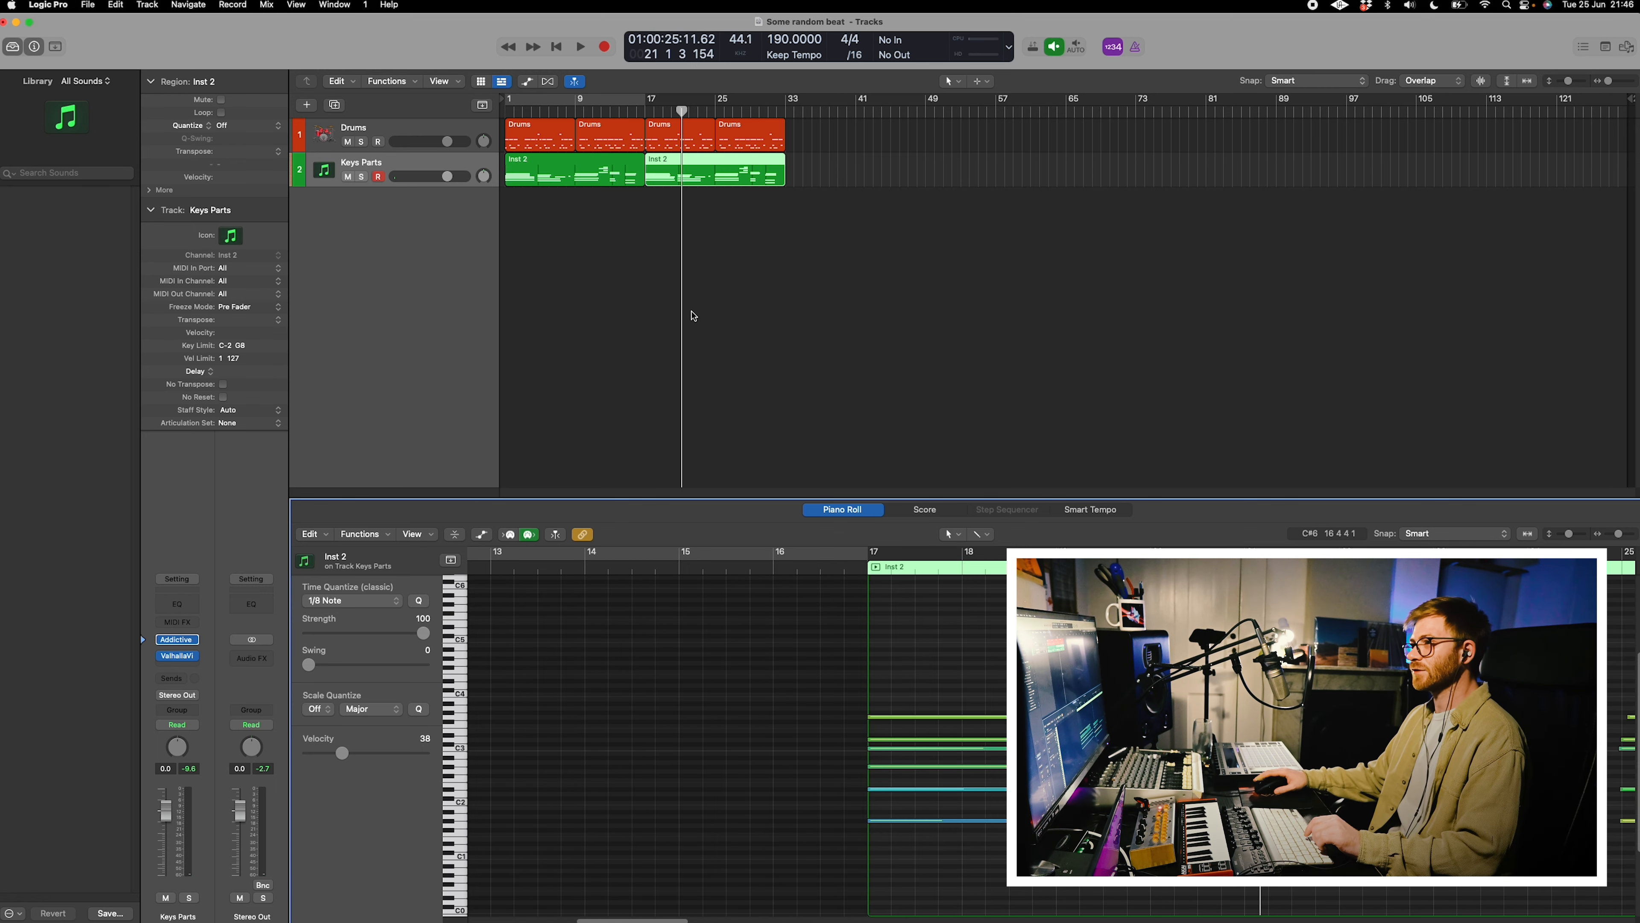
key("t")
key("t")
left_click(600, 101)
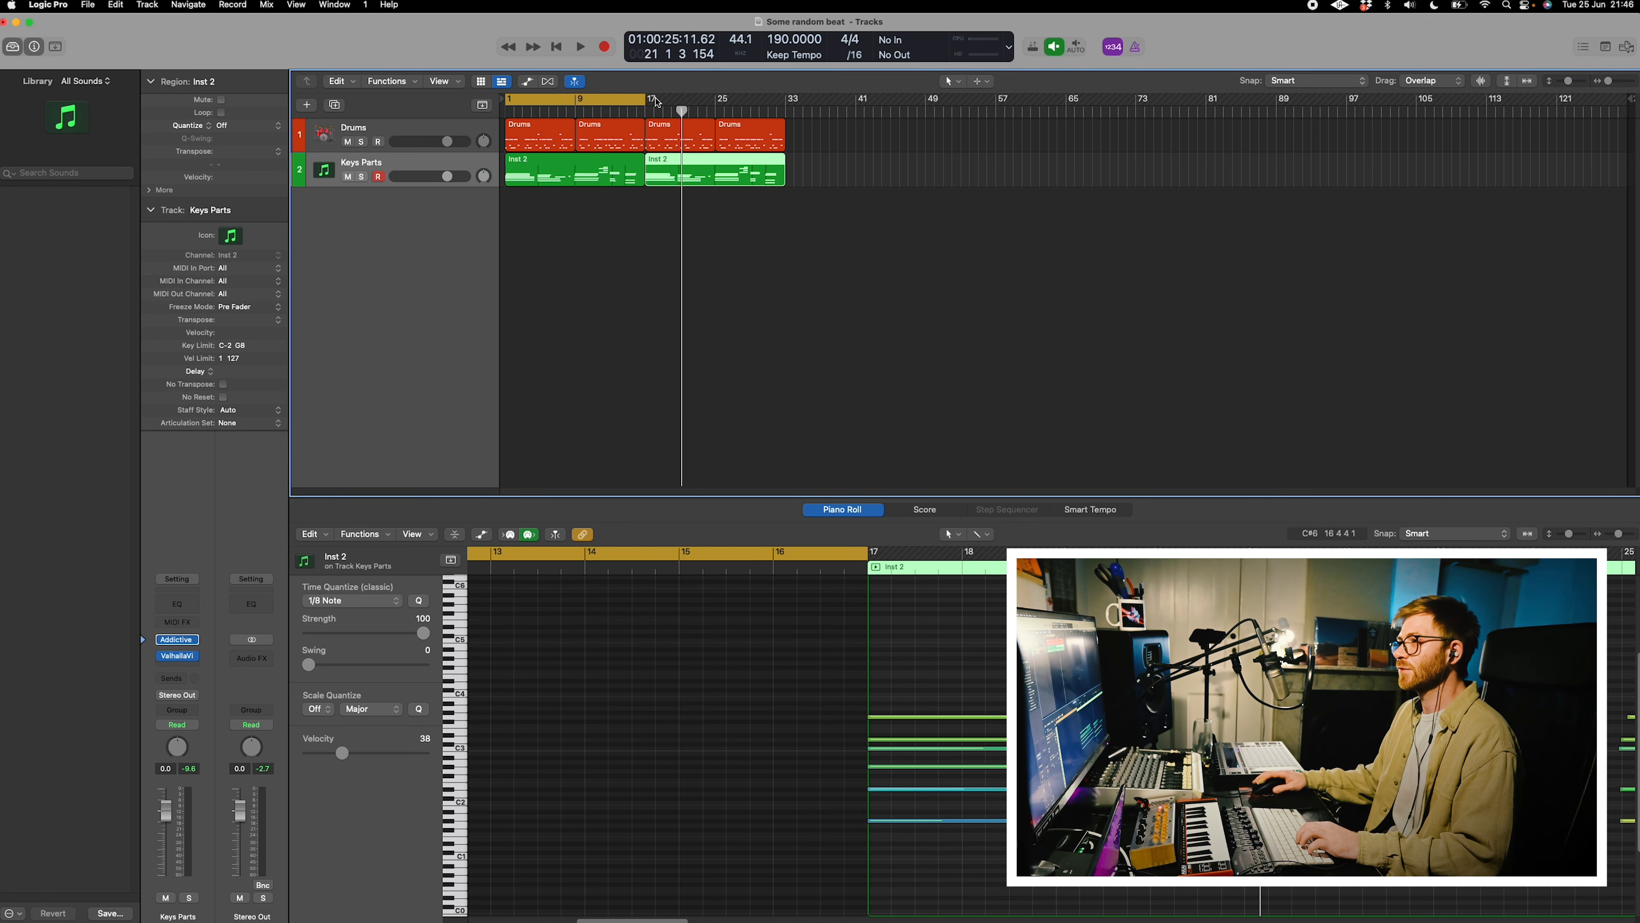
left_click_drag(654, 103, 786, 101)
key("t")
key("t")
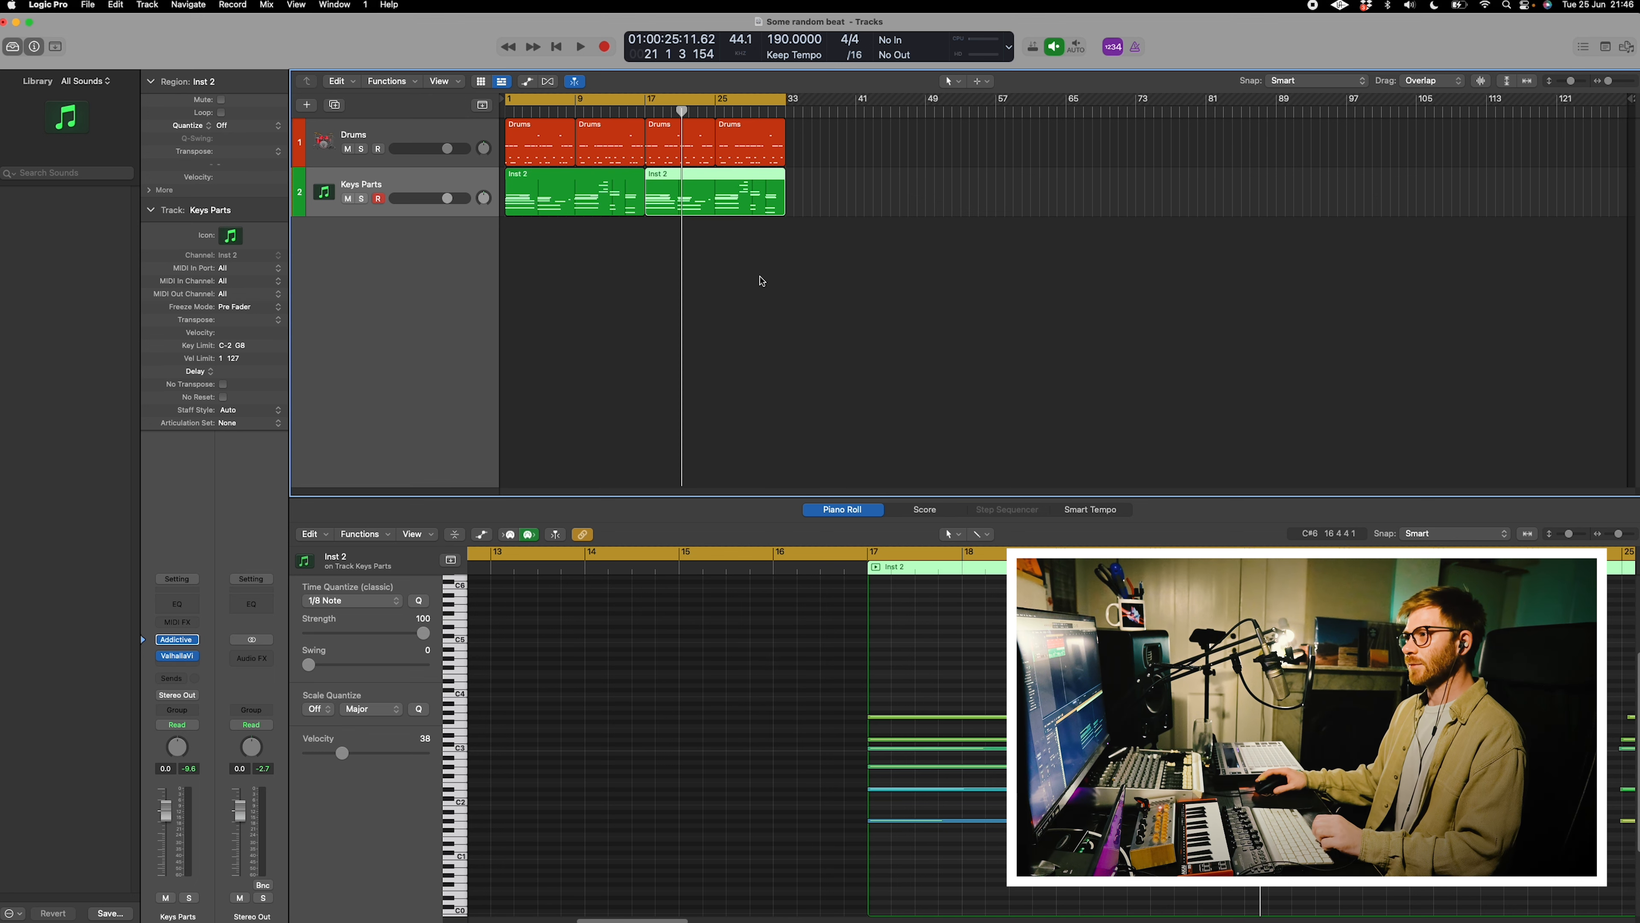
Rename the Keys Parts track as Rhodes.
key("super+Down")
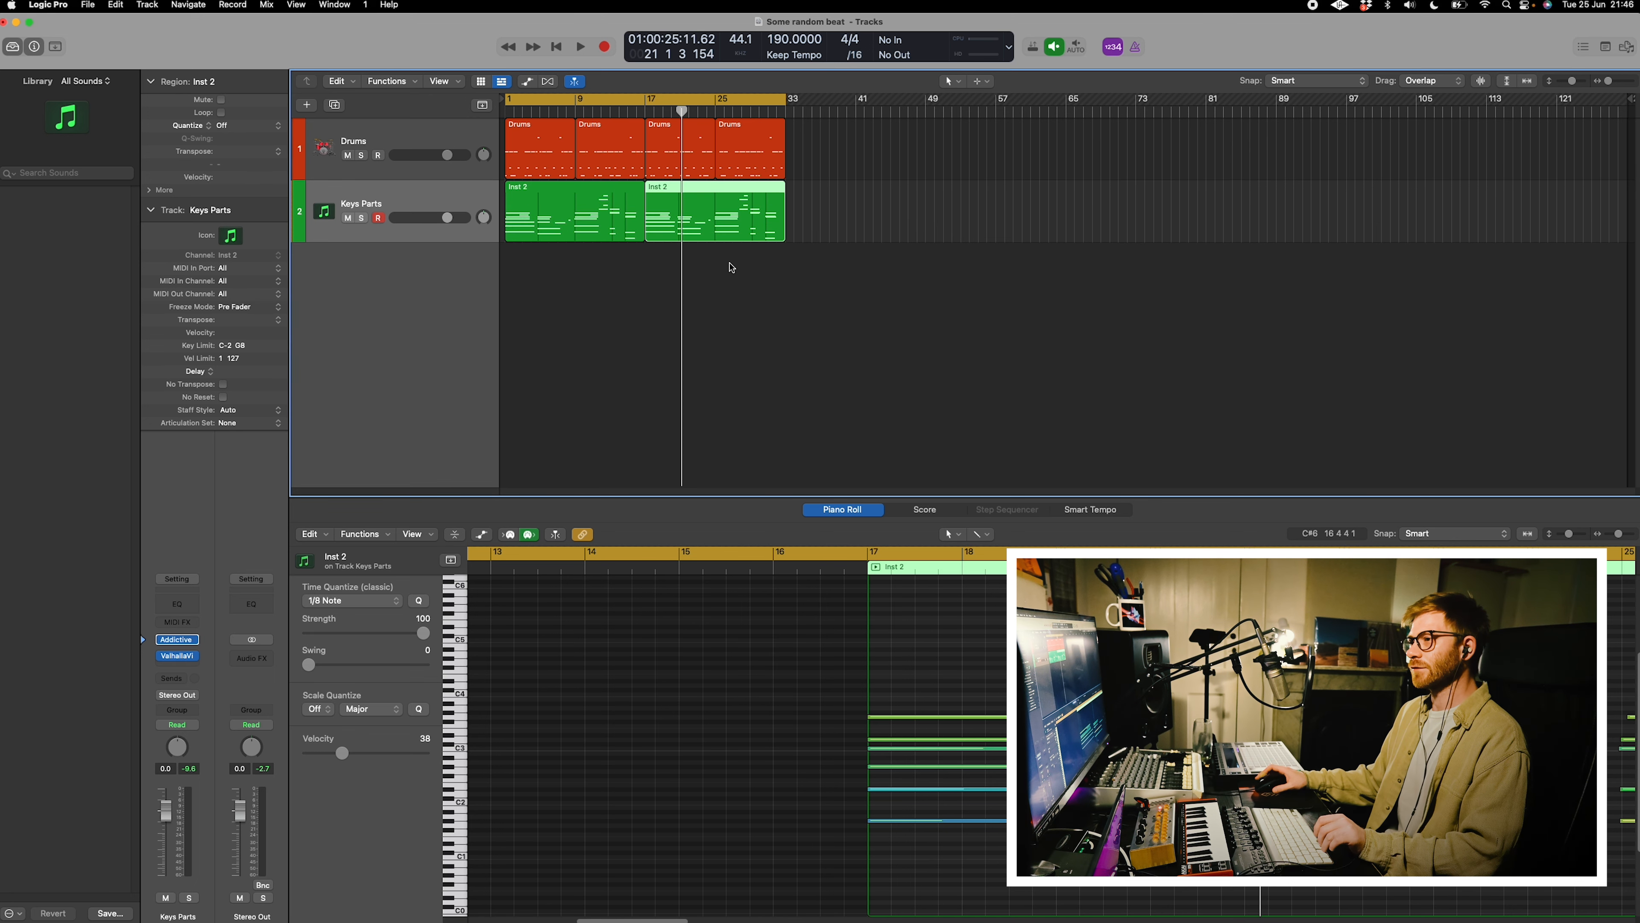
key("super+Right")
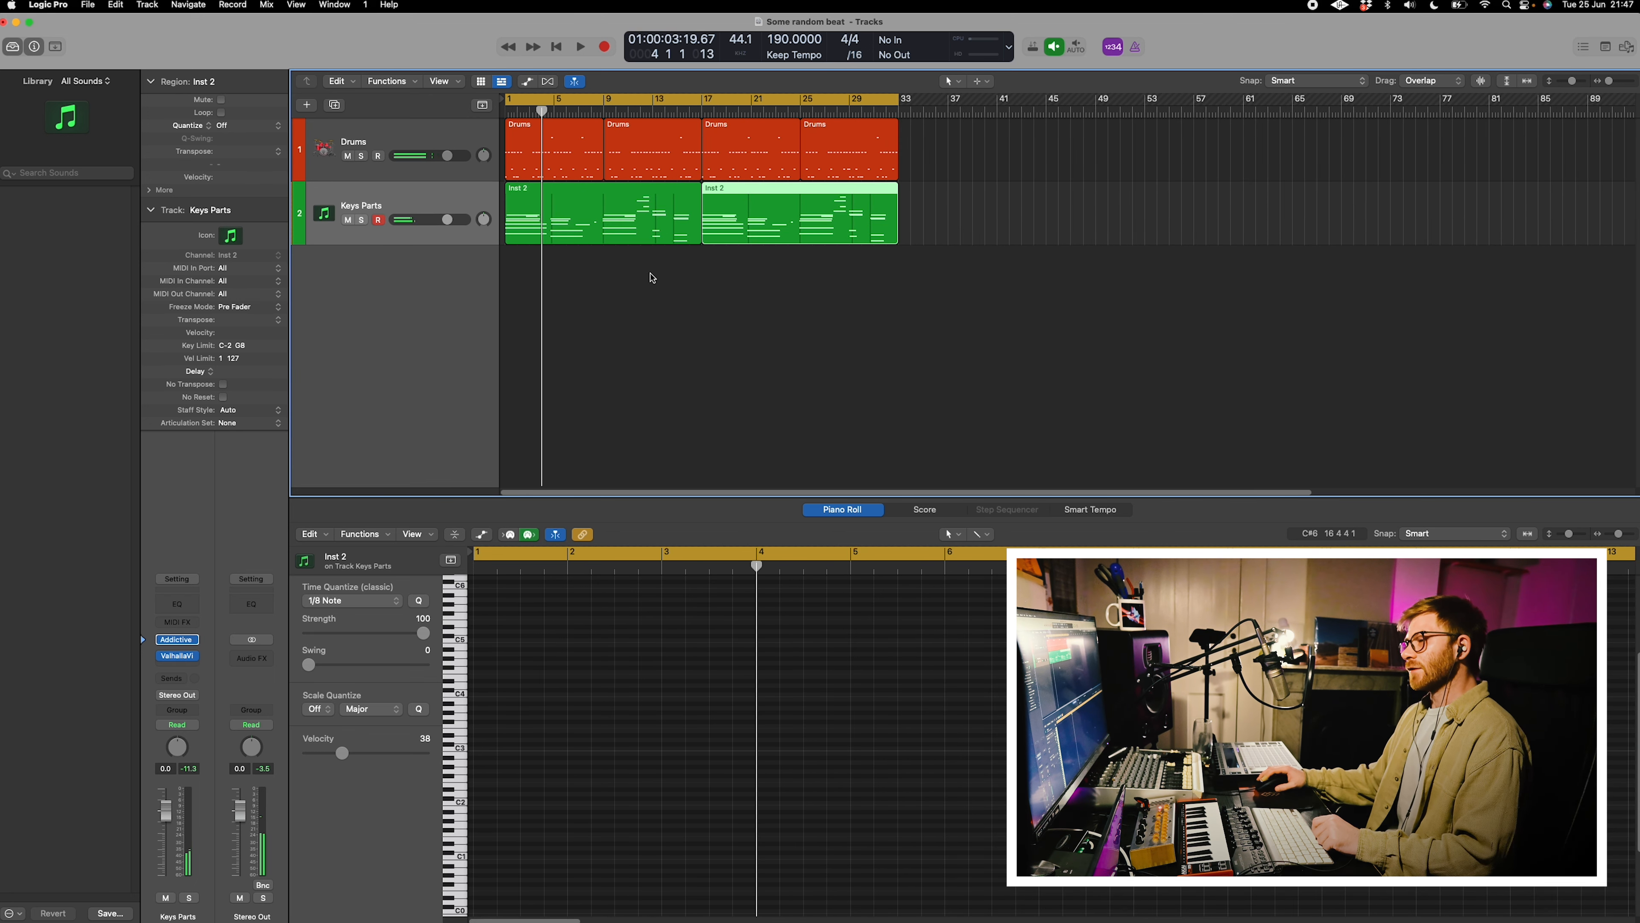
left_click(421, 162)
key("super+Down")
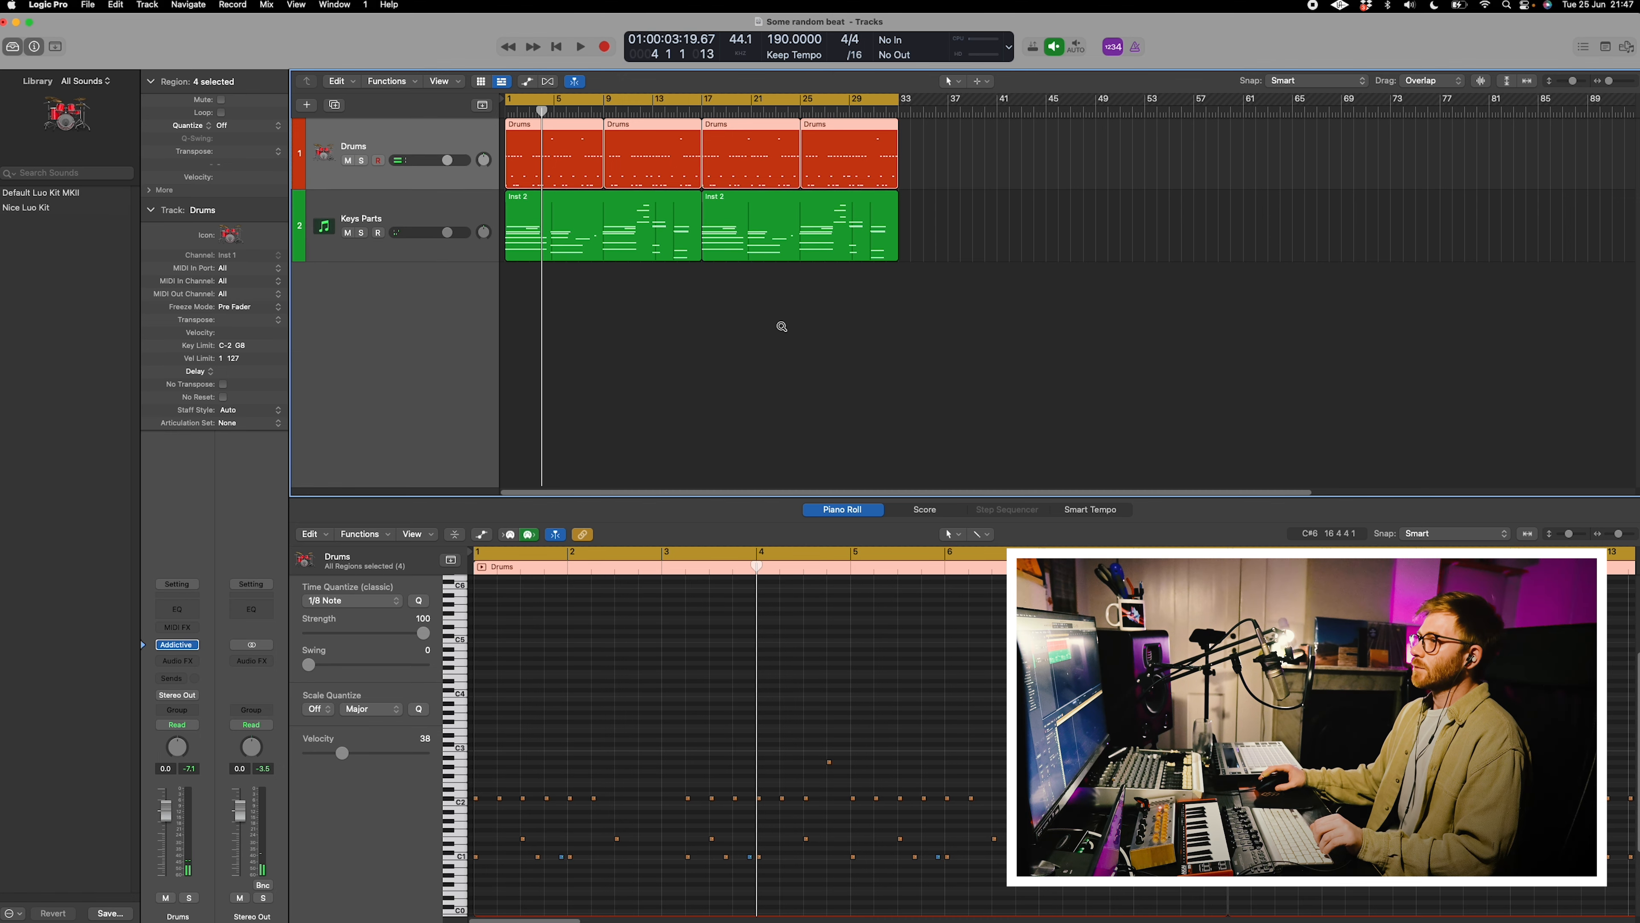
key("super+Right")
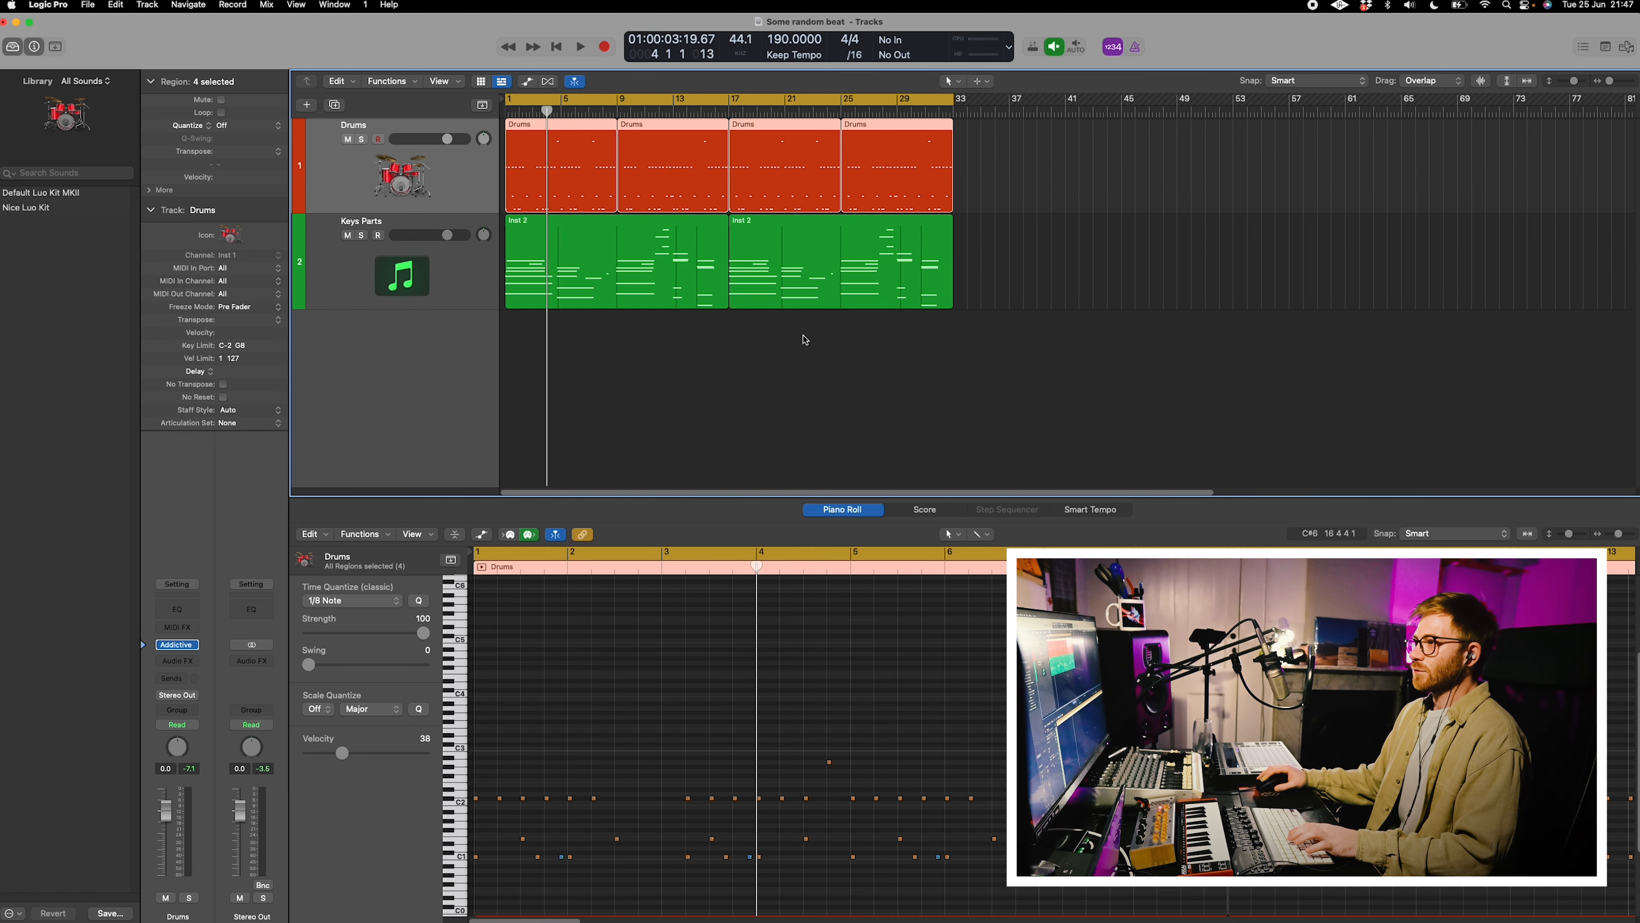
left_click_drag(1007, 354, 608, 260)
left_click(793, 329)
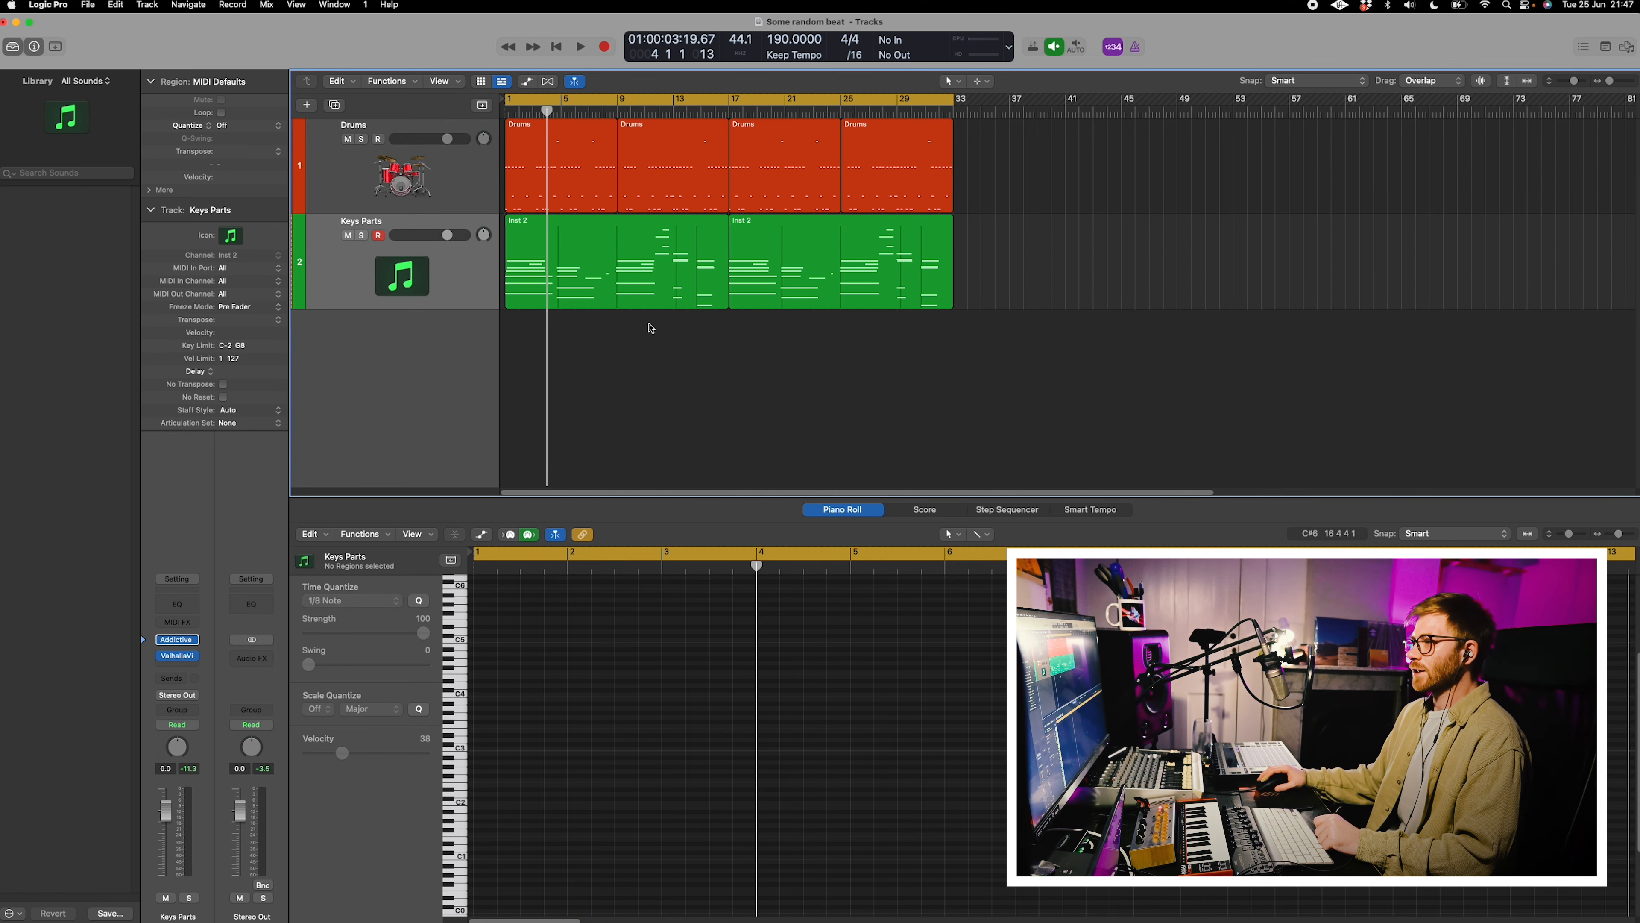
left_click_drag(824, 375, 647, 329)
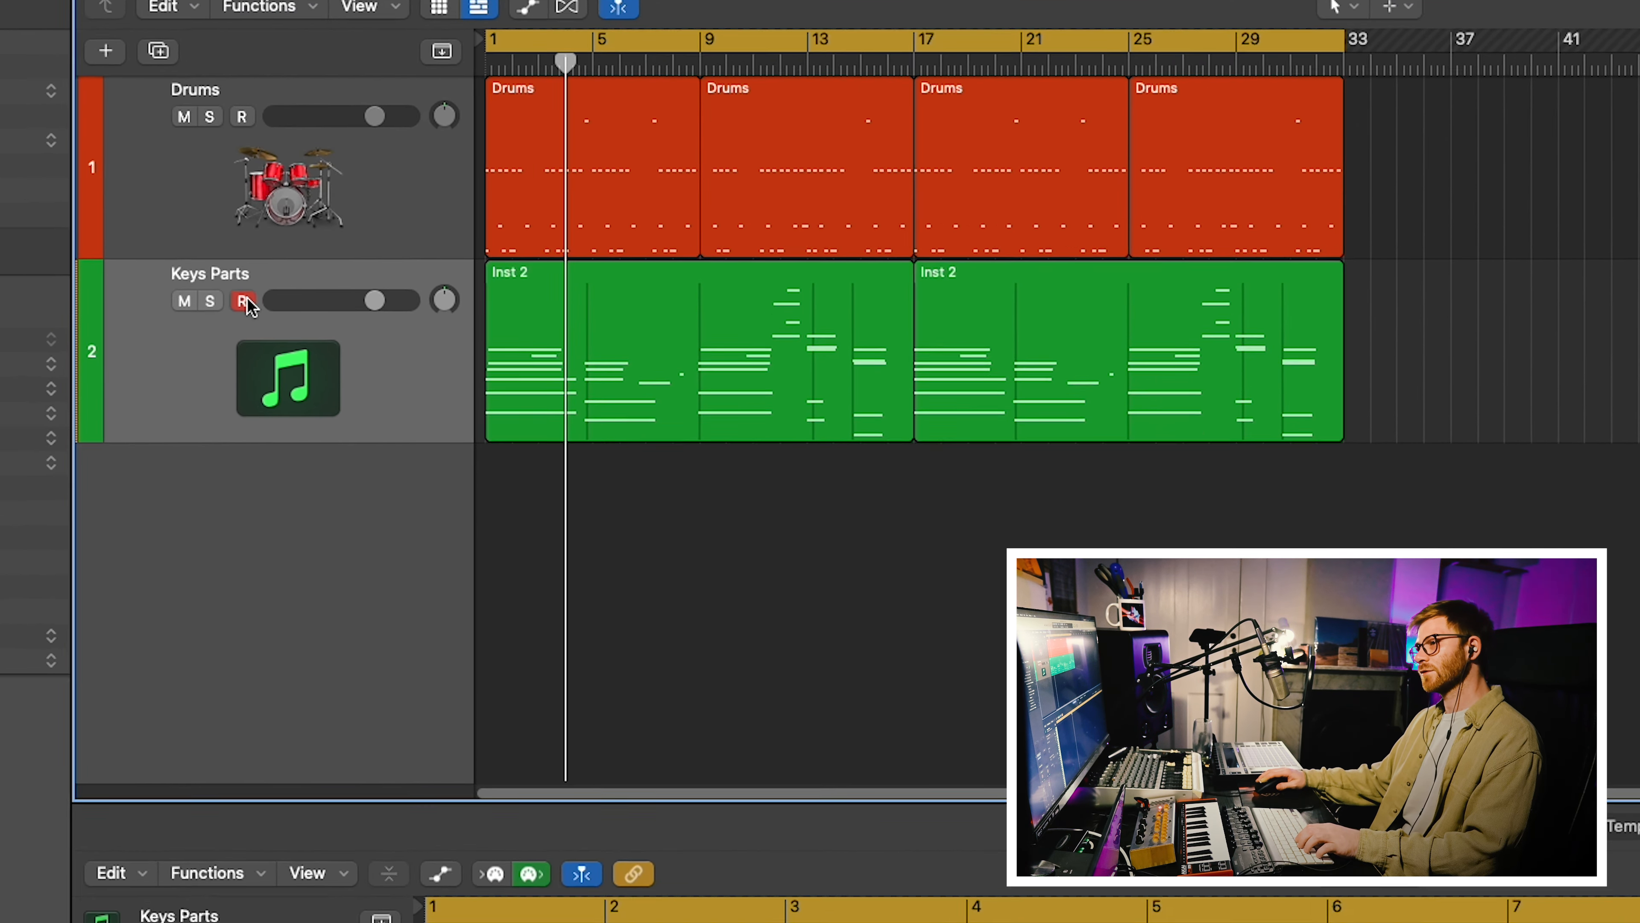
left_click(388, 227)
double_click(230, 300)
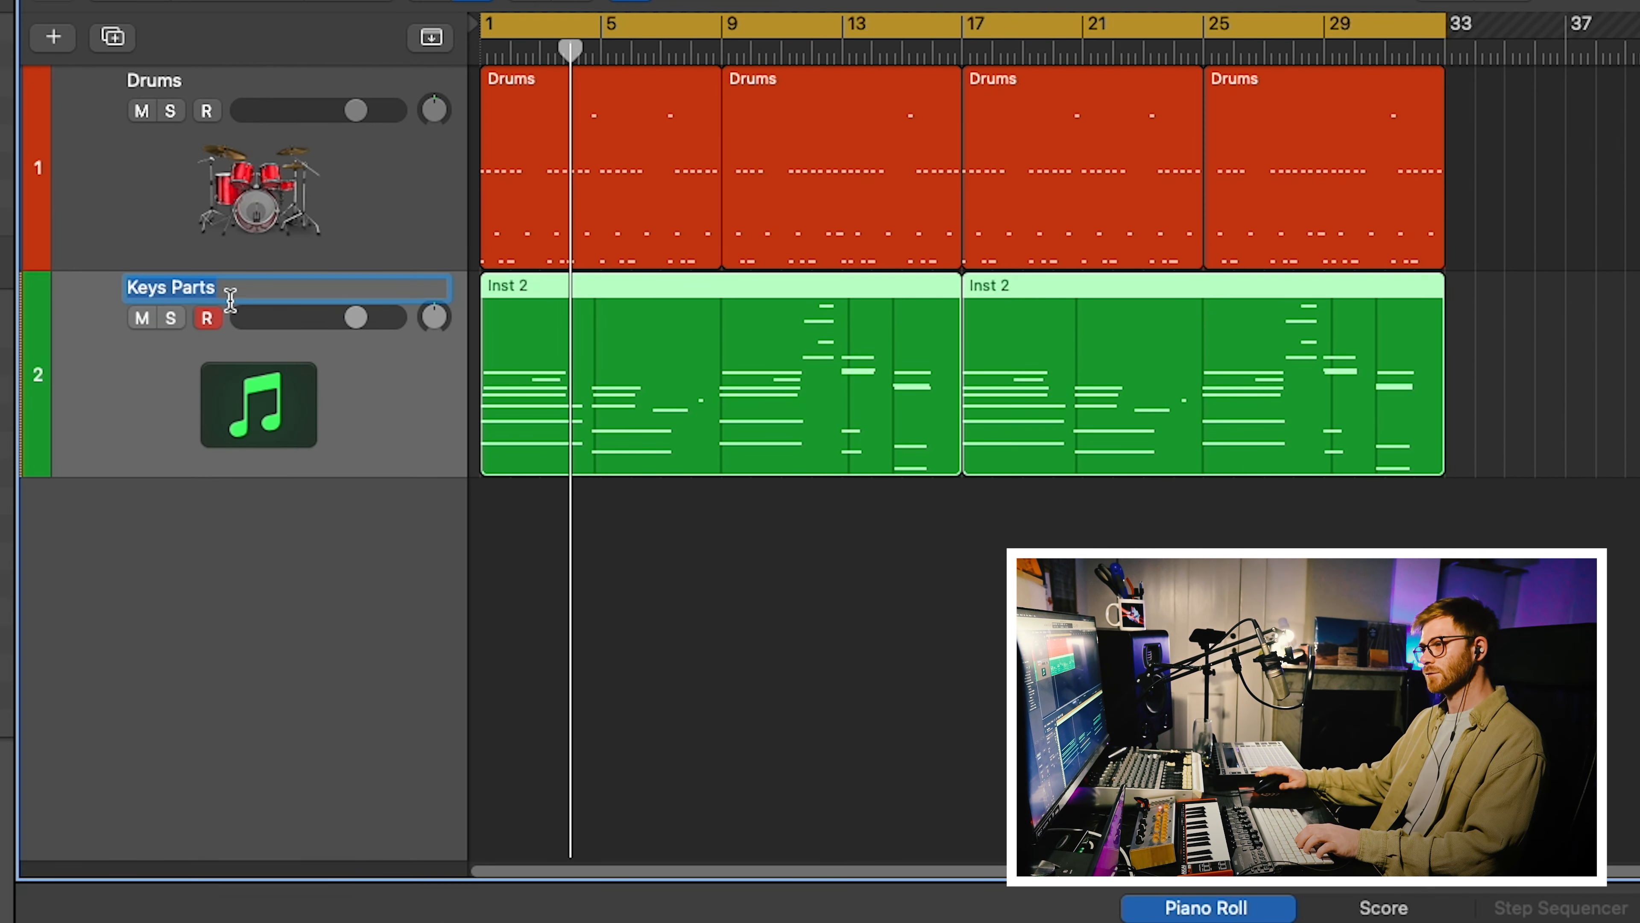
left_click_drag(1592, 536, 466, 282)
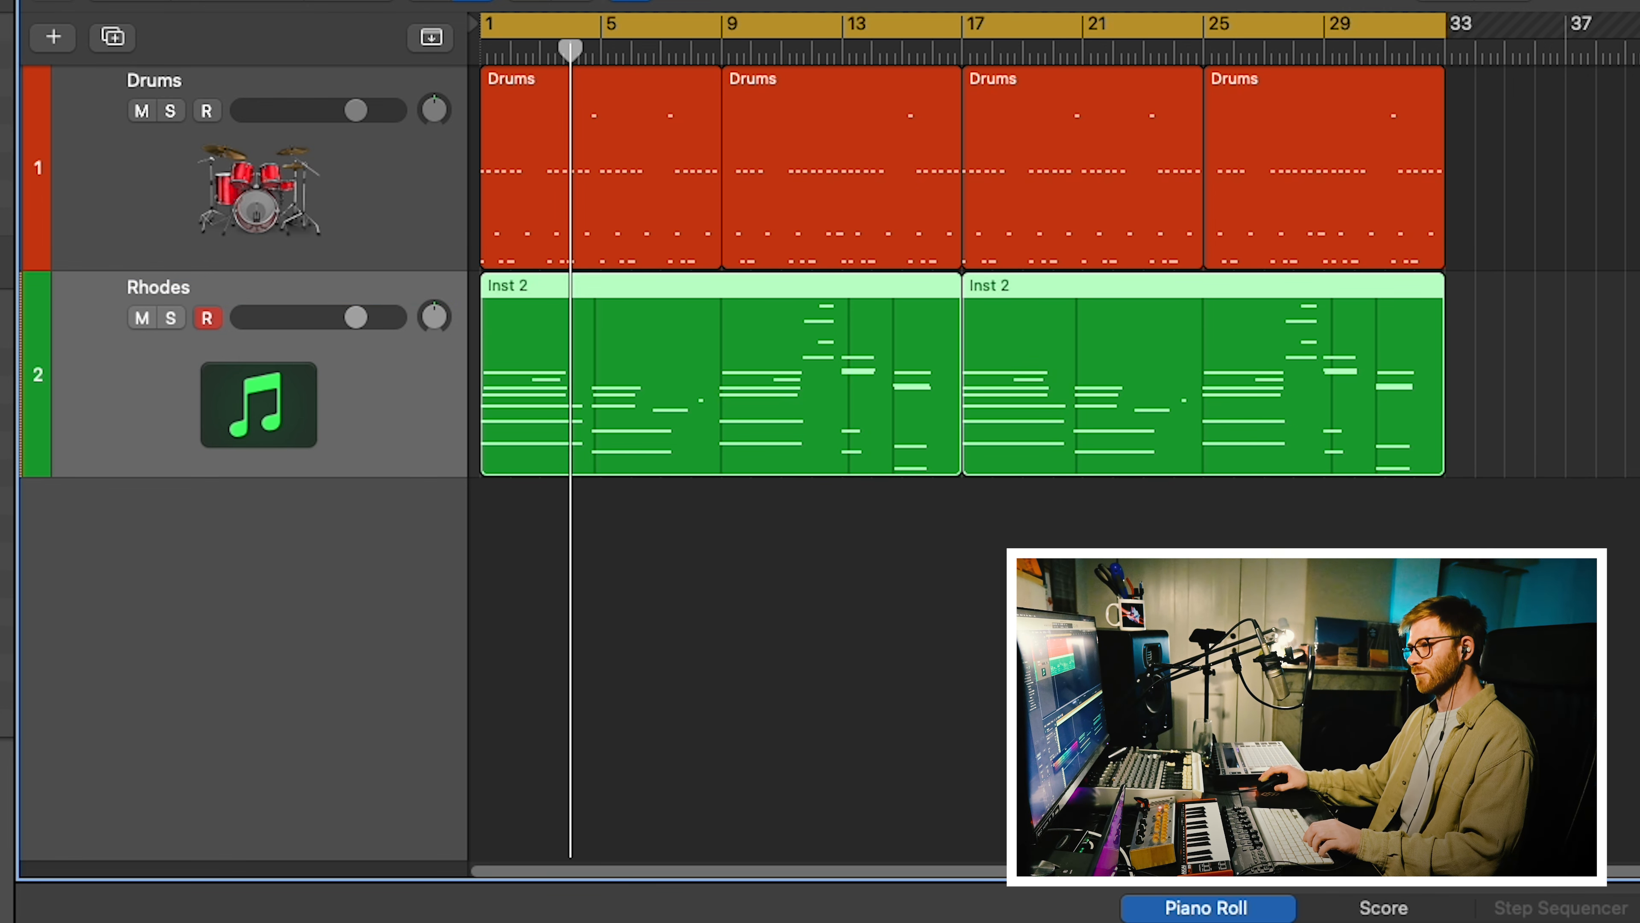
Recolour the Rhodes track and its regions blue and give the track an electric piano icon from the Keyboards category.
key("x")
key("x")
right_click(283, 390)
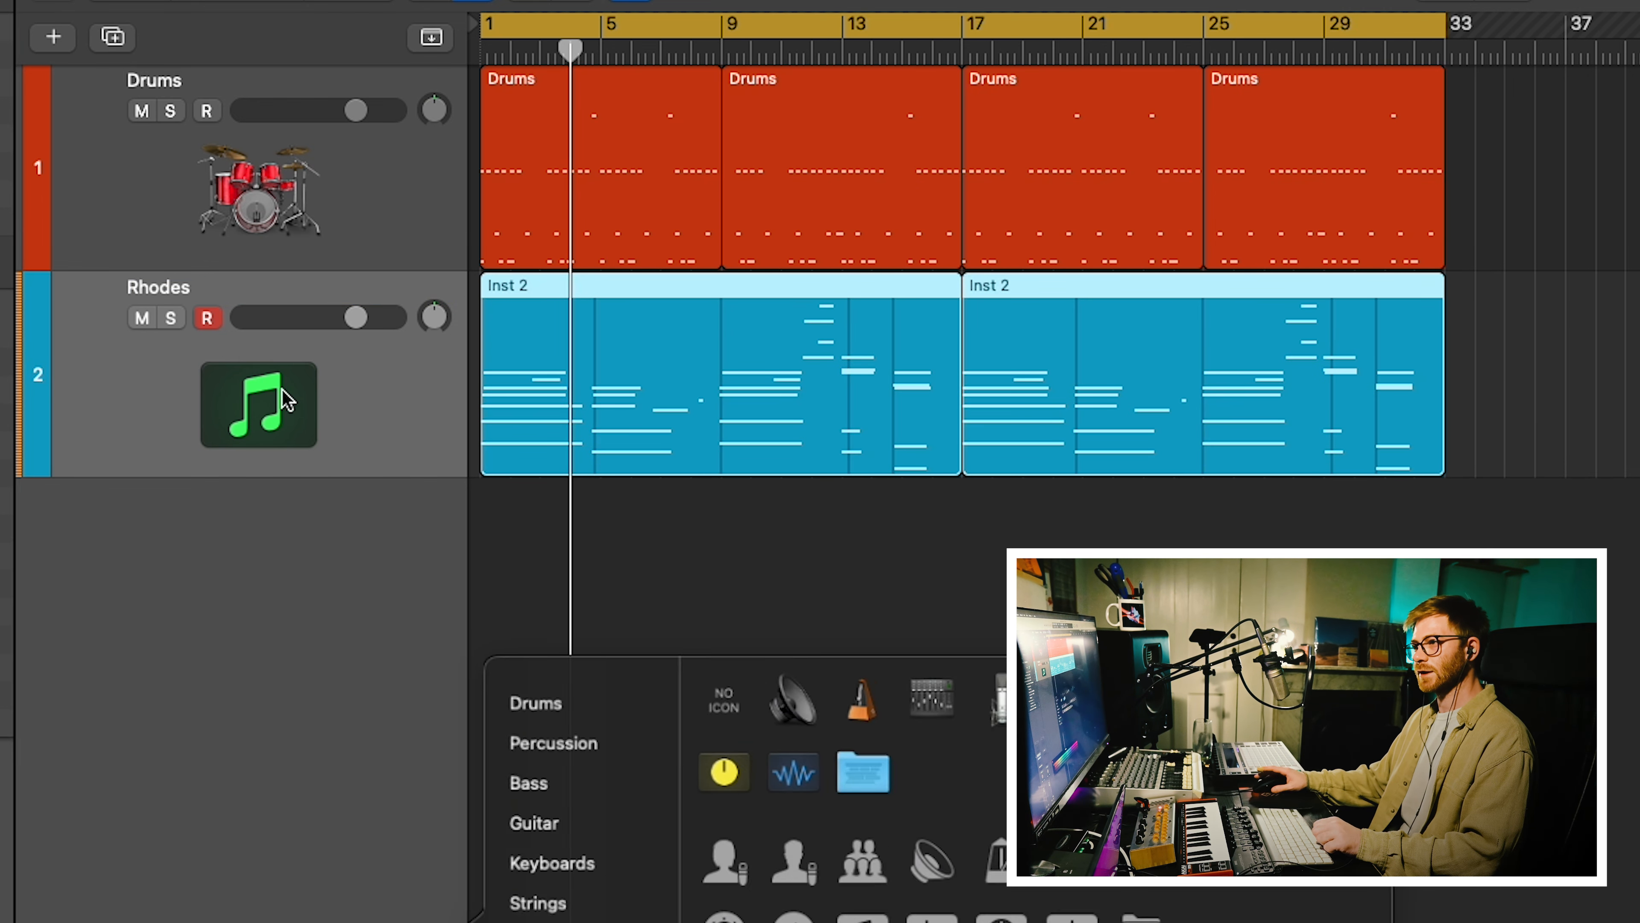
left_click(566, 861)
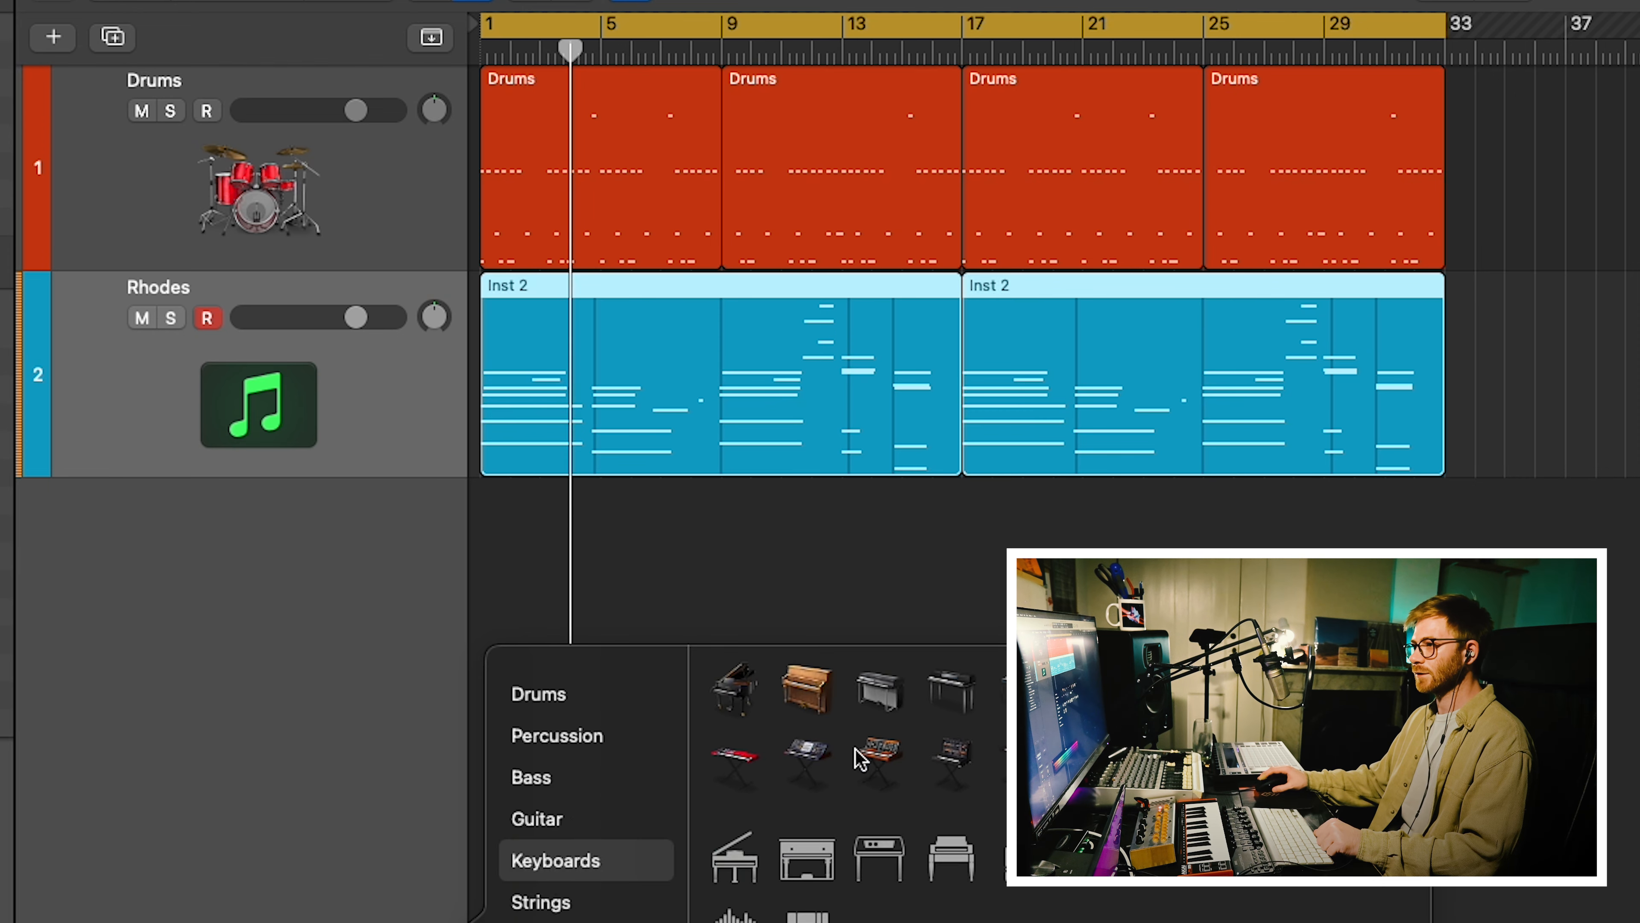
left_click(948, 693)
Play the drums and Rhodes together and inspect the Drums region that starts at bar 9.
key("space")
key("t")
key("t")
key("super+a")
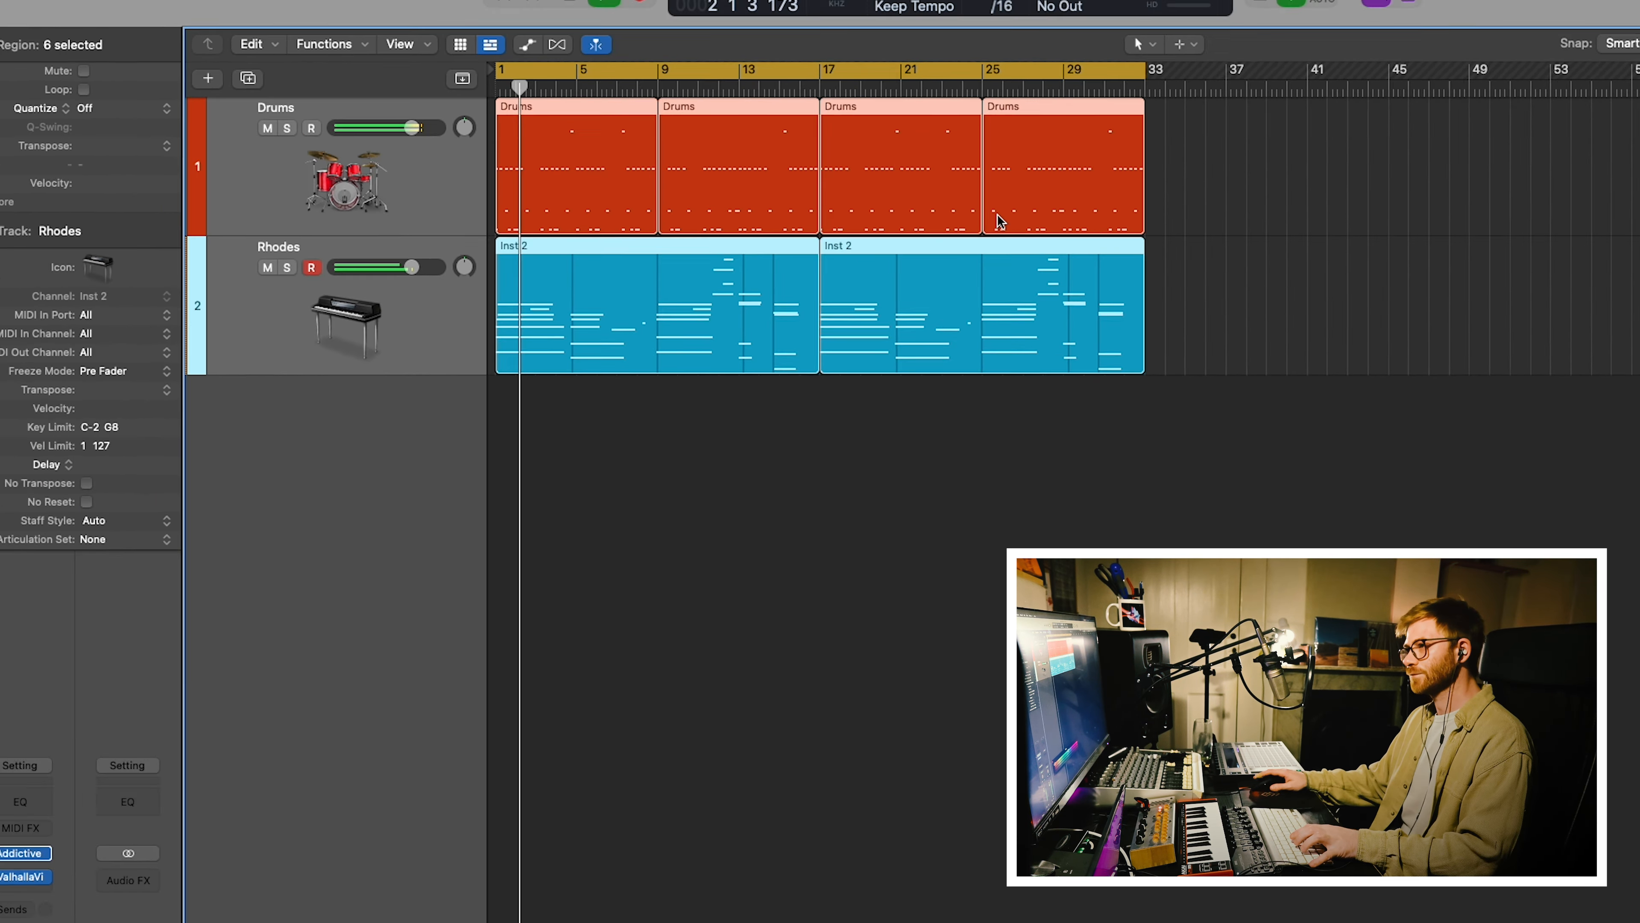
left_click(757, 812)
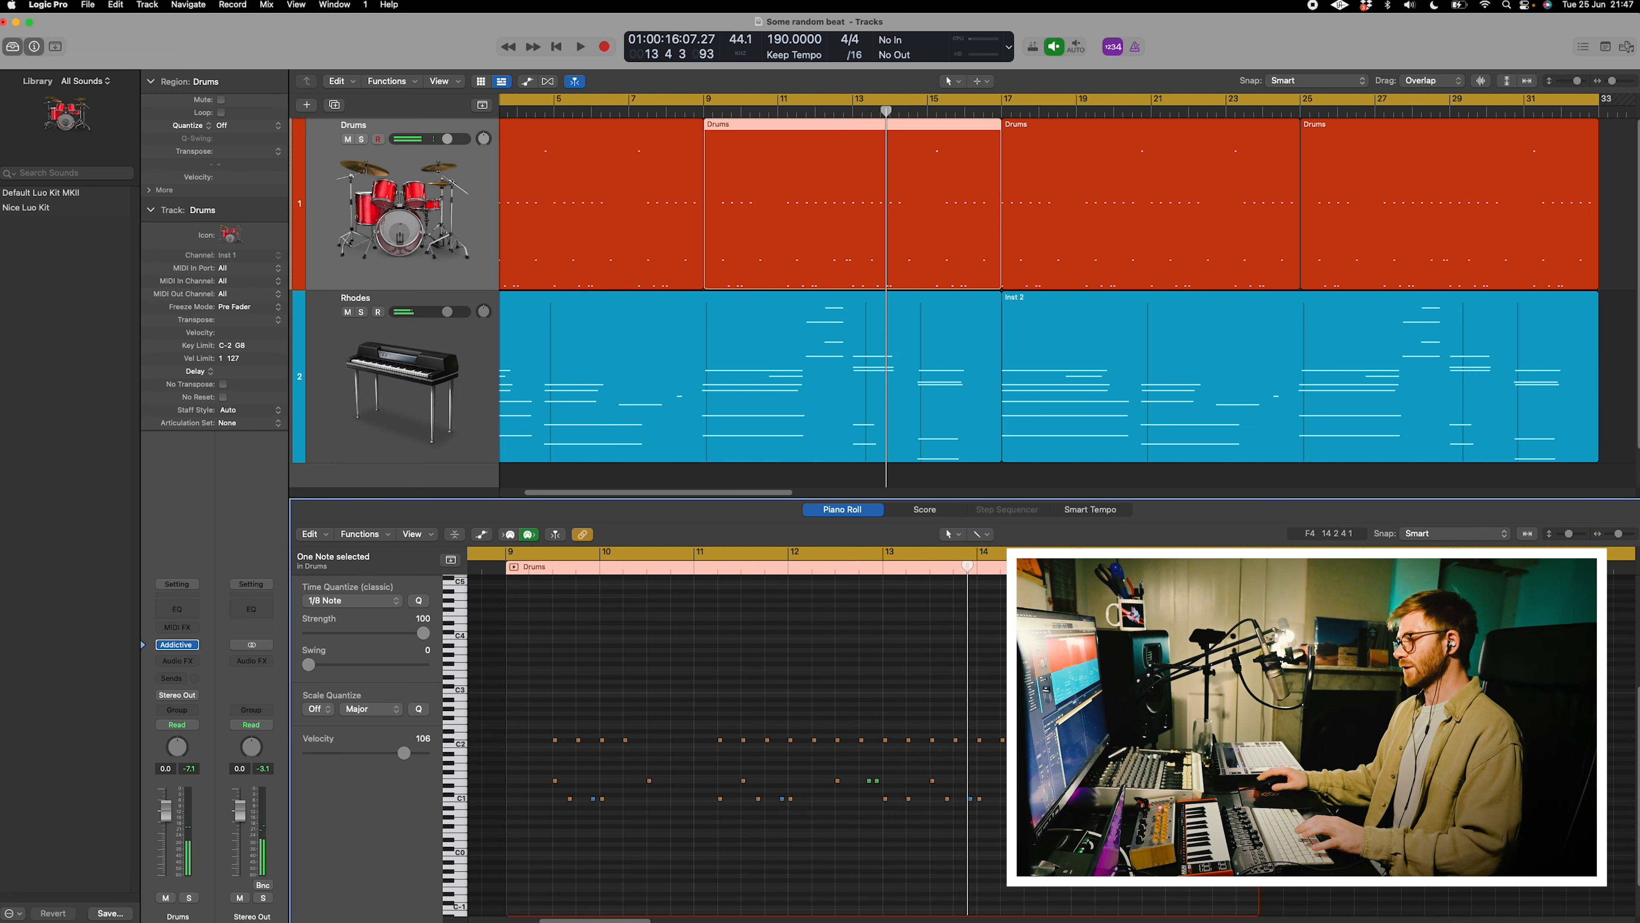
left_click(863, 206)
scroll(1140, 329, "right", 4)
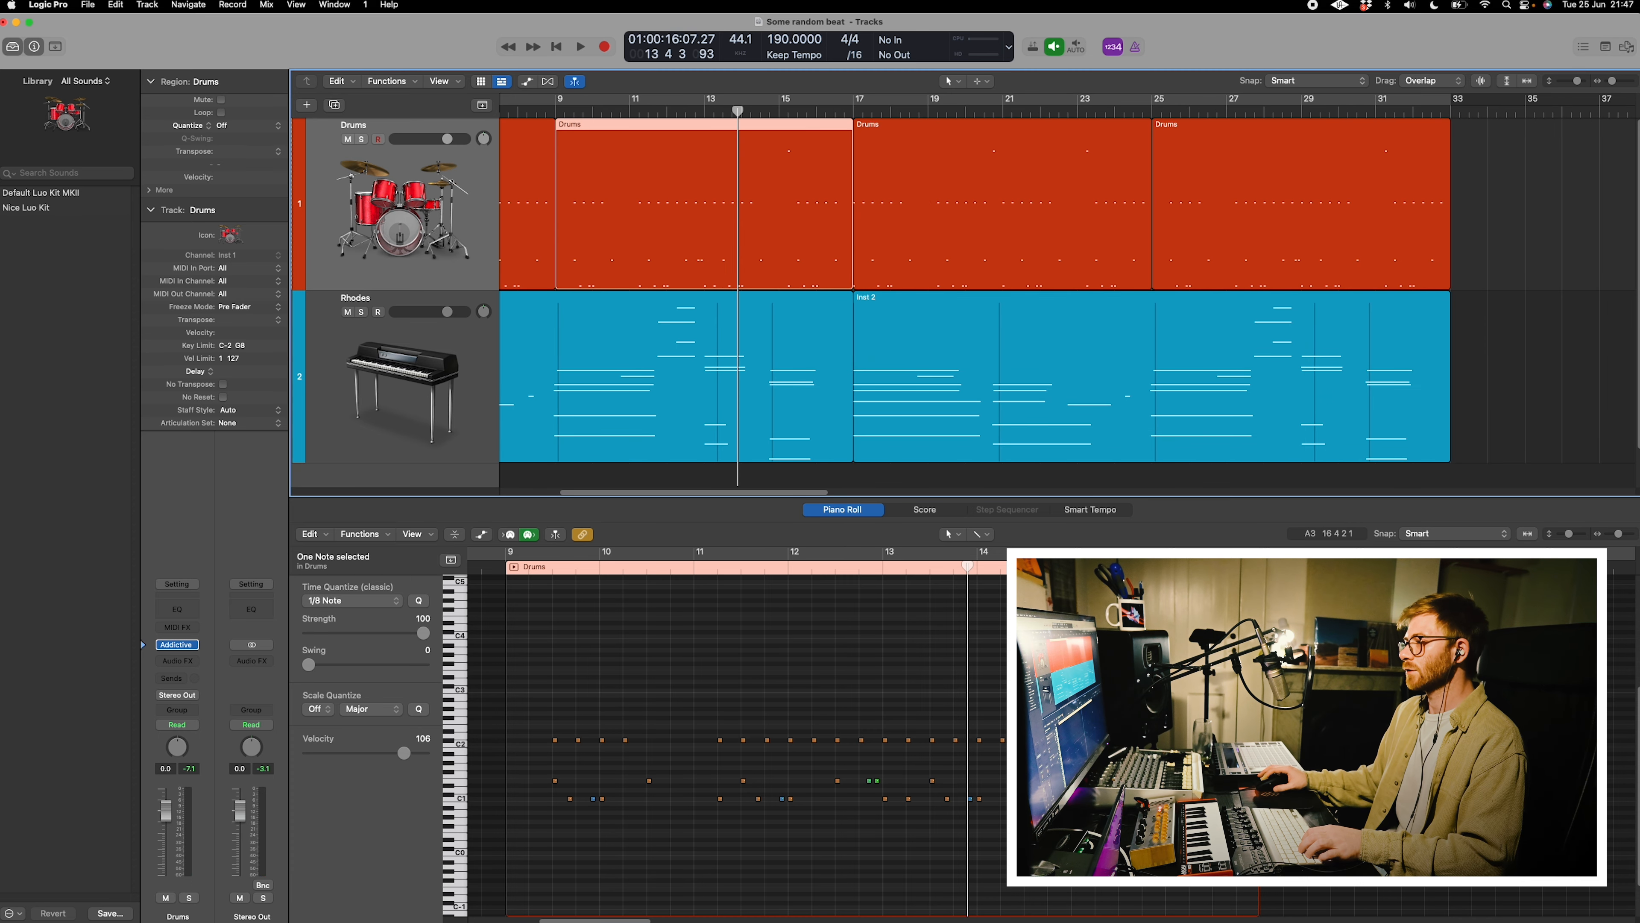
key("space")
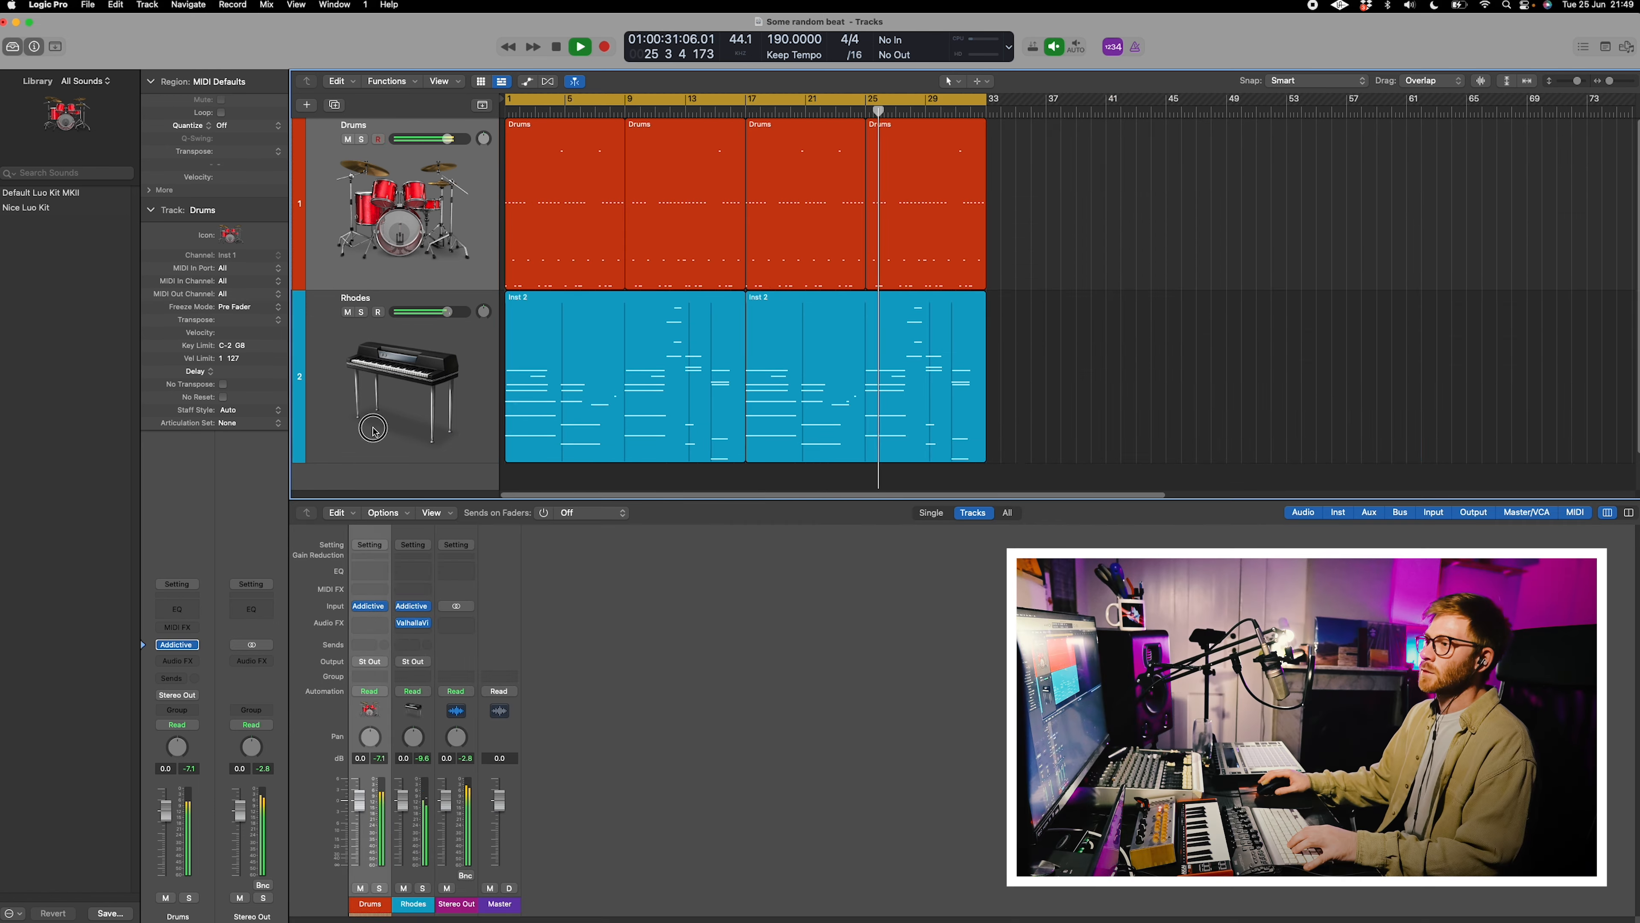
left_click(386, 429)
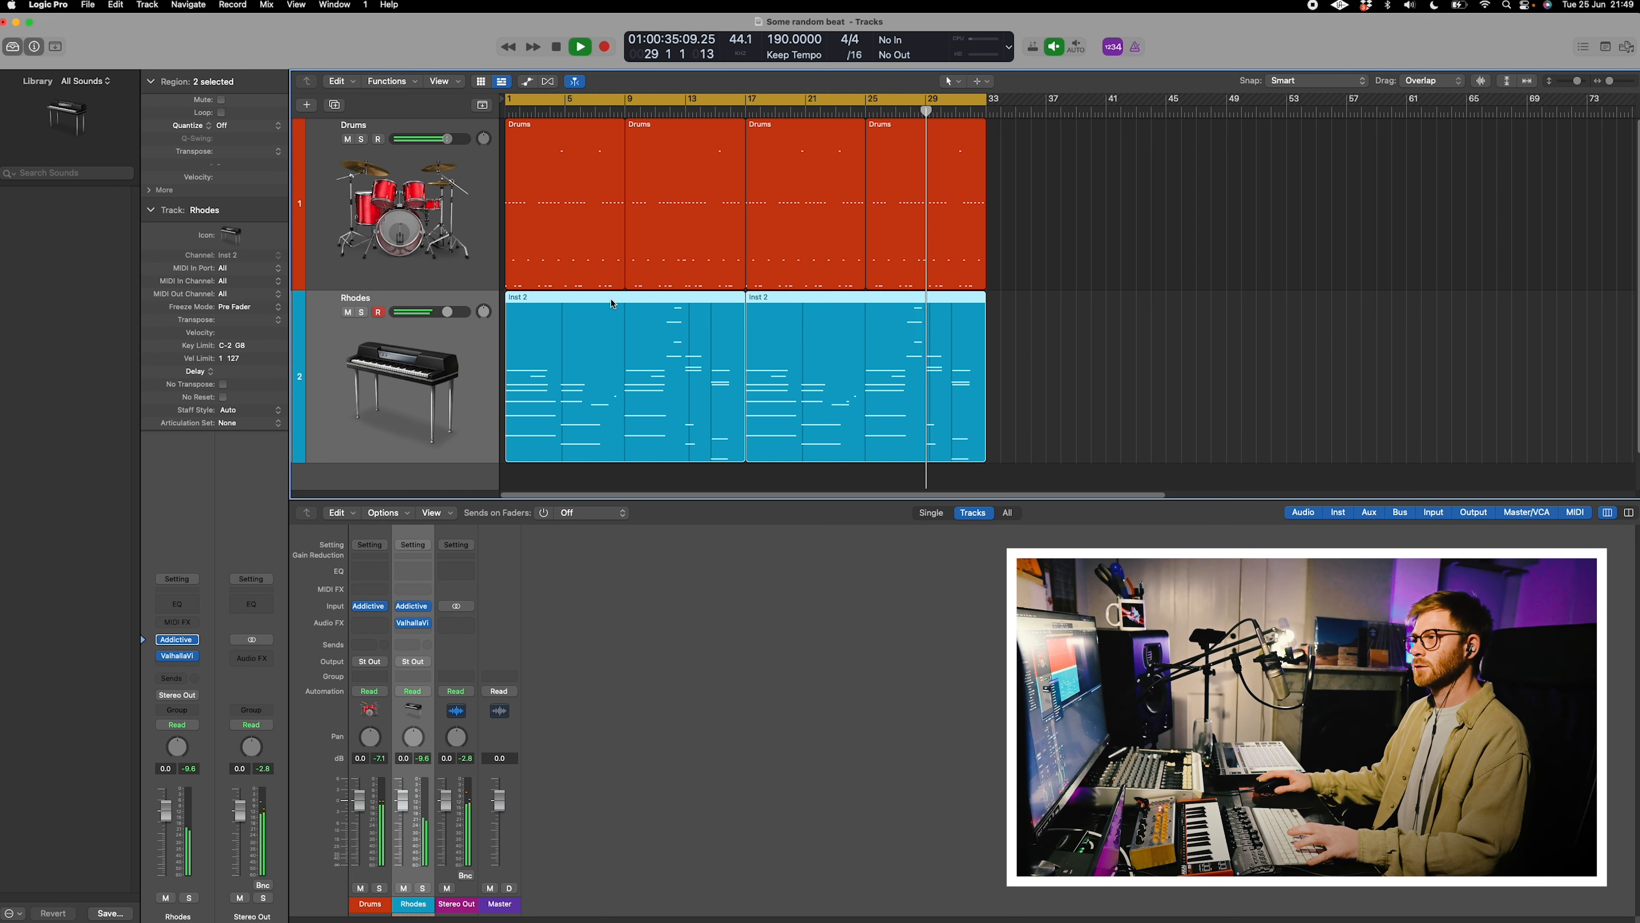
Join the four Drums regions into one region spanning bars 1 to 33 and open it for note editing.
left_click(1064, 215)
left_click_drag(1146, 215, 560, 189)
right_click(559, 188)
left_click(569, 196)
double_click(721, 187)
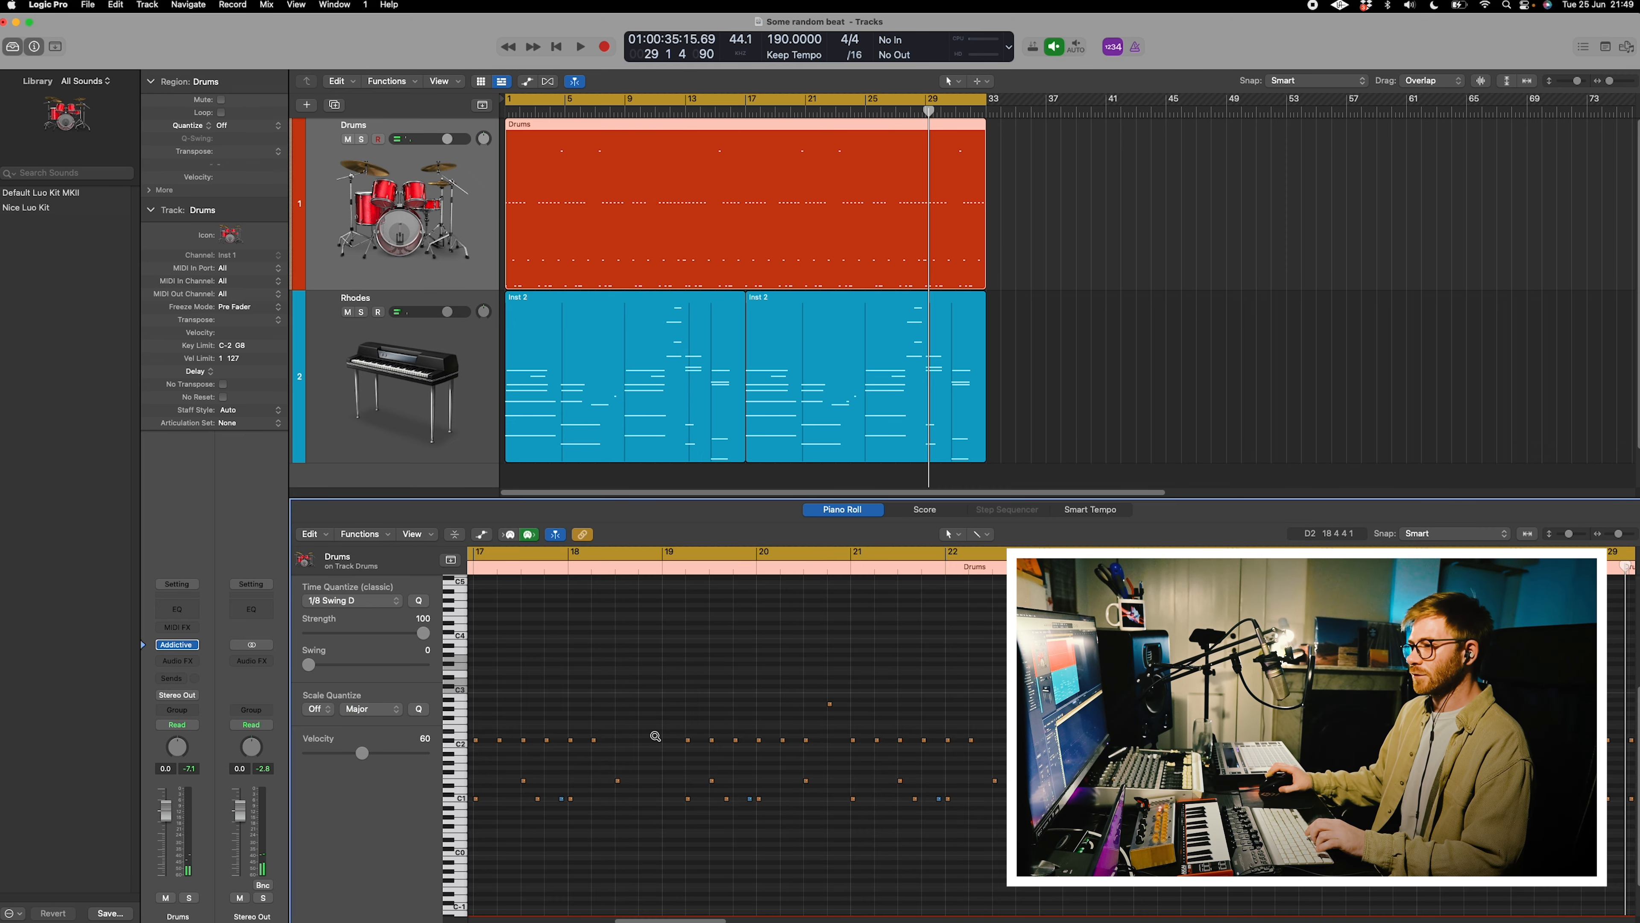
Add a C1 kick note on beat 4 of bar 2 in the joined Drums region with the Pencil tool.
scroll(655, 736, "up", 5)
scroll(655, 736, "down", 8)
scroll(655, 736, "up", 4)
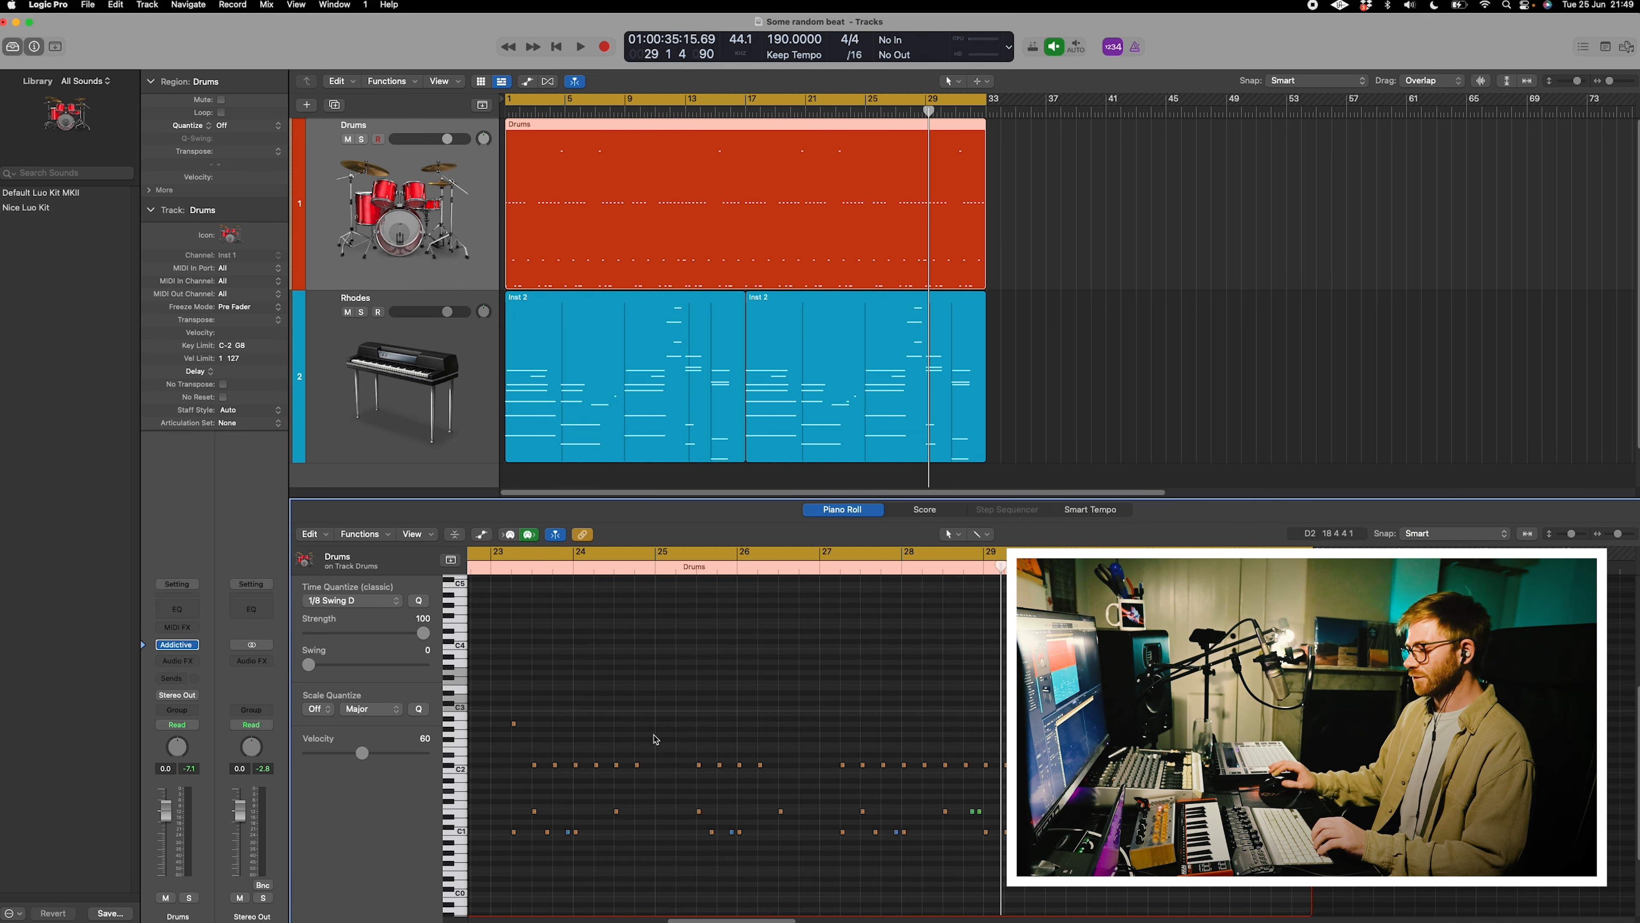
key("Return")
key("t")
left_click(672, 721)
key("super+Right")
key("Return")
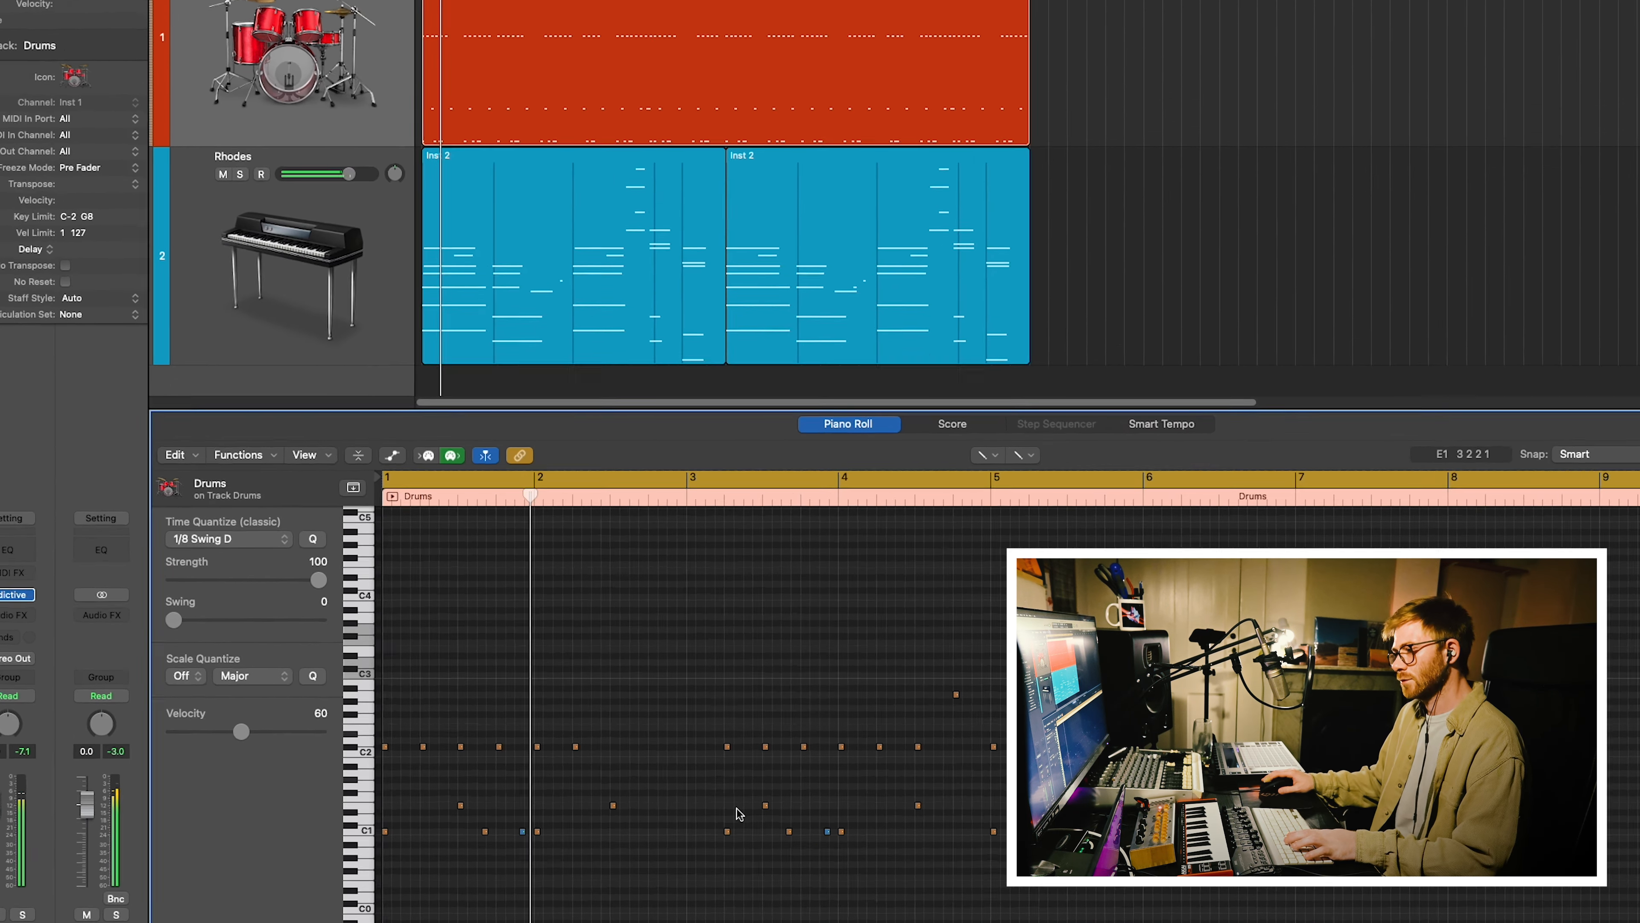
key("t")
left_click(752, 828)
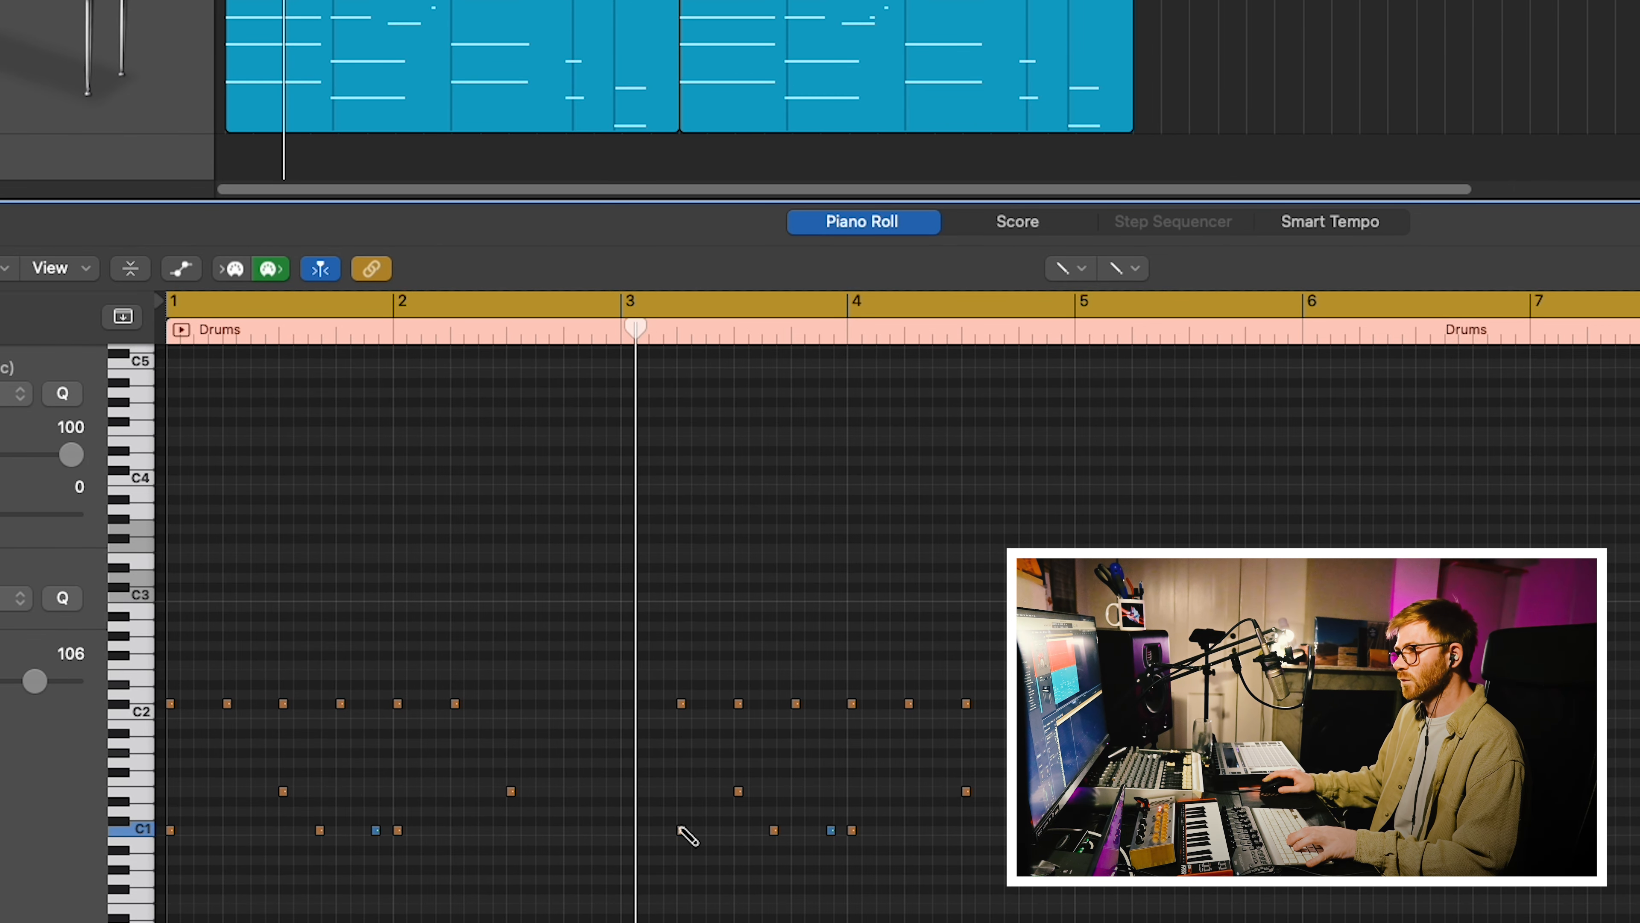
left_click(568, 830)
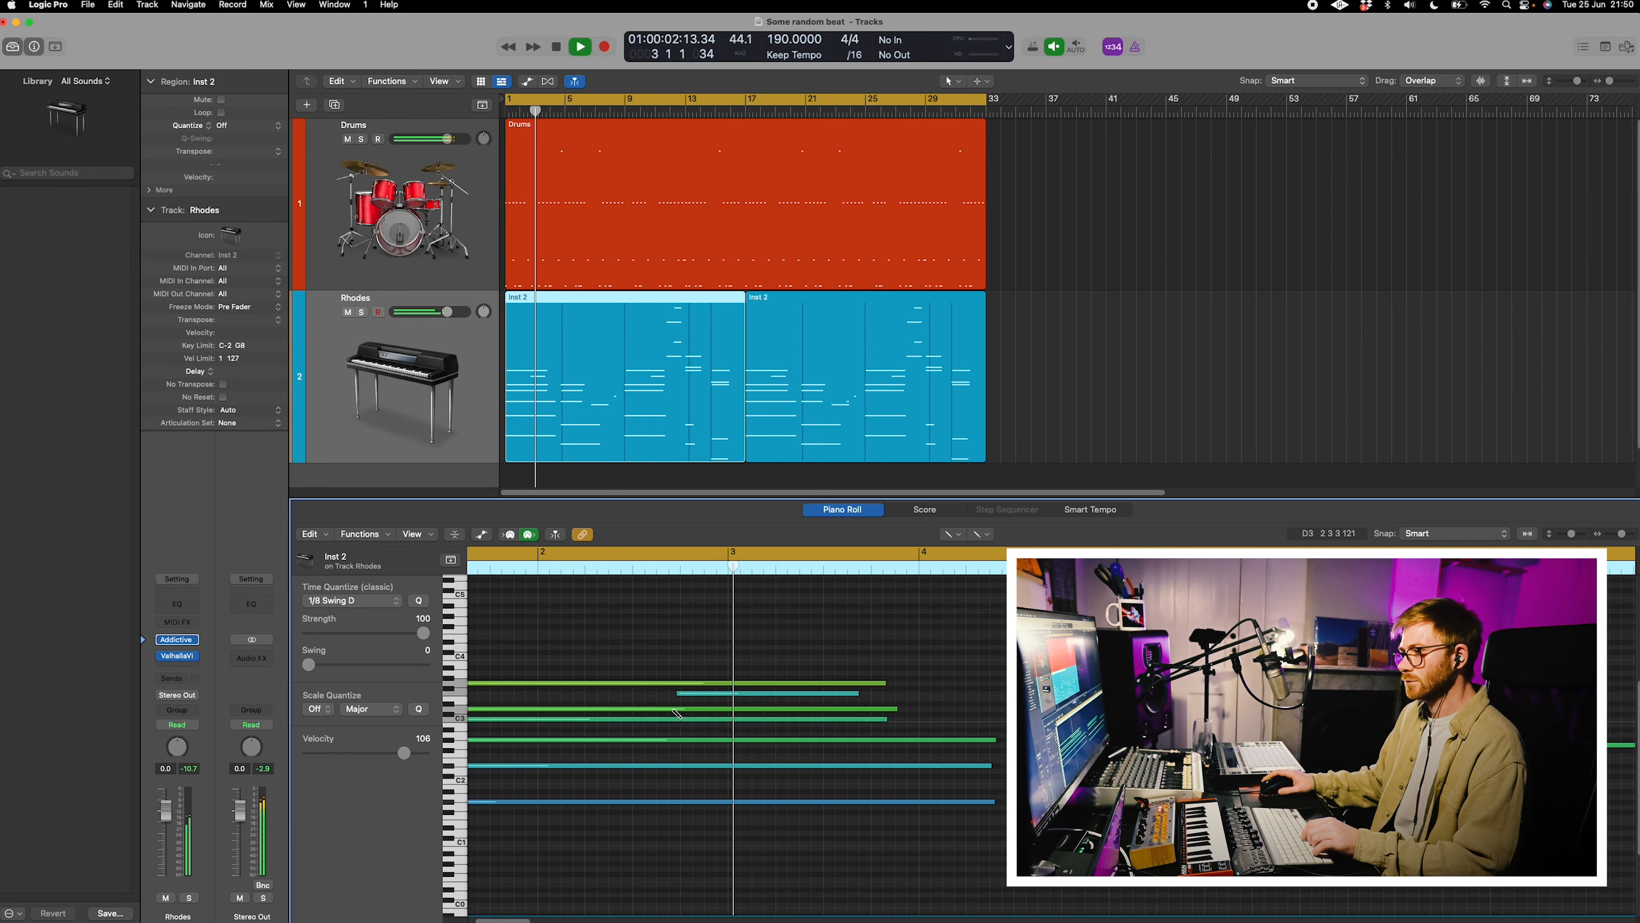
Nudge the short Rhodes note near beat 4 of bar 2 slightly later in the first Inst 2 region.
key("super+Right")
key("t")
key("t")
left_click_drag(637, 694, 644, 692)
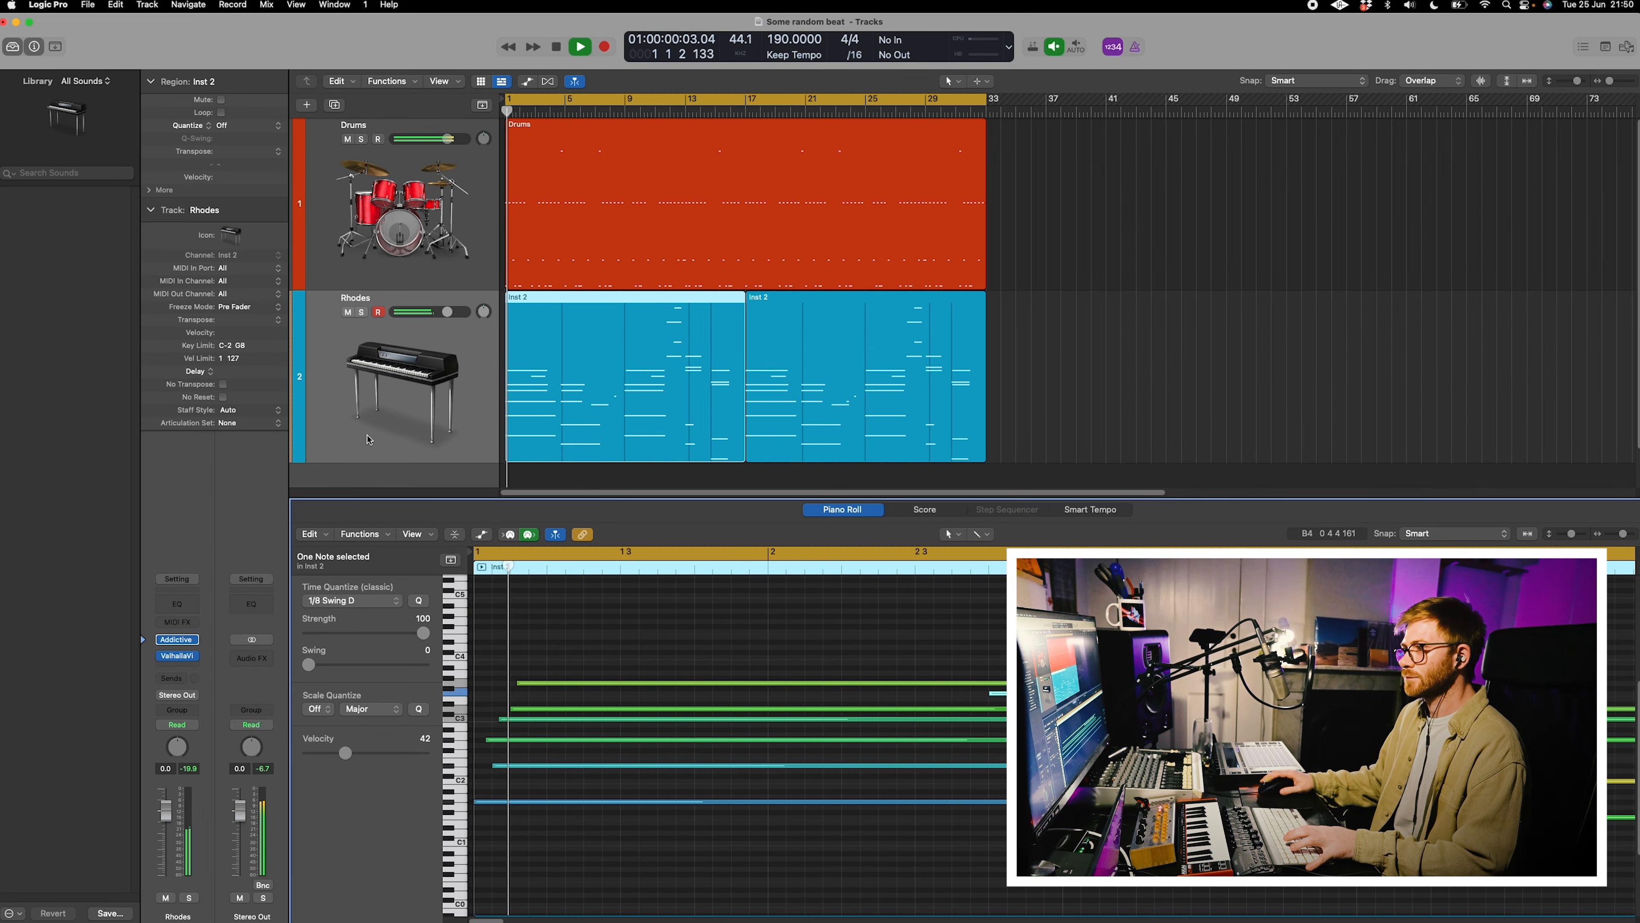
Return to the joined Drums region and play it to check the added kick against the Rhodes.
key("t")
key("t")
left_click(531, 277)
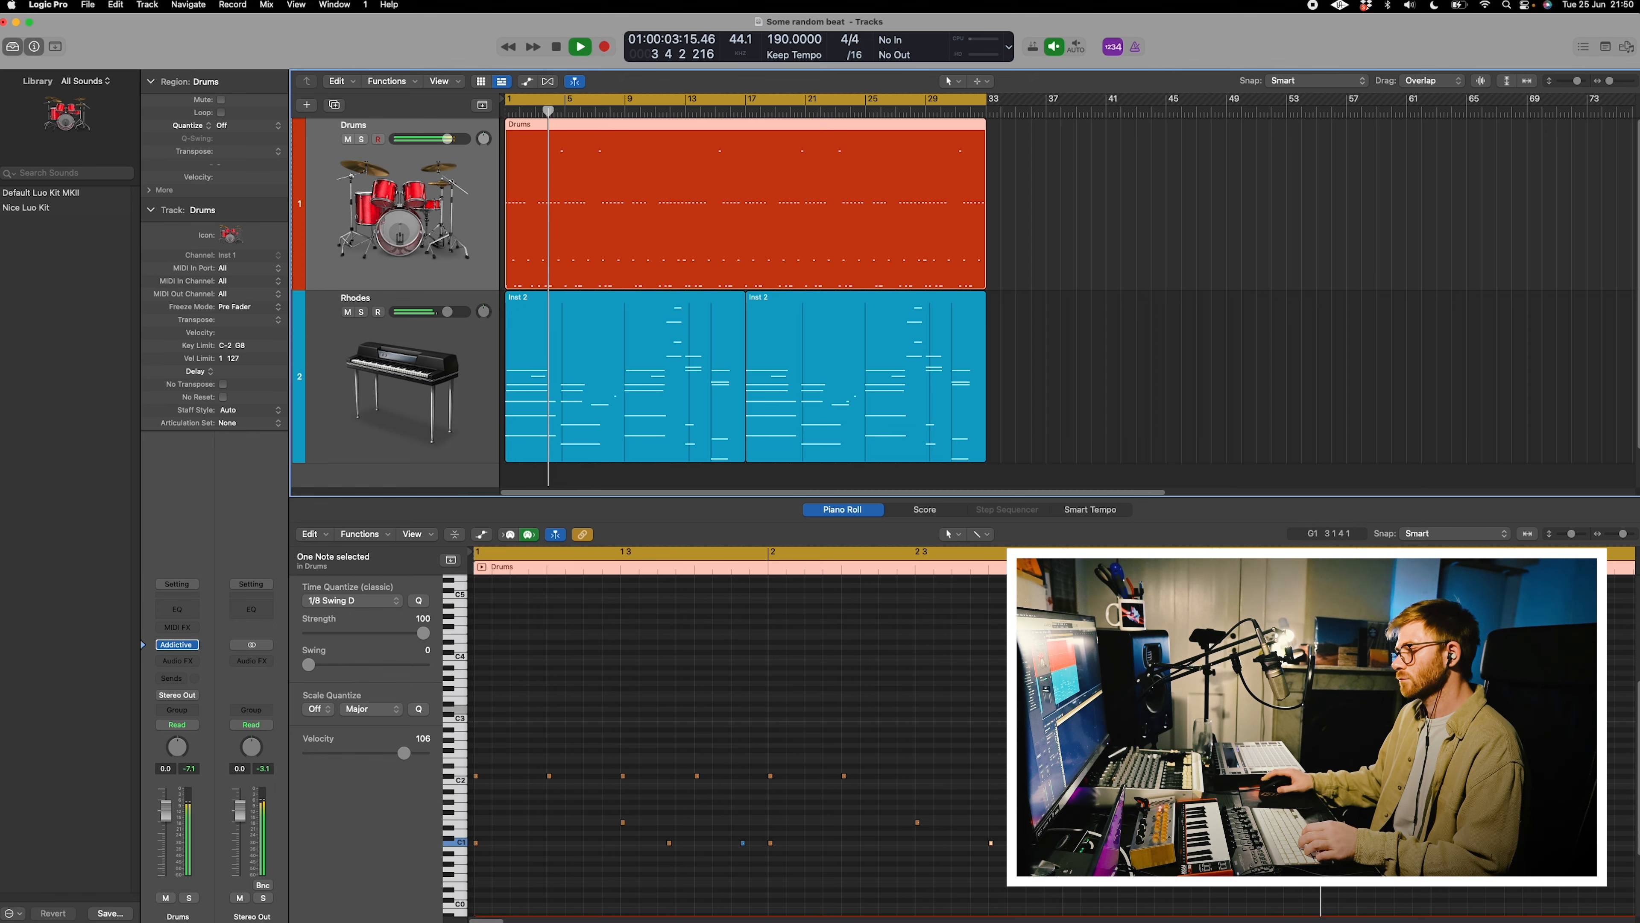
key("space")
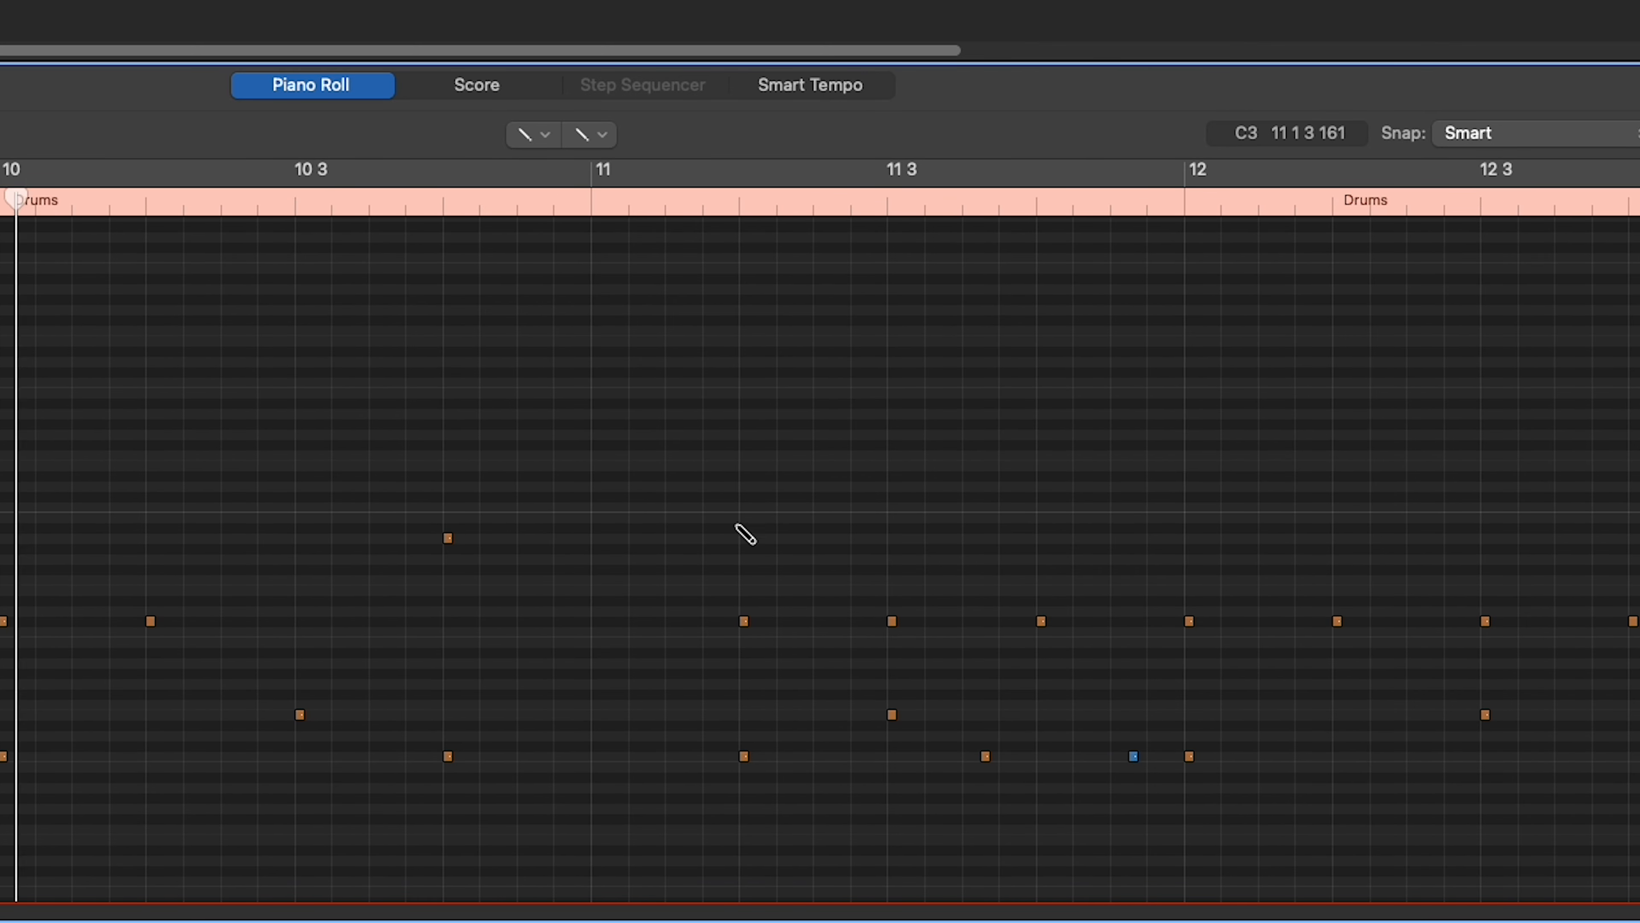
Add a hi-hat note at bar 11 with velocity 1, and another note at bar 17 just above the hi-hat row.
left_click(595, 621)
key("t")
key("v")
left_click_drag(595, 623, 515, 922)
left_click(159, 200)
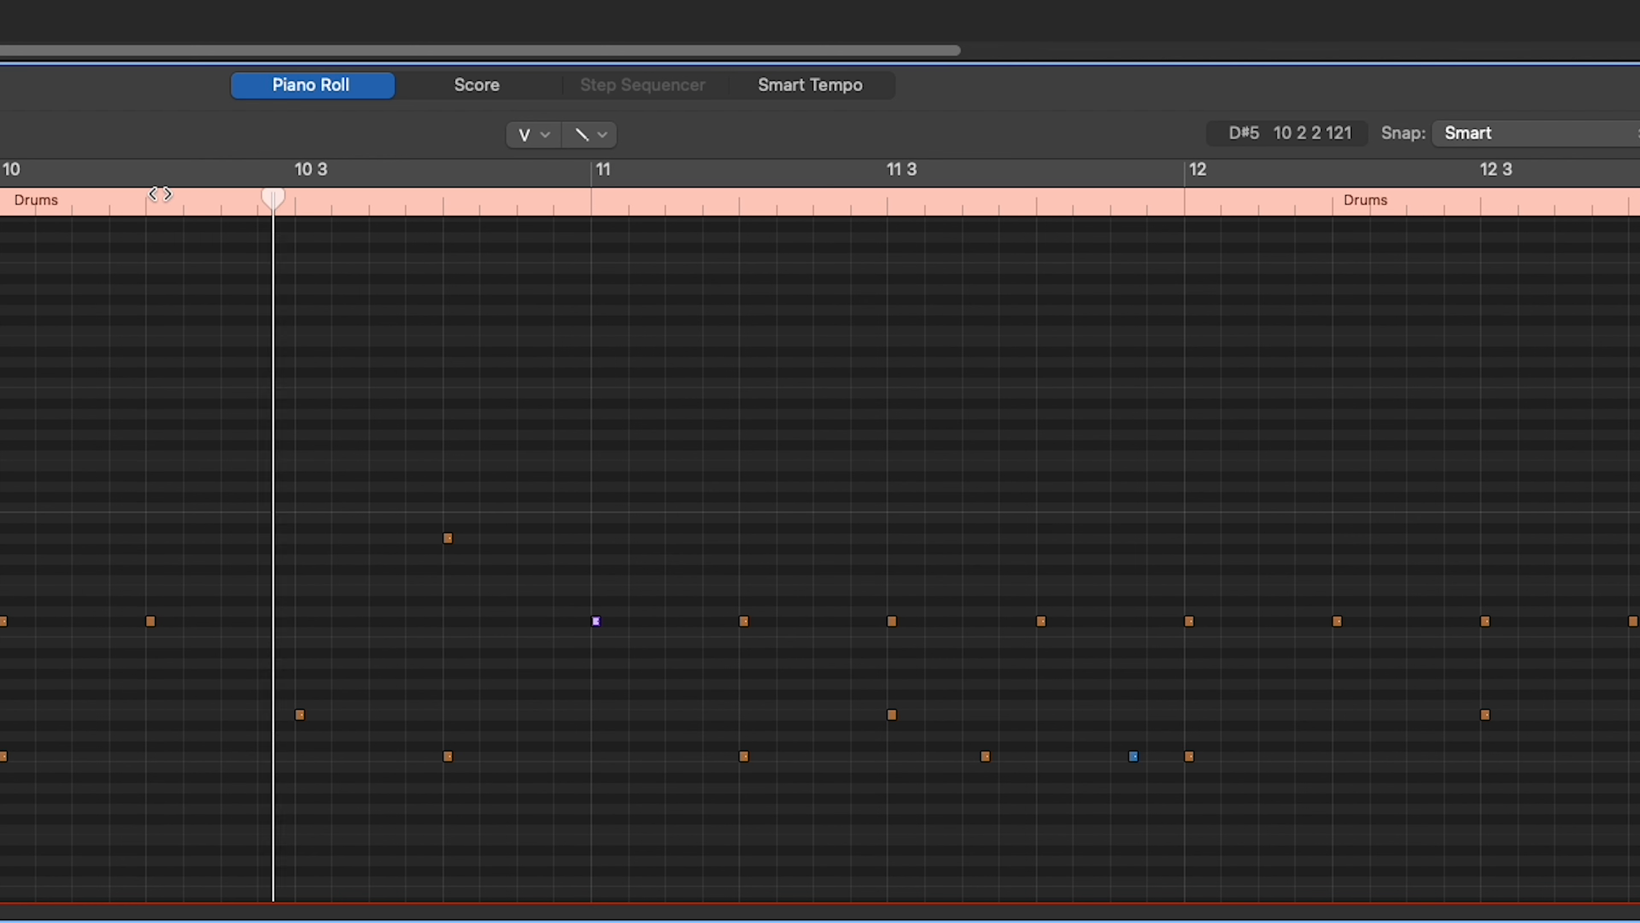
left_click(82, 203)
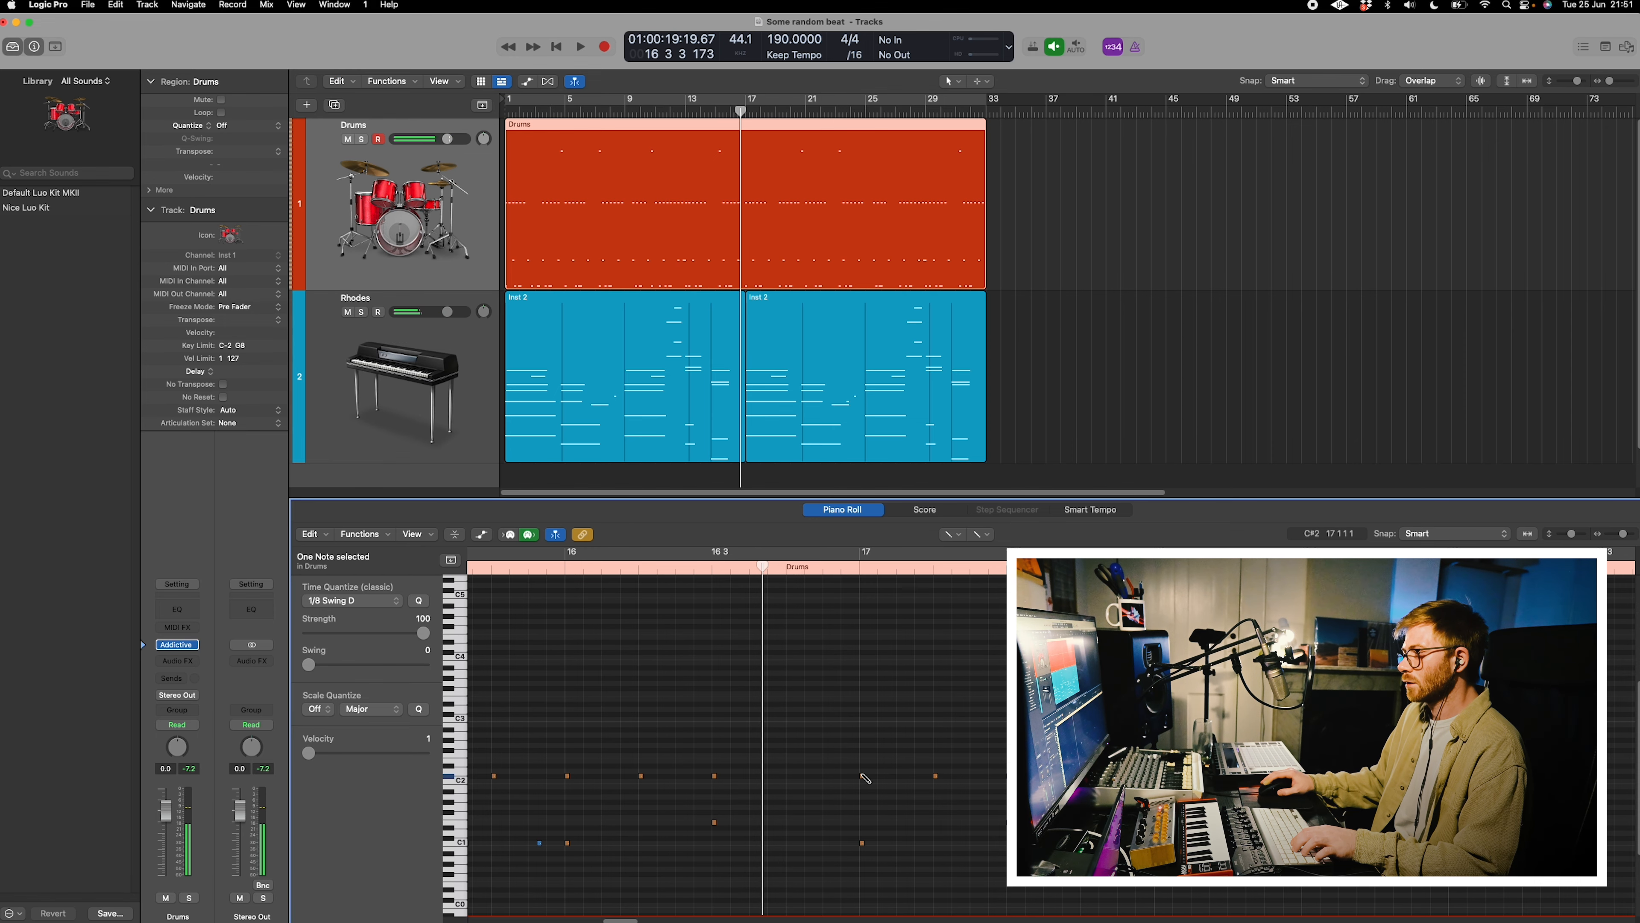
mouse_move(863, 777)
left_mouse_down()
mouse_move(863, 711)
mouse_move(861, 771)
left_mouse_up()
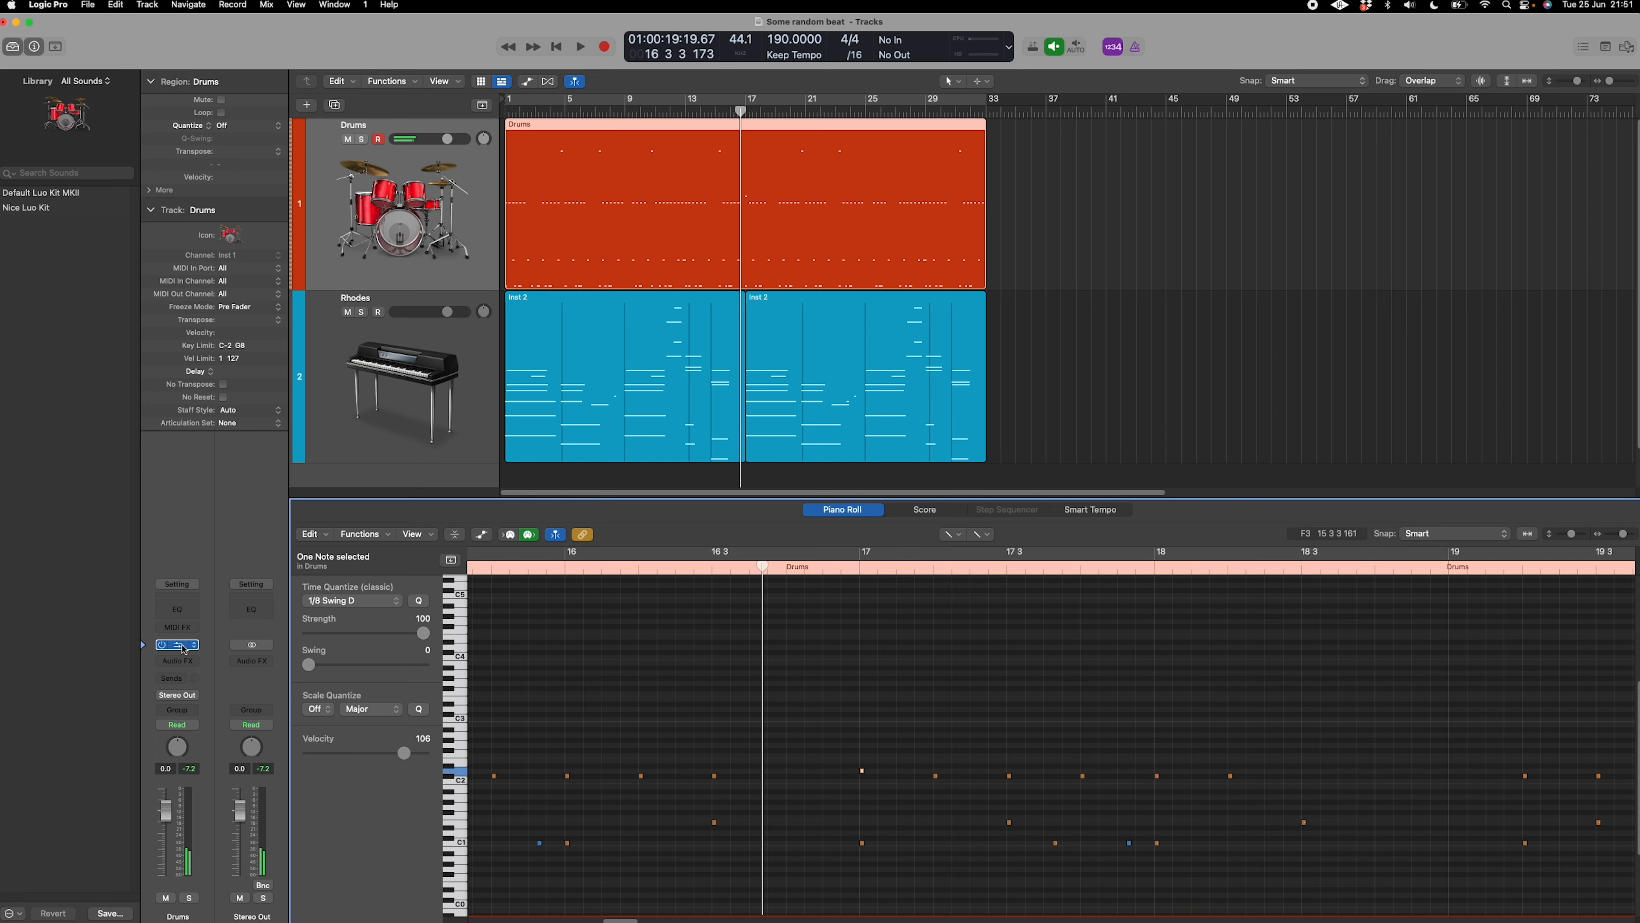
Open Addictive Drums 2 on the Drums track, go through the kick and snare settings, and set the hi-hat's Room Level to -oo dB.
left_click(177, 644)
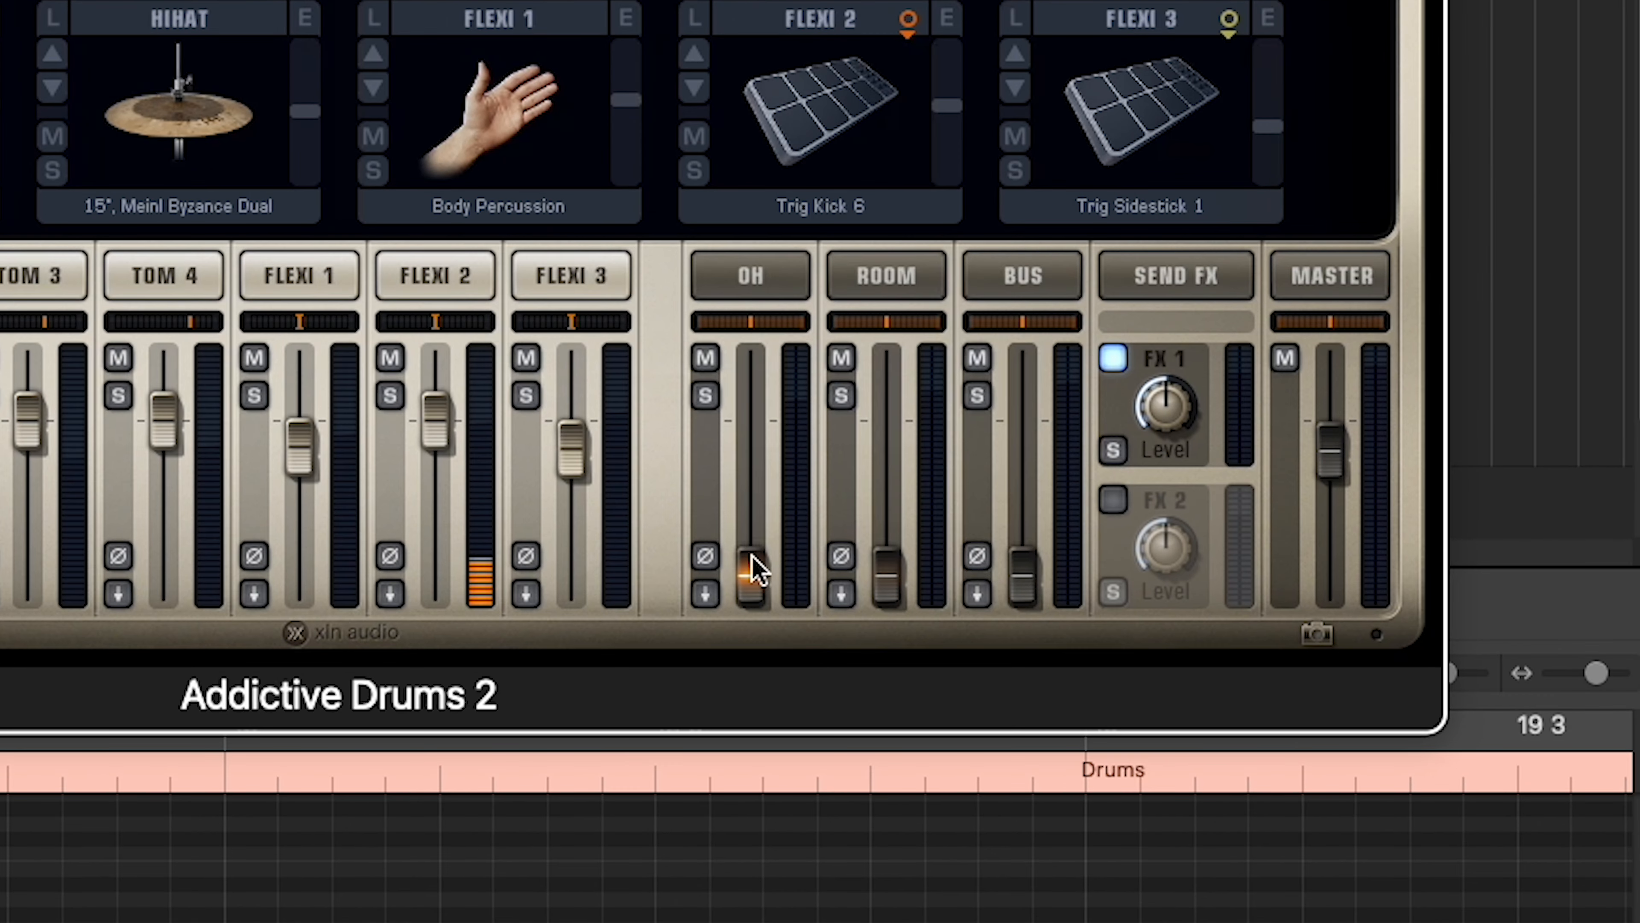
left_click_drag(1333, 500, 1336, 451)
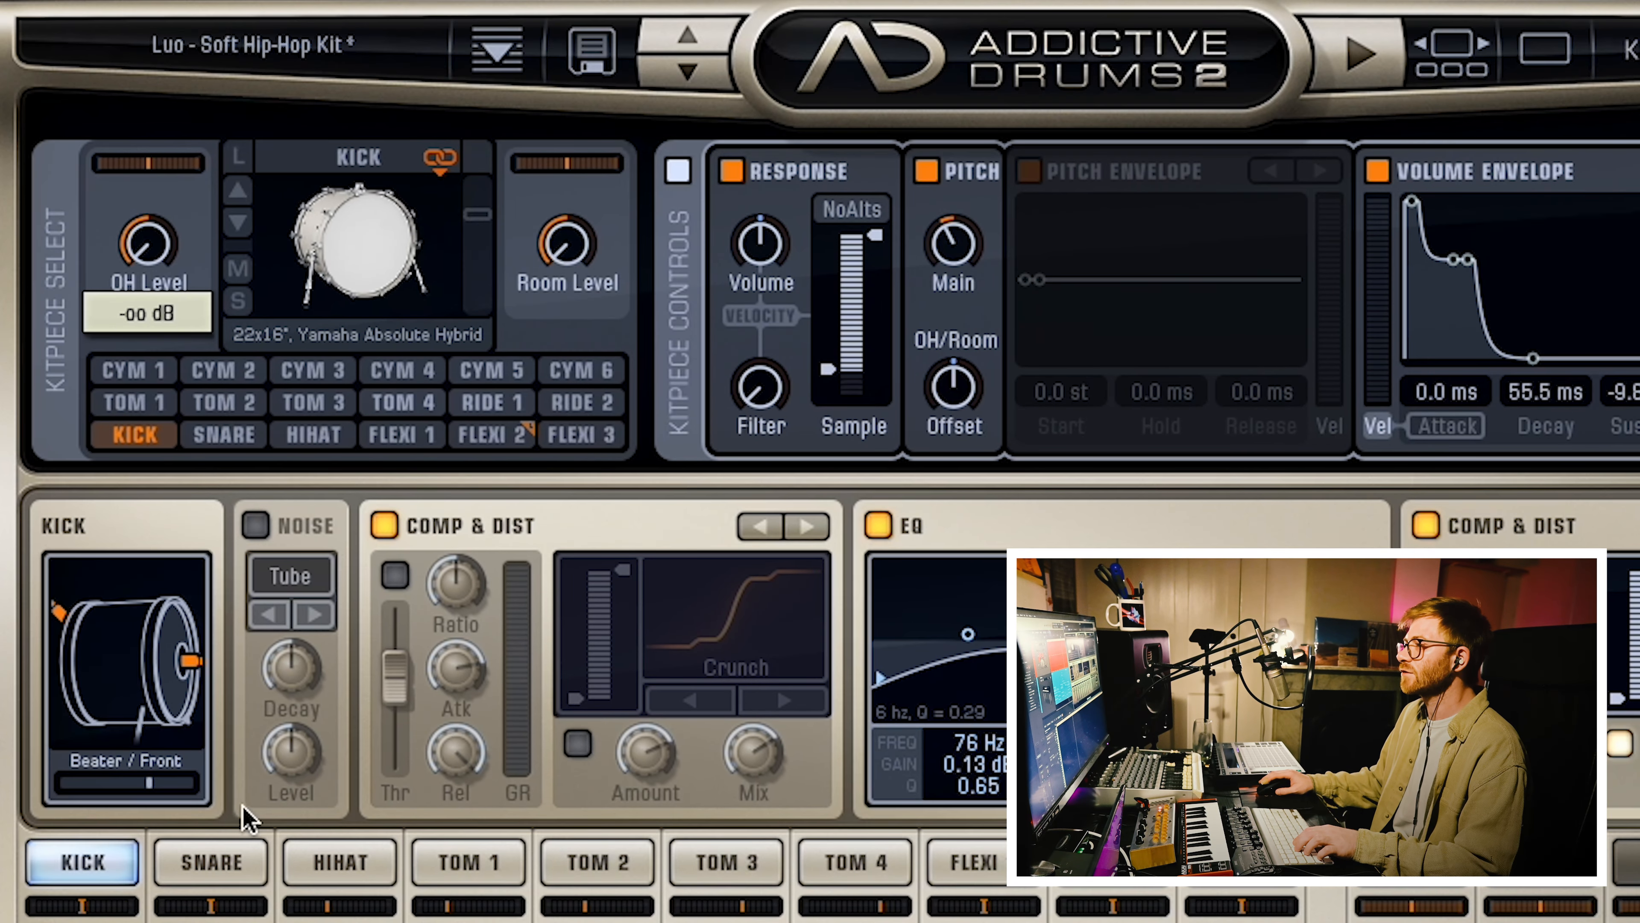
left_click(210, 882)
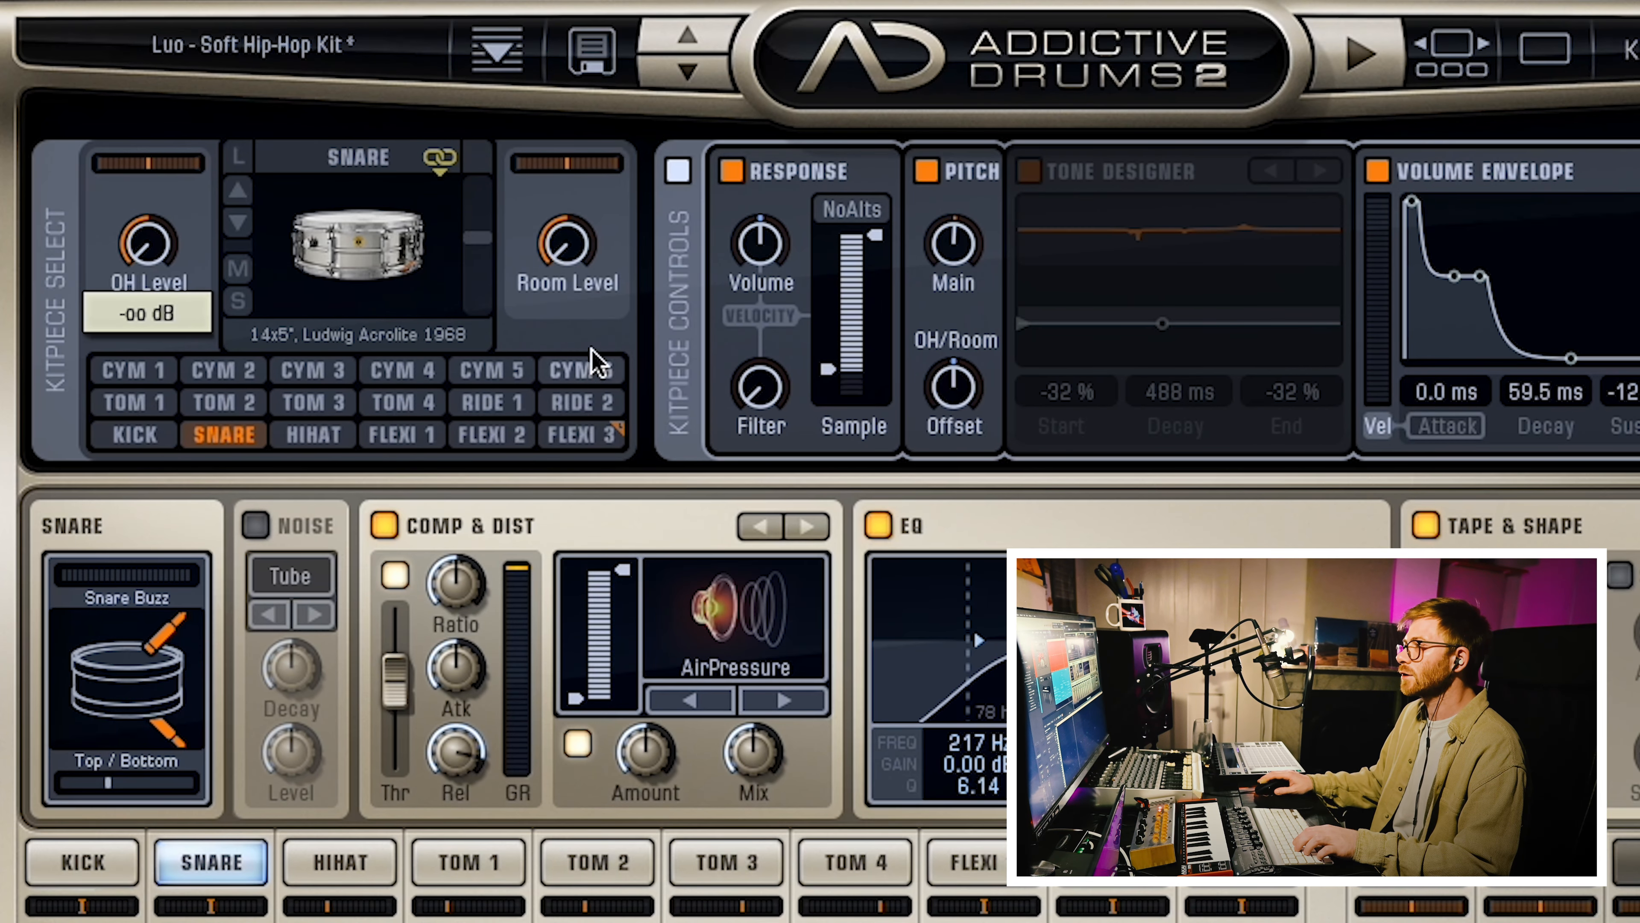
left_click(317, 869)
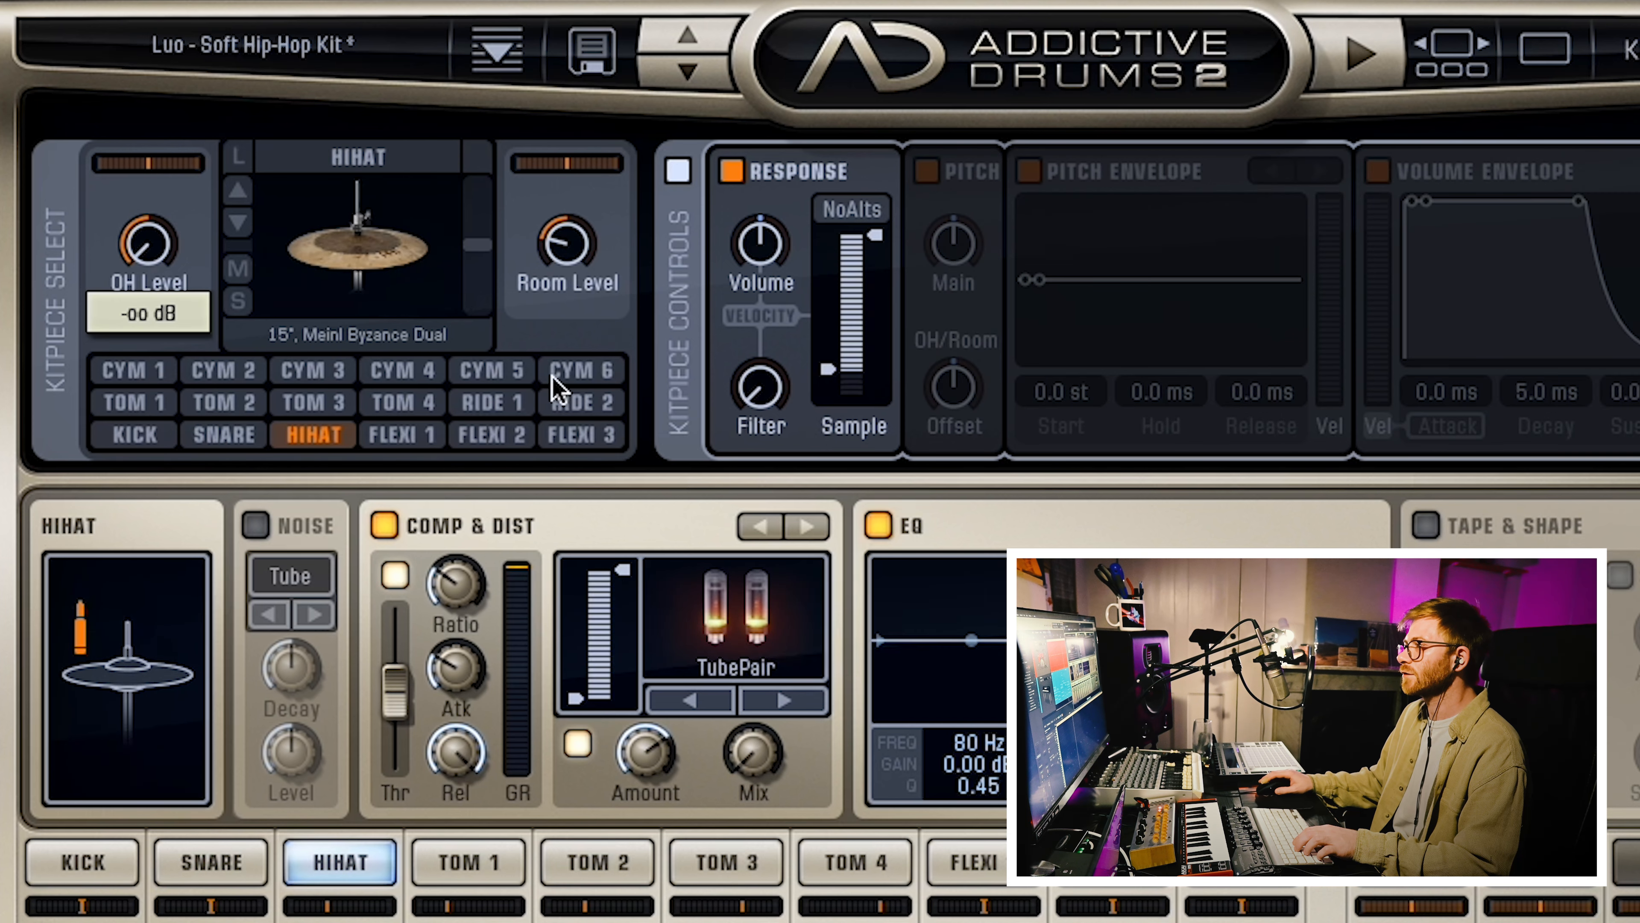
left_click_drag(545, 229, 490, 836)
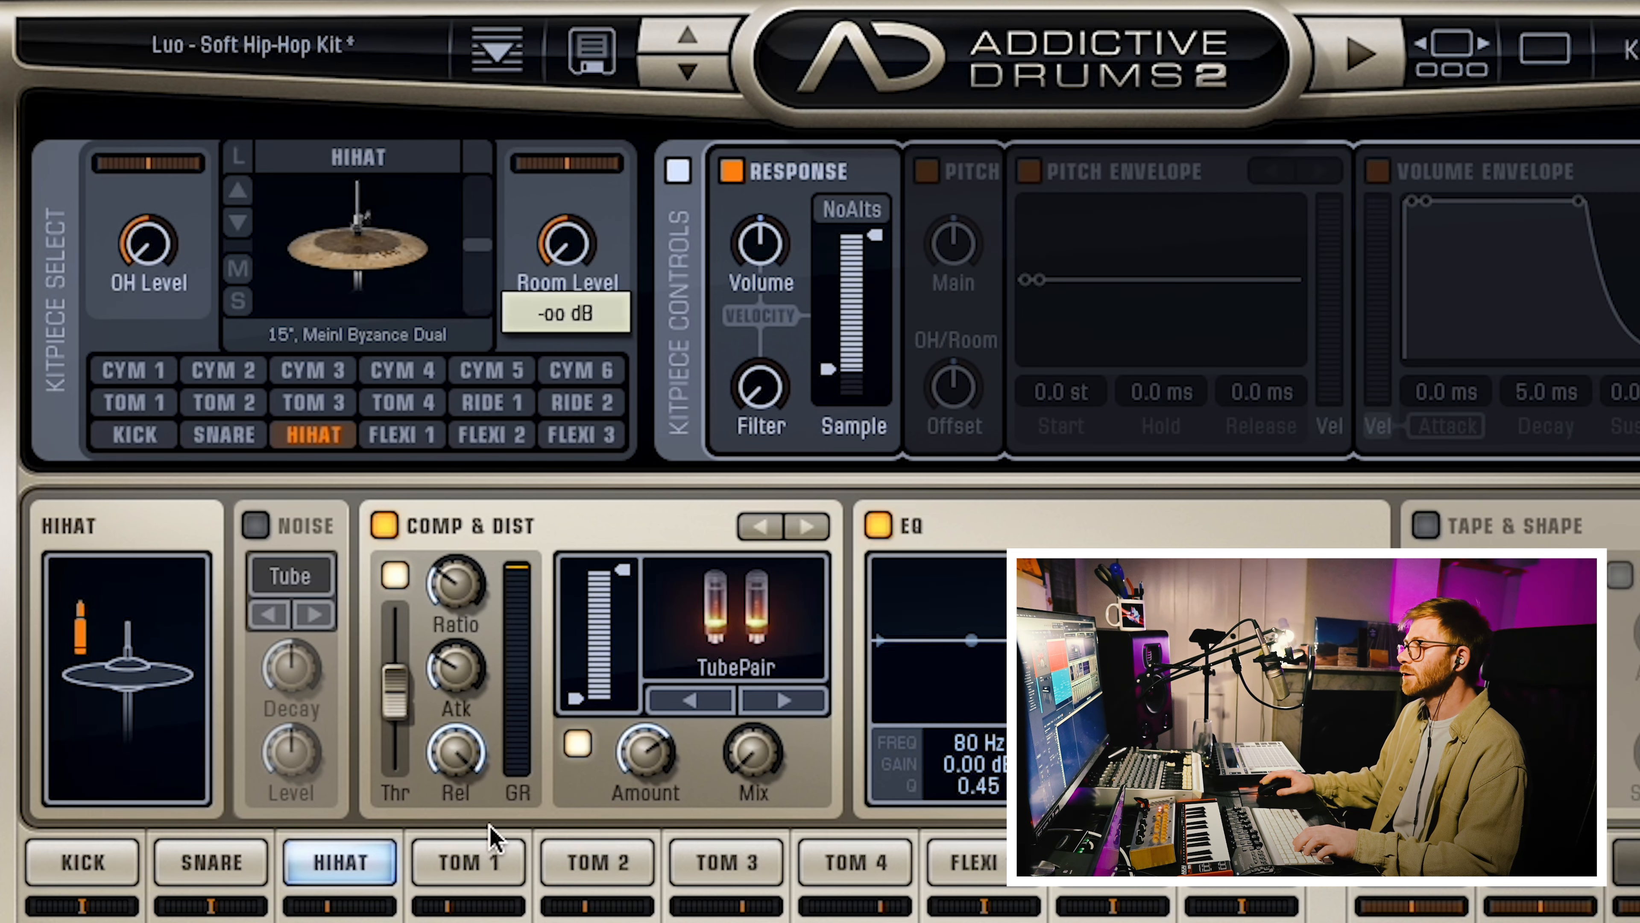
Turn down the OH Level and Room Level of Tom 1 and Tom 2, bringing Tom 2's Room Level to -oo dB.
left_click(460, 869)
left_click_drag(132, 252, 381, 323)
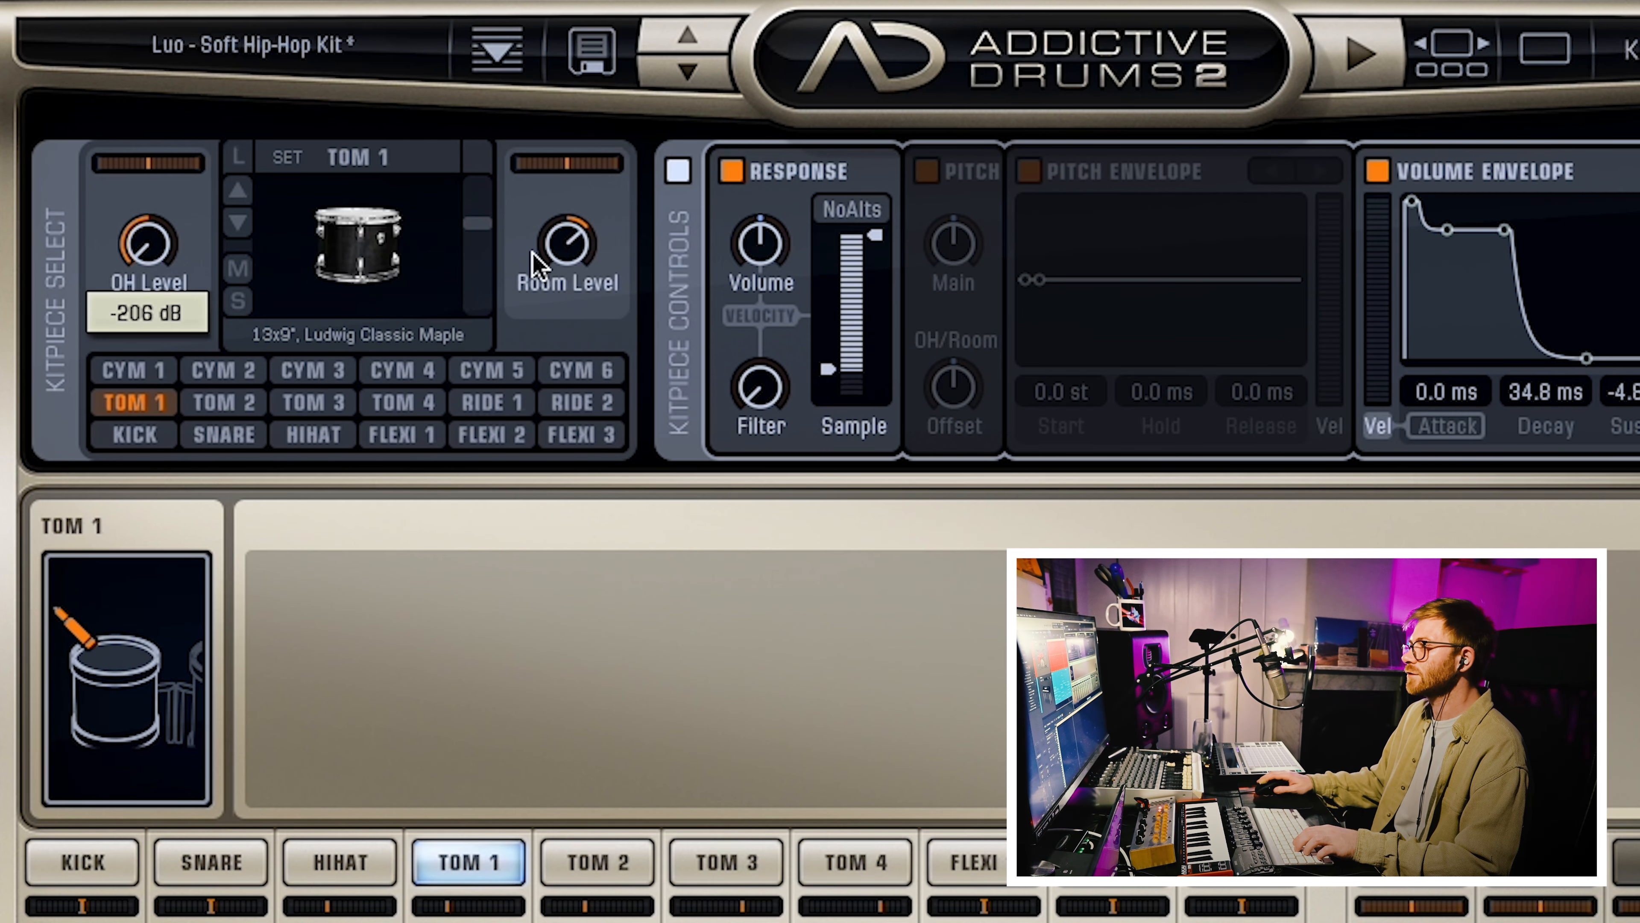
left_click_drag(532, 251, 529, 530)
left_click(606, 864)
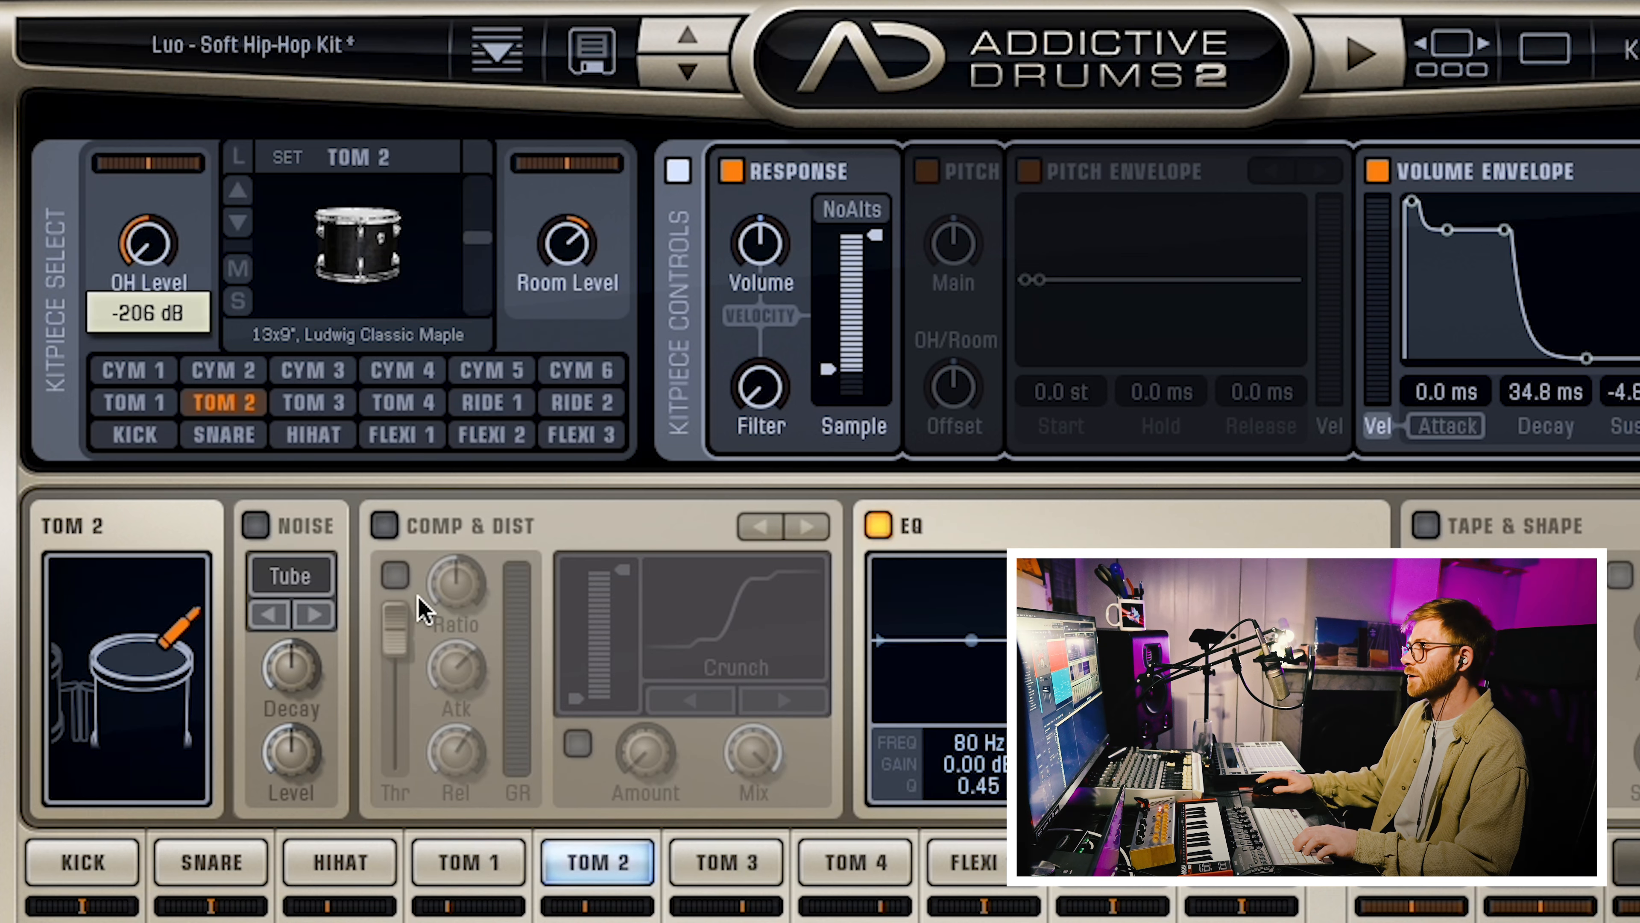
left_click_drag(554, 236, 552, 452)
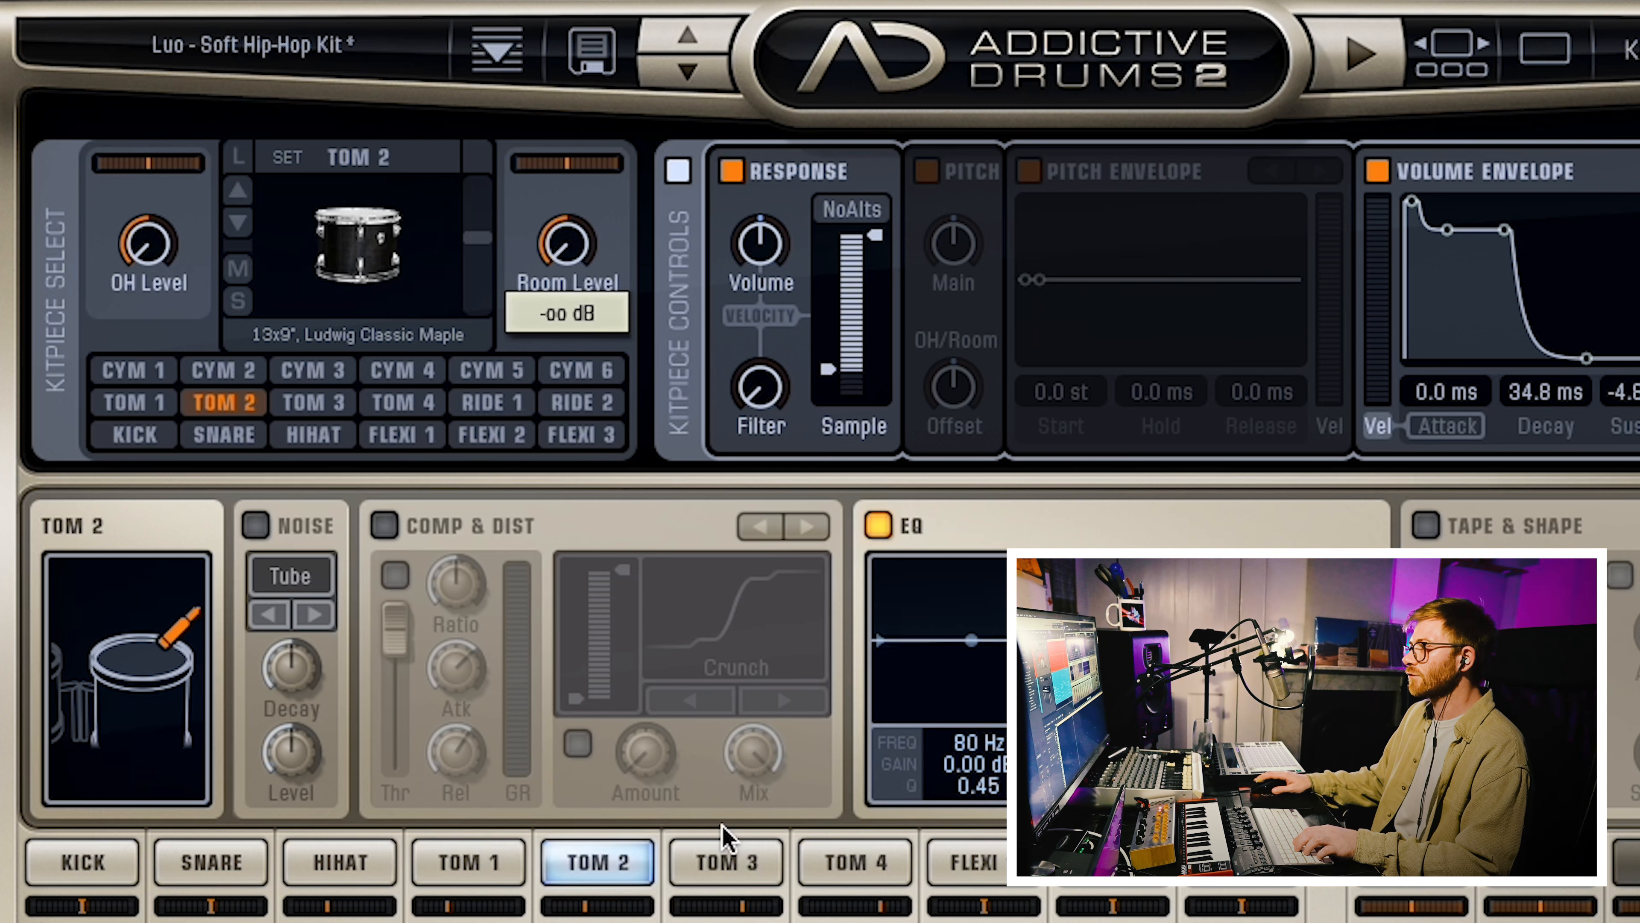
Set Tom 3's OH Level and Room Level to -oo dB and turn Tom 4's OH Level down.
left_click(725, 859)
left_click_drag(155, 279, 230, 652)
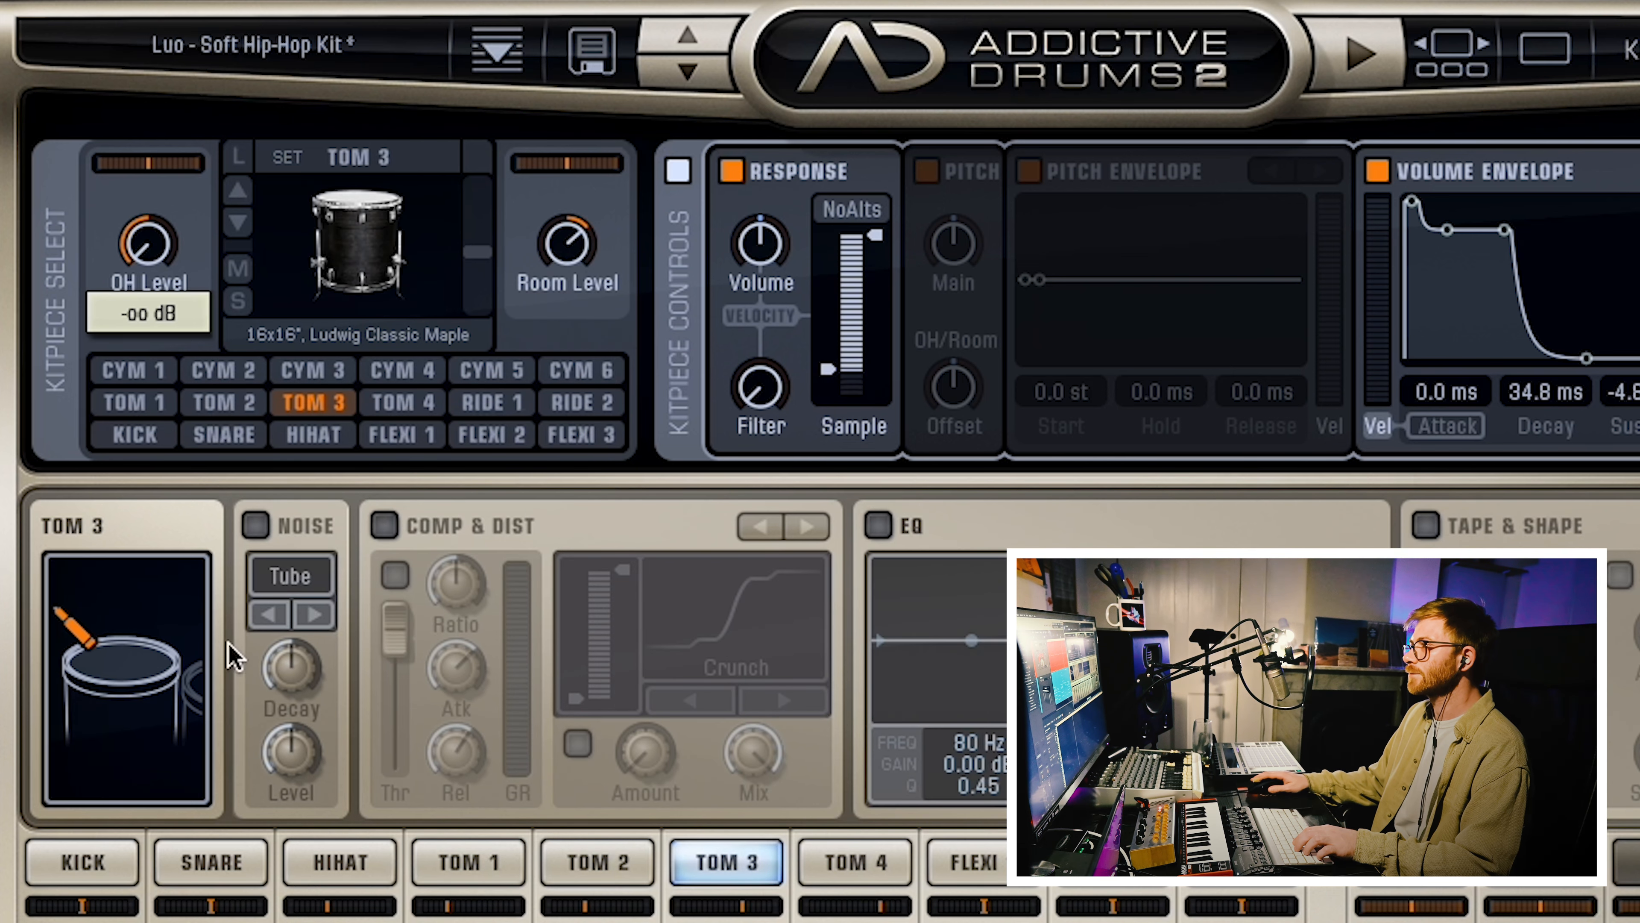
left_click(582, 344)
left_click(866, 863)
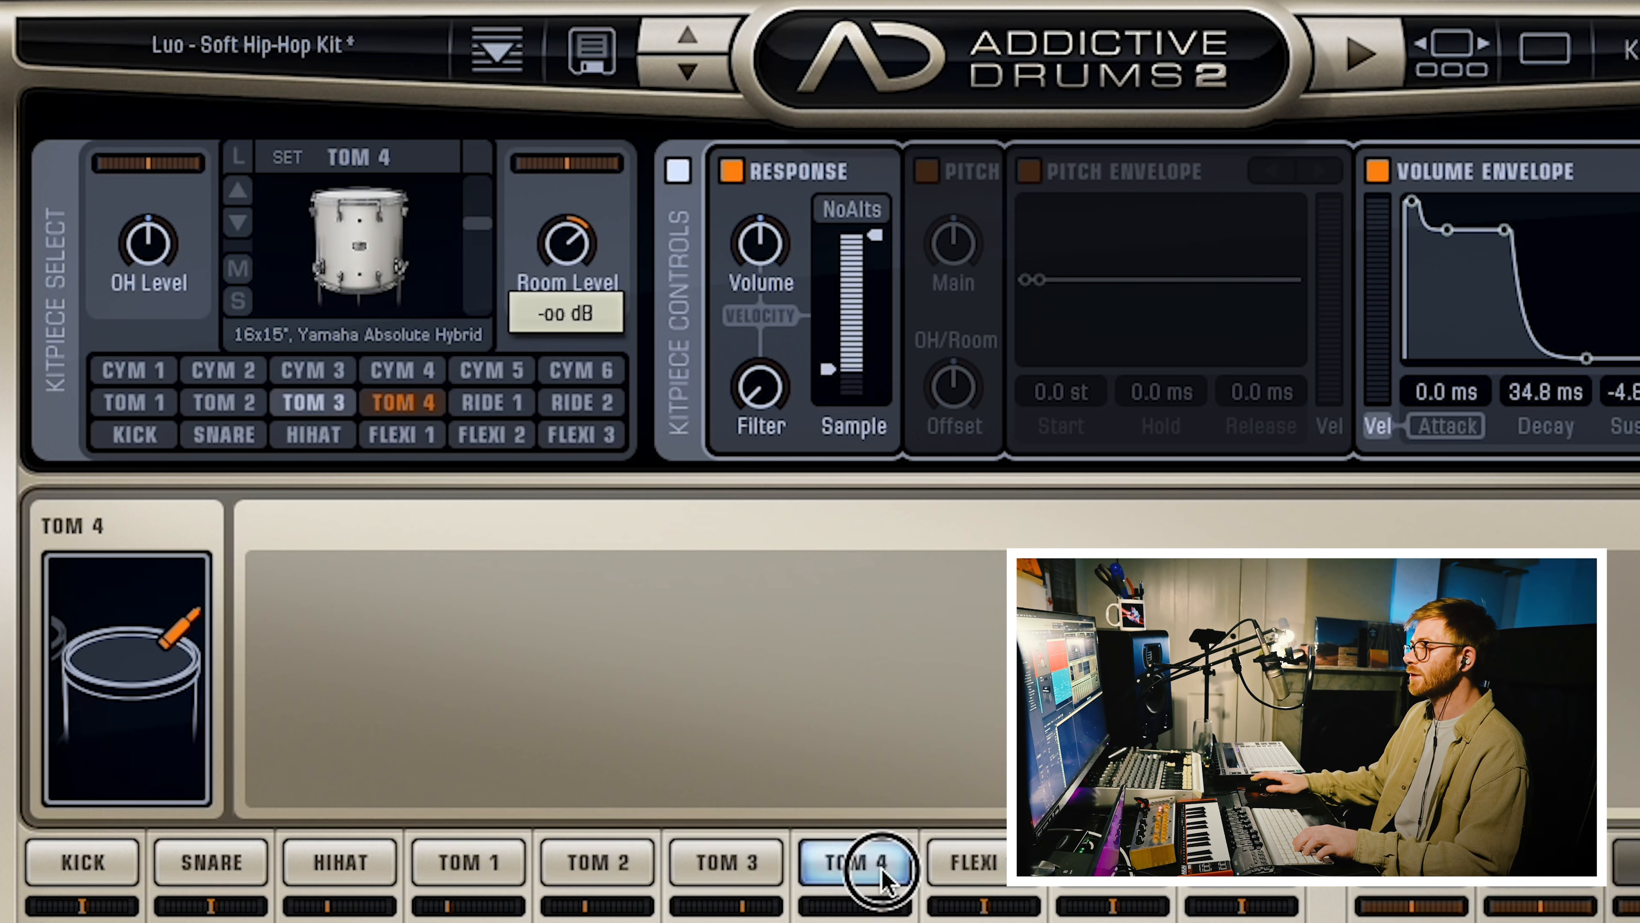
left_click_drag(127, 239, 139, 701)
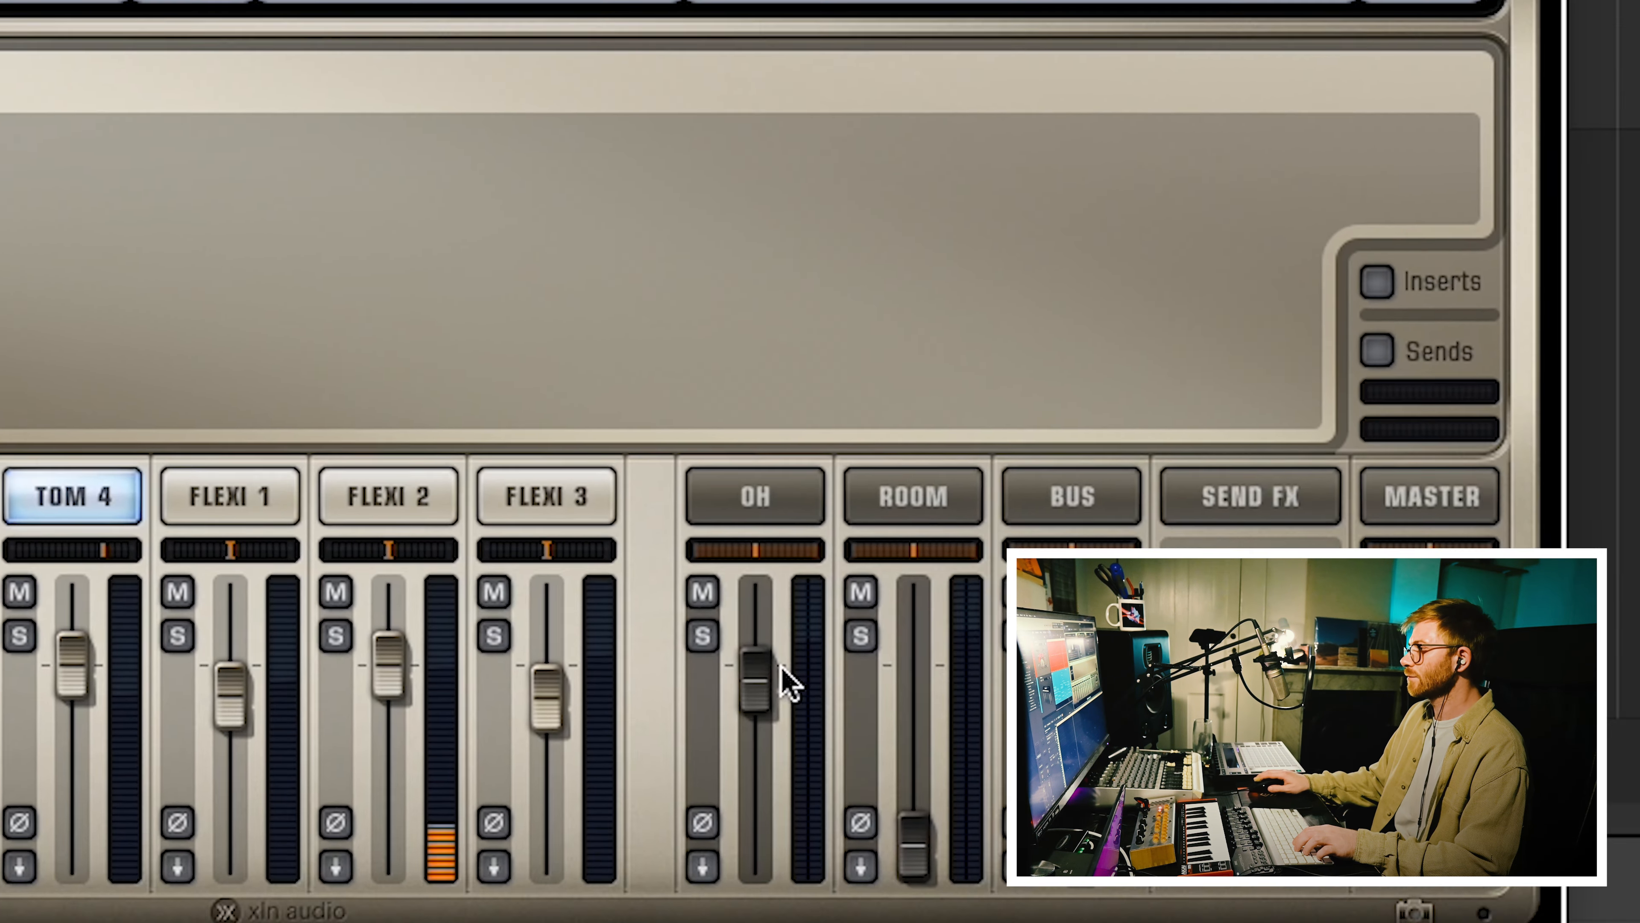
Move the extra drum note at bar 17 up to D3 and set its velocity to 60.
left_click(568, 574)
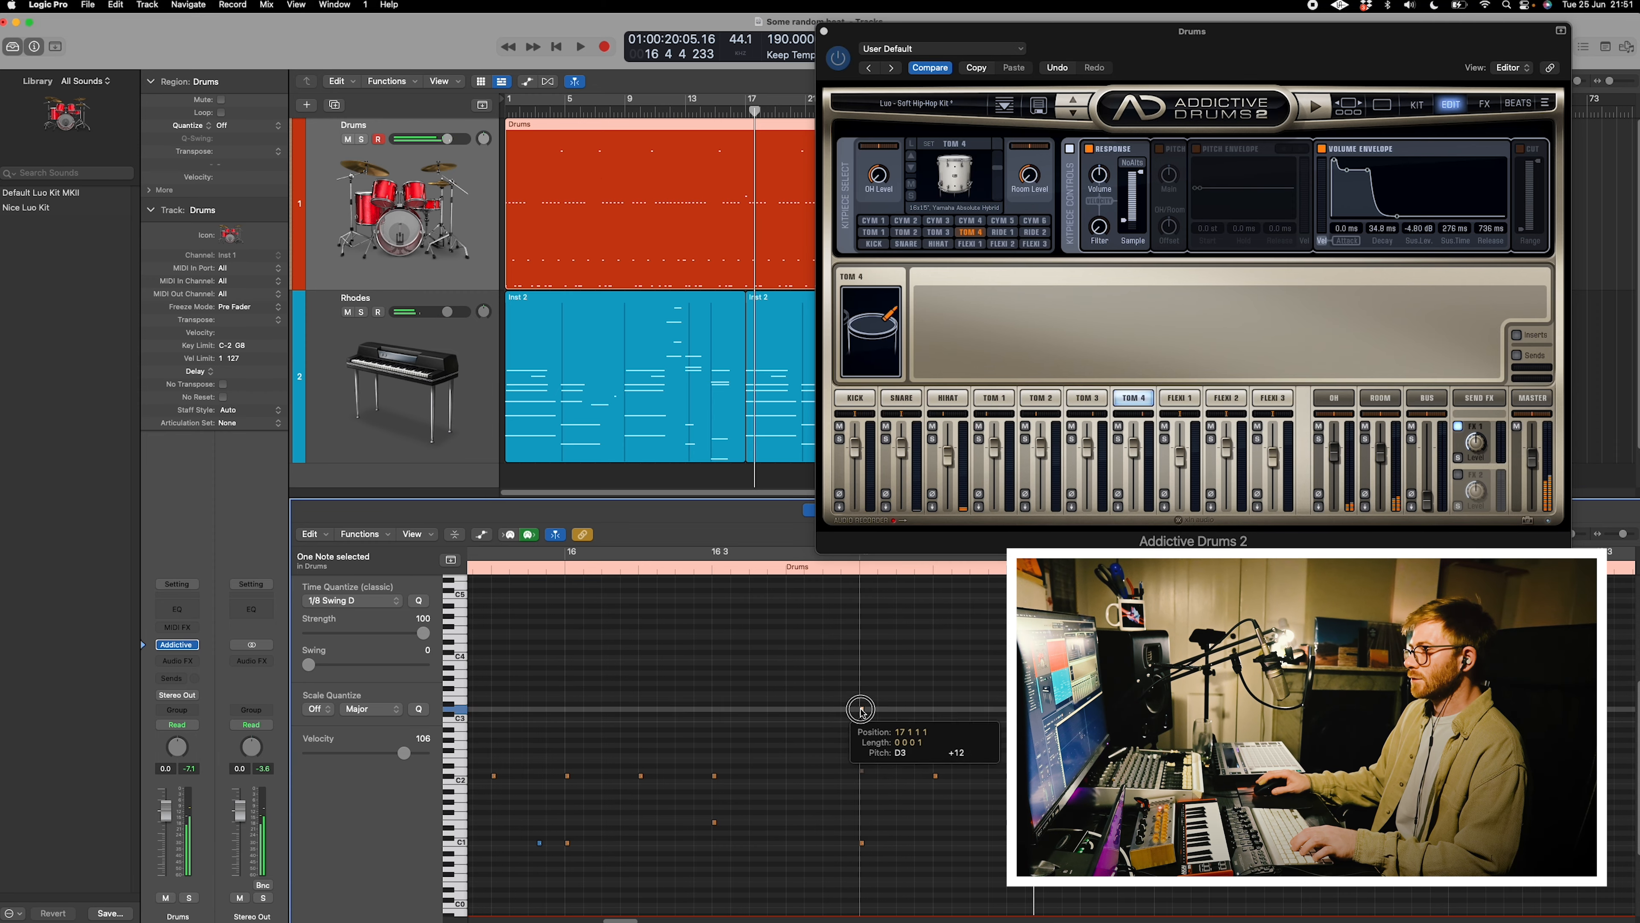
key("t")
left_click(865, 708)
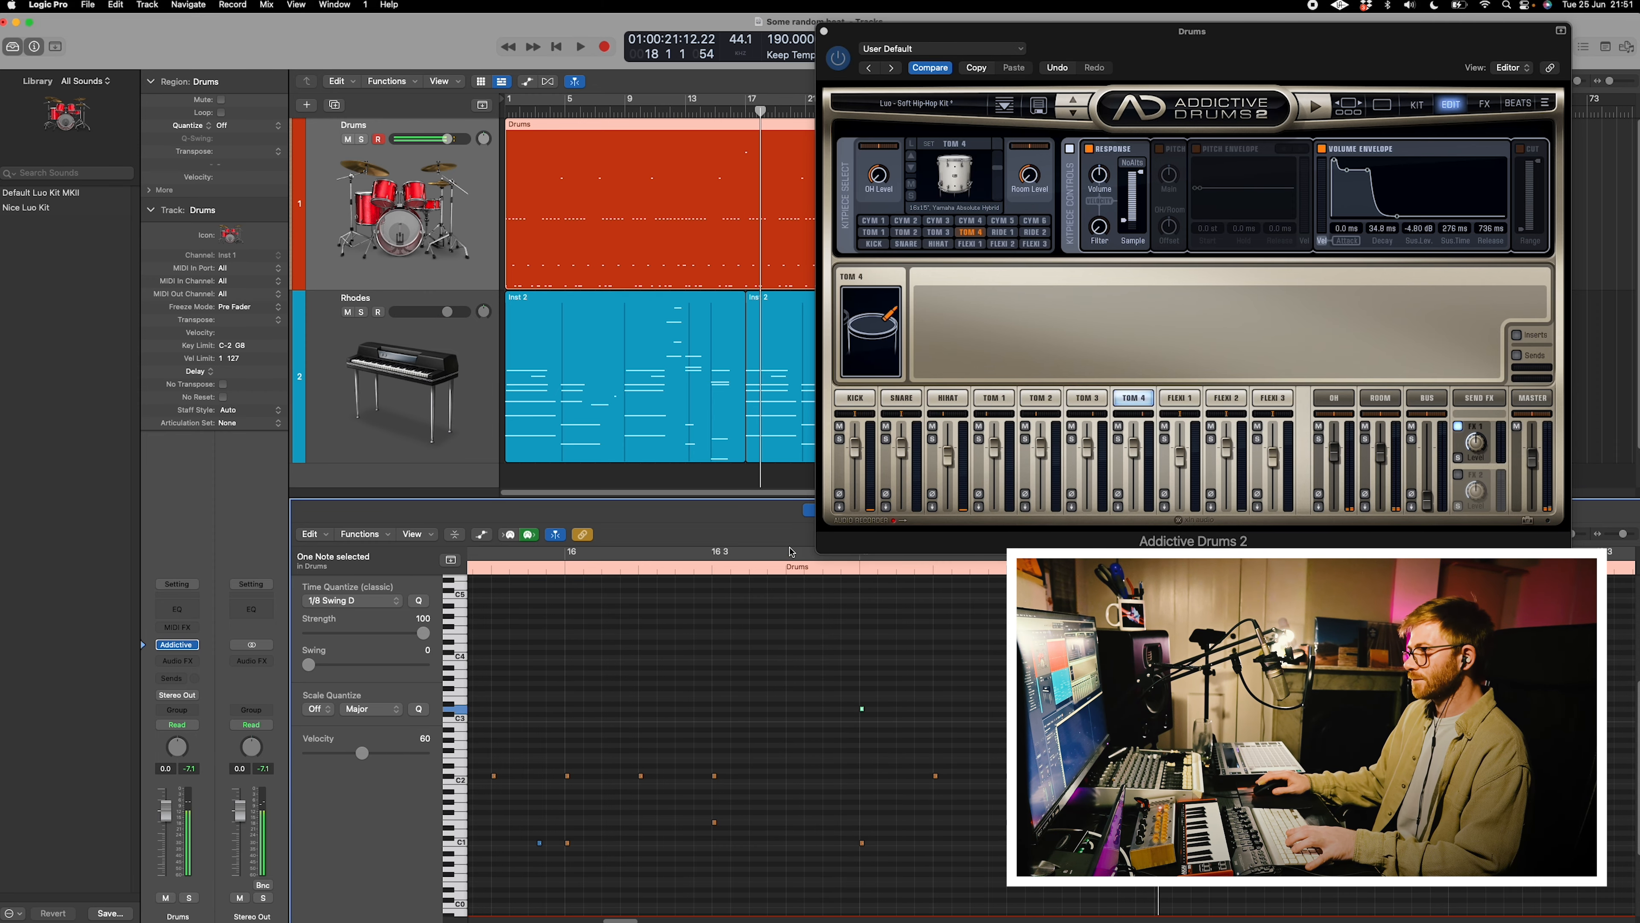
key("t")
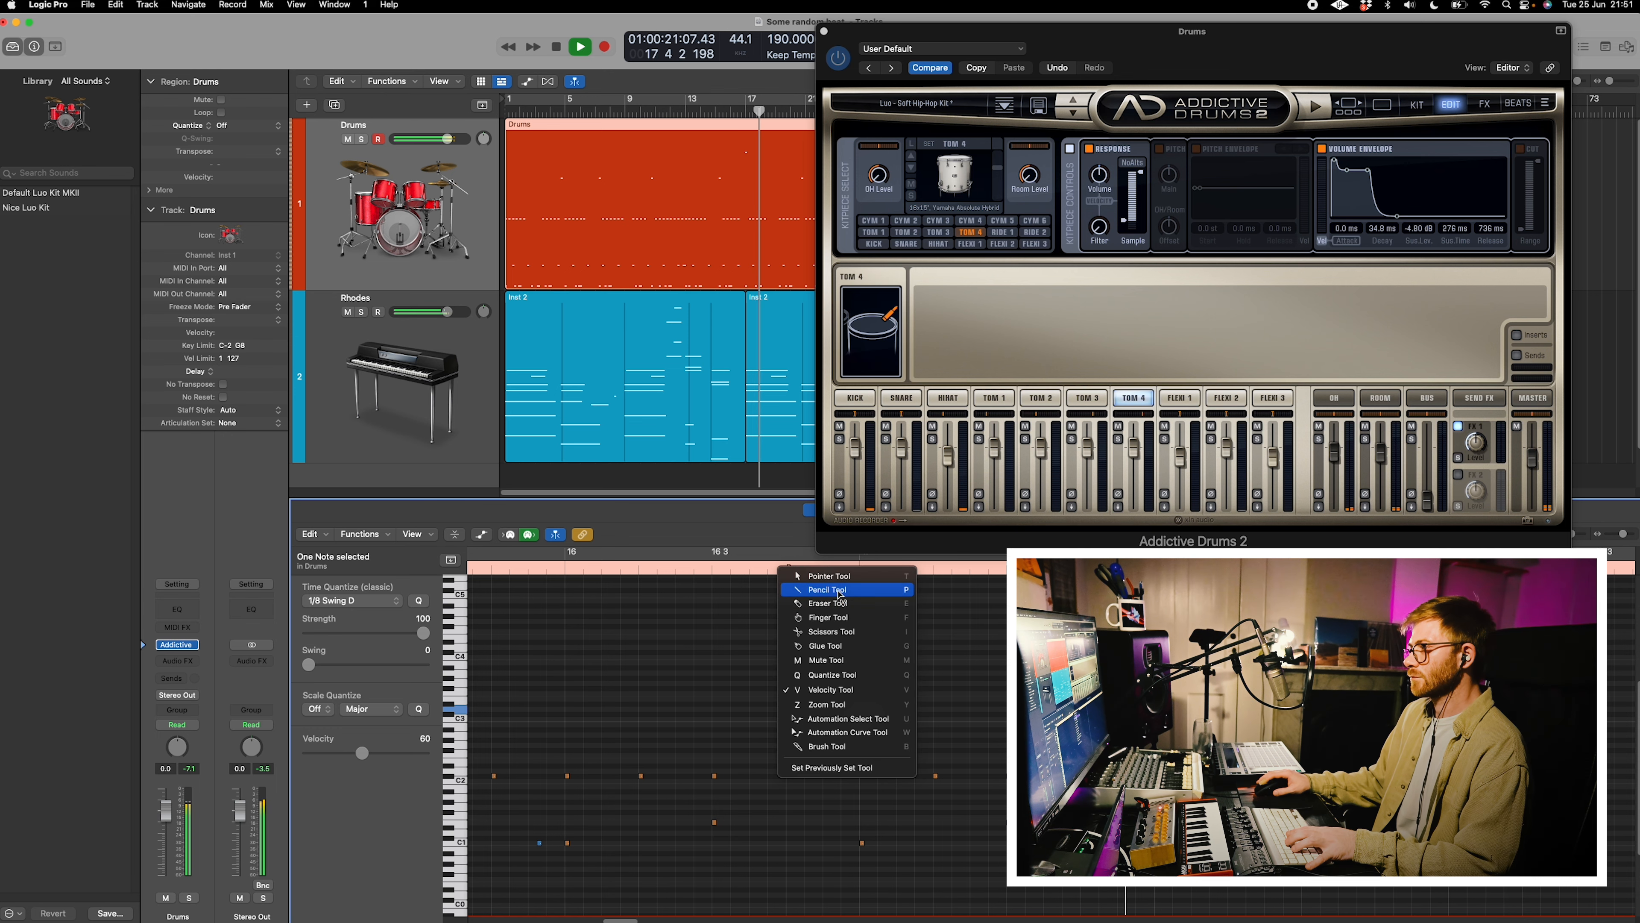
left_click(823, 575)
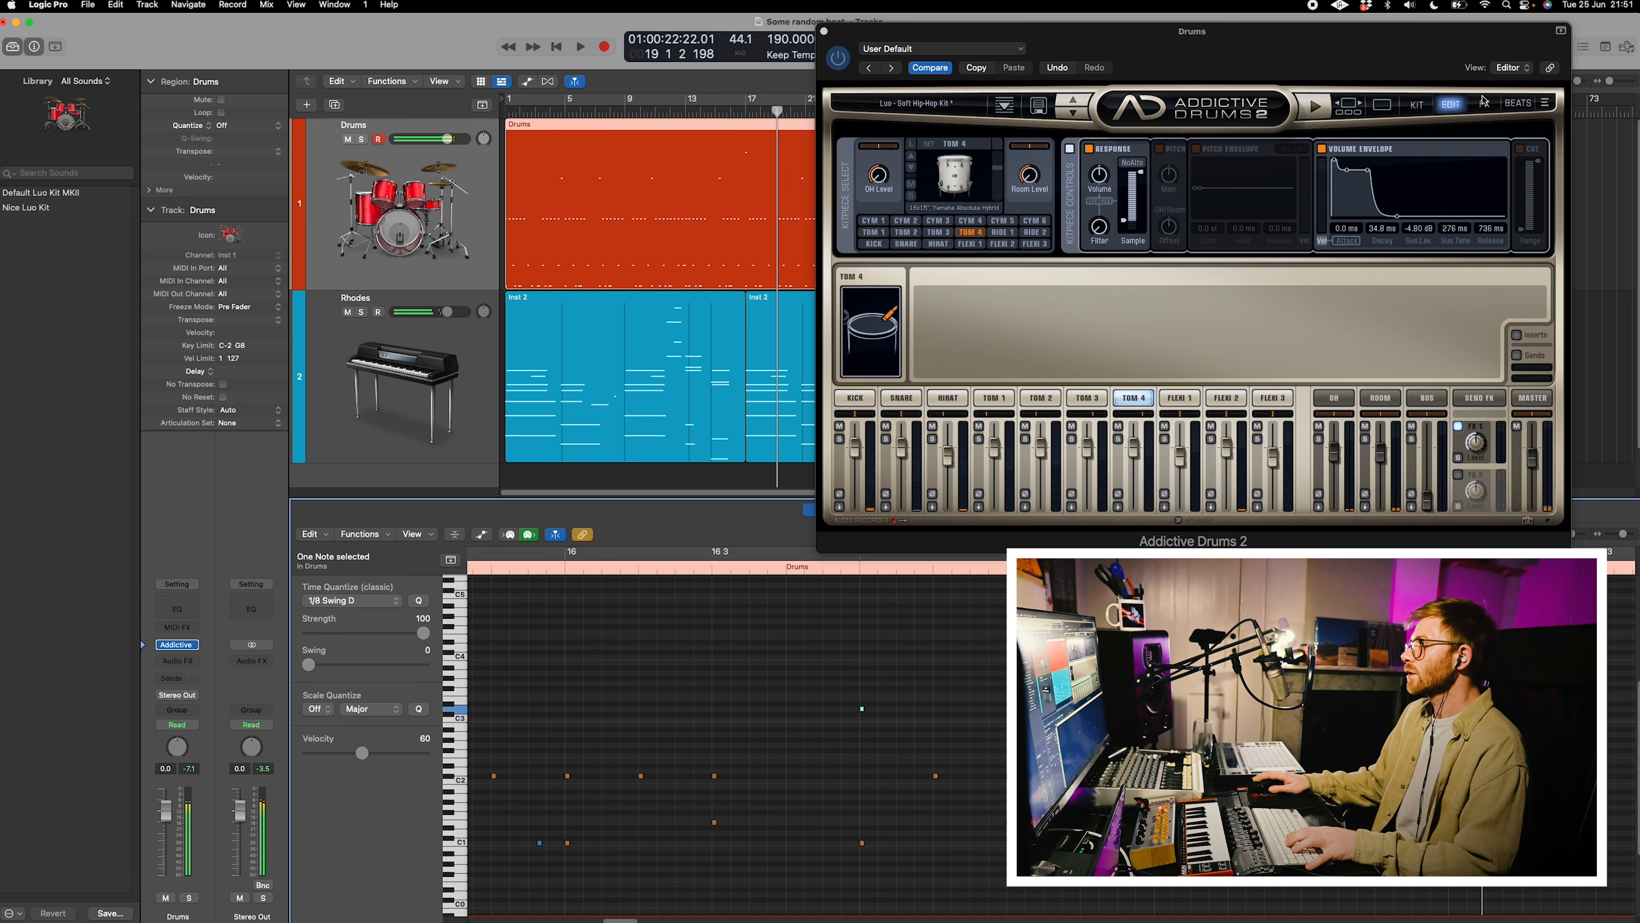
Check the kit overview and room channel, then set the master channel's Shape Sustain to about -46% and lower its saturation threshold.
left_click(1416, 106)
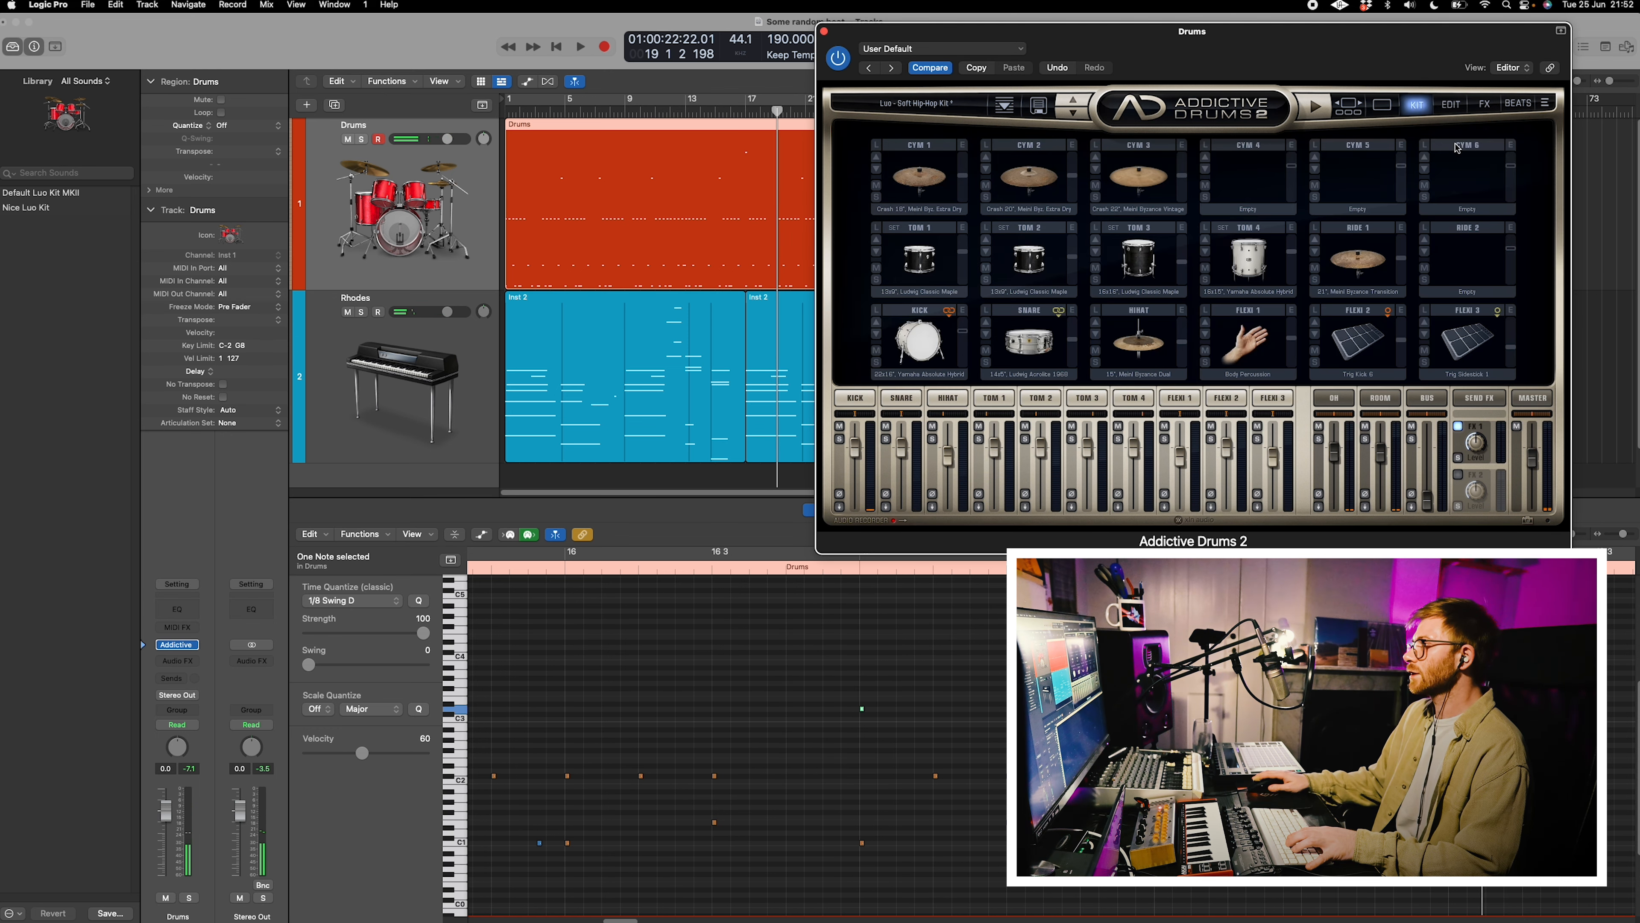
left_click(1380, 398)
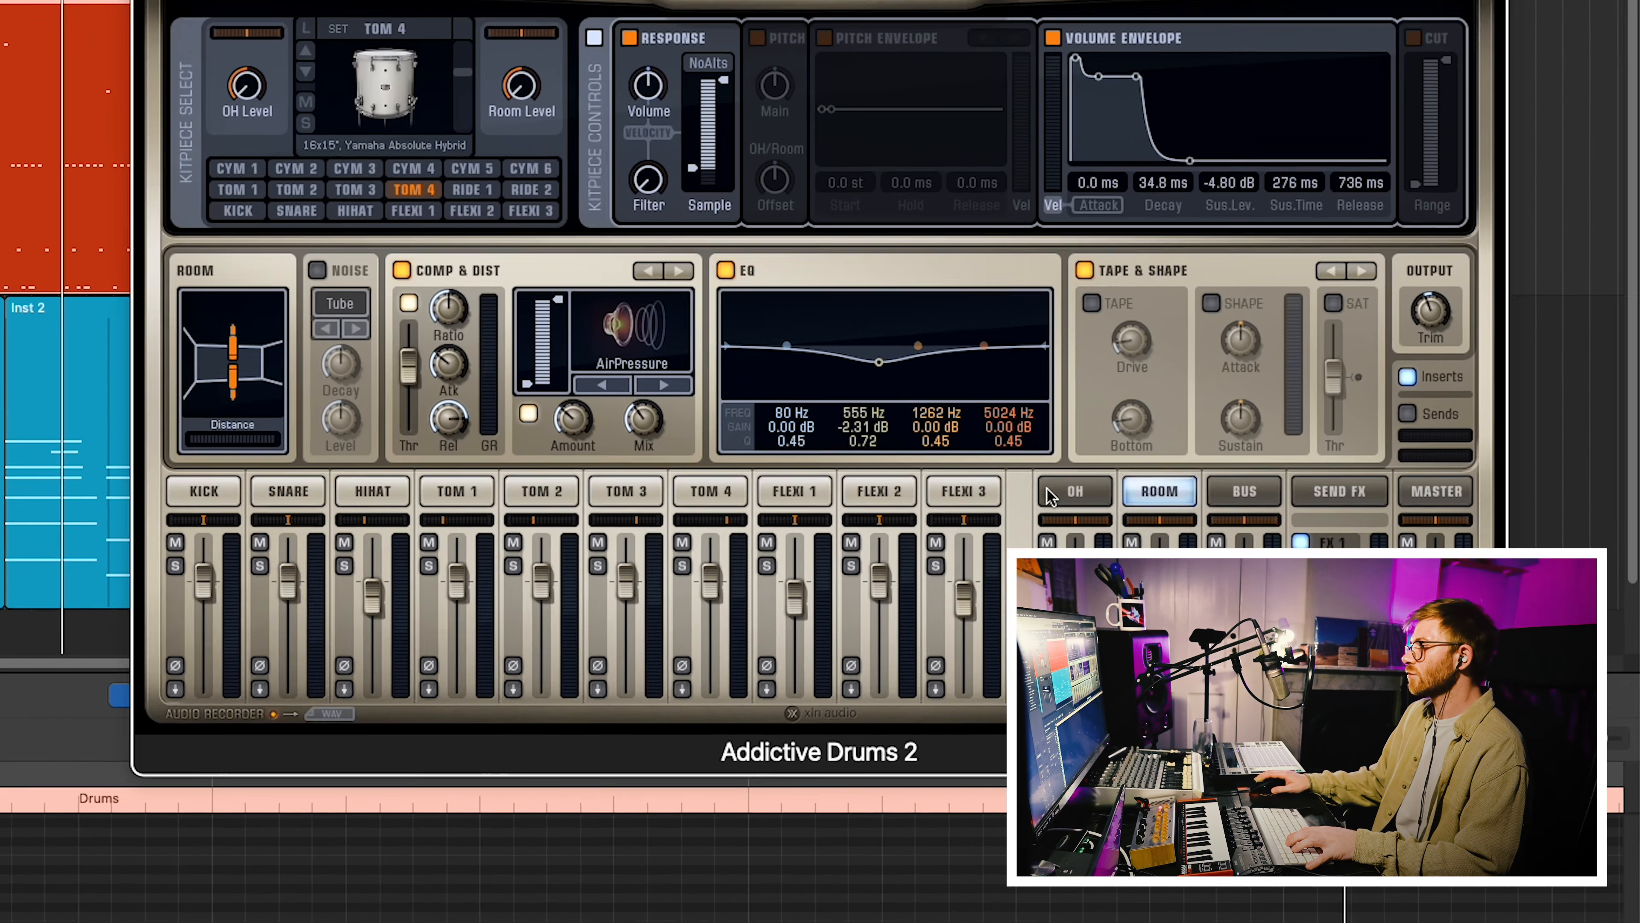
left_click(1225, 436)
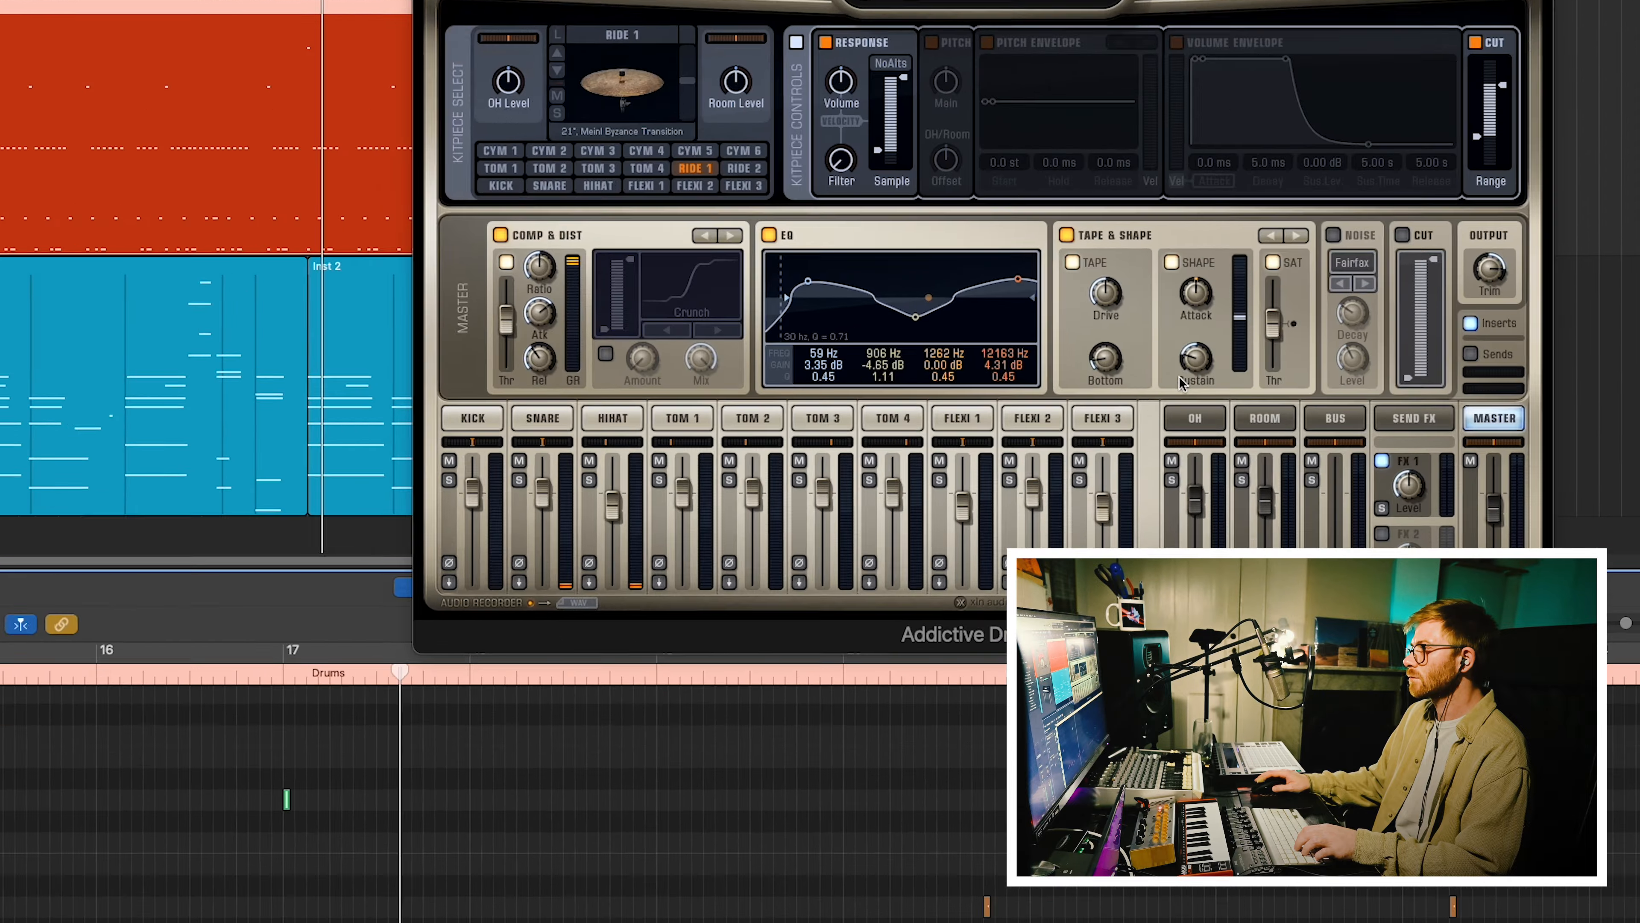
left_click_drag(1340, 355, 1342, 287)
left_click_drag(832, 162, 793, 353)
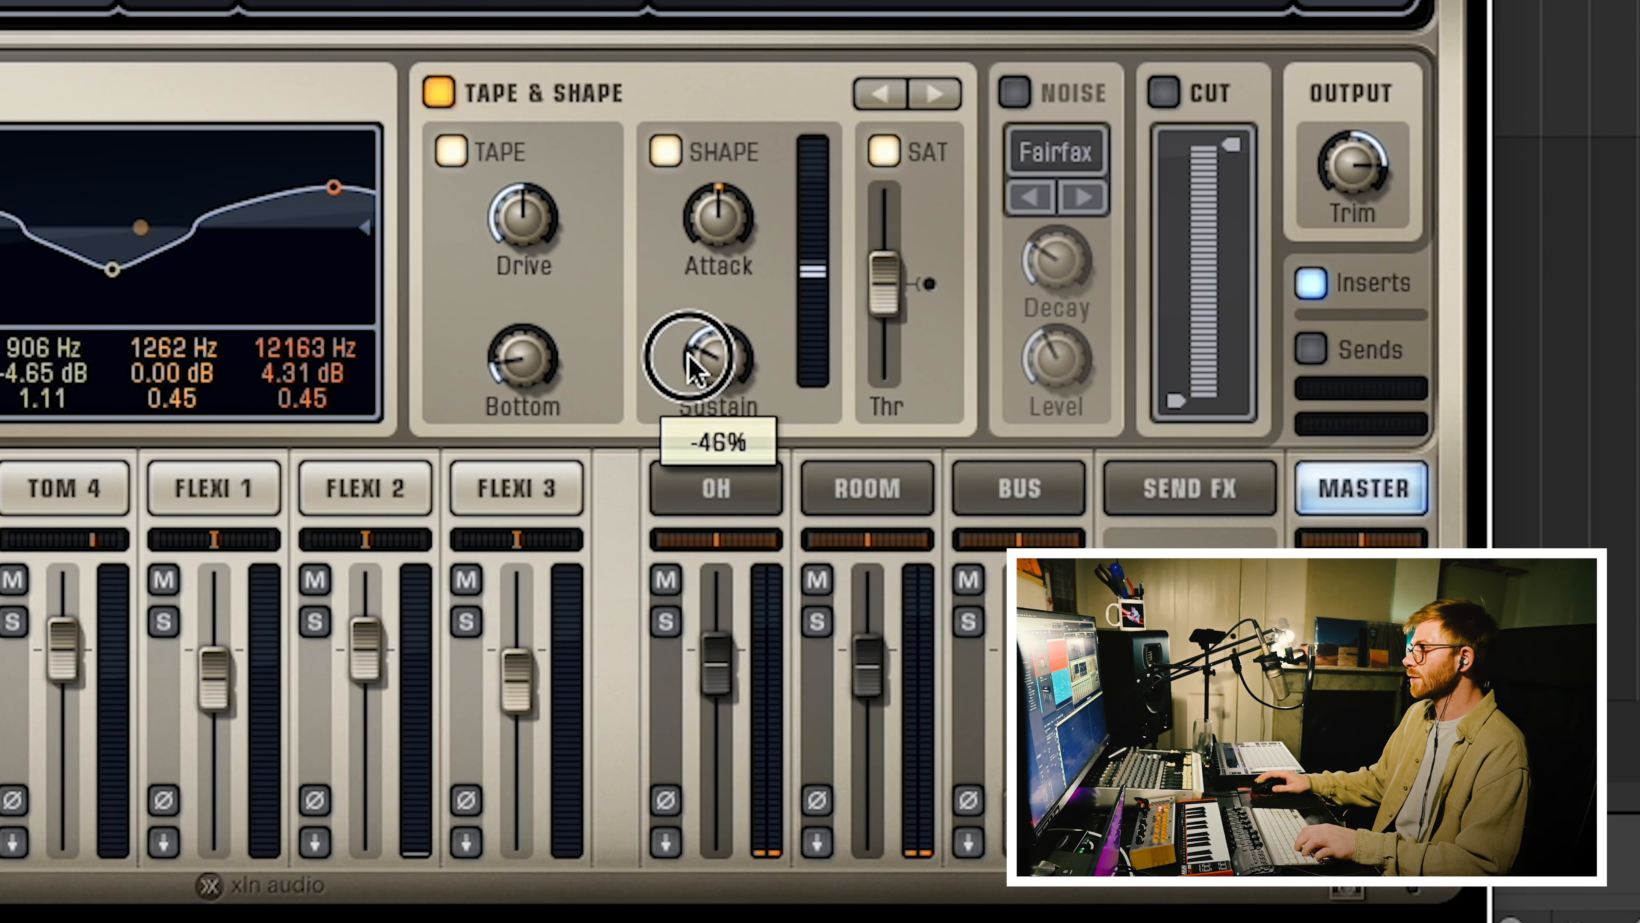
left_click_drag(882, 288, 882, 339)
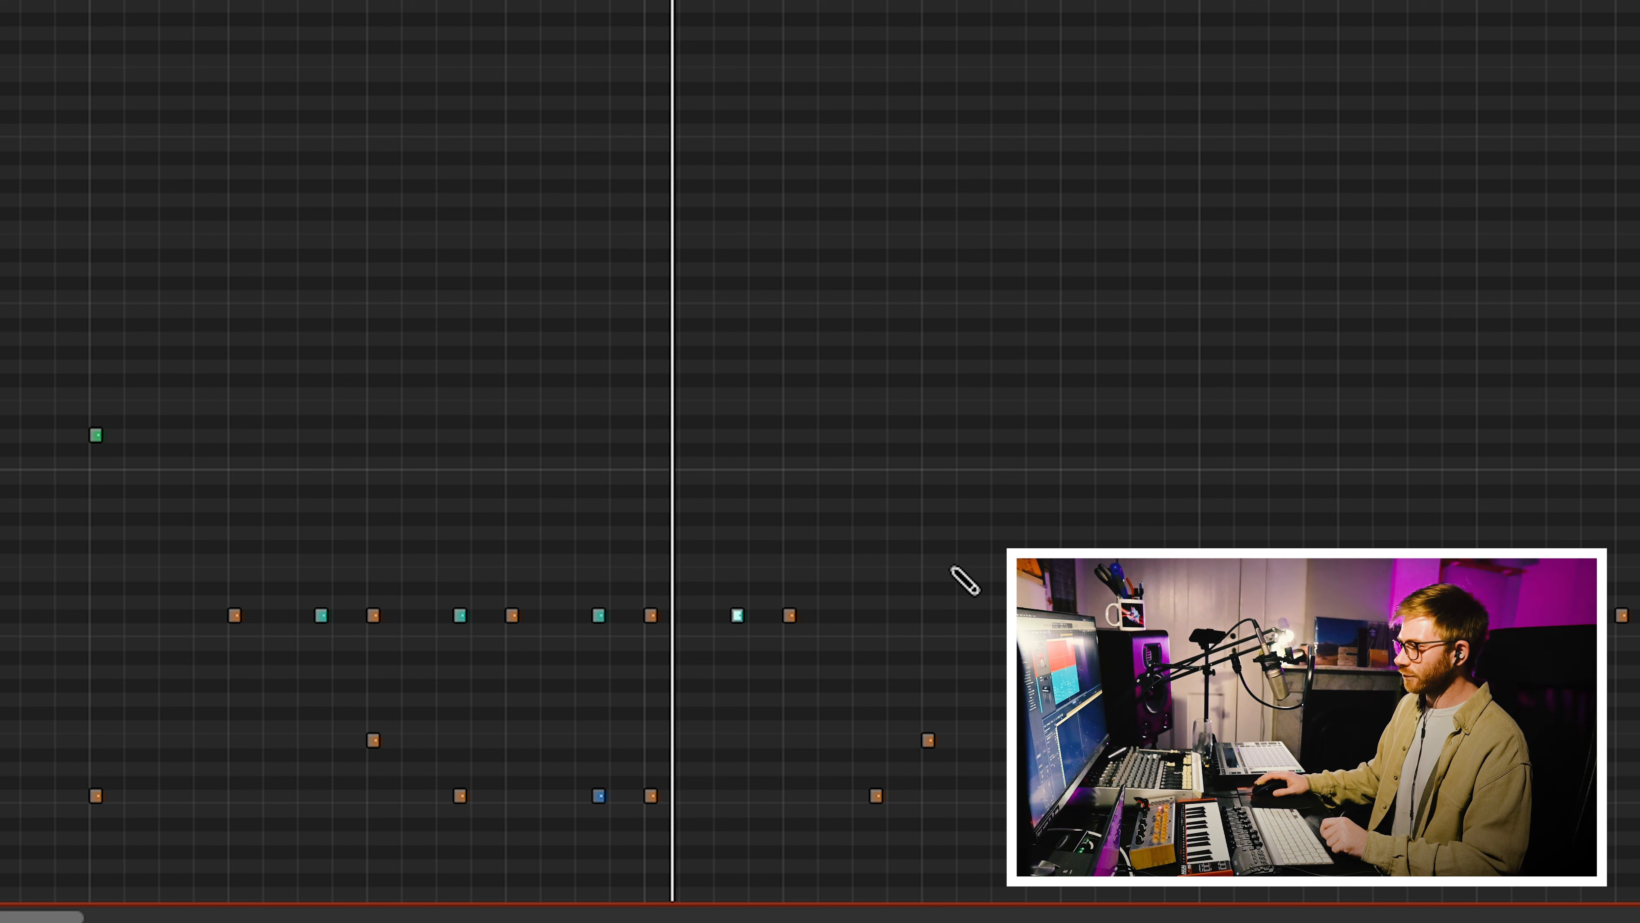
Lower the velocities of the extra in-between hi-hat notes in bars 17 and 18, setting the first one to 18.
key("space")
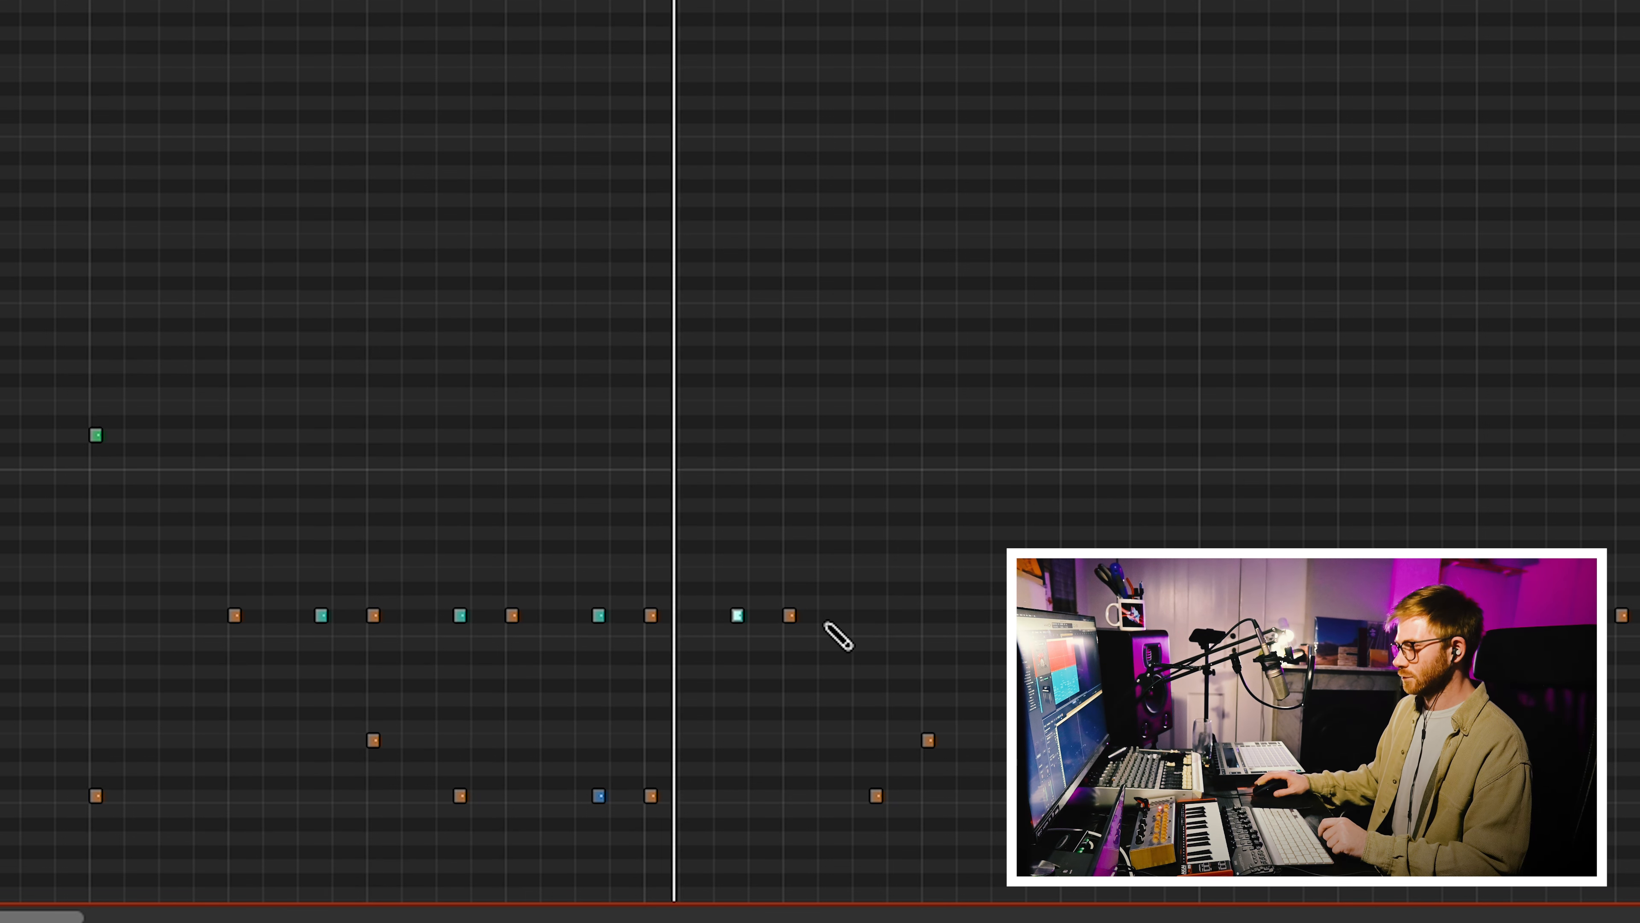
key("t")
key("t")
left_click(321, 615)
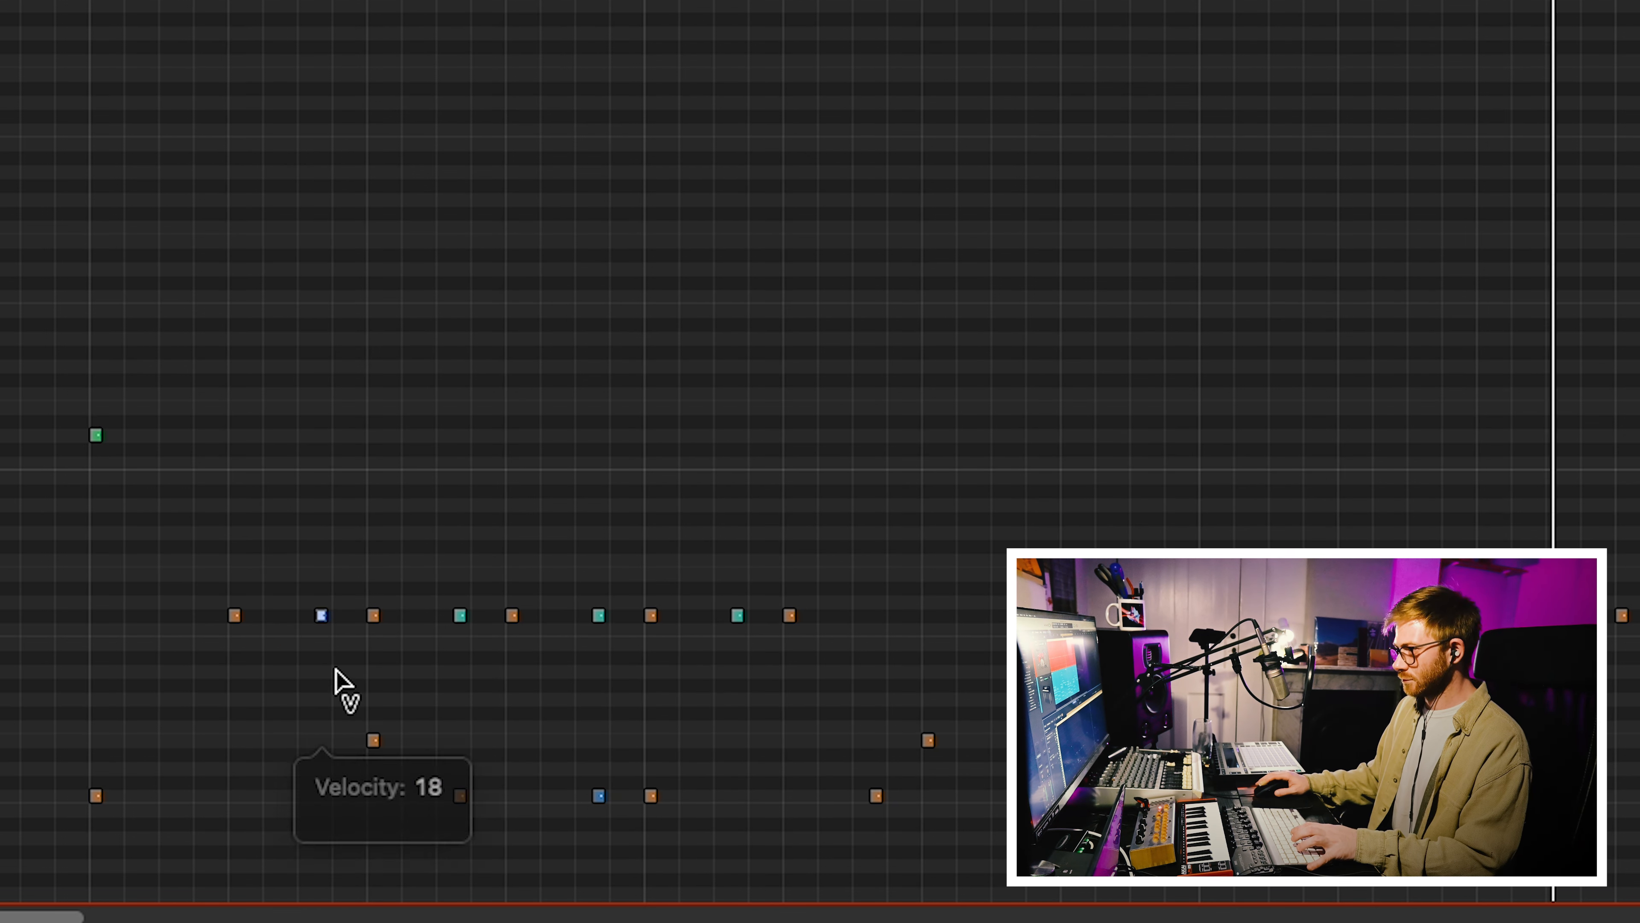
left_click_drag(460, 615, 466, 684)
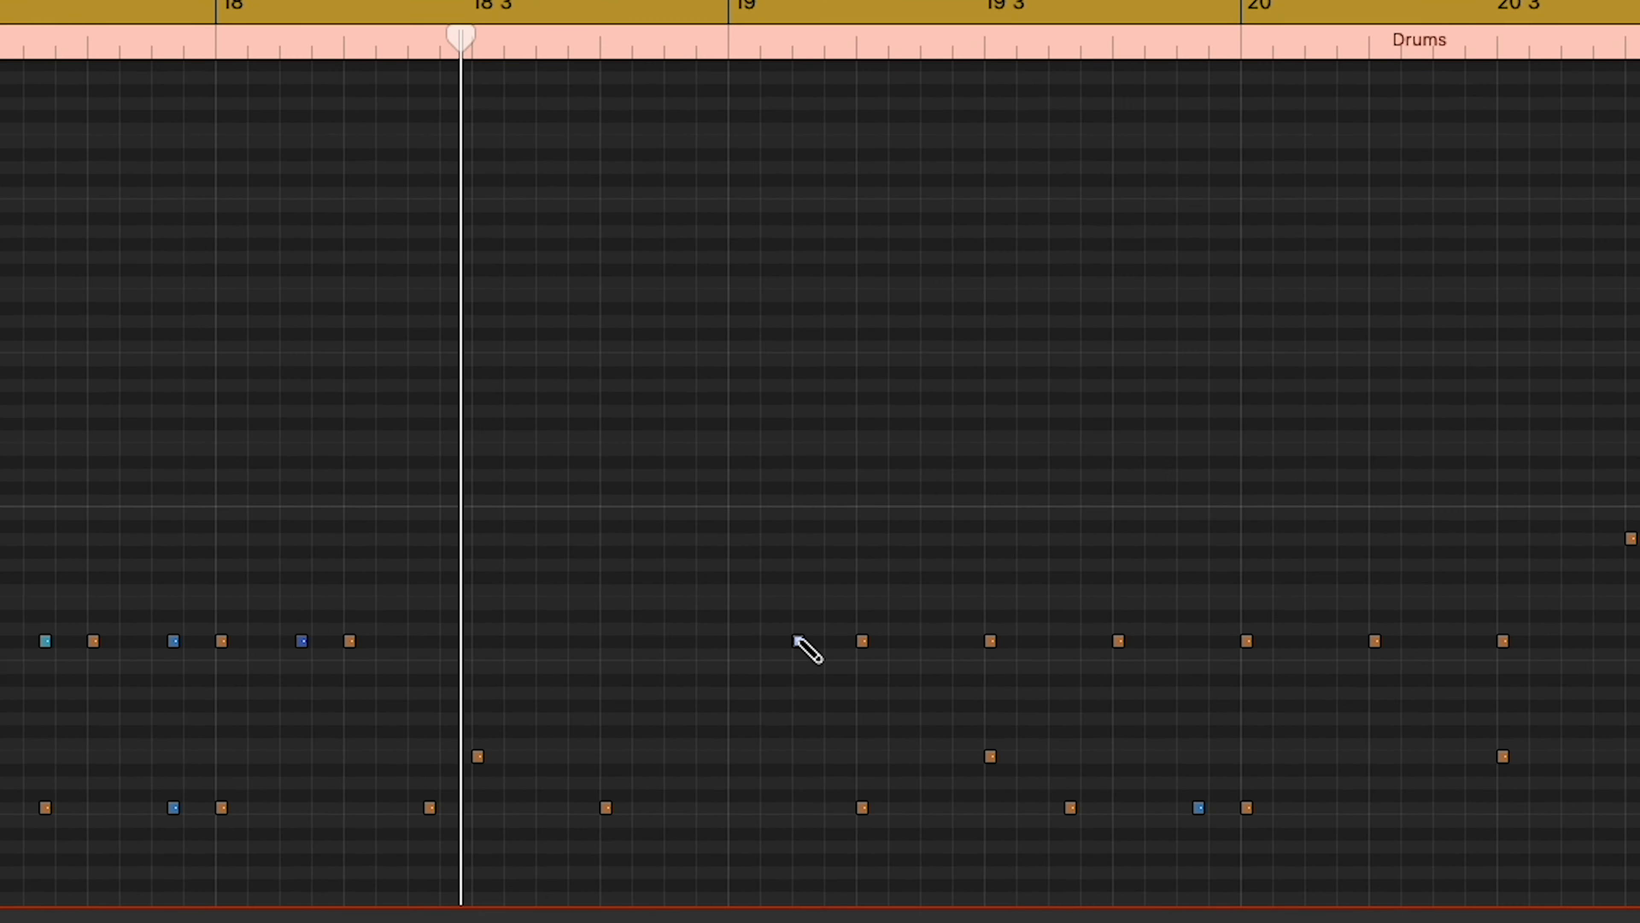
Add two quiet hi-hat notes leading into beat 2 of bar 19 and shift them slightly earlier.
left_click_drag(1101, 809, 1114, 812)
left_click_drag(810, 633, 824, 614)
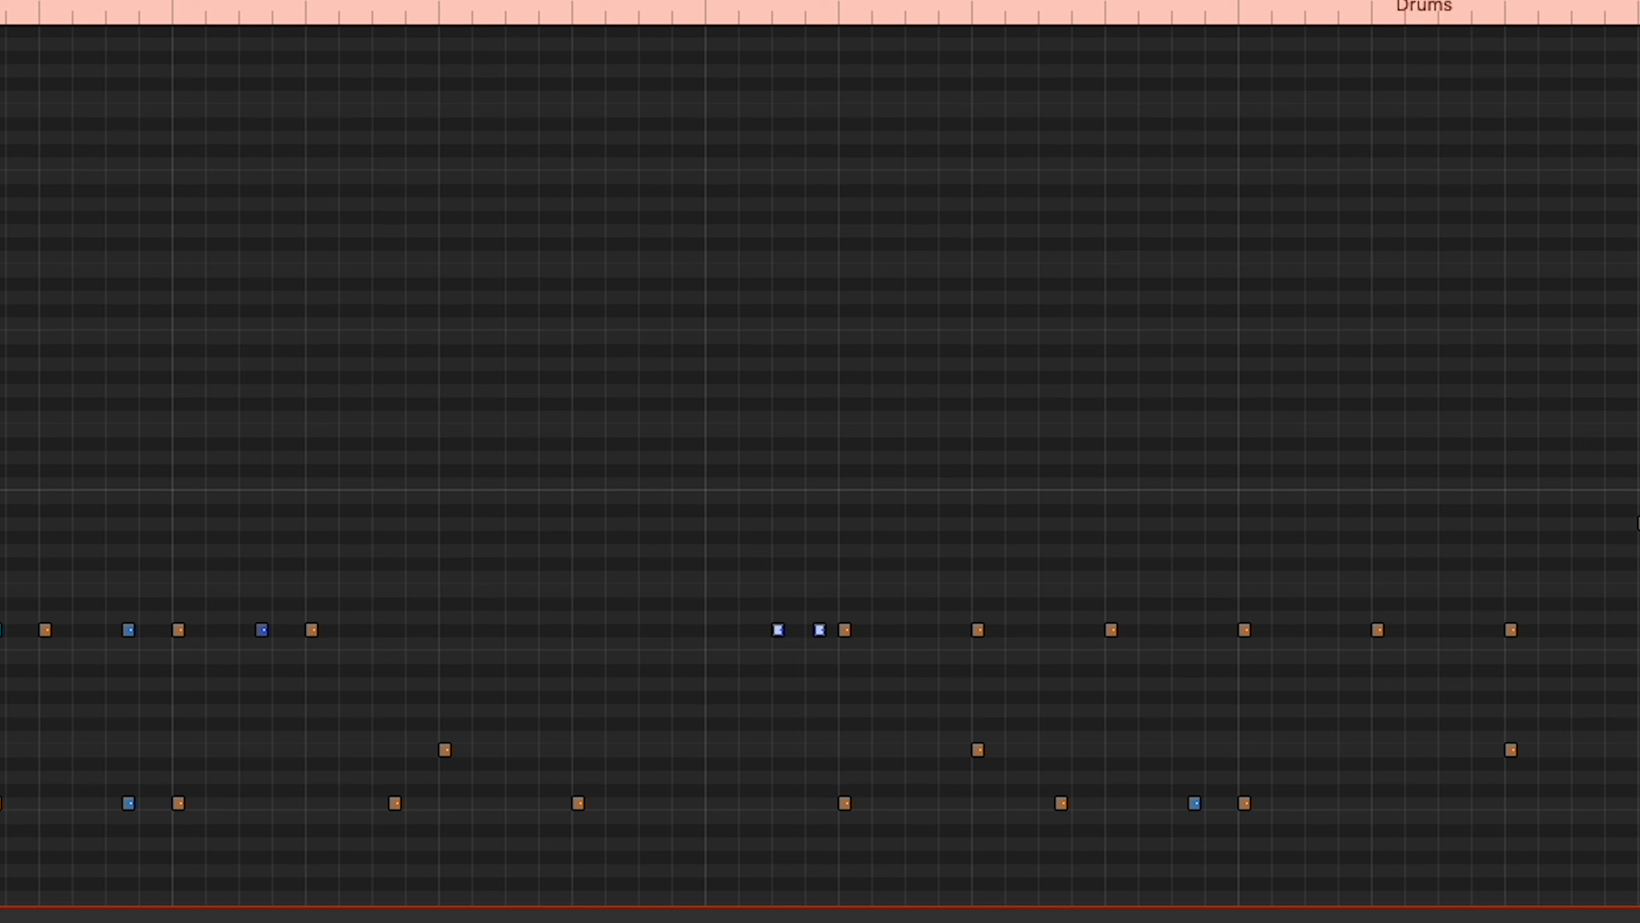
key("t")
key("t")
left_click(822, 696)
left_click_drag(814, 687, 757, 618)
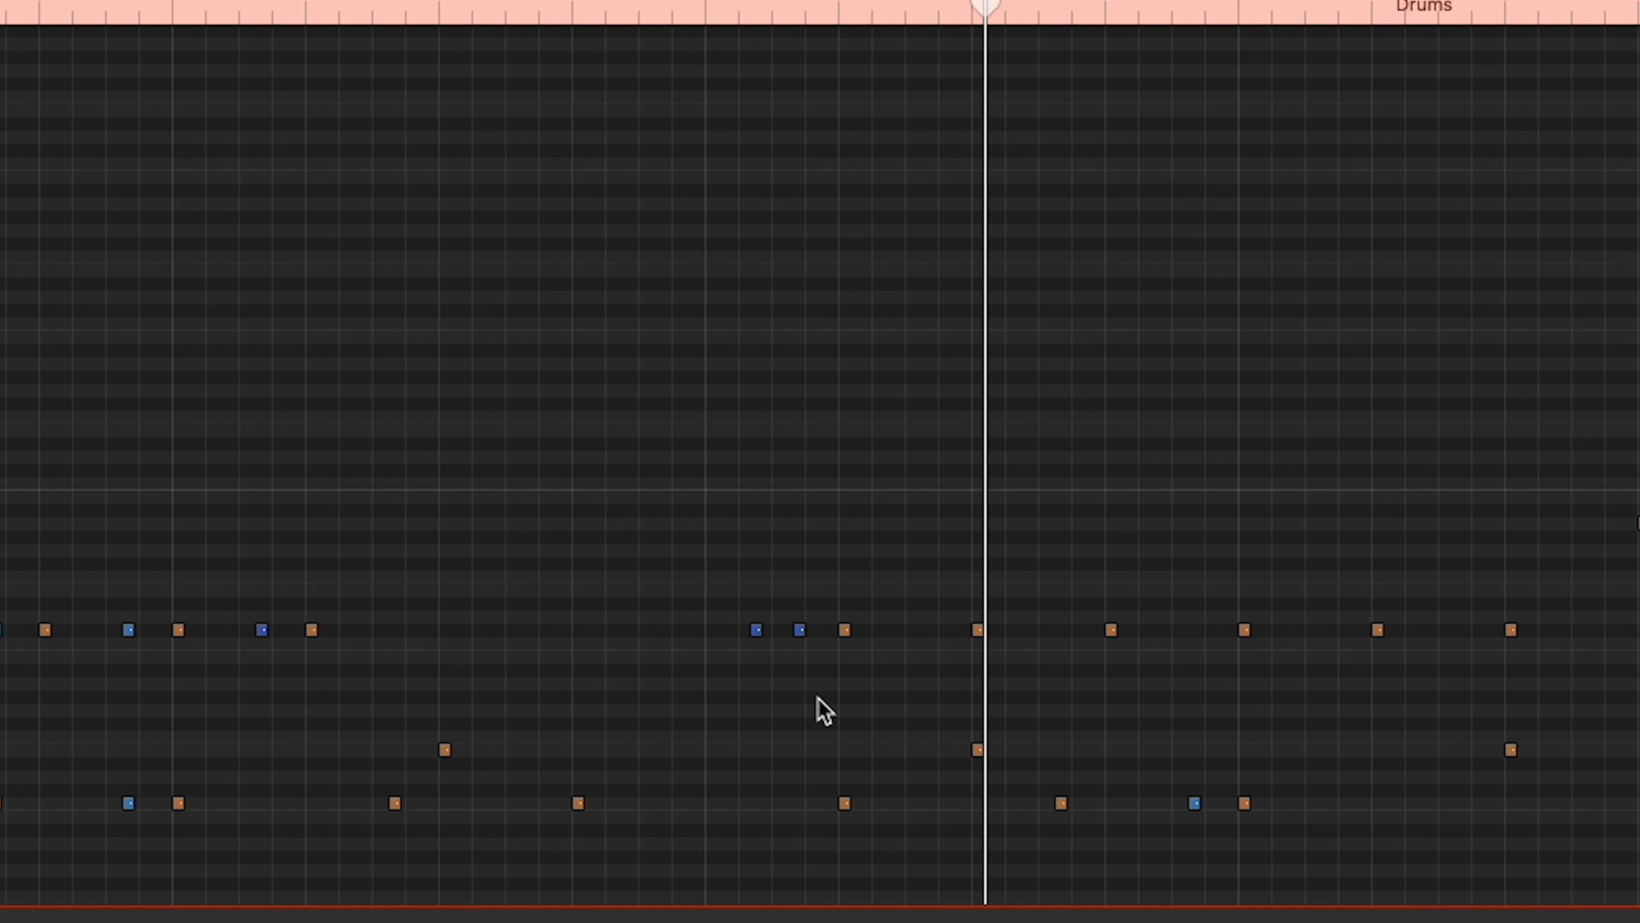
Raise the velocities of the lead-in hi-hats in bar 19, one to 44, and add a third quieter hit at the bar's start.
key("t")
key("v")
left_click_drag(931, 722, 931, 674)
left_click(935, 761)
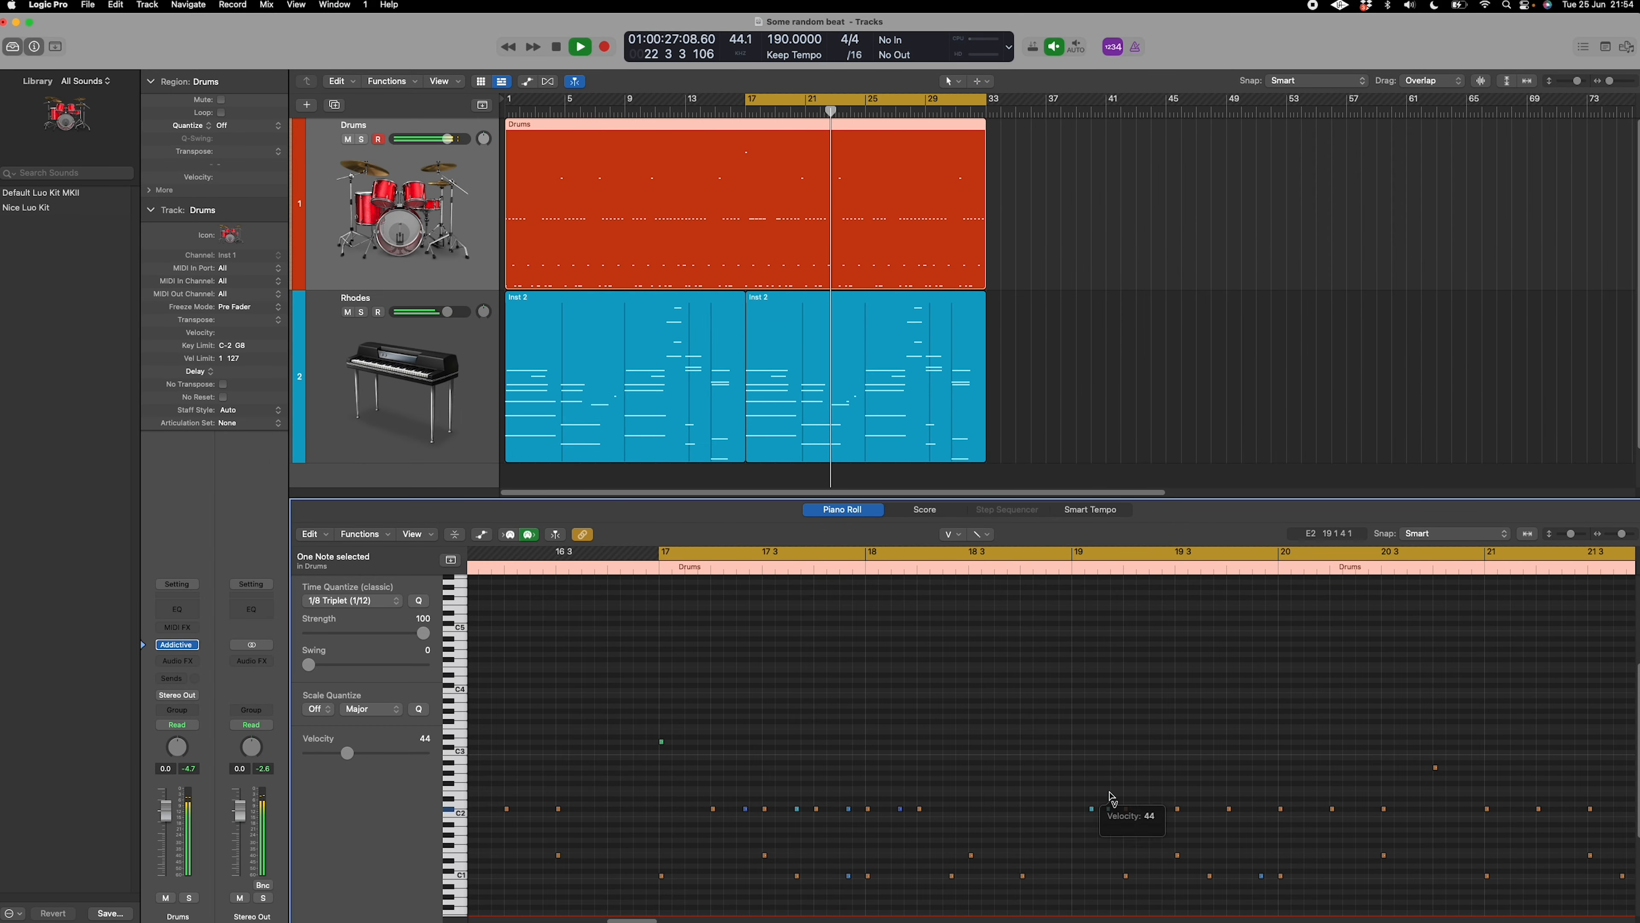
key("t")
key("t")
left_click_drag(1092, 812, 1077, 812)
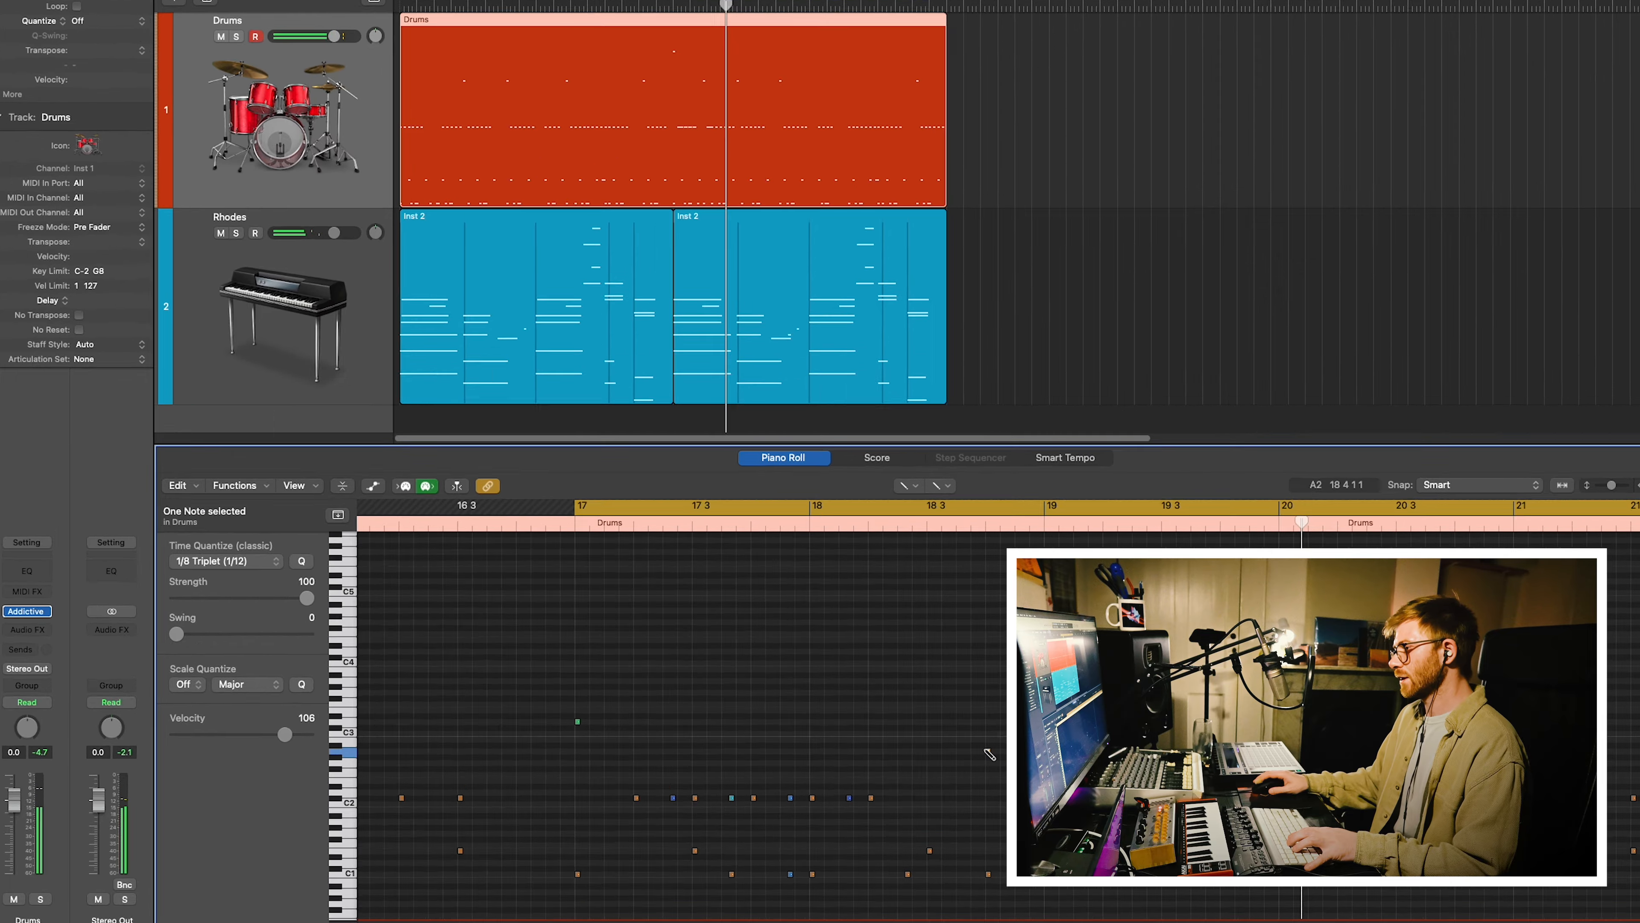
Add an A#2 drum note with velocity 106 at beat 4 of bar 18, in line with the kick.
left_click(1020, 764)
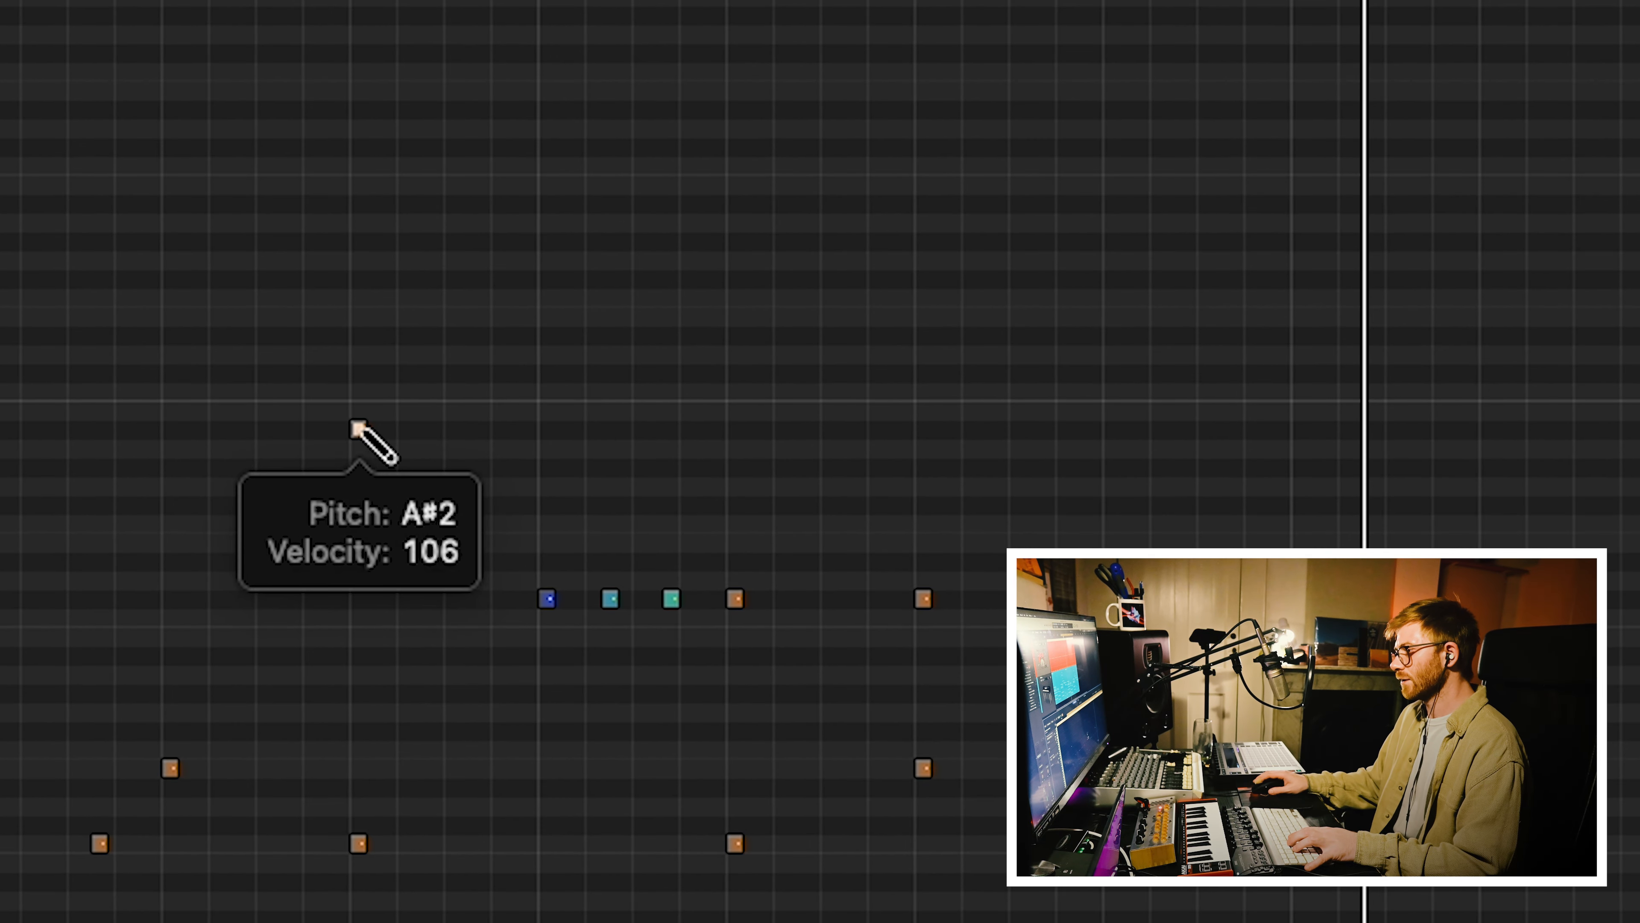
mouse_move(353, 423)
left_mouse_down()
mouse_move(362, 539)
mouse_move(363, 437)
left_mouse_up()
left_click(355, 425)
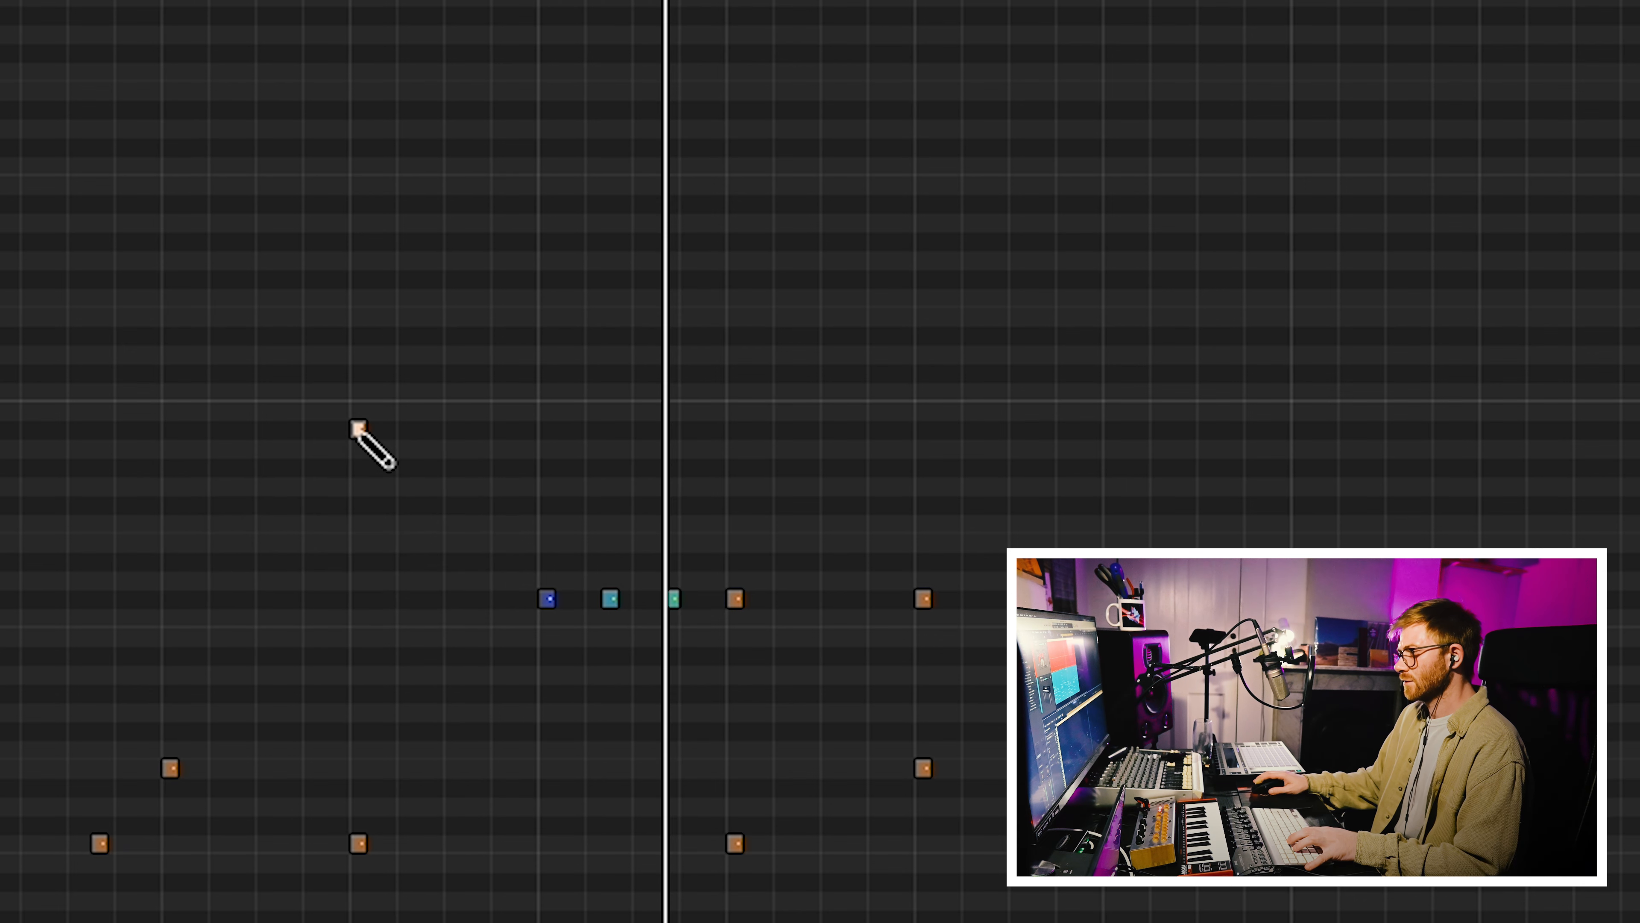
left_click(359, 432)
left_click_drag(359, 435, 356, 454)
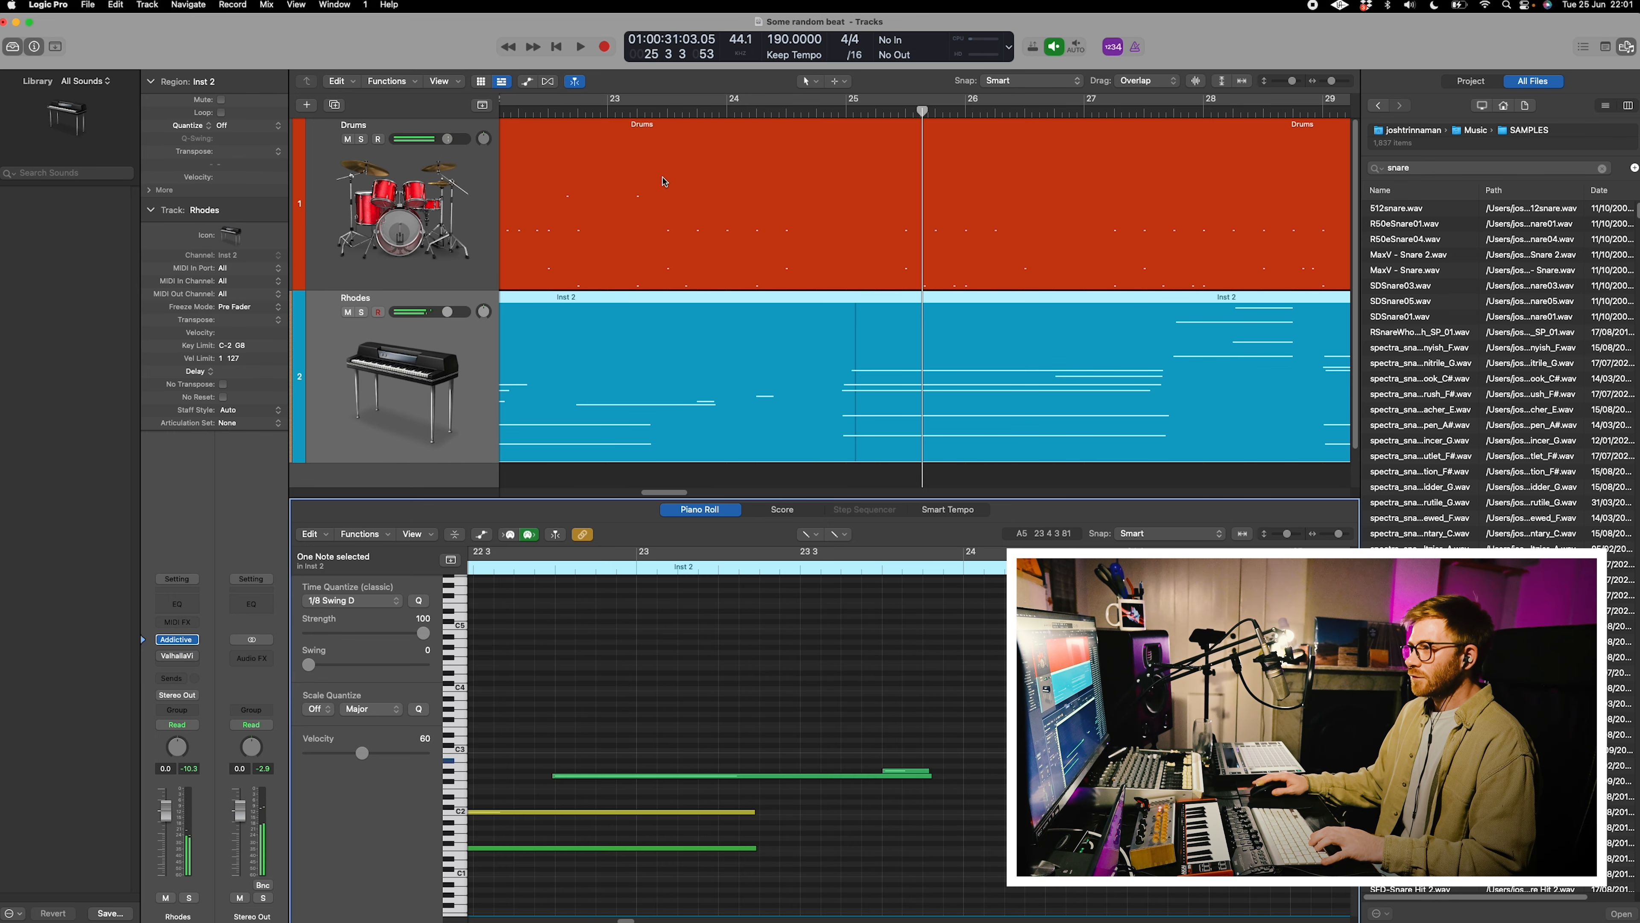
Place the playhead near the end of bar 22 and audition snare samples from the SAMPLES folder.
left_click(572, 111)
left_click(1388, 290)
scroll(1388, 291, "down", 10)
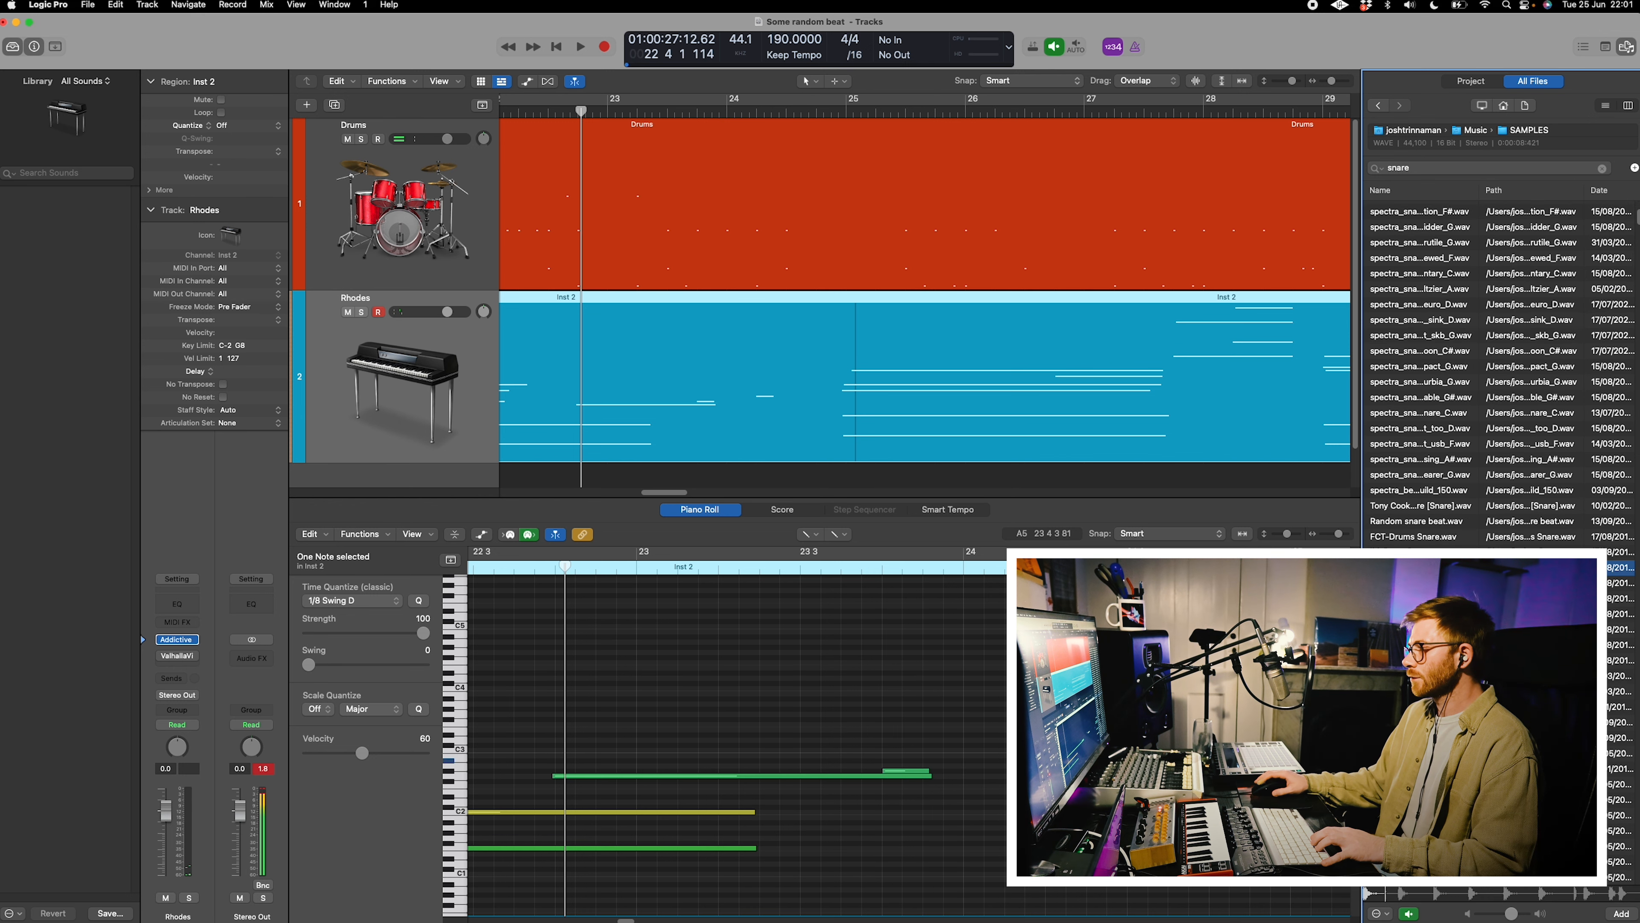
scroll(1431, 600, "down", 10)
left_click(1430, 601)
scroll(1429, 582, "down", 6)
left_click(1445, 387)
left_click(1440, 519)
scroll(1440, 524, "down", 2)
scroll(1440, 511, "down", 5)
scroll(1440, 511, "down", 5)
Clear the editor area below the tracks and audition further snares, from SFD-Snare and Crazy Snare to the dt02 samples.
key("x")
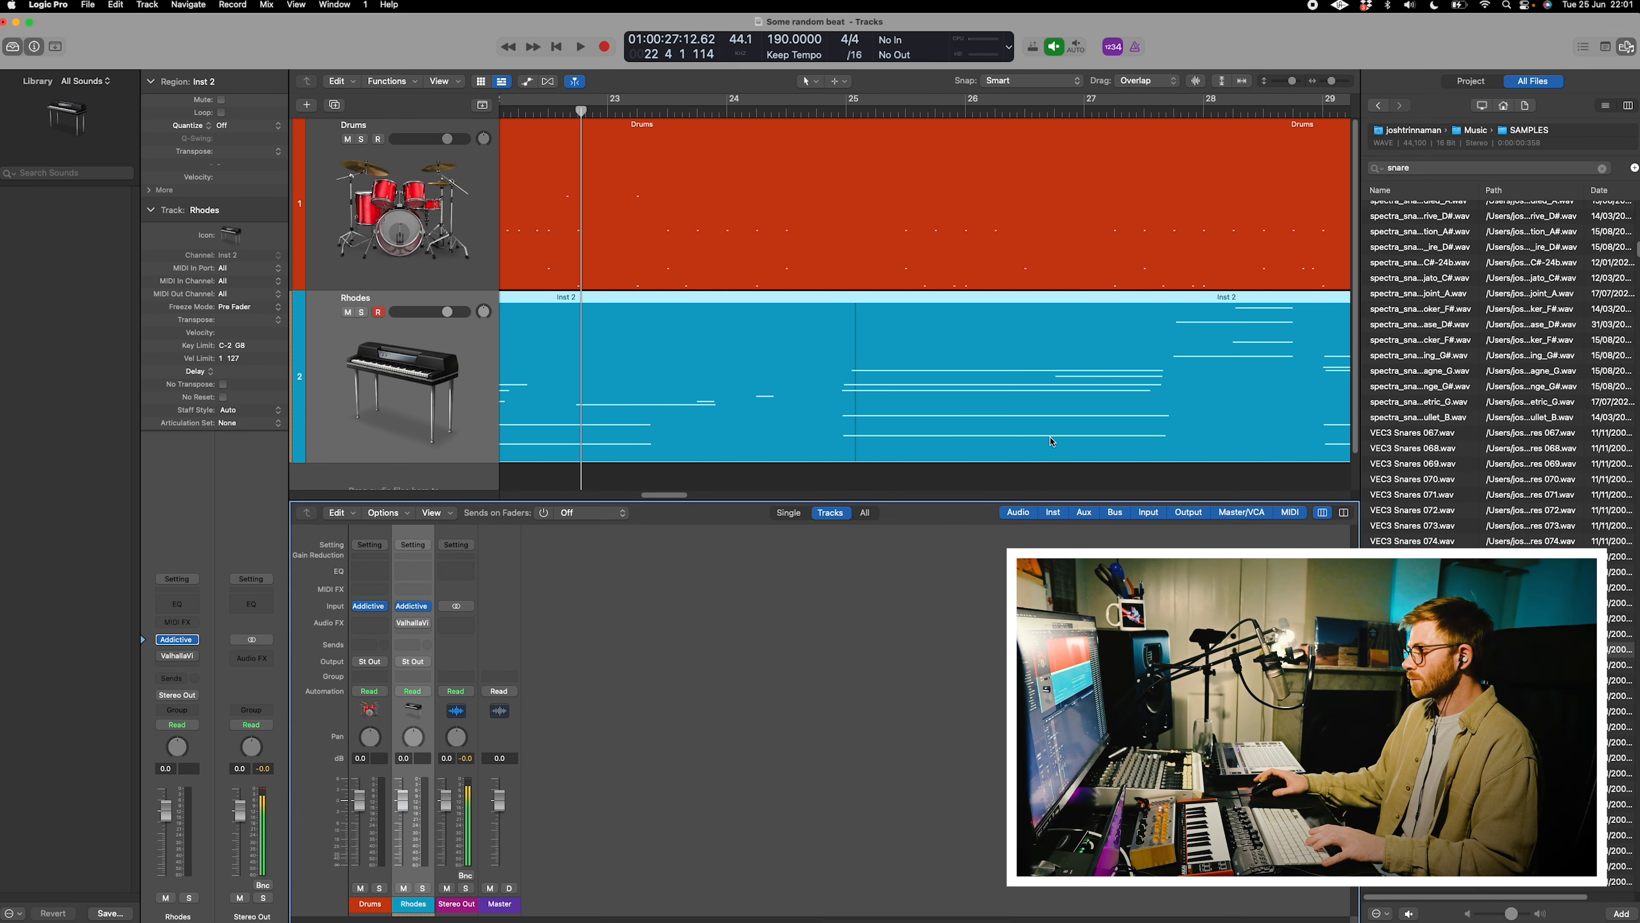
left_click(1424, 425)
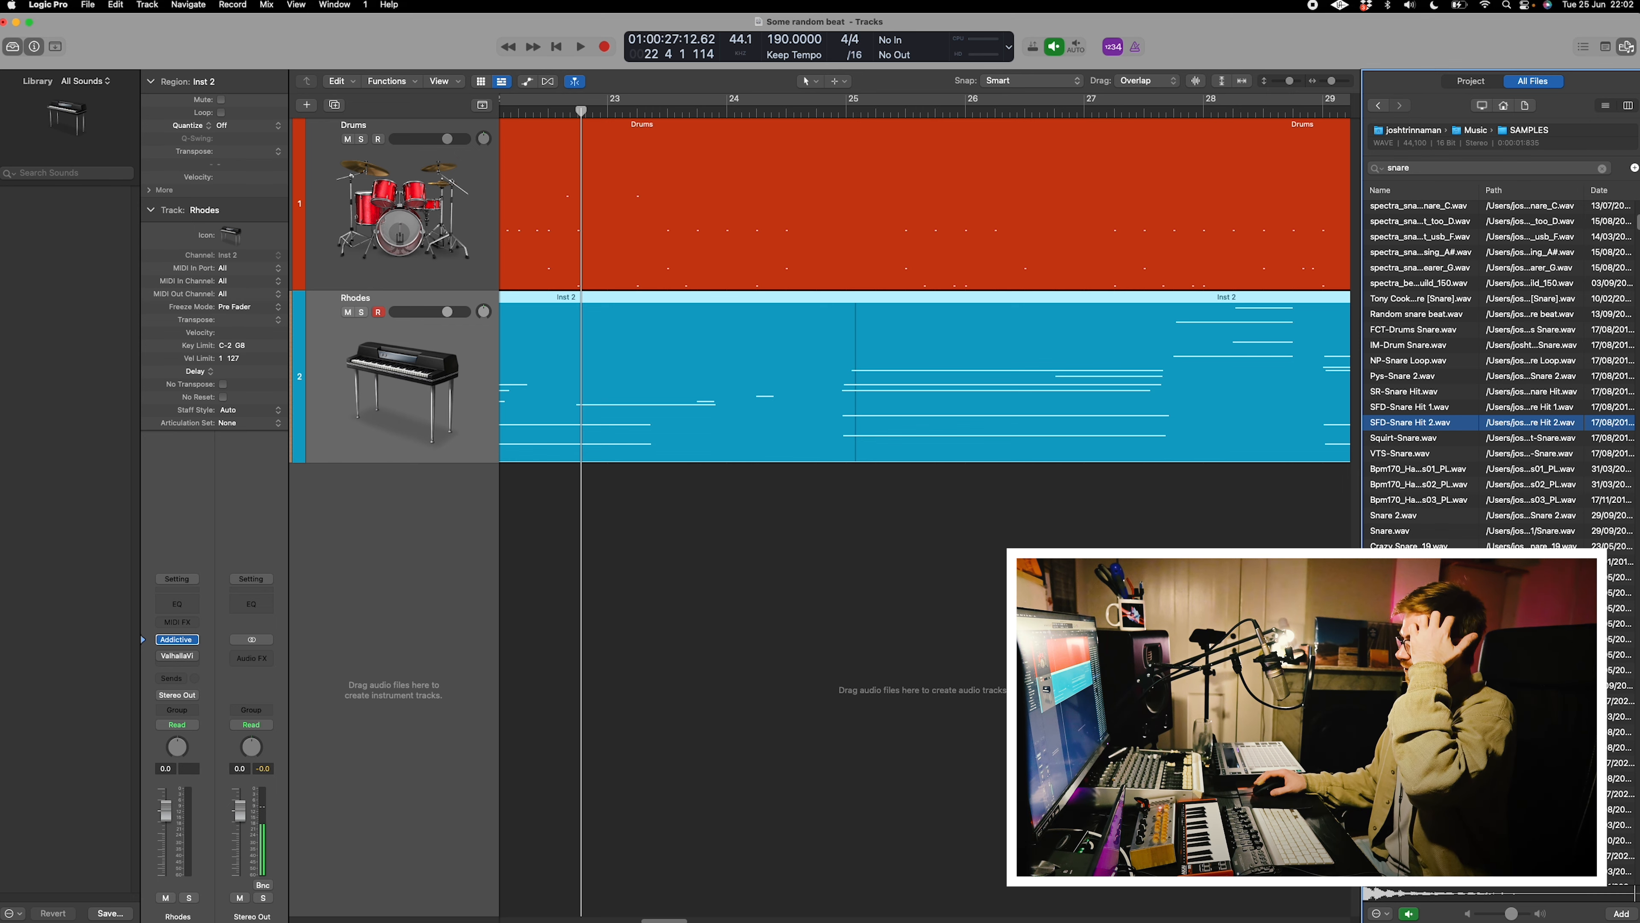
left_click(1424, 561)
scroll(1424, 581, "down", 15)
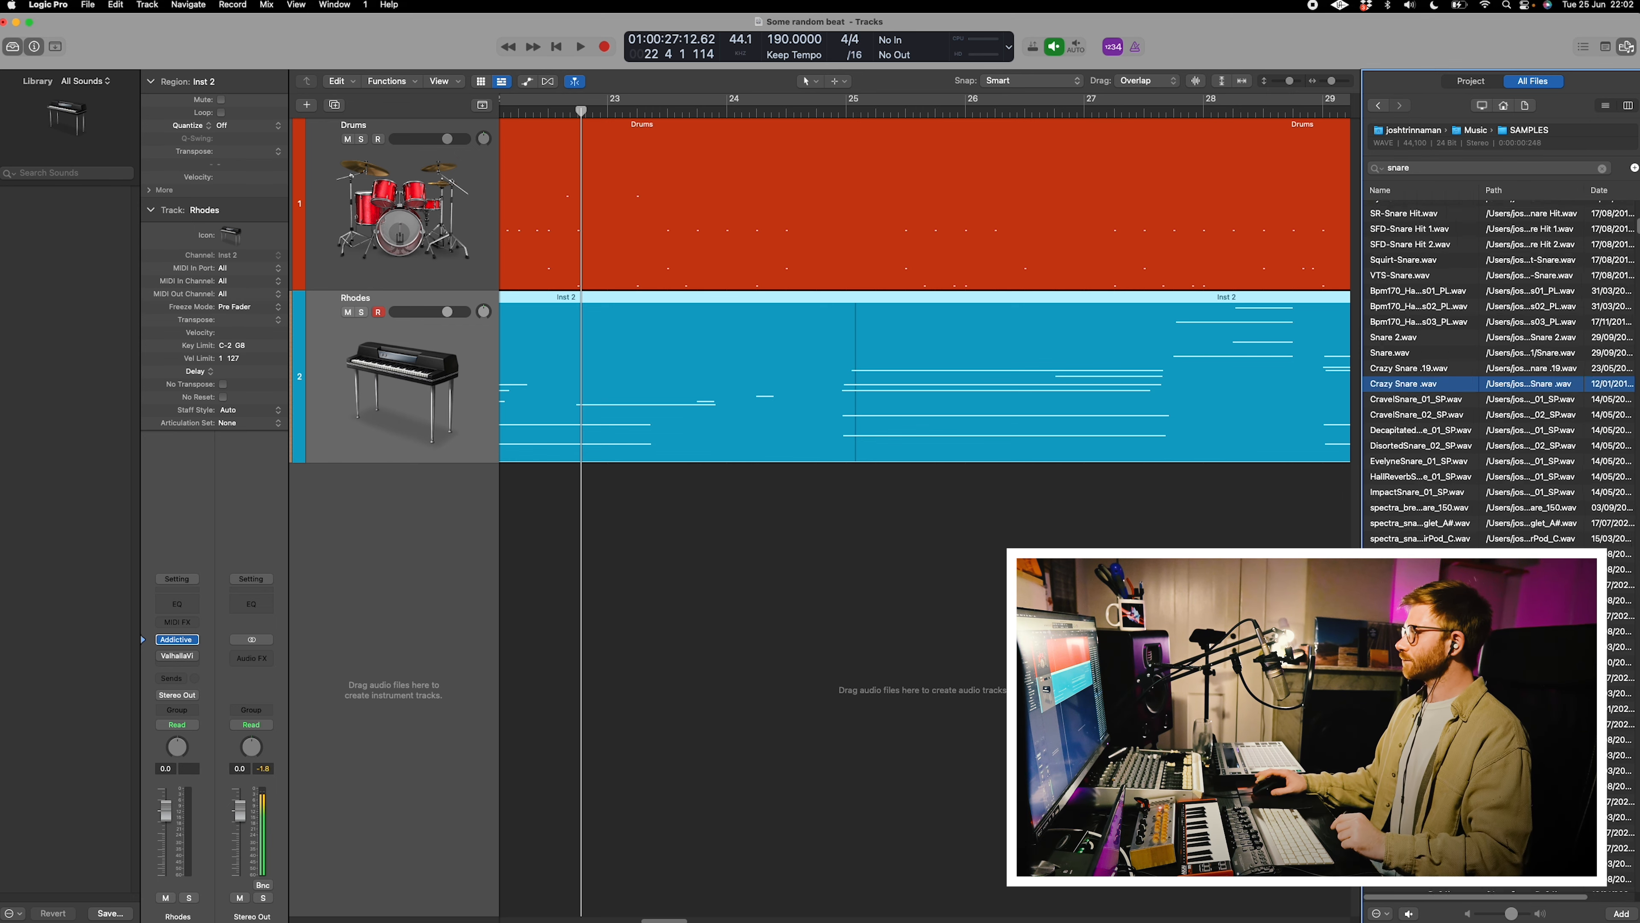
left_click(1424, 755)
scroll(1423, 757, "down", 8)
left_click(1424, 759)
scroll(1424, 759, "down", 5)
scroll(1424, 759, "down", 10)
left_click(1424, 759)
left_click(1424, 759)
scroll(1424, 759, "down", 5)
left_click(1424, 758)
scroll(1424, 759, "down", 5)
left_click(1424, 760)
scroll(1424, 759, "down", 5)
scroll(1424, 759, "down", 10)
left_click(1424, 759)
scroll(1424, 759, "down", 5)
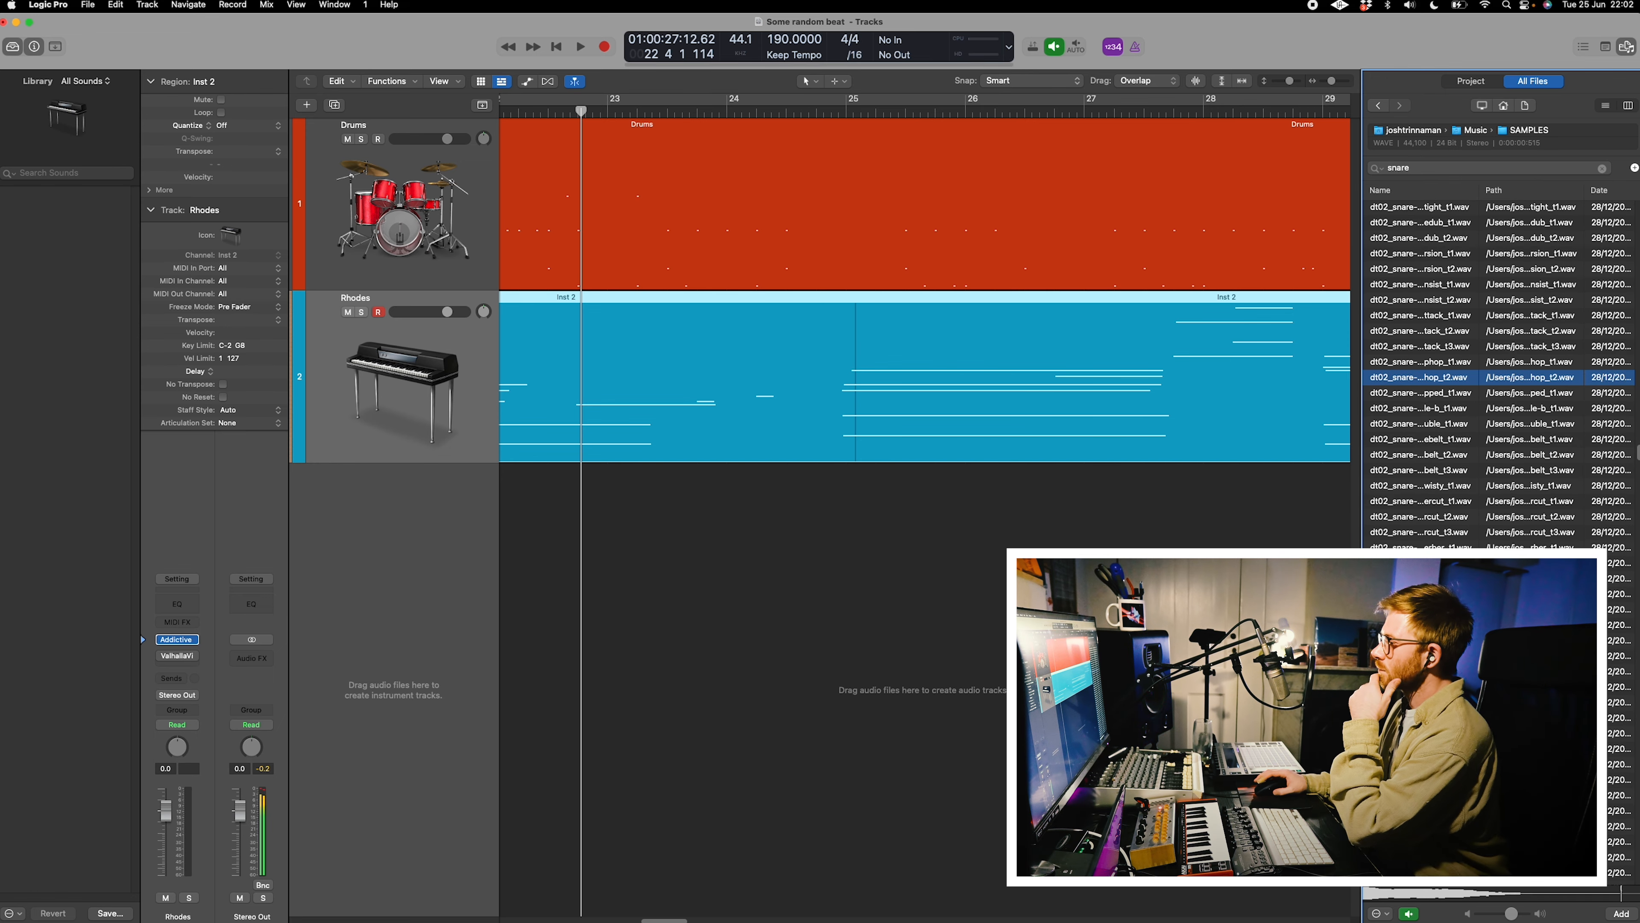
Audition the remaining dt02 snares and the drum machine snares, including the MaxV and TR-808 samples.
left_click(1423, 750)
scroll(1424, 751, "down", 10)
left_click(1424, 755)
scroll(1424, 755, "down", 10)
left_click(1424, 753)
scroll(1424, 754, "down", 10)
left_click(1424, 754)
scroll(1424, 754, "down", 10)
left_click(1424, 755)
scroll(1424, 755, "down", 10)
left_click(1424, 760)
scroll(1424, 756, "down", 10)
left_click(1424, 754)
scroll(1424, 753, "down", 15)
scroll(1424, 753, "down", 10)
left_click(1424, 750)
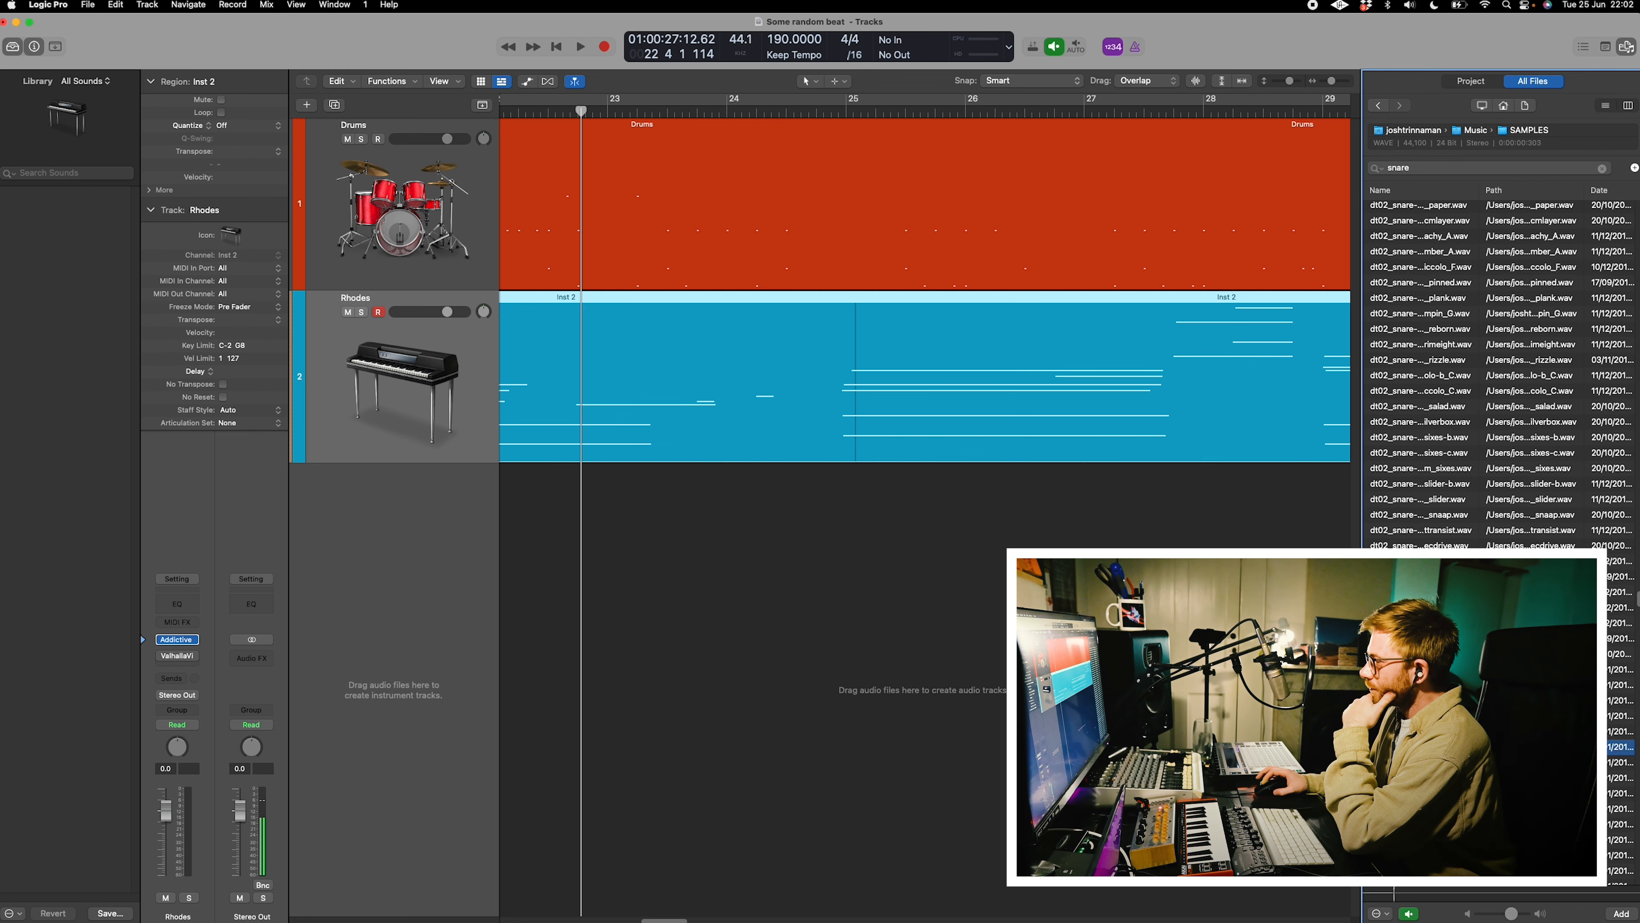
scroll(1424, 749, "down", 10)
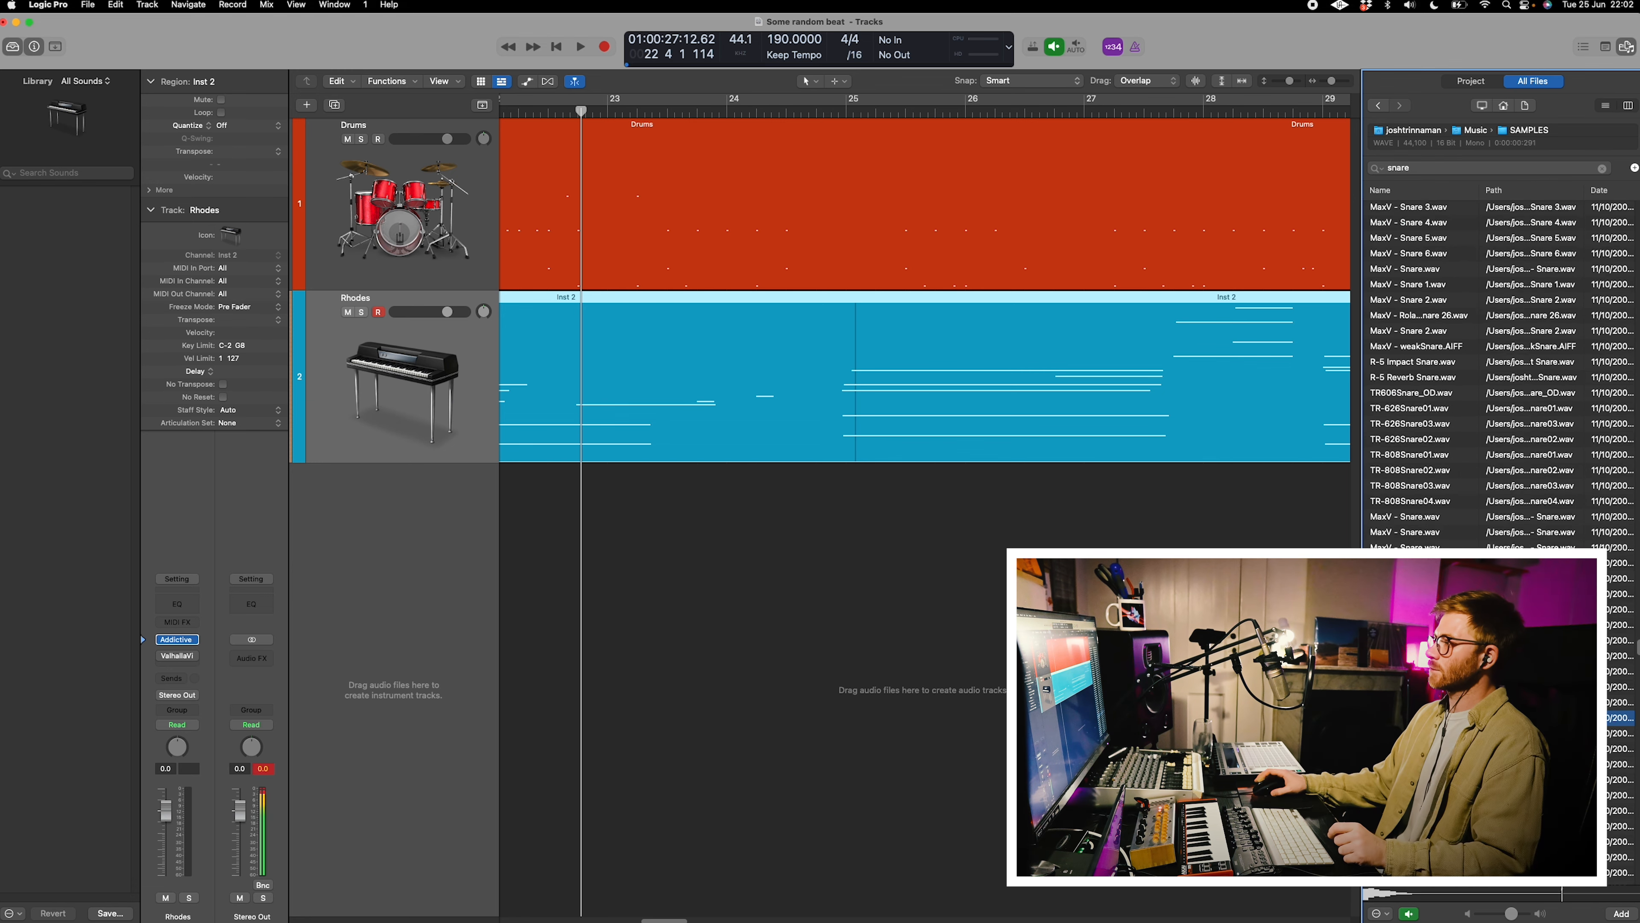
scroll(1424, 753, "down", 5)
left_click(1424, 753)
scroll(1424, 754, "down", 10)
left_click(1424, 753)
scroll(1424, 753, "down", 5)
left_click(1424, 753)
scroll(1424, 753, "down", 10)
Place RY30Snare05.wav on a new audio track below the Rhodes, show the region's extra parameters and reverse it.
left_click(1424, 508)
left_click_drag(1424, 508, 816, 647)
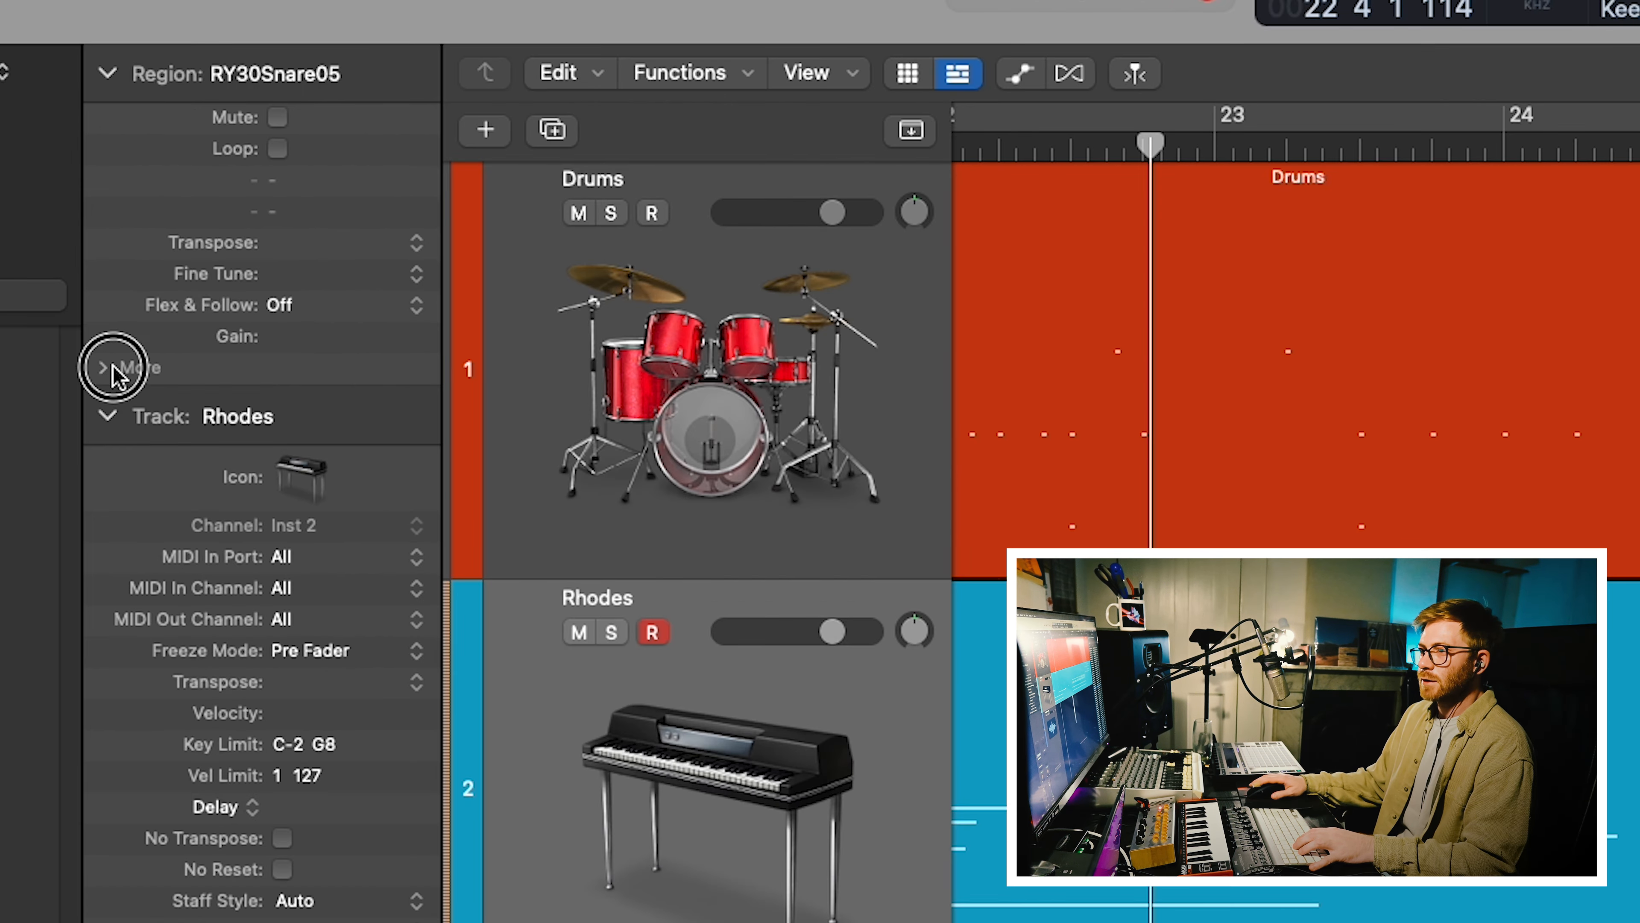
left_click(103, 367)
left_click(898, 531)
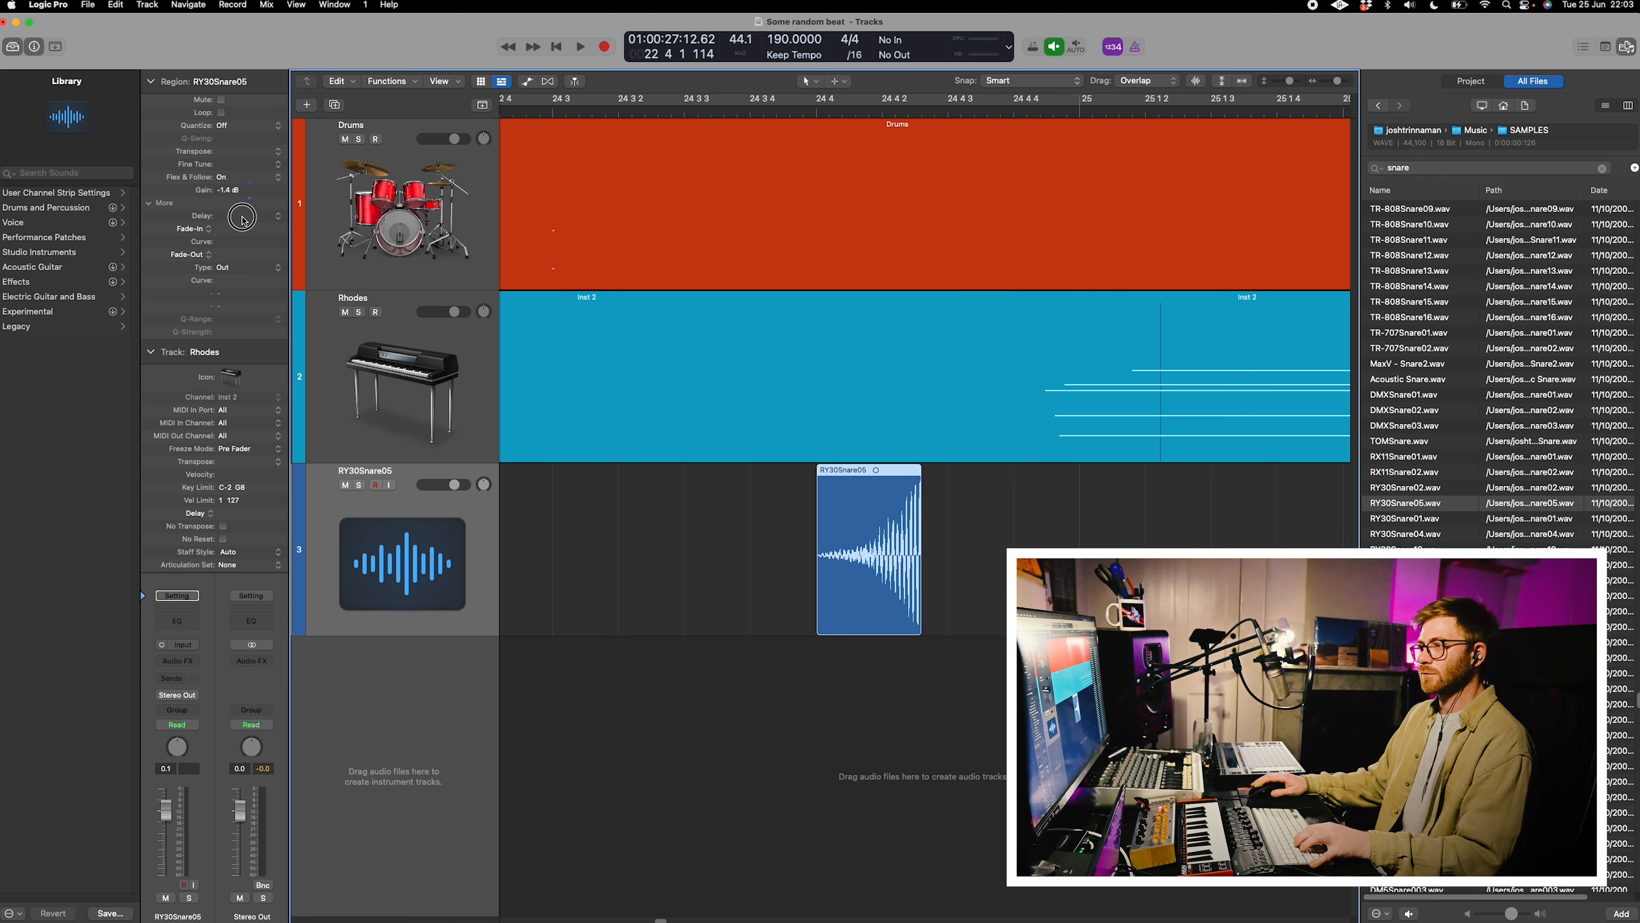
Enable Flex on the RY30Snare05 track with the Polyphonic mode.
key("super+f")
left_click(418, 506)
left_click(468, 504)
left_click(405, 486)
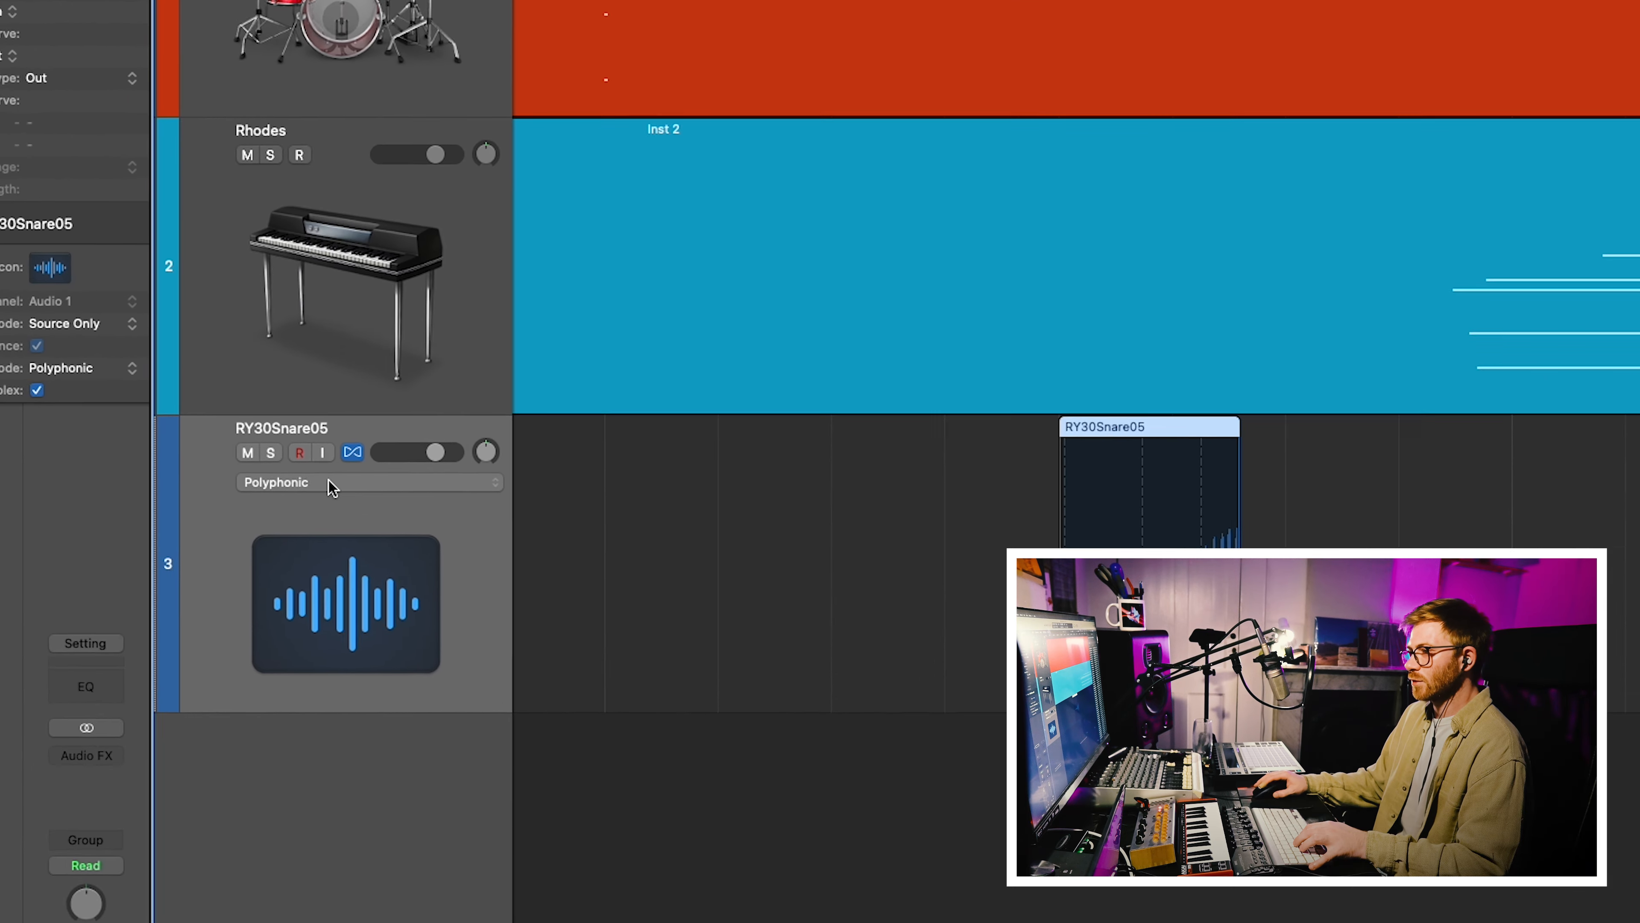
Keep the Polyphonic Flex mode on the snare track and time-stretch the RY30Snare05 region to span 24 4 1 1 up to bar 25.
left_click(381, 502)
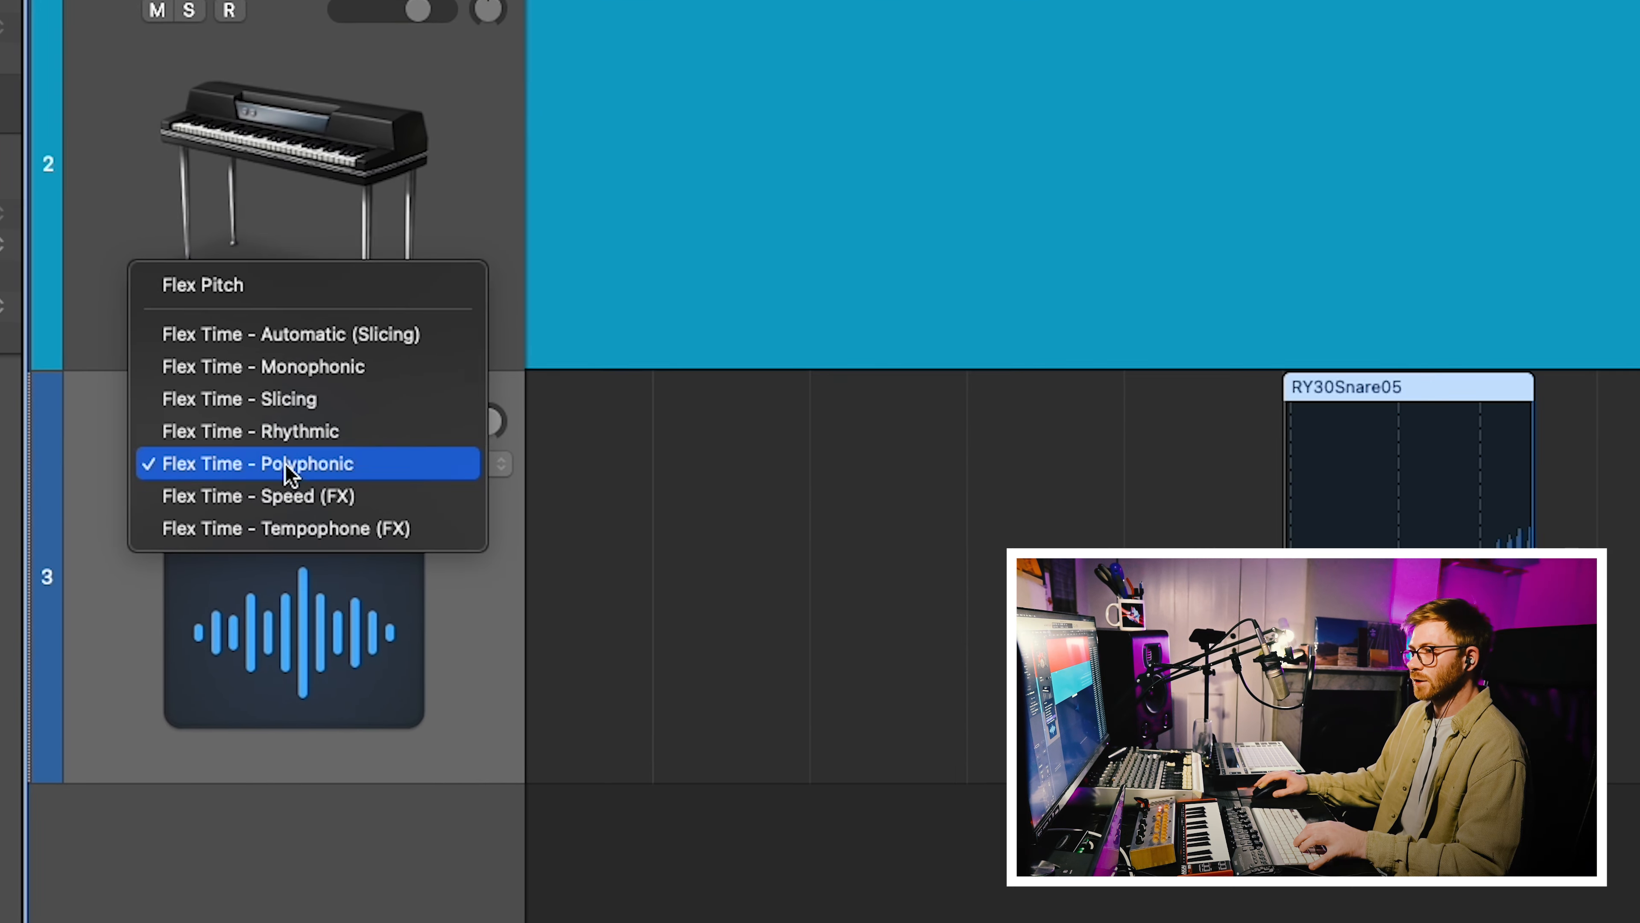
left_click(258, 454)
scroll(1401, 239, "down", 5)
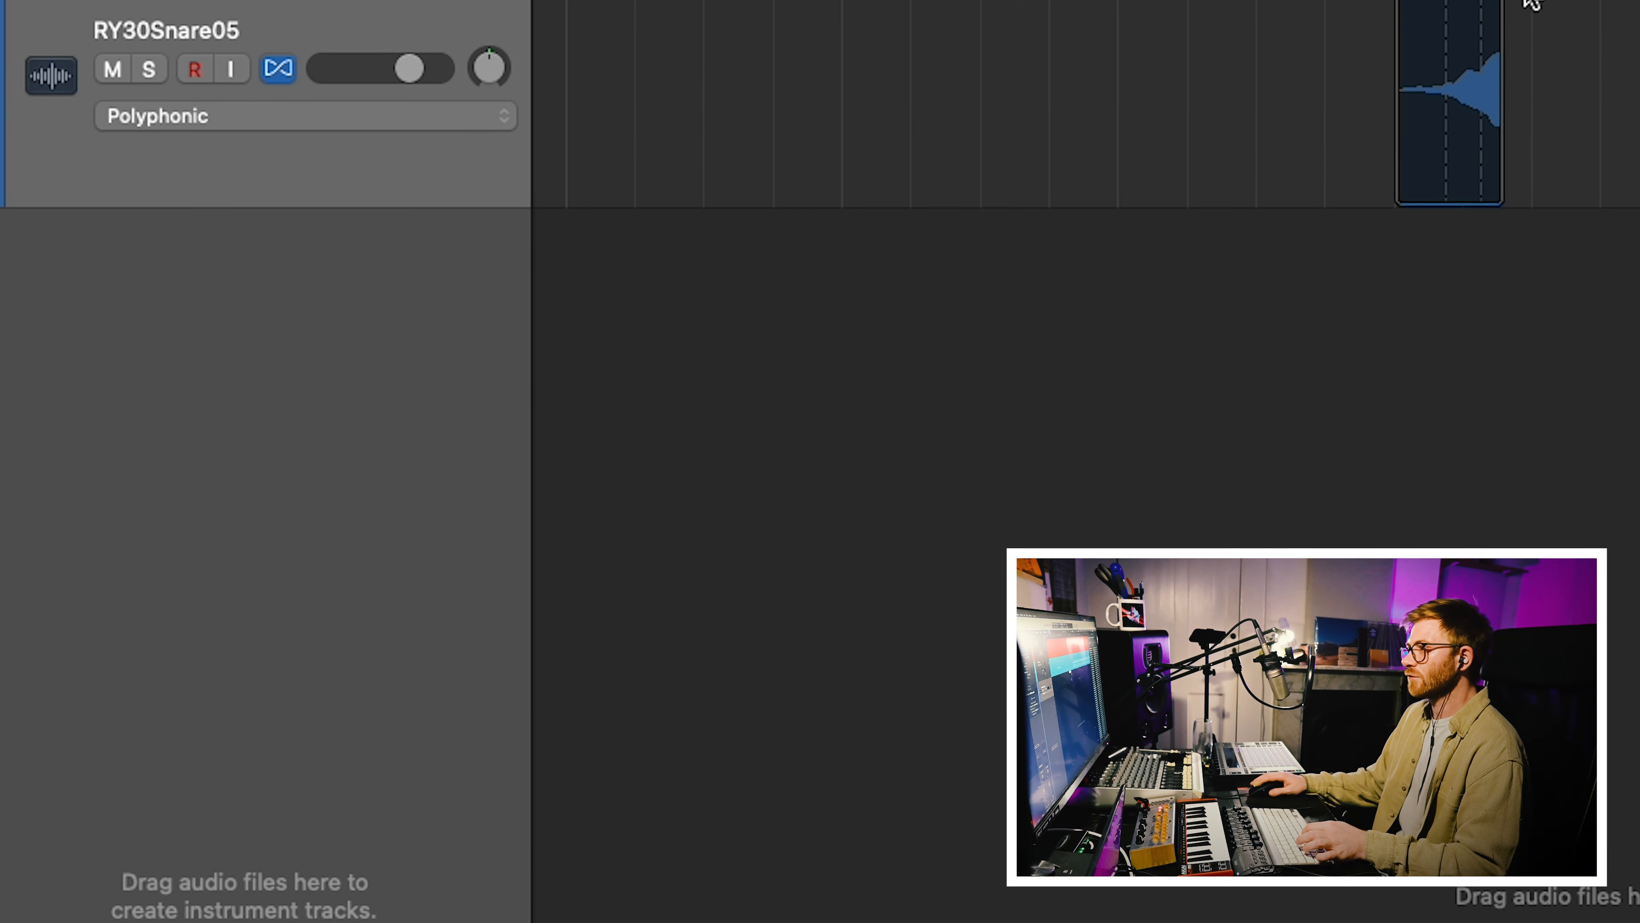
left_click_drag(1325, 63, 626, 604)
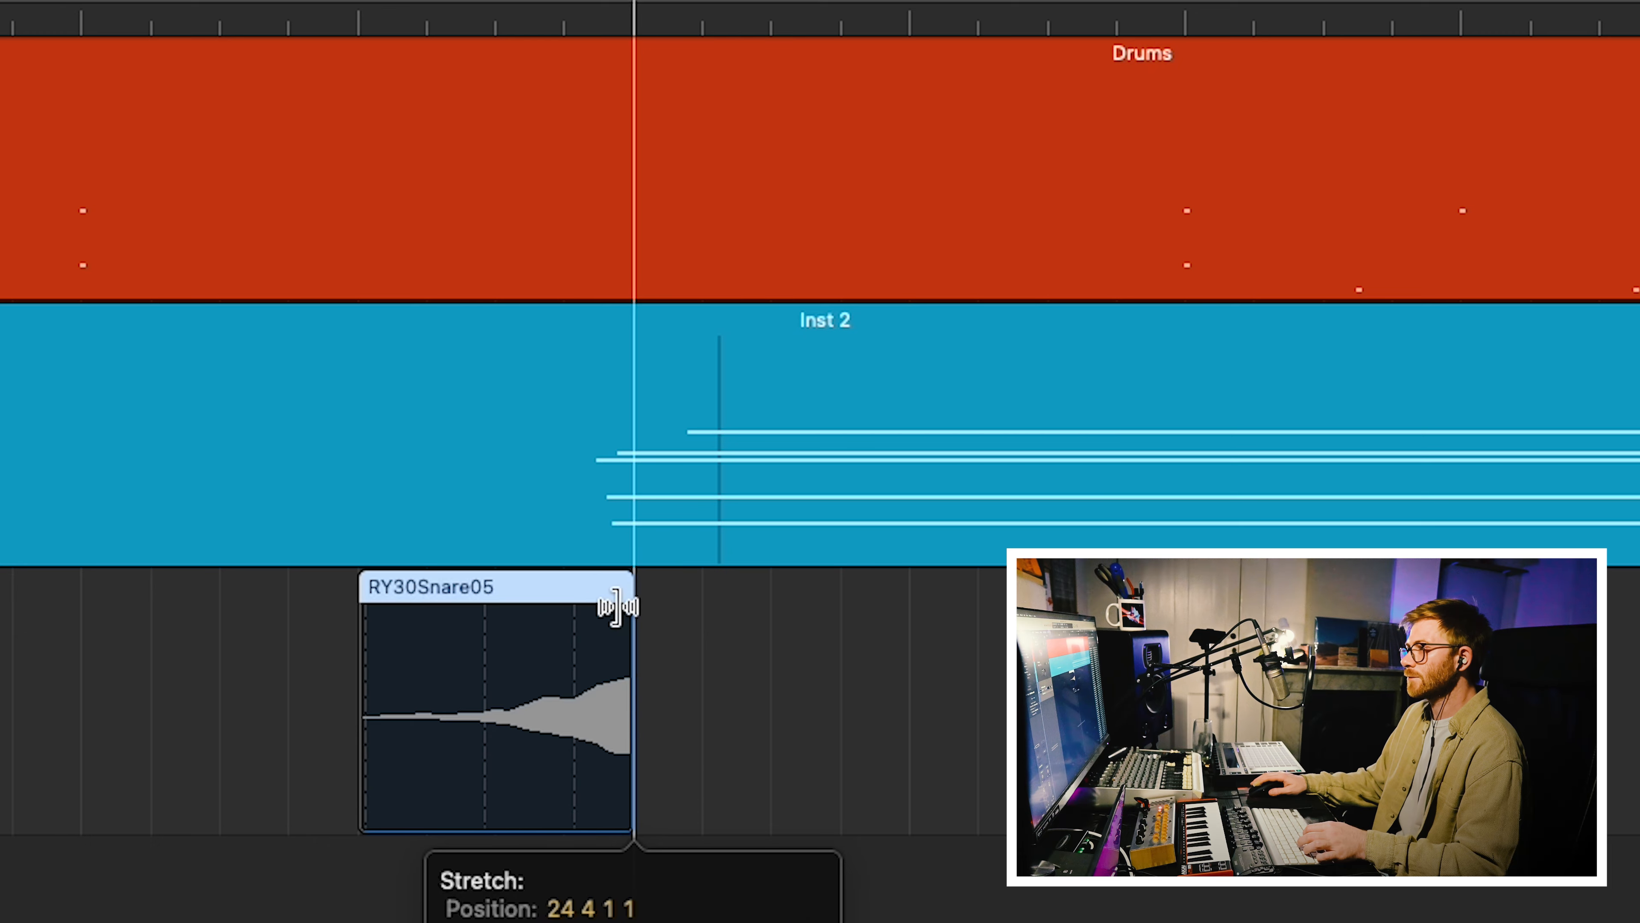
Play the arrangement from around bar 24 to hear the stretched reversed snare against the drums and Rhodes.
scroll(807, 752, "down", 5)
scroll(808, 751, "down", 3)
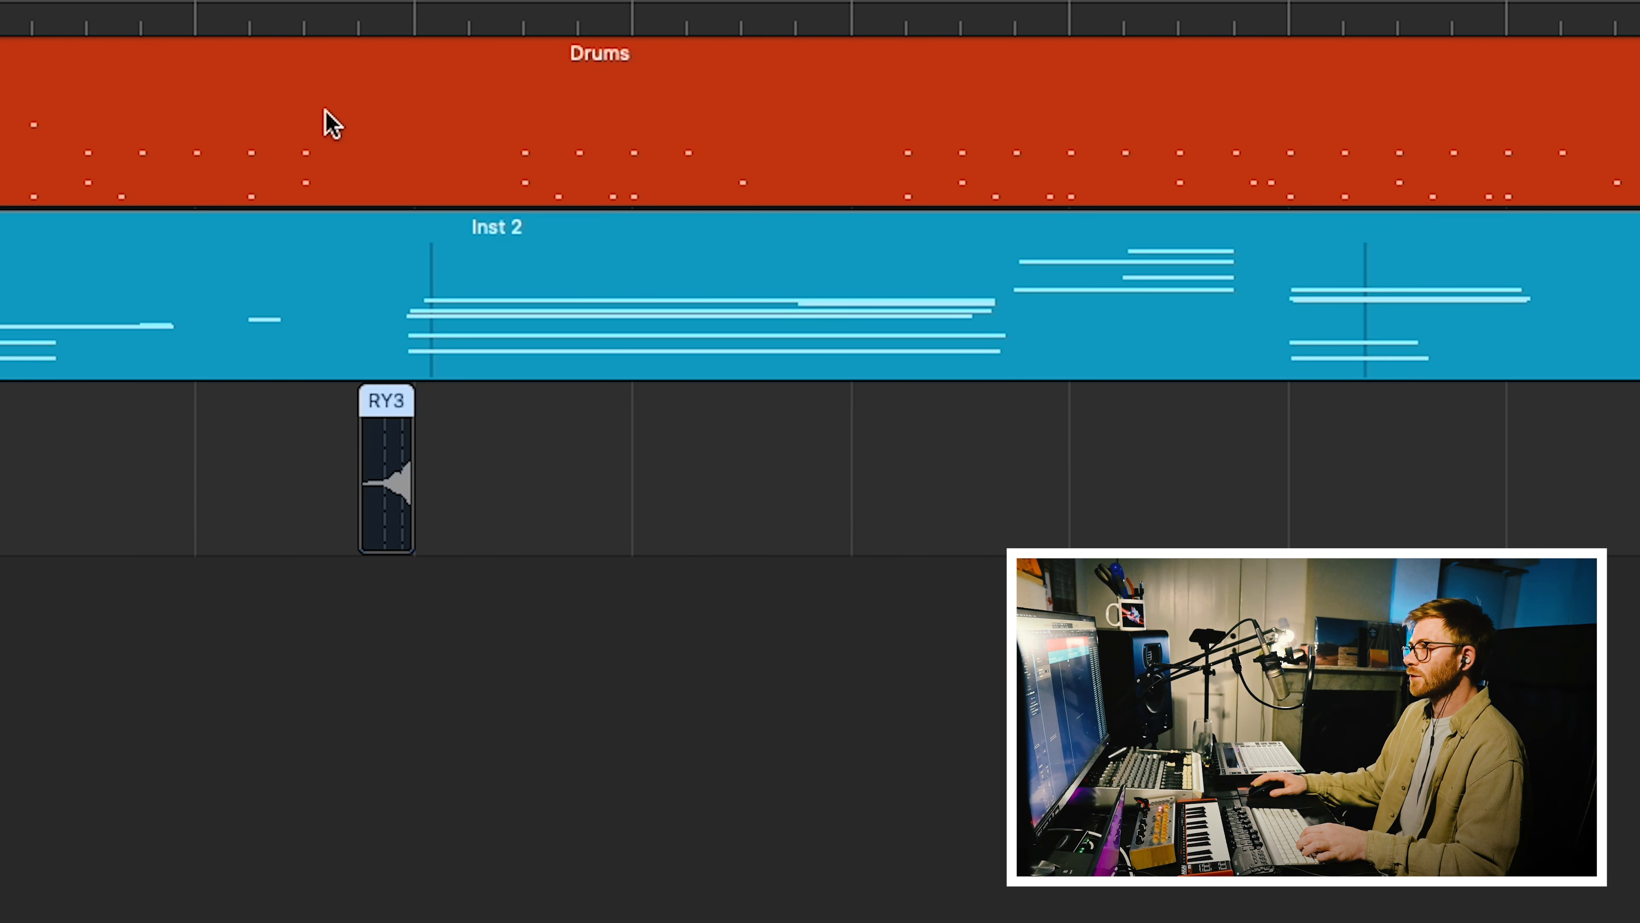
left_click(194, 13)
key("space")
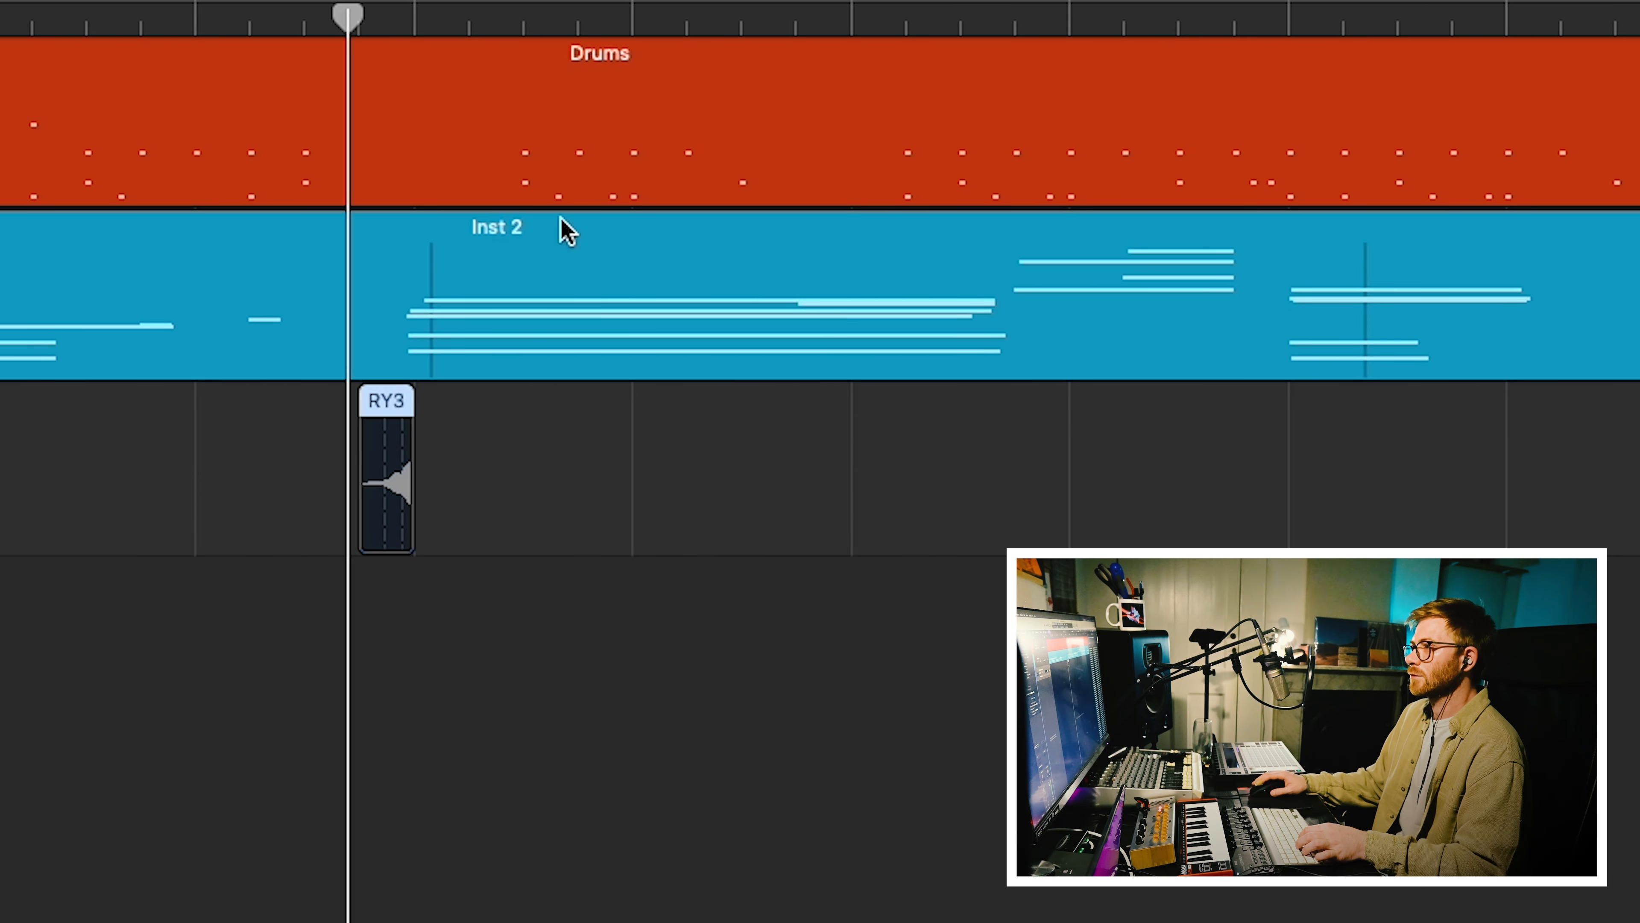
left_click(2, 14)
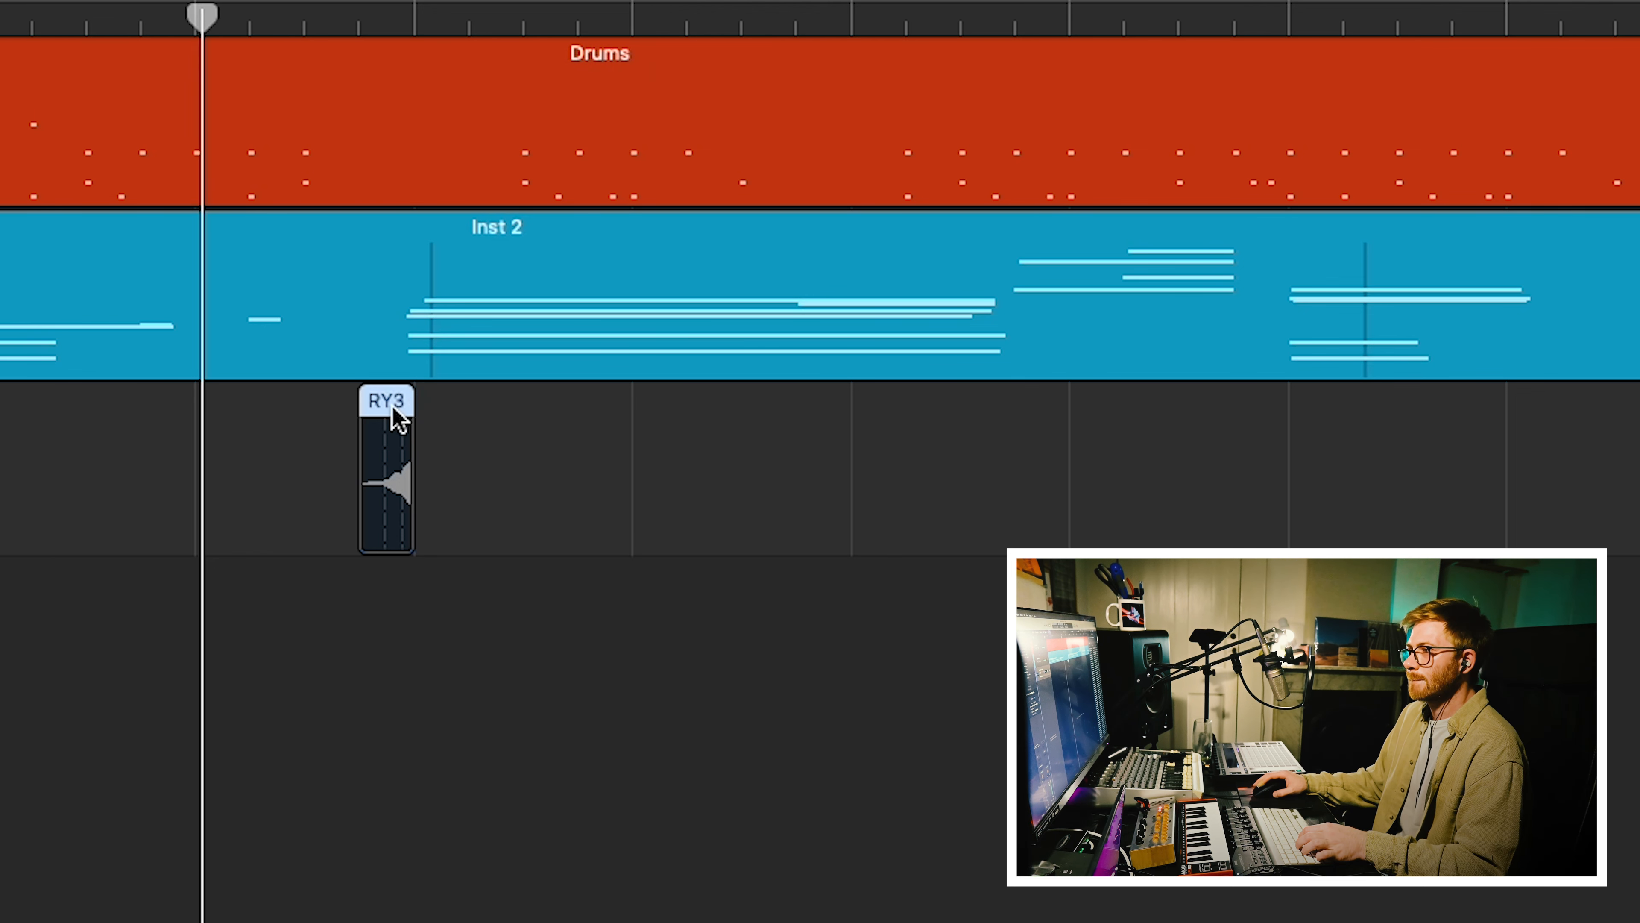
Stretch the reversed snare's end to beat 3 of bar 25, trimming its start to bar 25 with a curved fade-in across it.
left_click_drag(411, 401, 520, 406)
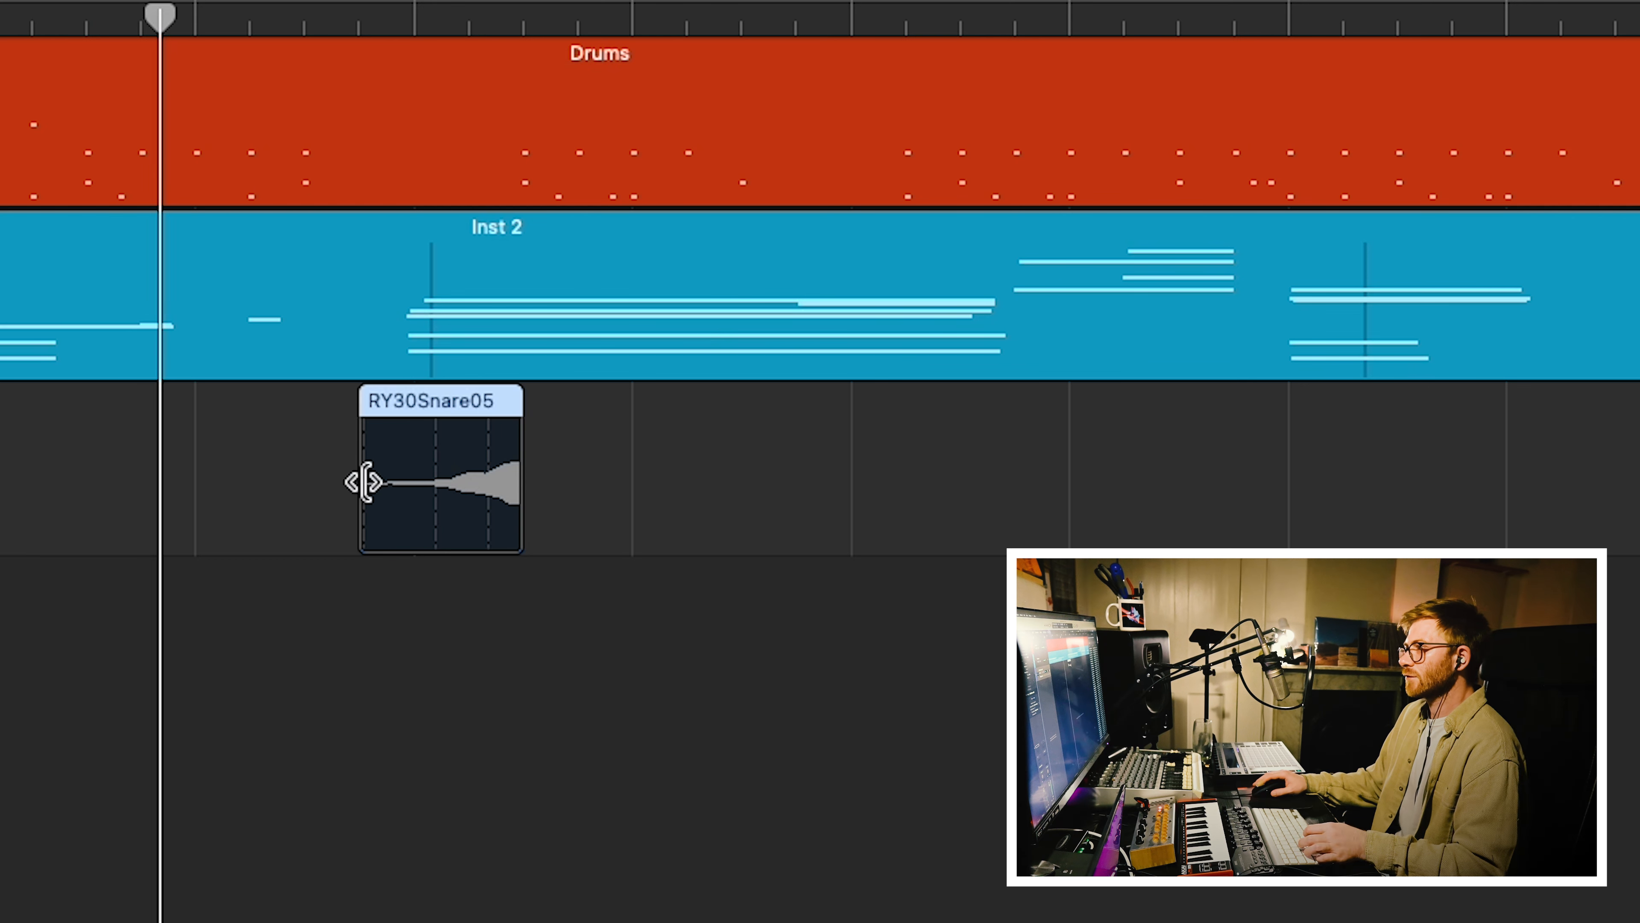
left_click(362, 515)
left_click_drag(362, 513, 520, 509)
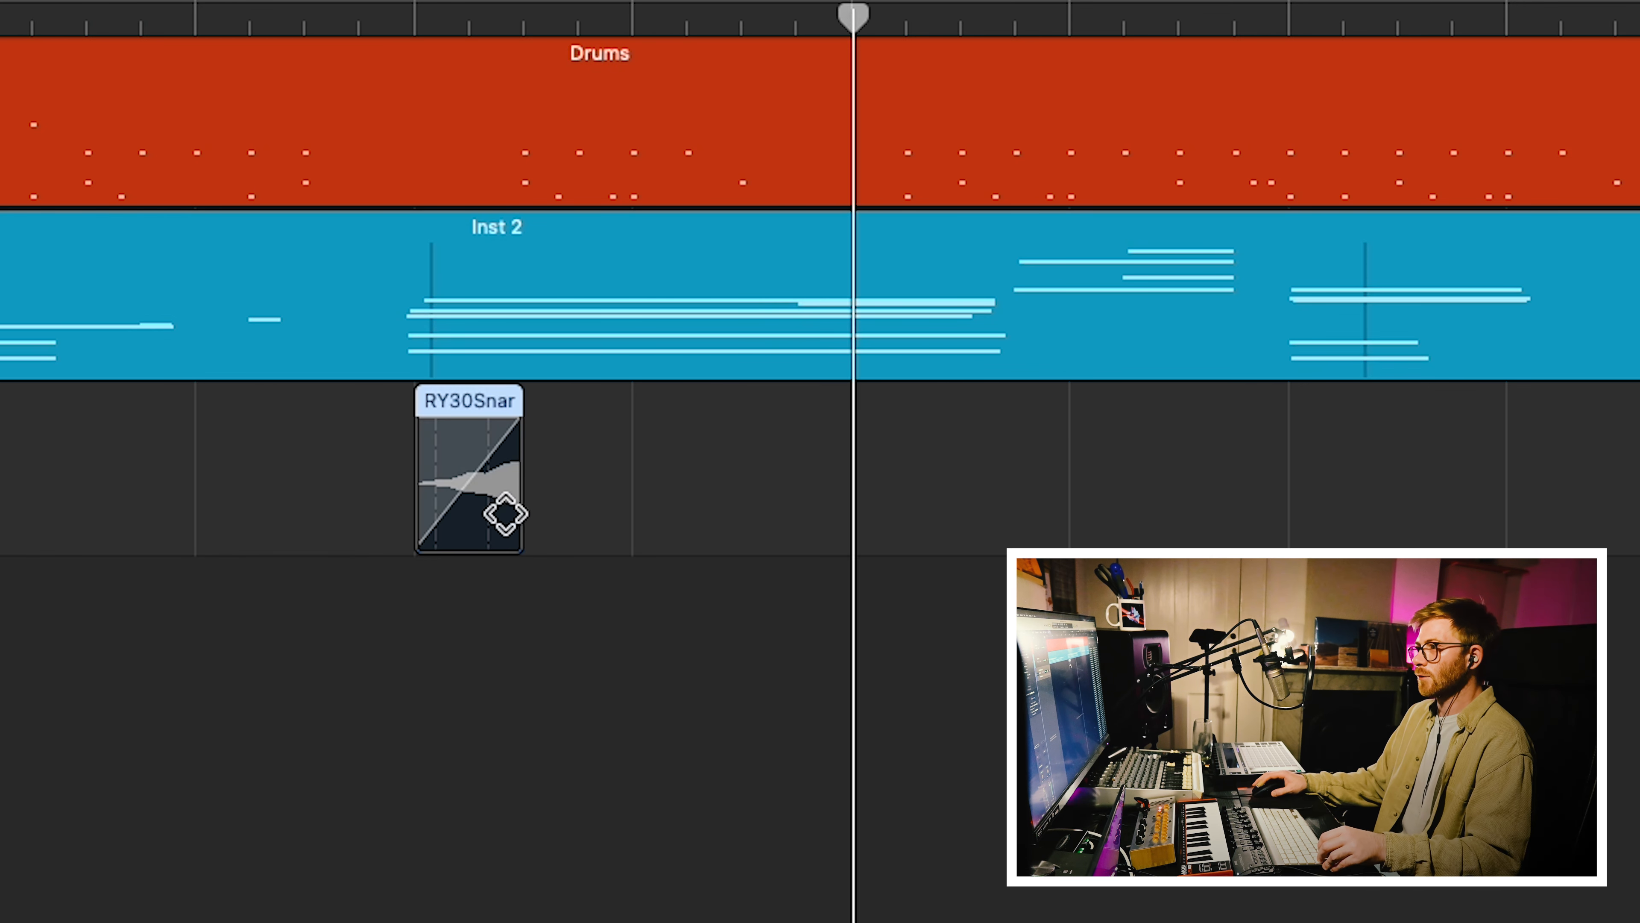
left_click(586, 535)
Replay the passage leading into bar 25 to check the faded reversed snare with the Rhodes chord.
left_click(171, 3)
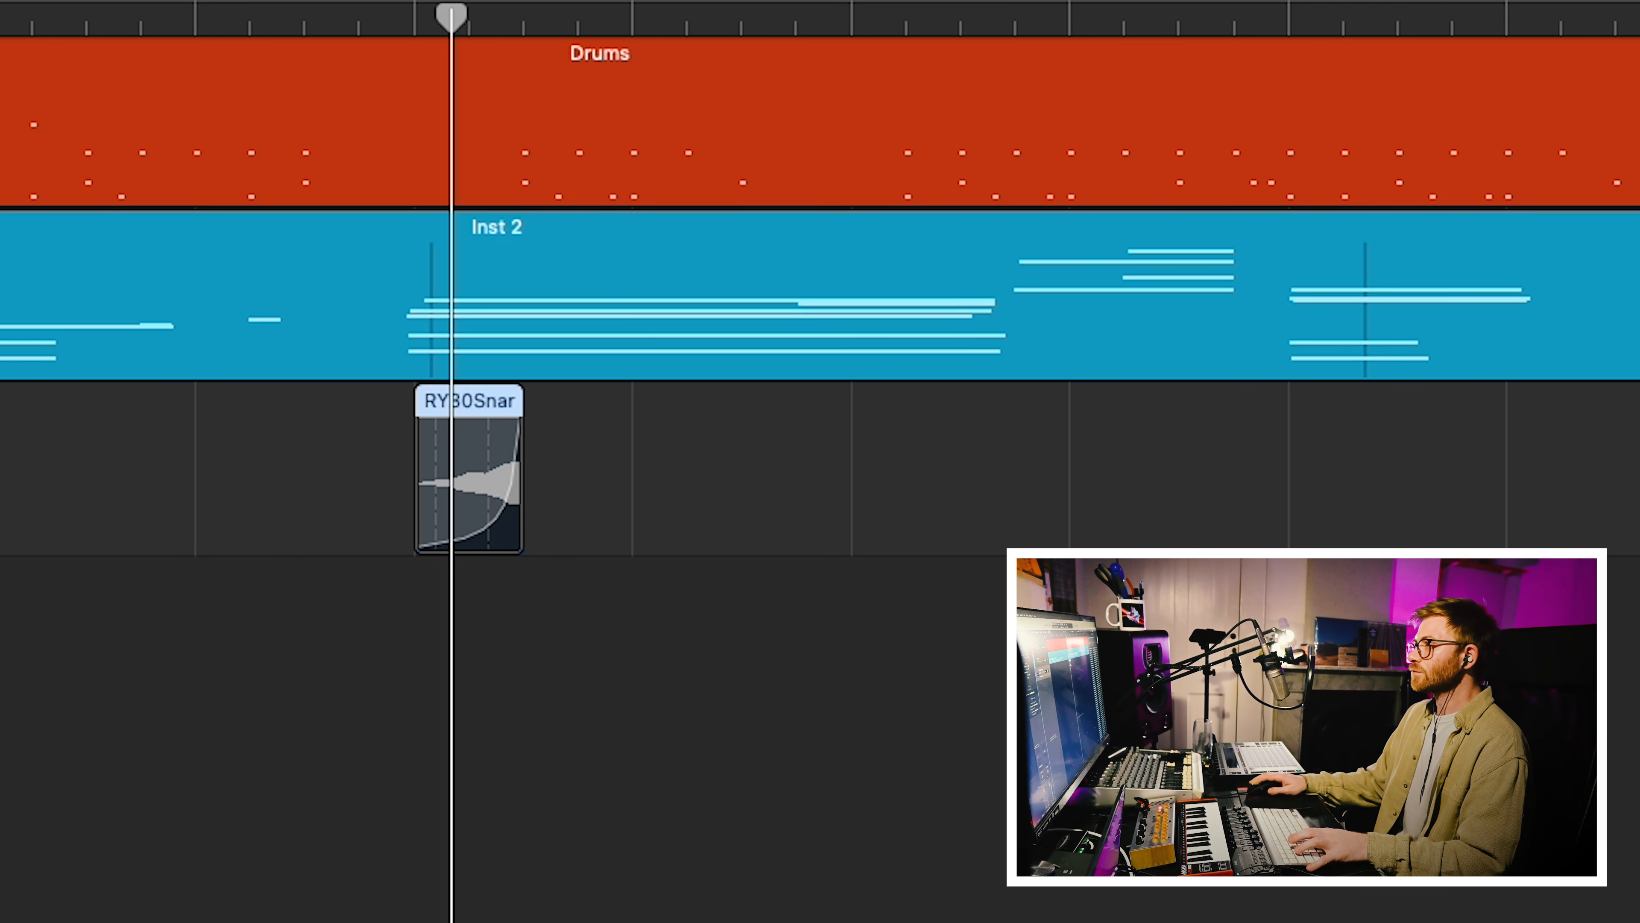
left_click(87, 9)
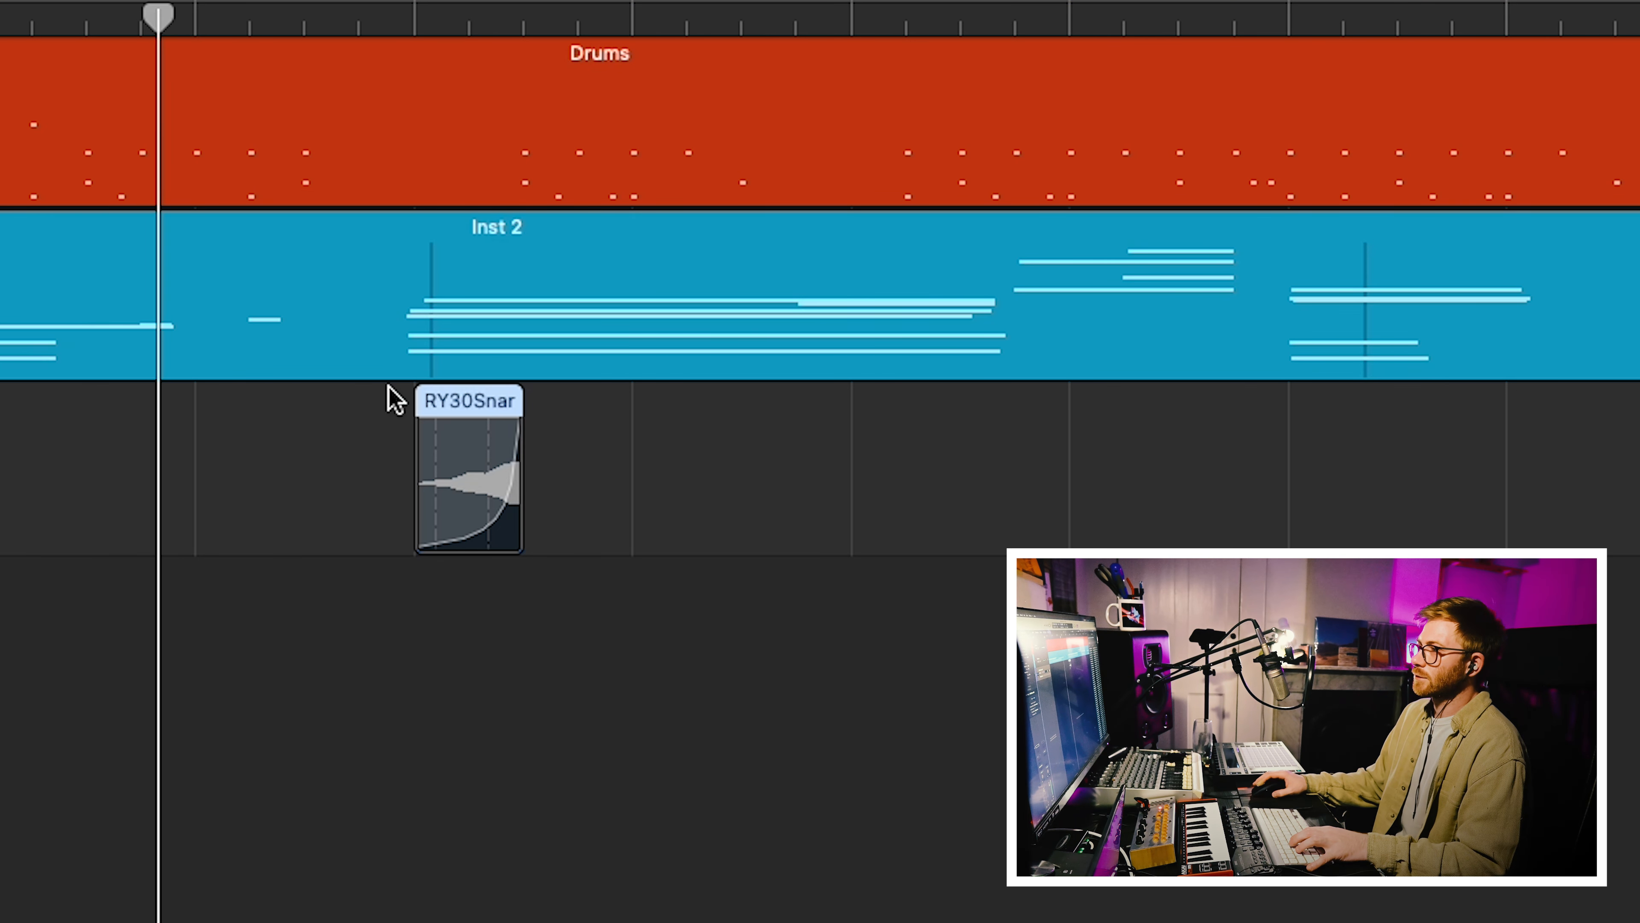
left_click(496, 343)
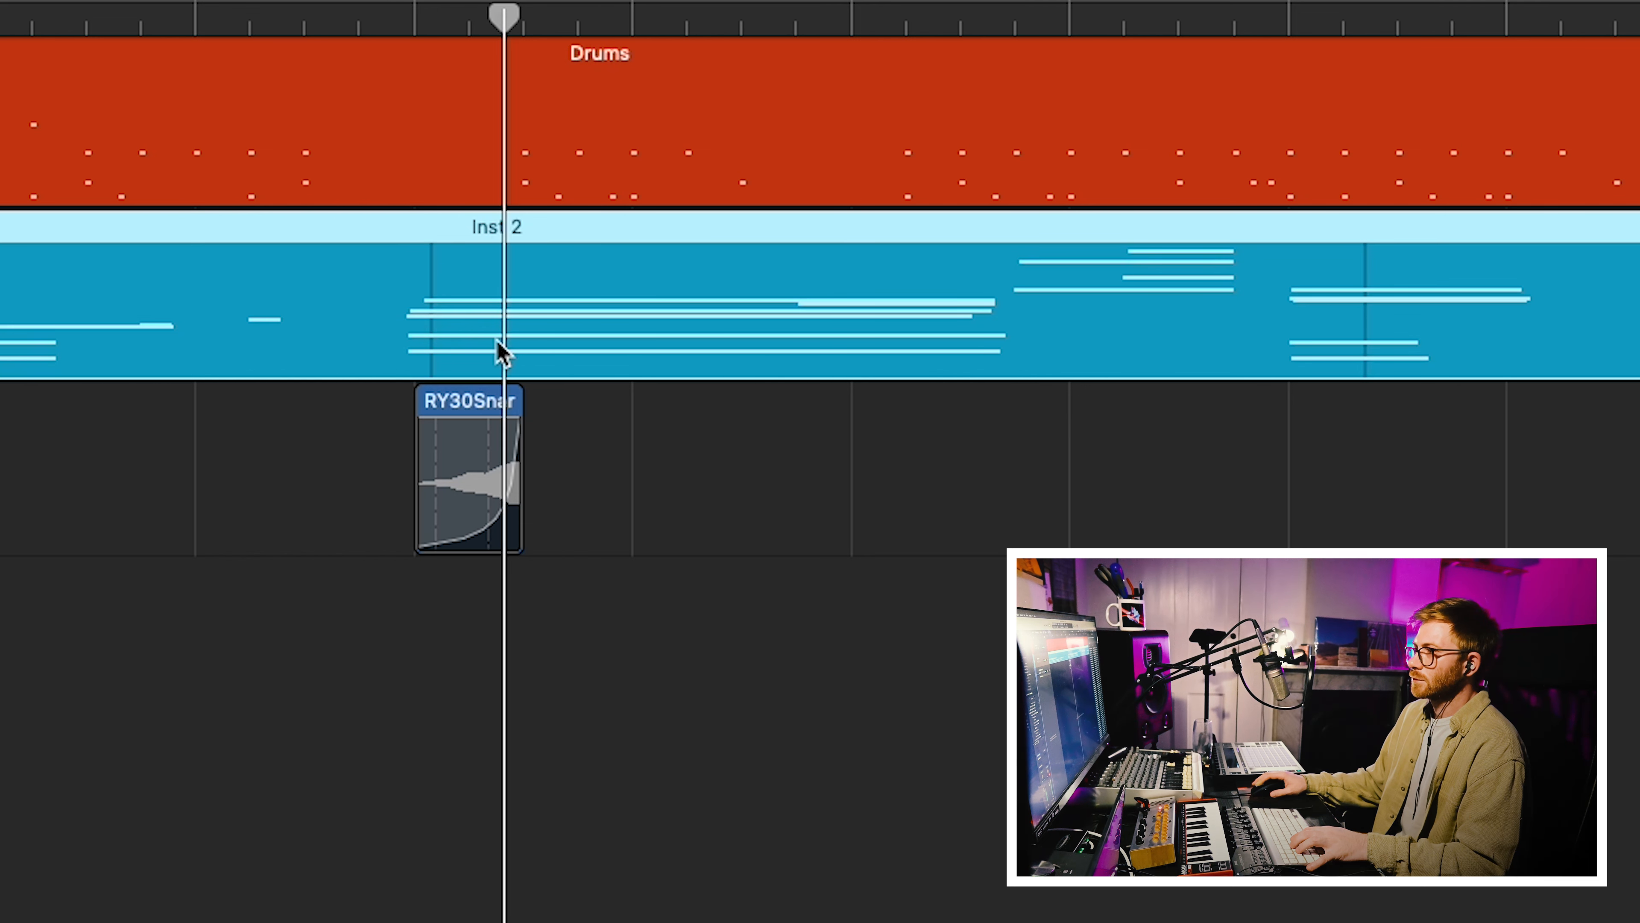
left_click(220, 13)
Open the Inst 2 Rhodes region in the Piano Roll and trim the bar 25 chord notes to start where the reversed snare ends.
double_click(652, 336)
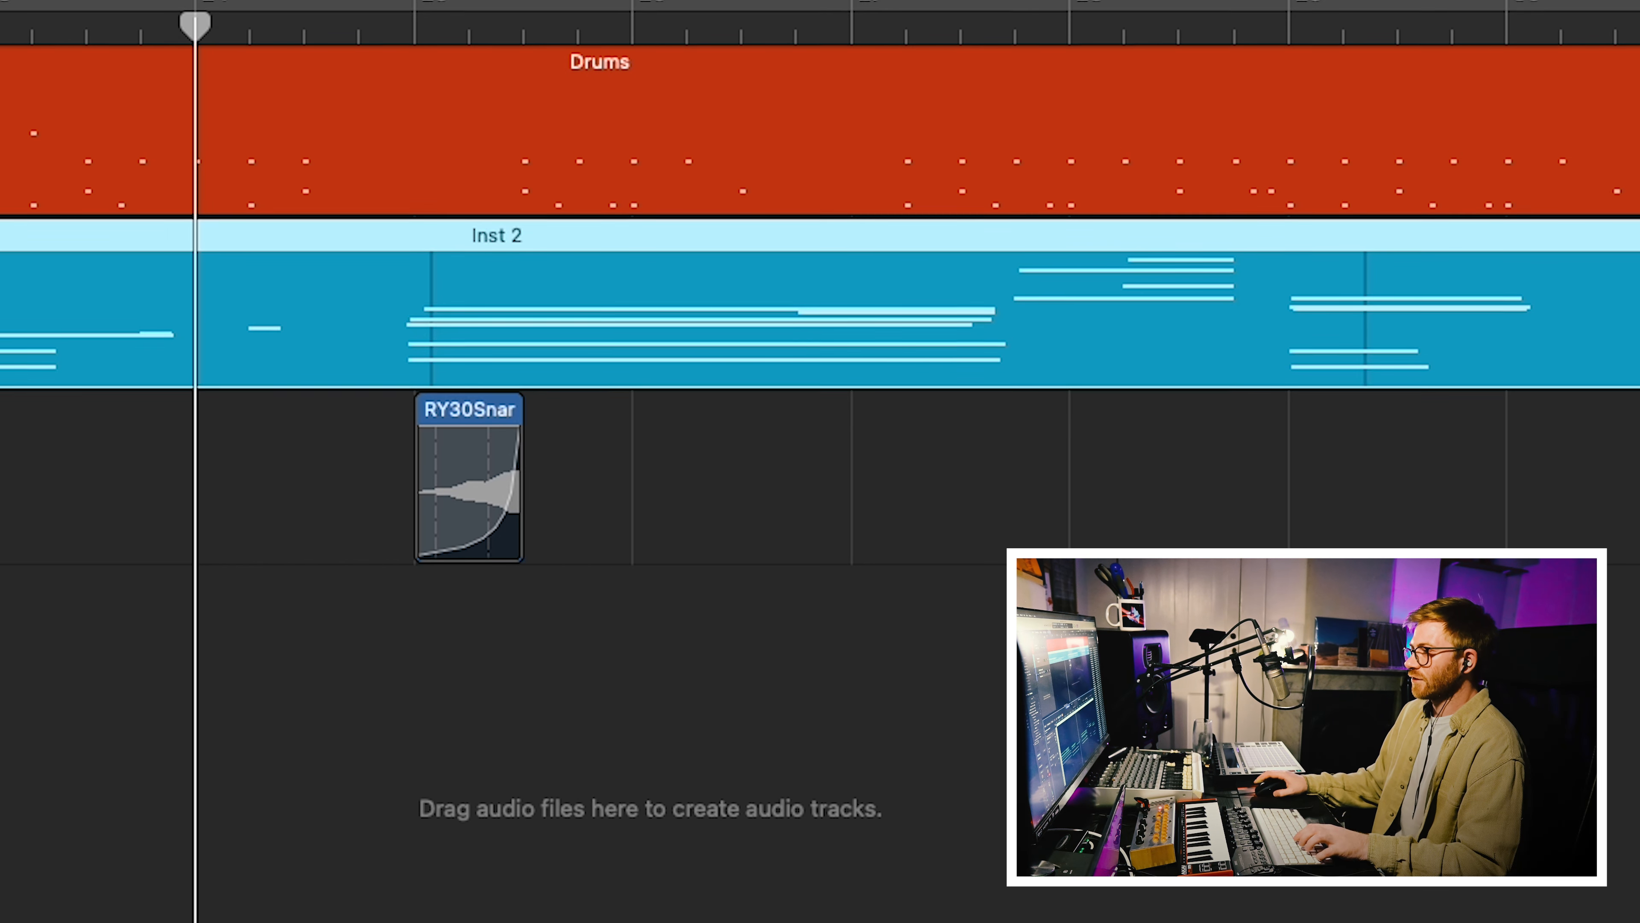
key("space")
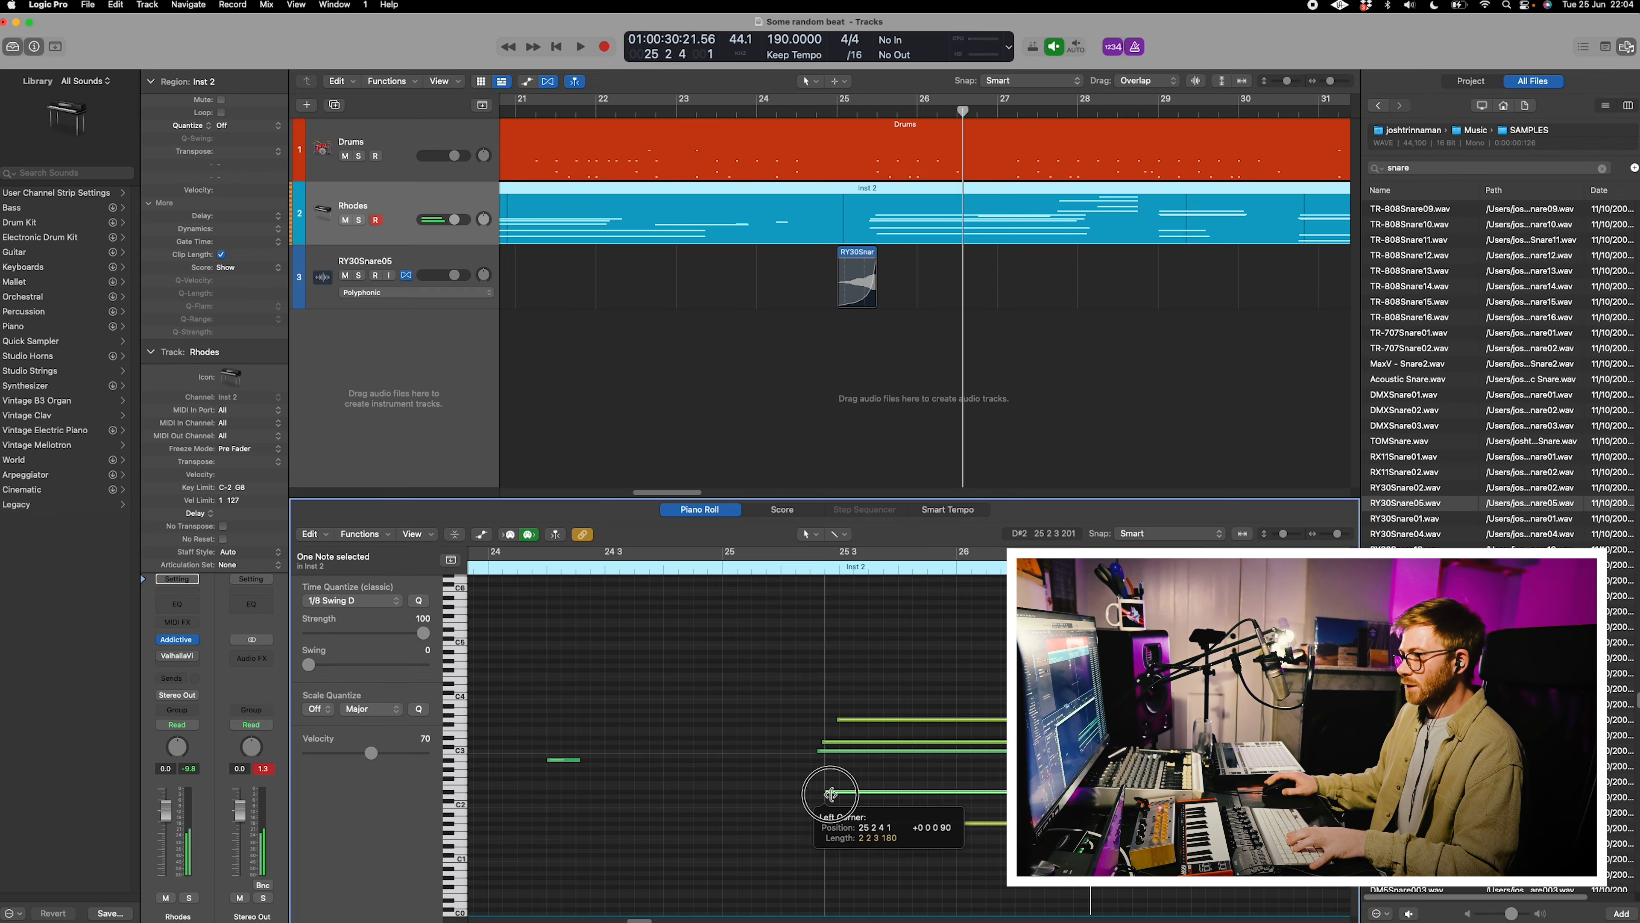
left_click_drag(835, 788, 839, 719)
Play back the section from bar 22 into bar 25 to check the delayed Rhodes chord against the reversed snare.
left_click(747, 569)
key("space")
scroll(754, 655, "down", 8)
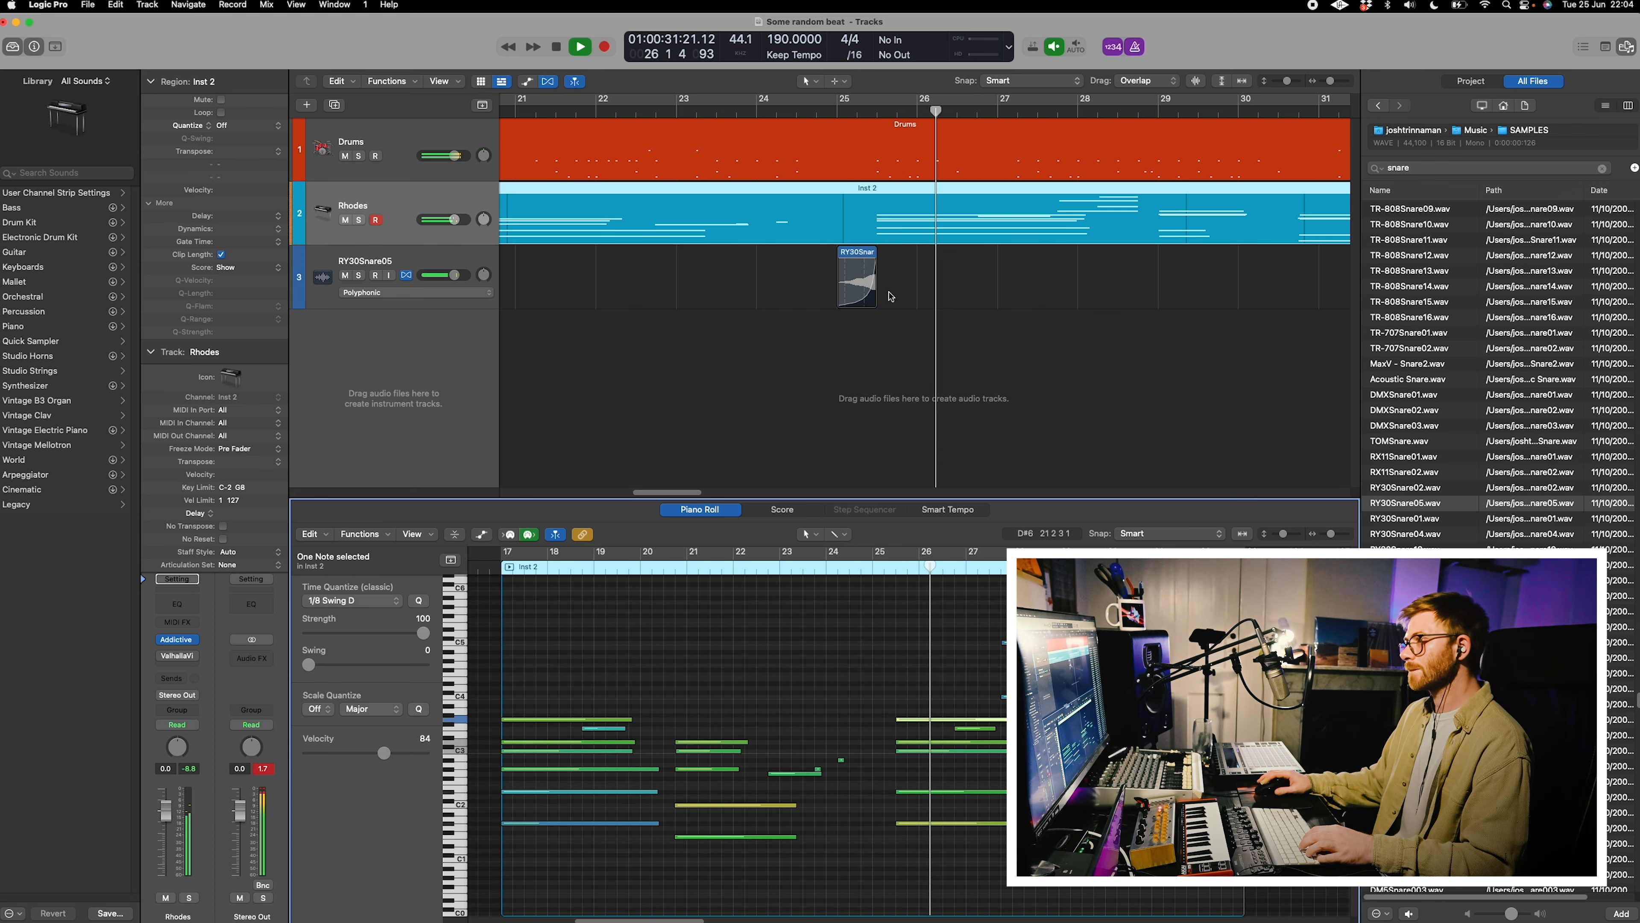
scroll(861, 231, "down", 5)
left_click(825, 111)
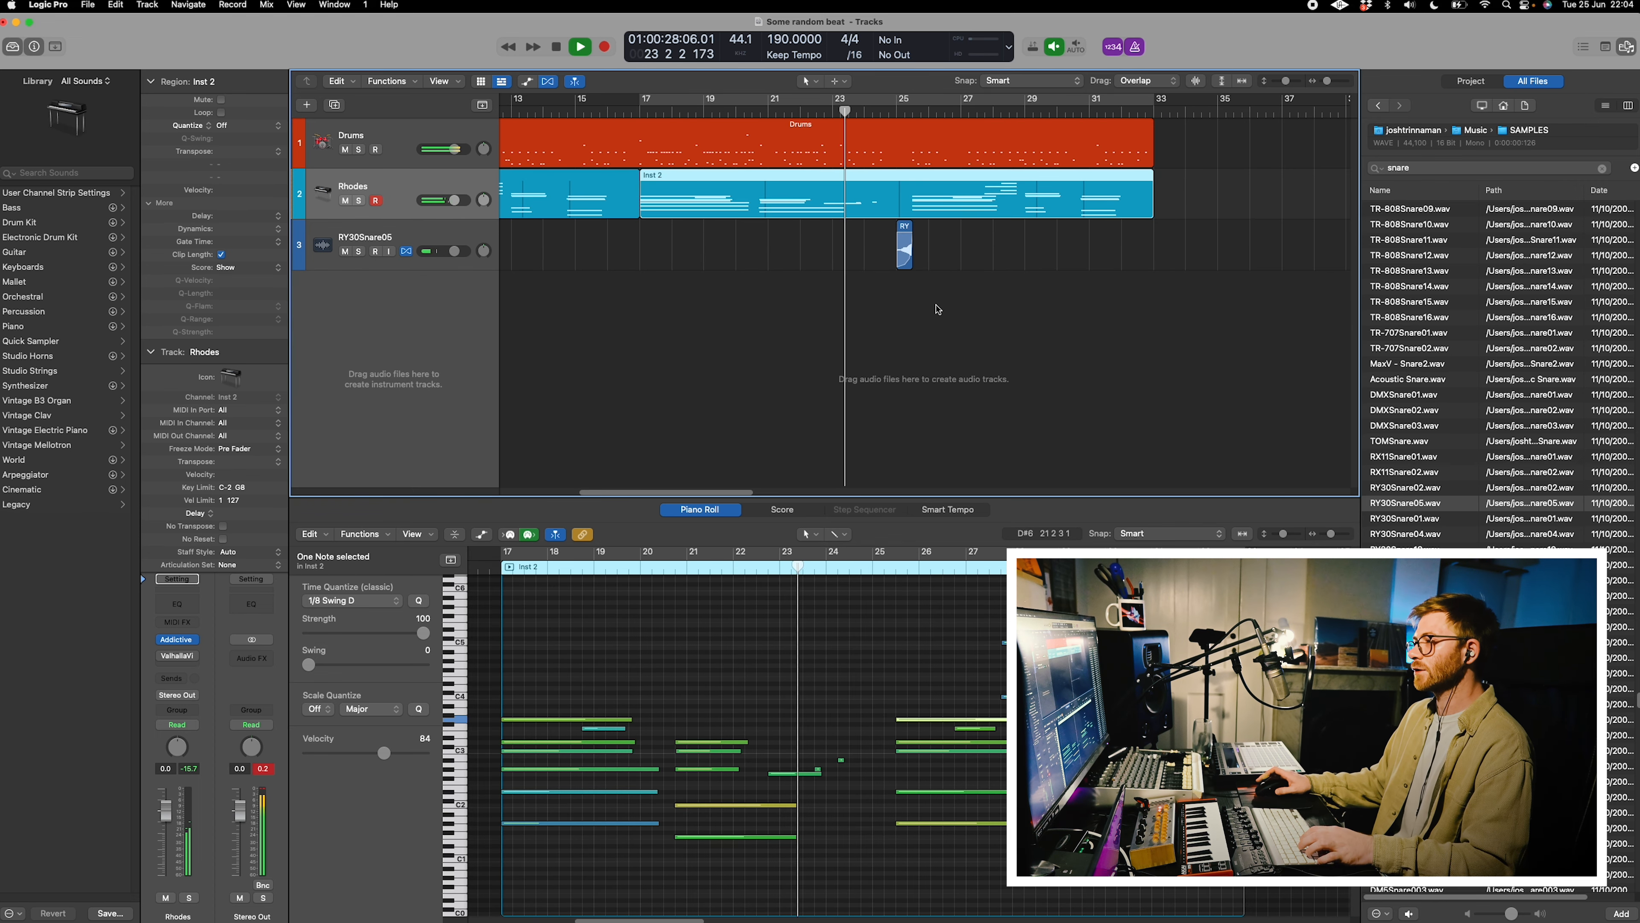
scroll(953, 338, "up", 4)
scroll(953, 338, "up", 5)
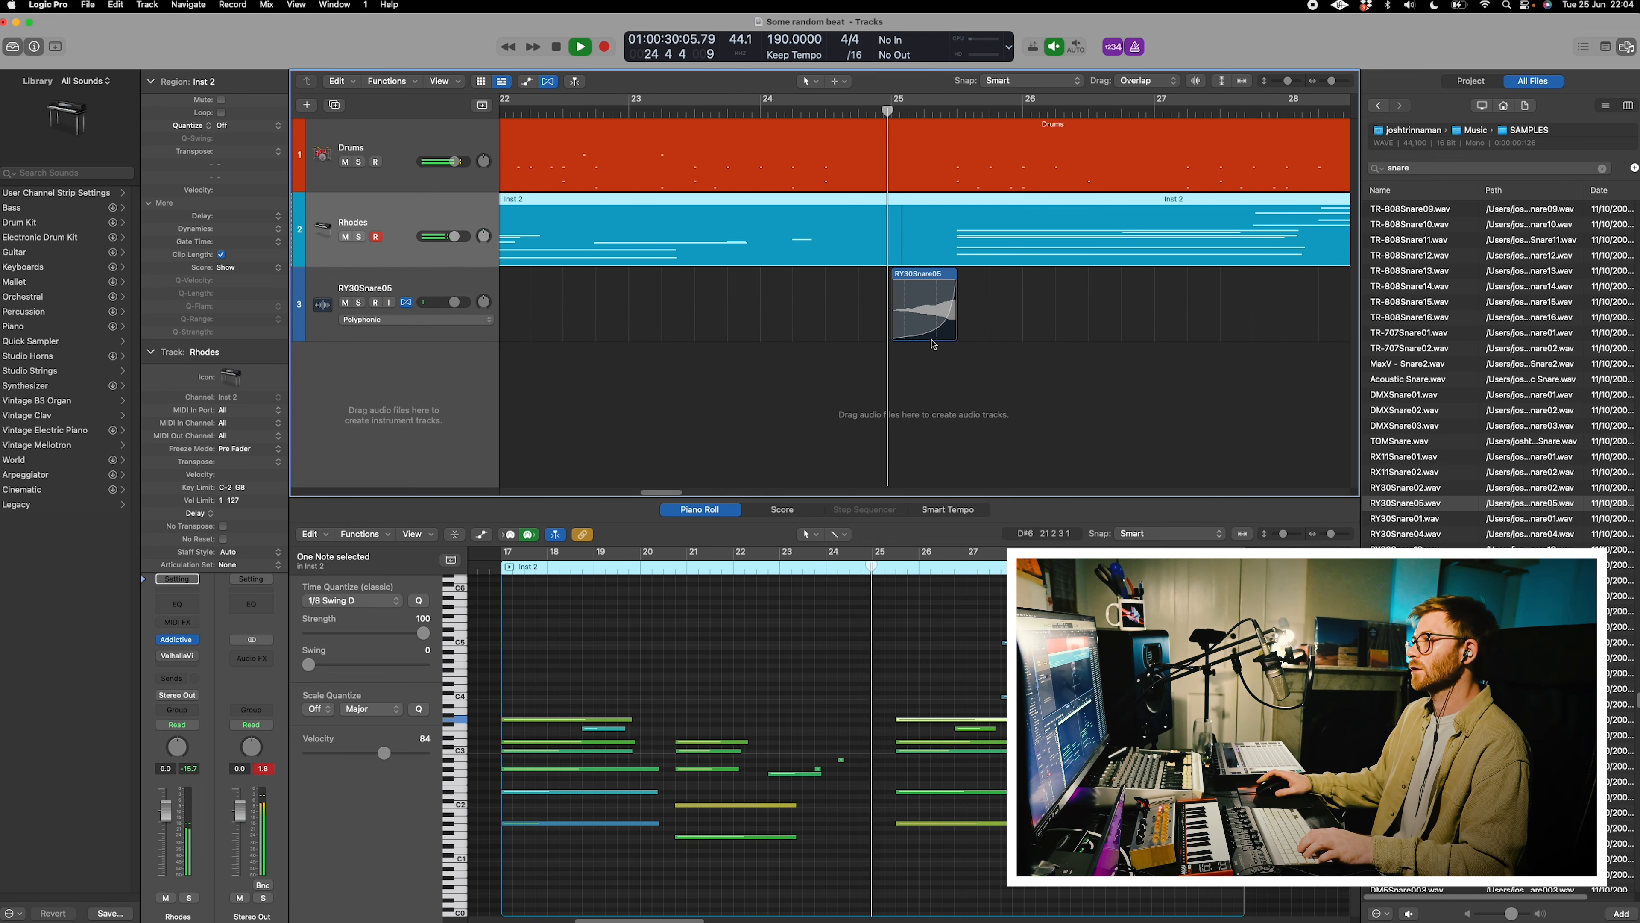
left_click(618, 112)
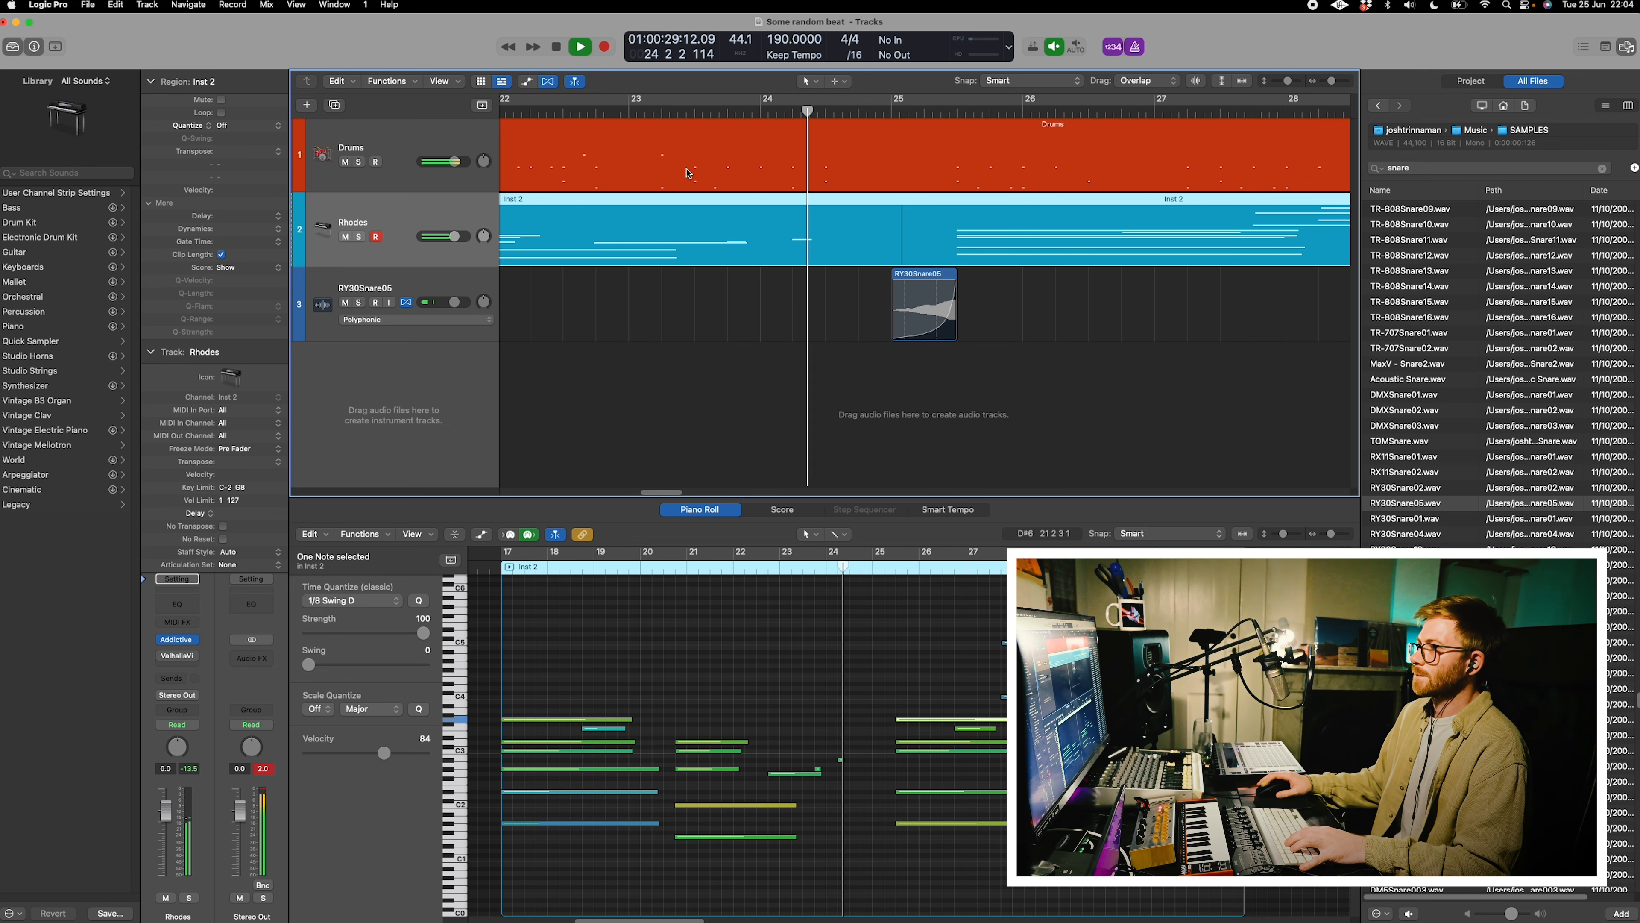
key("space")
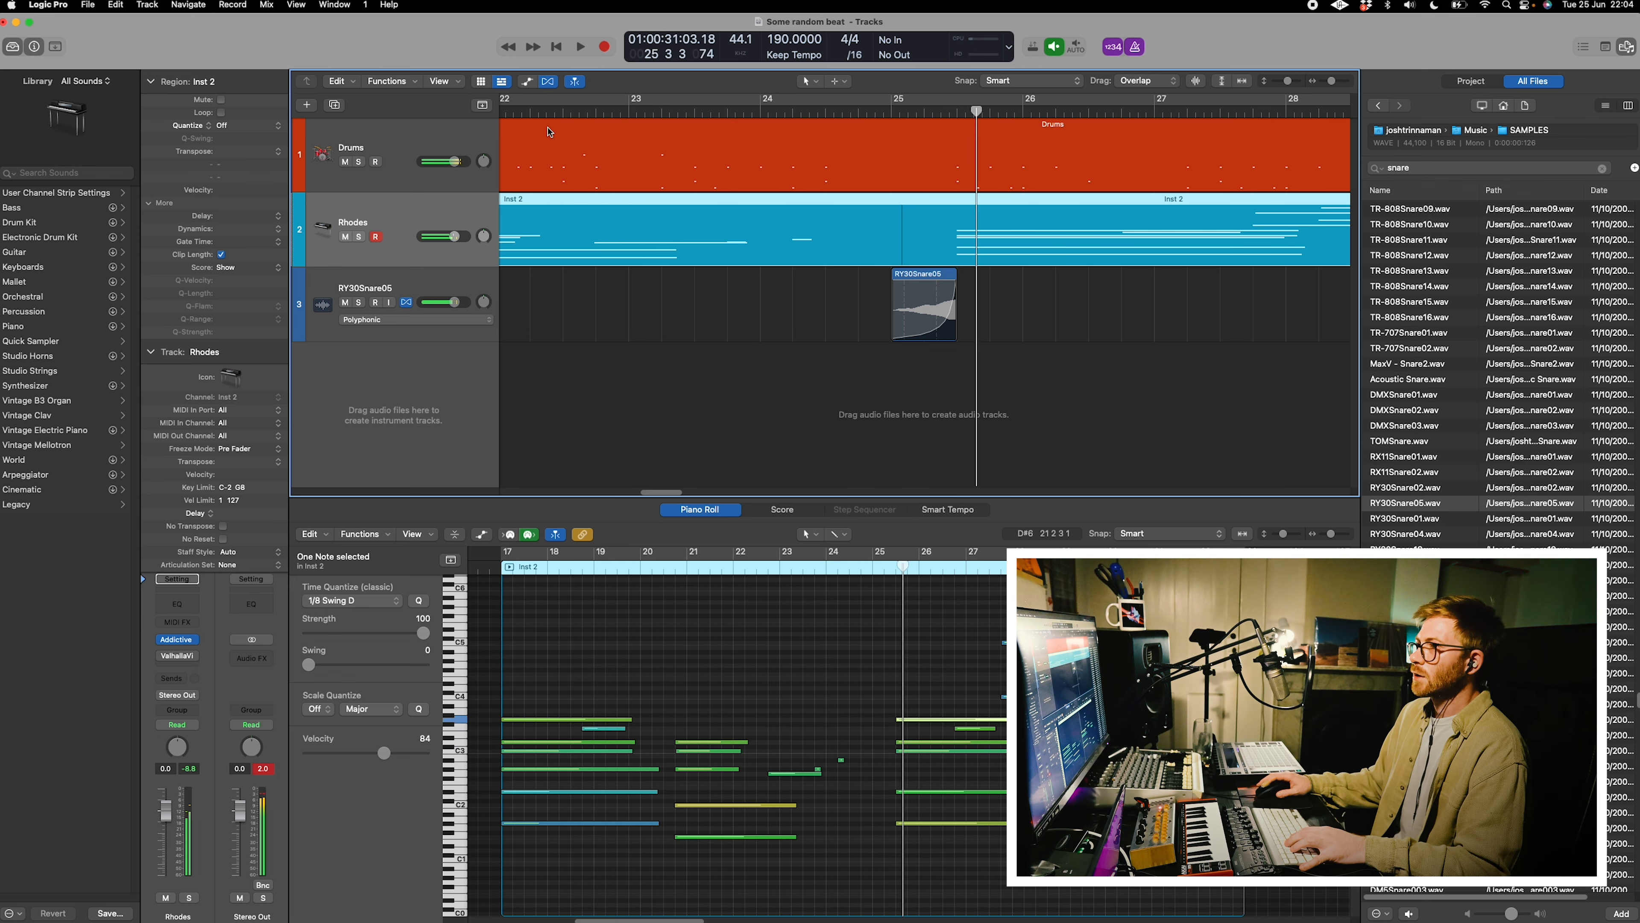
Reopen the Rhodes region in the Piano Roll and show its Automation/MIDI area.
double_click(859, 247)
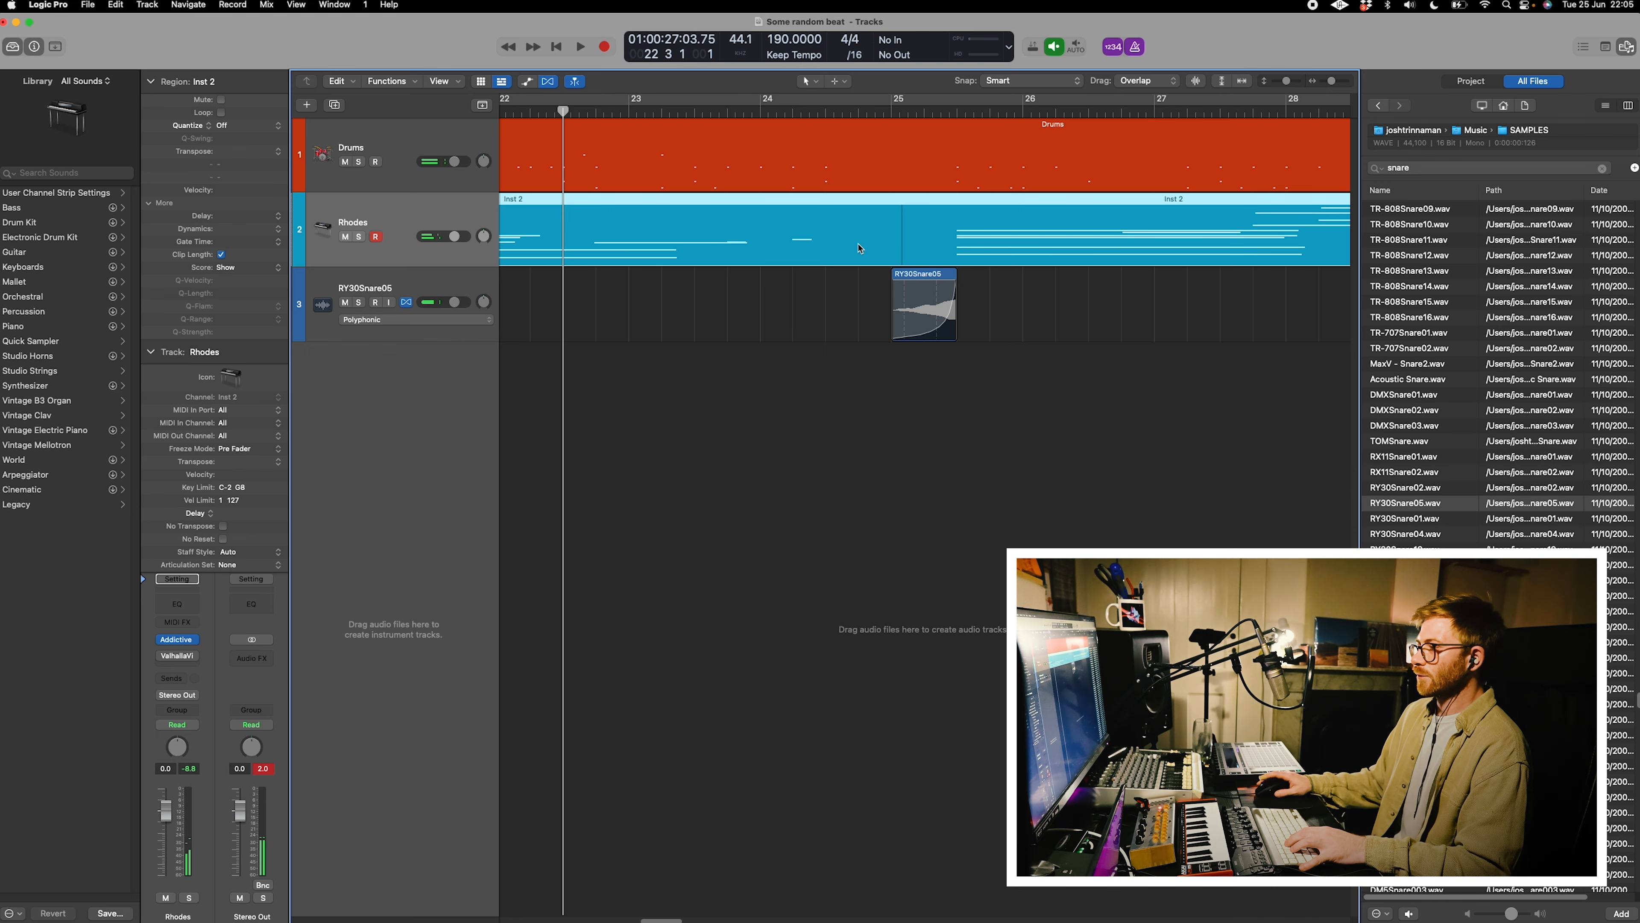
double_click(817, 248)
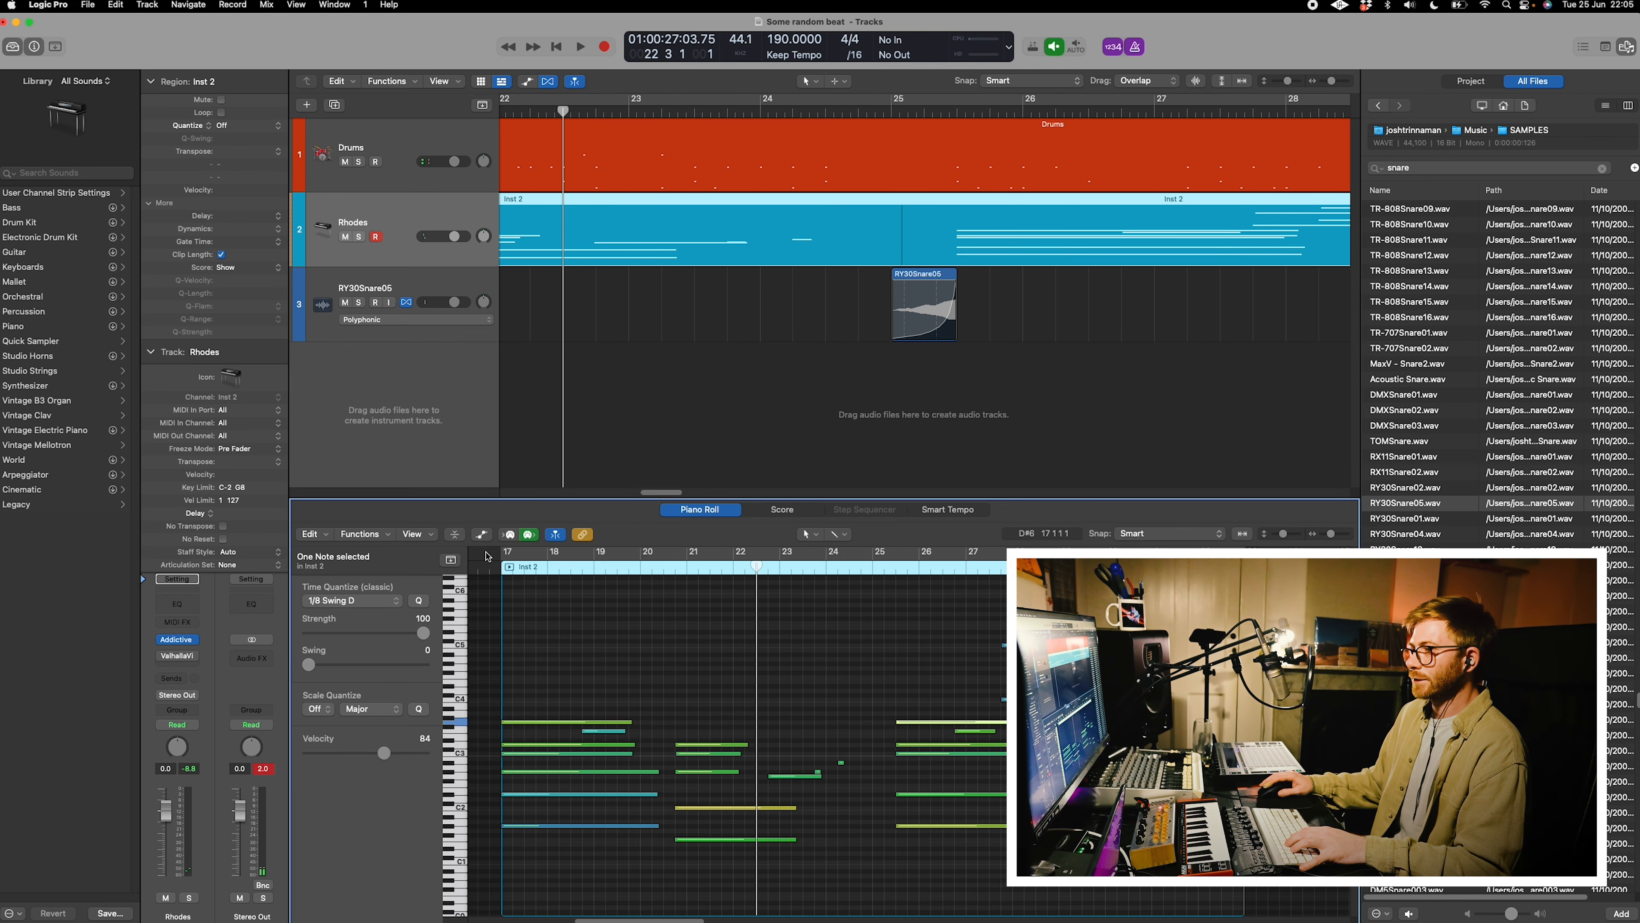
left_click(482, 534)
Play the Drums region around bars 23 to 25 in the Piano Roll and add a C1 note at beat 2 of bar 24.
scroll(651, 718, "down", 5)
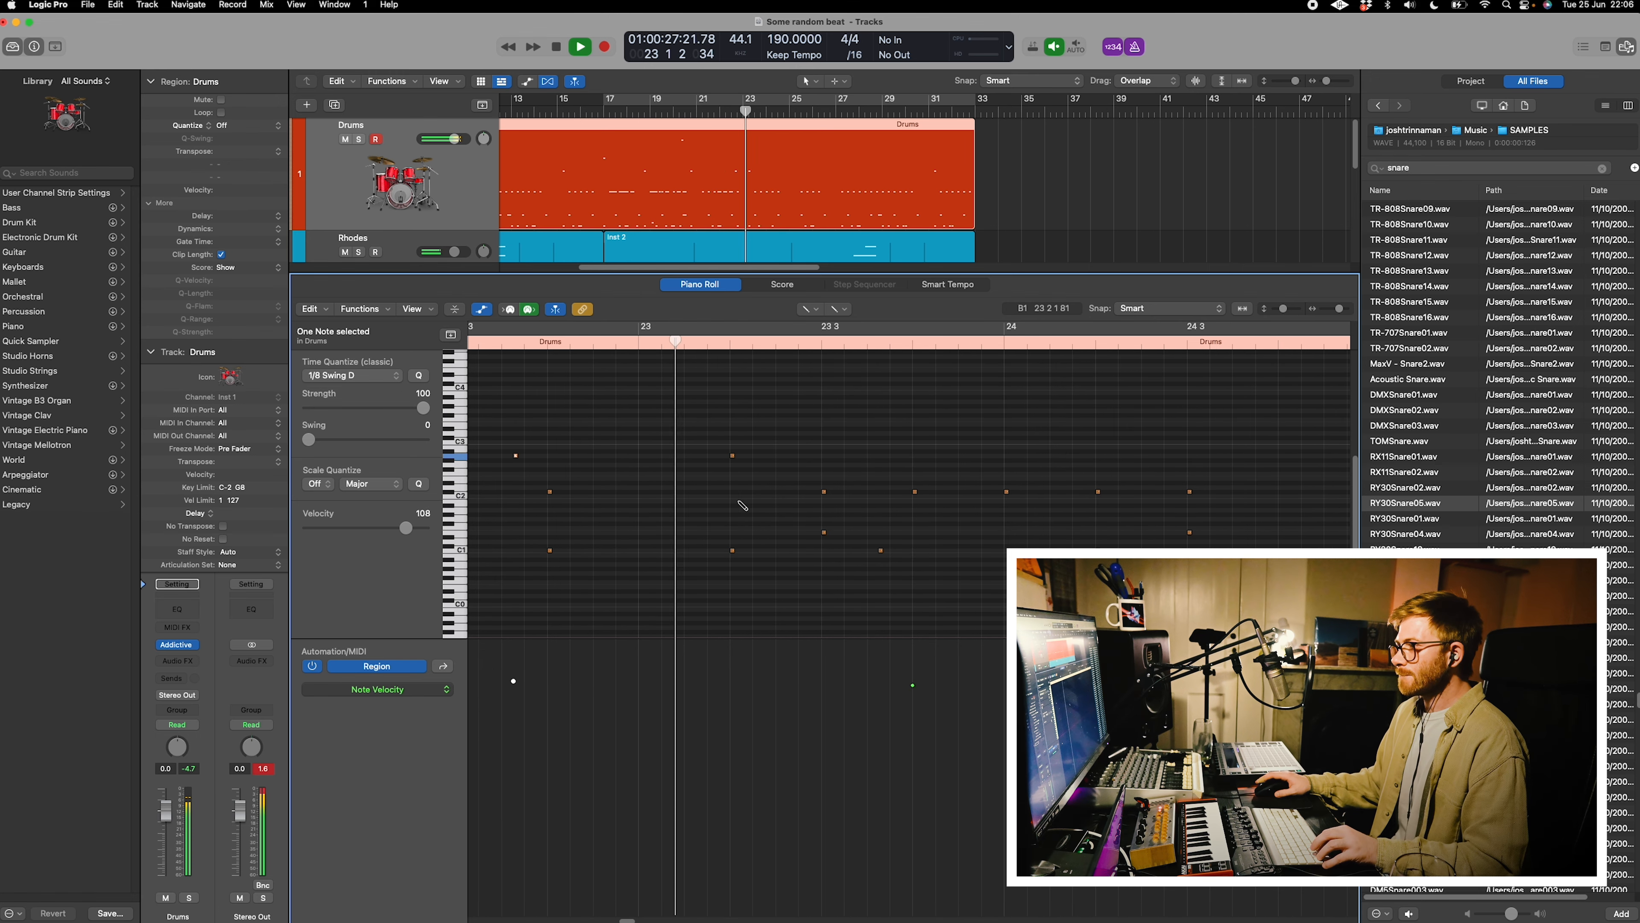
scroll(903, 509, "right", 3)
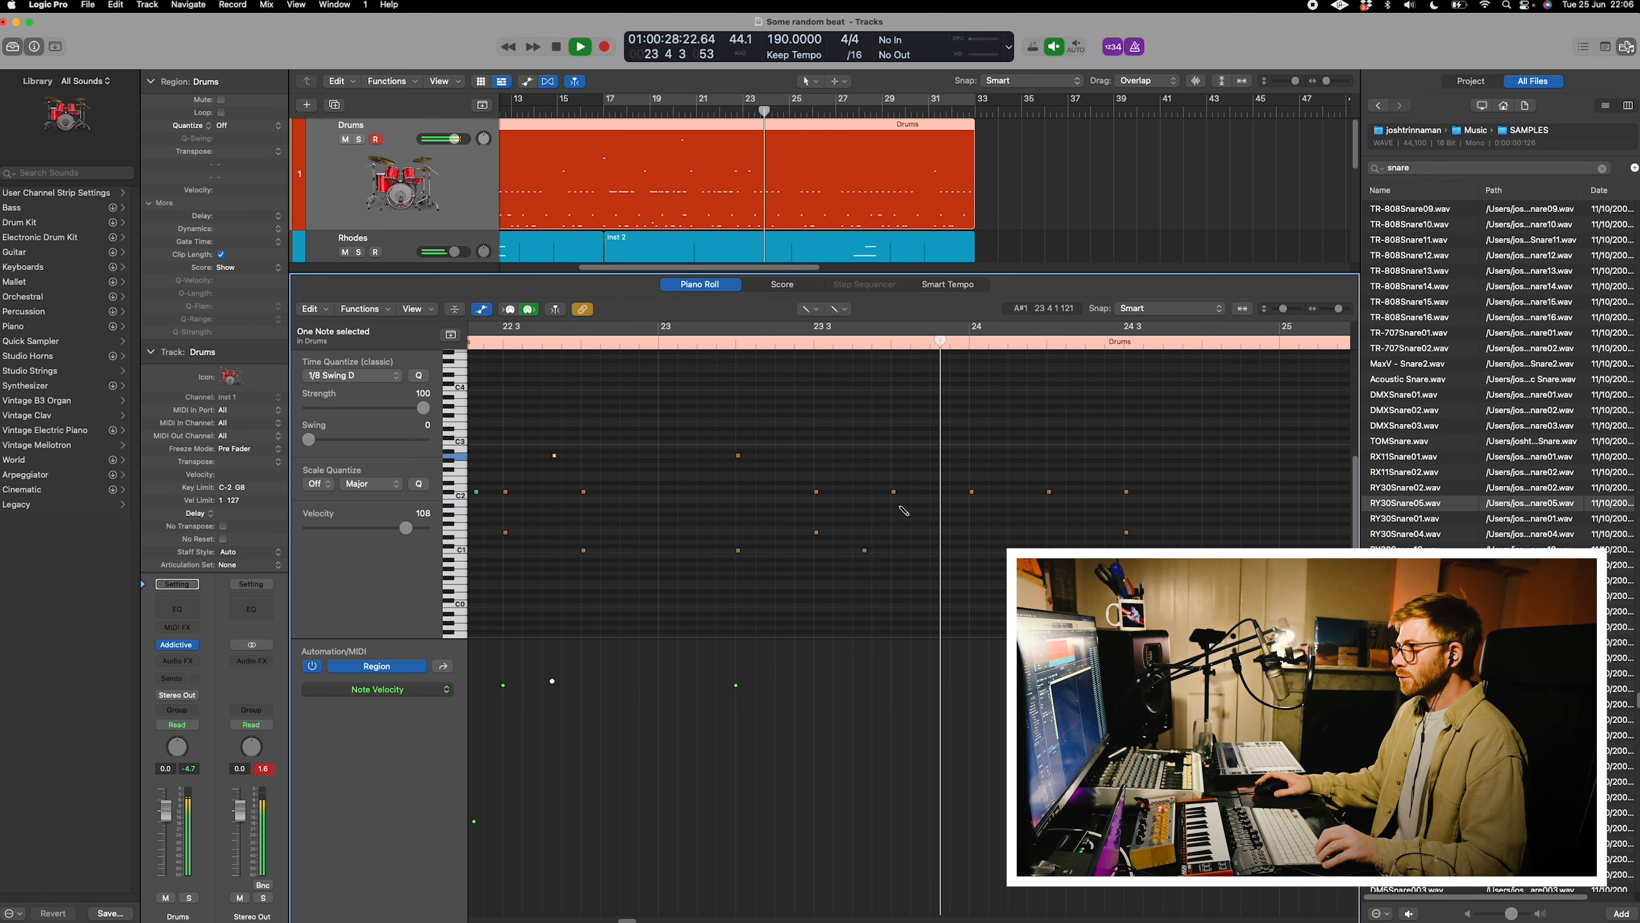
left_click(520, 349)
key("space")
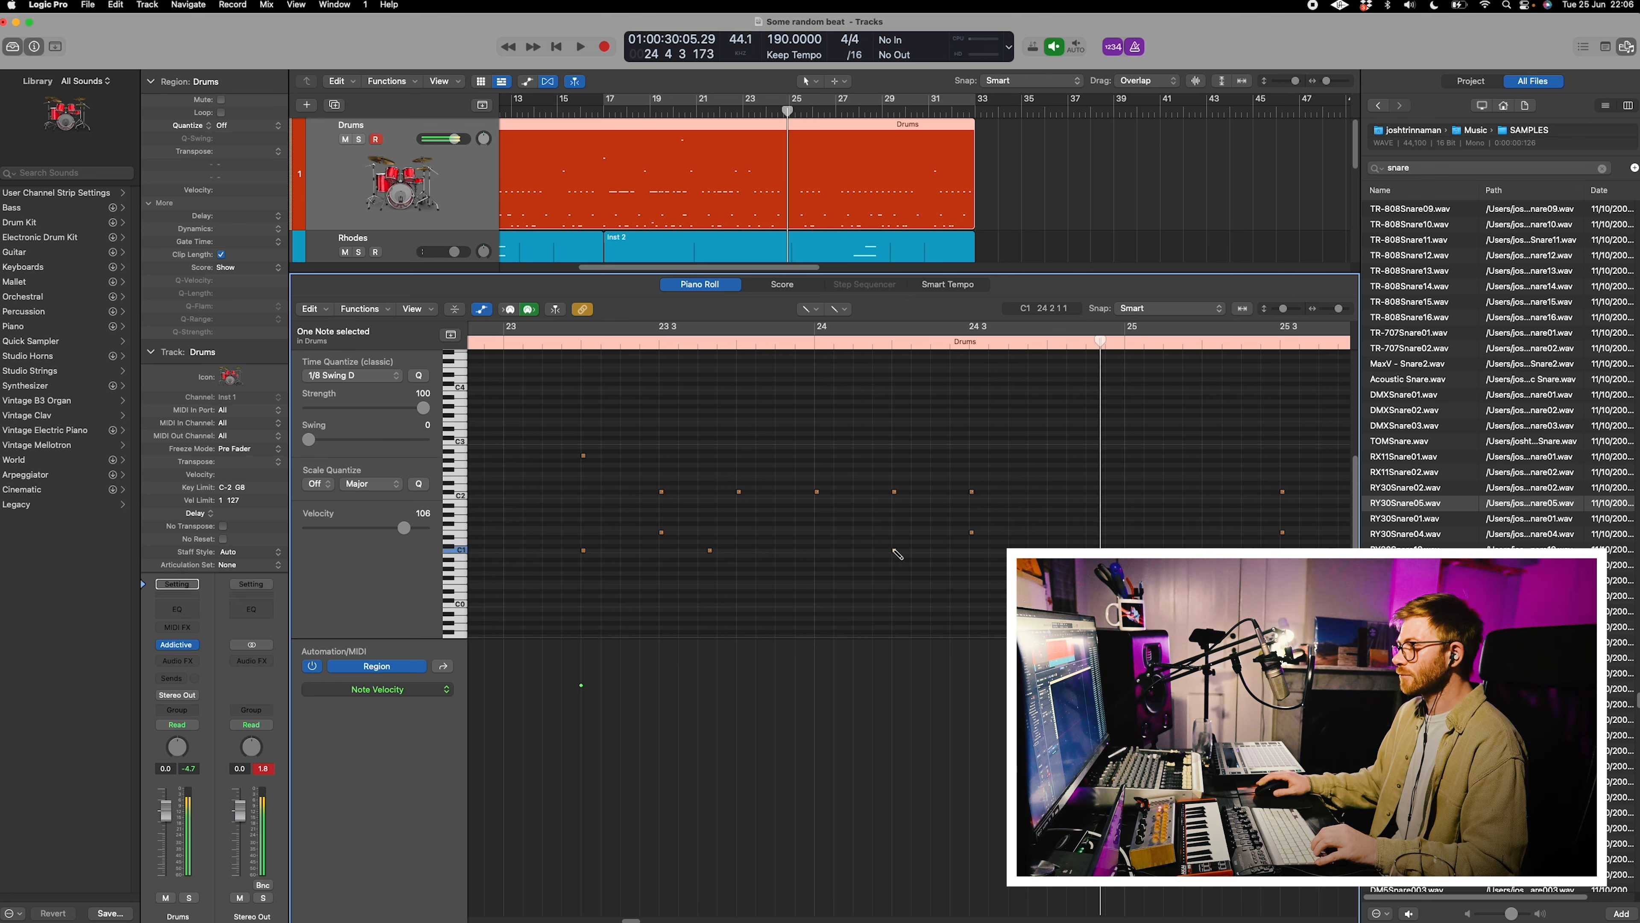
left_click(699, 338)
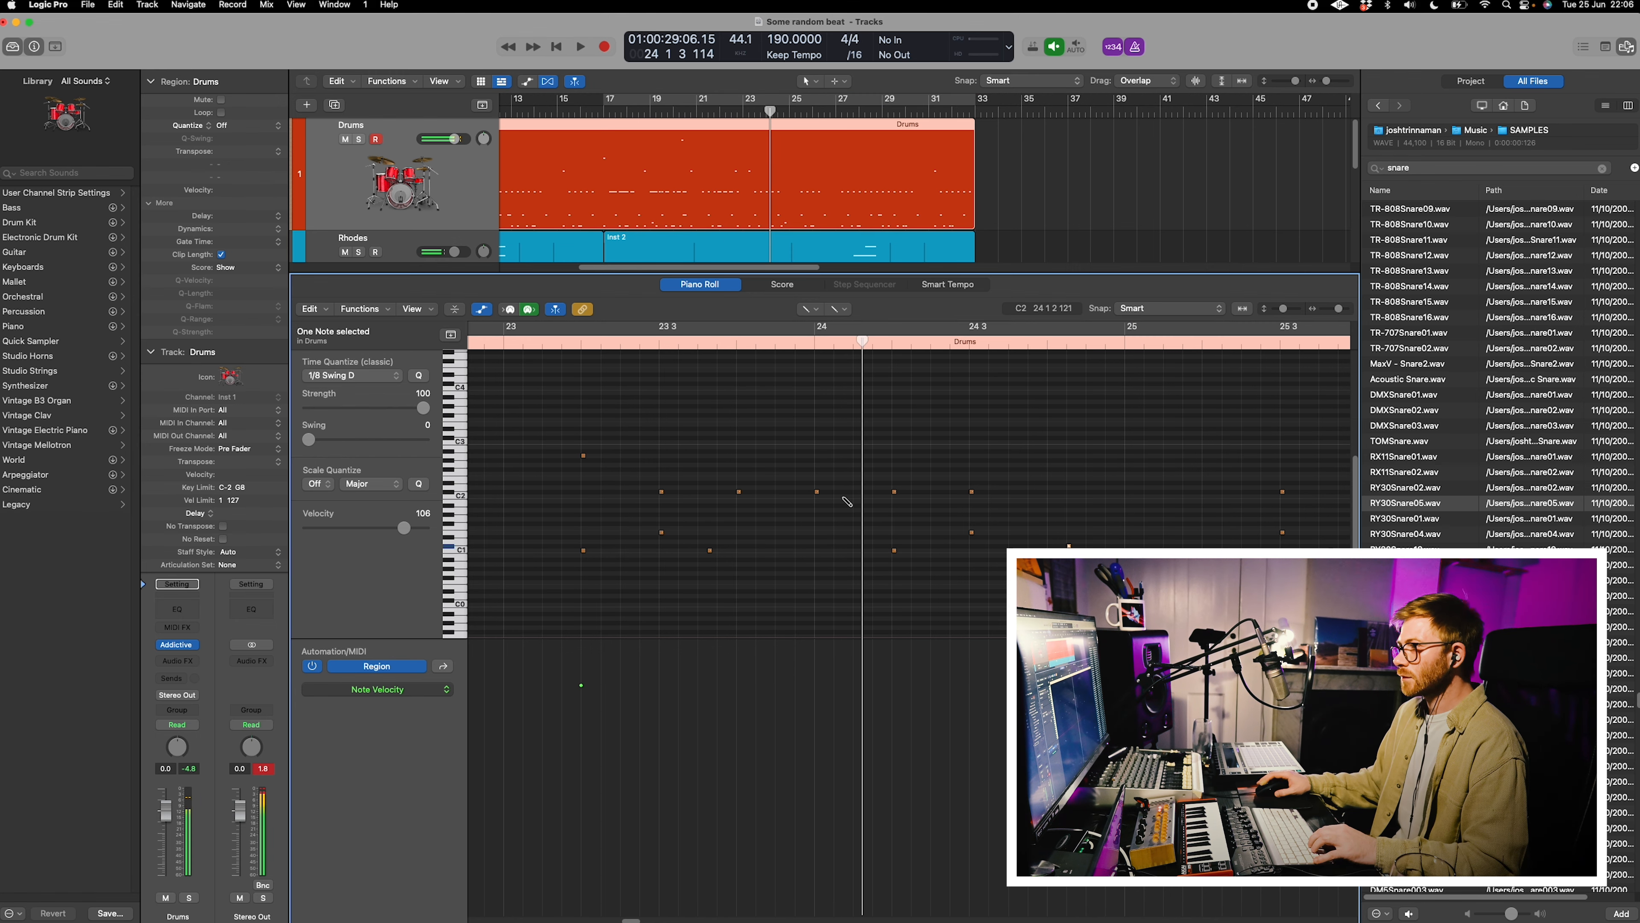
Fill bar 24 with extra C#2 hi-hat notes and quantize them to 1/8 Triplet (1/12).
left_click_drag(818, 492, 868, 491)
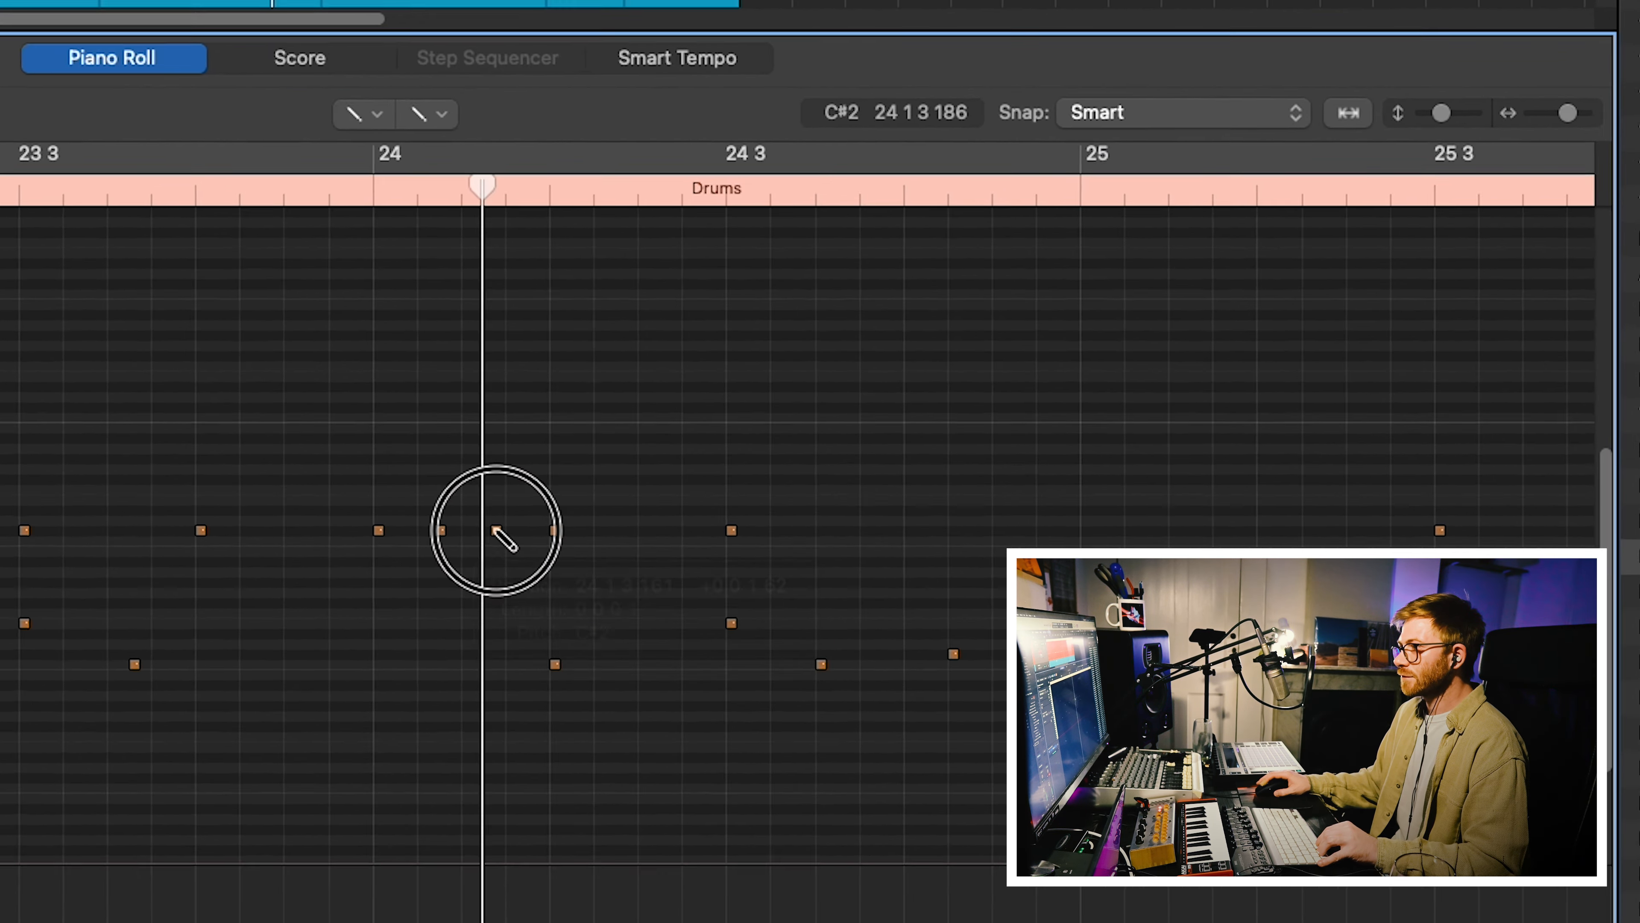
left_click_drag(494, 530, 678, 529)
left_click_drag(562, 559, 647, 559)
left_click_drag(648, 557, 923, 557)
left_click(852, 558, "ctrl+alt")
left_click(857, 557)
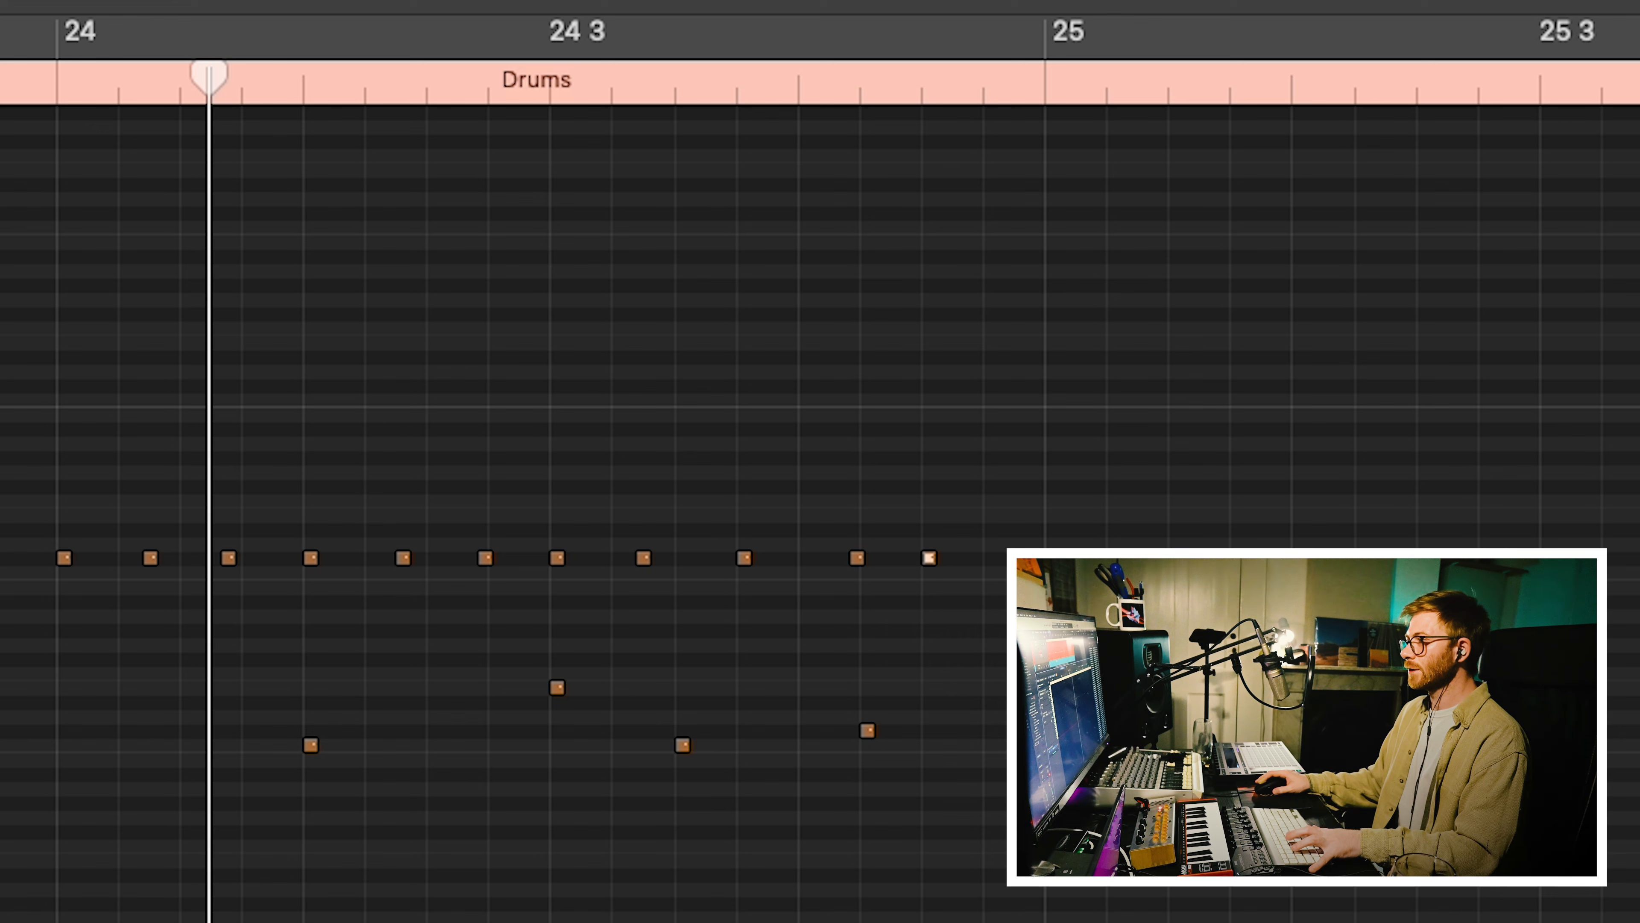
key("q")
key("t")
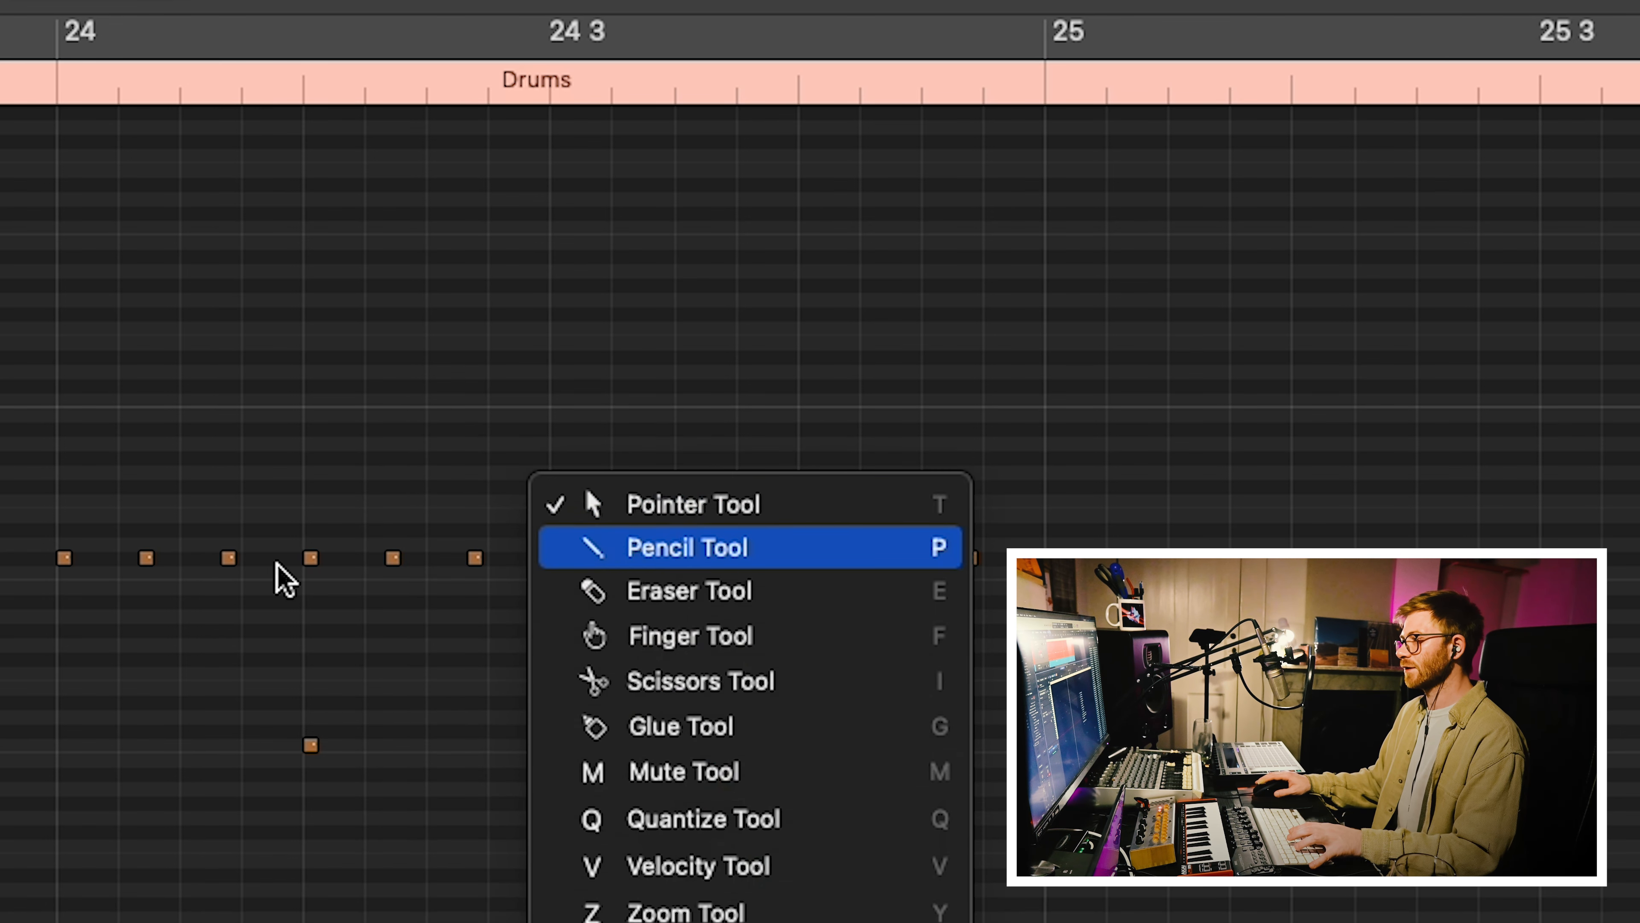
Pencil C1 notes at the start and middle of bar 24 and shift the existing low notes onto the hi-hat's triplet positions, playing back between edits.
key("p")
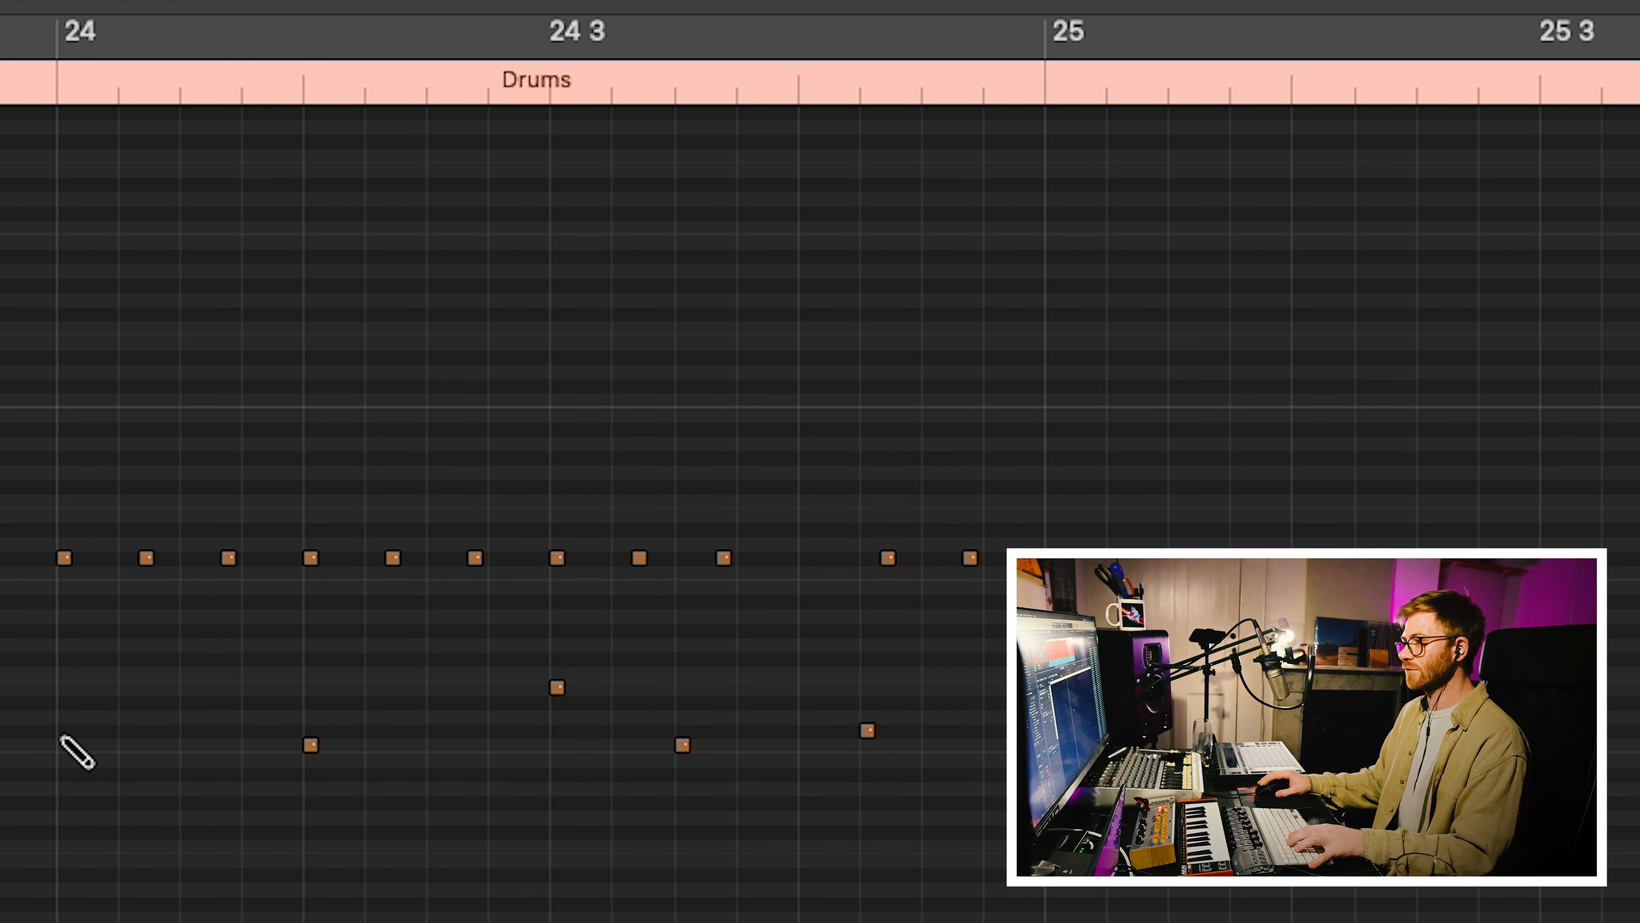
left_click(64, 744)
key("space")
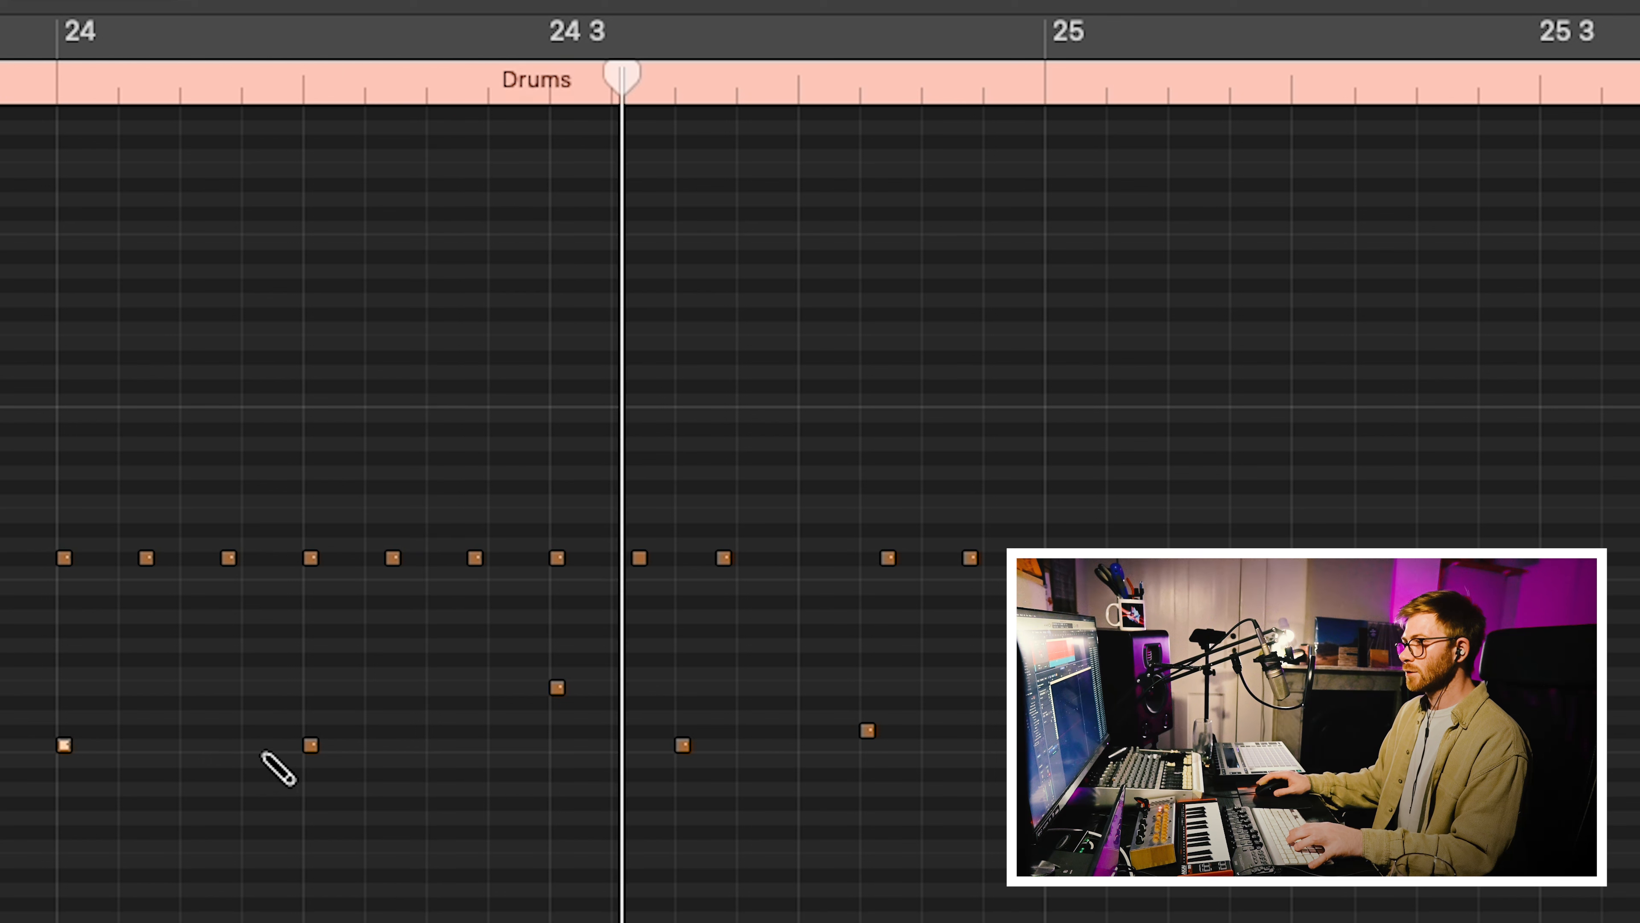
left_click_drag(313, 745, 229, 745)
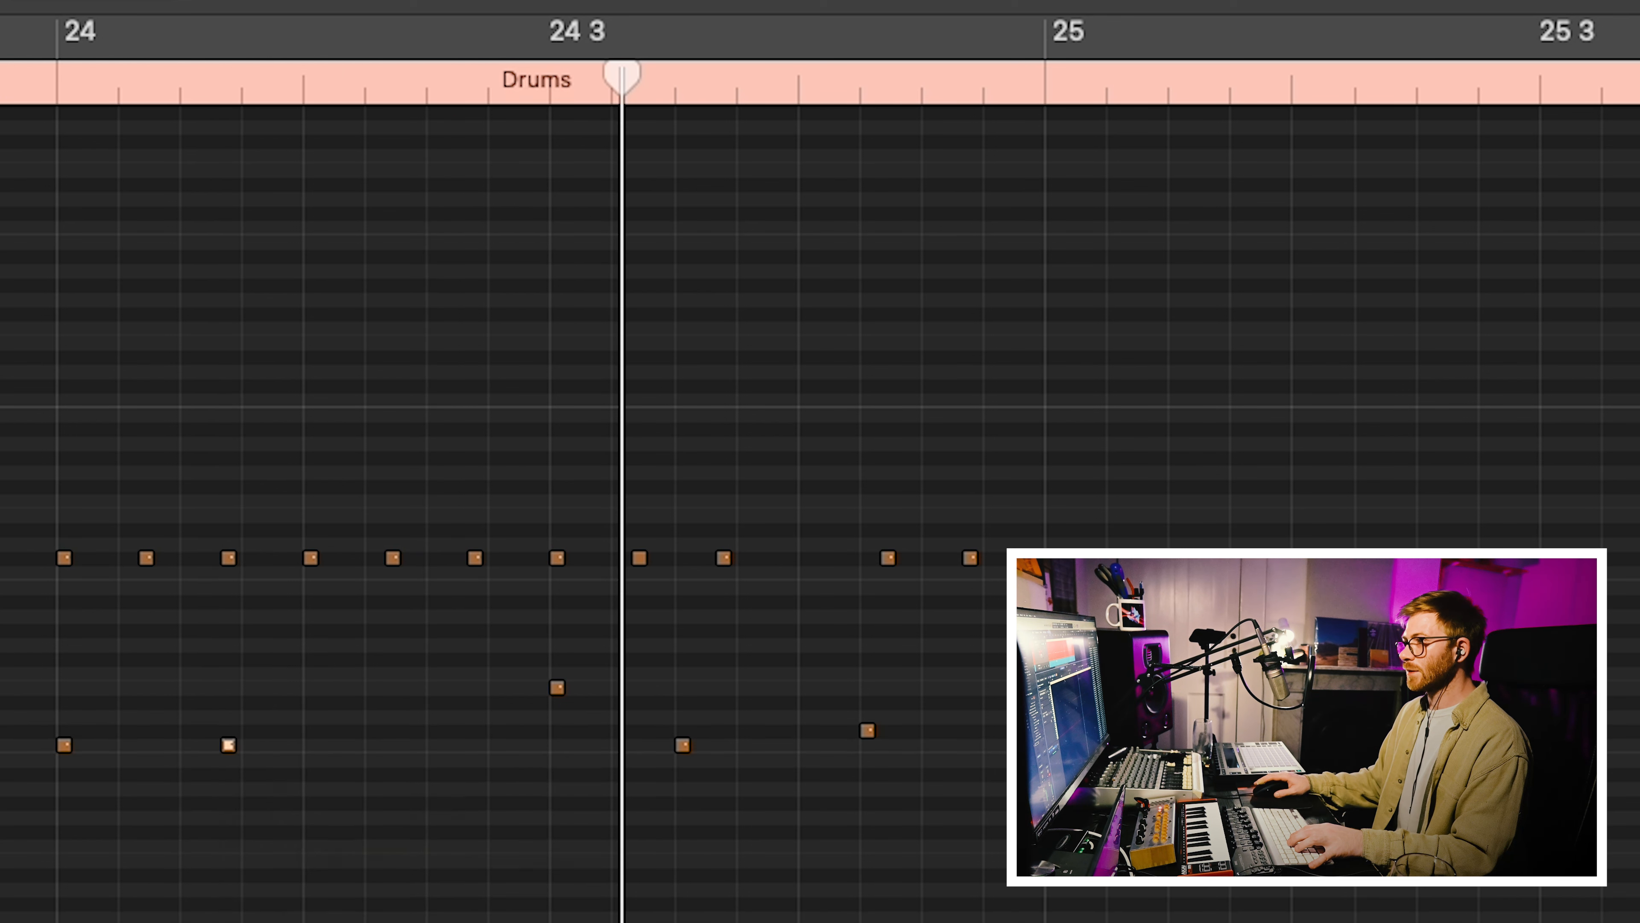
key("space")
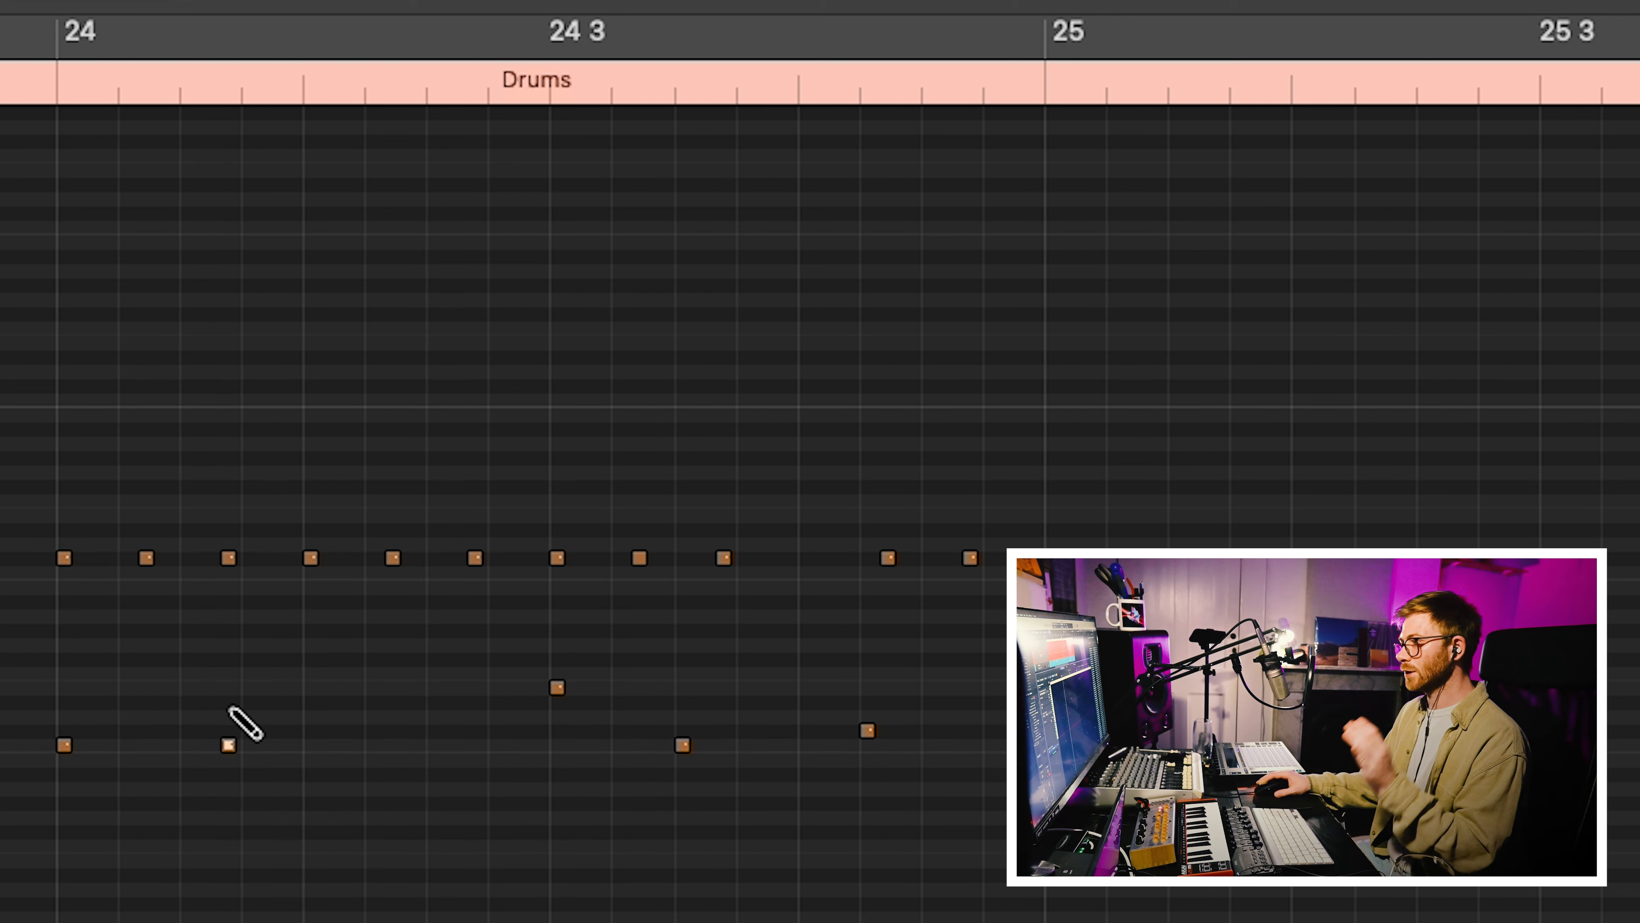
key("space")
left_click(391, 743)
left_click_drag(372, 745, 393, 745)
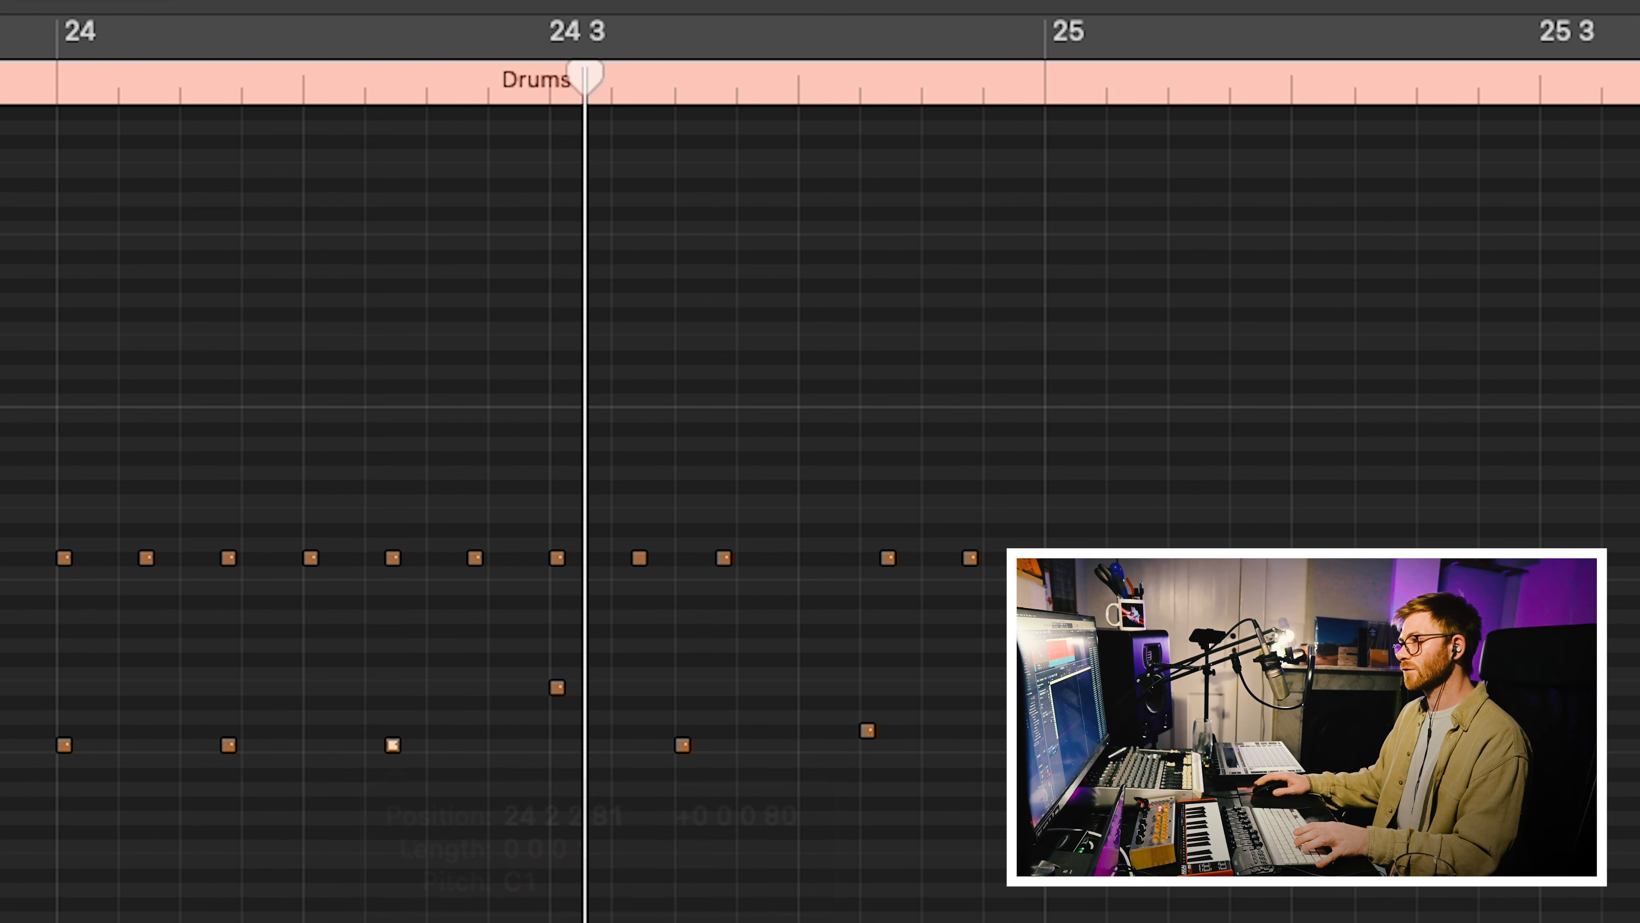
key("space")
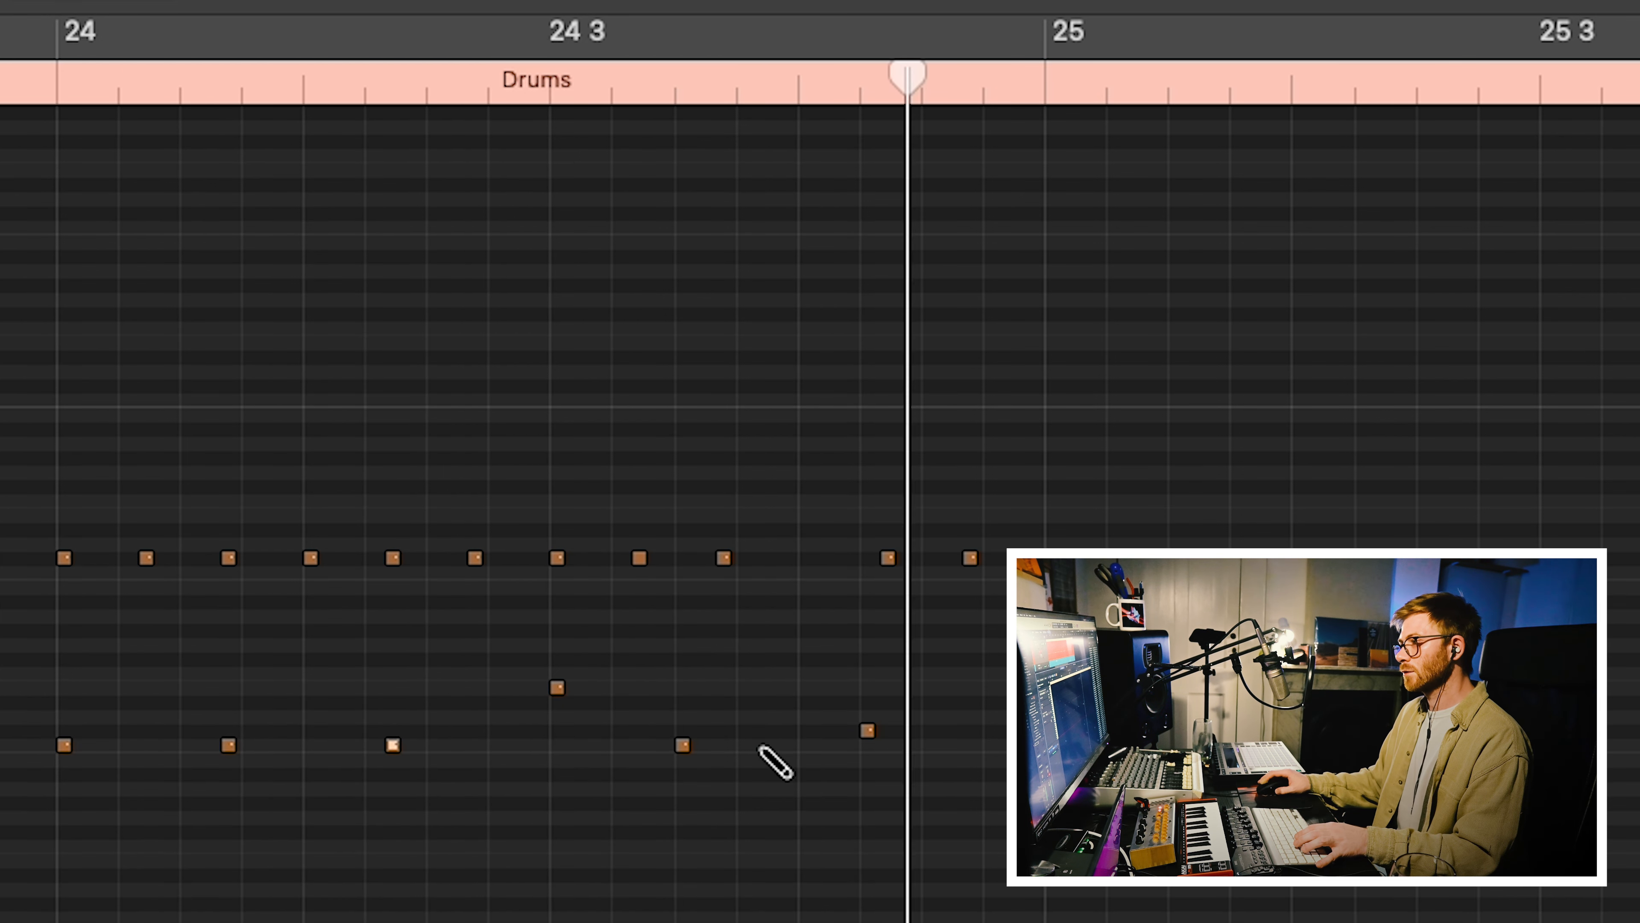
left_click_drag(867, 732, 806, 745)
left_click(806, 443)
Return to the Pointer Tool and reopen the Drums region in the Piano Roll.
key("t")
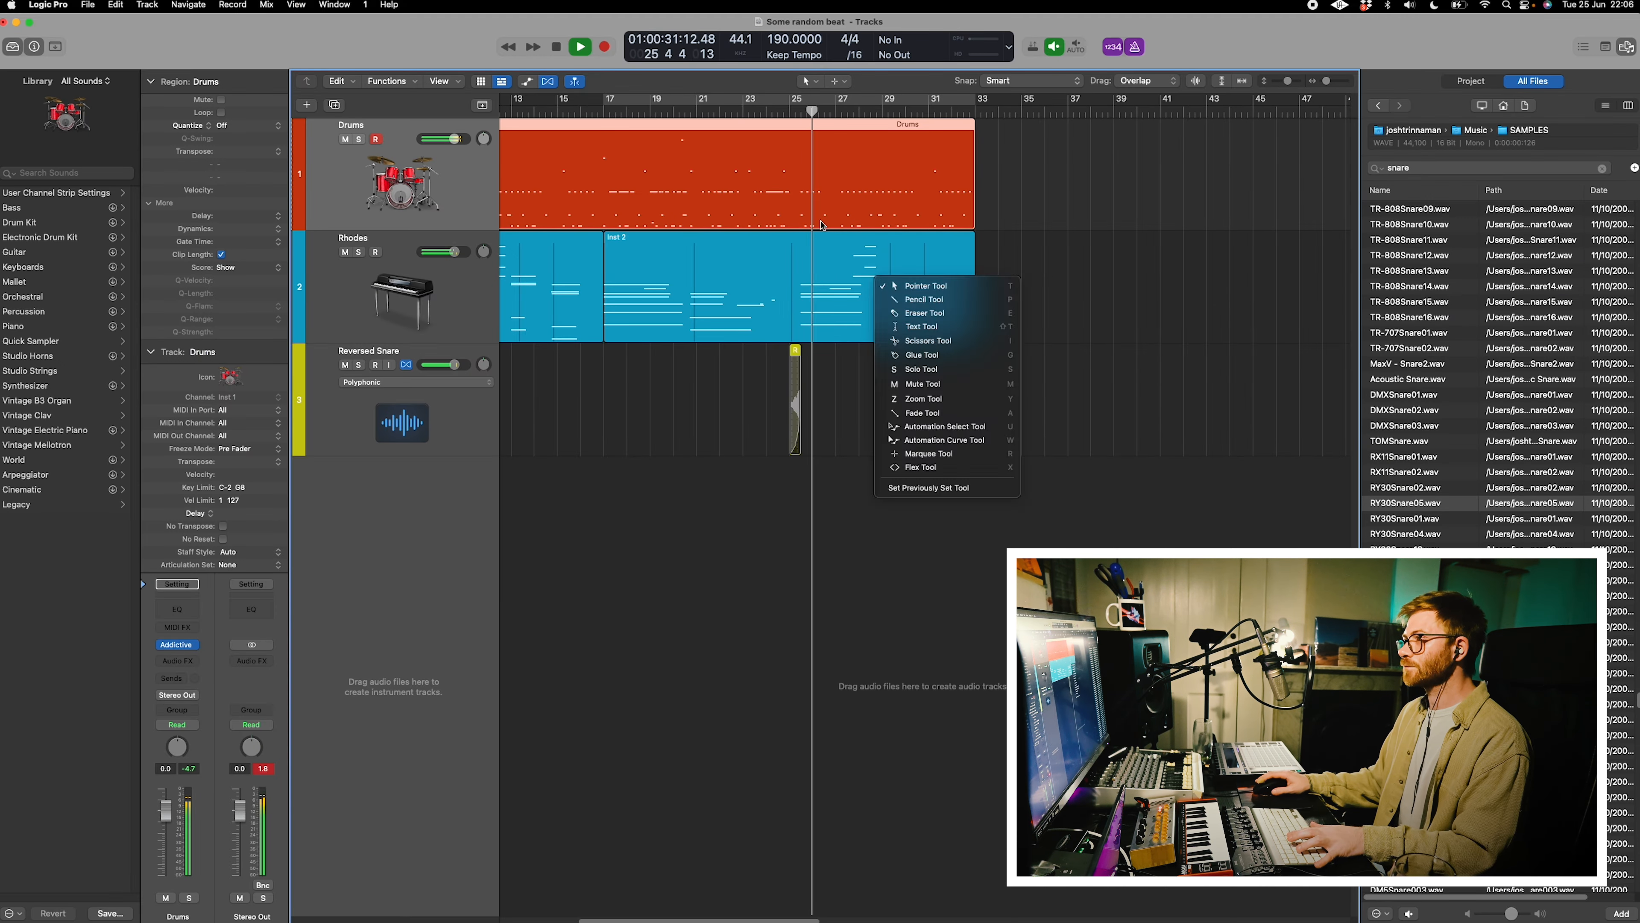
key("Escape")
double_click(804, 195)
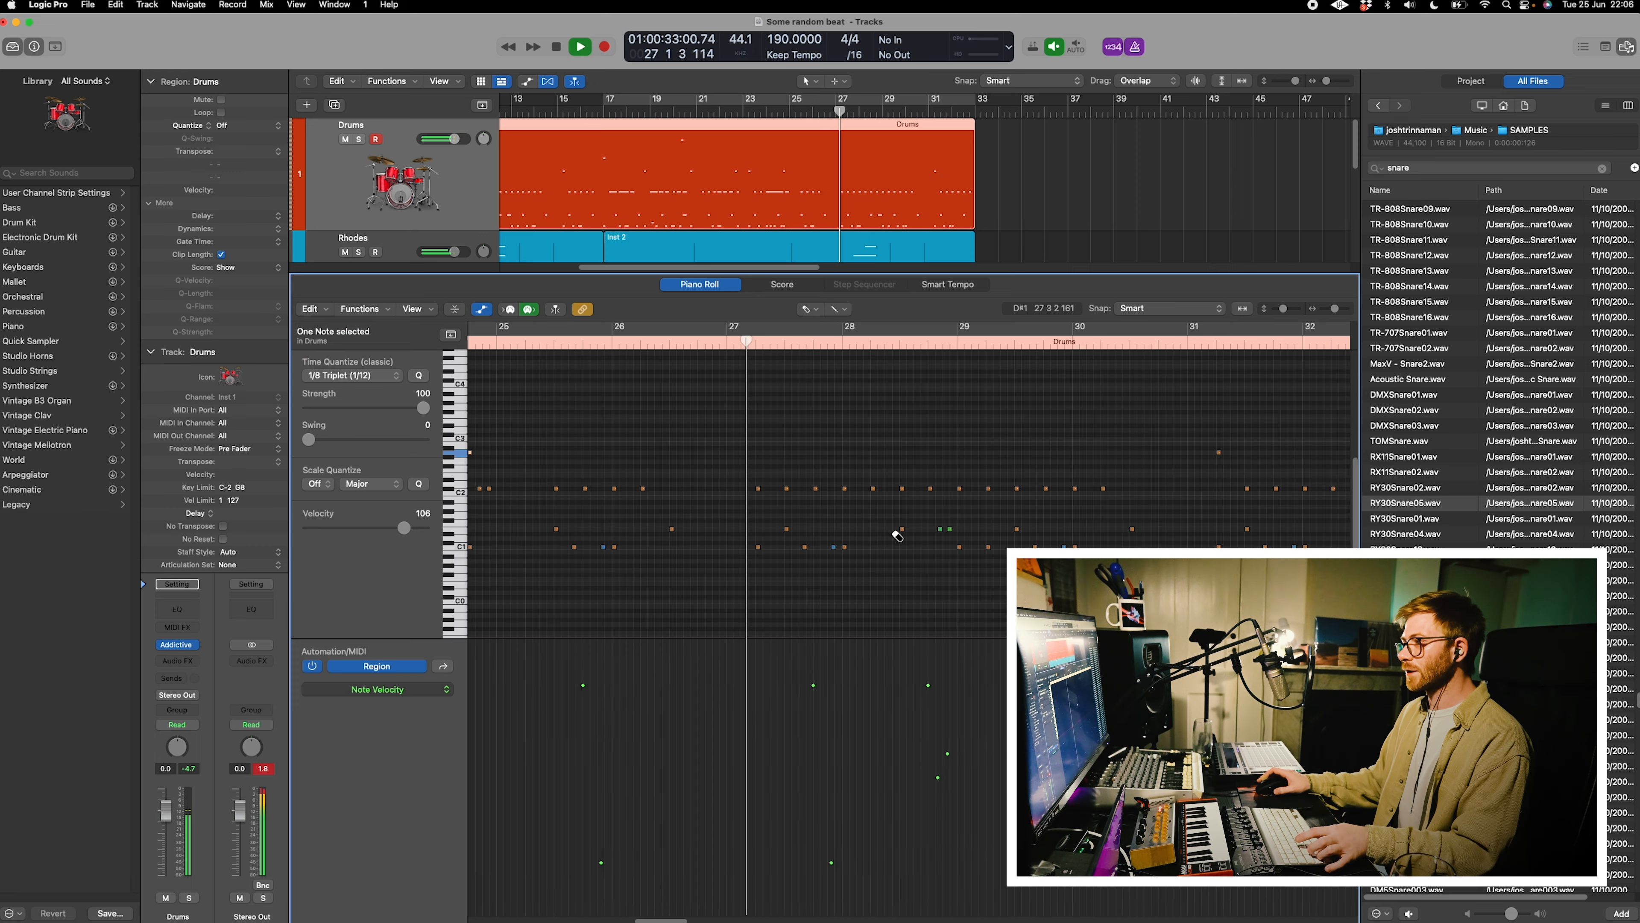
Play the Drums region from before bar 24 and erase the closing C#2 hi-hat notes of bar 24 with the Eraser Tool.
left_click(531, 343)
key("super+Right")
key("t")
key("e")
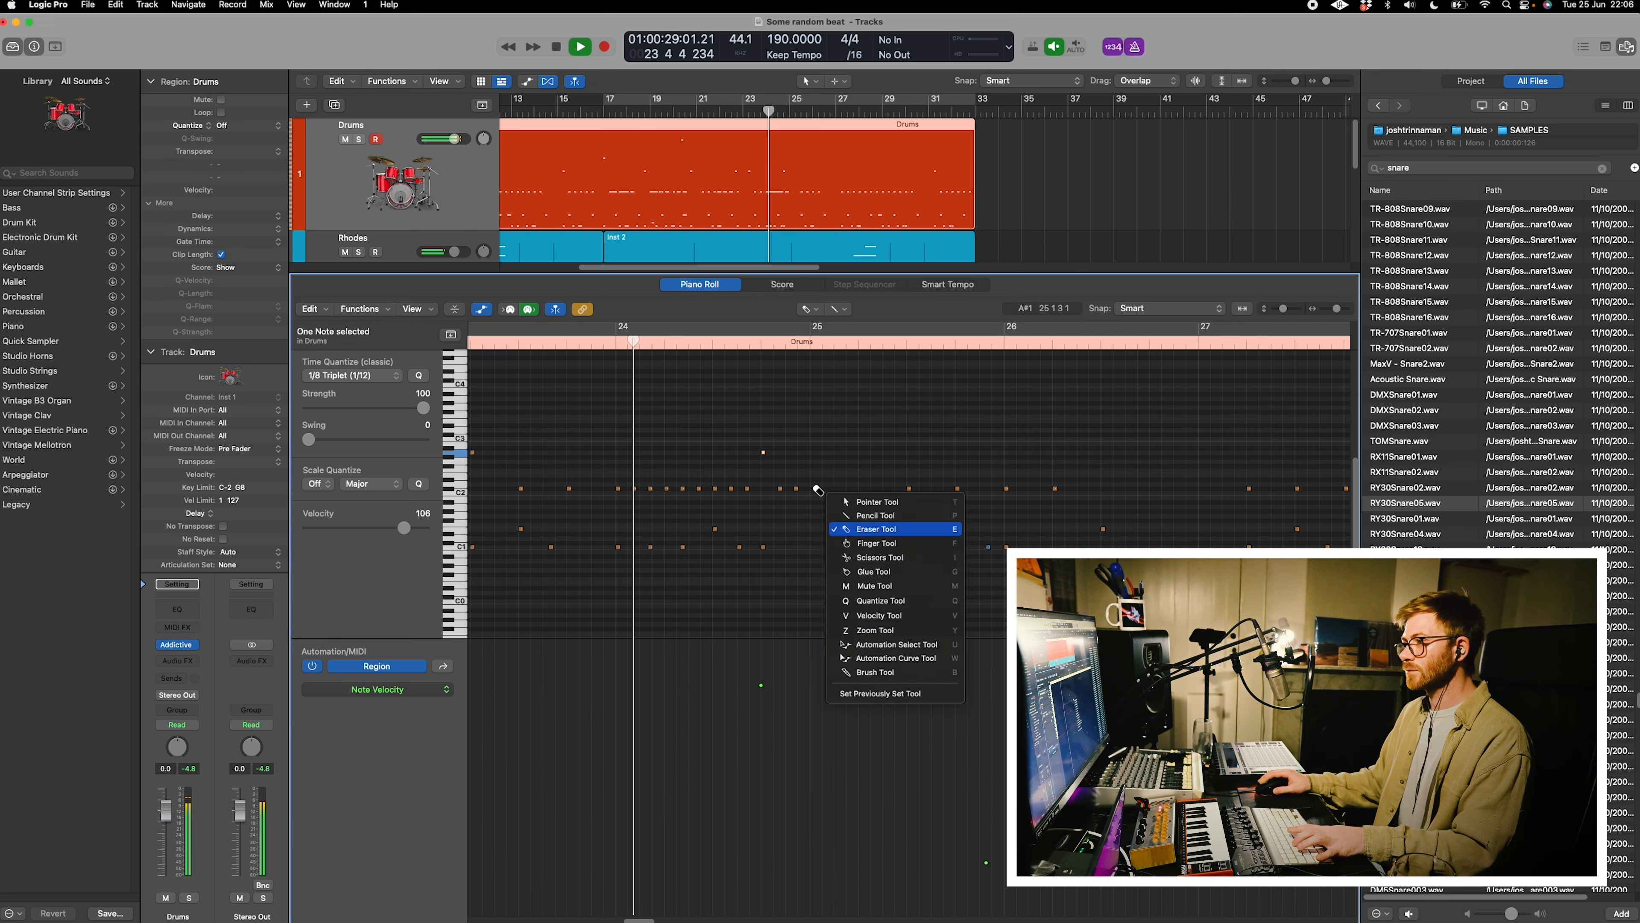
left_click(796, 489)
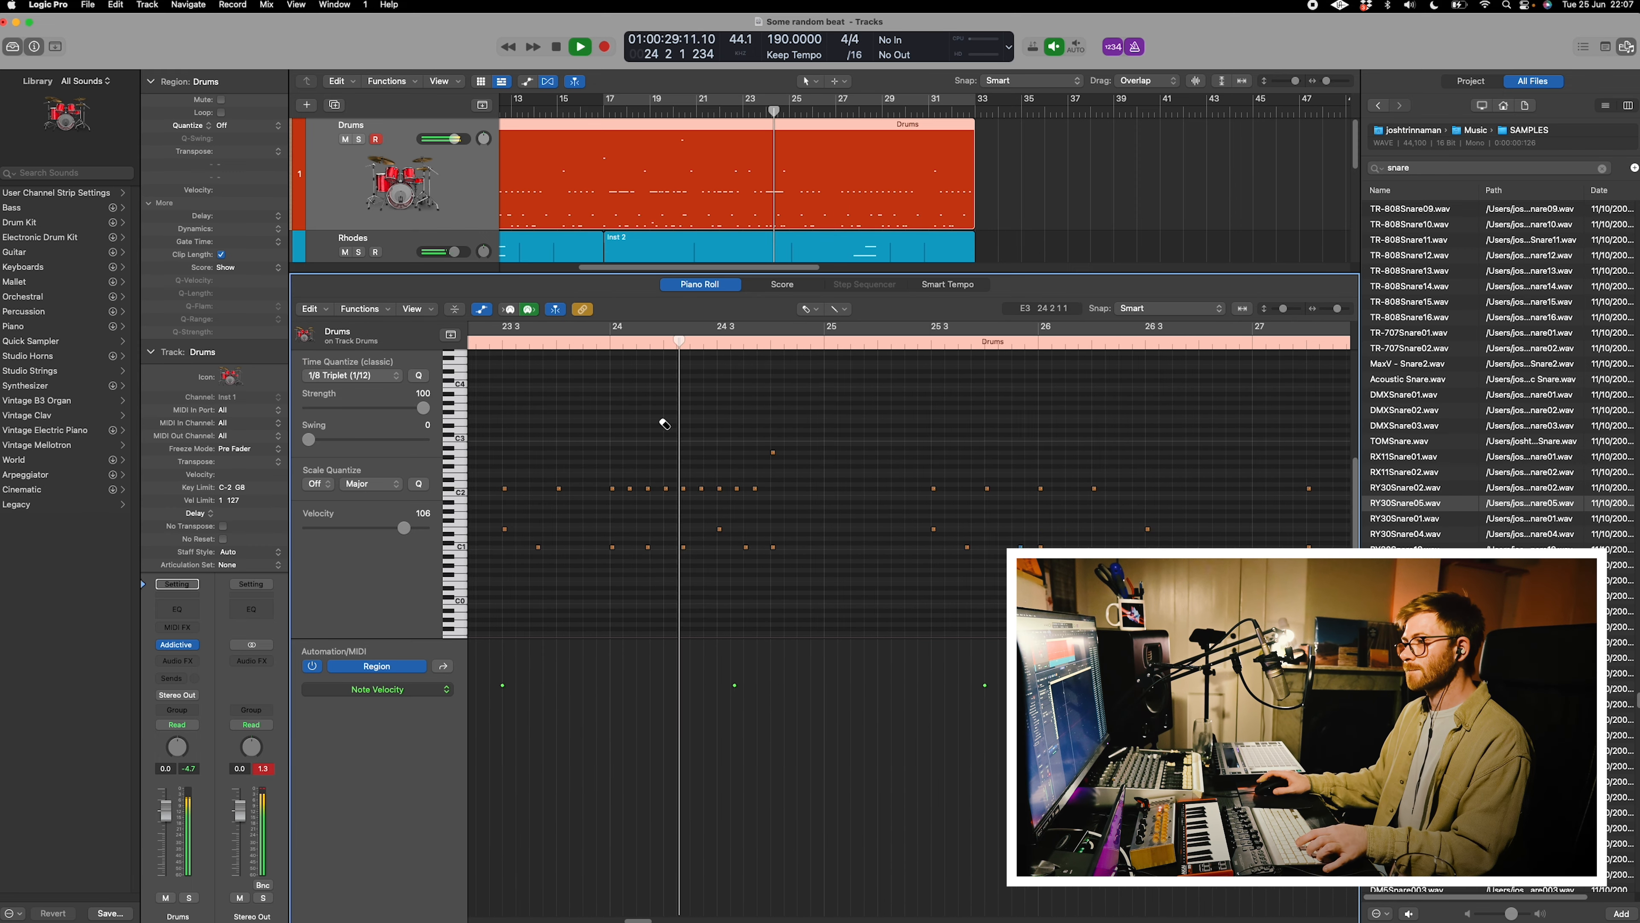
Using the Pointer Tool, shift the C1 note and the high cymbal note near beat 4 of bar 24 slightly later, onto the triplet position.
key("super+Right")
key("t")
key("t")
left_click(542, 344)
key("t")
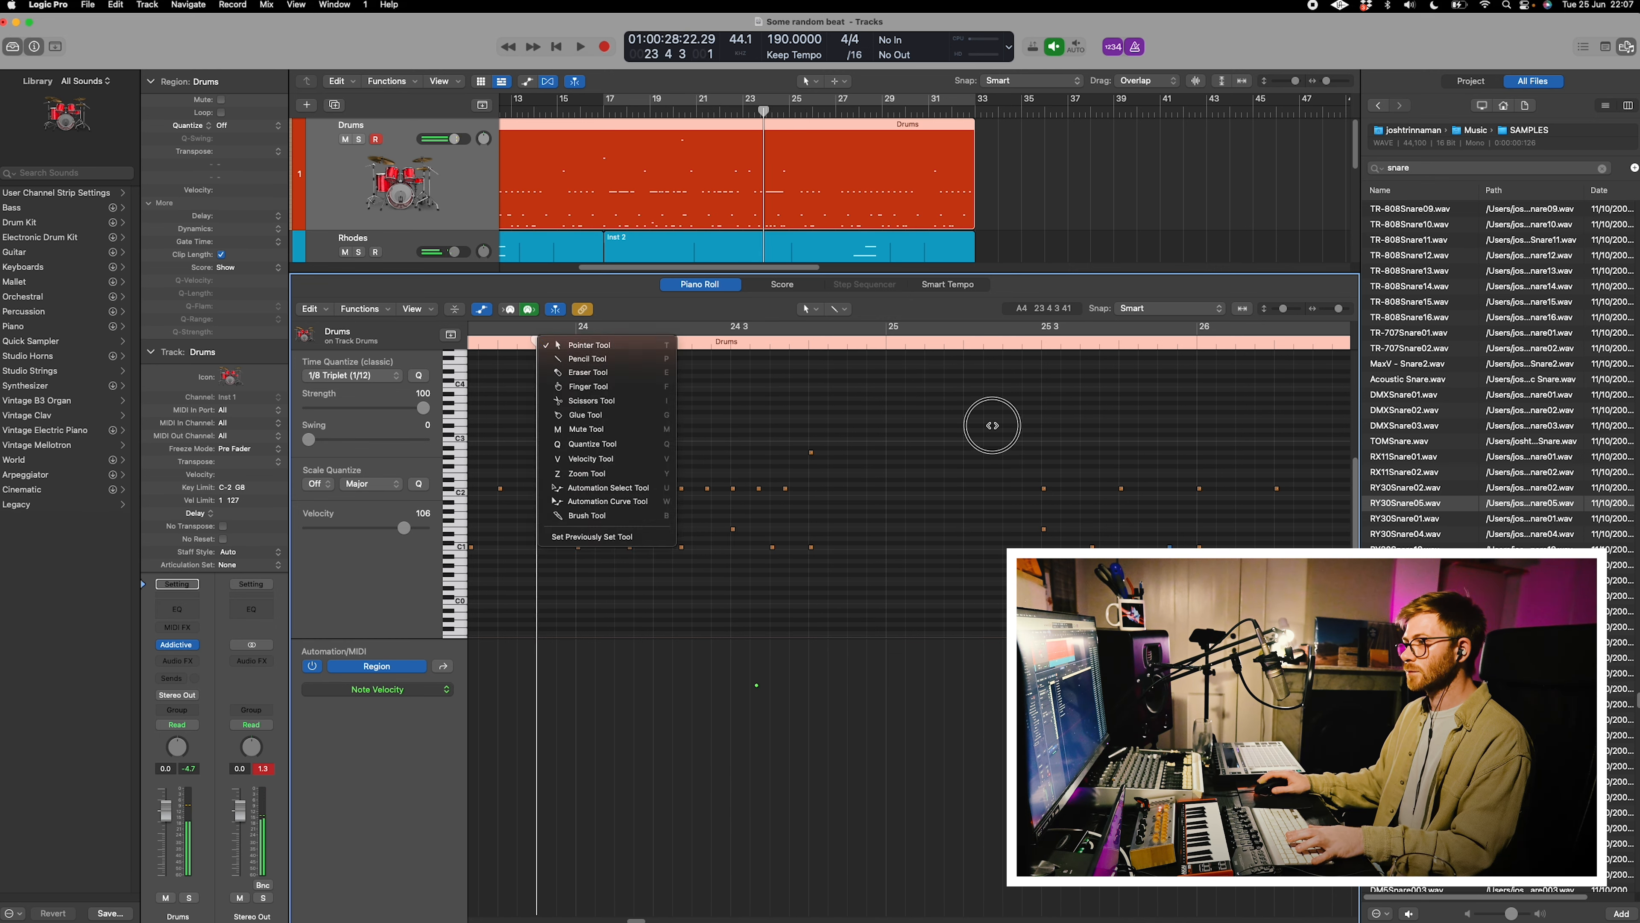
key("t")
key("t")
key("t")
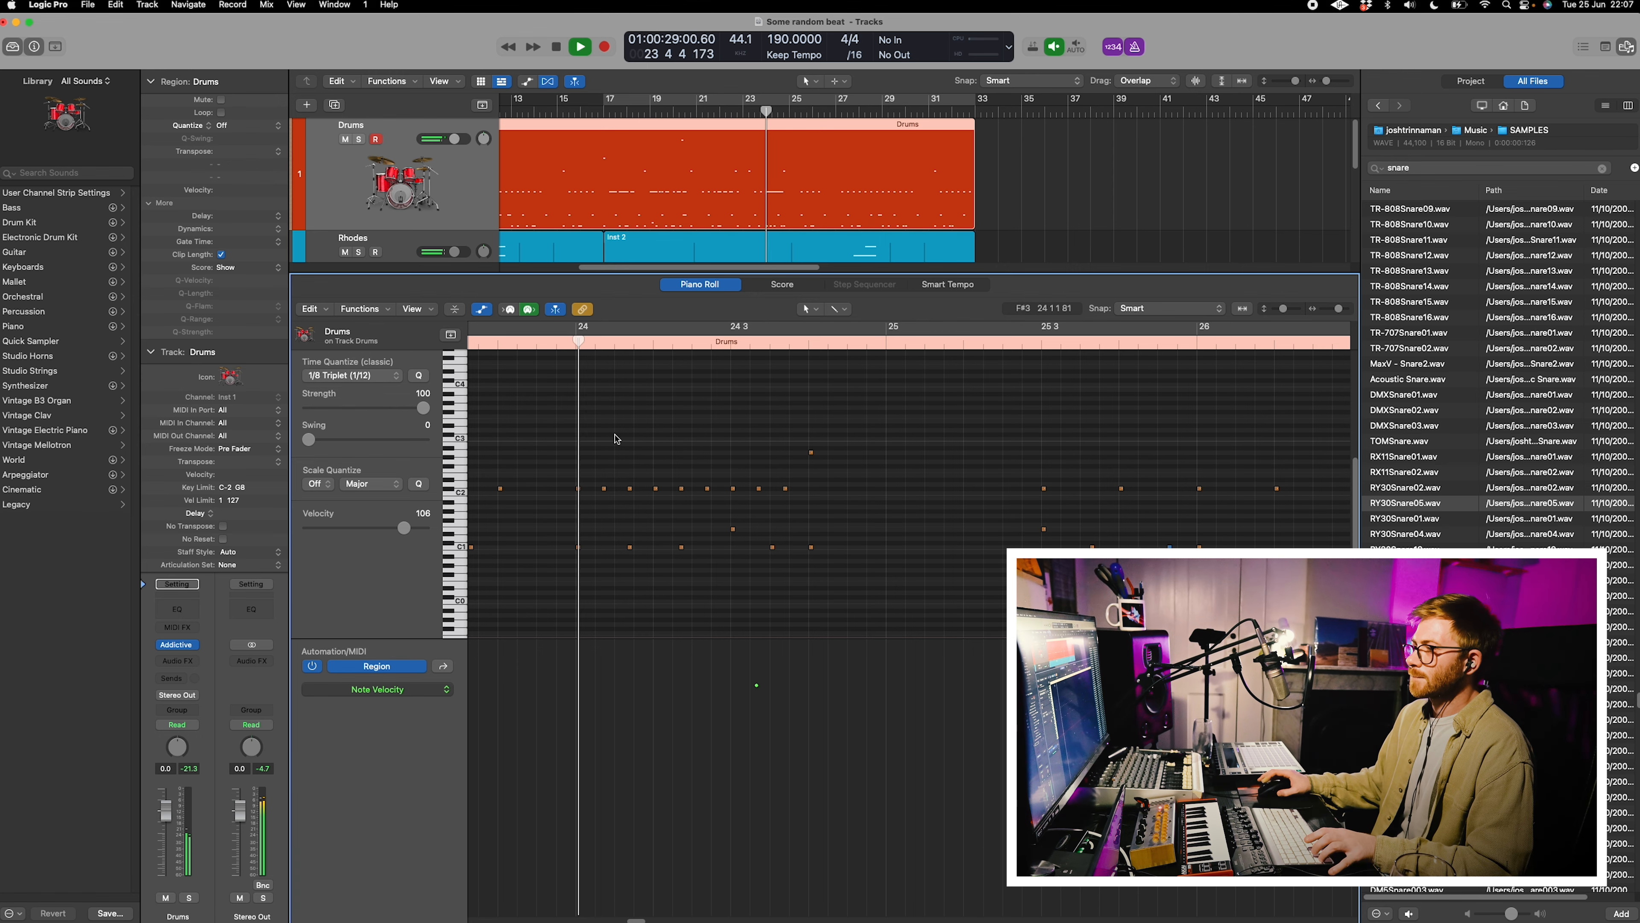
left_click_drag(852, 440, 859, 453)
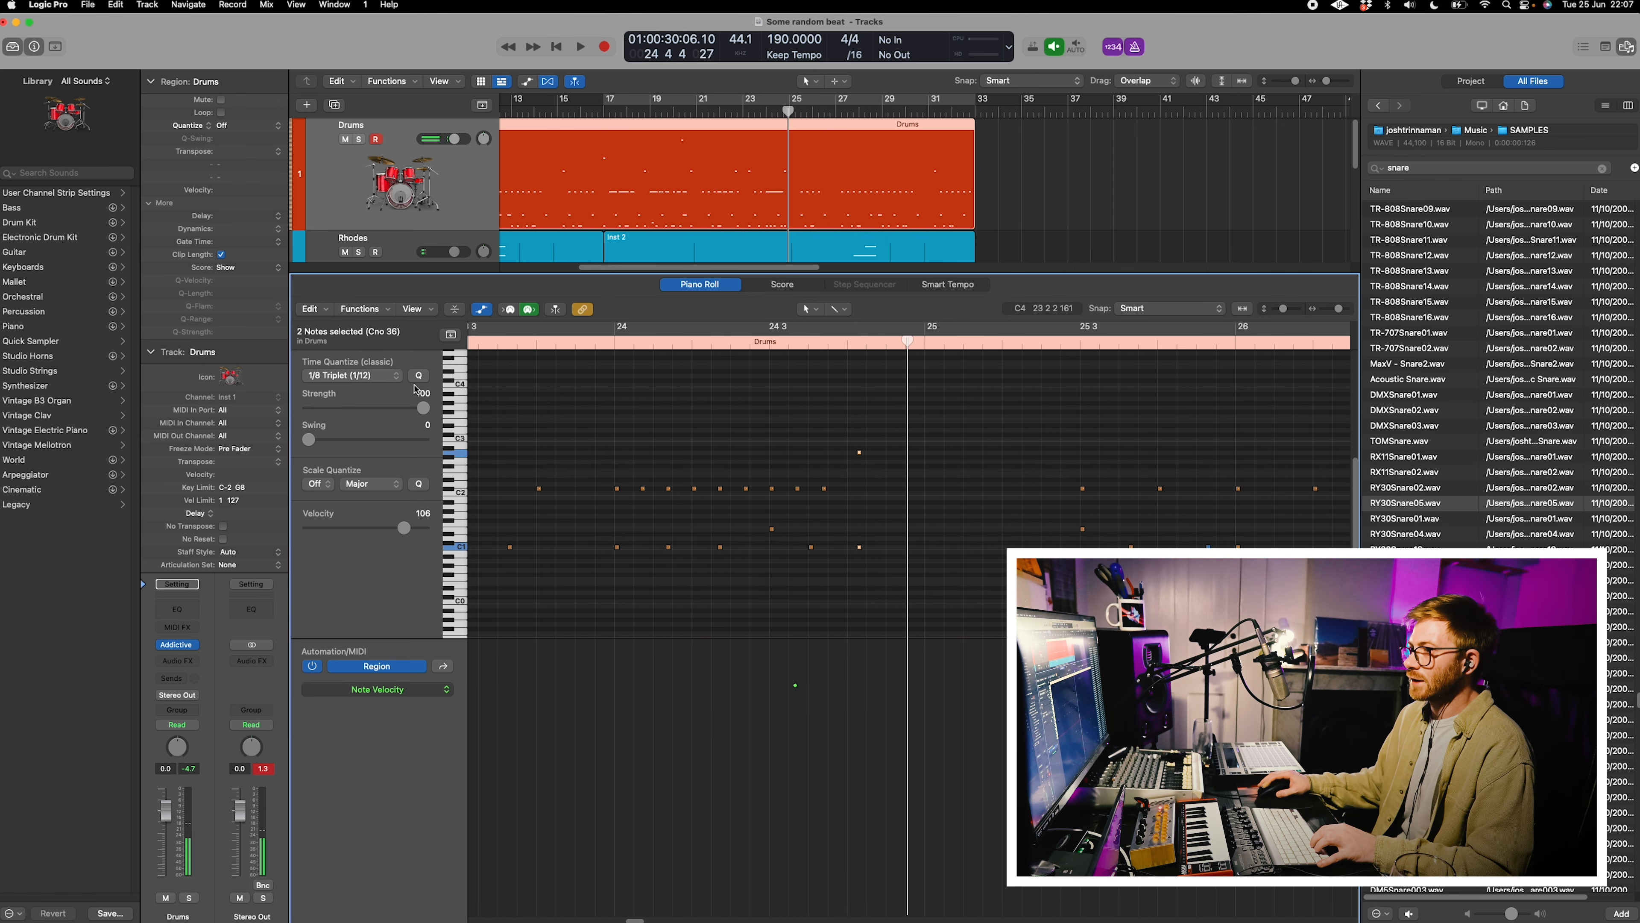
left_click_drag(850, 548, 877, 548)
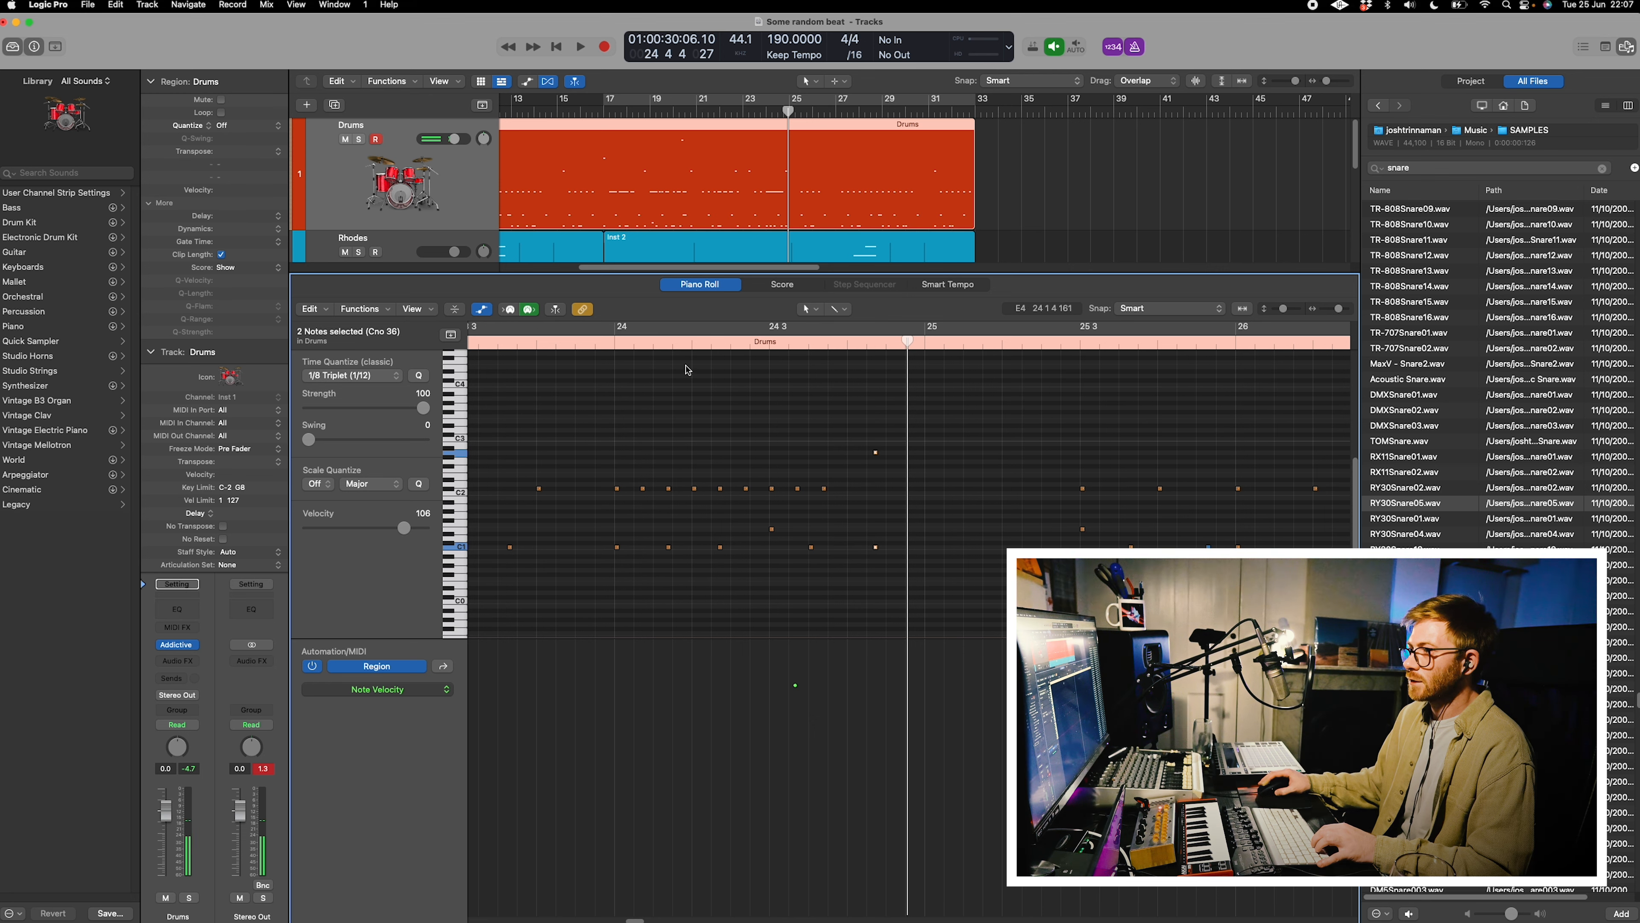
Pencil C#2 hi-hat notes through the end of bar 24, leaving out the one directly beneath the high cymbal note.
double_click(670, 348)
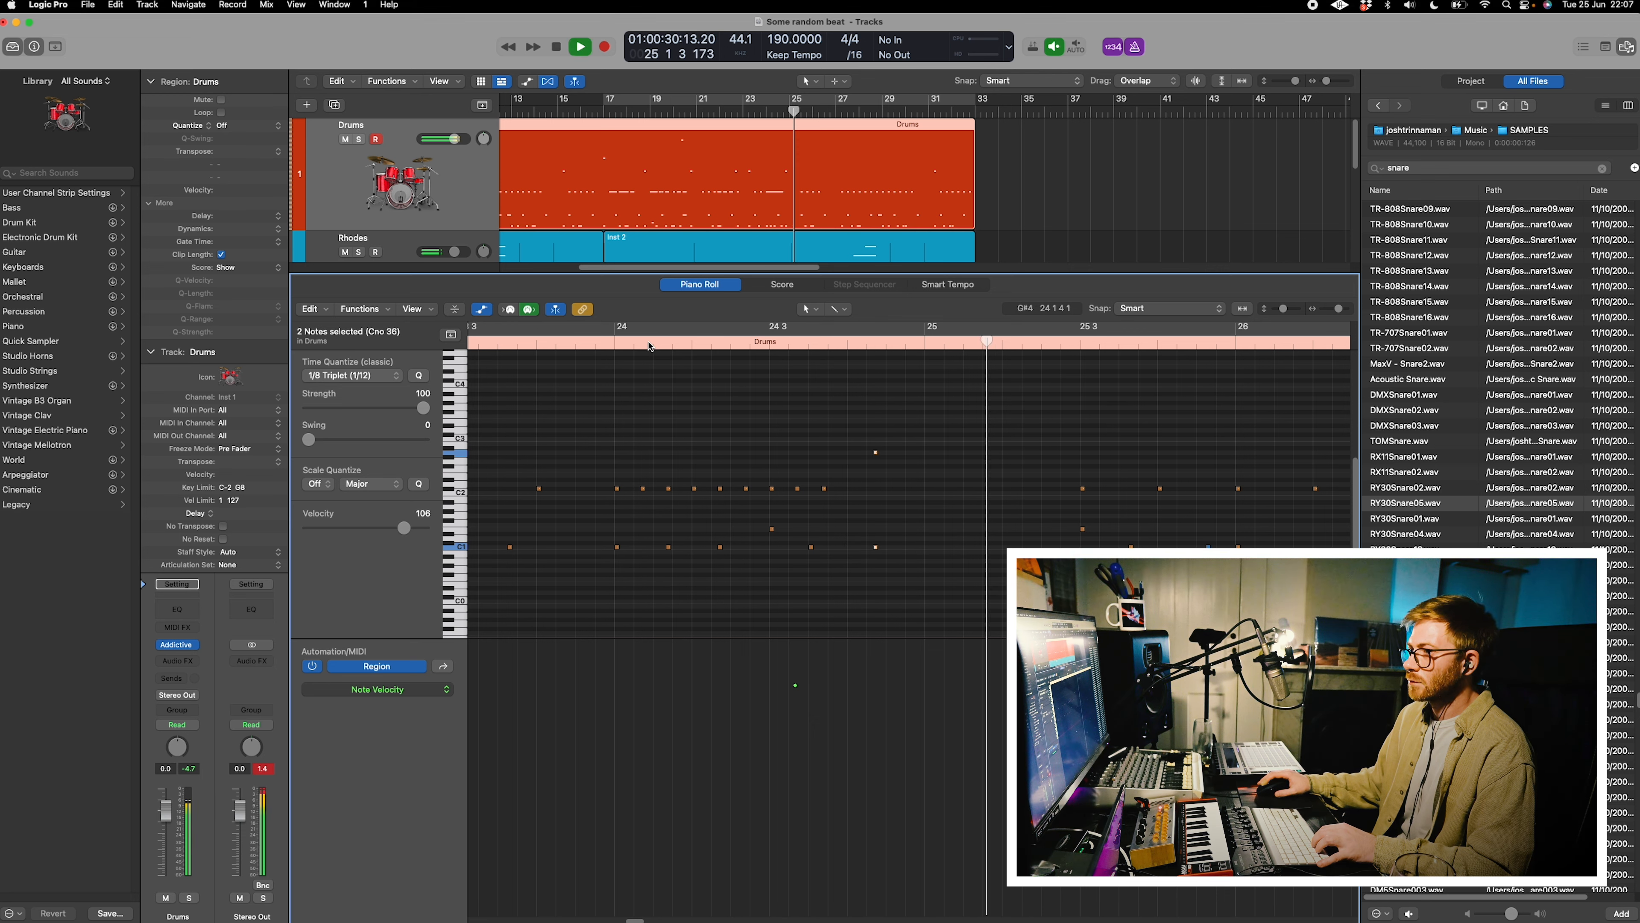
left_click(543, 343)
key("space")
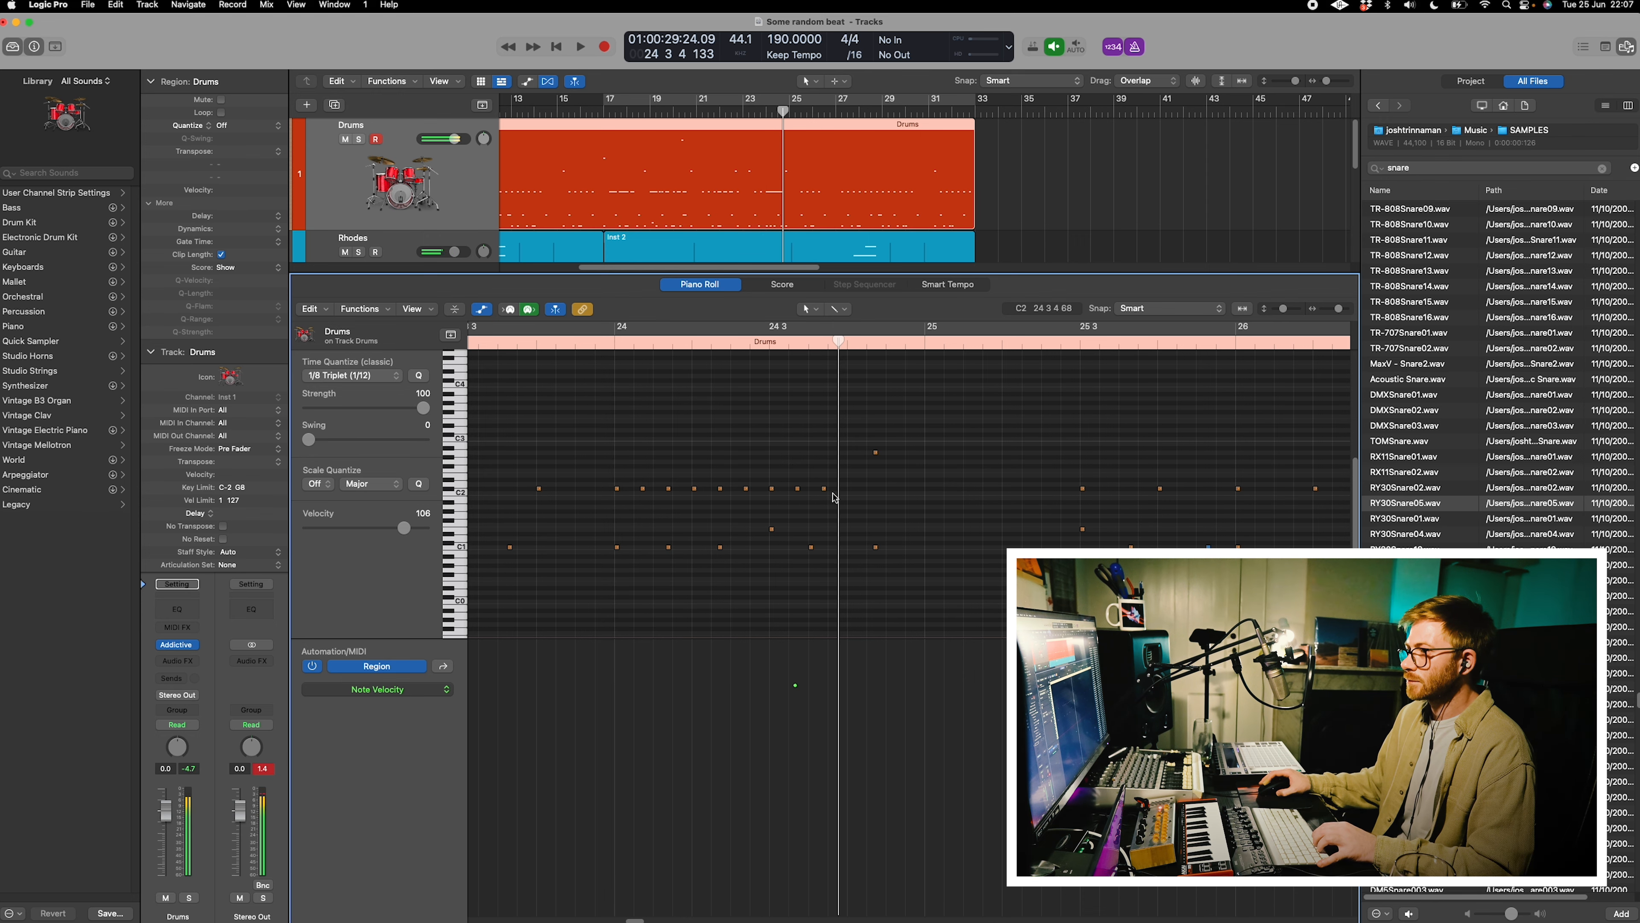
key("space")
key("t")
key("p")
key("space")
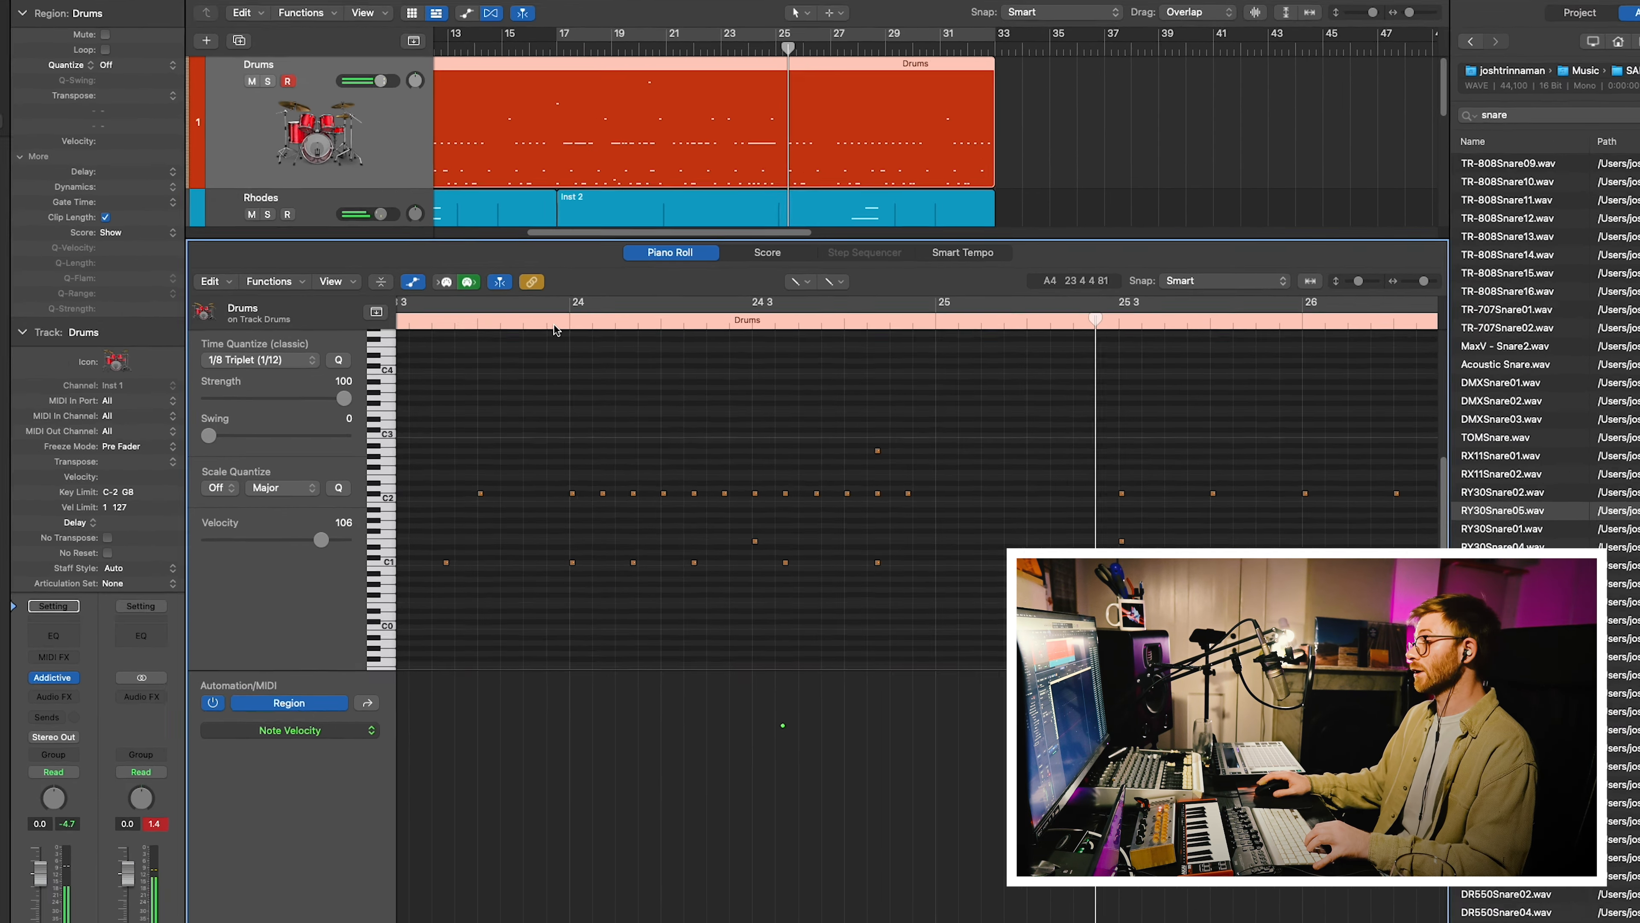
left_click(598, 343)
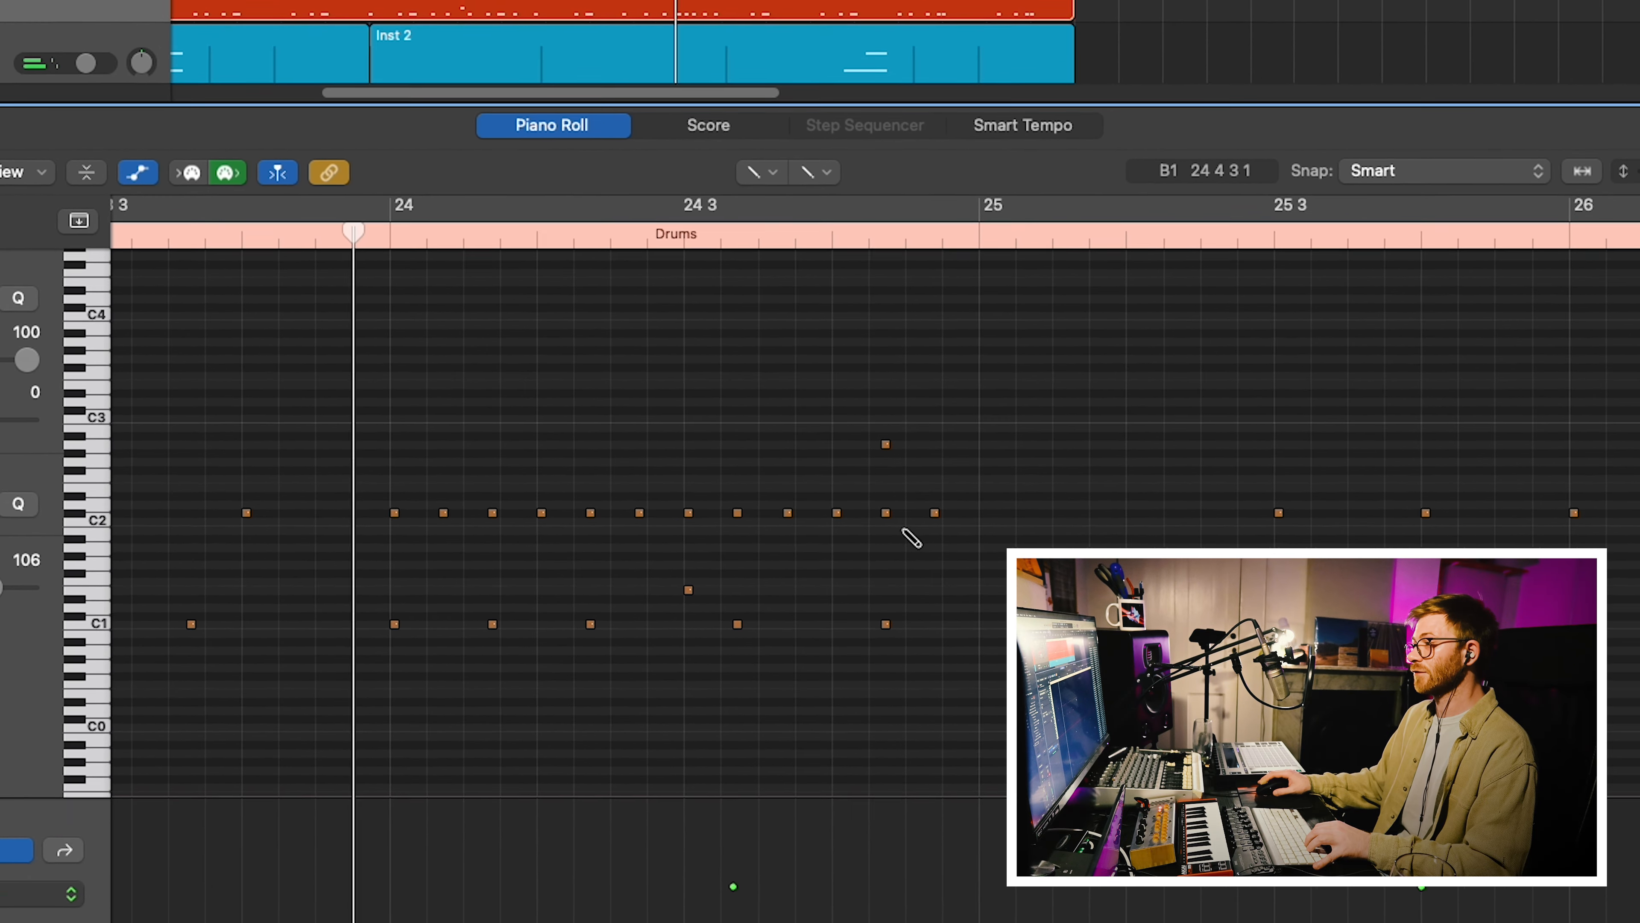
left_click(886, 512)
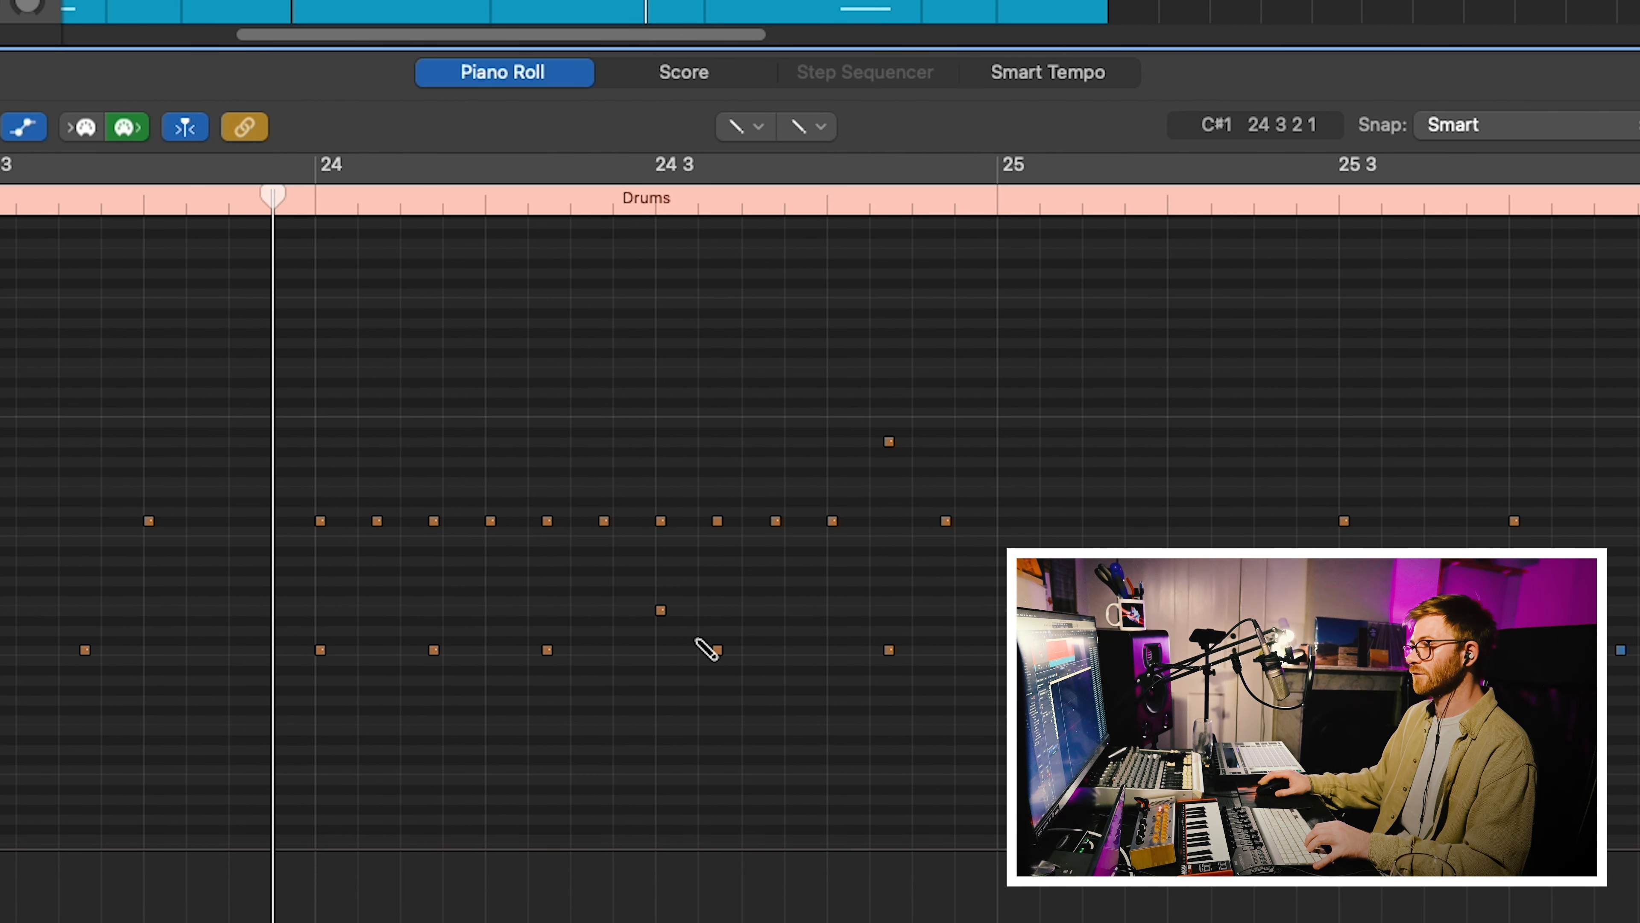
Play back the triplet drum fill repeatedly from just before bar 24.
key("space")
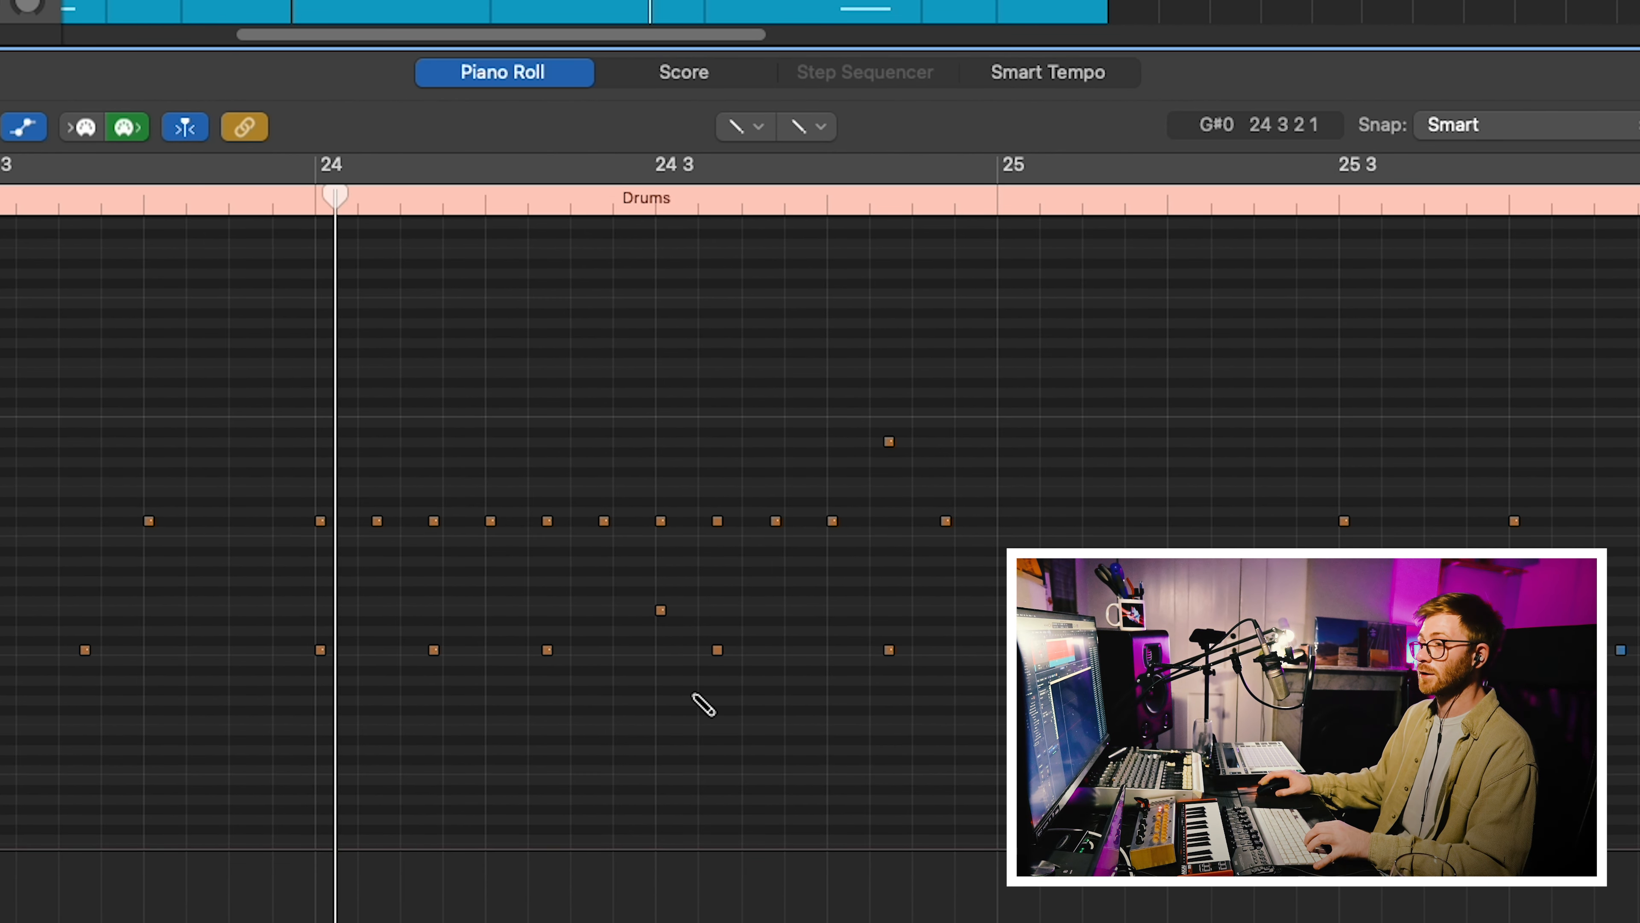
key("space")
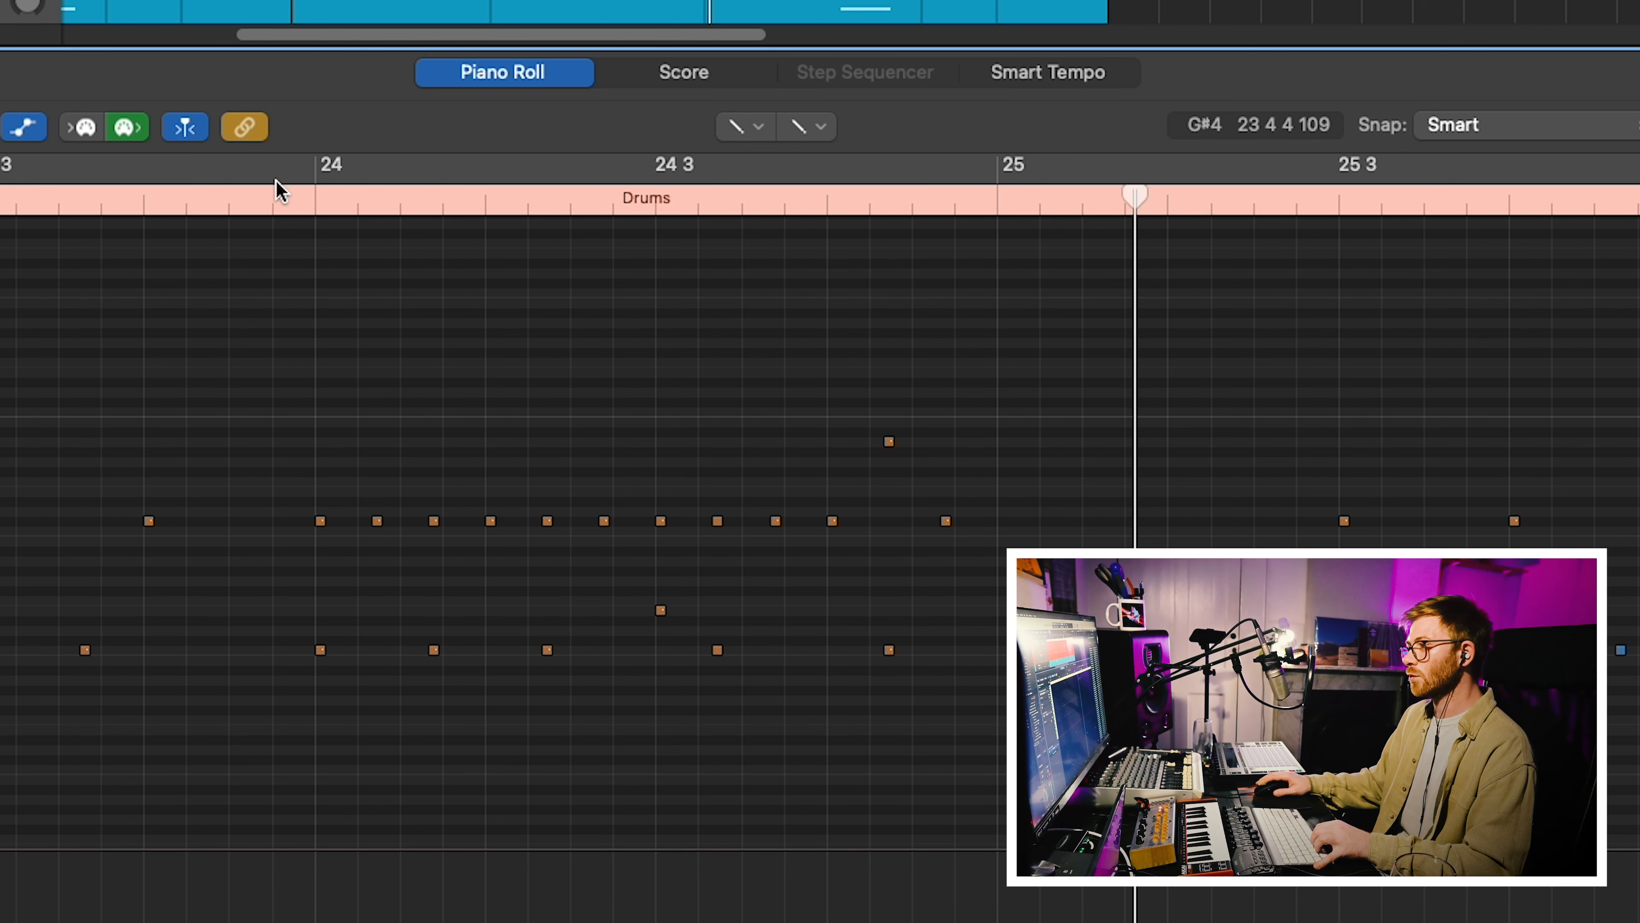
left_click(276, 199)
key("space")
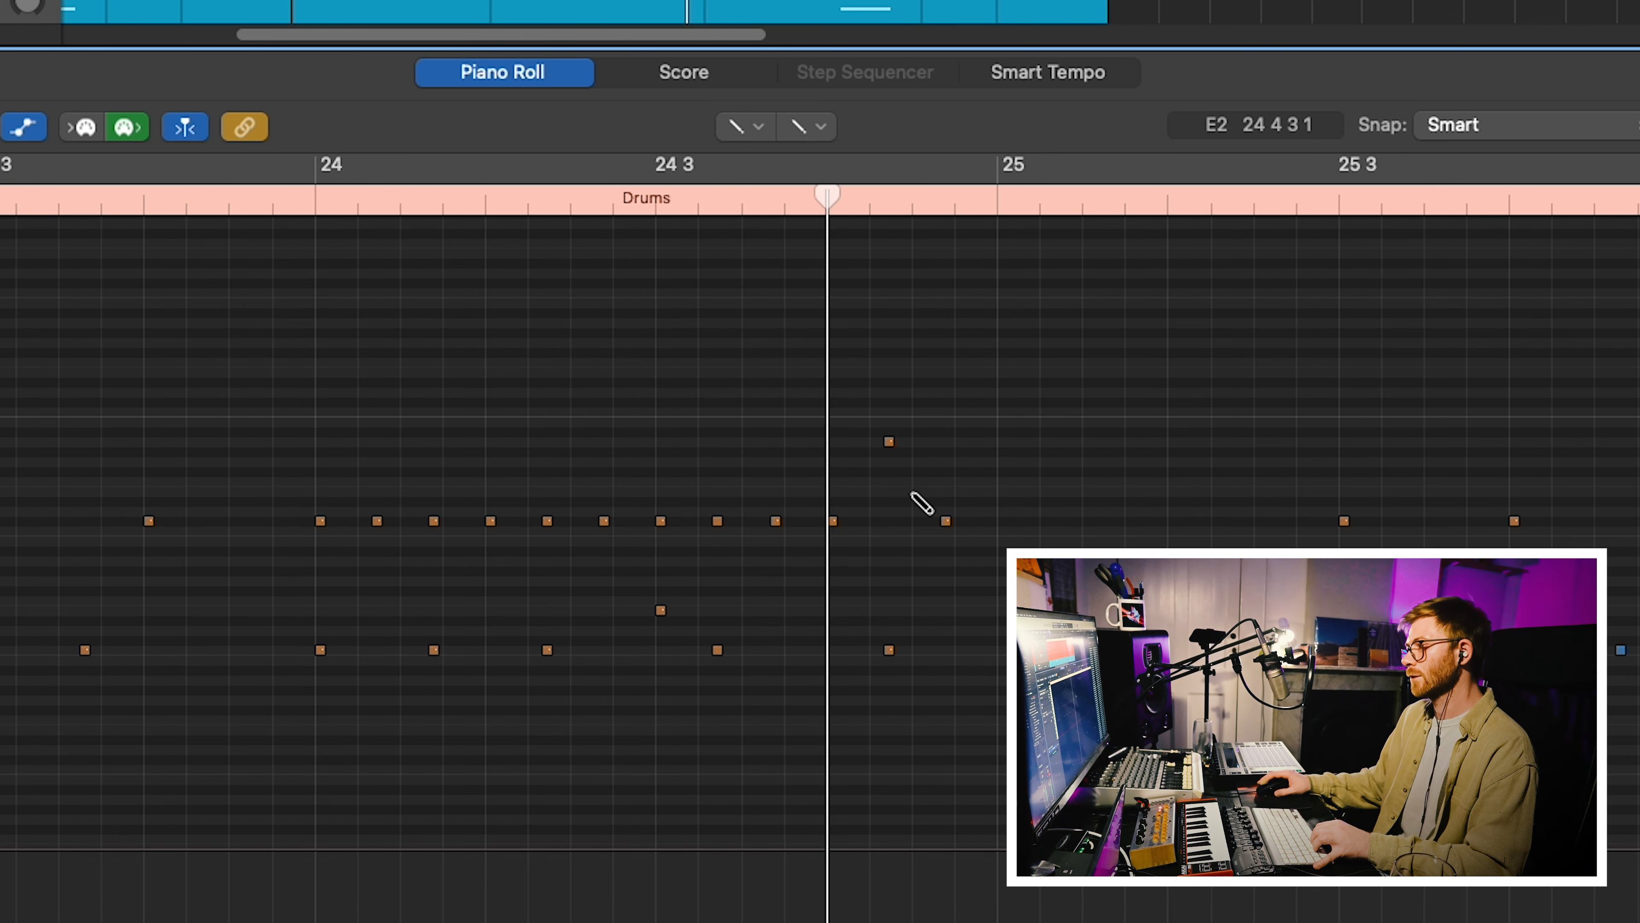
key("space")
left_click(242, 200)
key("space")
Double up the C#2 hi-hats just before beat 3 of bar 24, then quantize the fill's hi-hats to 1/16 Triplet (1/24).
key("t")
key("v")
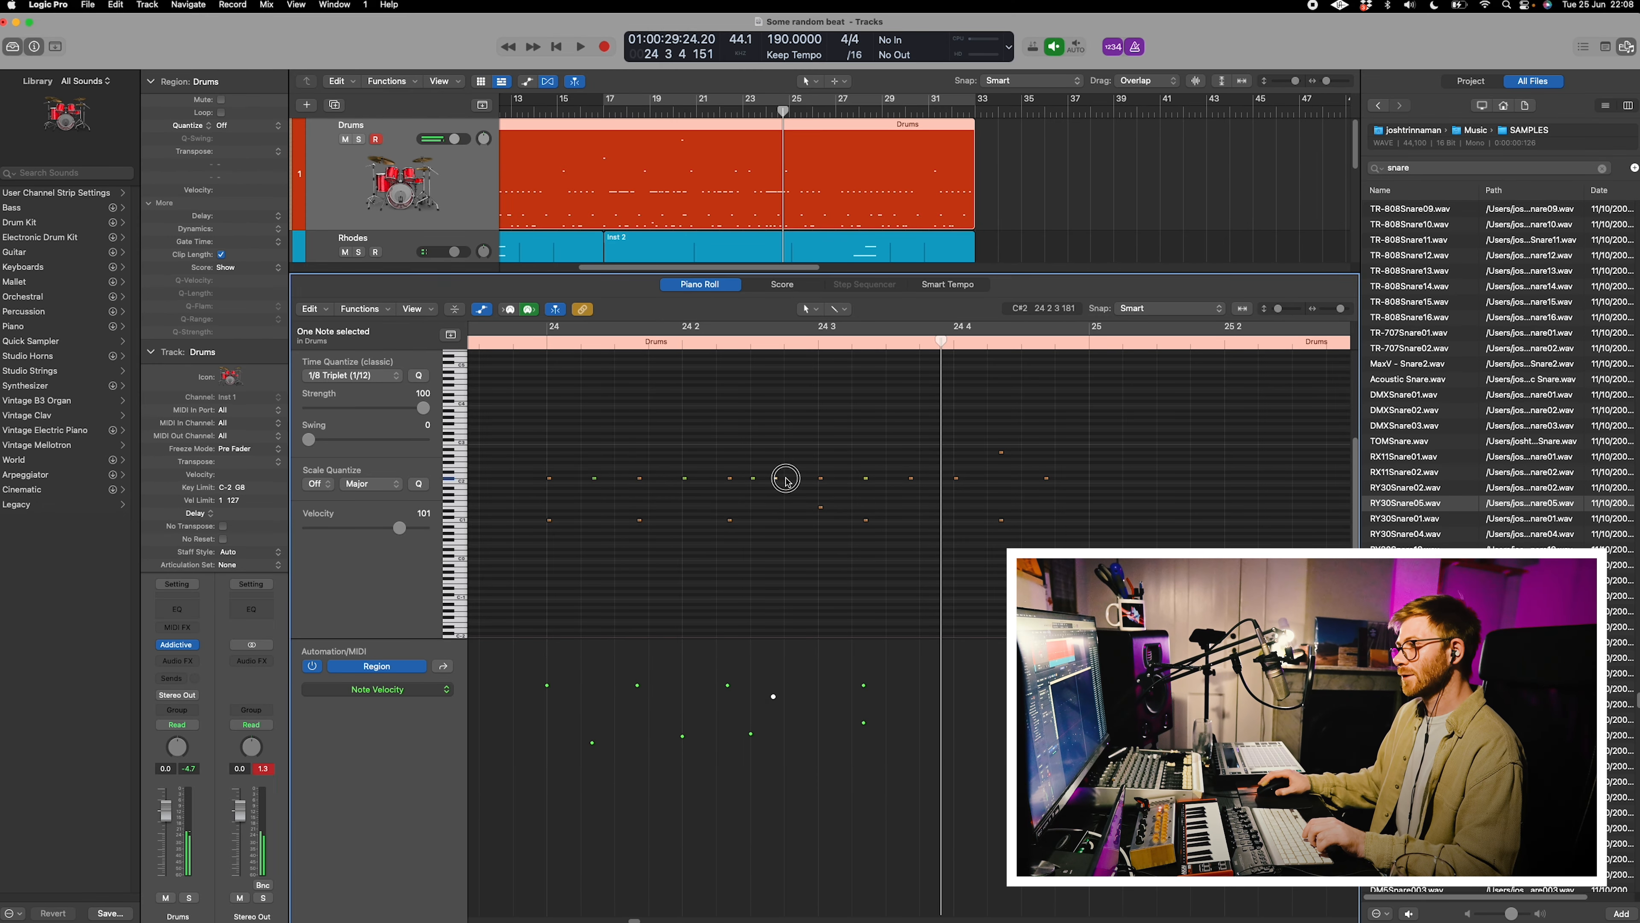
left_click_drag(775, 478, 797, 478)
left_click(568, 329)
left_click_drag(1134, 503, 582, 425)
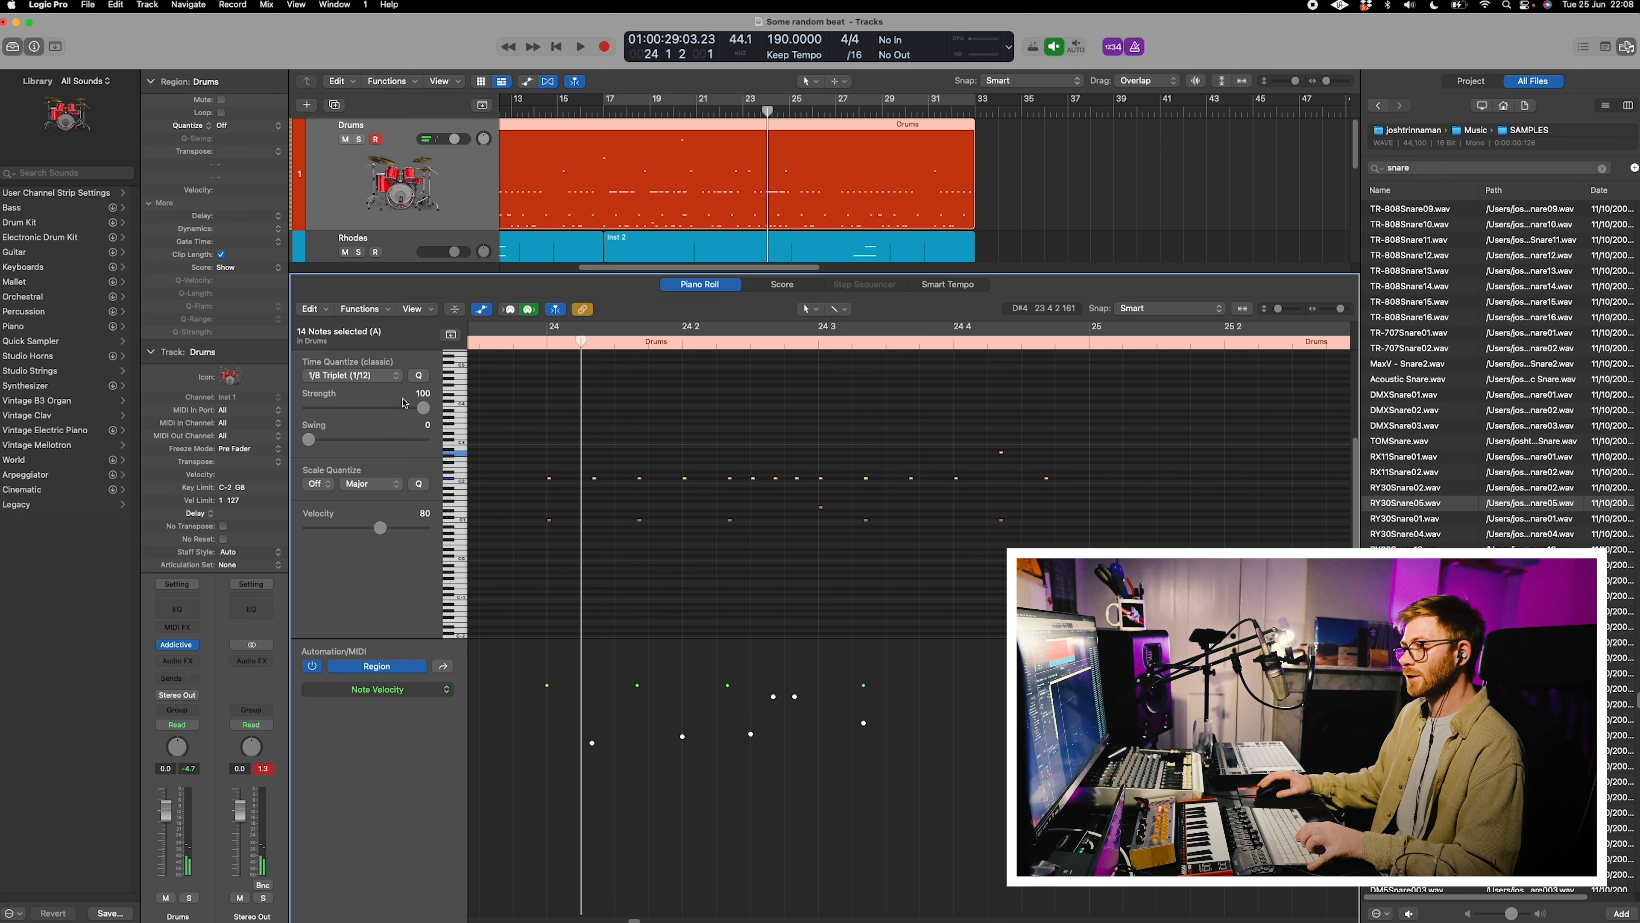
left_click(390, 378)
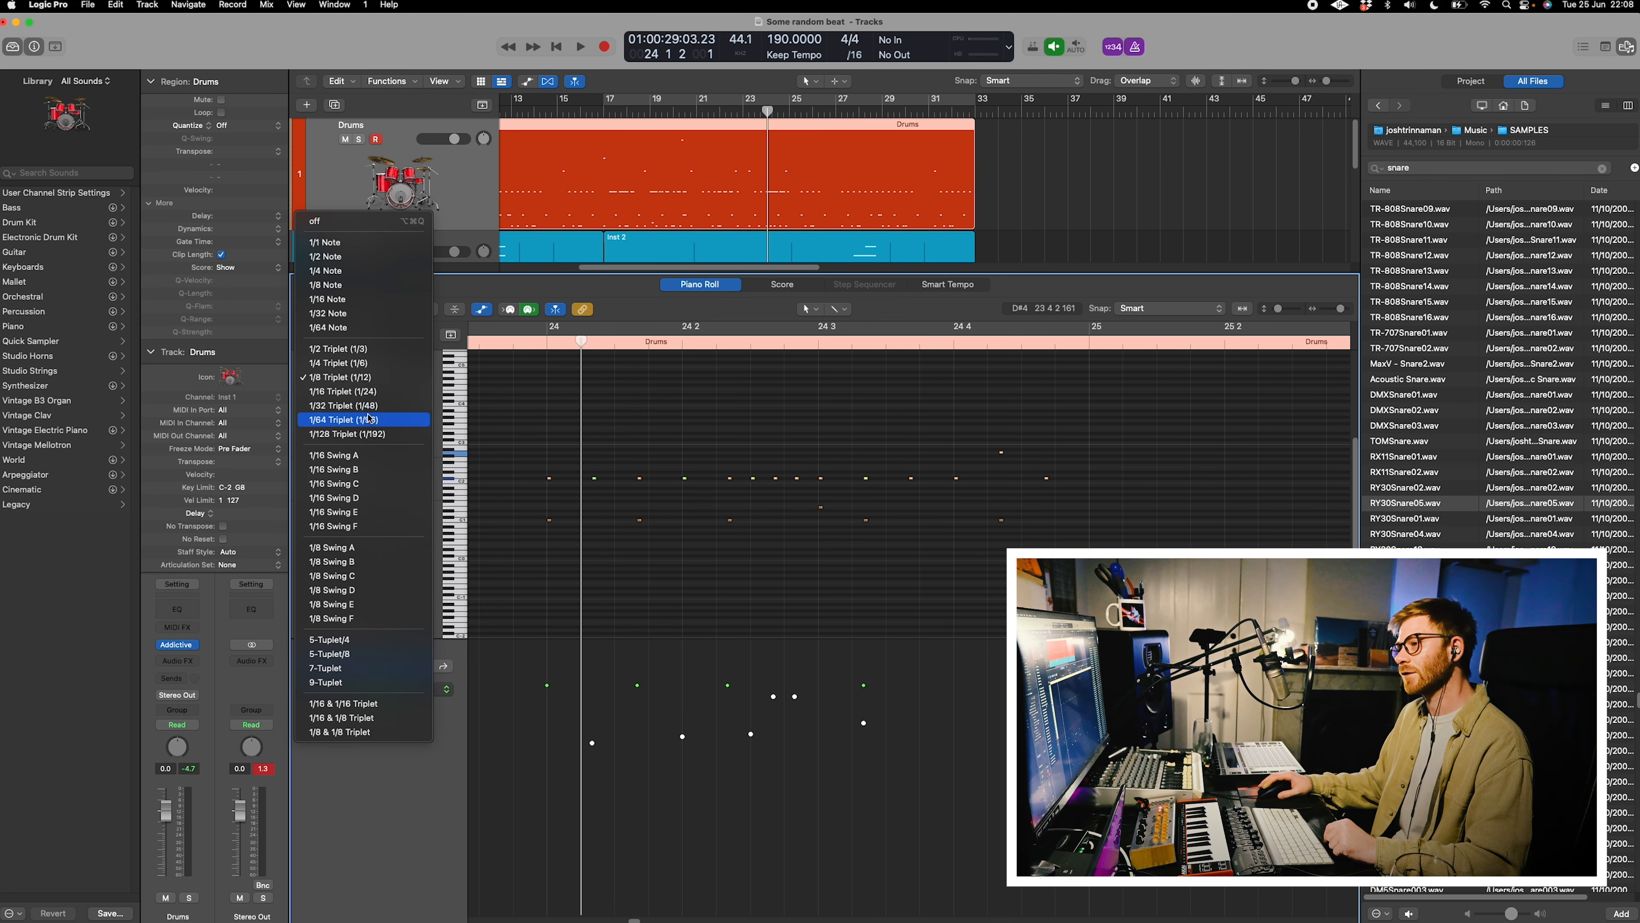
left_click(393, 393)
right_click(747, 415)
left_click(867, 415)
key("space")
scroll(882, 418, "down", 10)
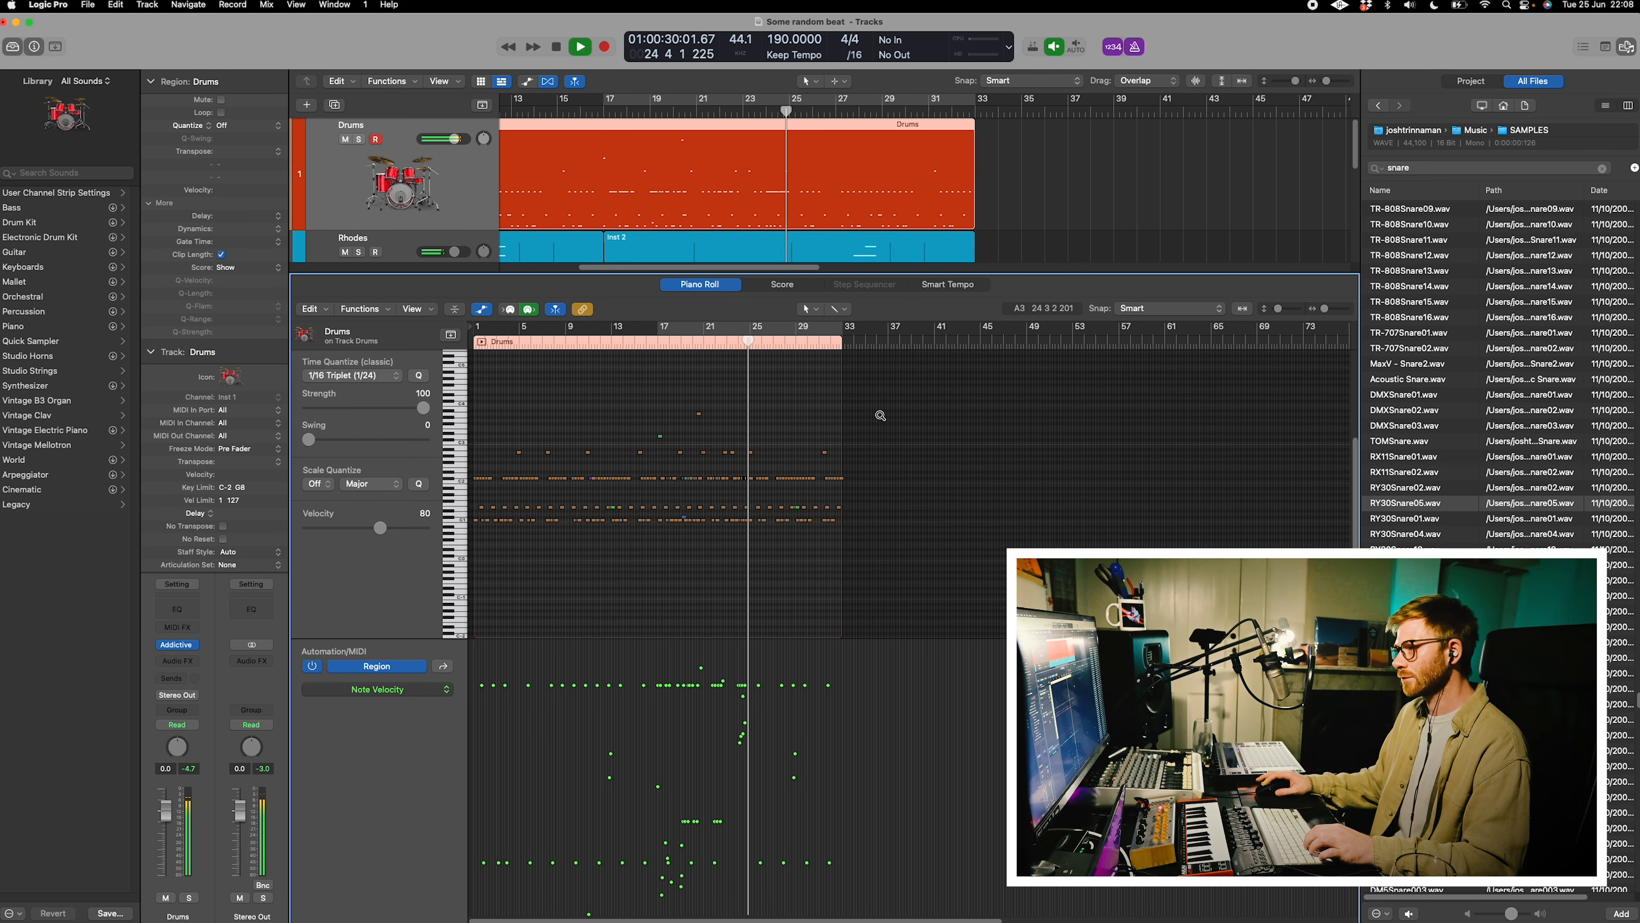
scroll(838, 449, "up", 5)
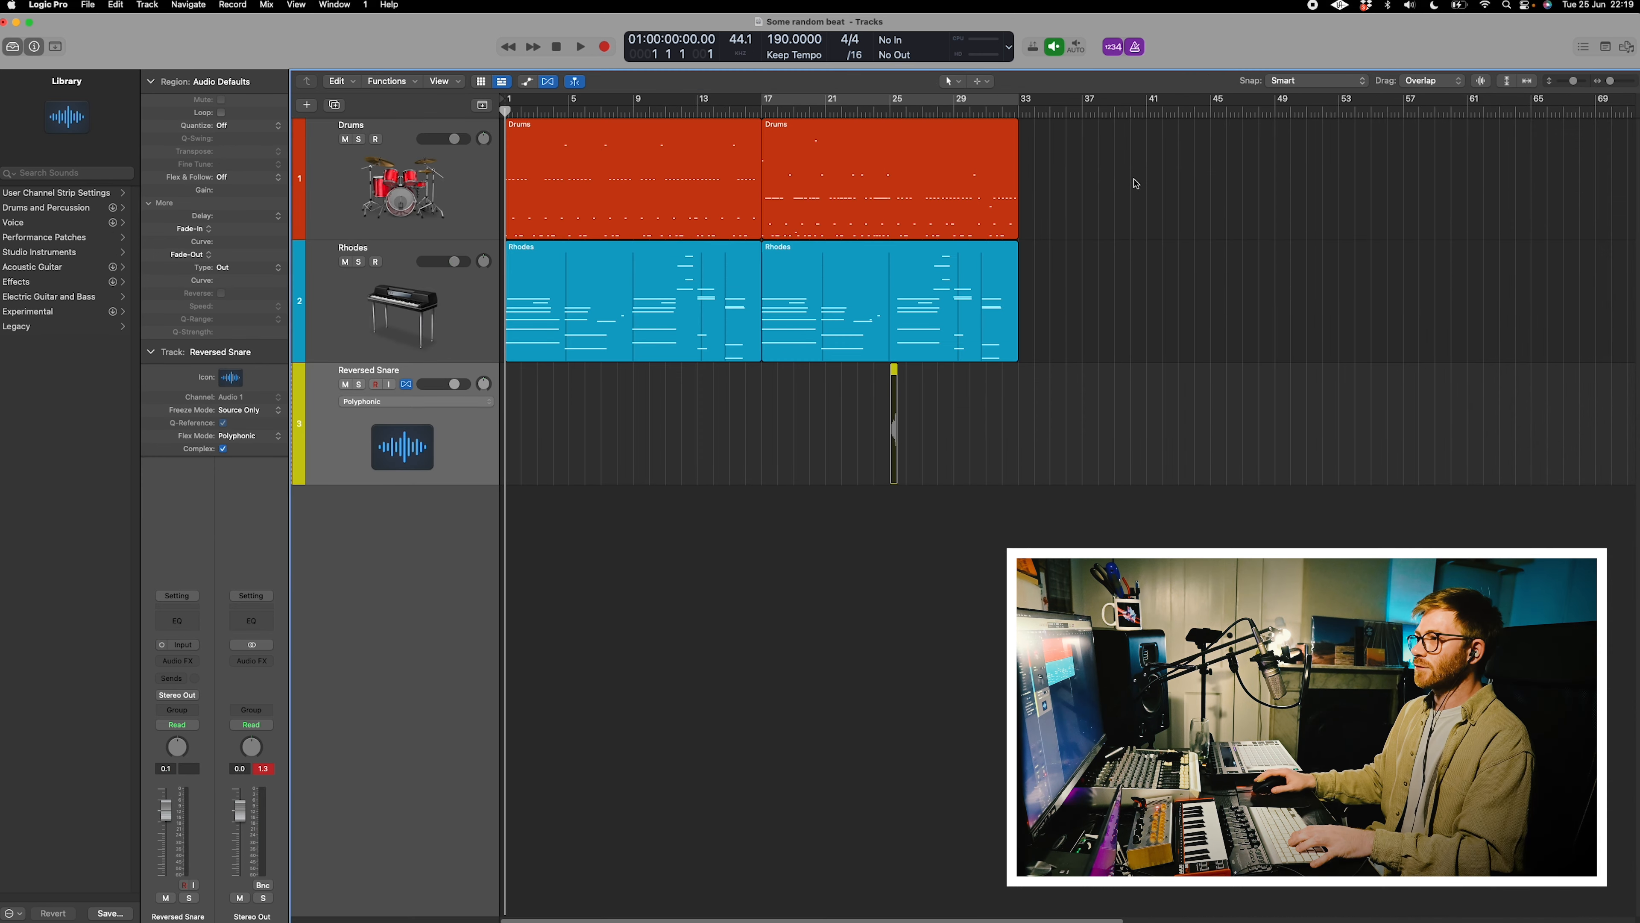
key("t")
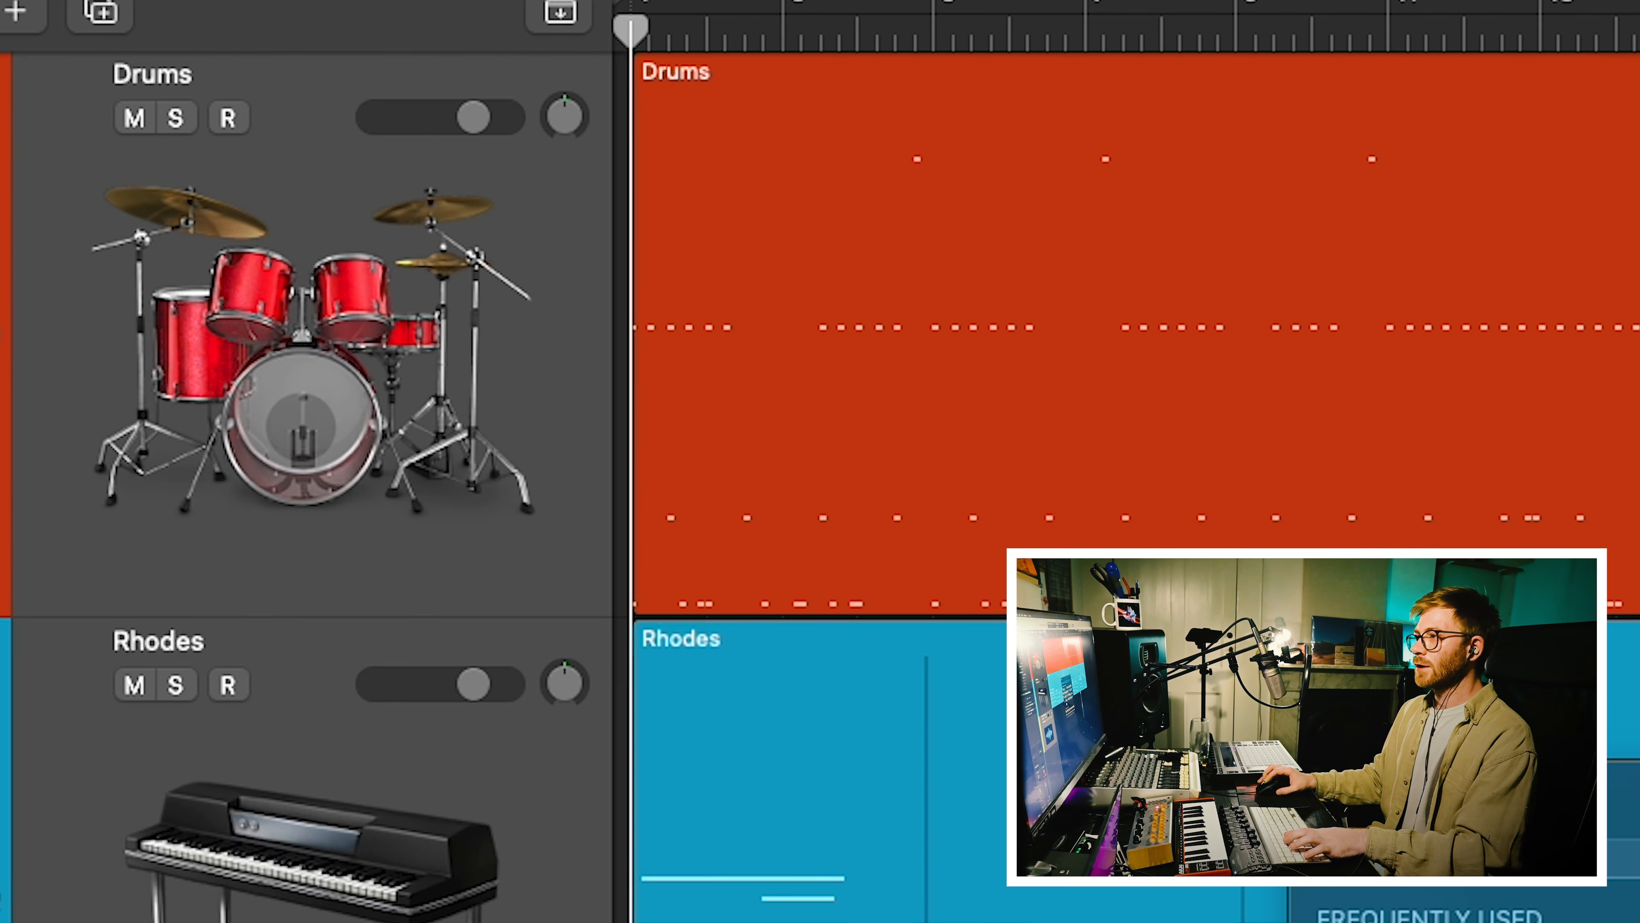
key("t")
left_click(421, 499)
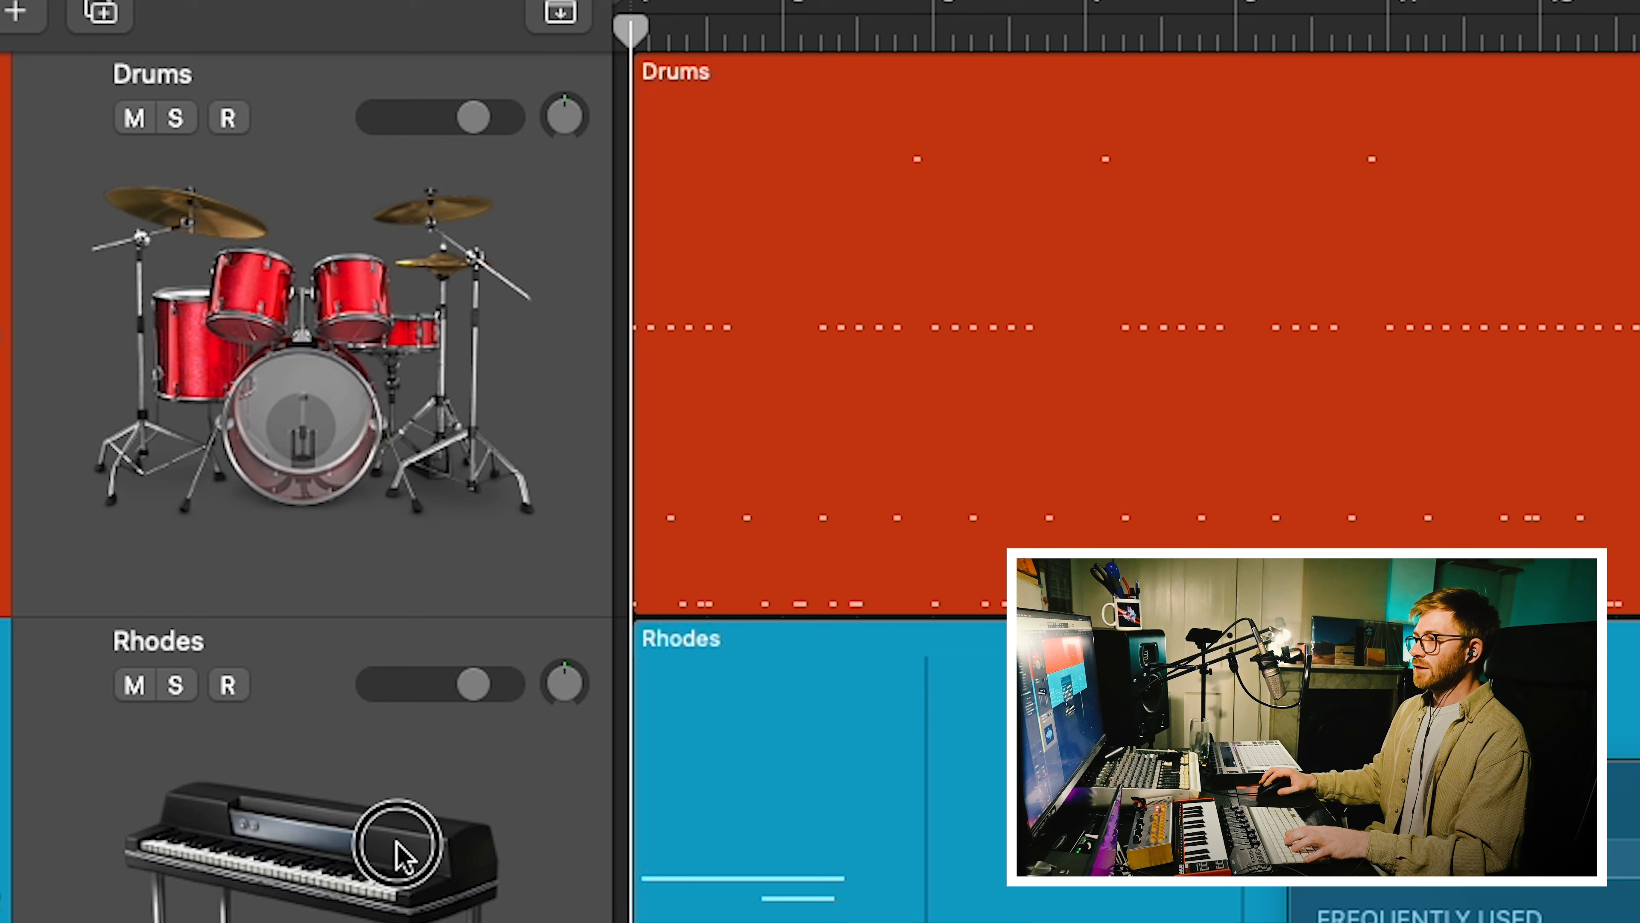
left_click(396, 839)
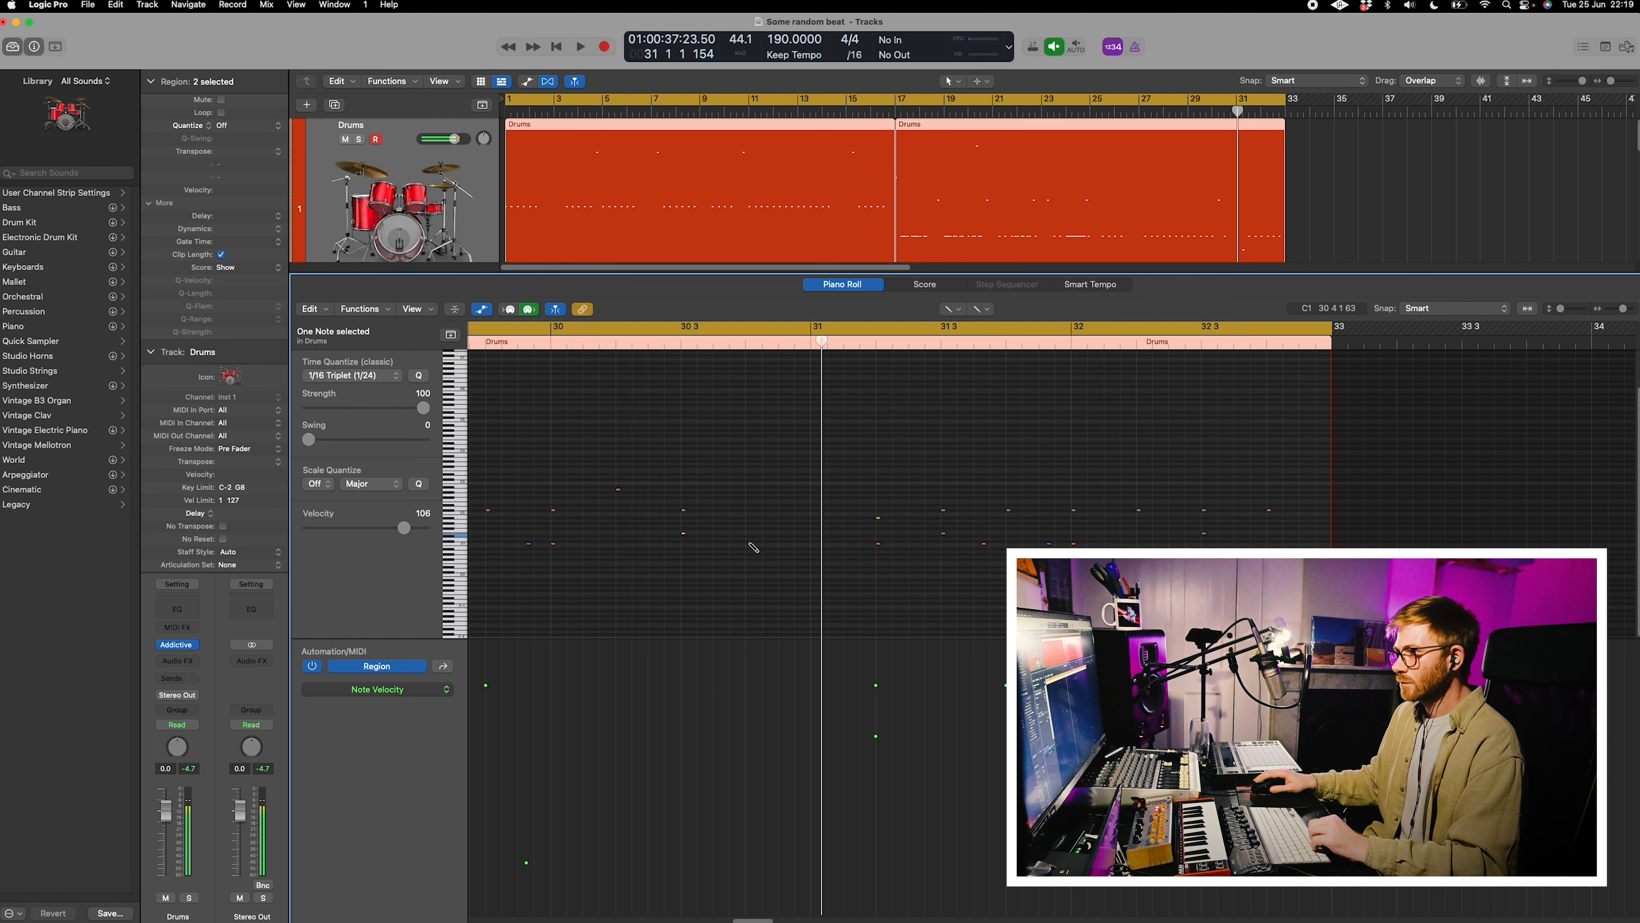
Move the drum accent note from beat 2 of bar 31 to beat 4 of bar 30 and play back from bar 30.
left_click_drag(870, 520, 749, 517)
left_click(662, 336)
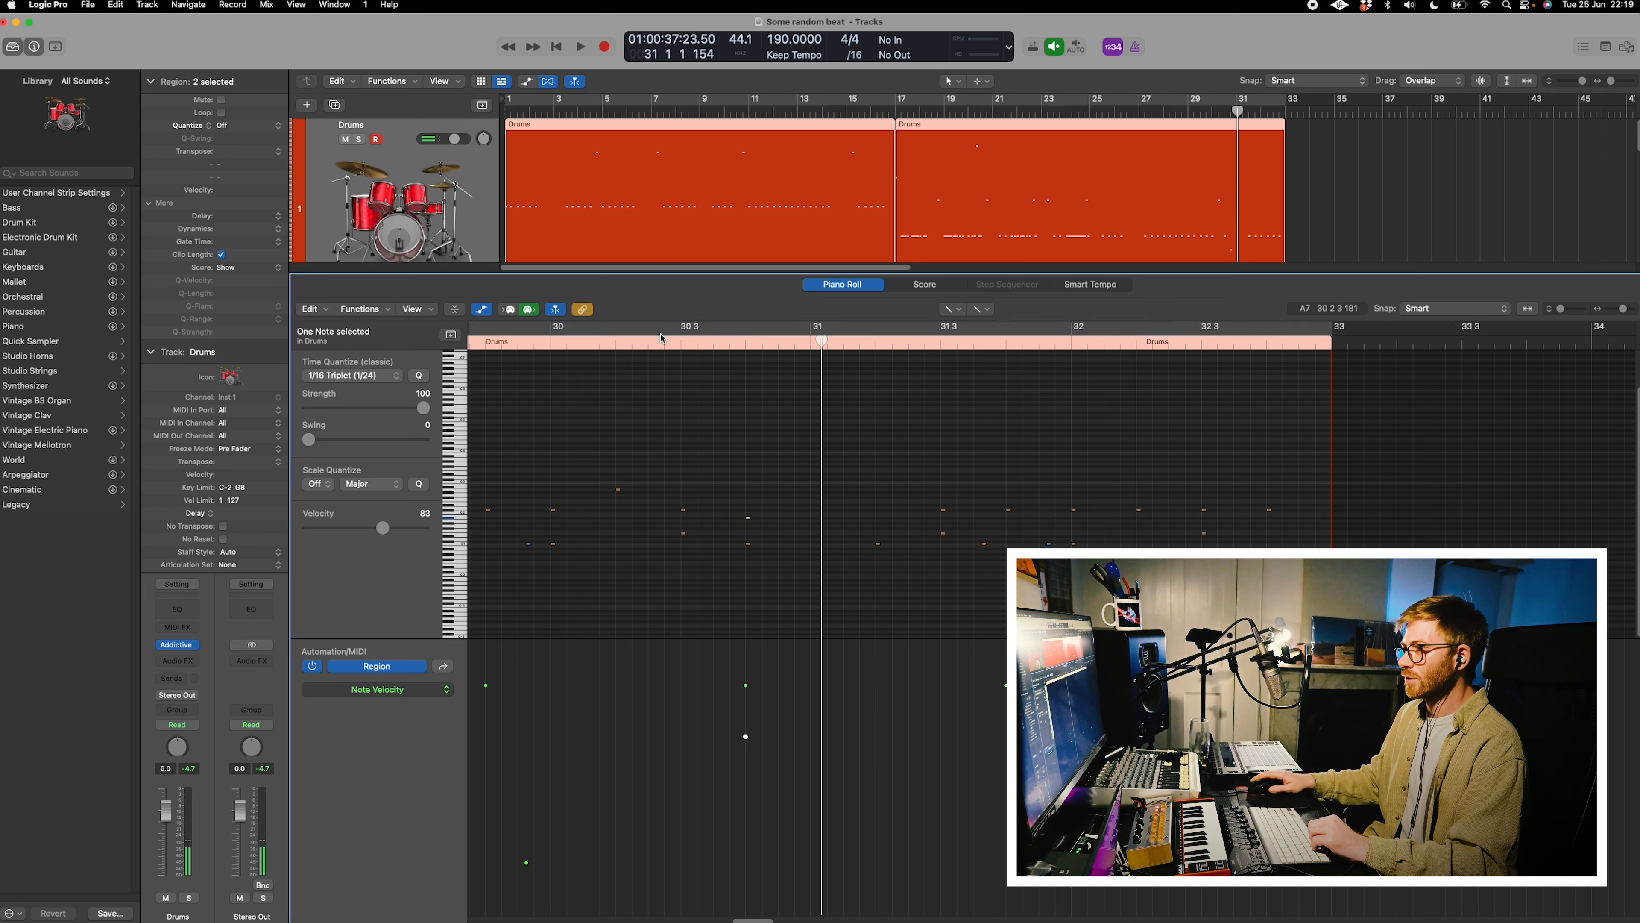
left_click(618, 490)
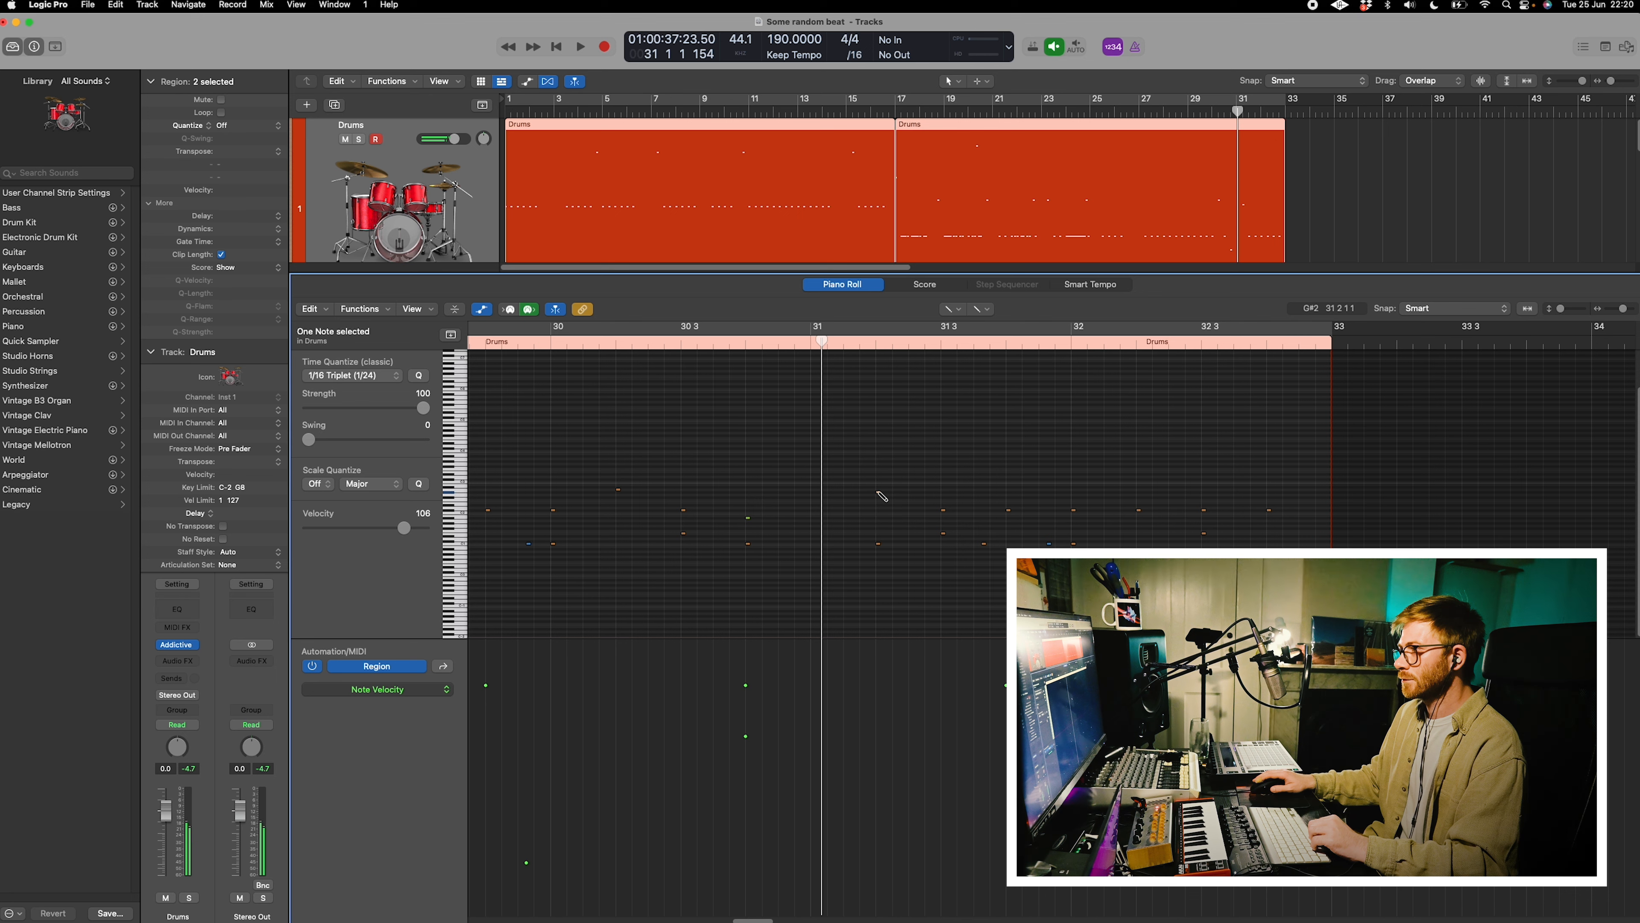
left_click(566, 347)
key("space")
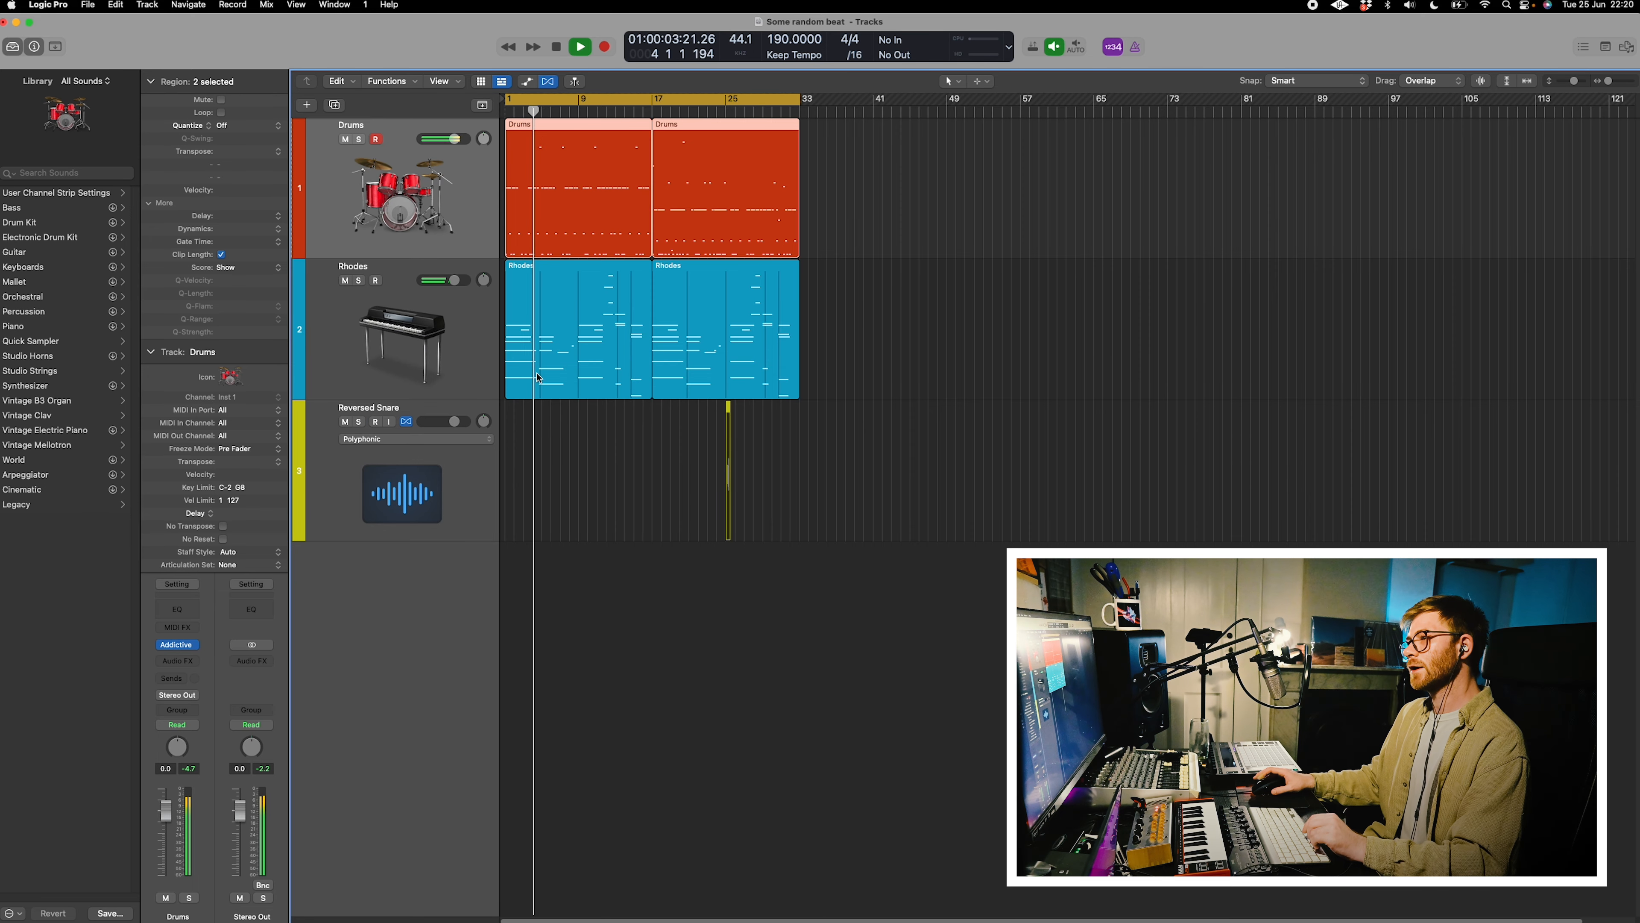
Create a new software instrument track that uses KORG's London (Drum) instrument.
scroll(701, 391, "up", 2)
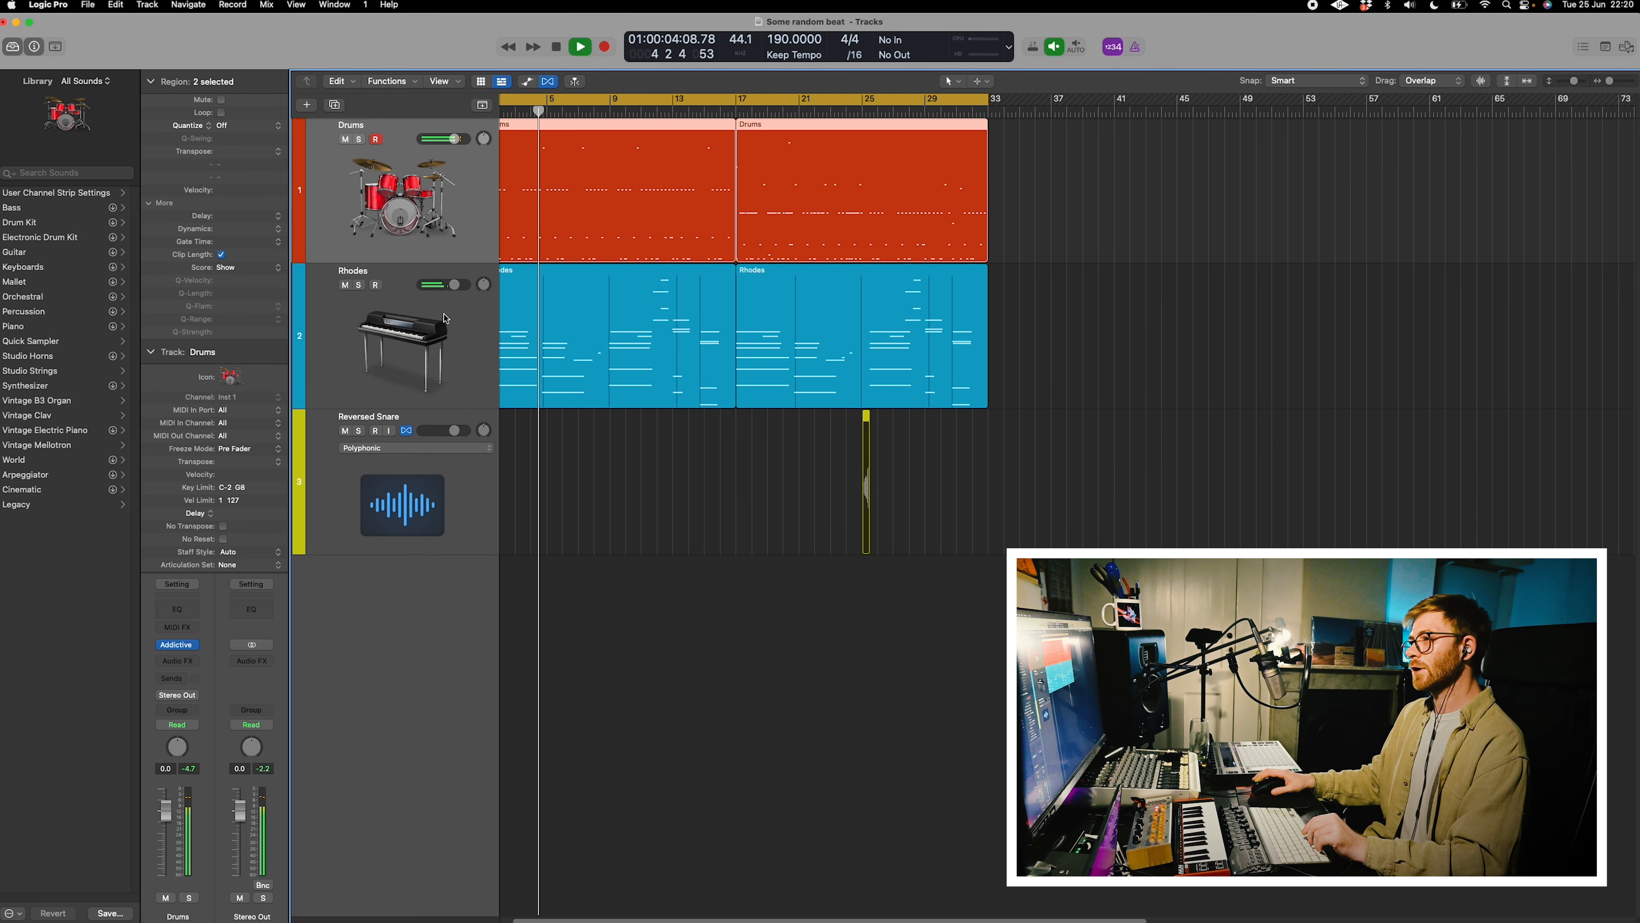
key("alt+super+n")
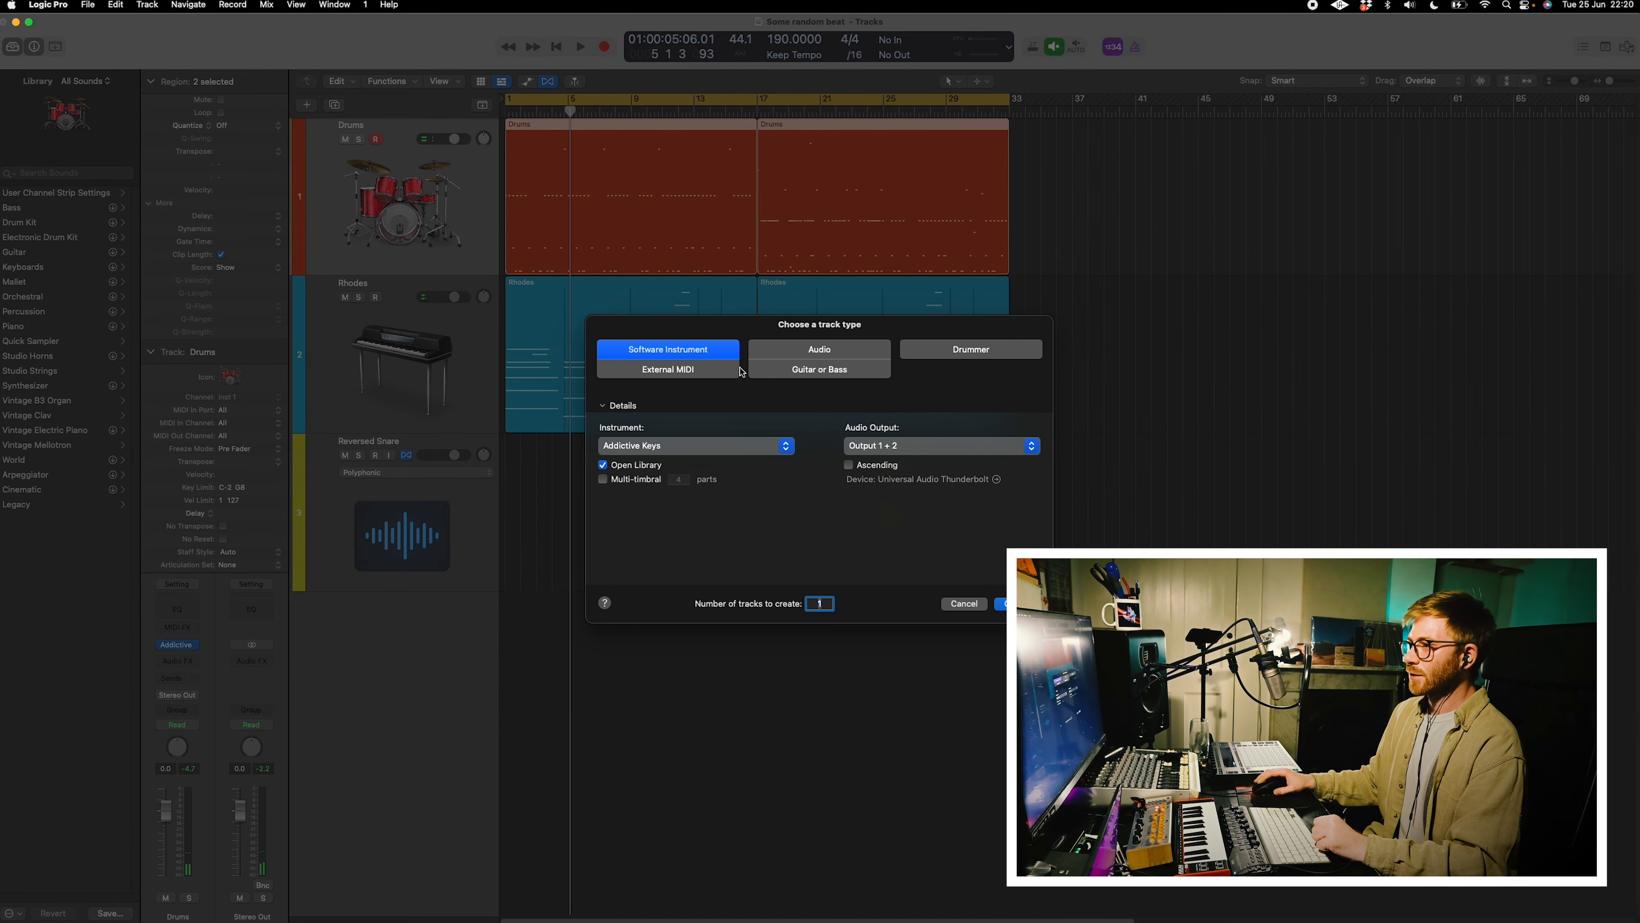
left_click(784, 447)
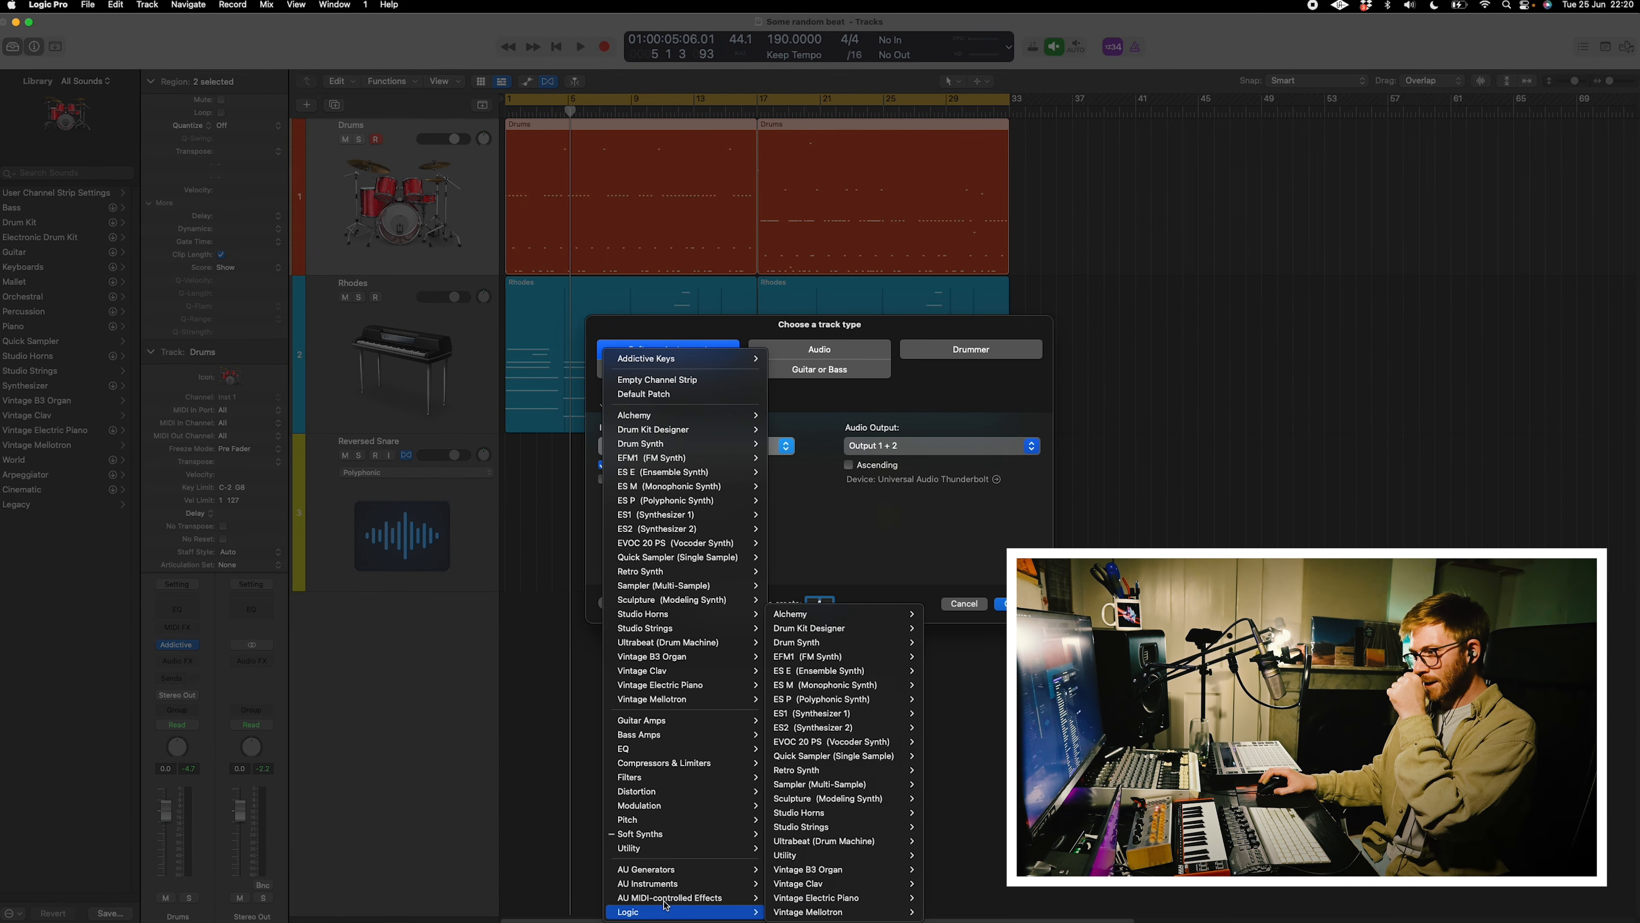
mouse_move(690, 886)
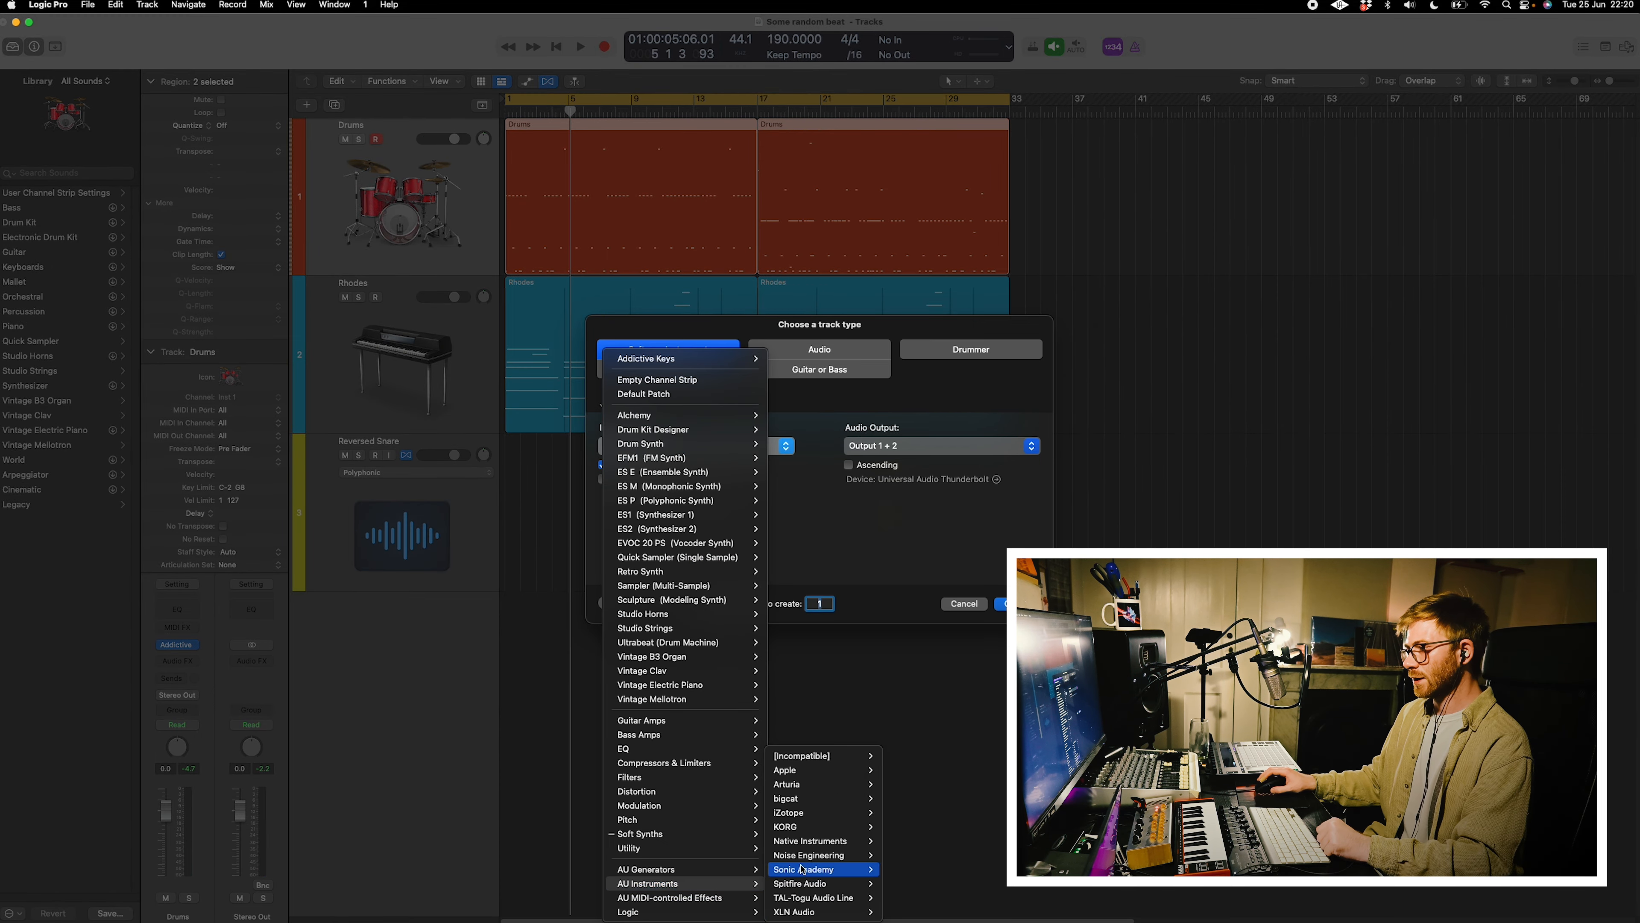
mouse_move(801, 827)
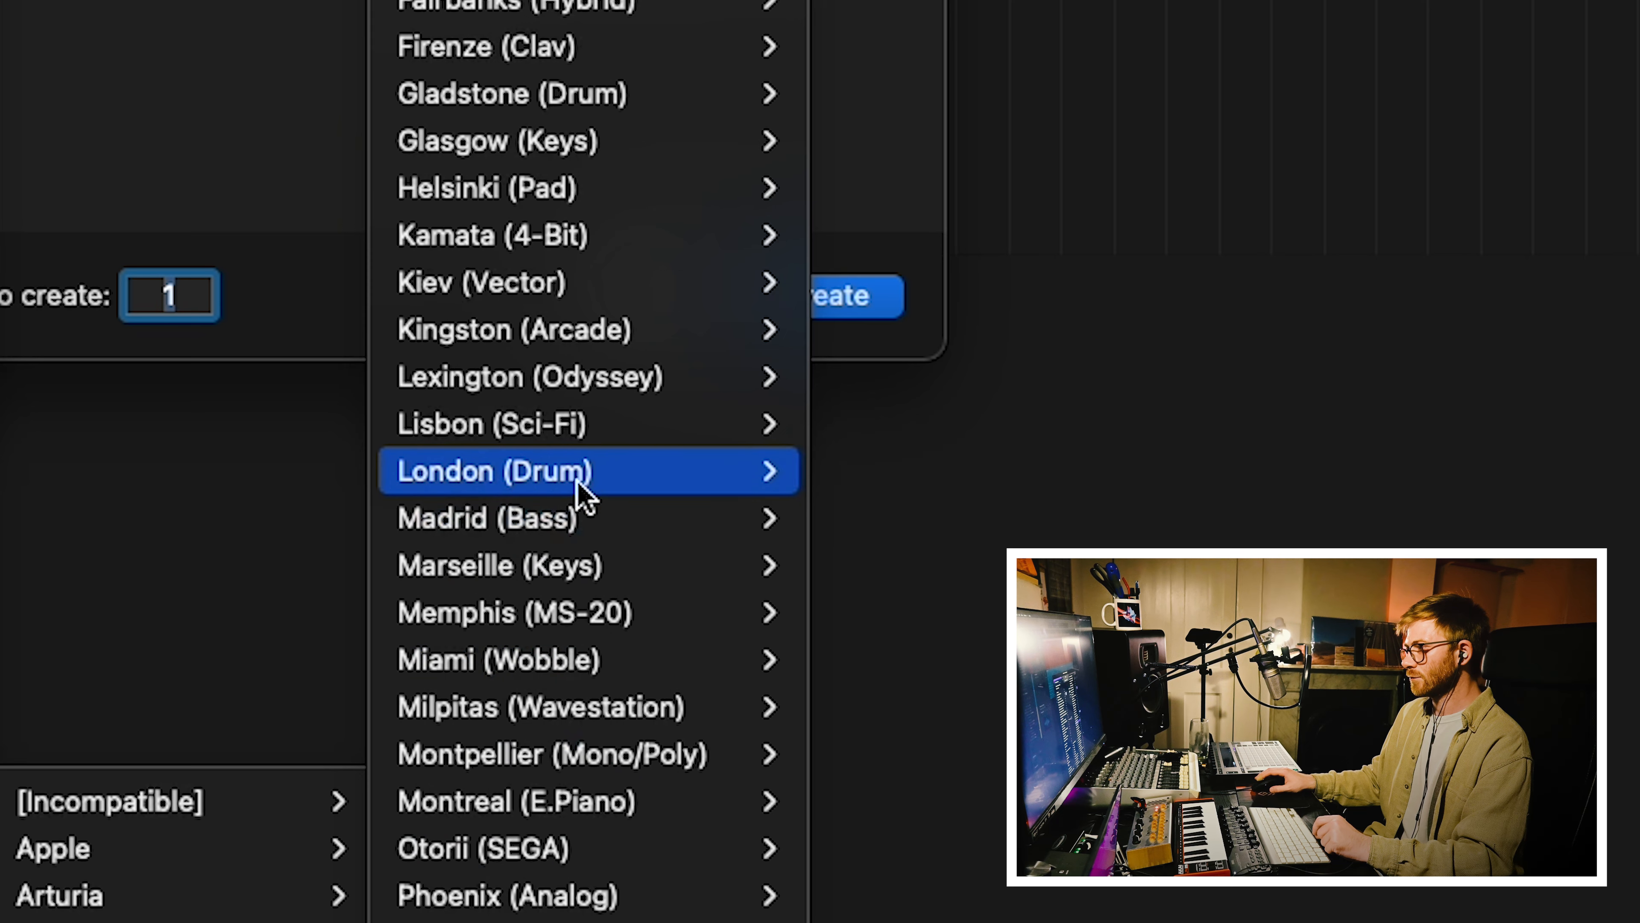
left_click(860, 467)
left_click(852, 296)
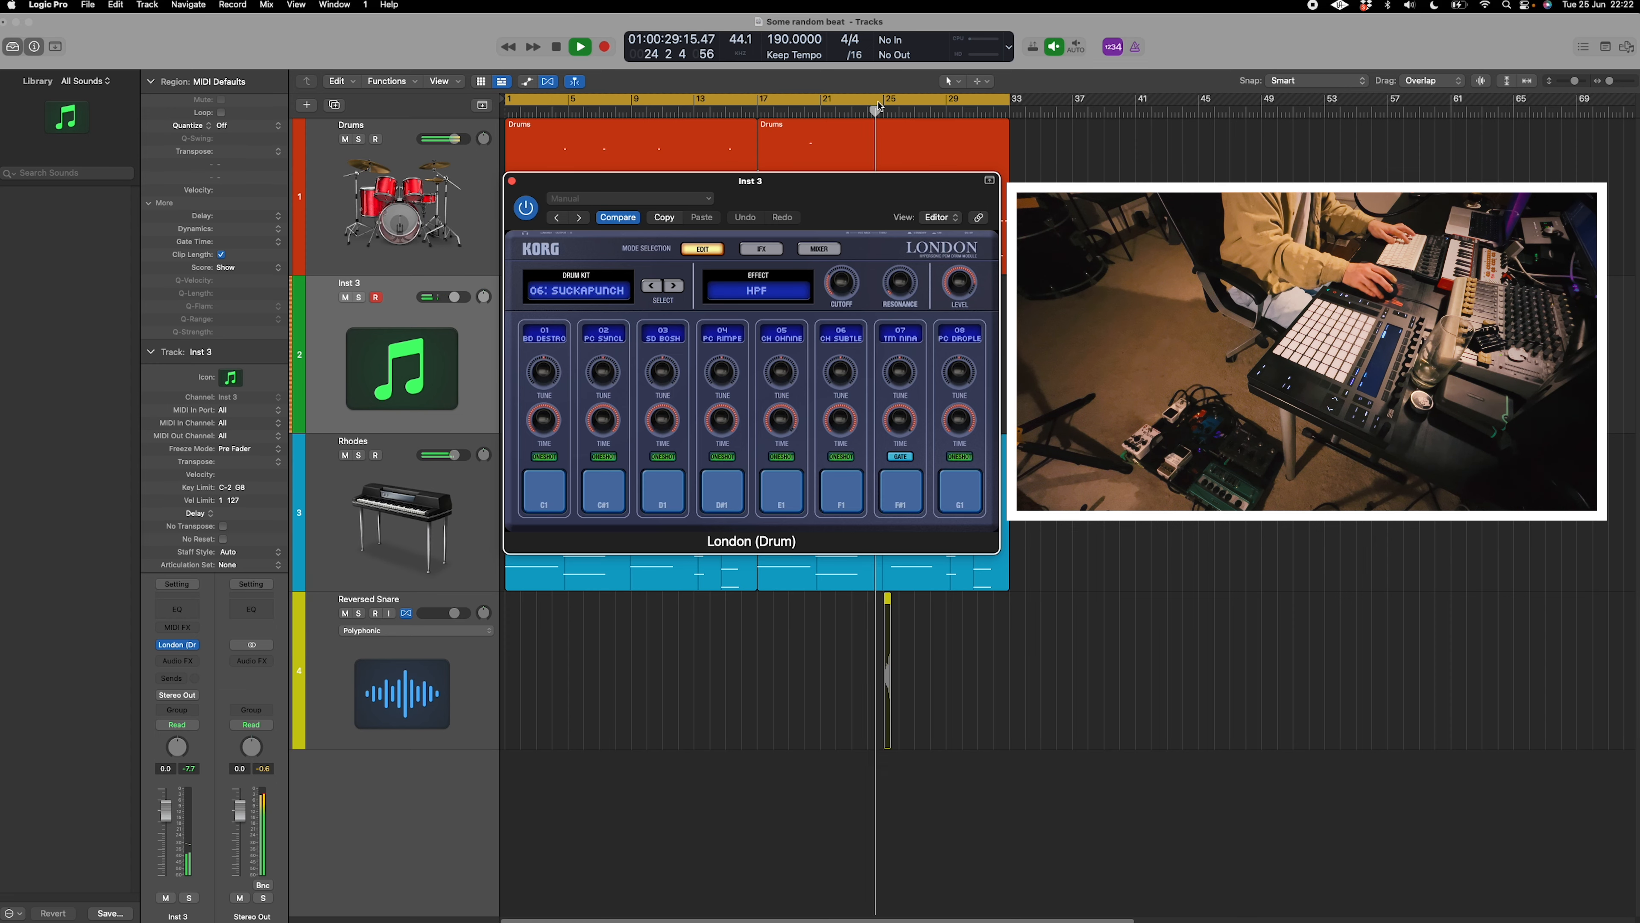
Play back the arrangement together with the London drum track from around bar 20.
key("space")
left_click(813, 100)
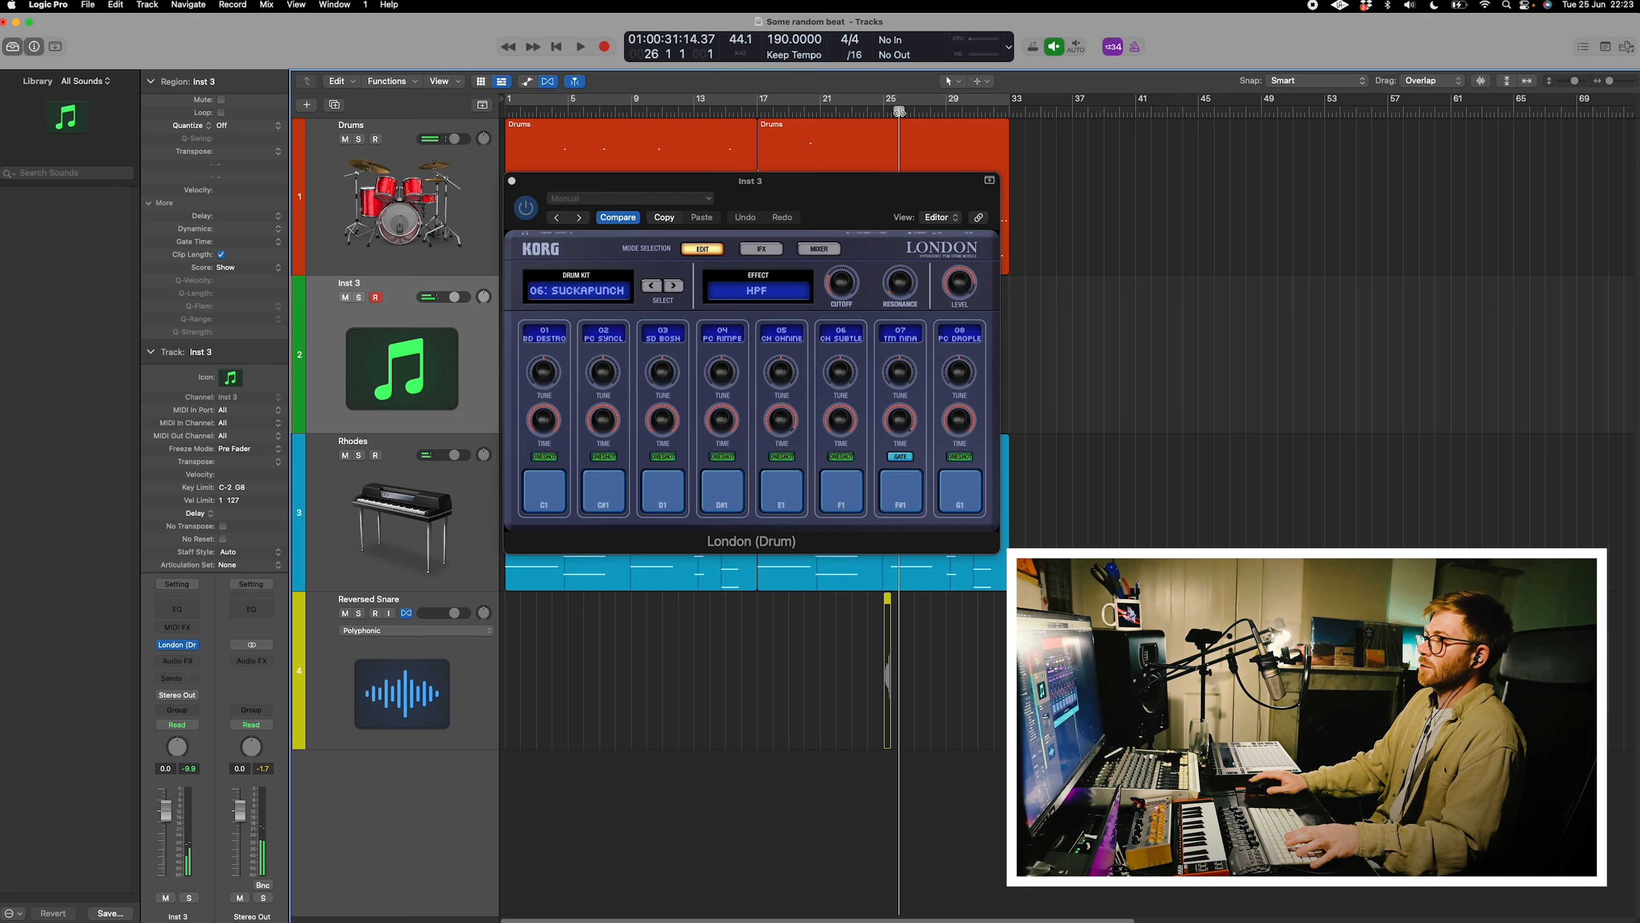
key("space")
Move the London plug-in window clear of the regions, extend the Inst 3 region to bar 33 and open it in the Piano Roll.
left_click_drag(831, 199, 1440, 429)
key("t")
key("t")
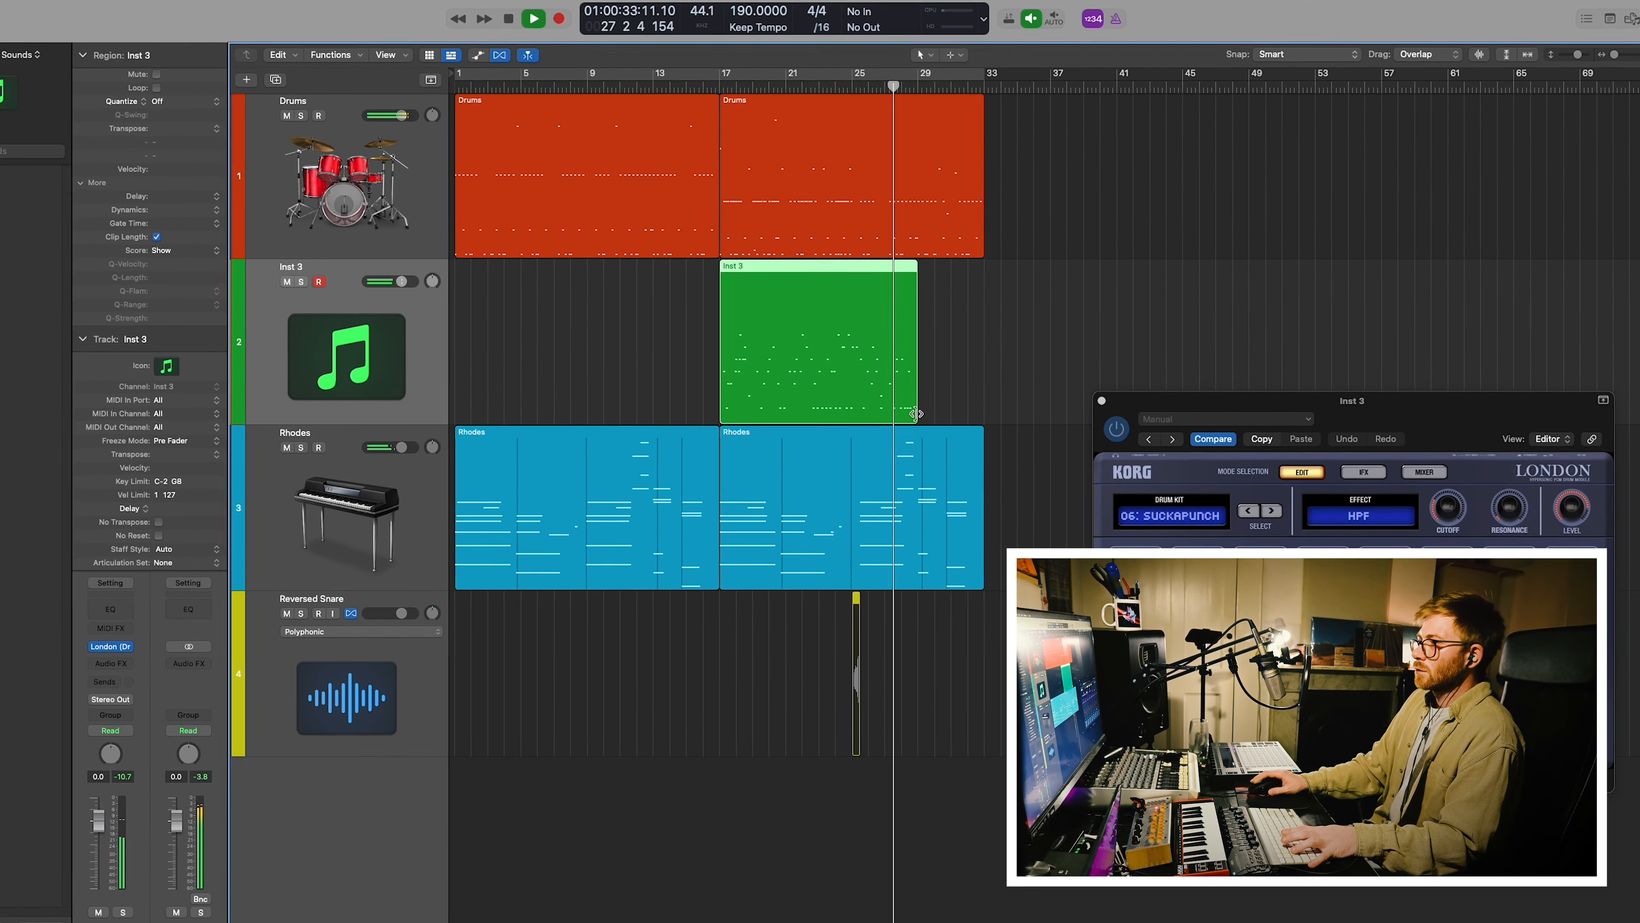
left_click_drag(916, 414, 983, 415)
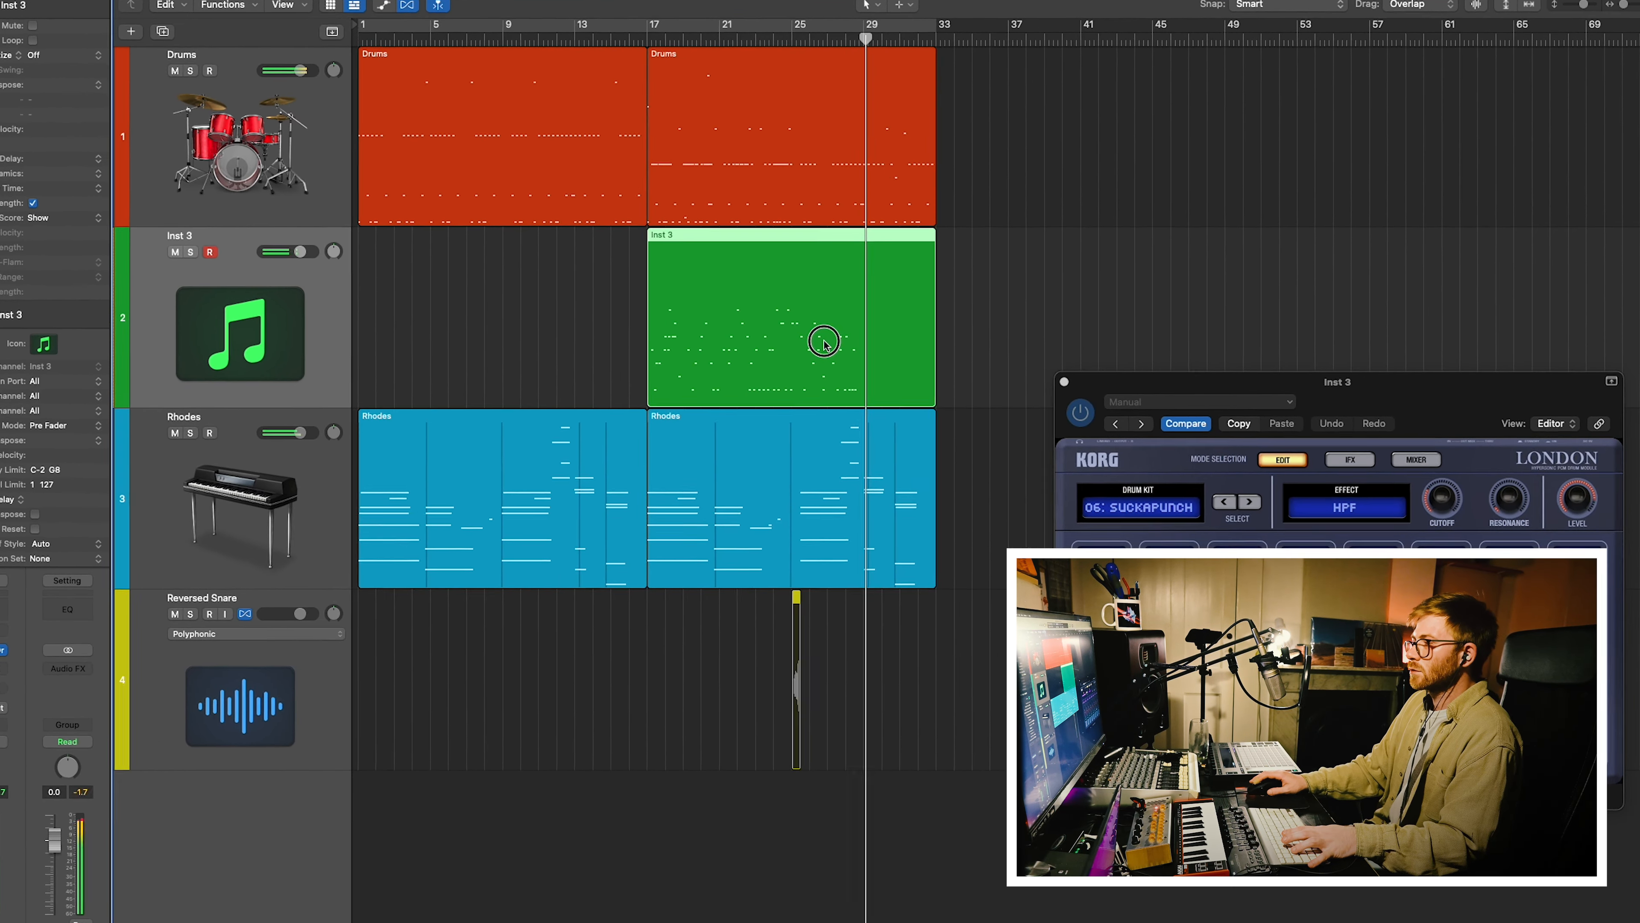
double_click(824, 344)
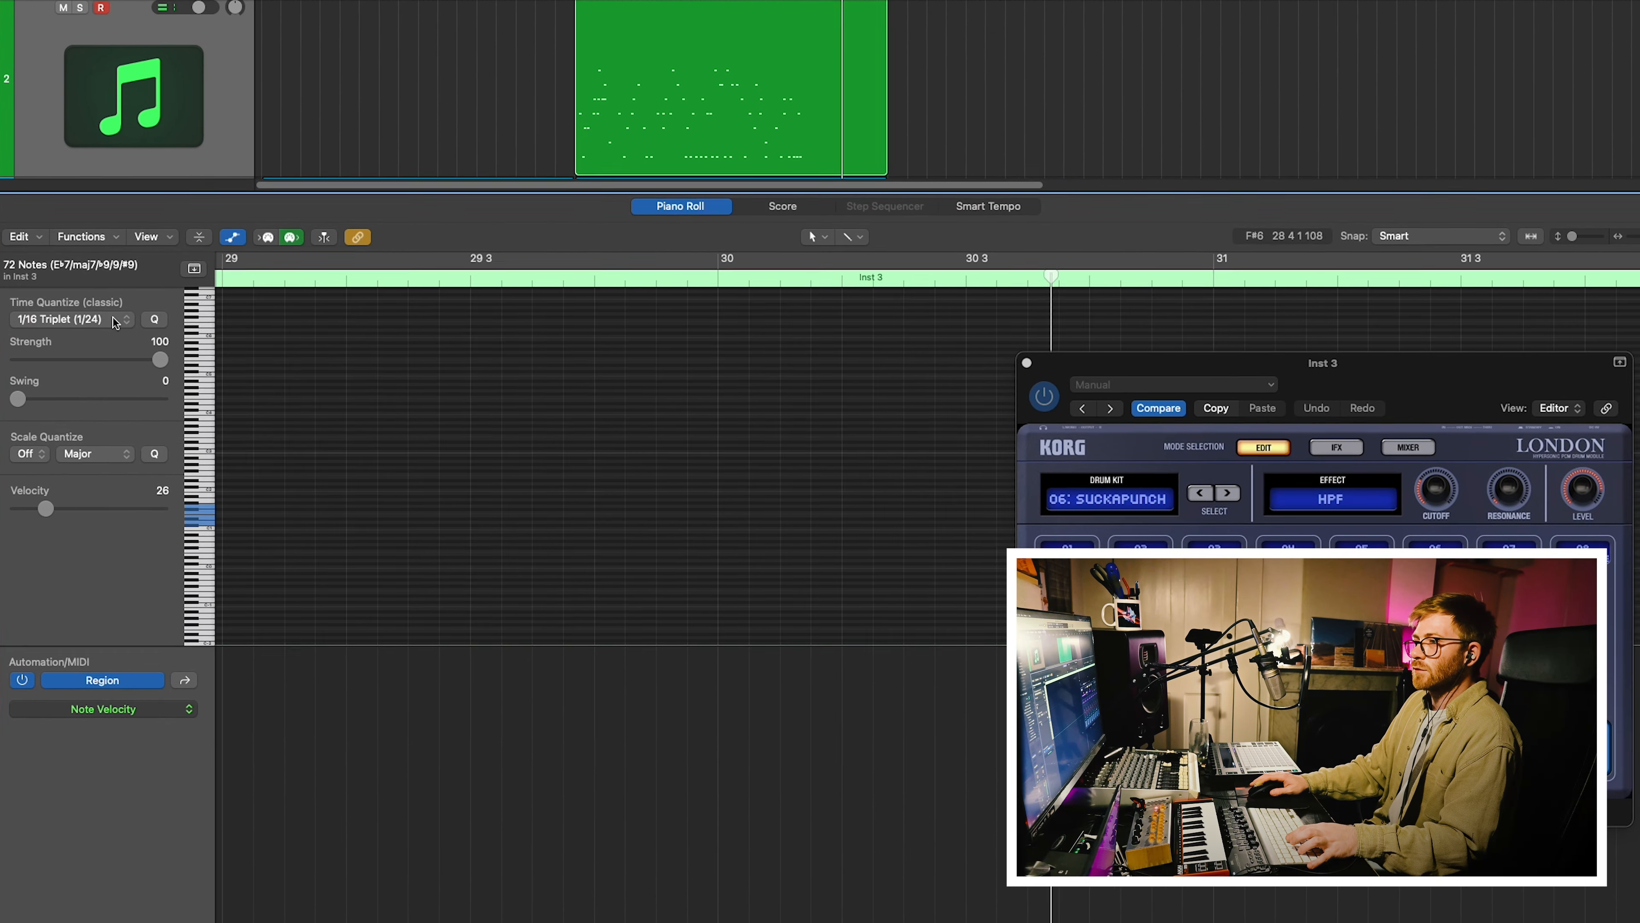
Examine and play back the Inst 3 region's notes from bar 17 in the Piano Roll.
key("super+Left")
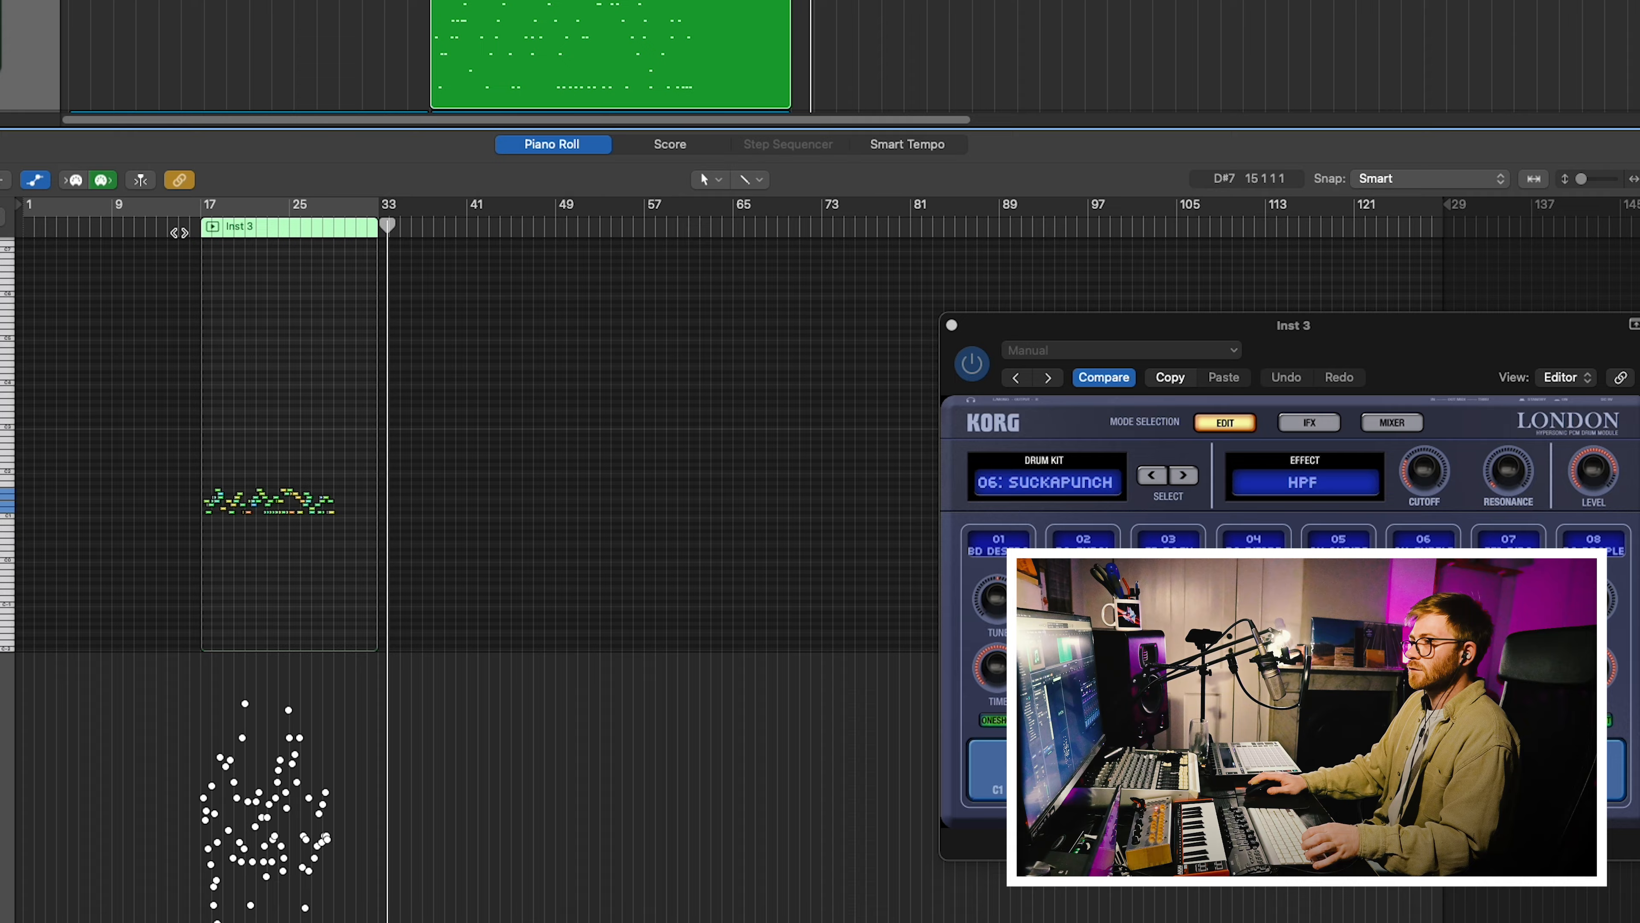
key("super+Right")
key("super+Right")
key("super+Right")
key("t")
key("Escape")
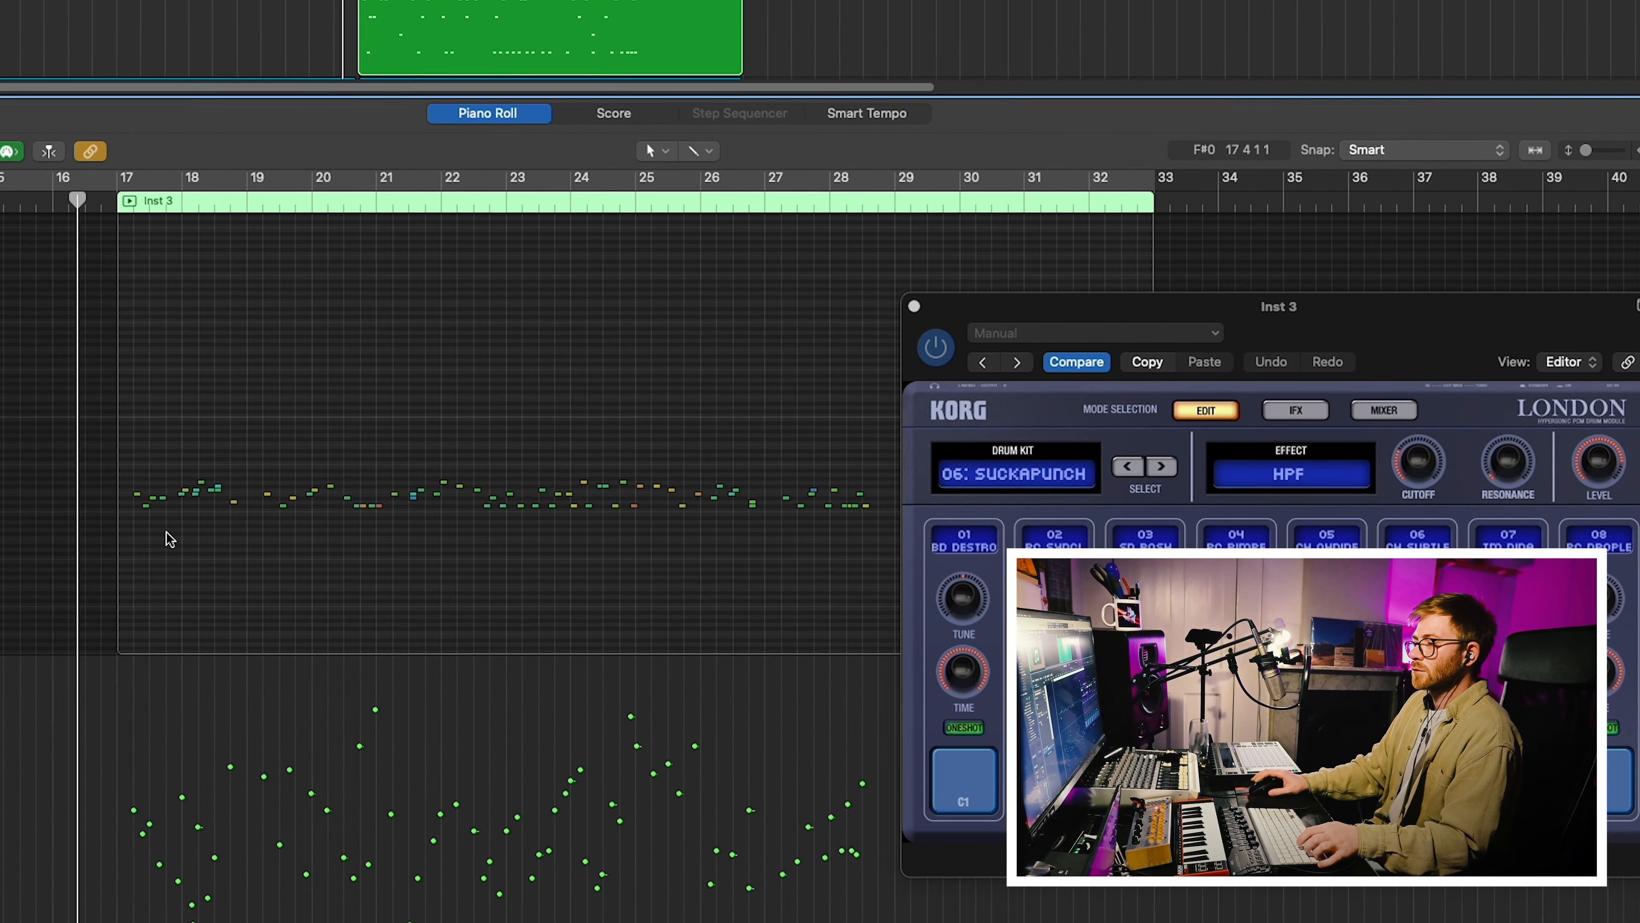
key("super+Right")
key("super+Right")
key("super+Right")
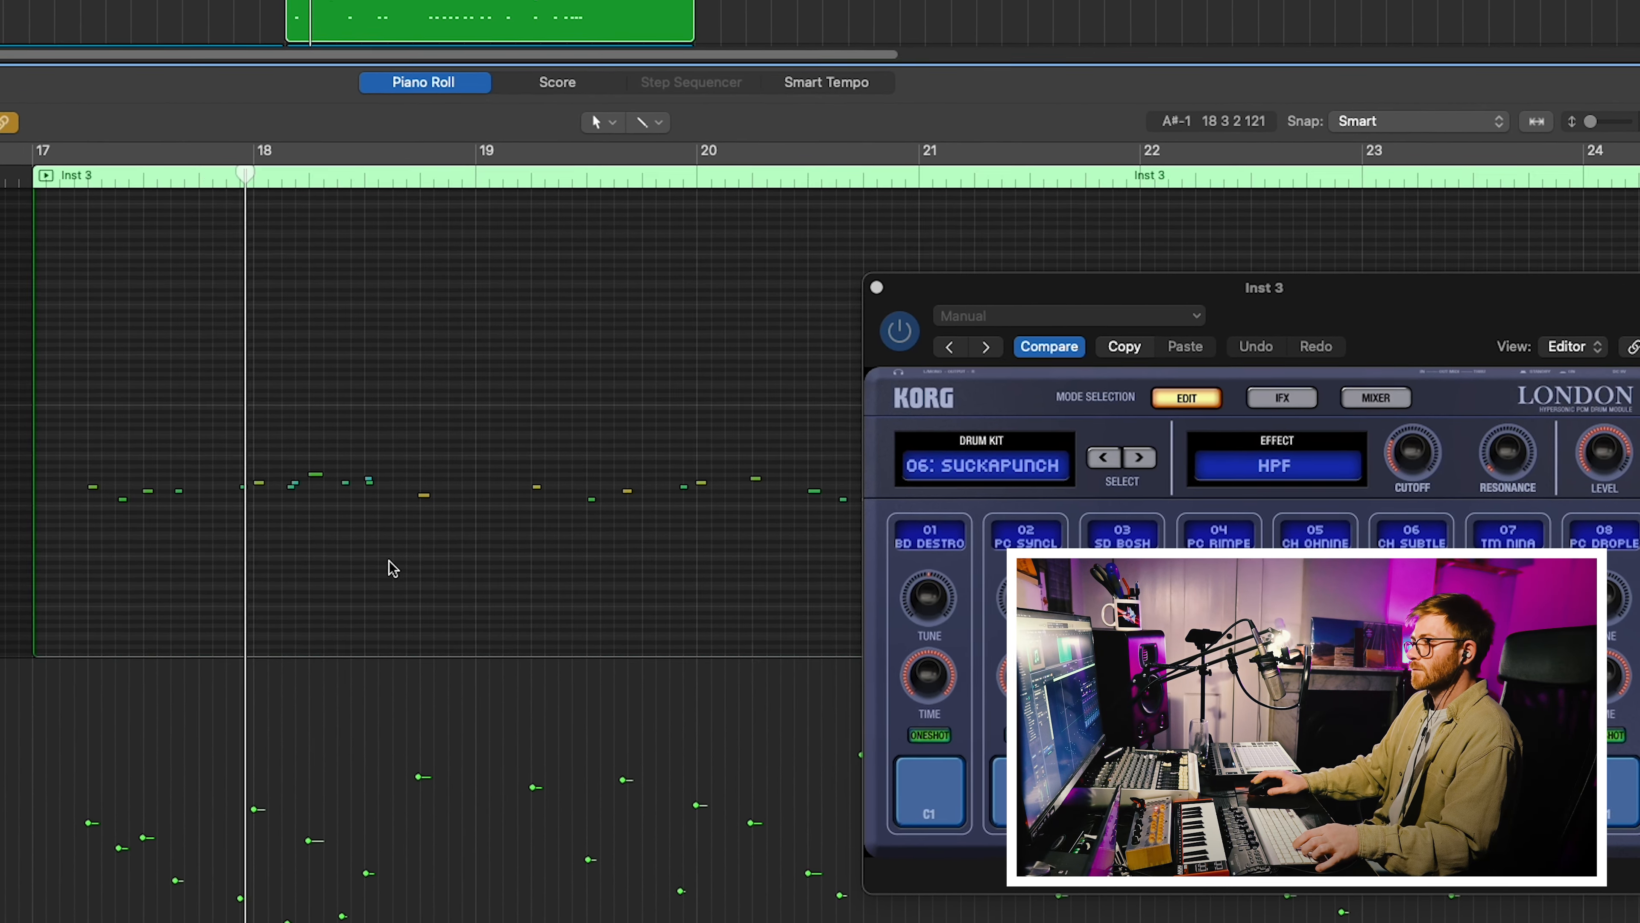
Quantize all notes in the Inst 3 region to 1/8 Triplet (1/12), checking through bar 28, and close the London plug-in window.
left_click_drag(420, 566, 91, 475)
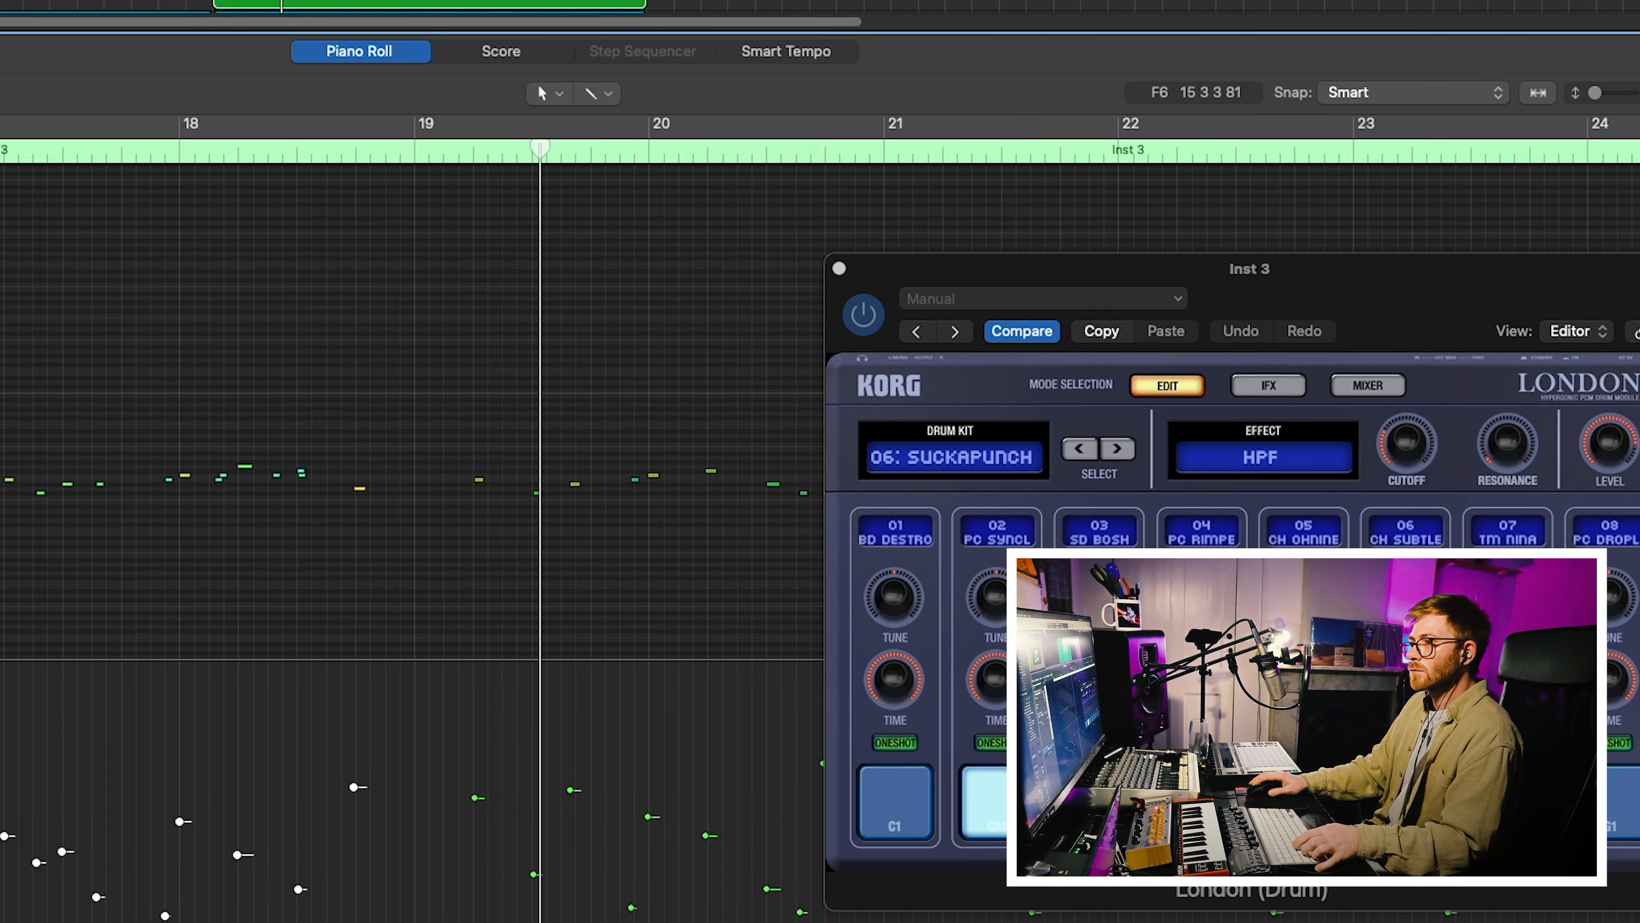
key("super+Left")
key("super+Left")
key("super+Left")
scroll(289, 507, "right", 6)
key("super+a")
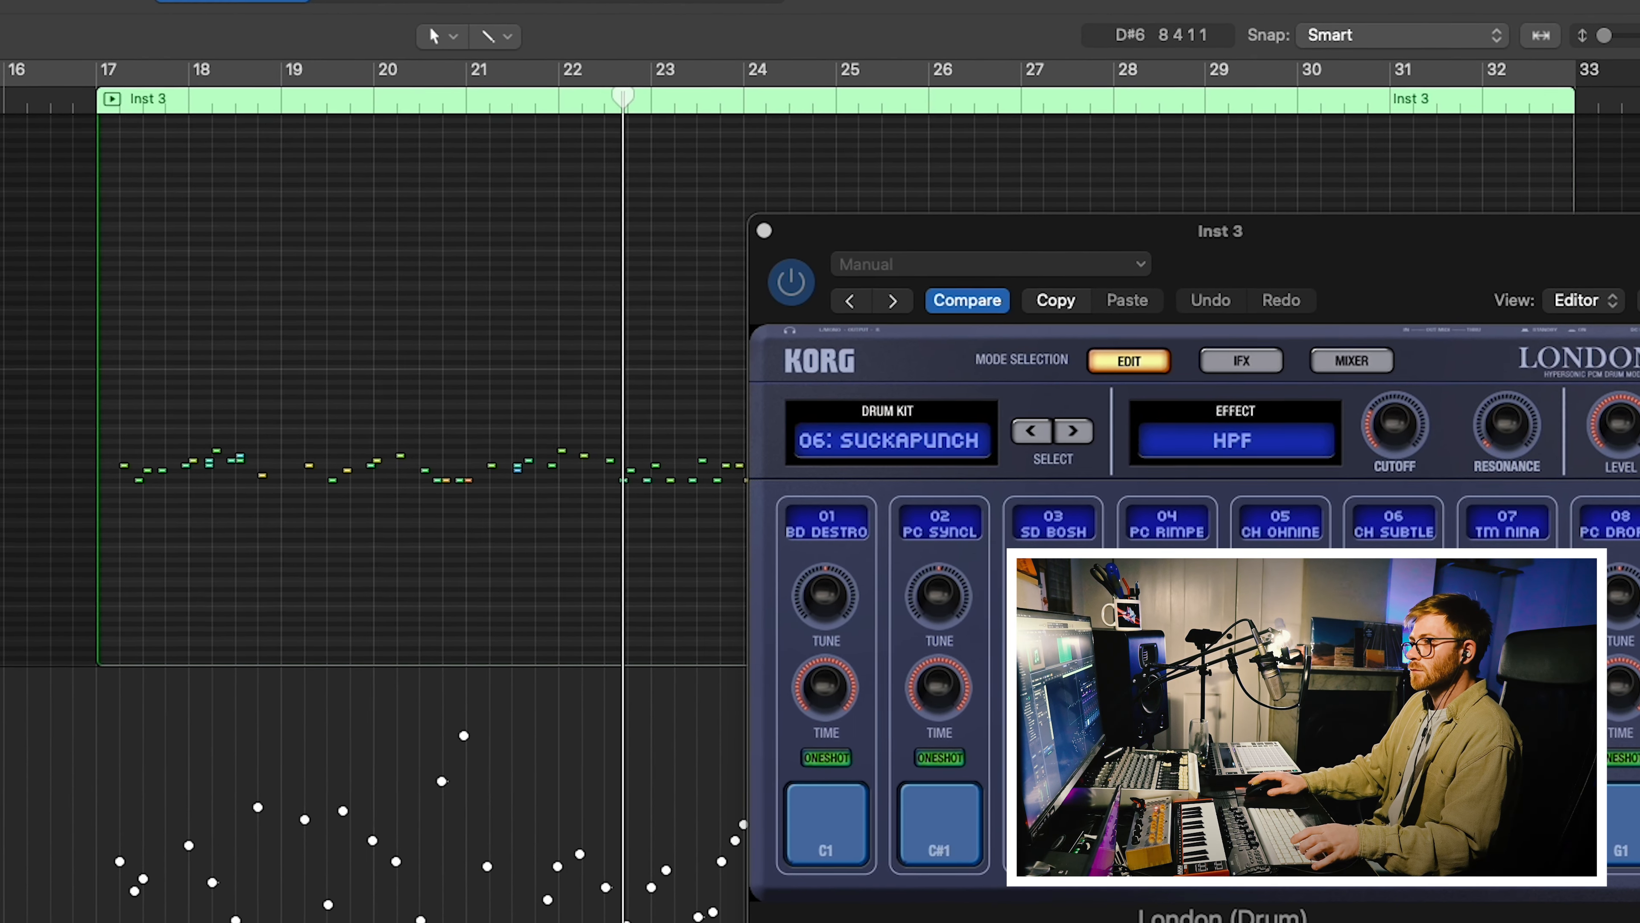
scroll(78, 350, "right", 8)
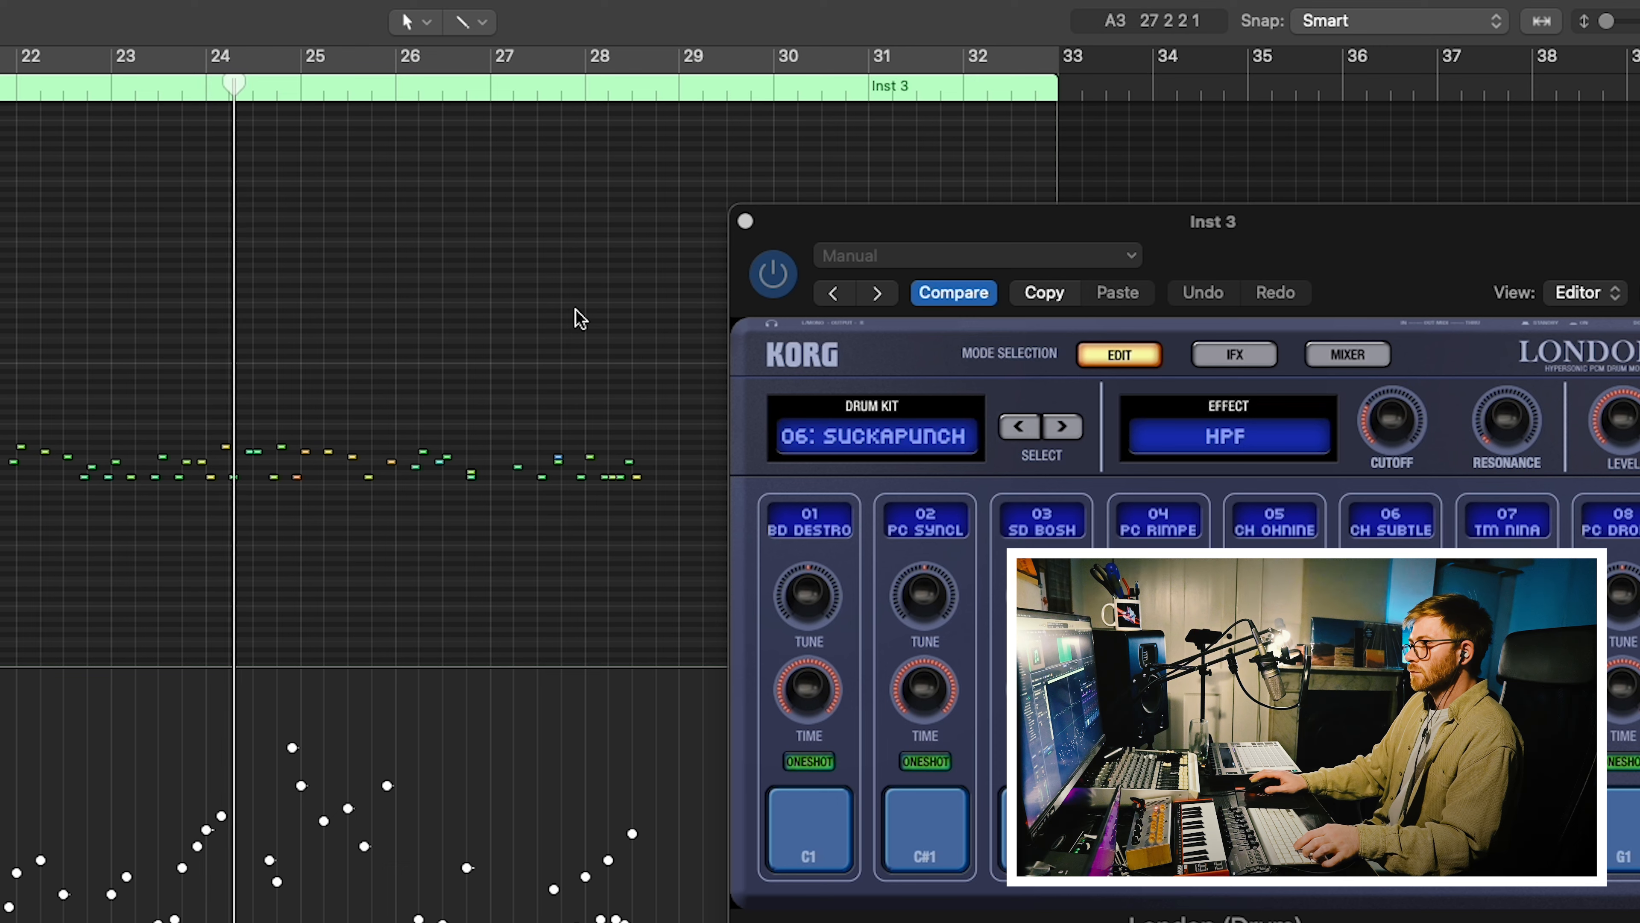
left_click(745, 221)
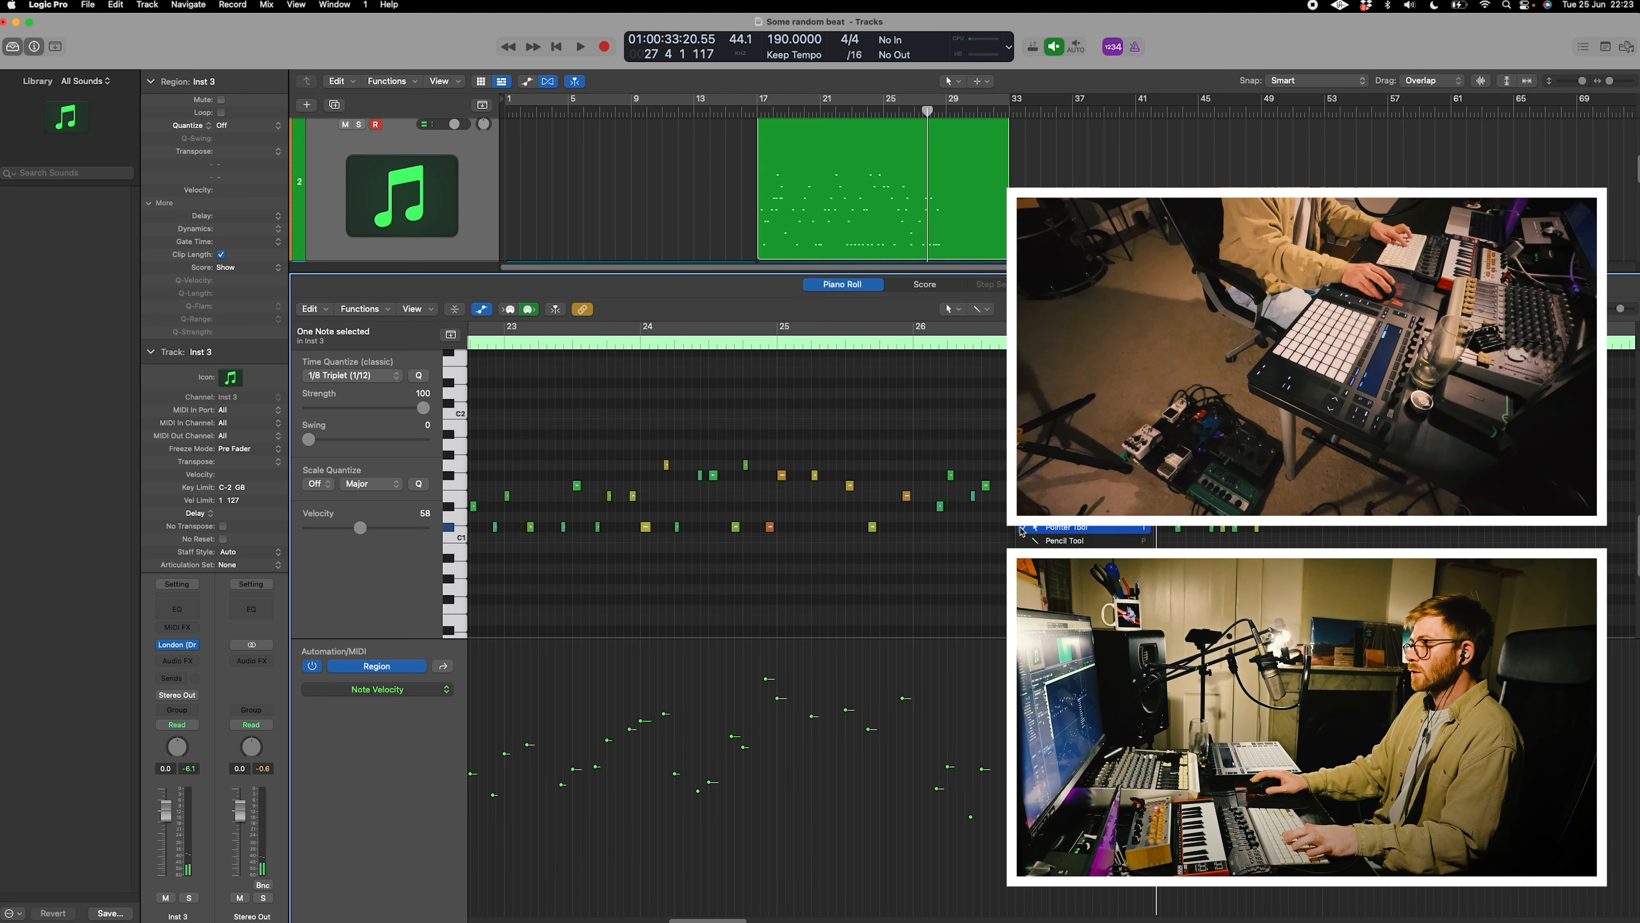
Move the low note in the second half of bar 26 slightly earlier and set the cycle range to bars 17–33.
left_click_drag(1022, 529, 1002, 530)
key("space")
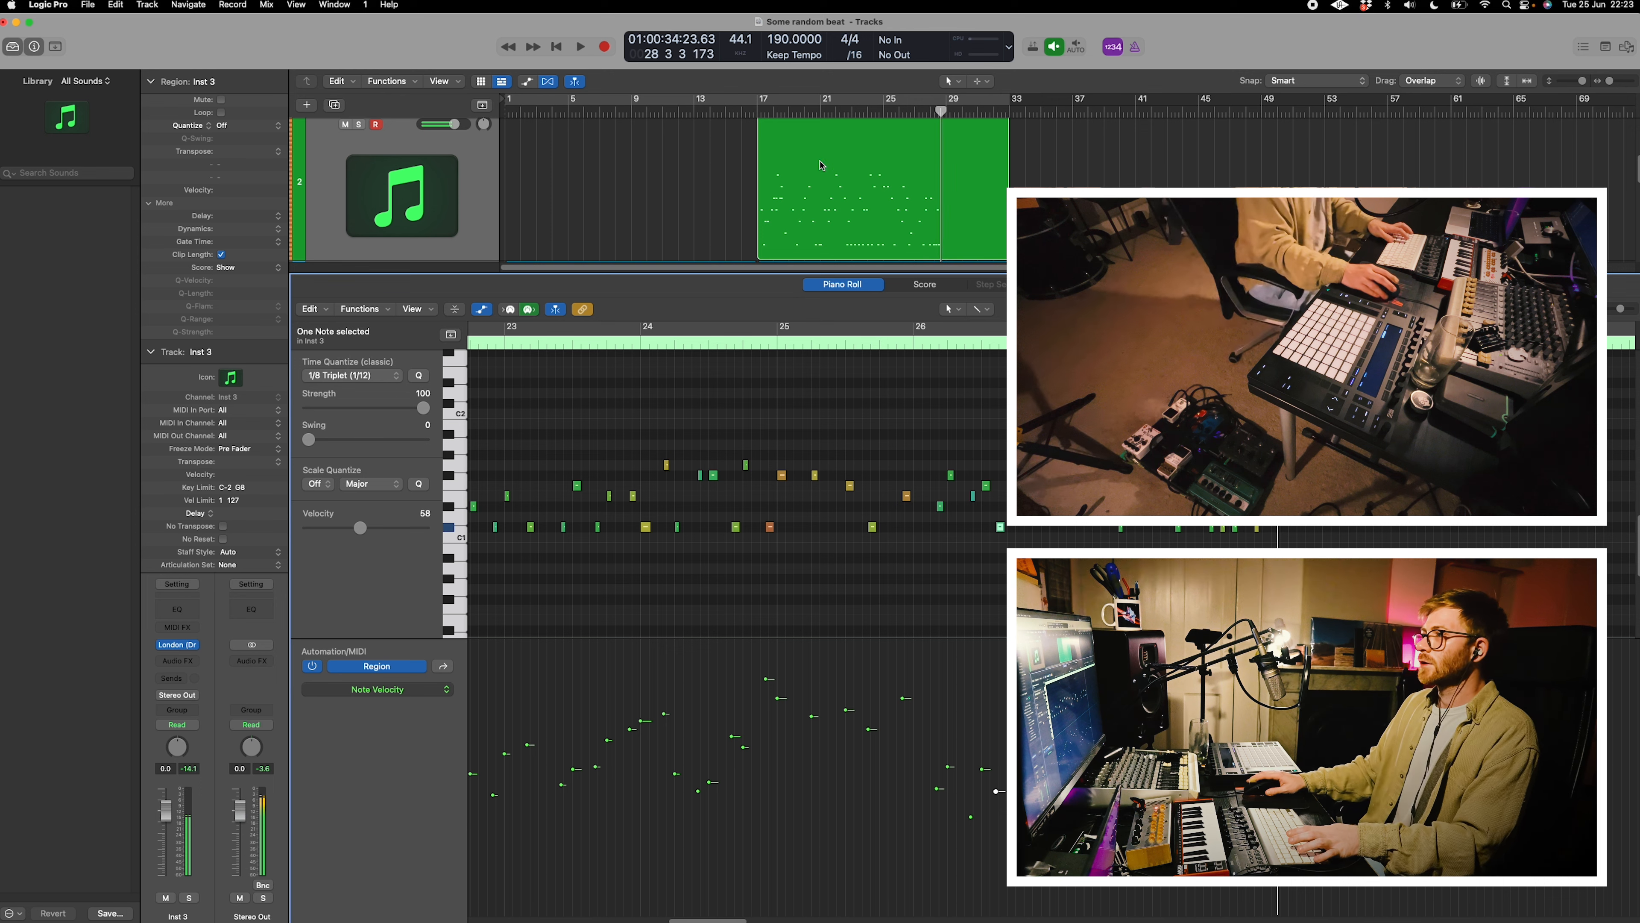
left_click_drag(755, 114, 1009, 127)
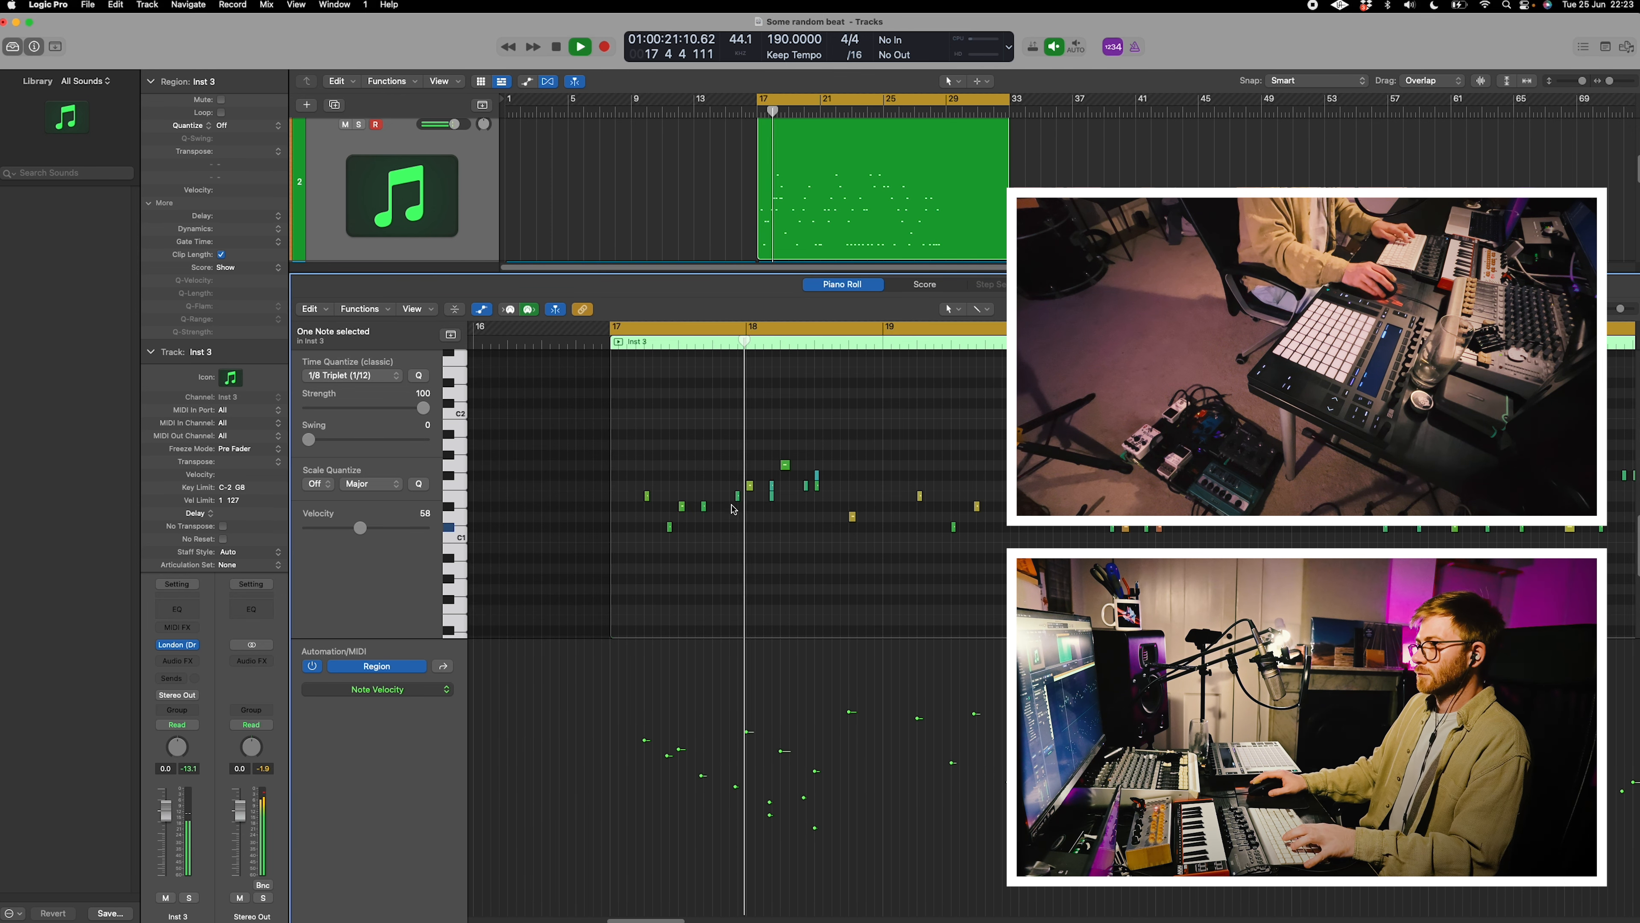
Erase the surplus notes in the second half of bar 18 with the Eraser Tool.
key("t")
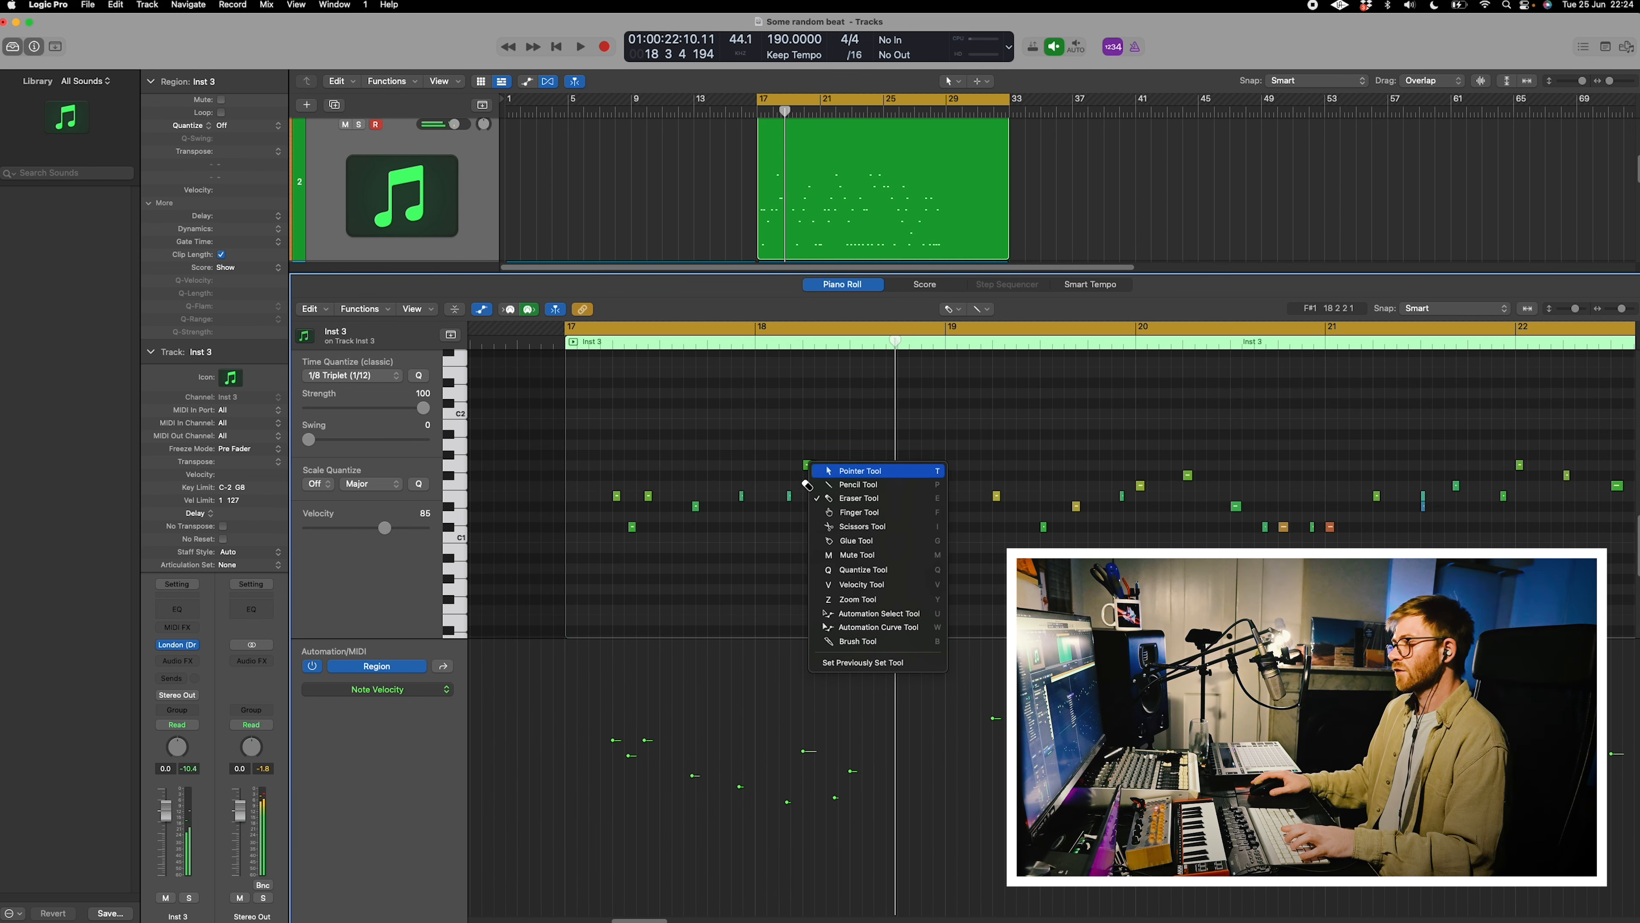
key("t")
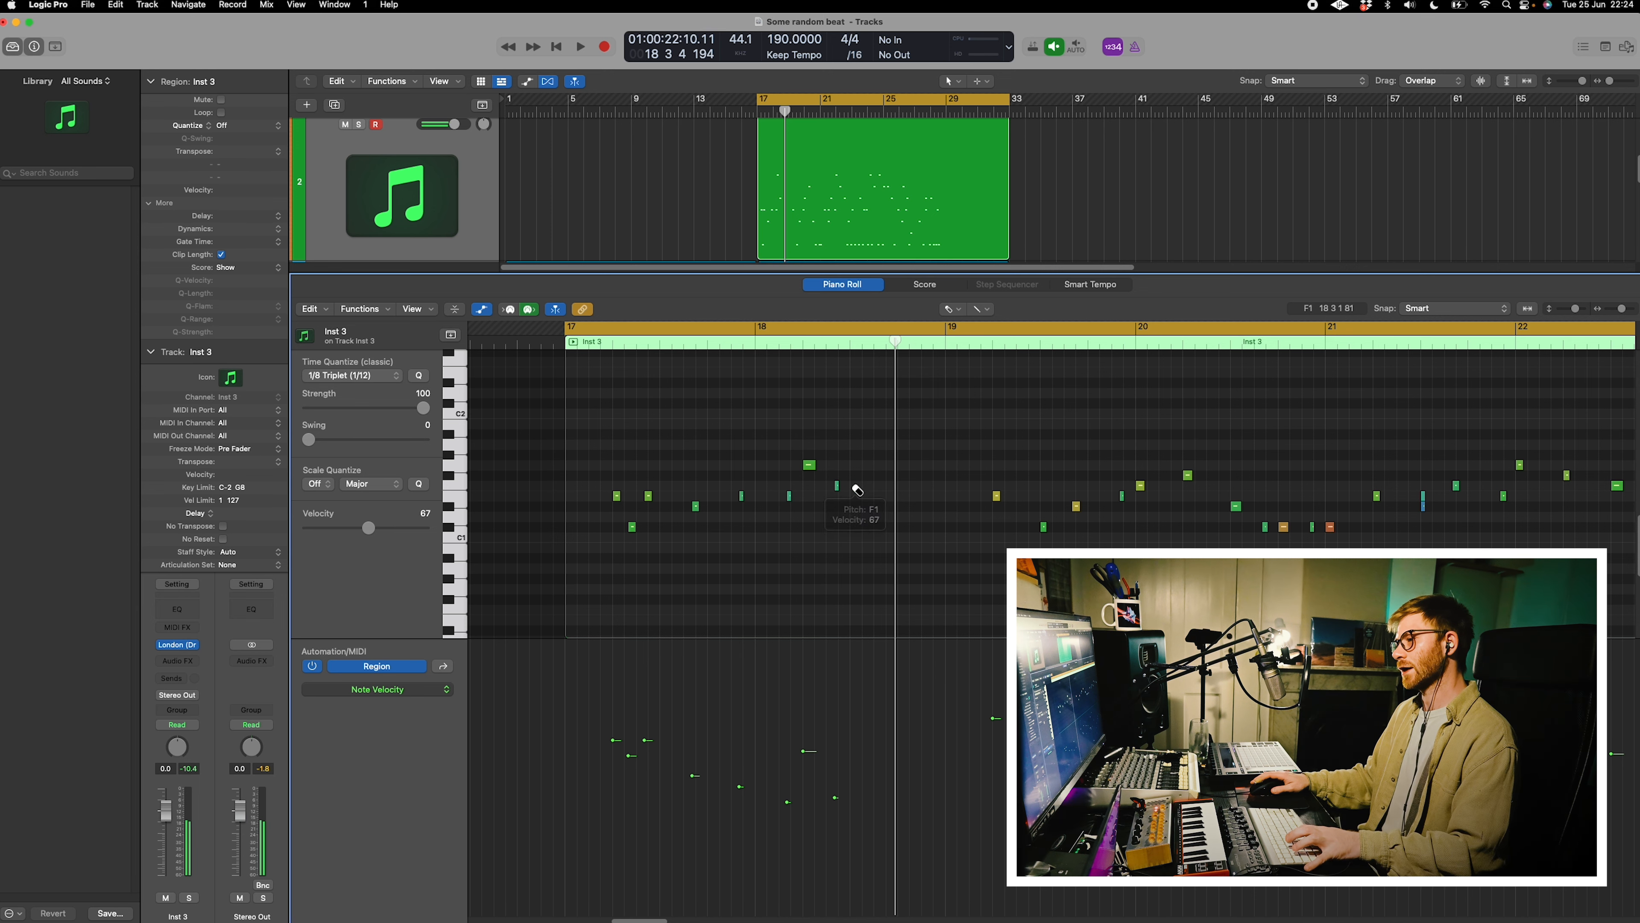
key("t")
left_click(851, 543)
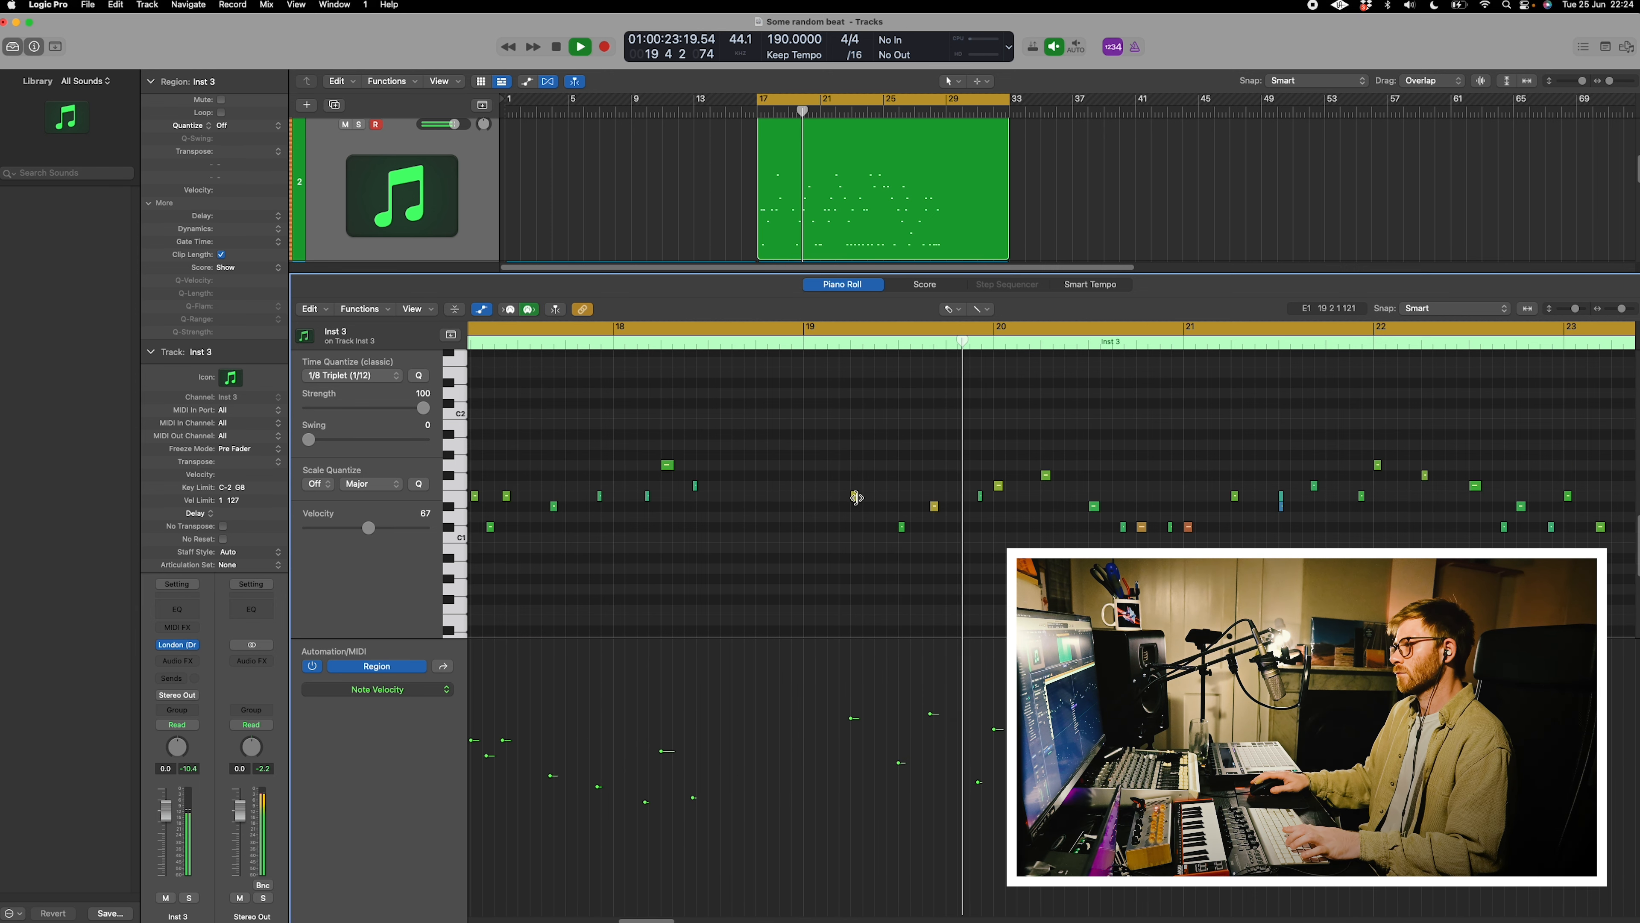
Reduce the velocity of the note just after beat 3 of bar 19 with the Velocity Tool and lower the Pad Percs track volume.
key("t")
key("v")
left_click_drag(934, 505, 933, 542)
key("t")
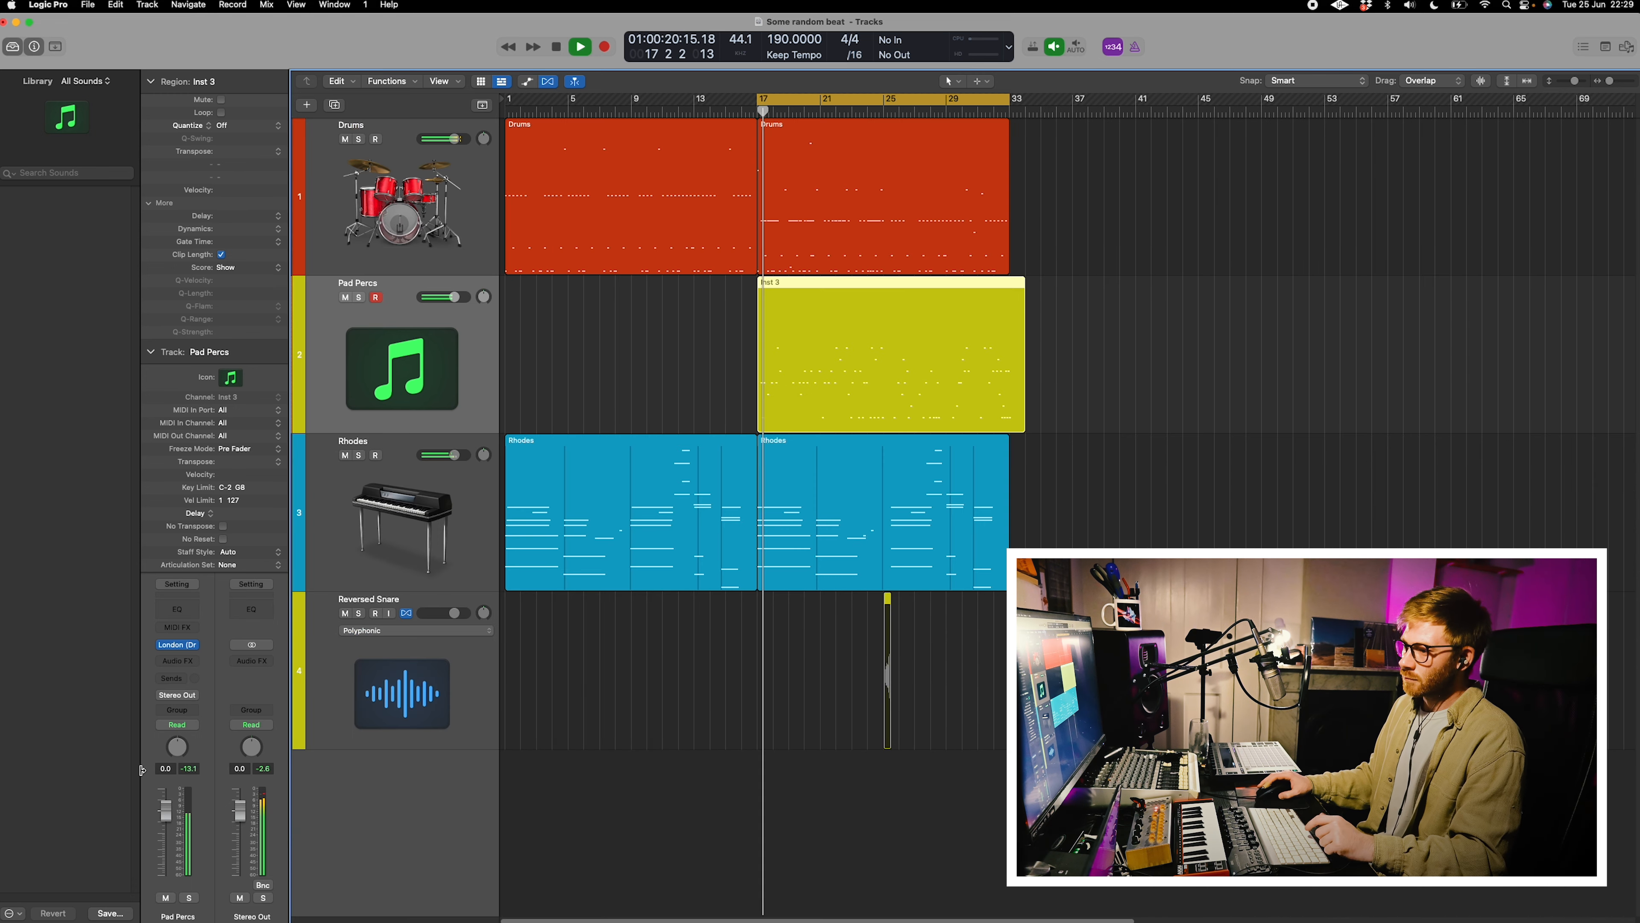
left_click_drag(161, 808, 168, 842)
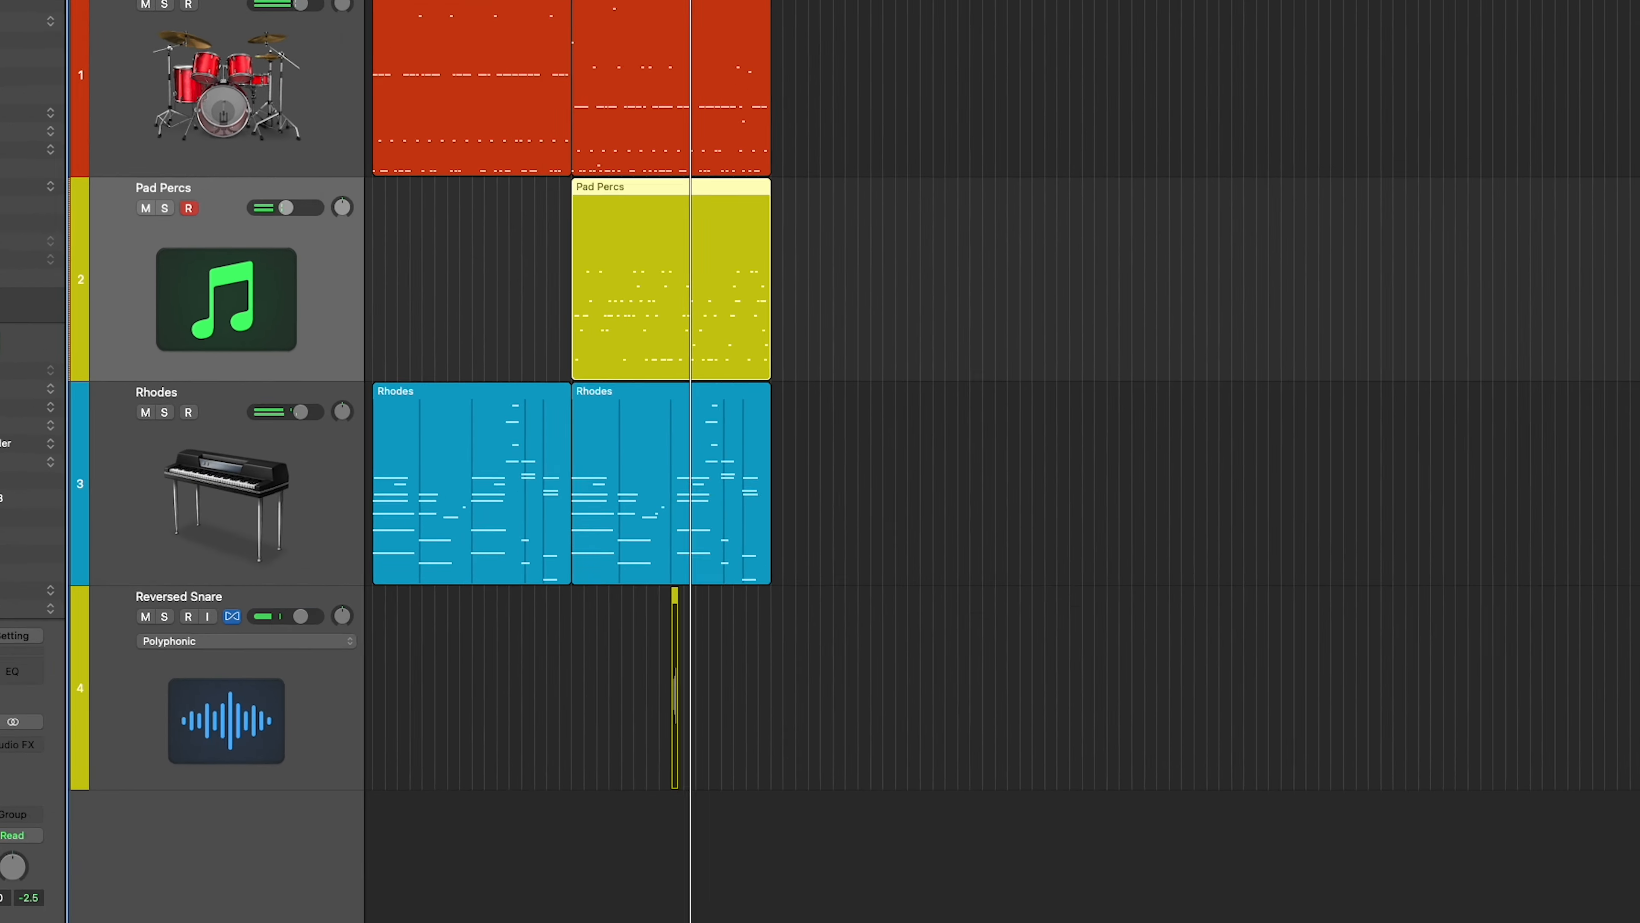
Create a software instrument track with Native Instruments Reaktor 6 in stereo, load the L3 ensemble and move its window clear of the regions.
key("alt+super+n")
left_click(653, 426)
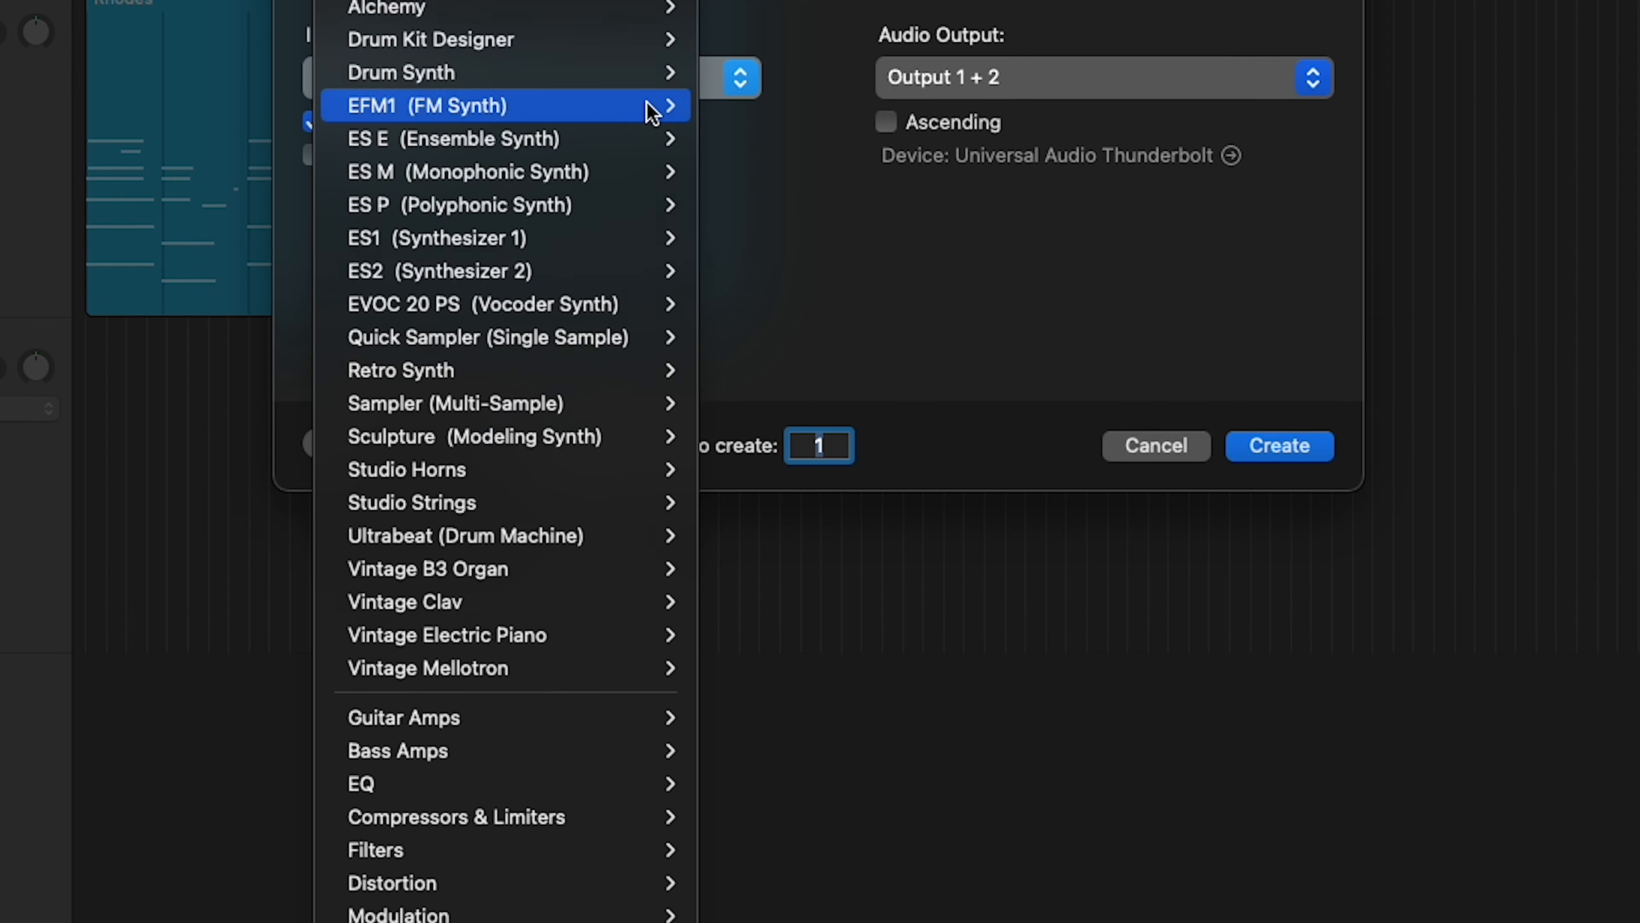
mouse_move(503, 829)
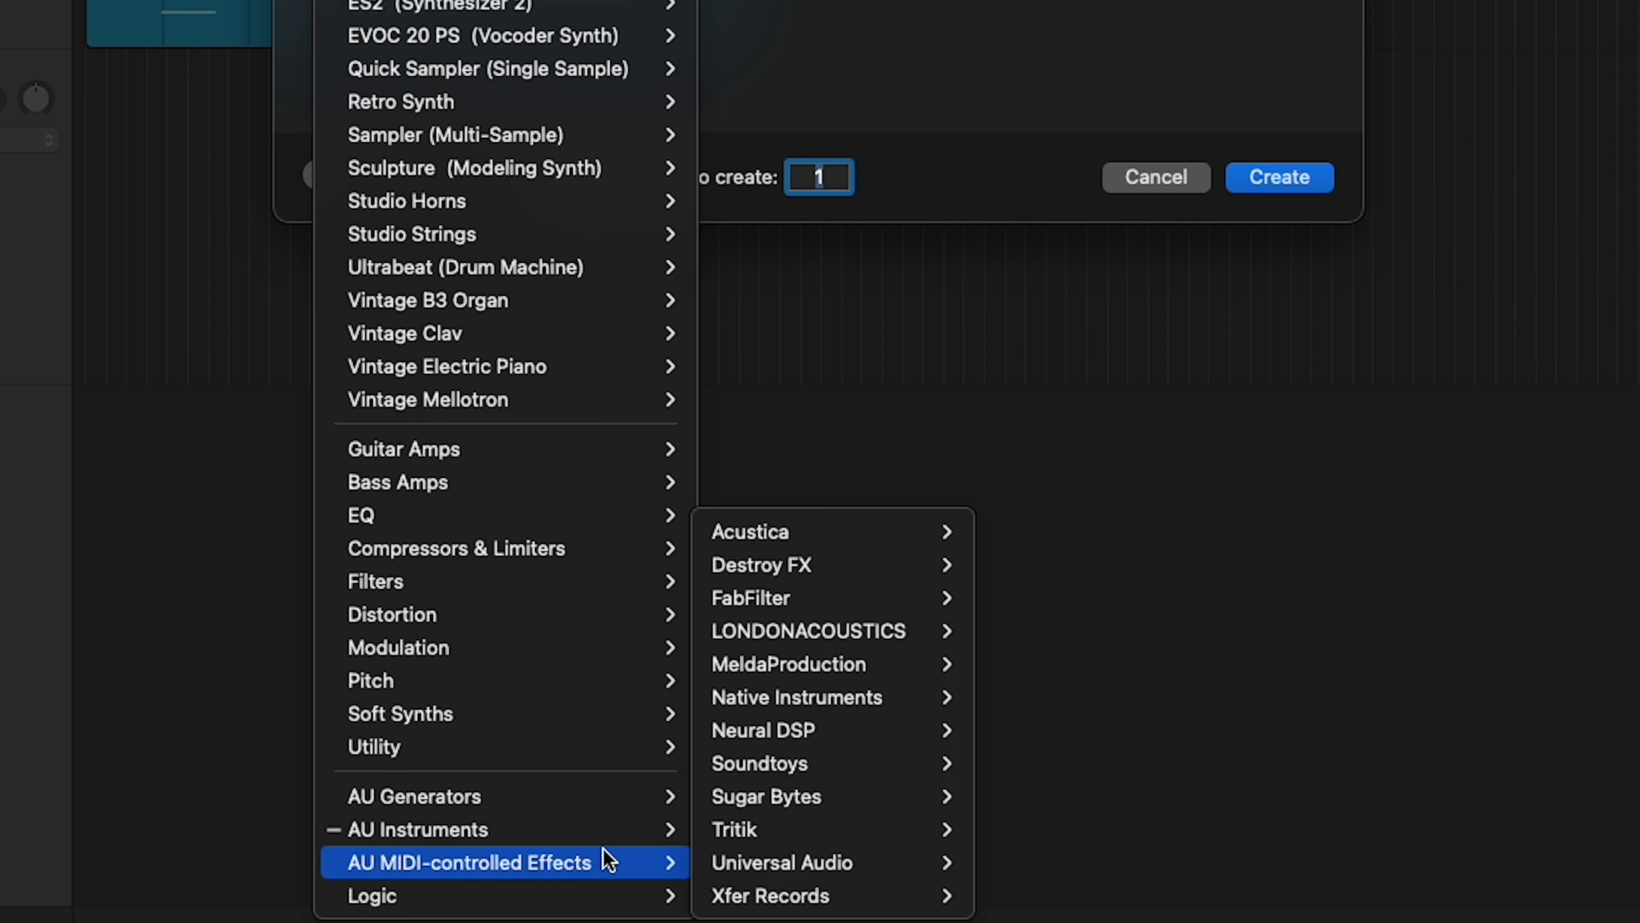
mouse_move(1059, 763)
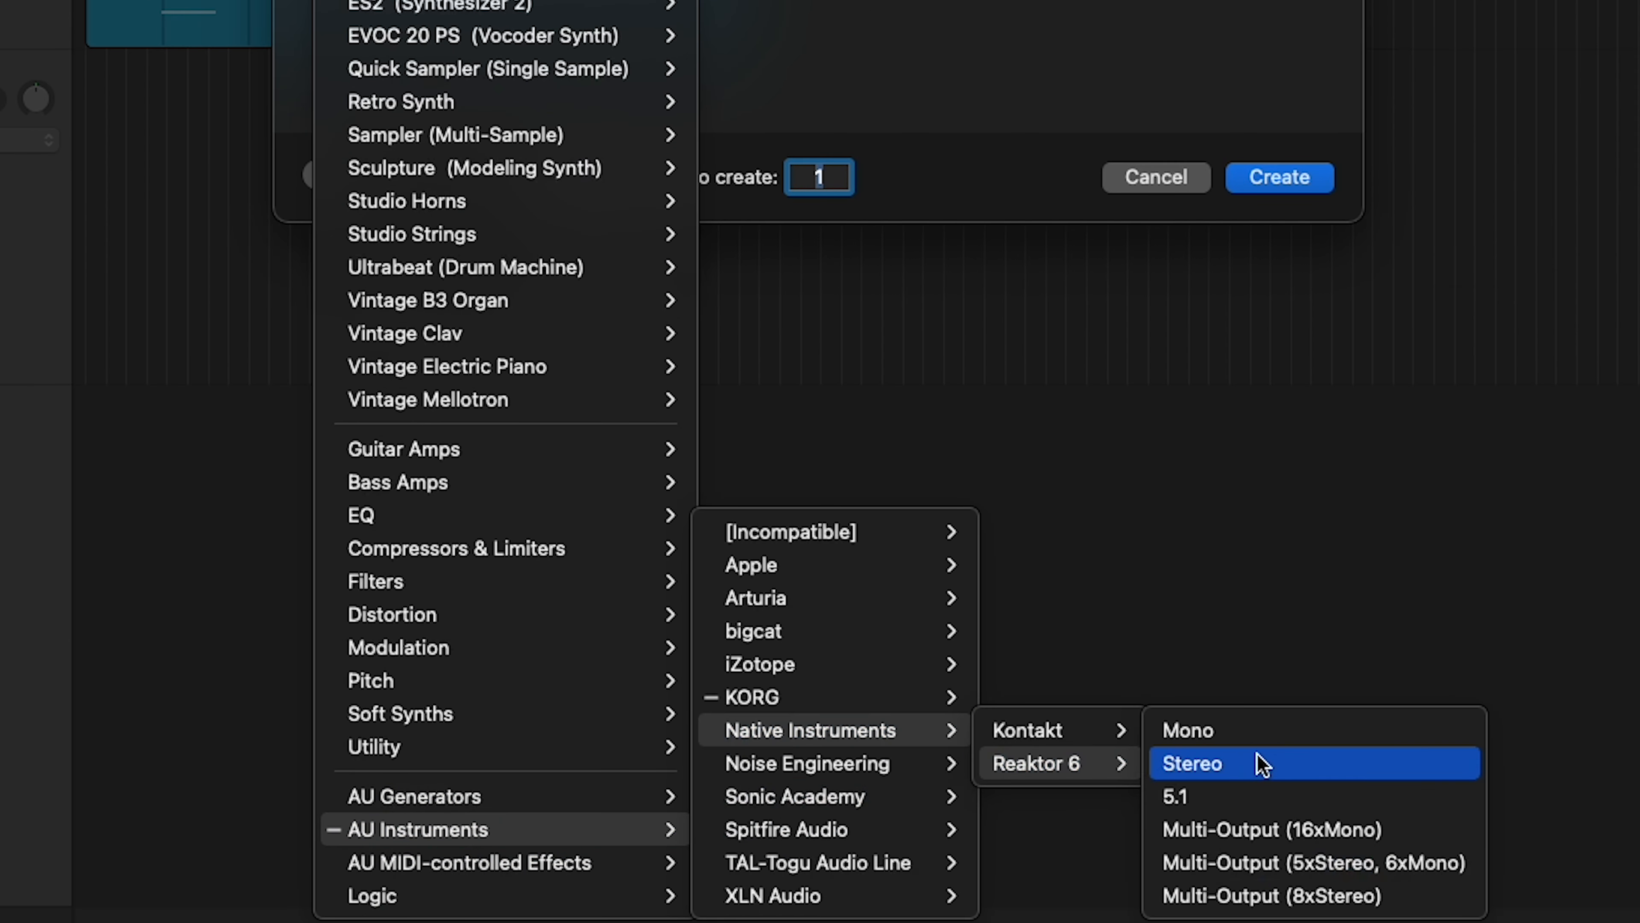
left_click(1263, 761)
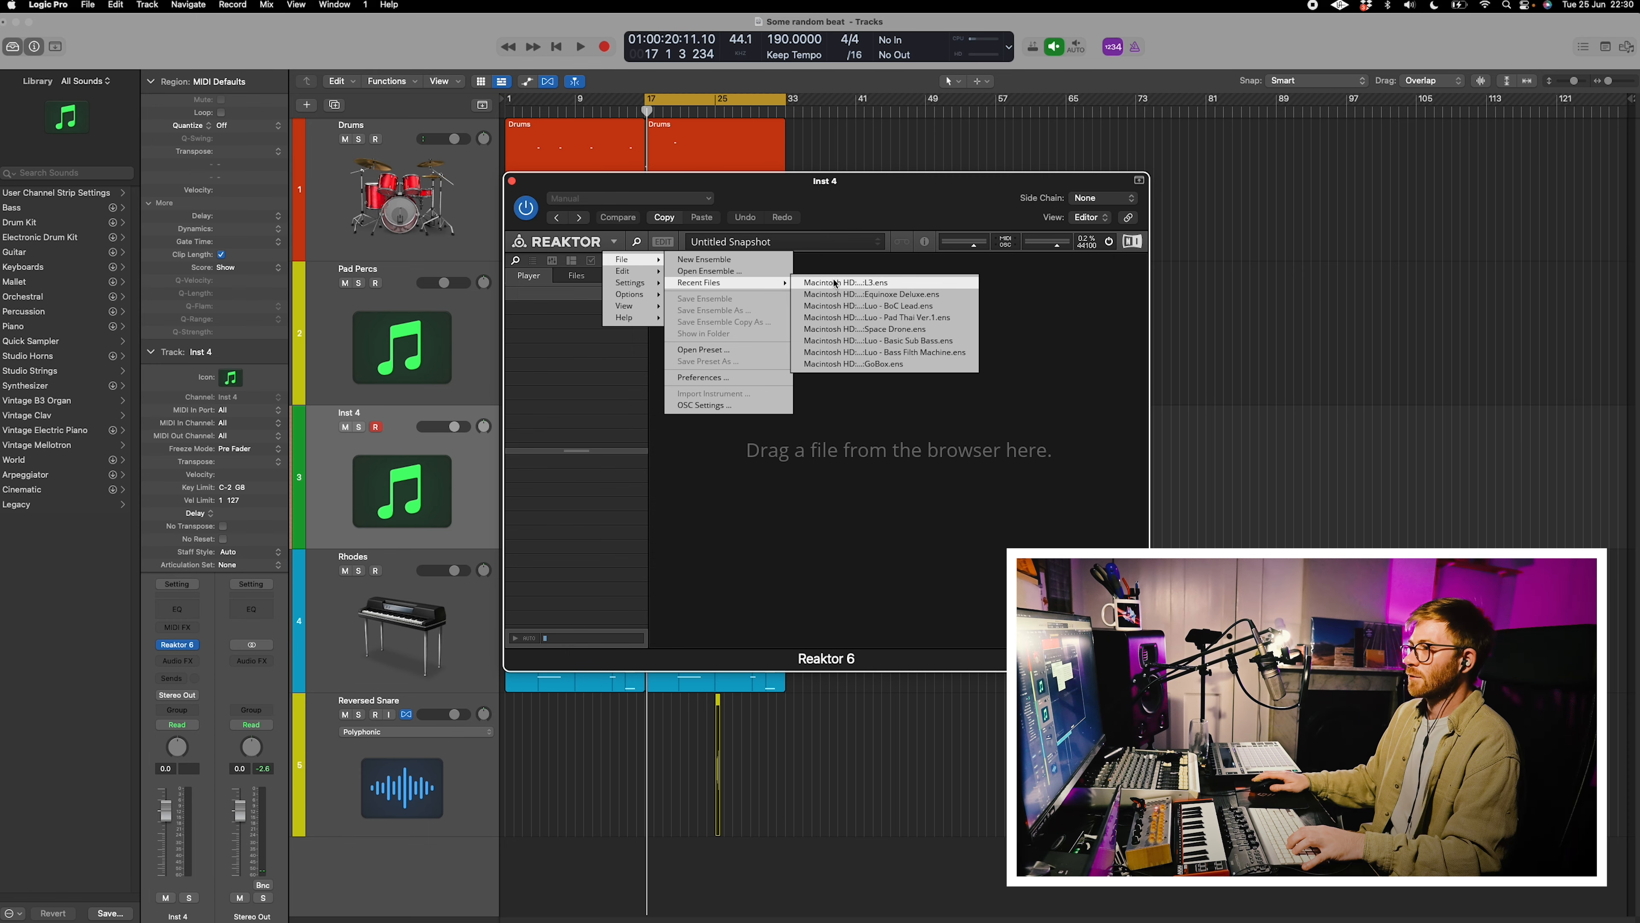
left_click(838, 284)
left_click_drag(776, 182, 1141, 315)
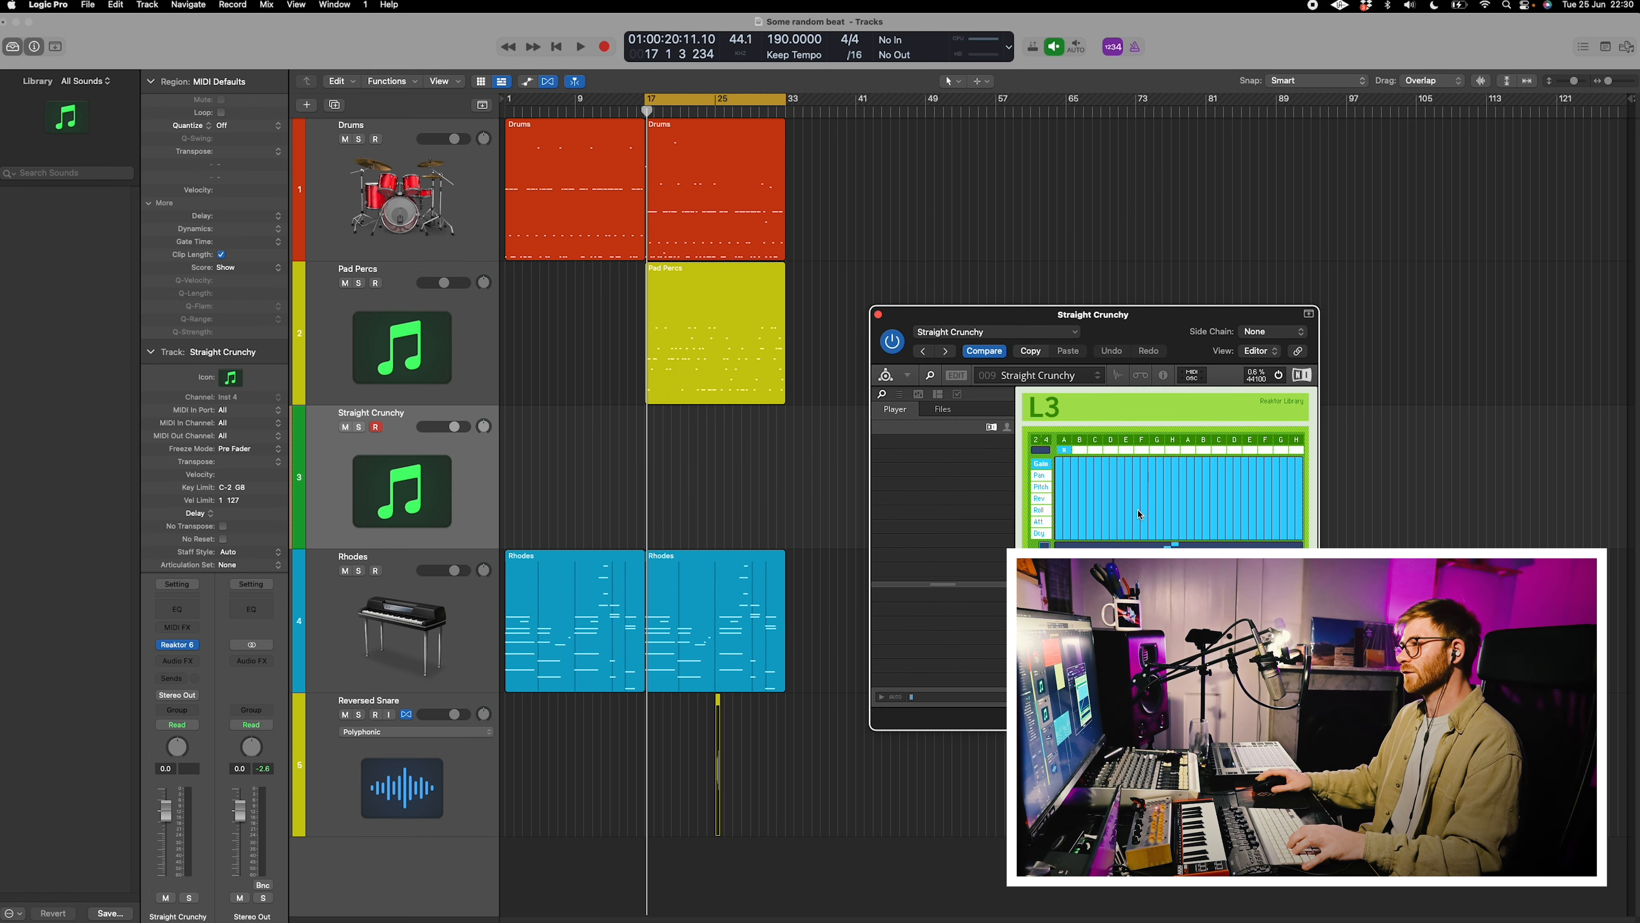
Step through the L3 snapshots to "and straightened" during playback and adjust its Sel and P knobs.
left_click(1127, 376)
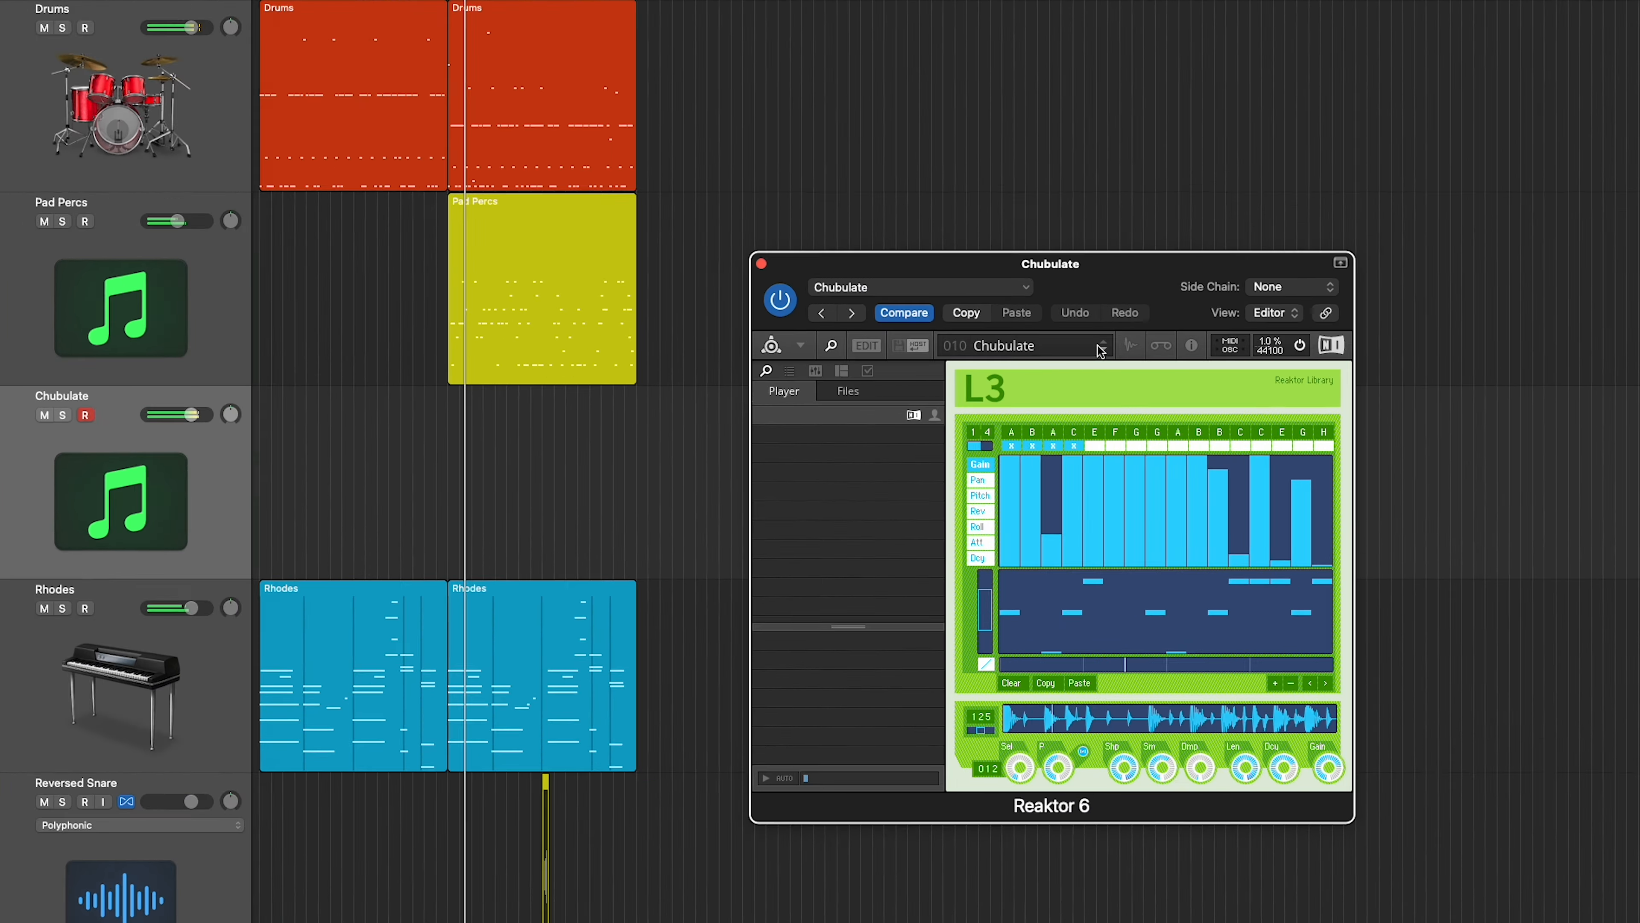
left_click(1100, 352)
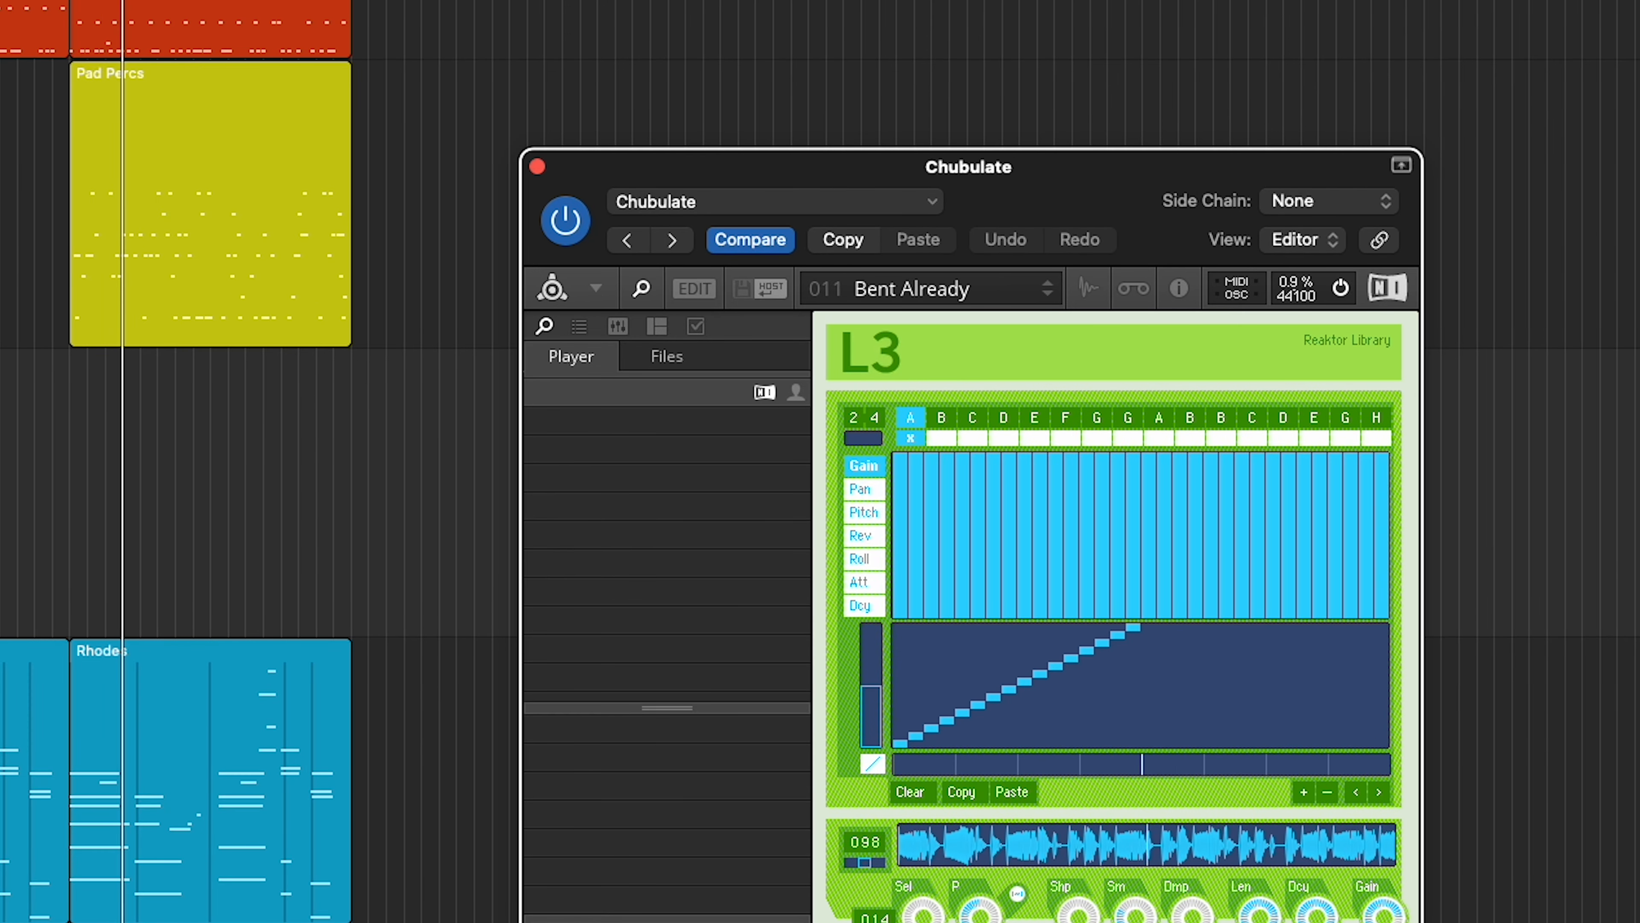
left_click(1051, 295)
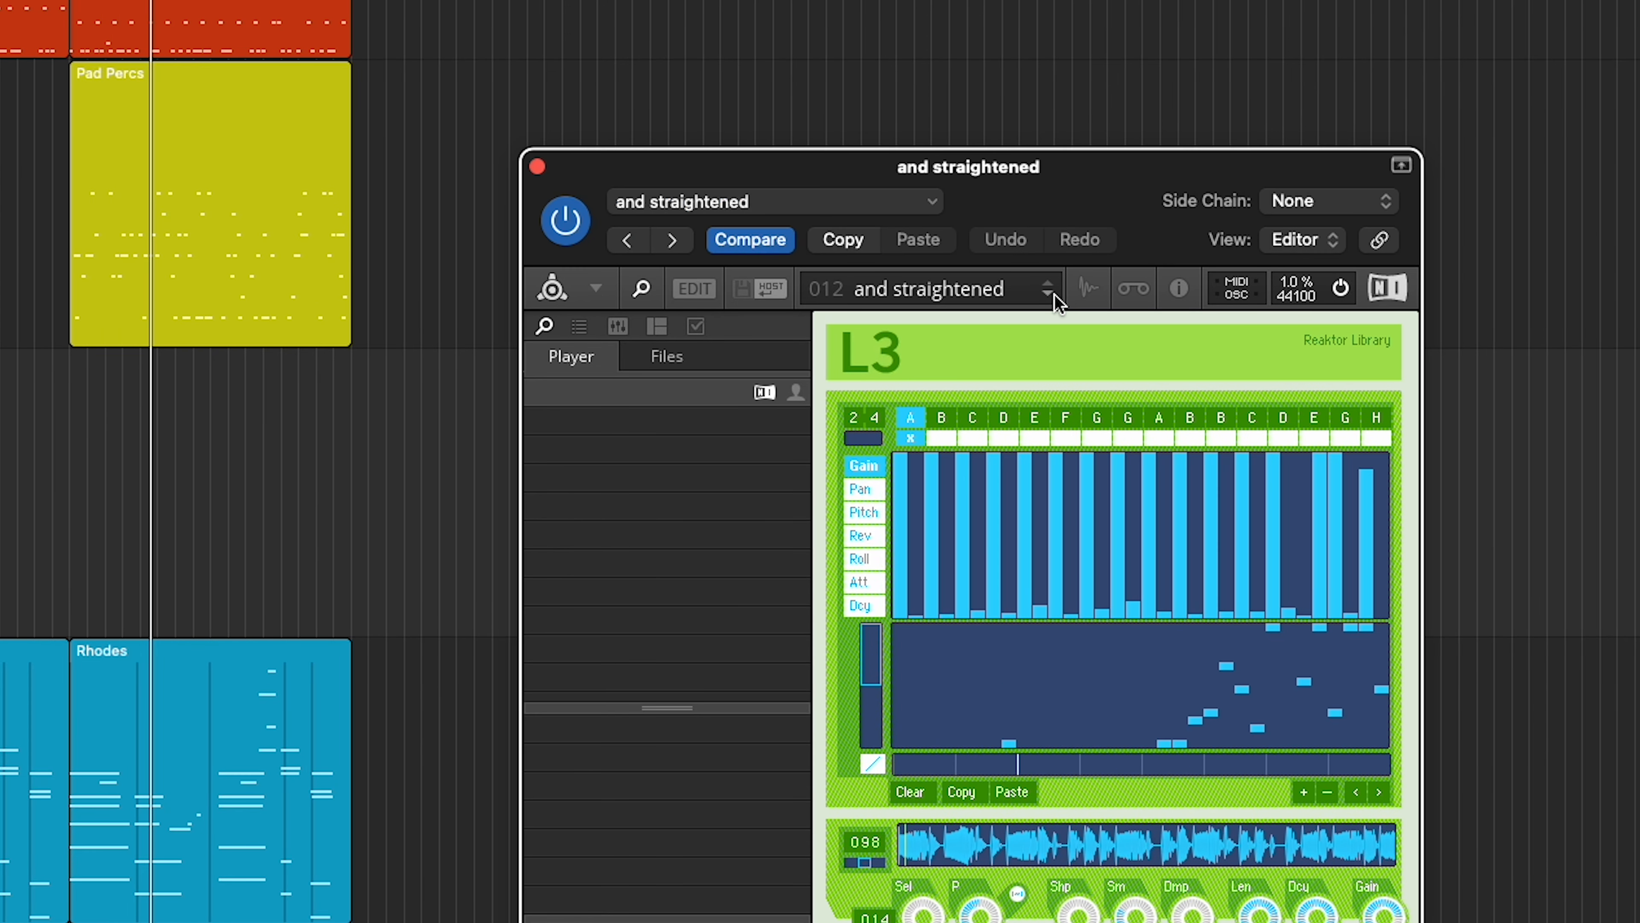
left_click_drag(934, 912, 985, 864)
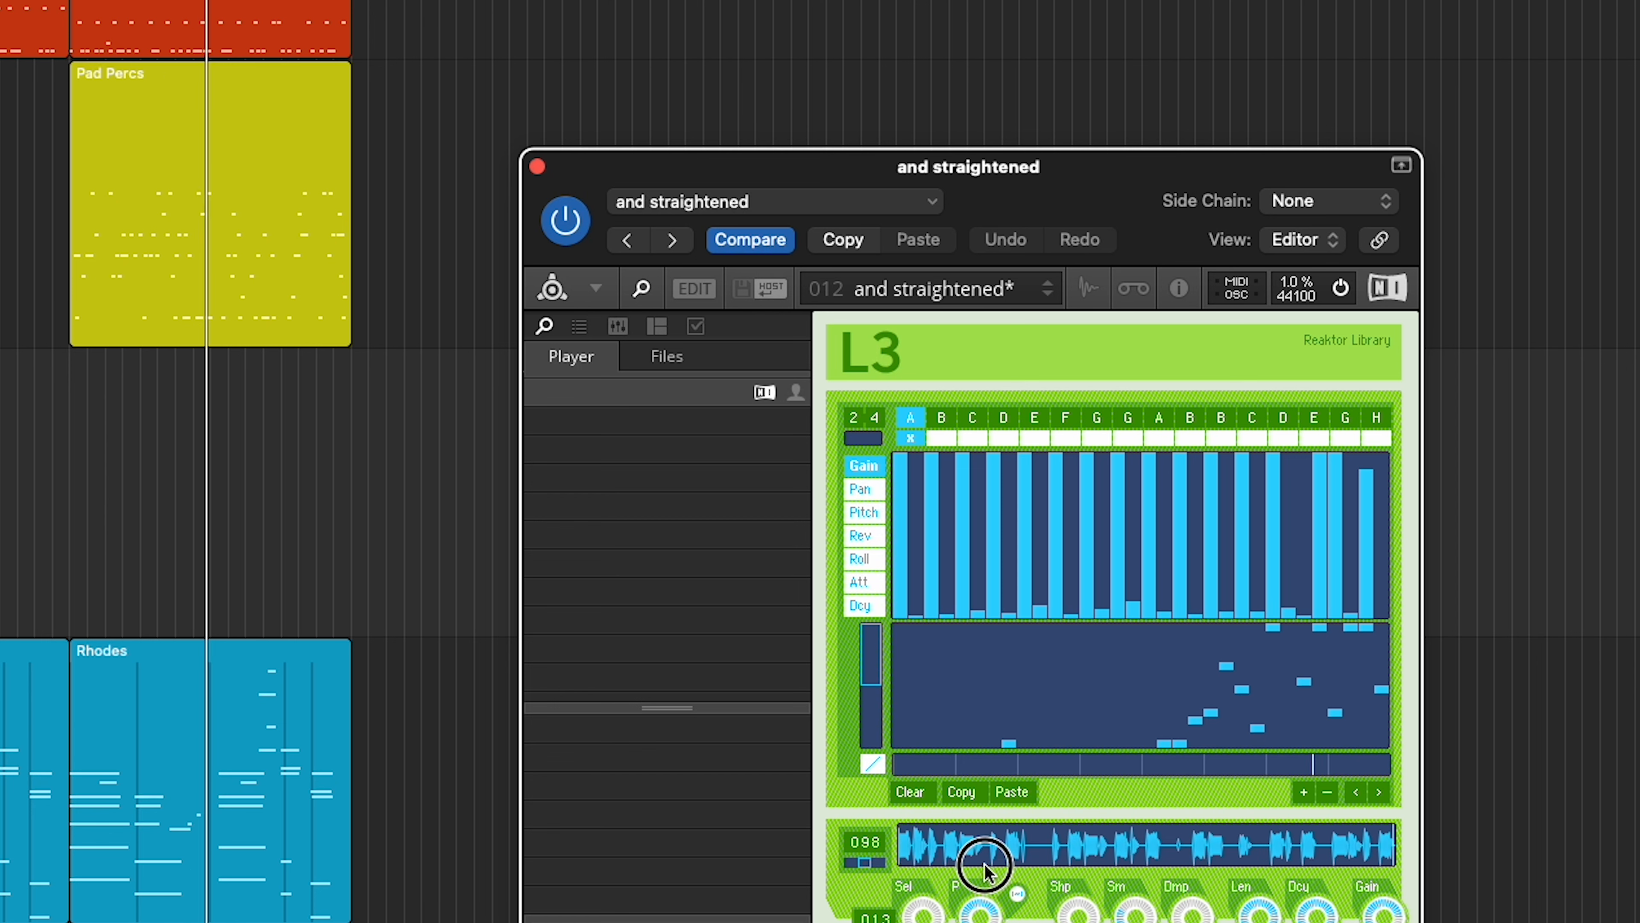
left_click_drag(1002, 828, 992, 879)
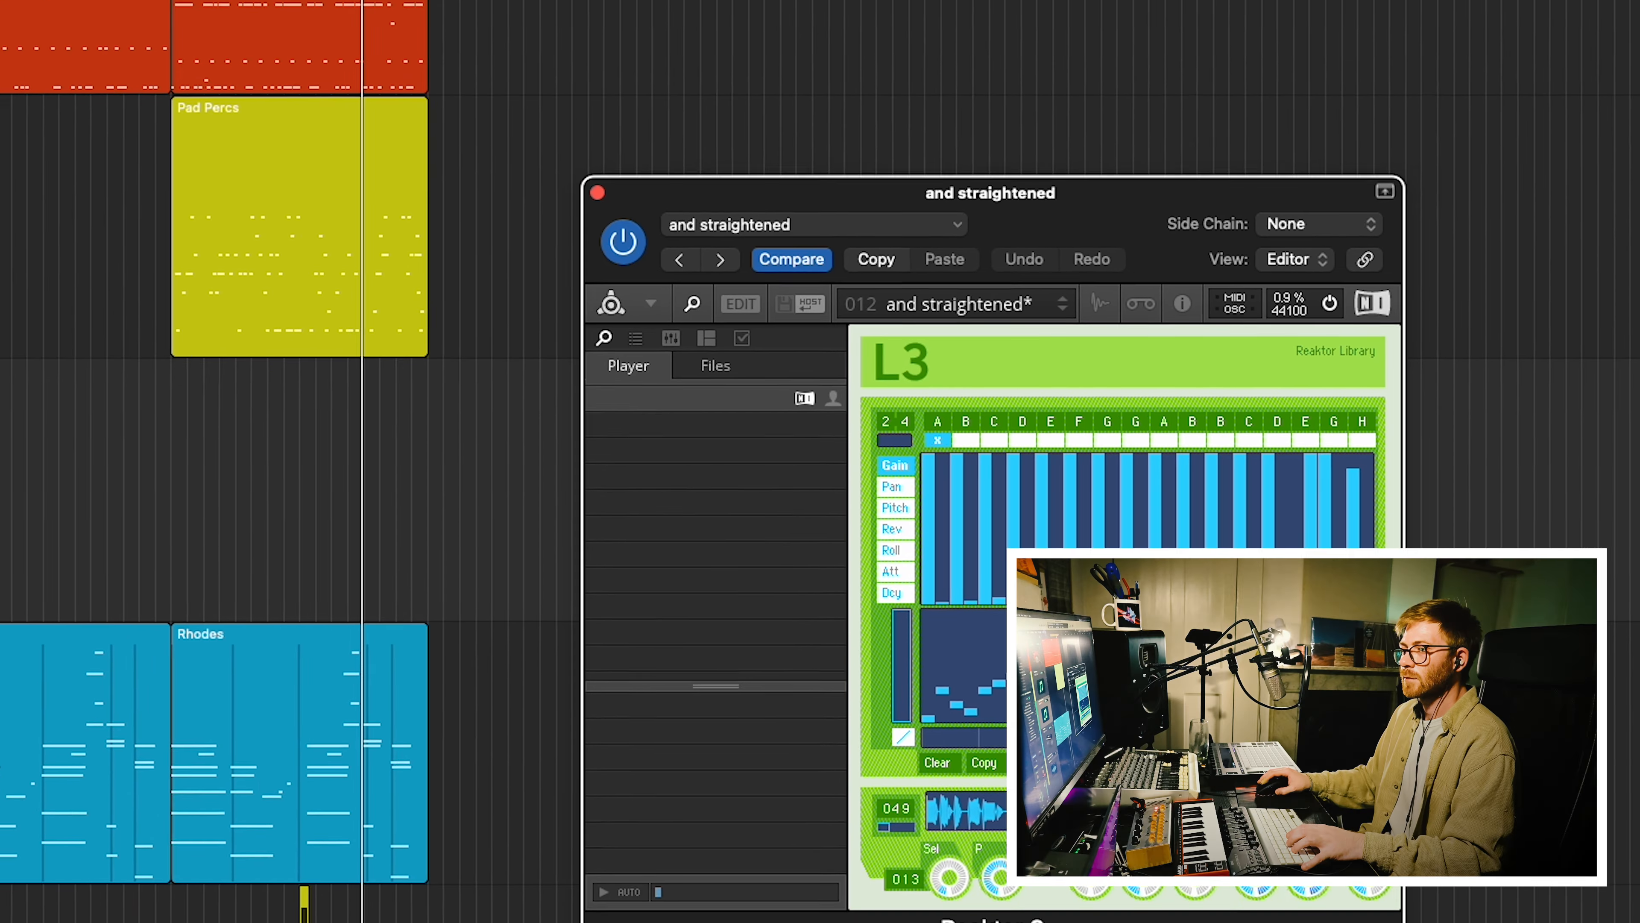
Insert Livecut in stereo on the "and straightened" track, move its window aside and lower the track volume during playback.
left_click(54, 683)
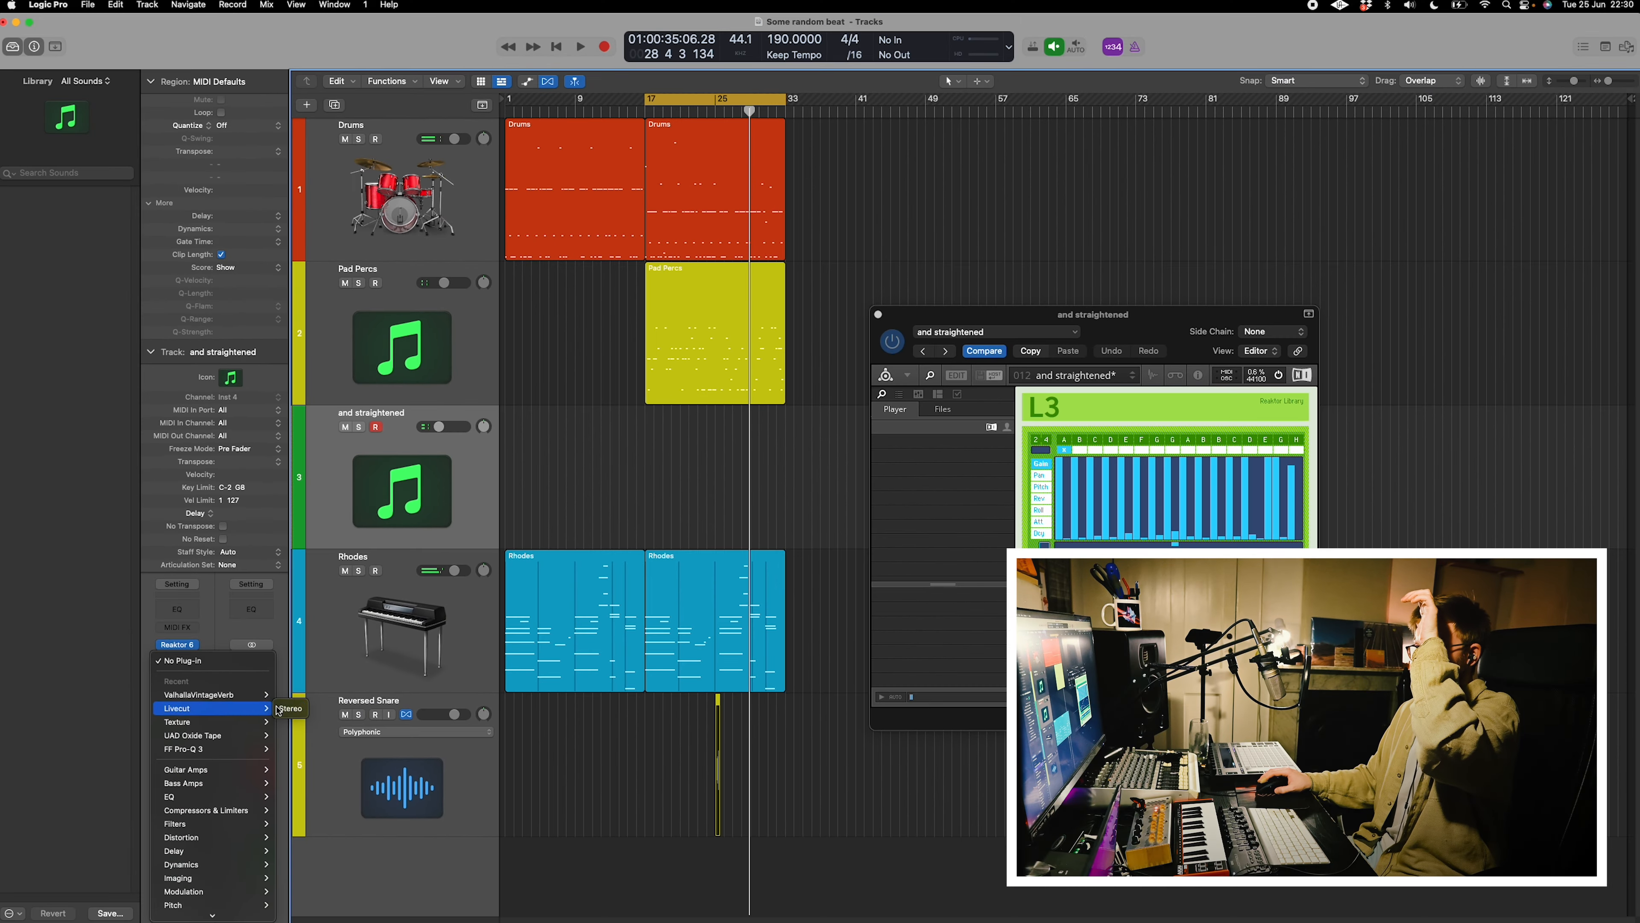
left_click(123, 737)
key("space")
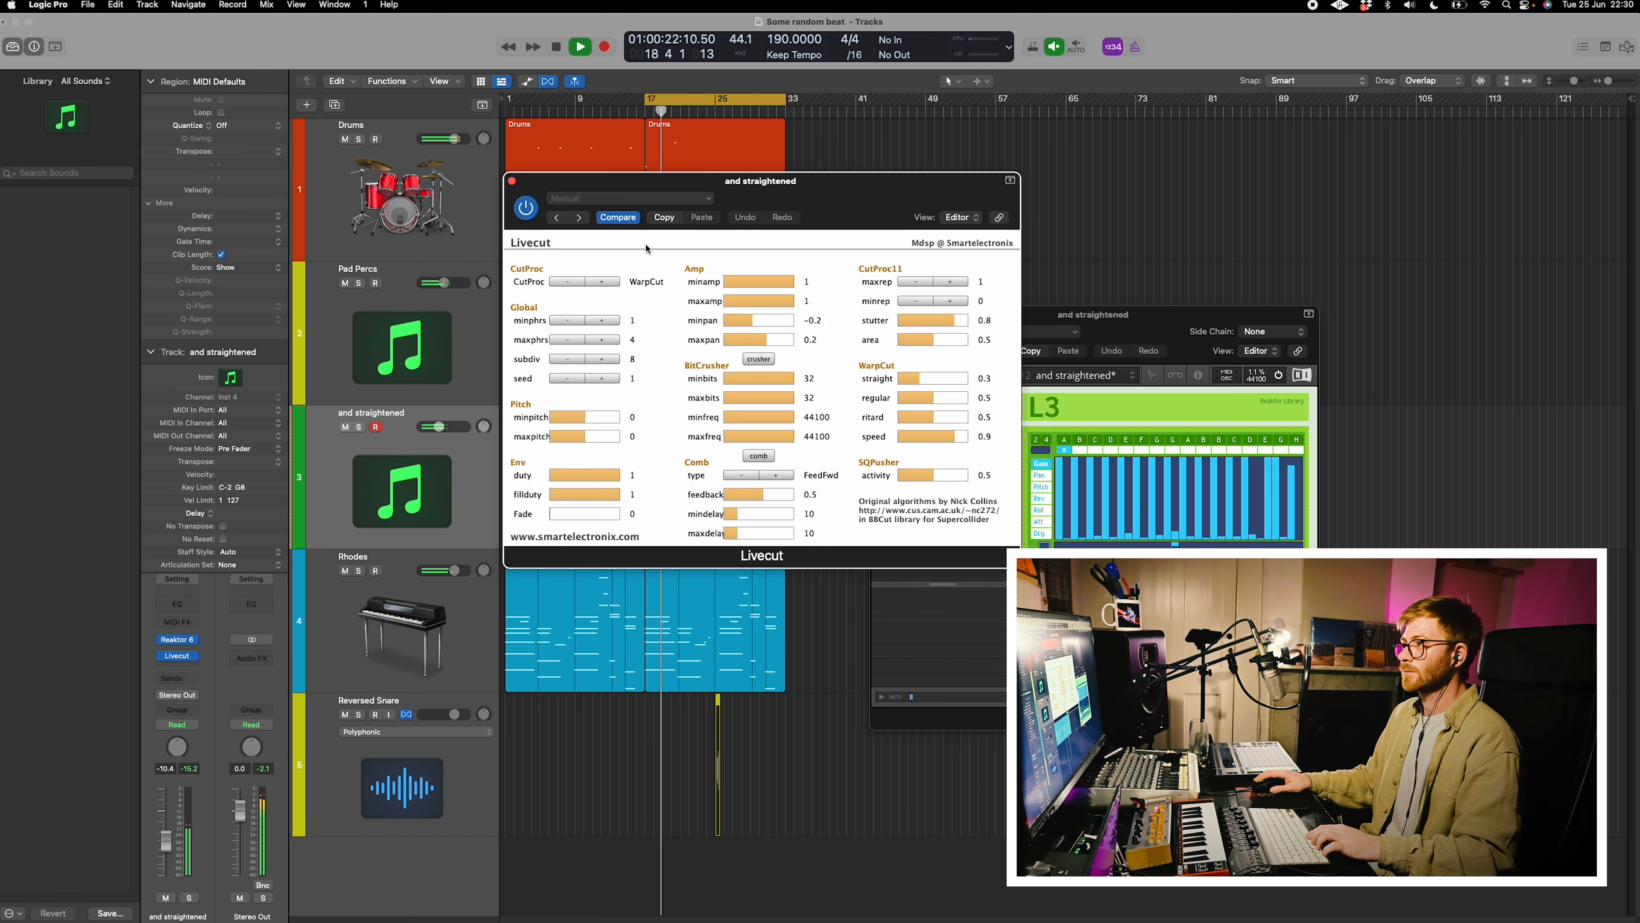
left_click_drag(665, 180, 1258, 234)
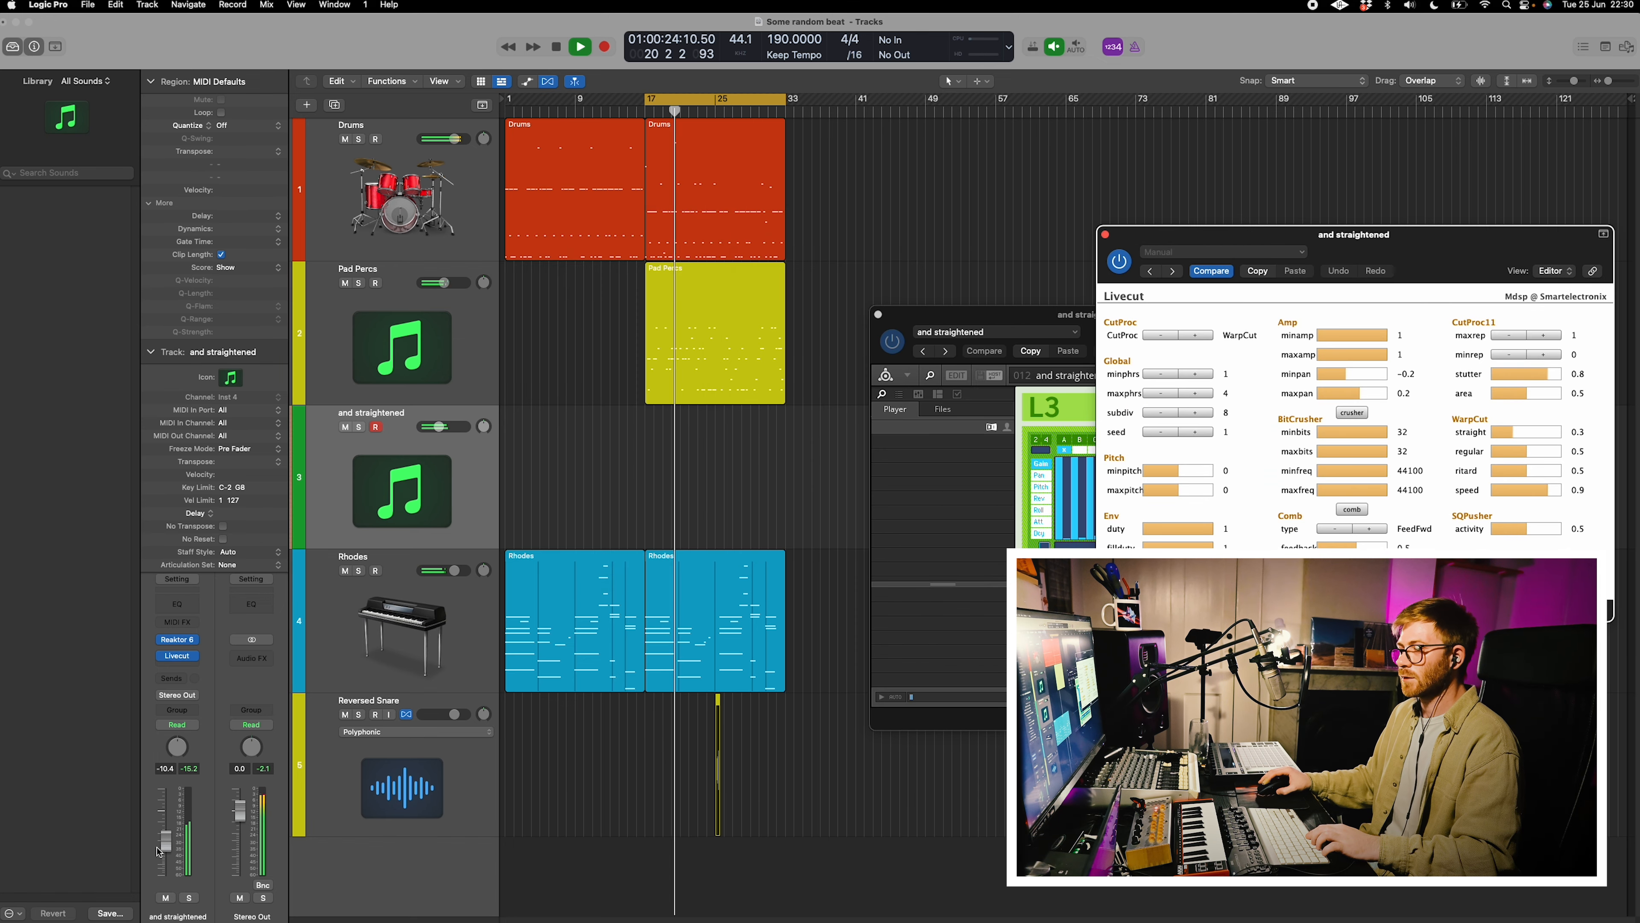
left_click_drag(165, 841, 166, 862)
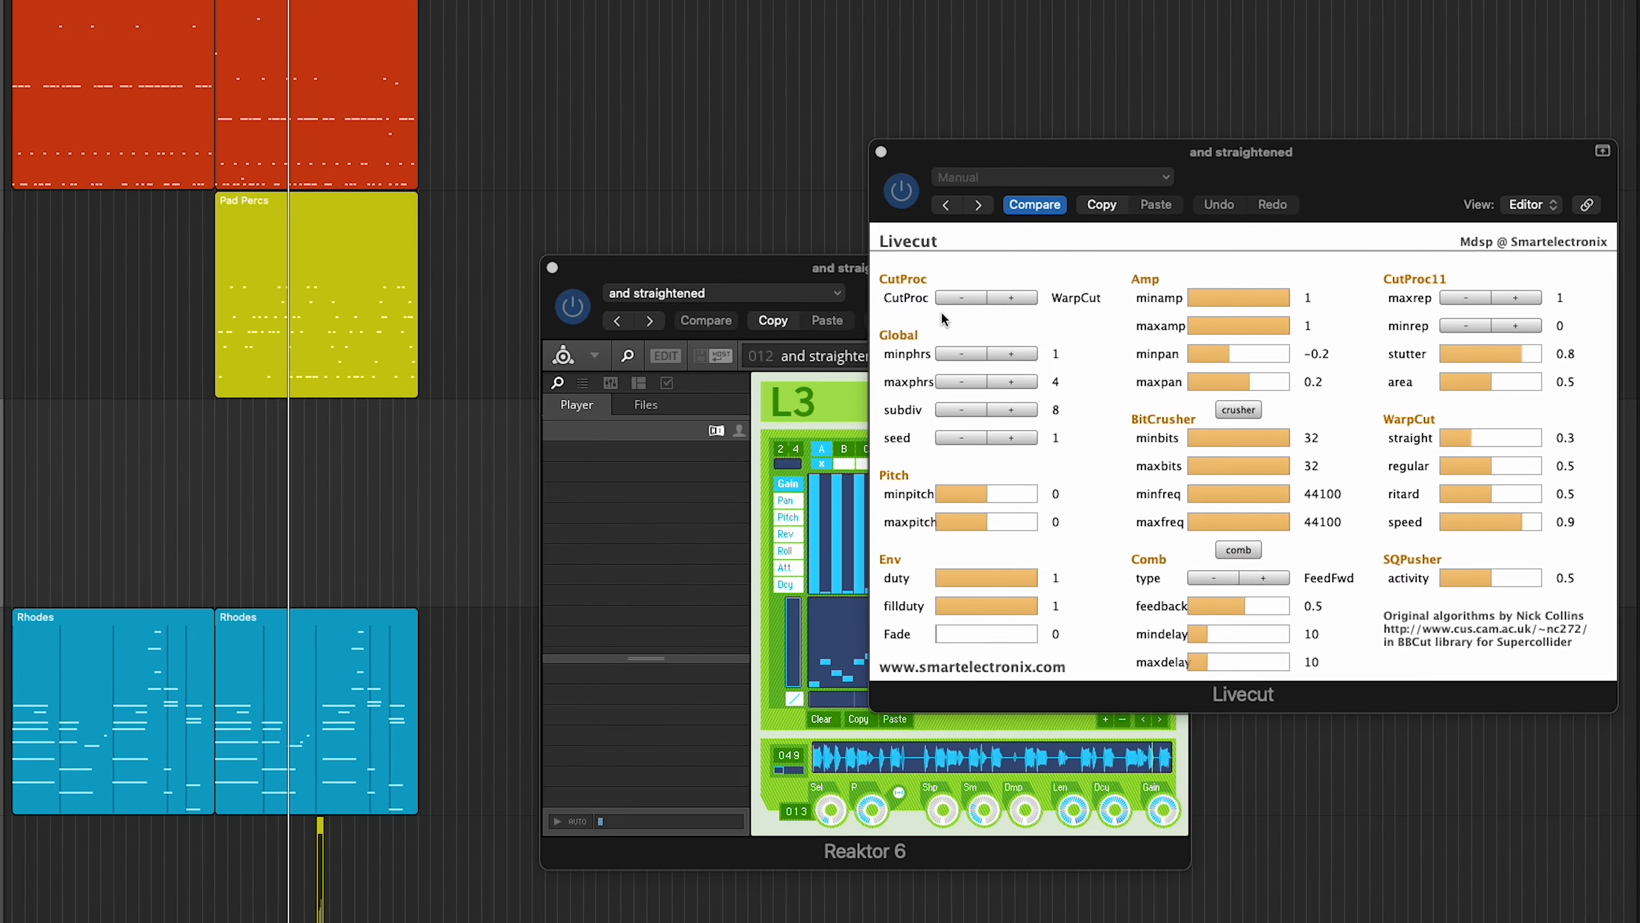
Try the SQPusher cut procedure in Livecut and return to WarpCut.
left_click(1011, 298)
left_click(1010, 299)
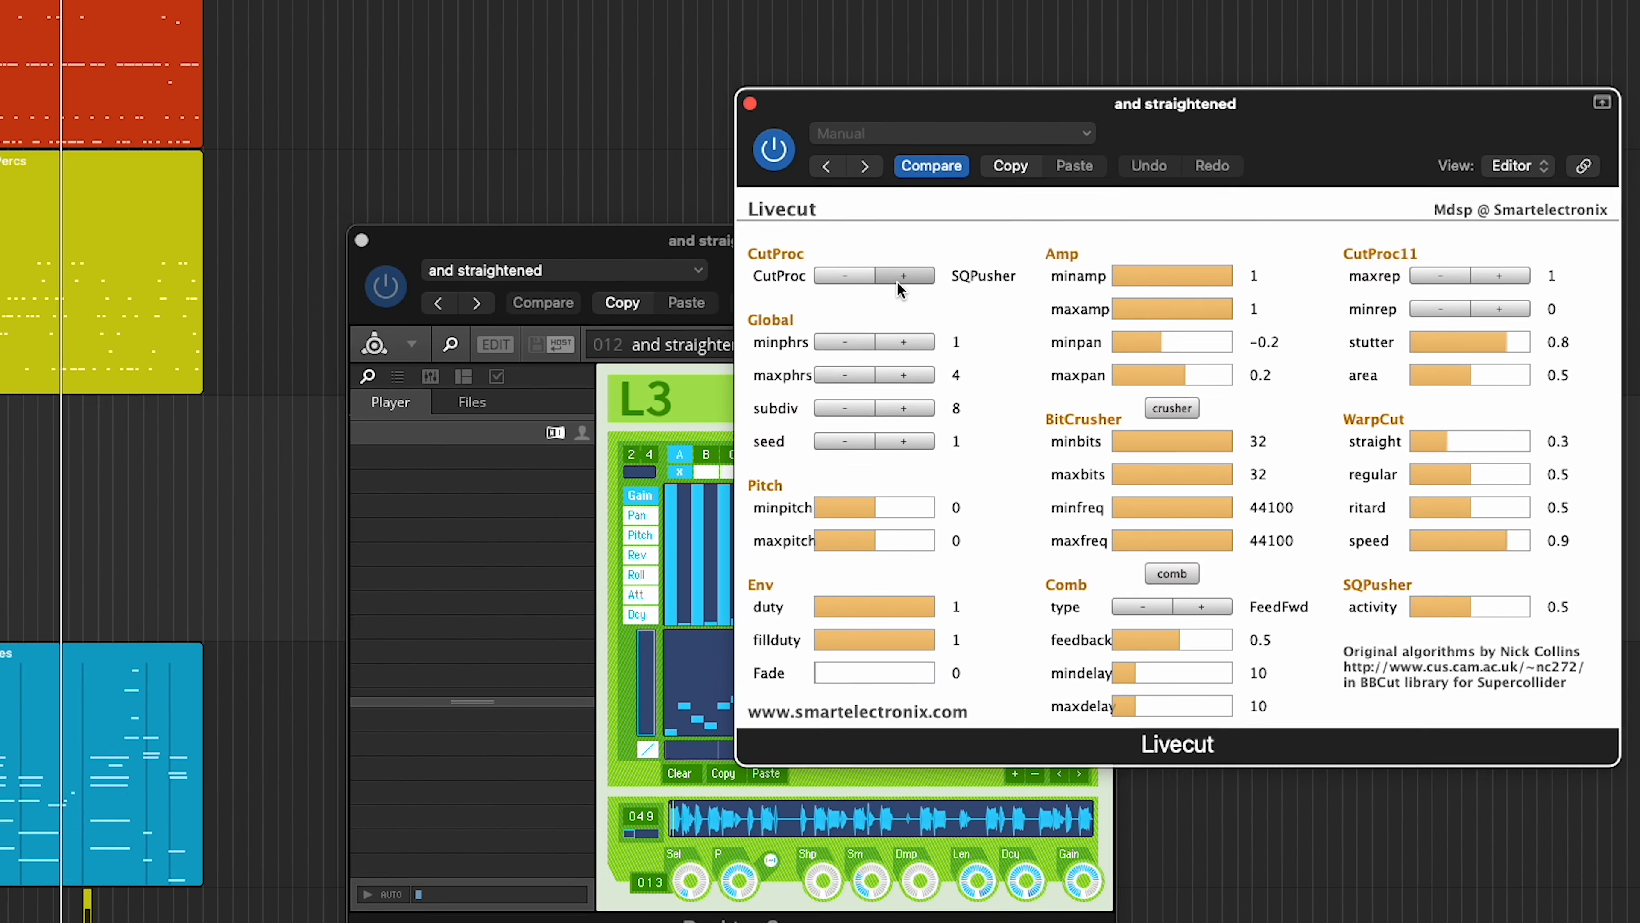
left_click(962, 297)
left_click(729, 254)
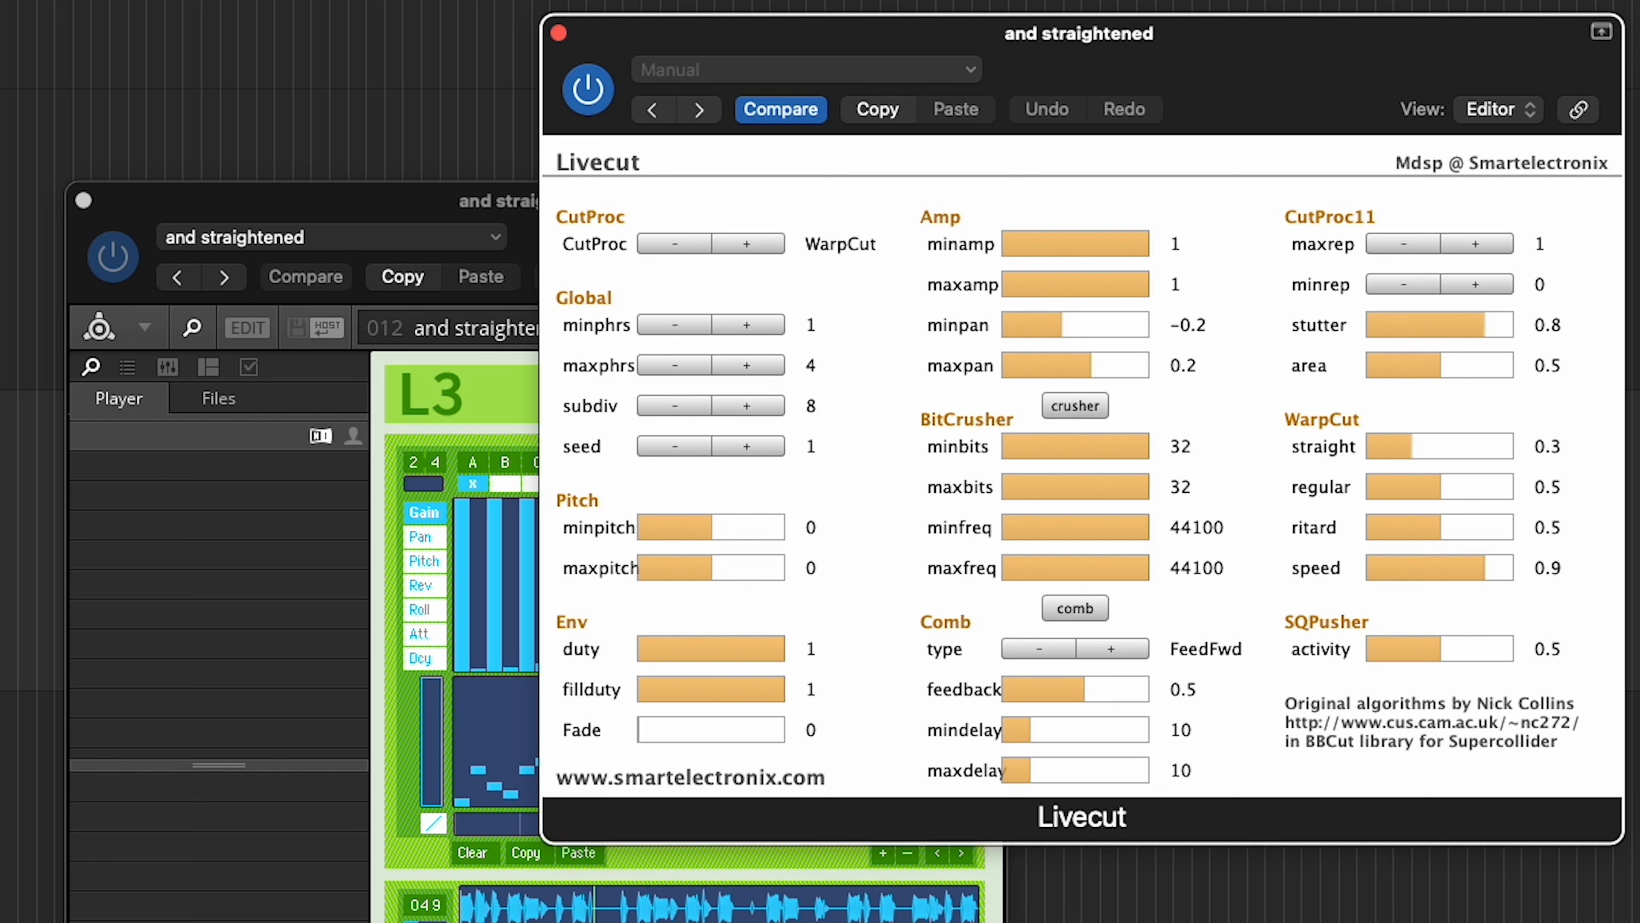
Add the Texture plug-in after Livecut, move its window off the regions and bypass both effects for playback.
key("space")
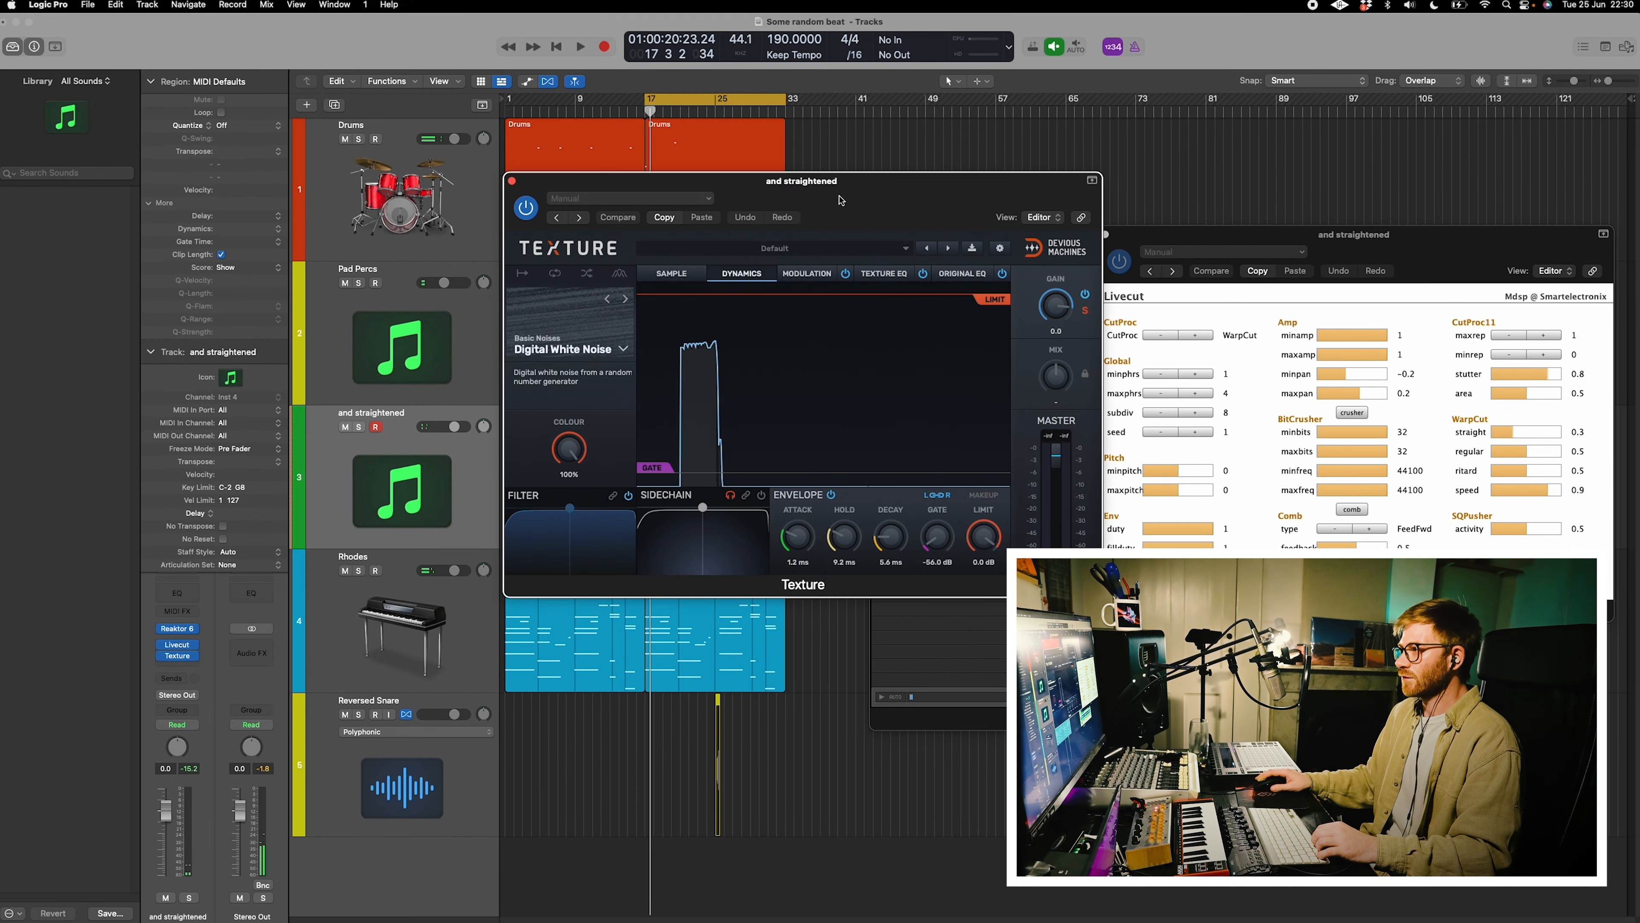
left_click_drag(842, 198, 1183, 234)
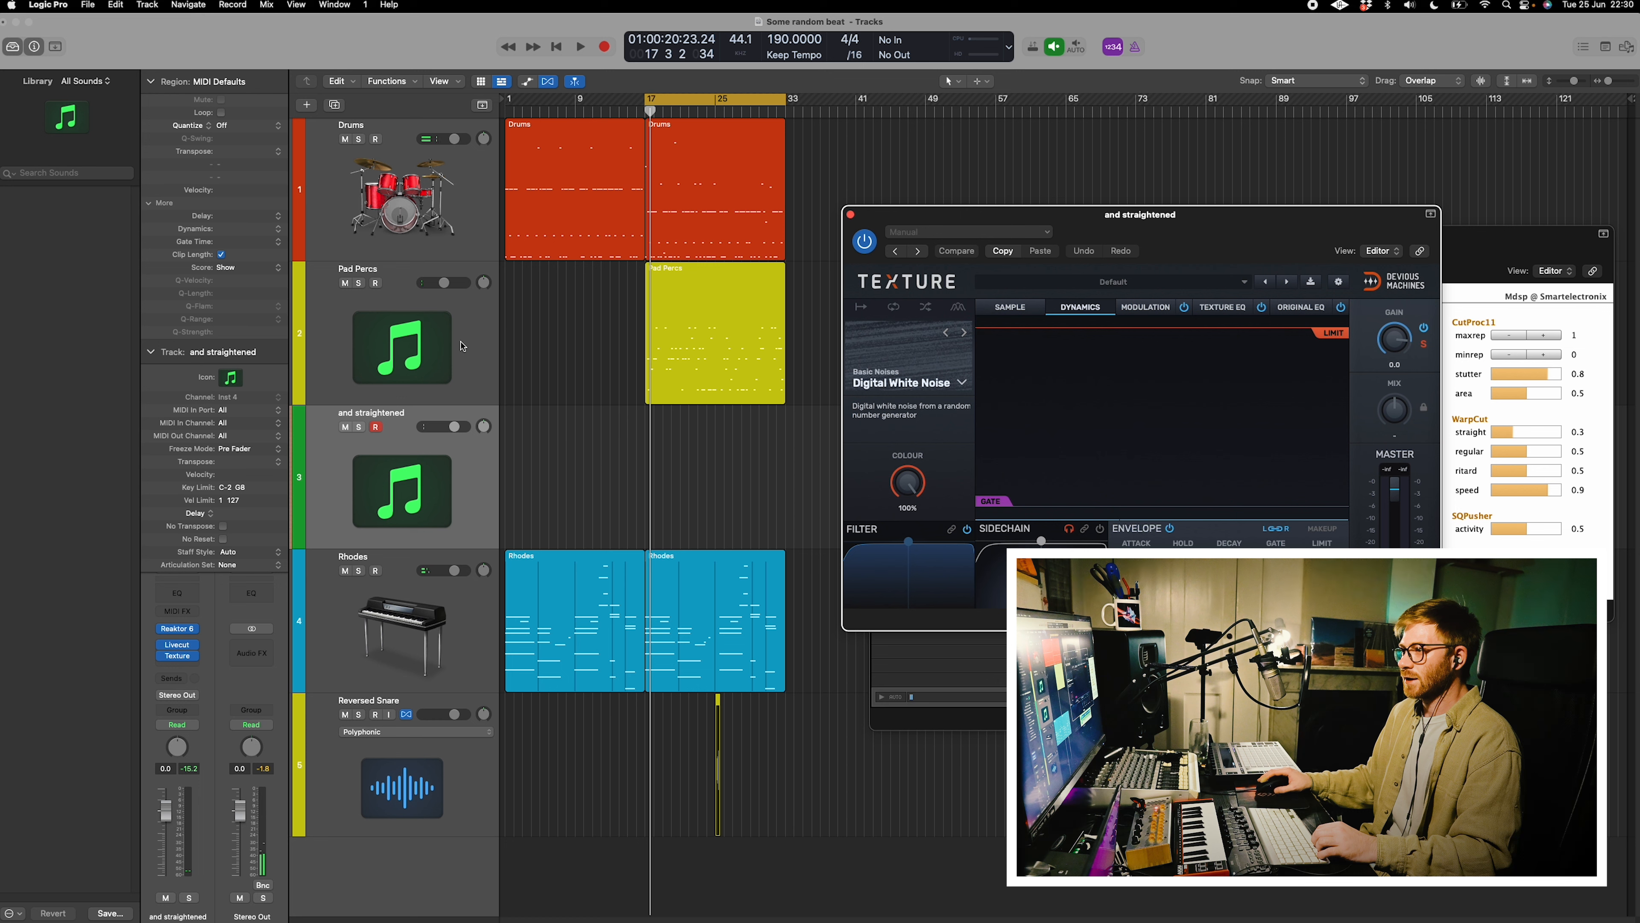
left_click(168, 649)
left_click(158, 654)
key("space")
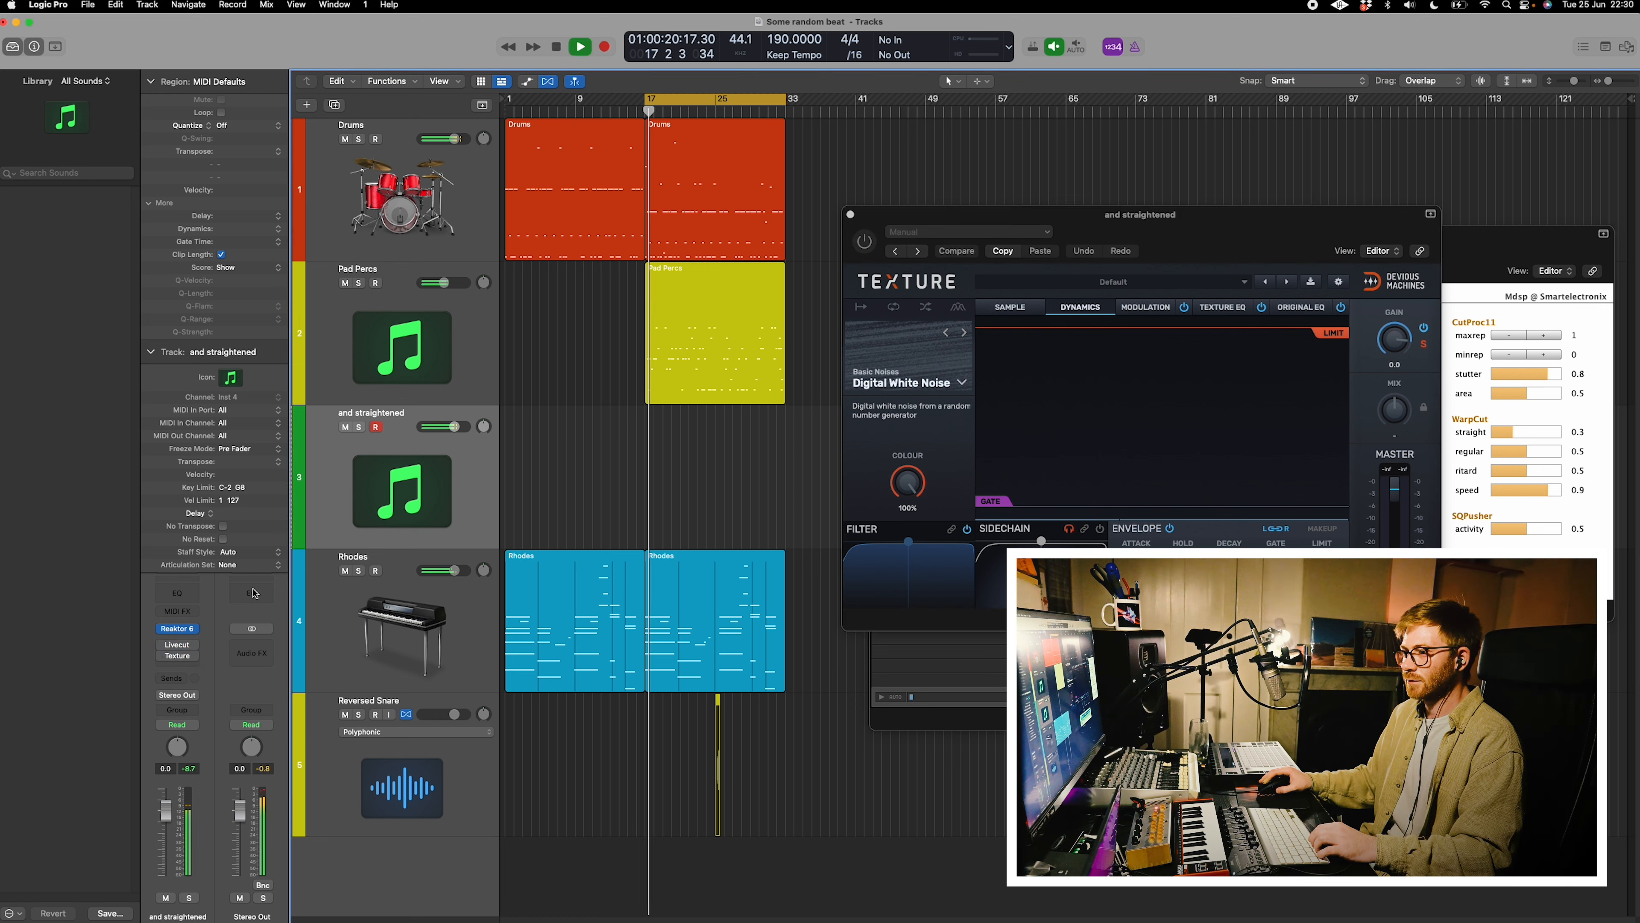
Set the "and straightened" track volume to -7.0 dB and move the Reaktor L3 window in front of the other plug-ins.
key("space")
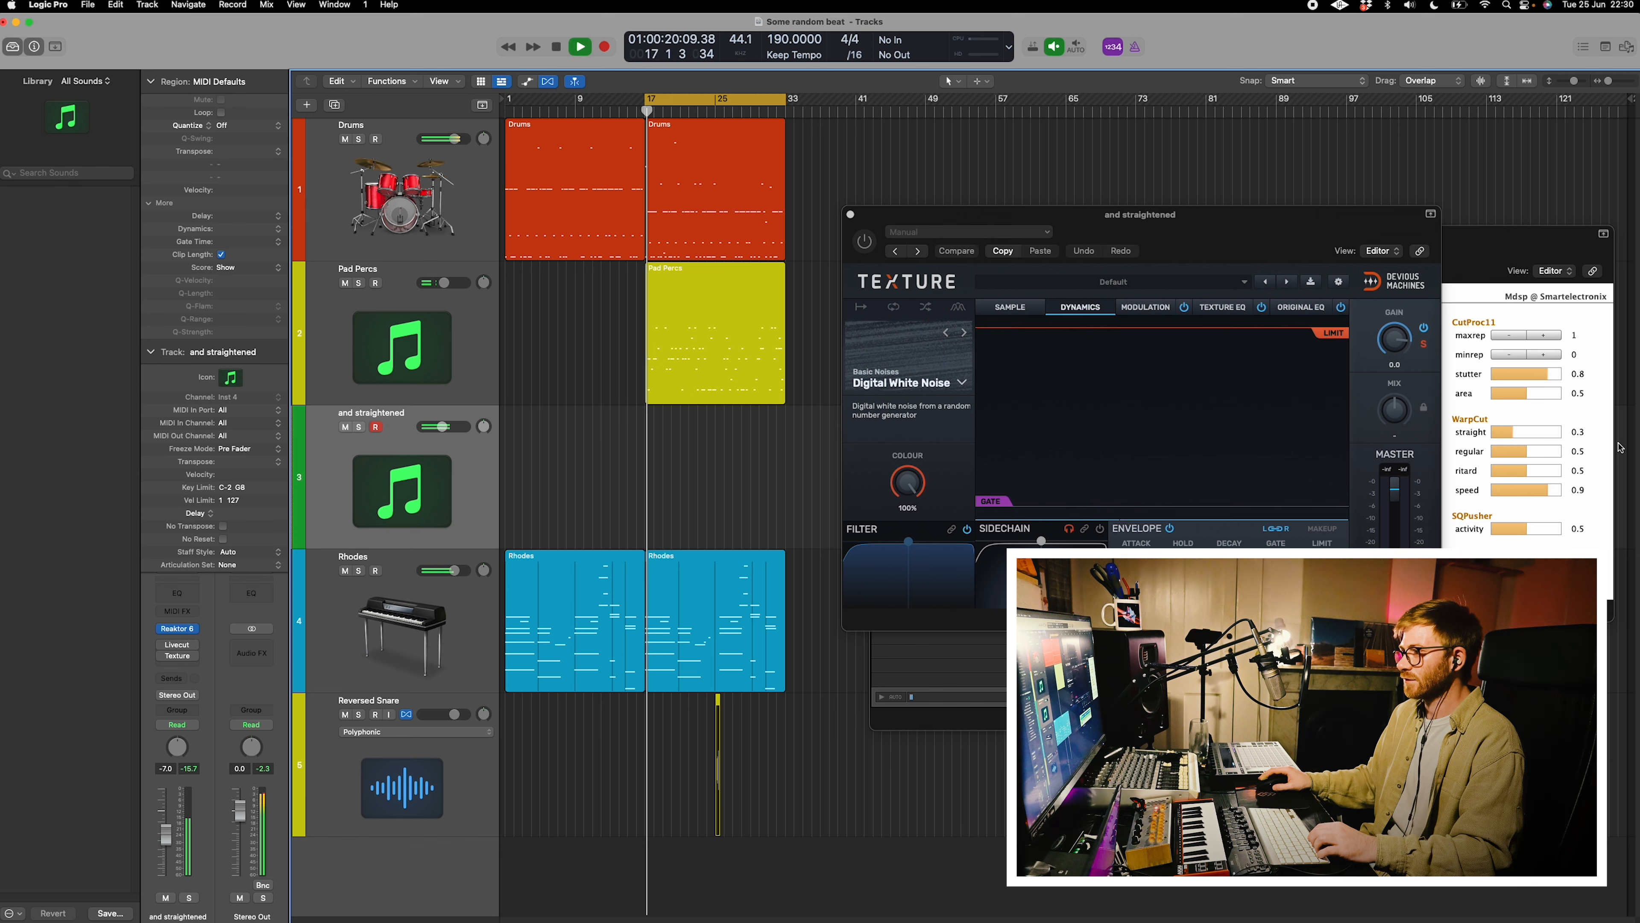
left_click(954, 703)
left_click_drag(1099, 310, 612, 257)
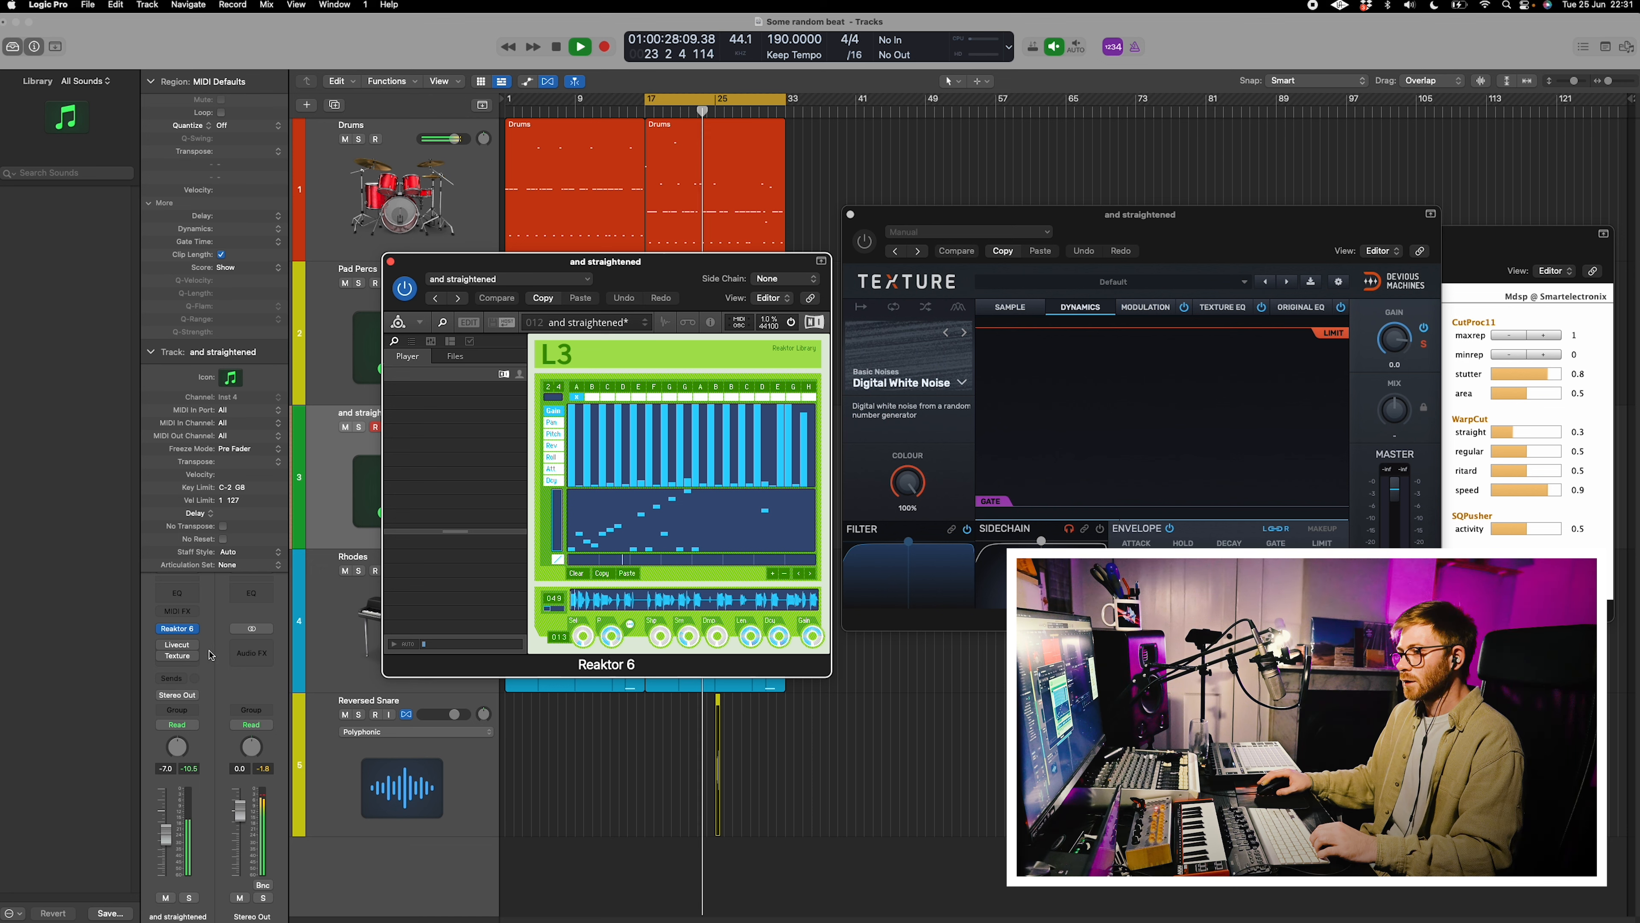
Re-enable Livecut on the "and straightened" track and move its window over the Reaktor L3 window.
left_click(179, 646)
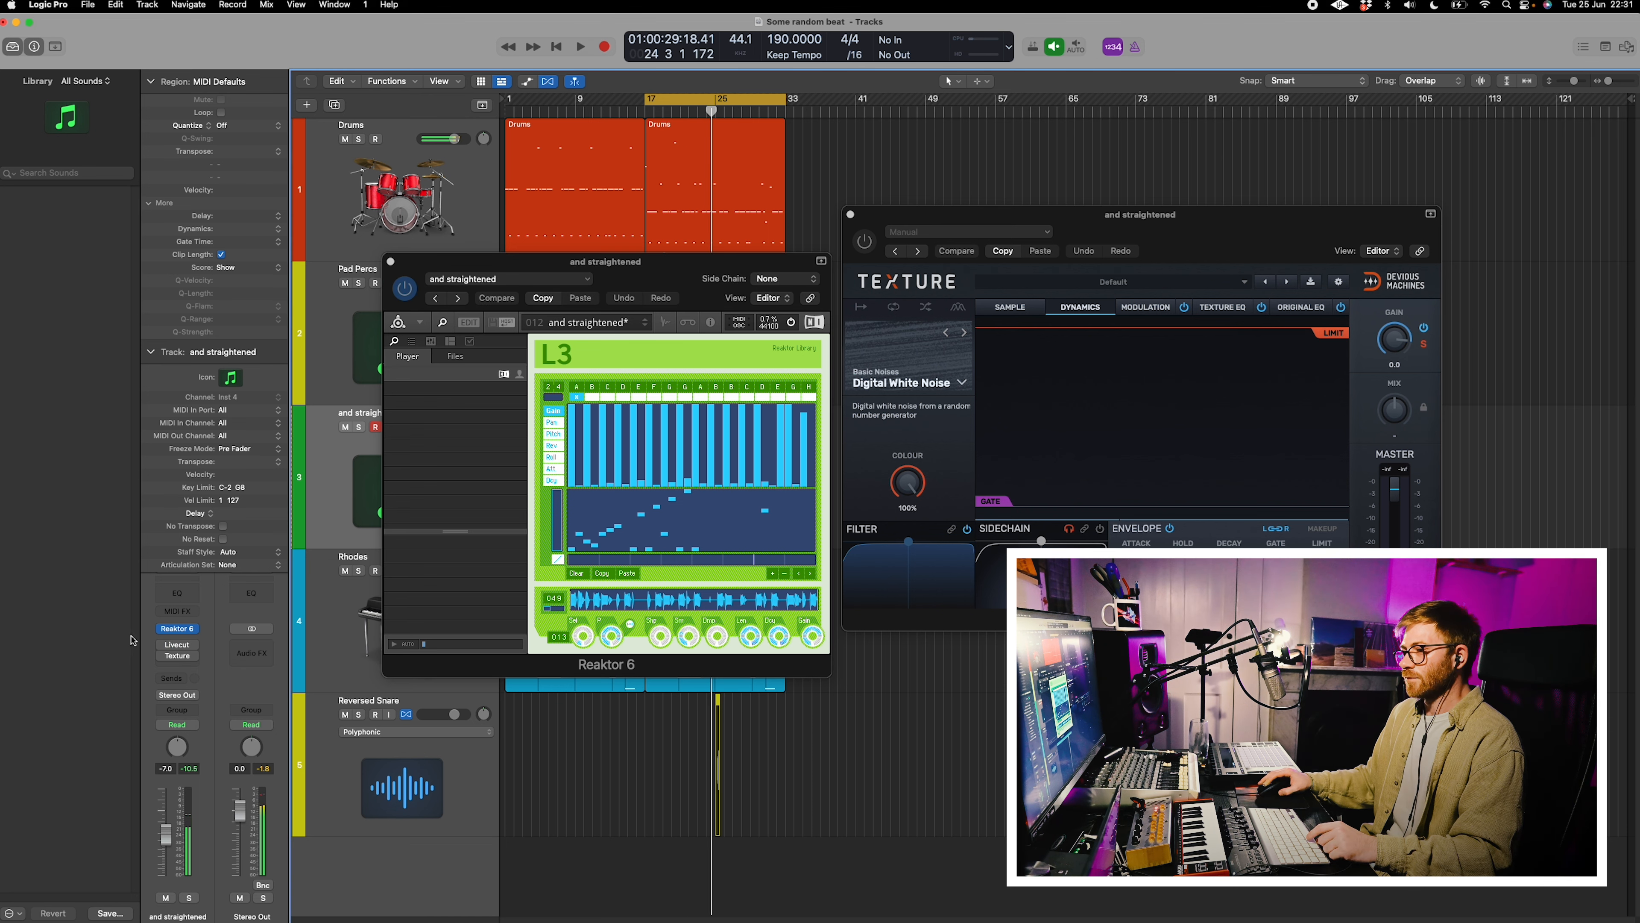
left_click(173, 645)
left_click_drag(1359, 248, 987, 219)
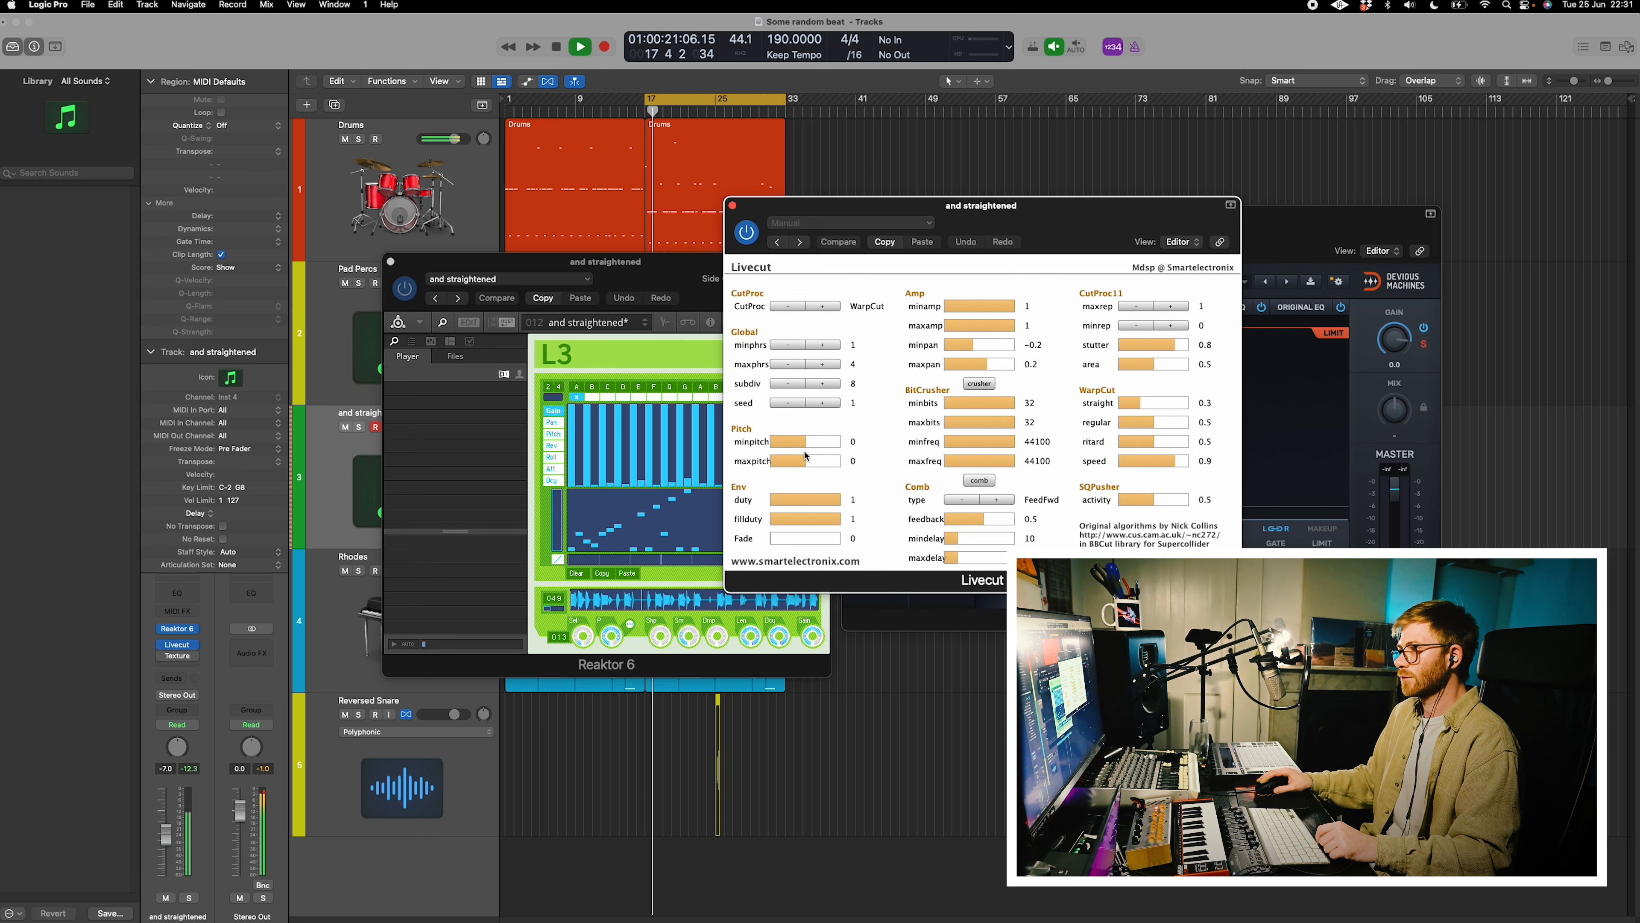
left_click_drag(1045, 231, 778, 365)
Enable Texture on the "and straightened" track, start playback and raise its envelope gate to -29.5 dB.
left_click(1190, 217)
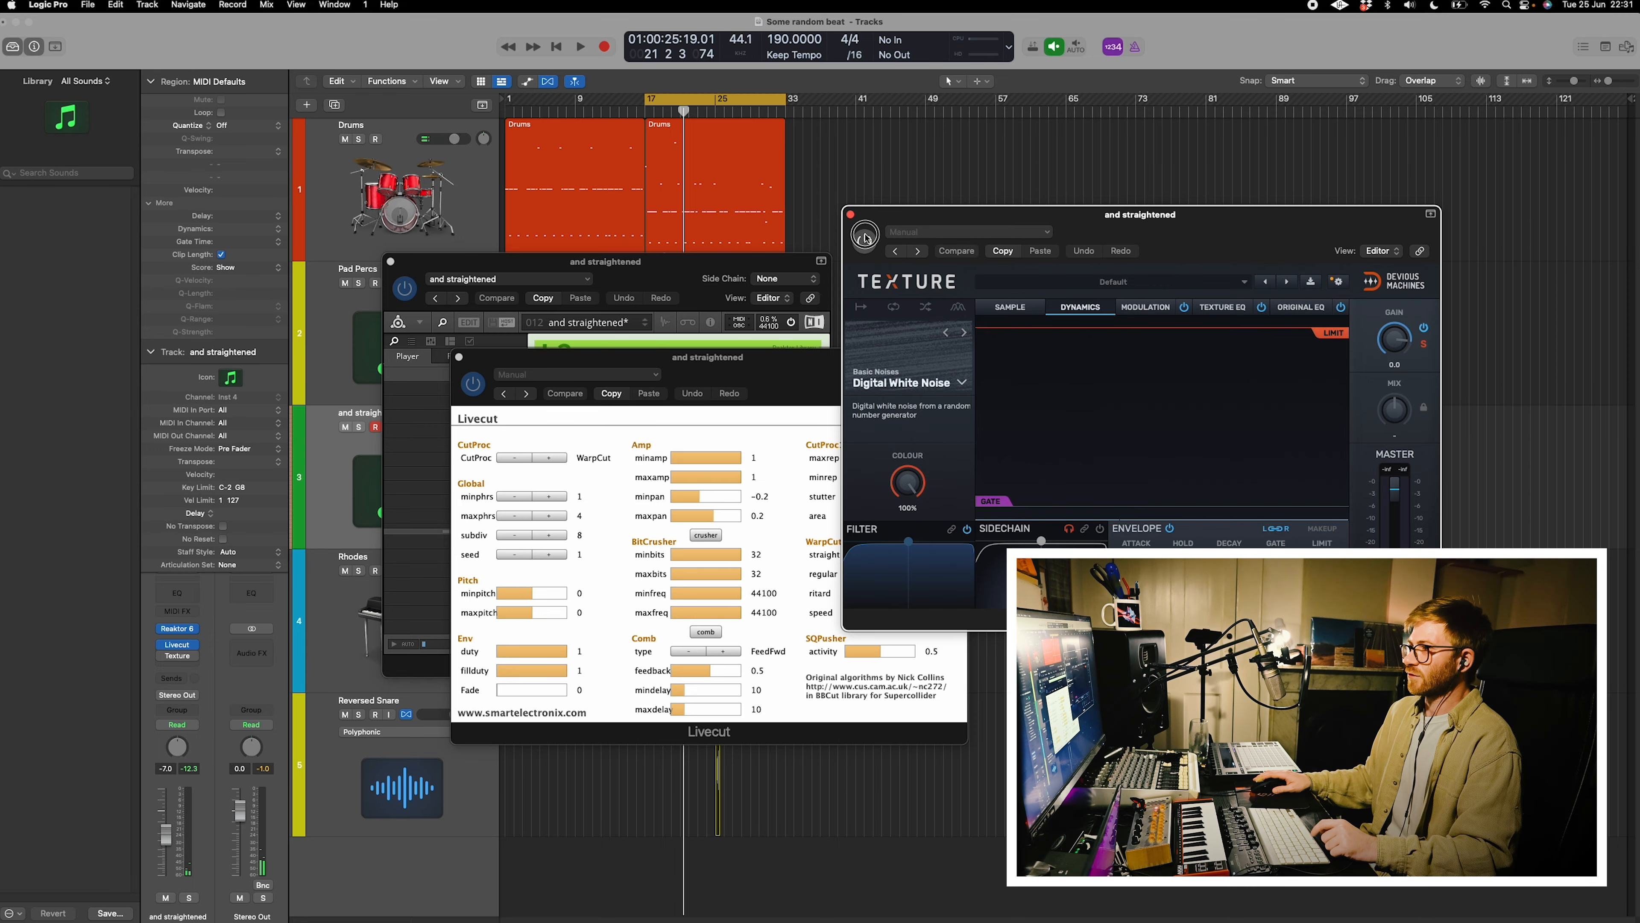
left_click(865, 238)
key("space")
left_click_drag(1279, 569, 1283, 519)
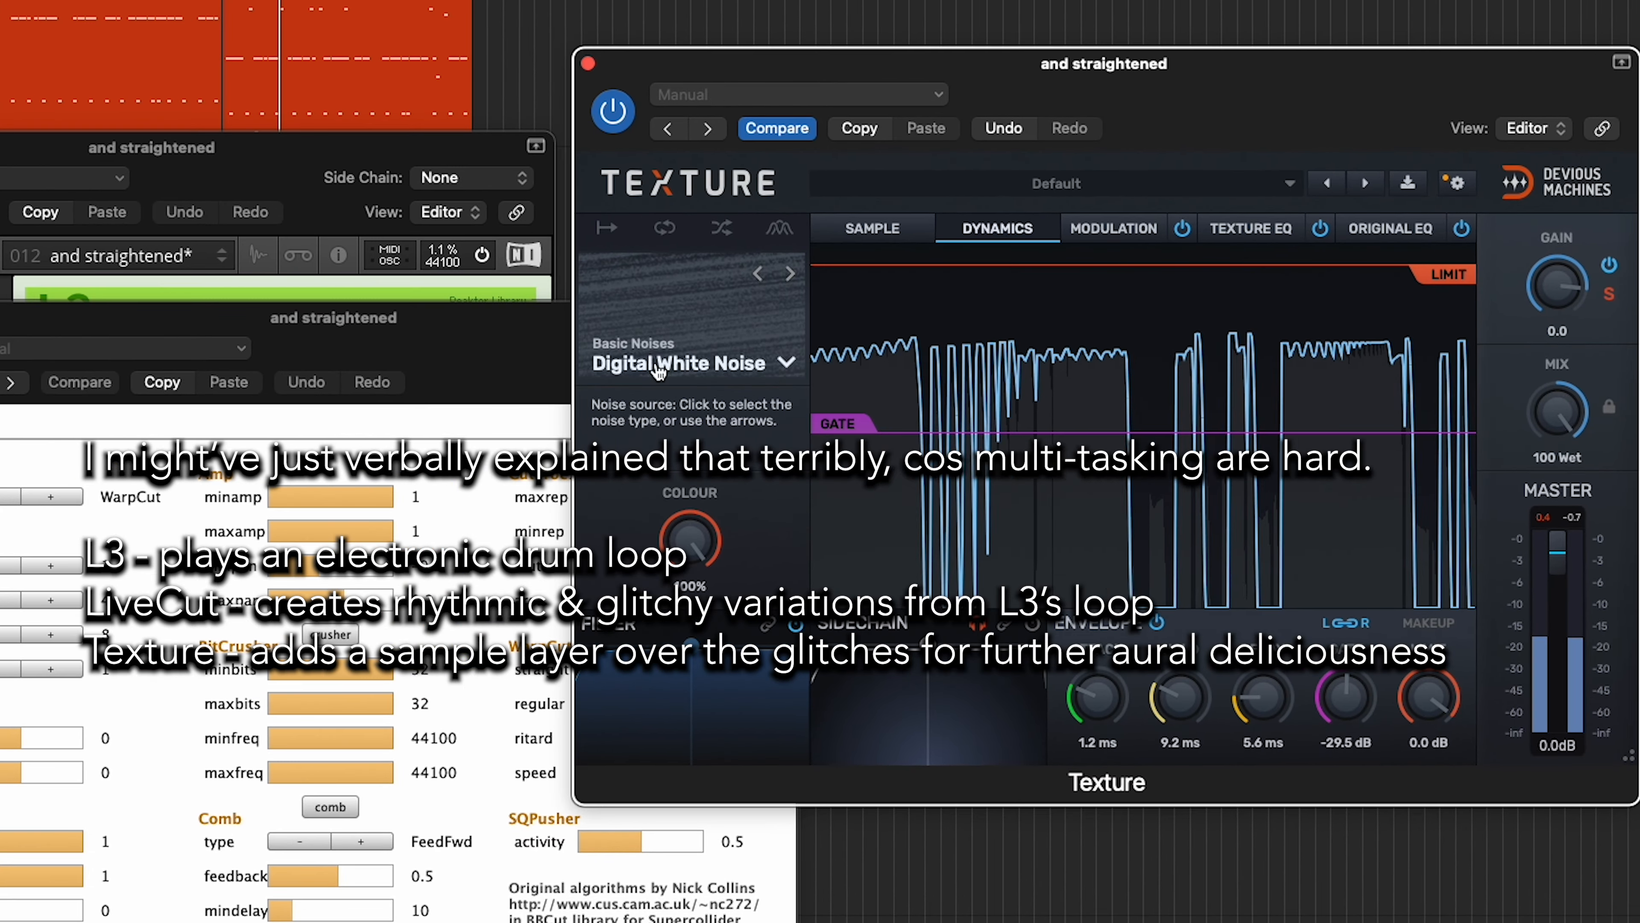
Load the Bubbles 1 sample from SFX - Water into Texture, set the mix to 25 Wet and close the plug-in.
left_click(704, 429)
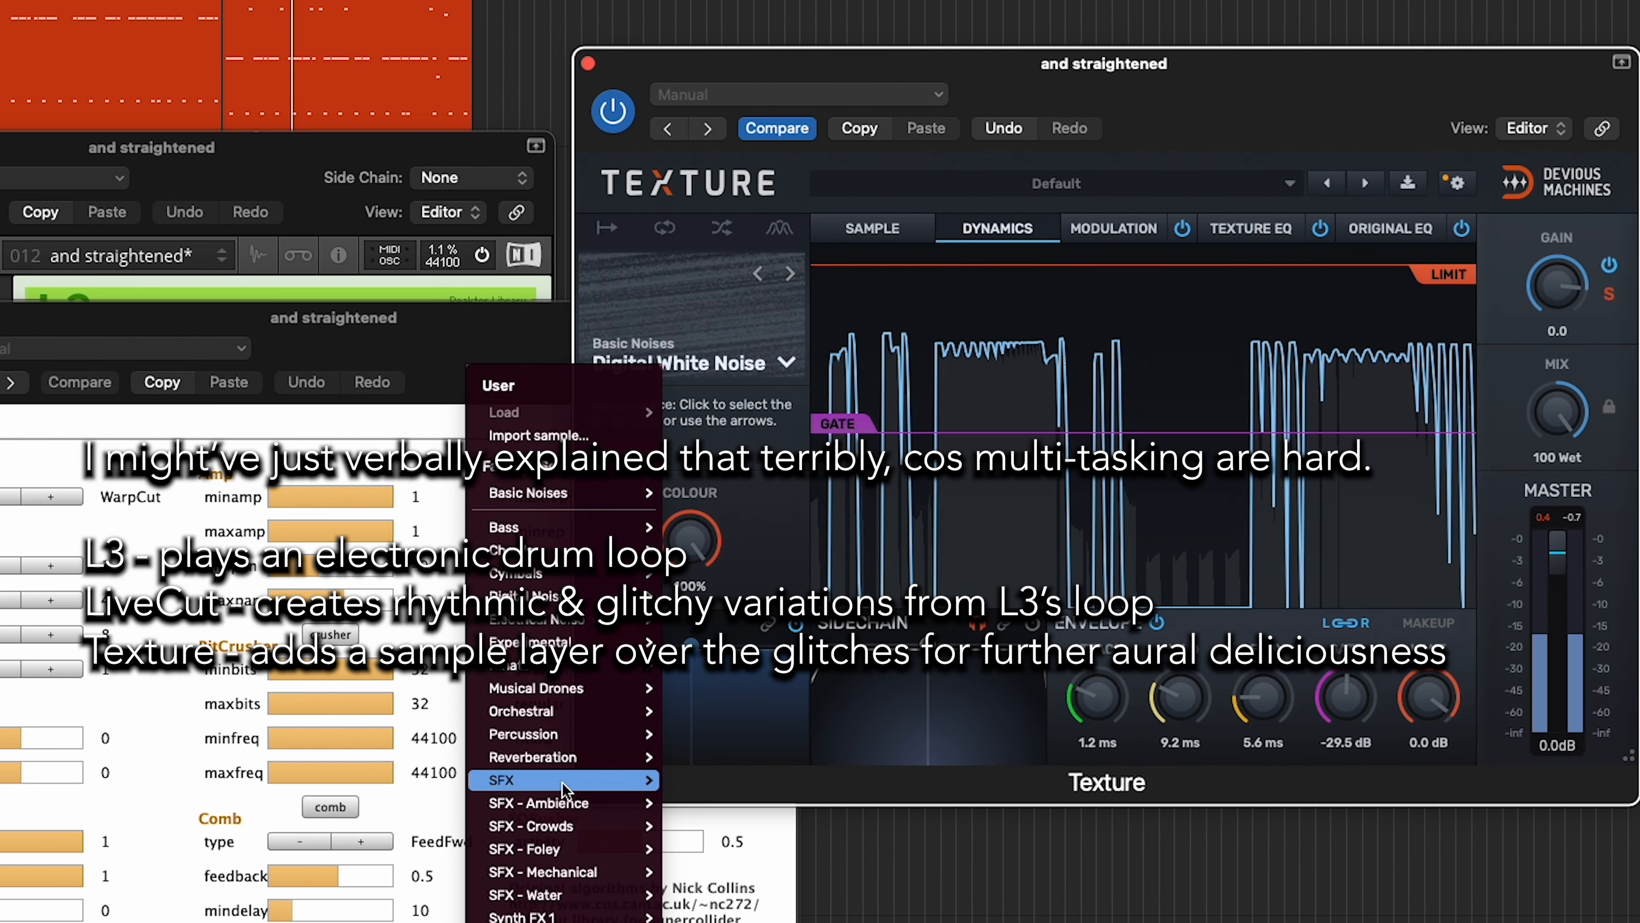
mouse_move(563, 876)
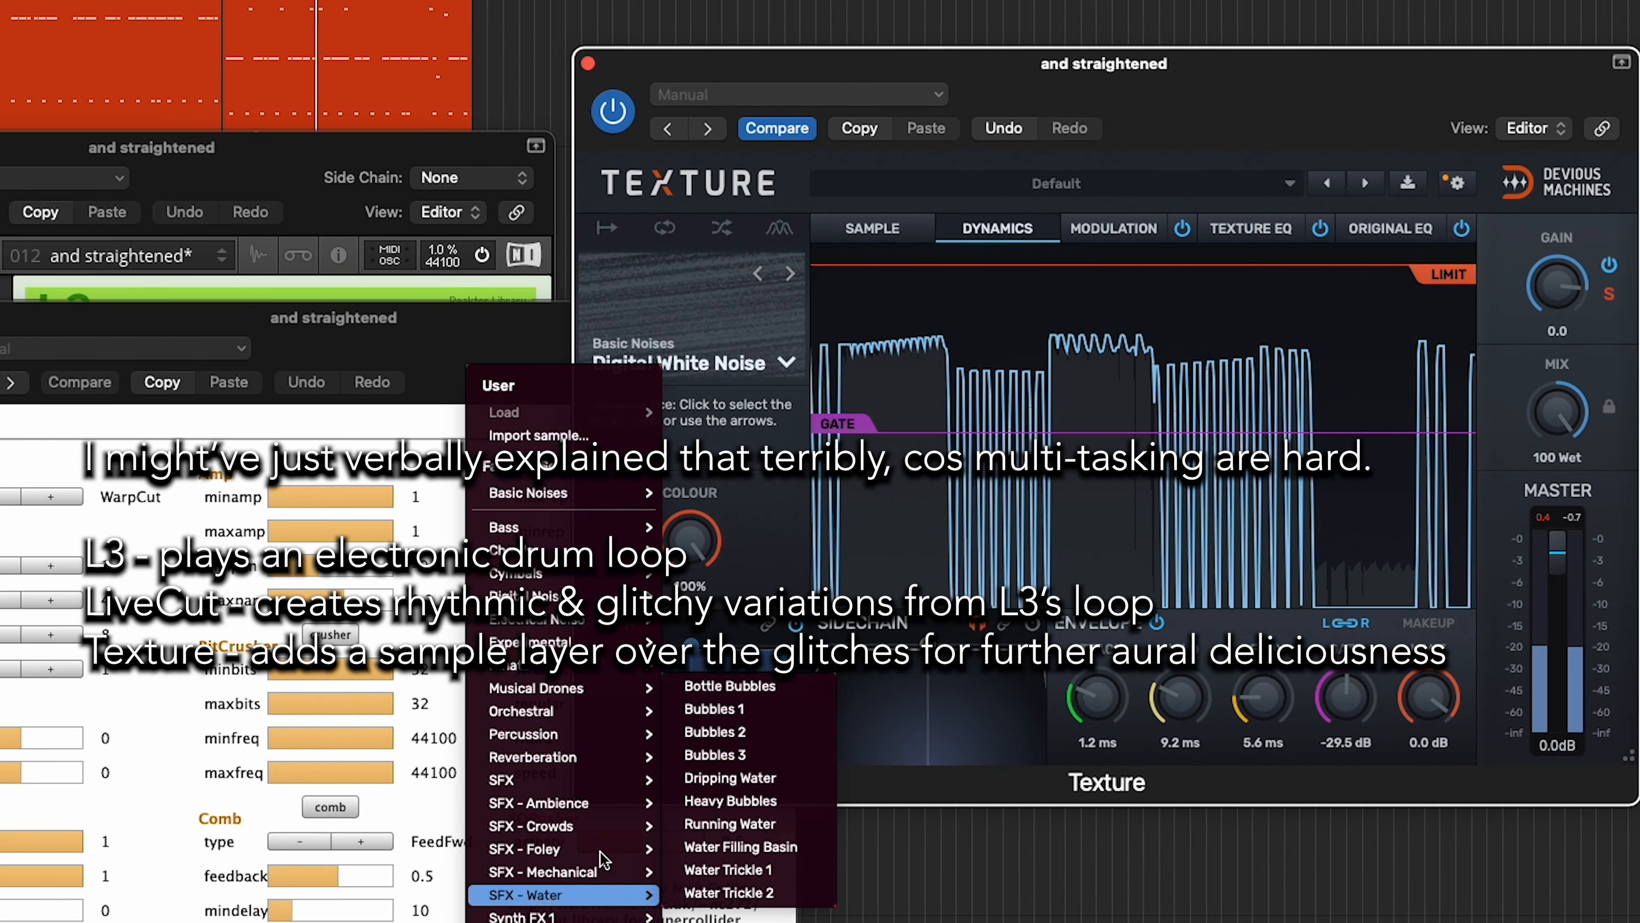
left_click(717, 733)
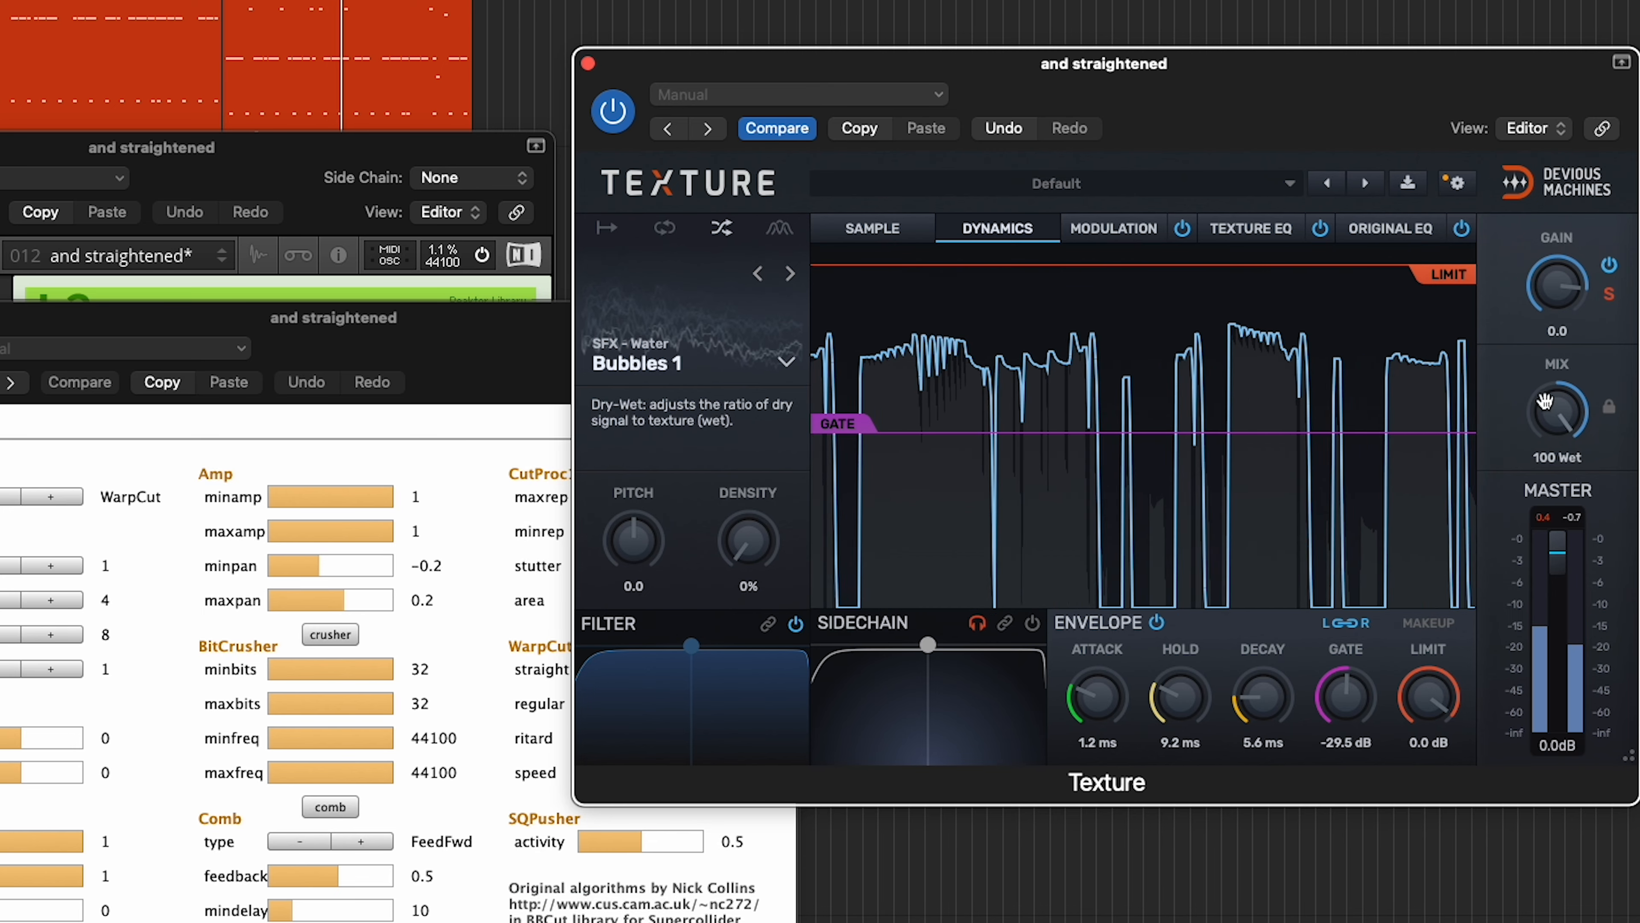
left_click_drag(1557, 412, 1530, 611)
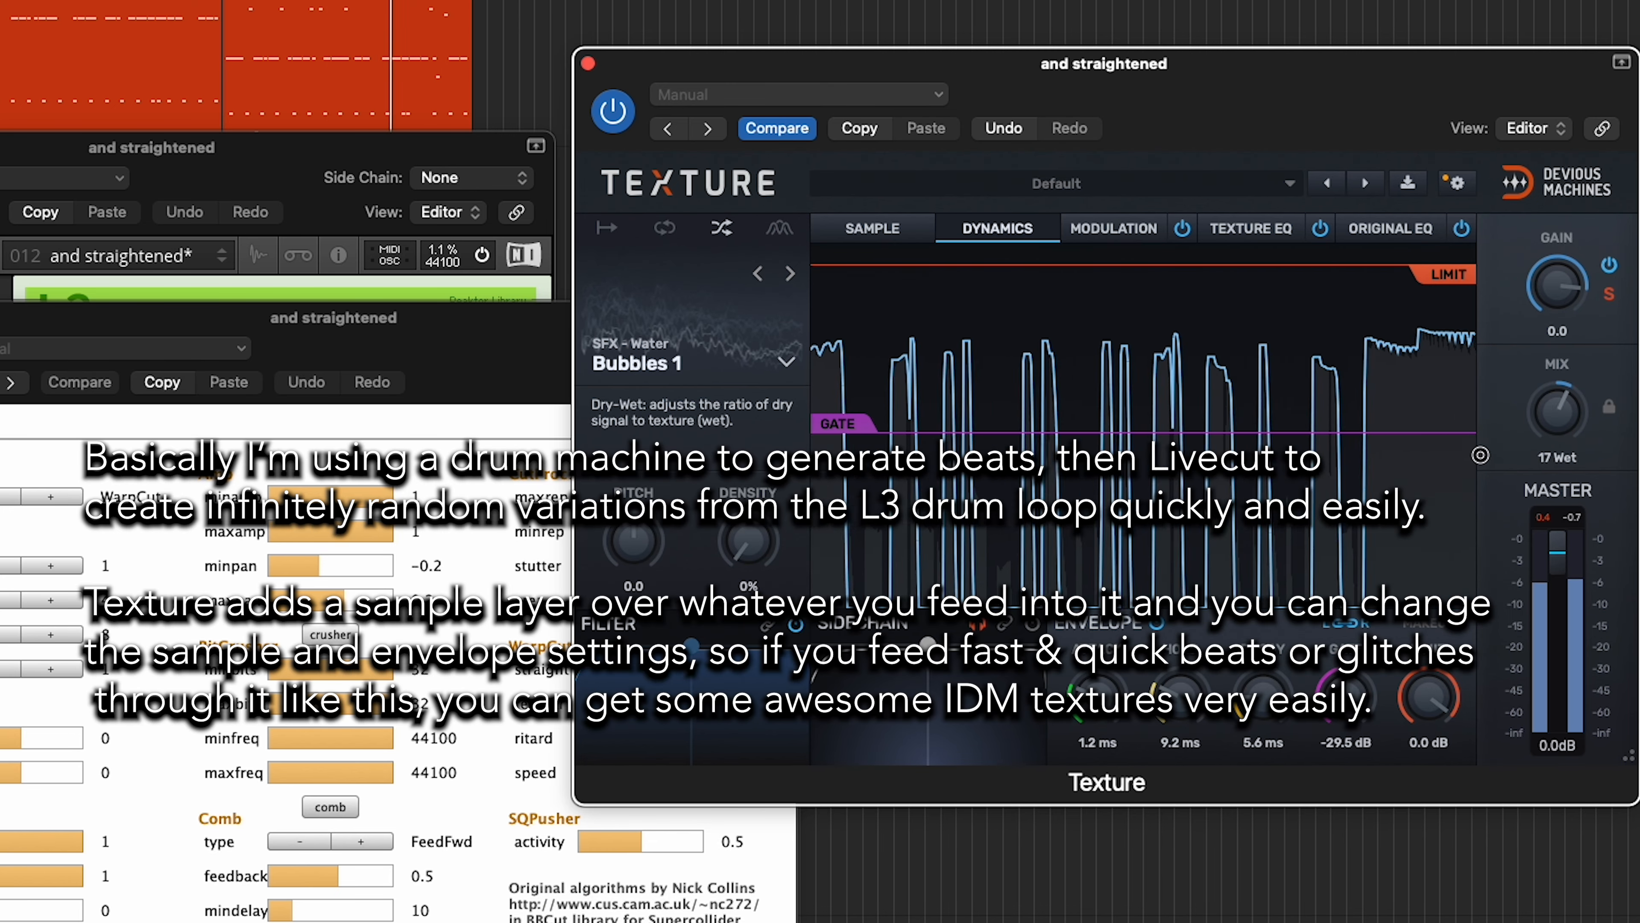
left_click_drag(1492, 398, 1475, 389)
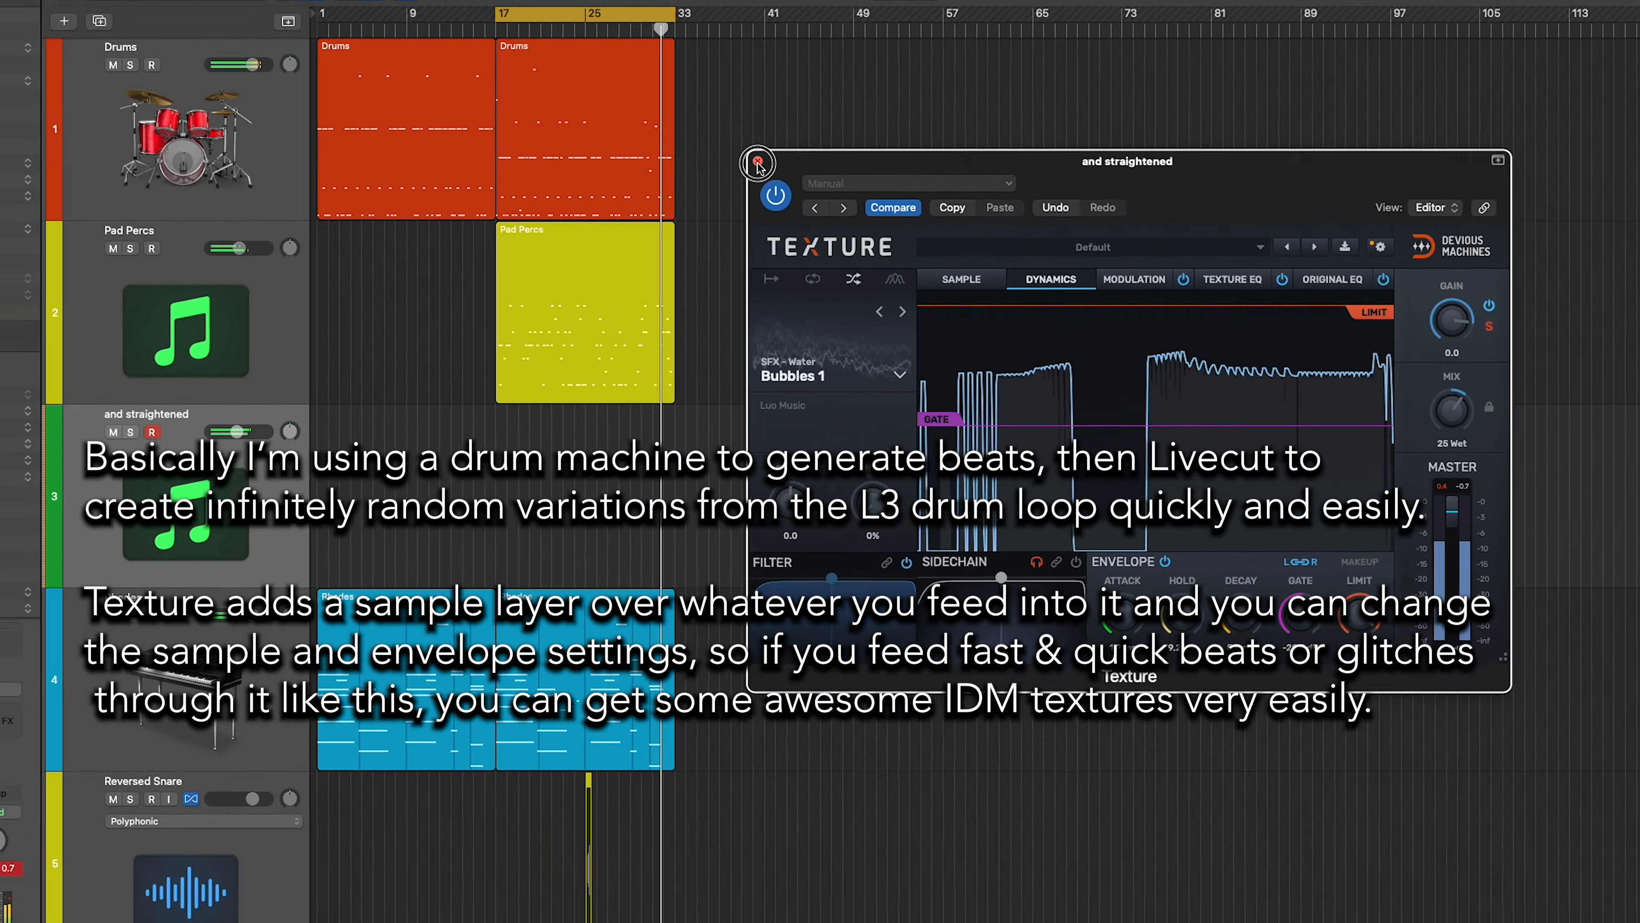
left_click(759, 163)
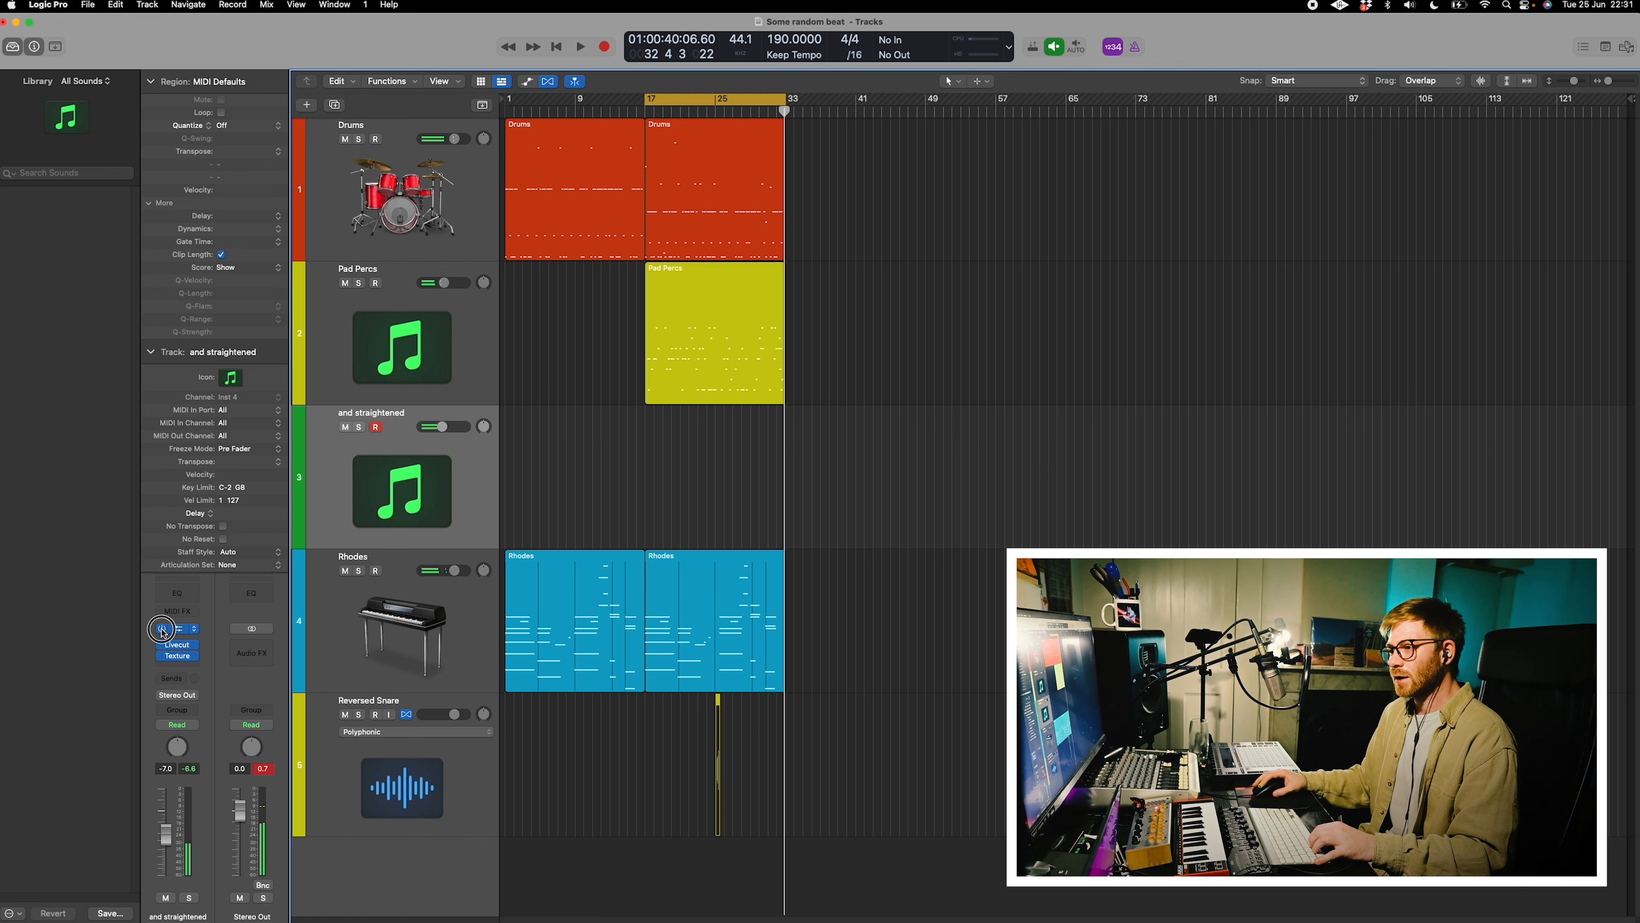
Duplicate the Pad Percs track with its settings and copy its bars 17–33 region onto the new track.
left_click(434, 358)
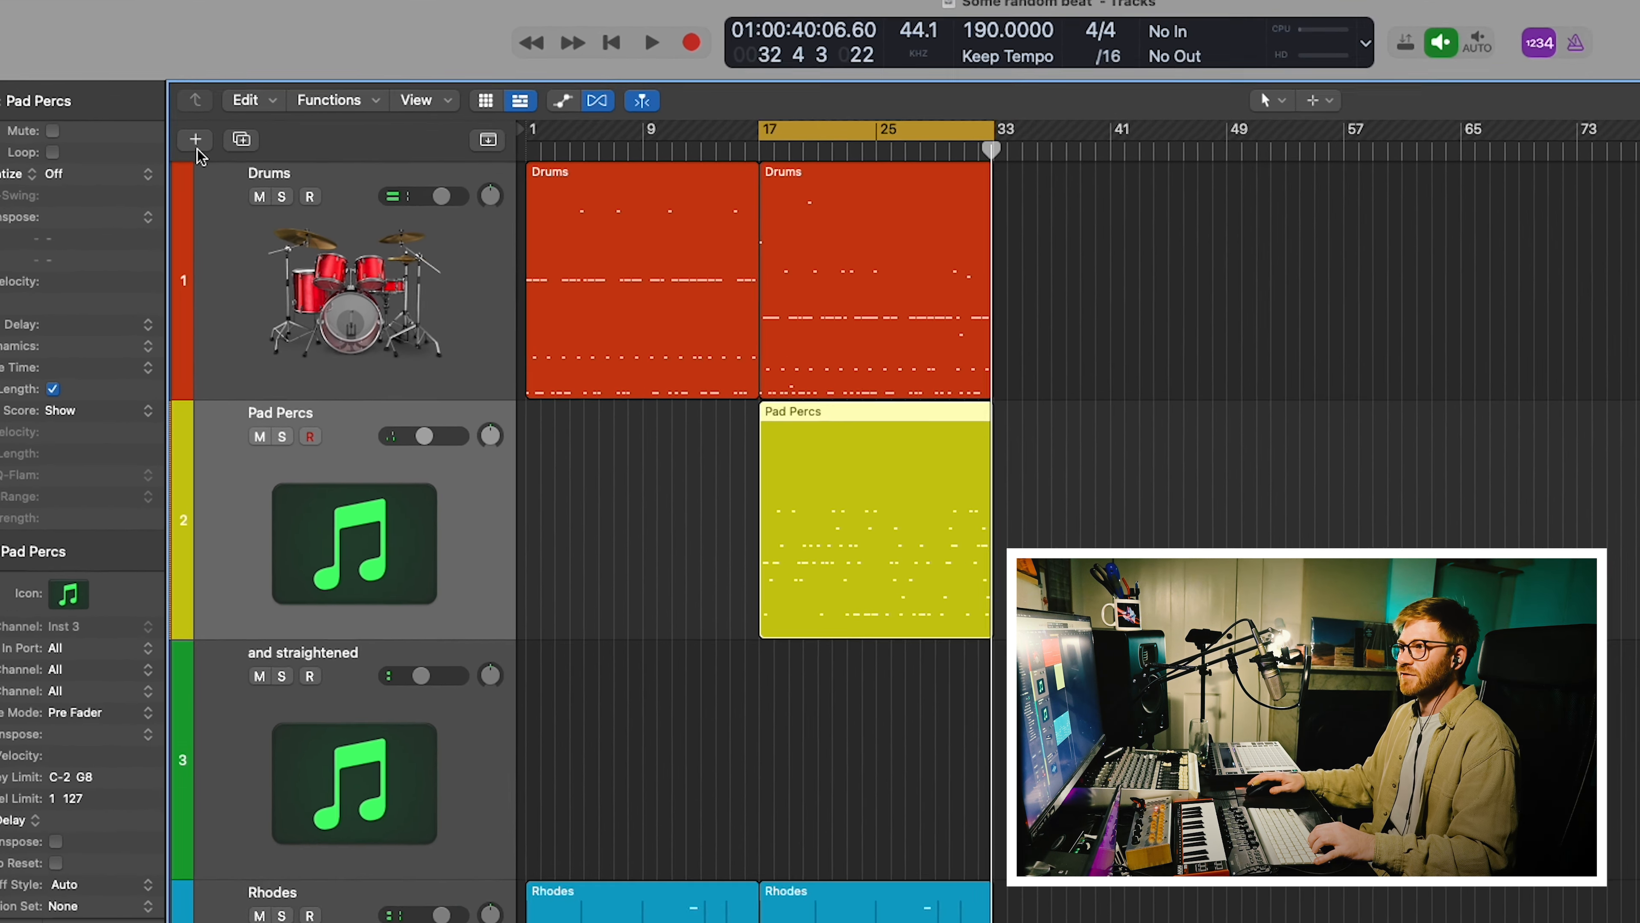
left_click(334, 104)
left_click_drag(935, 660, 945, 805)
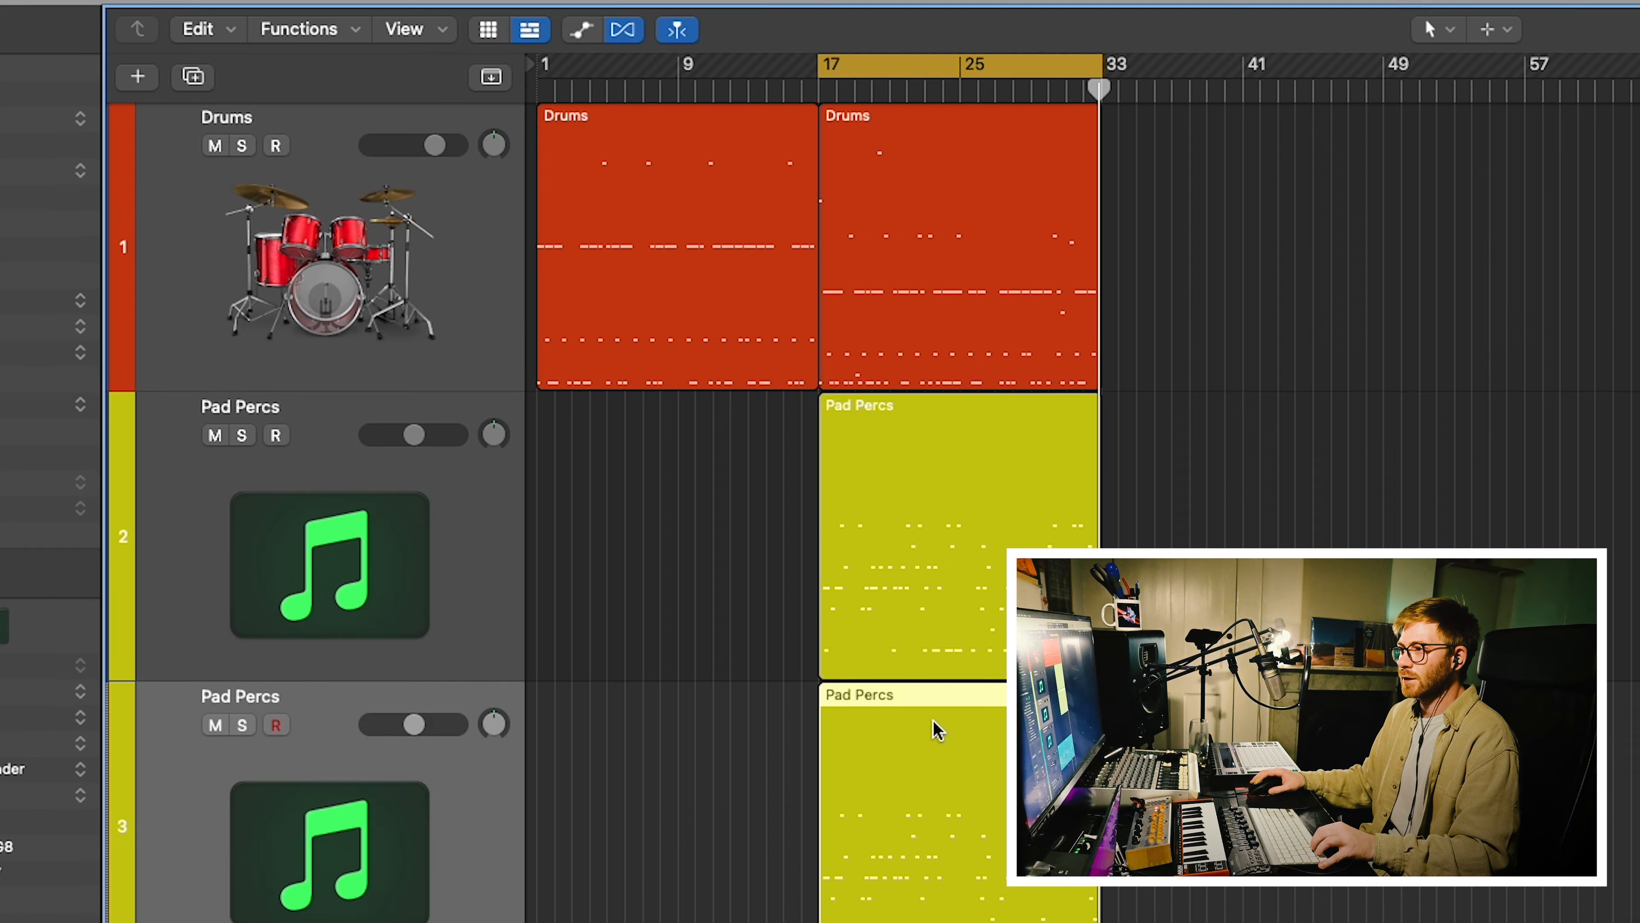
Move Livecut and Texture from the "and straightened" channel to the duplicated Pad Percs channel in the mixer.
left_click(340, 915)
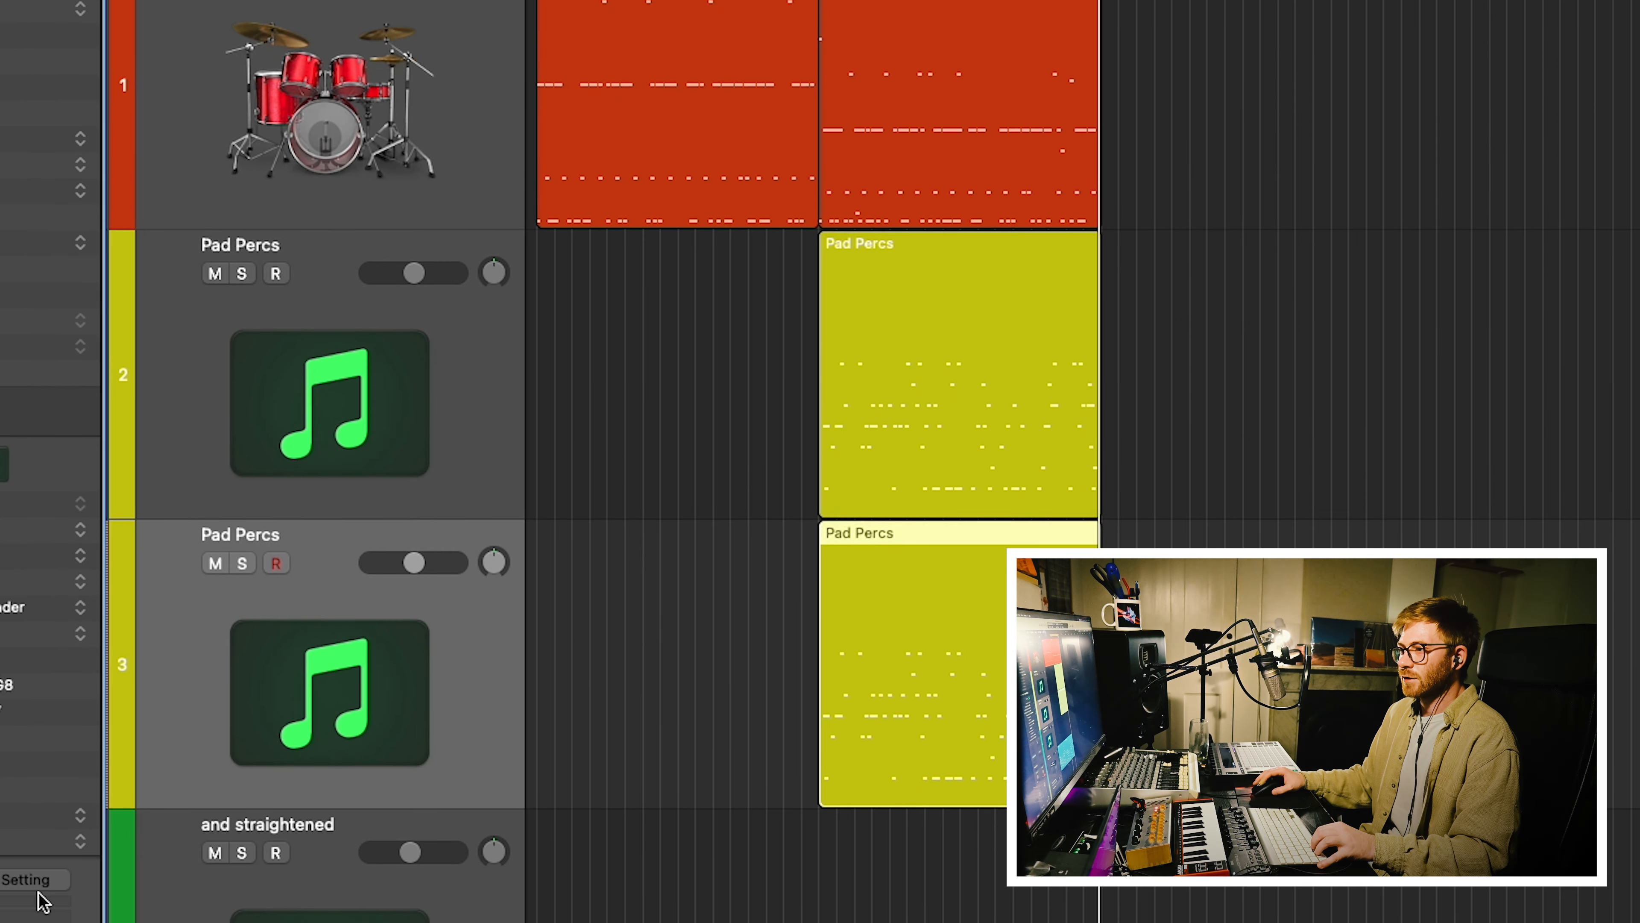
key("x")
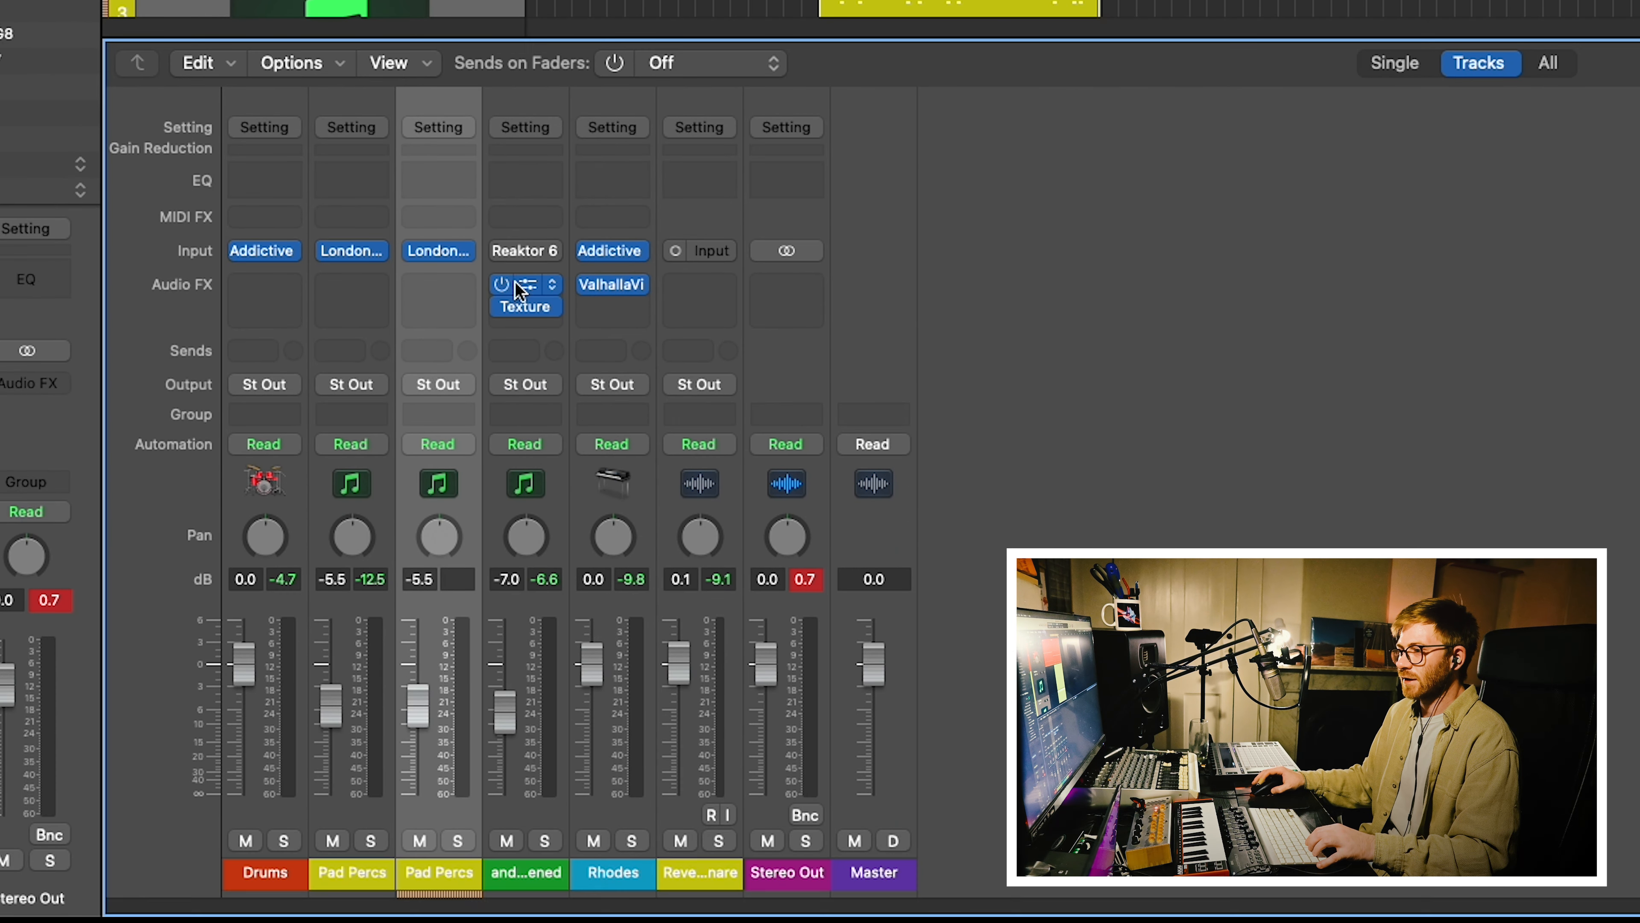
left_click_drag(536, 291, 431, 310)
key("x")
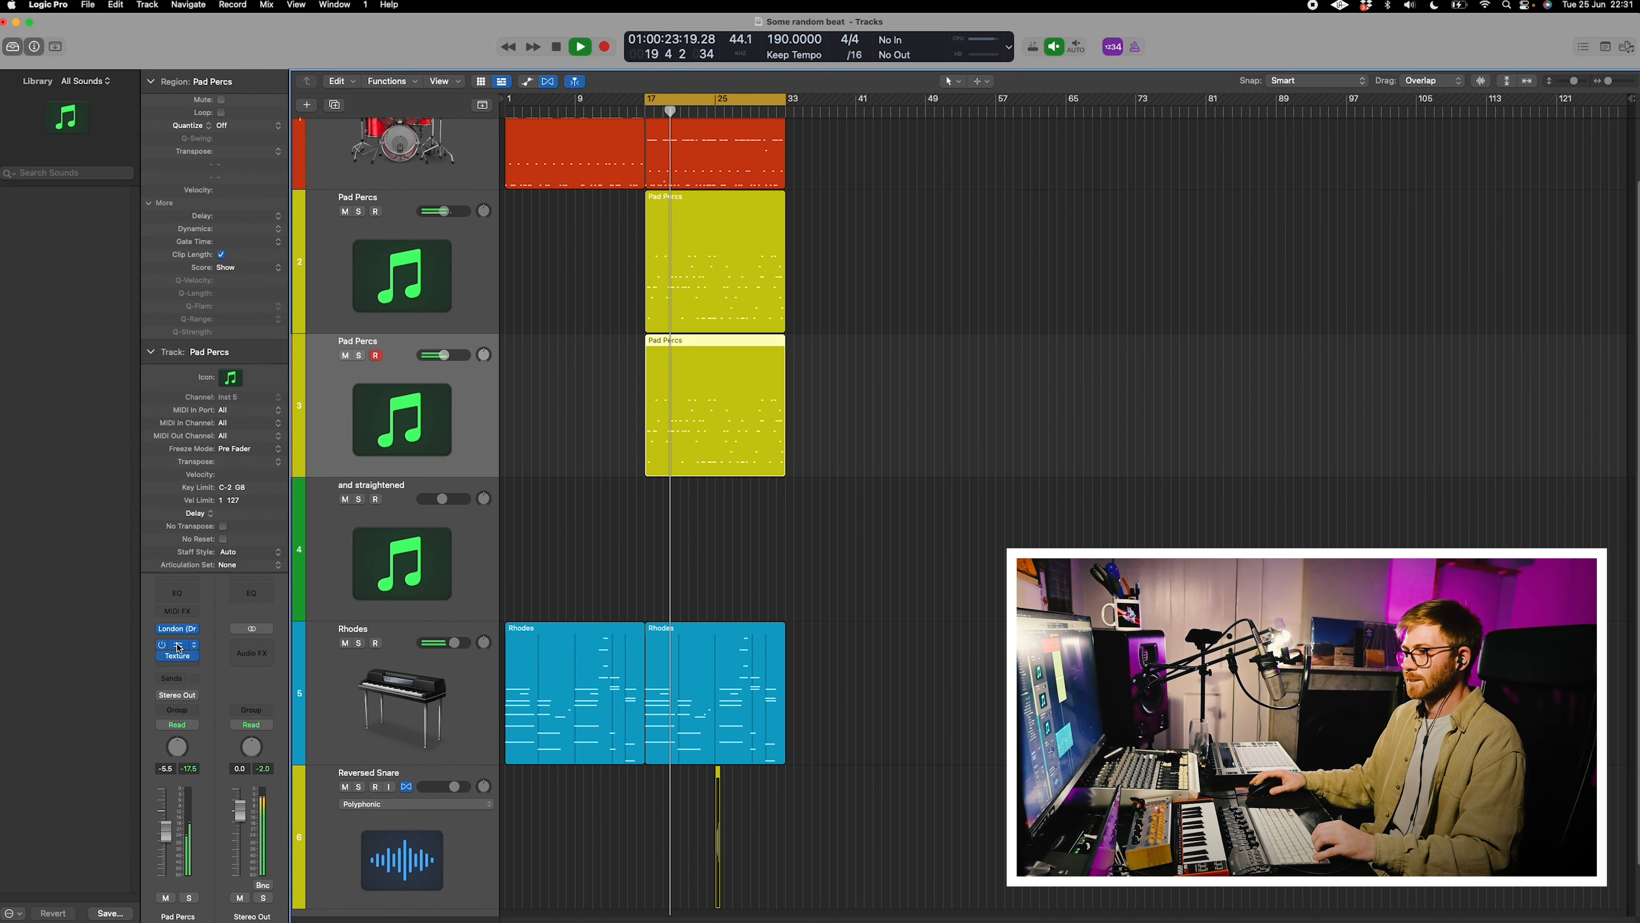
Open Texture on the duplicated Pad Percs track and load the Plastic Clicks sample from SFX - Foley.
left_click(178, 659)
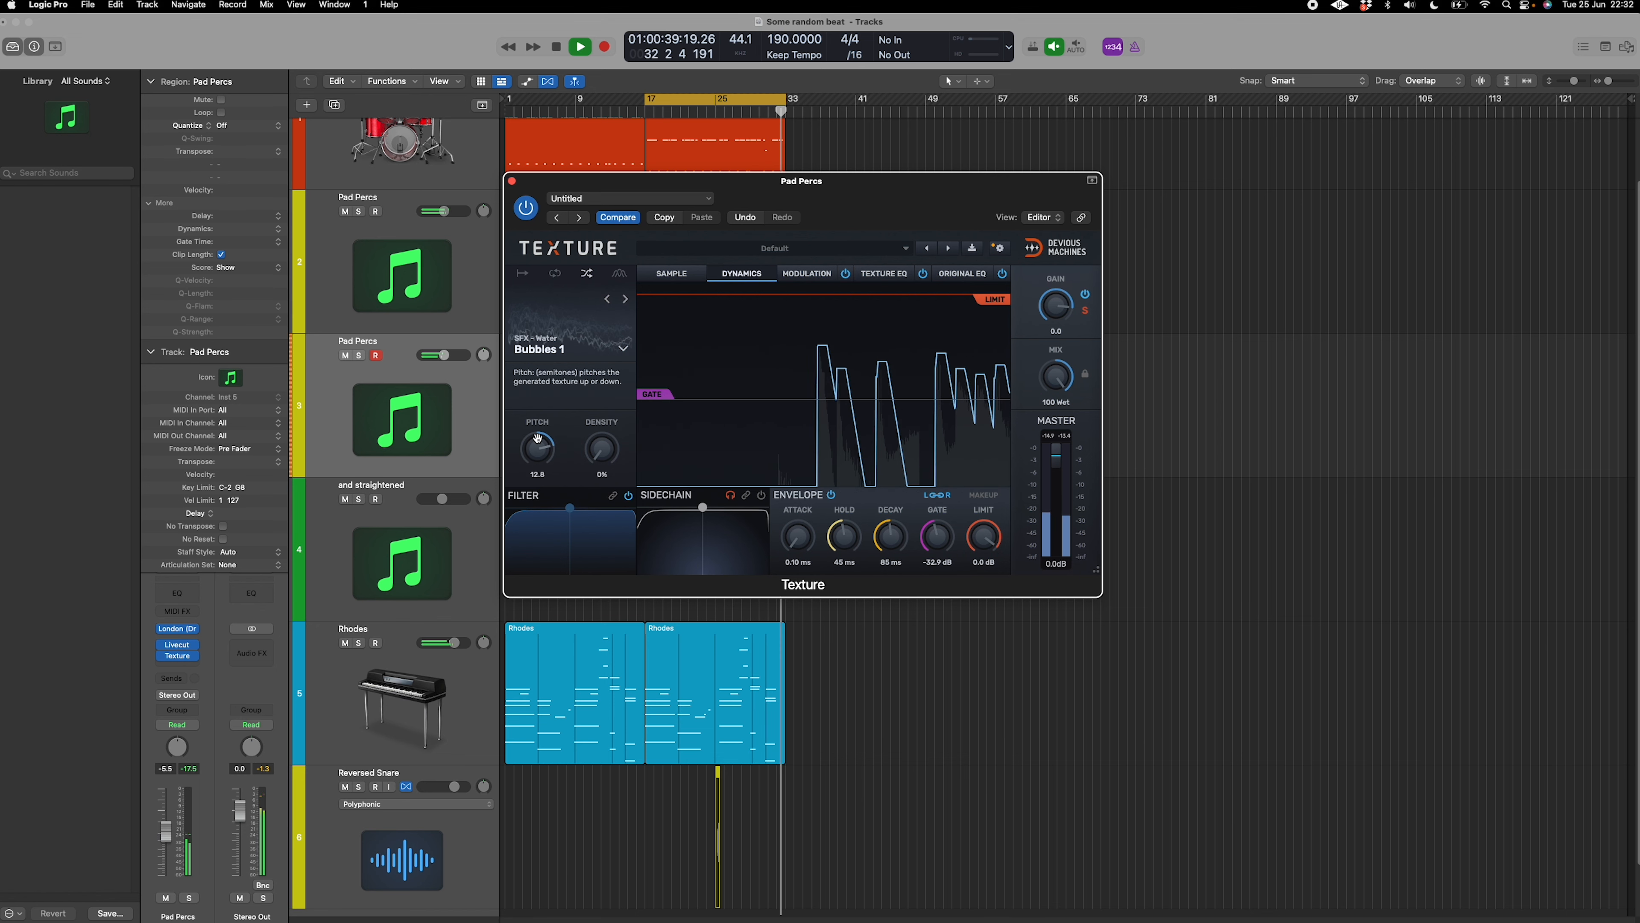
left_click(605, 295)
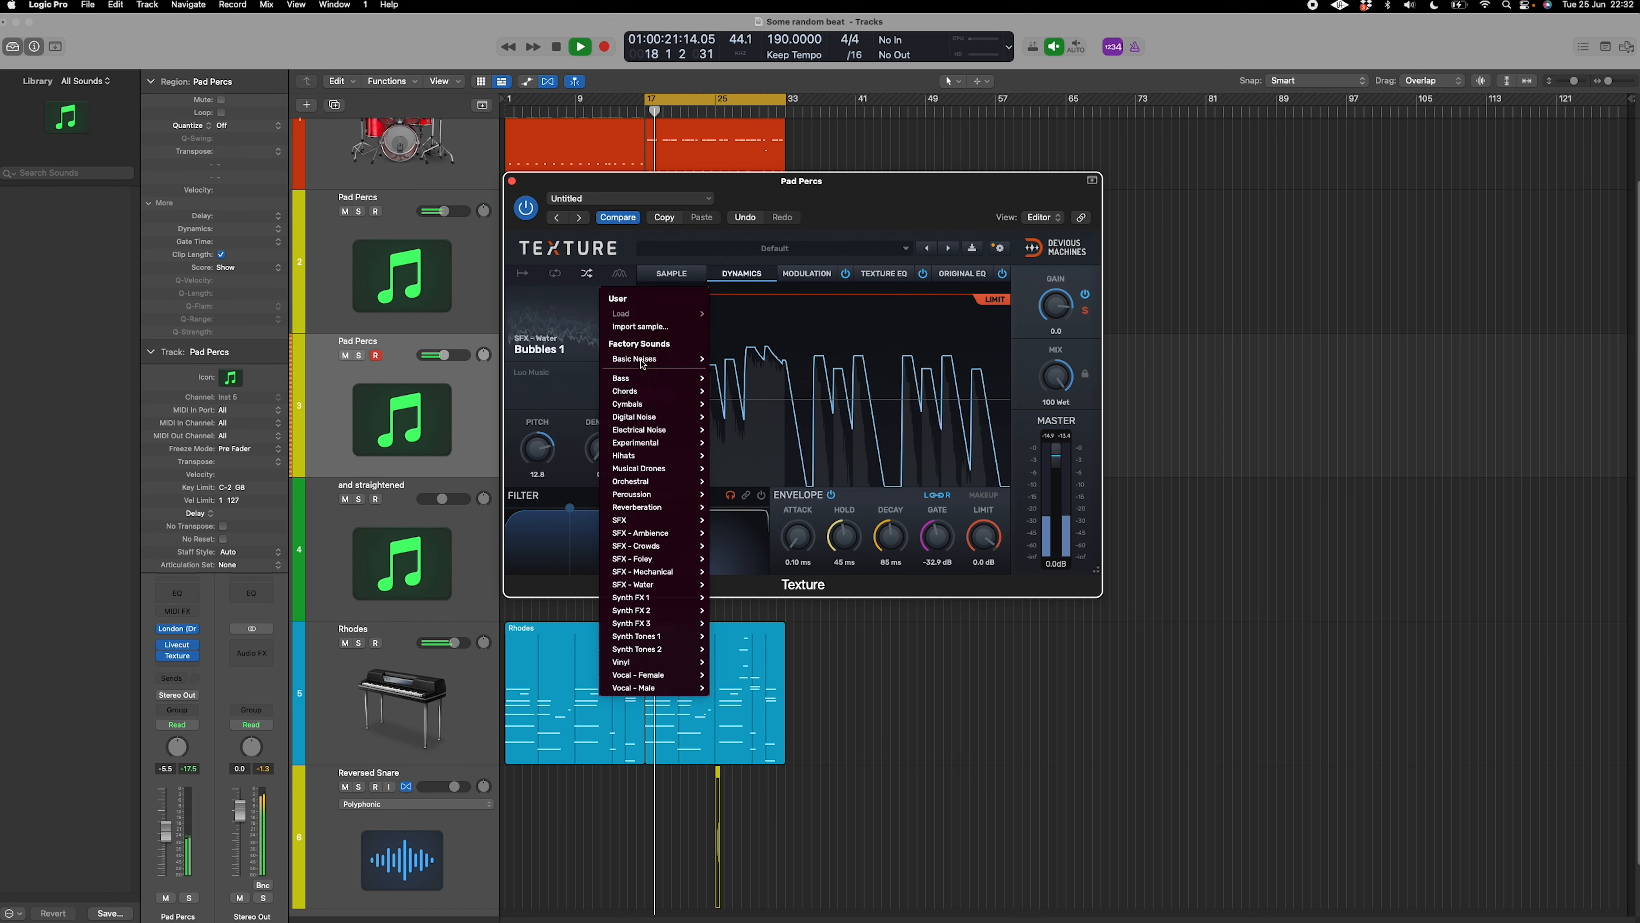
mouse_move(636, 559)
left_click(749, 520)
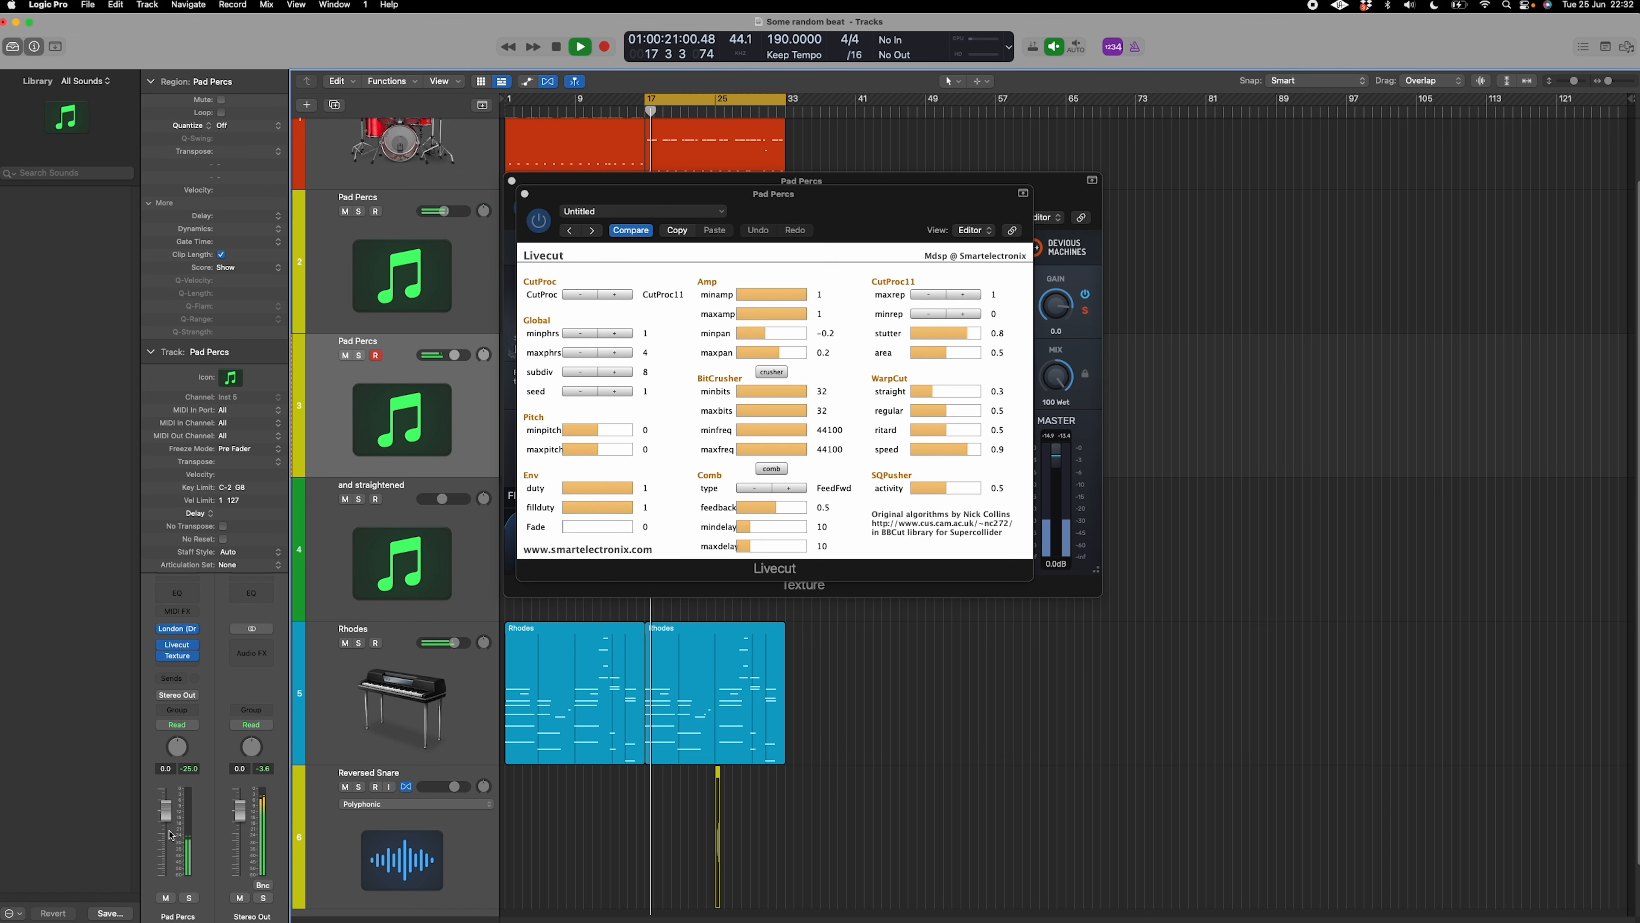
Set Livecut's cut procedure to WarpCut, move its window aside and bring Texture back to the front.
left_click(608, 298)
left_click_drag(750, 206, 1304, 365)
left_click(925, 231)
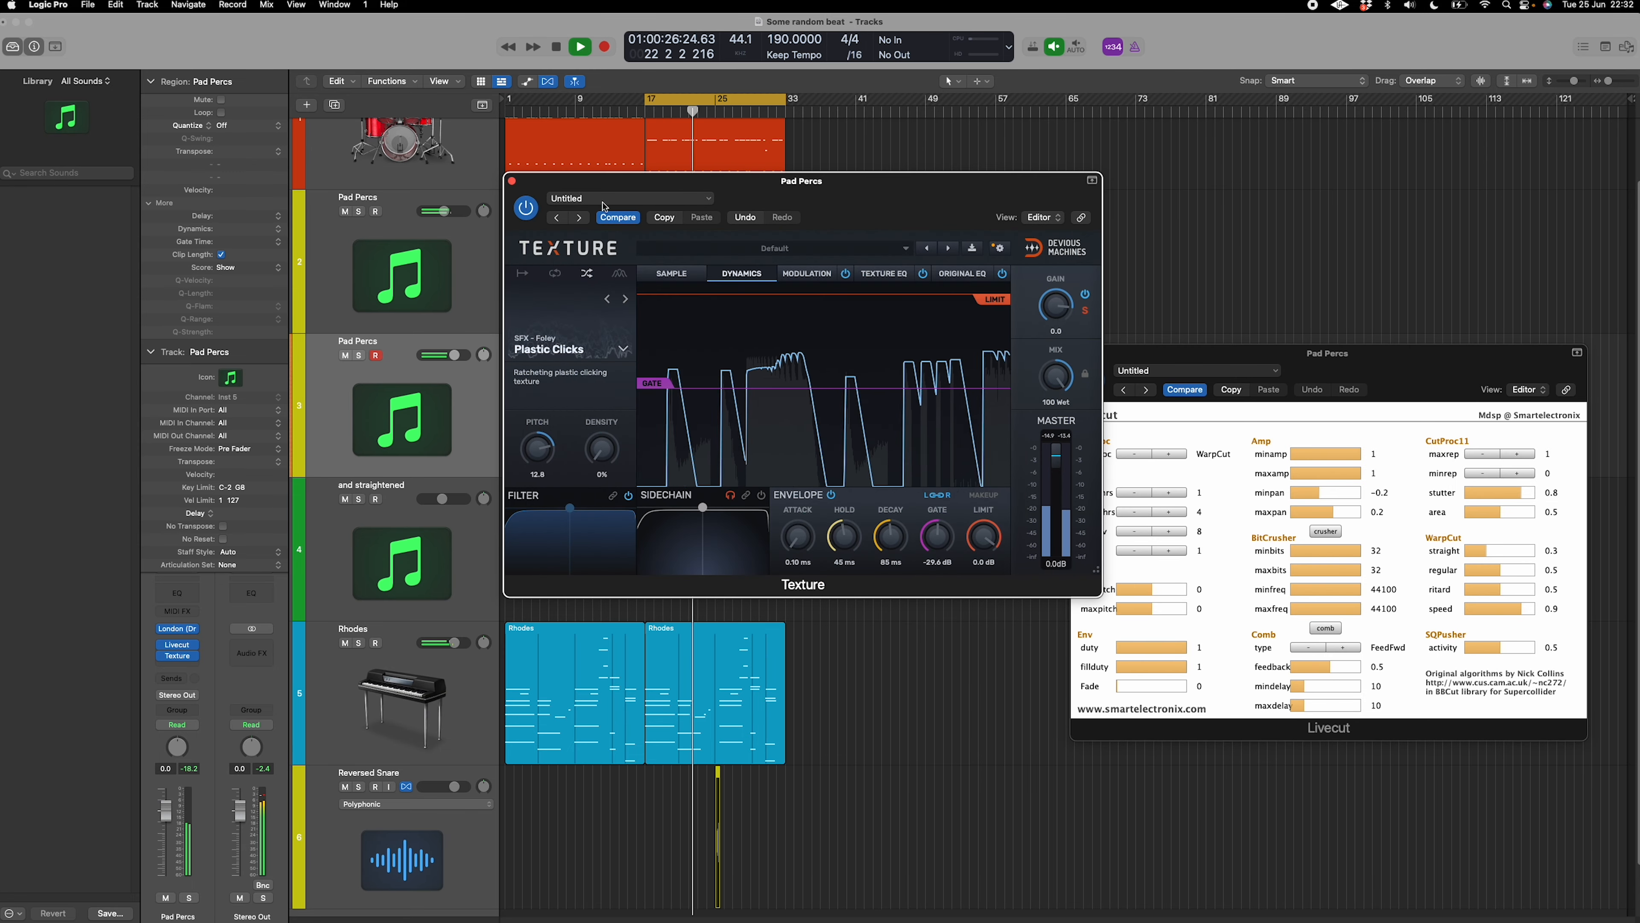
Switch Texture's sample to Plastic Scraping 2, set the mix to 83 Wet and close both effect windows.
left_click(627, 299)
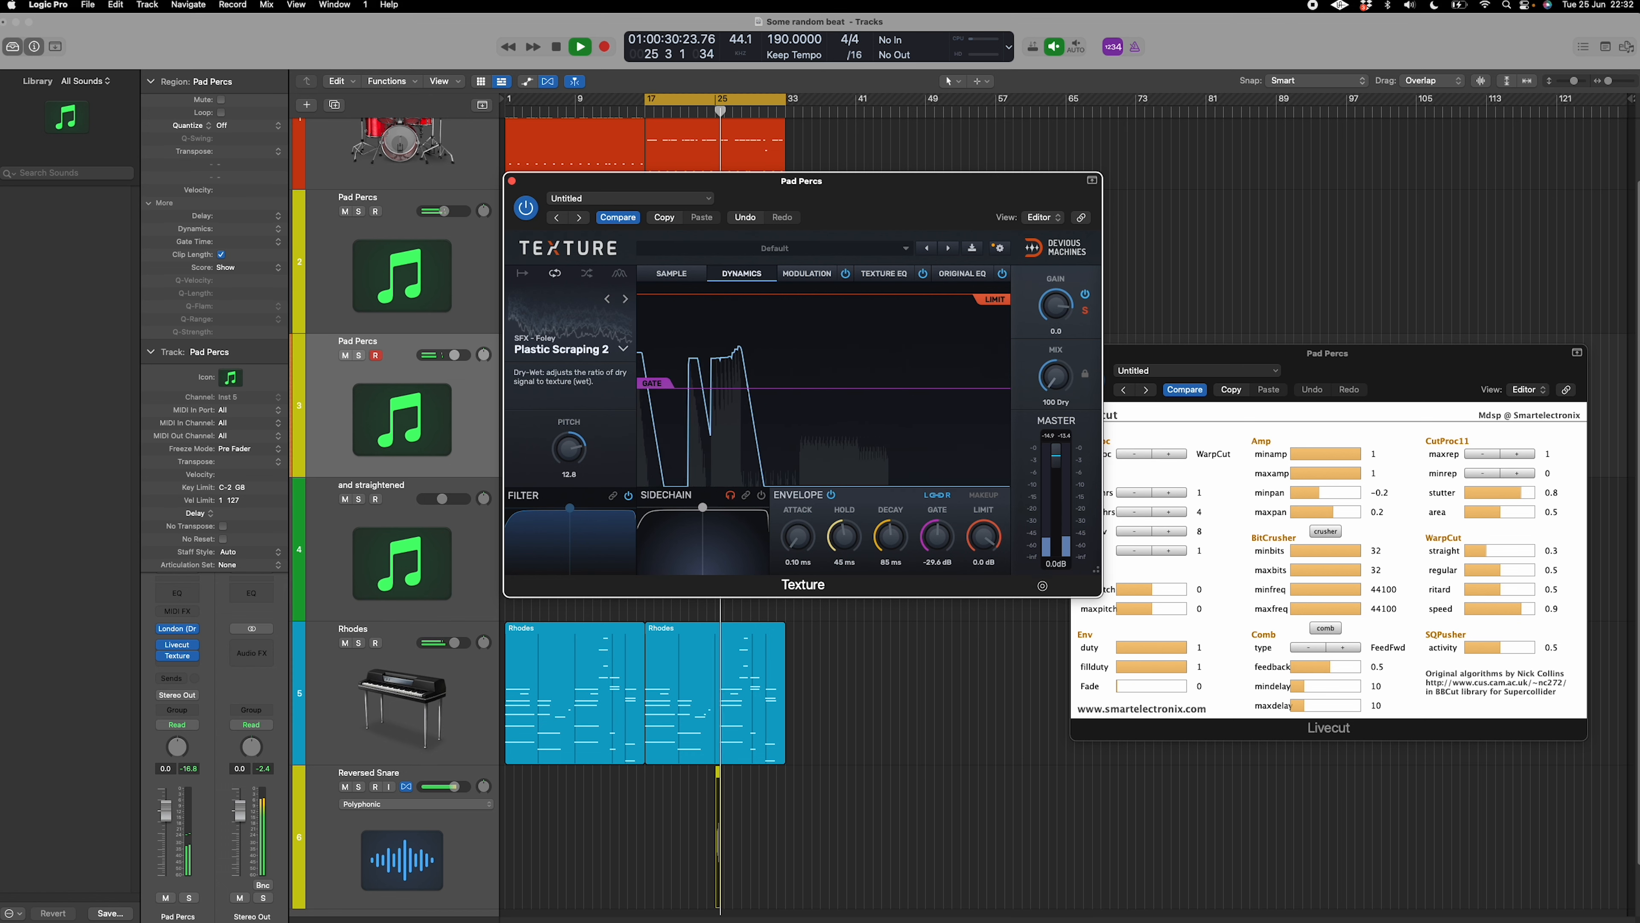
left_click_drag(1019, 361, 1013, 341)
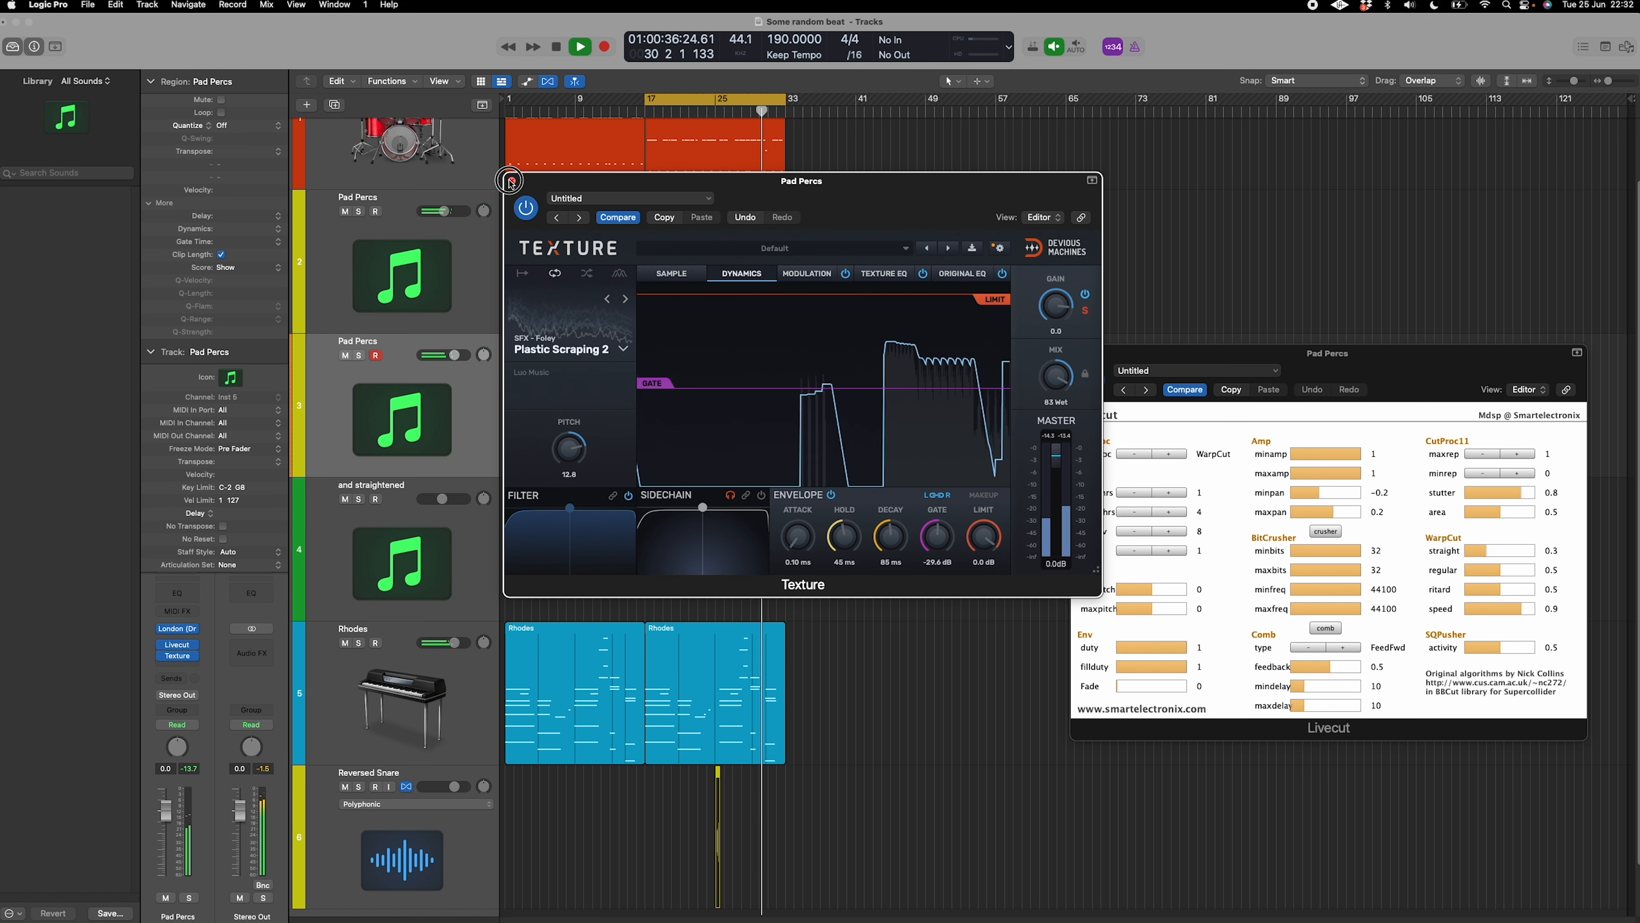
left_click(511, 181)
left_click(1078, 353)
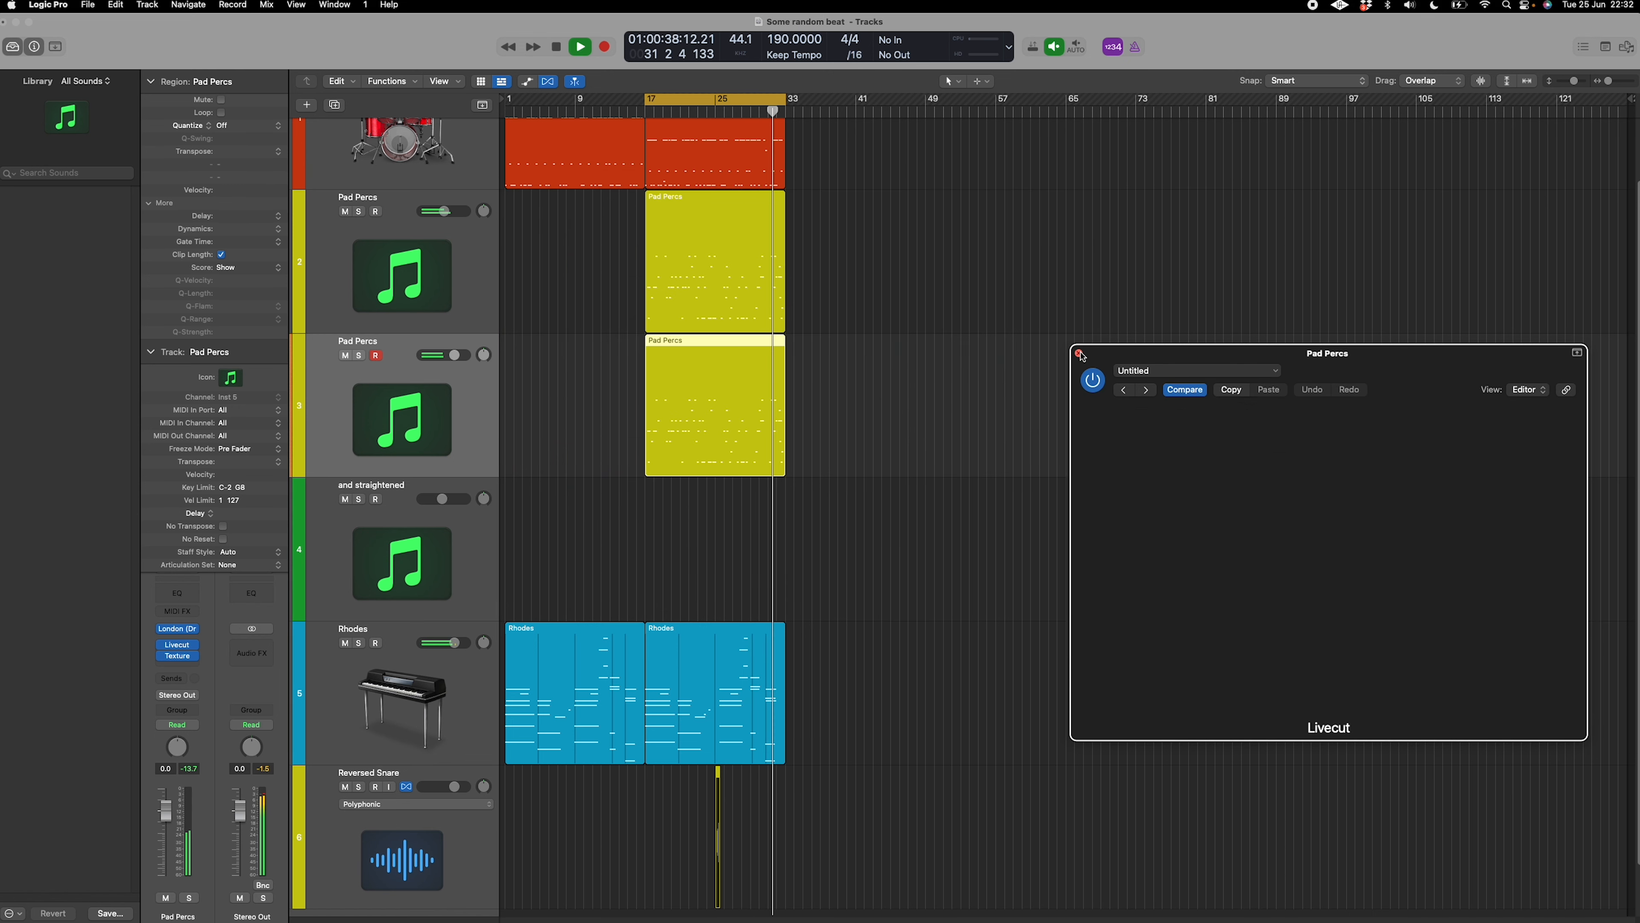
Stop playback and delete the "and straightened" track.
left_click(419, 589)
key("space")
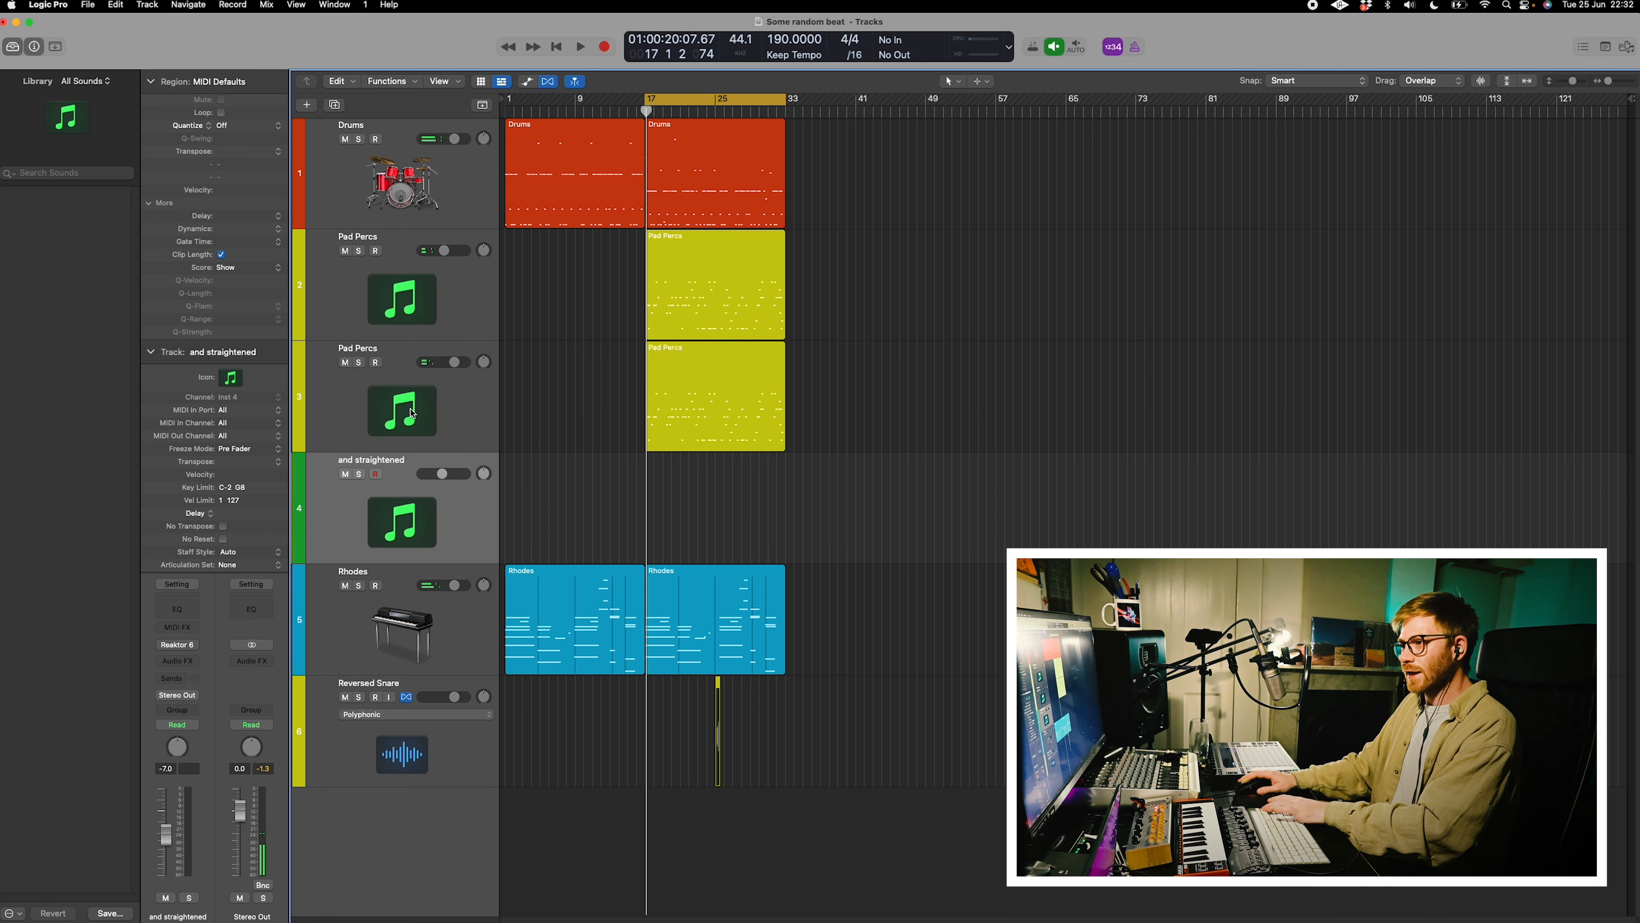
key("super+BackSpace")
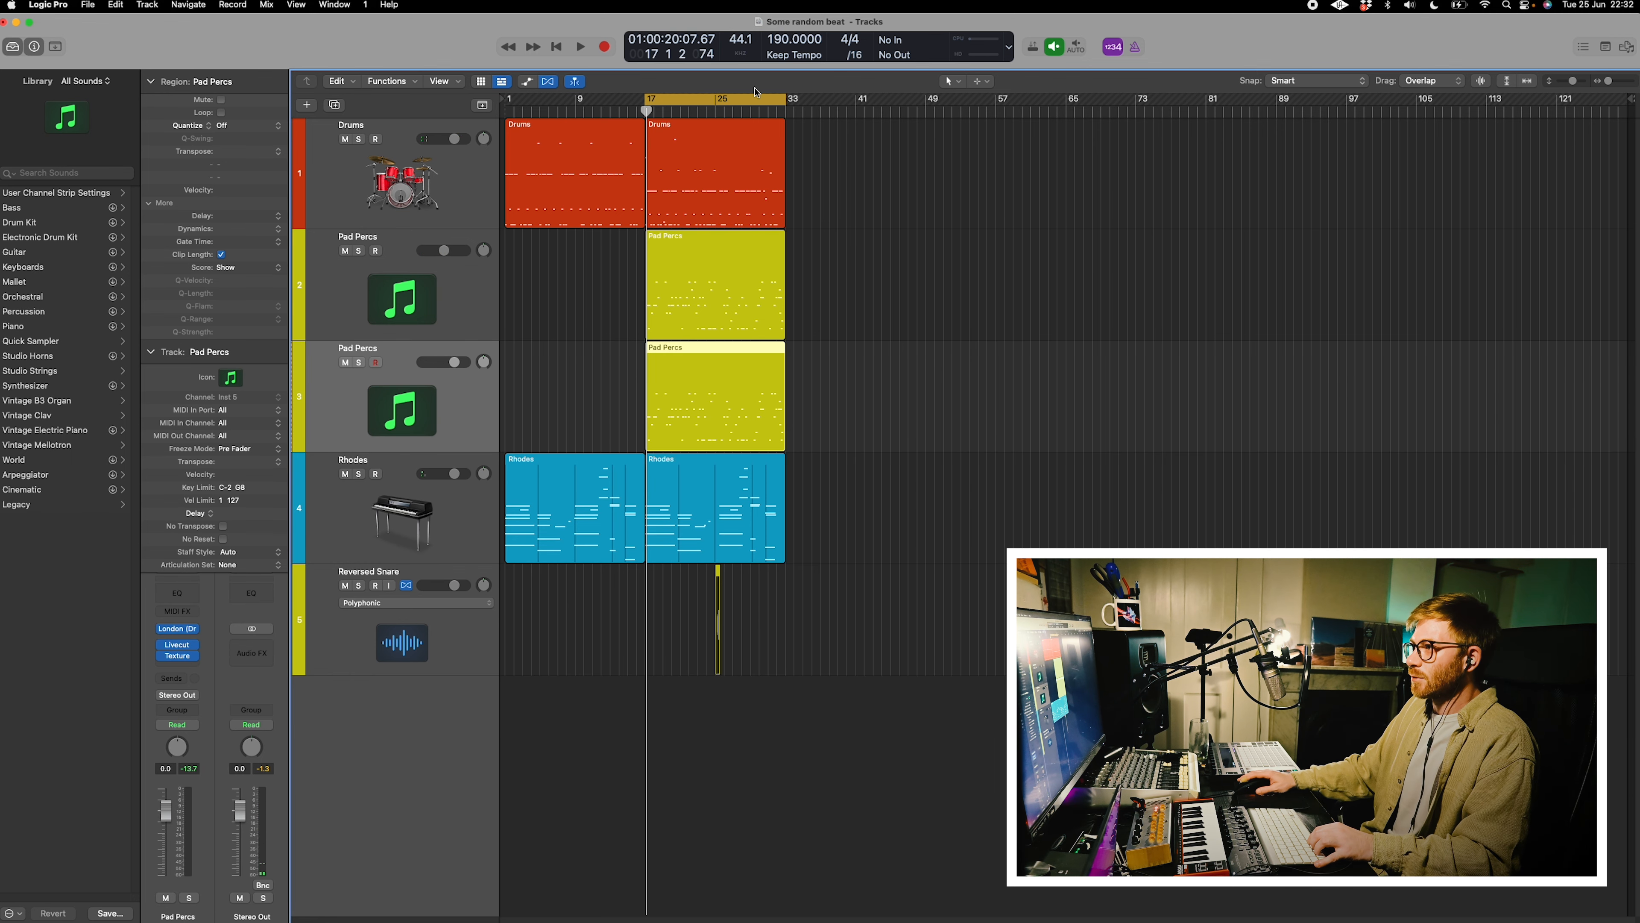
Repeat the bars 17–33 regions of all tracks three times so the arrangement extends to bar 81.
left_click_drag(988, 688, 854, 205)
left_click_drag(1114, 764, 975, 165)
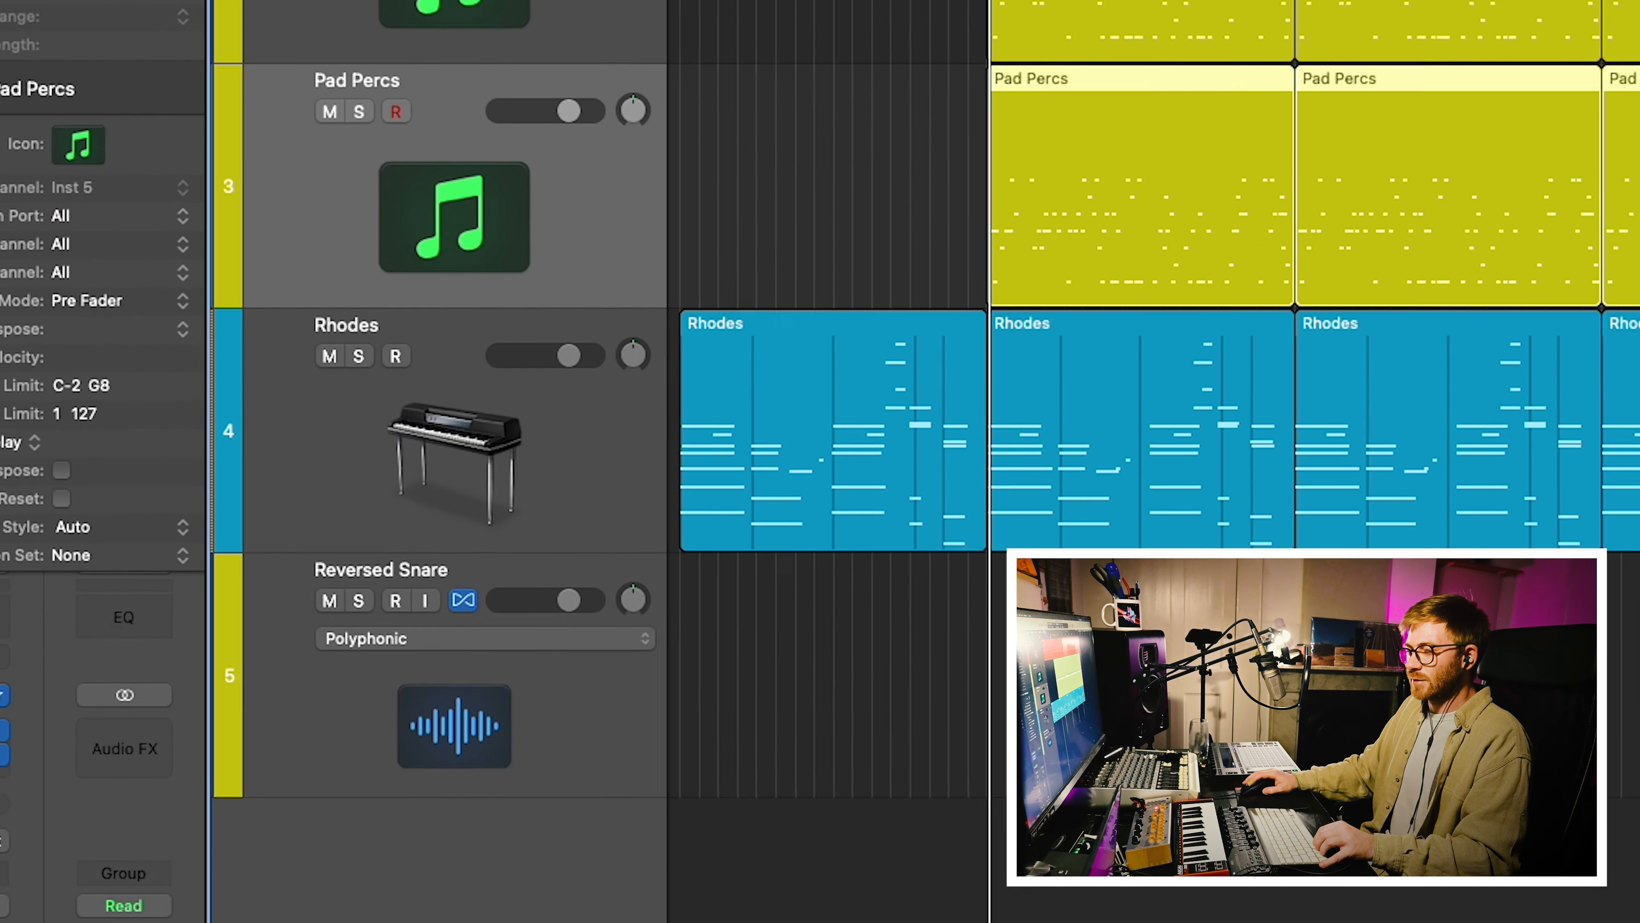
Add a send to Bus 100 on the duplicated Pad Percs channel and create an arrangement track for its aux.
left_click(100, 800)
mouse_move(162, 446)
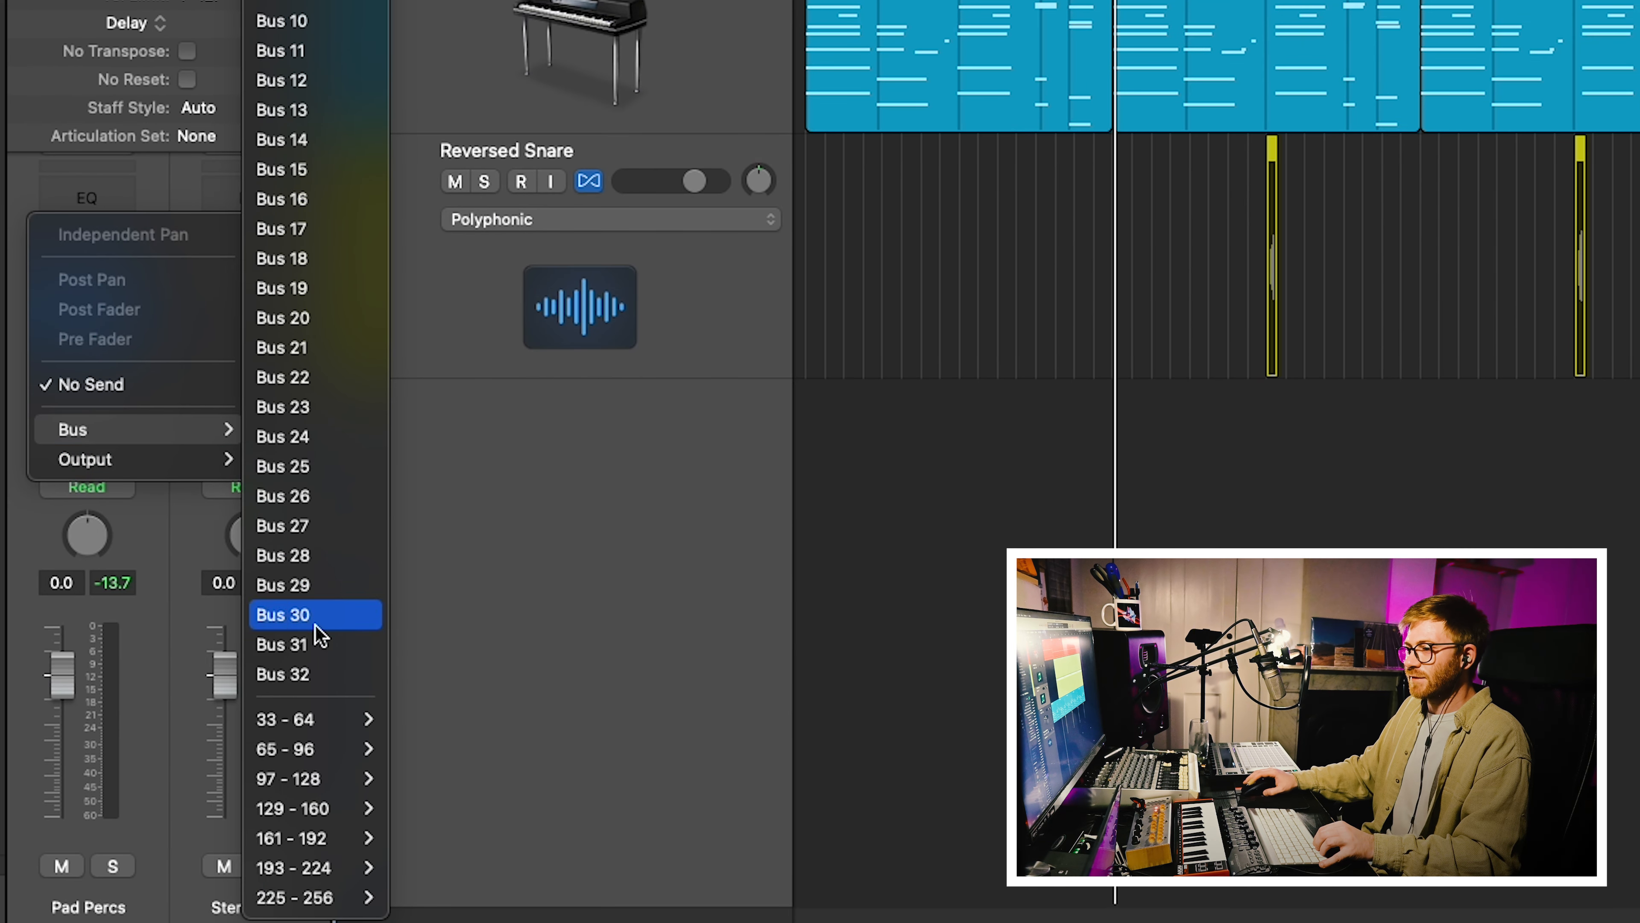
mouse_move(313, 719)
mouse_move(336, 751)
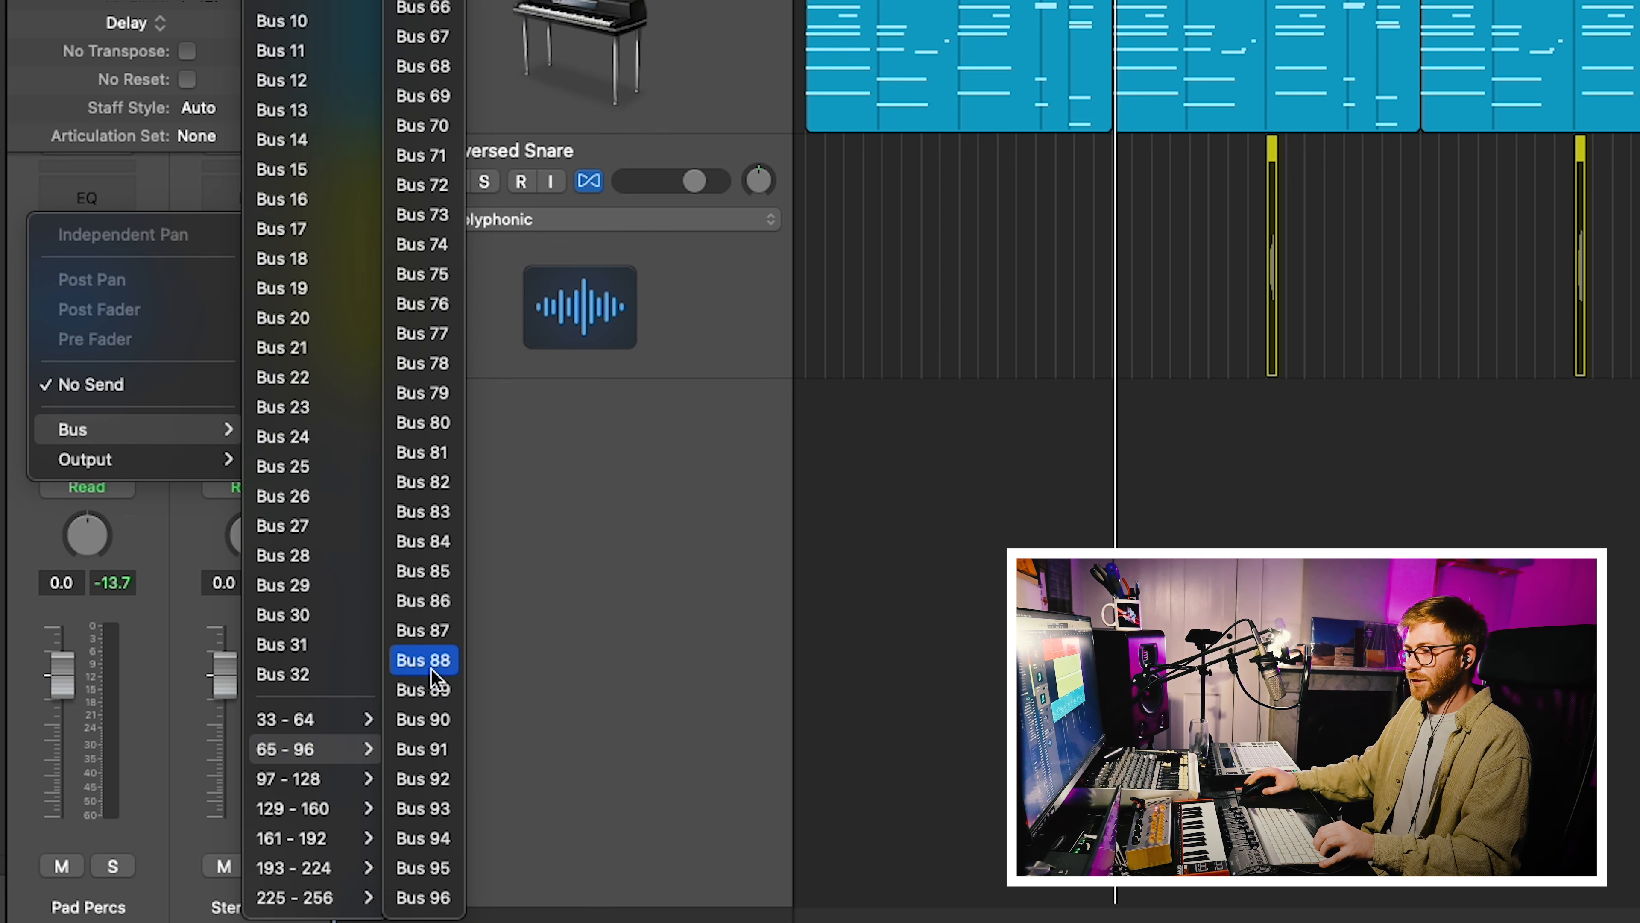
mouse_move(271, 779)
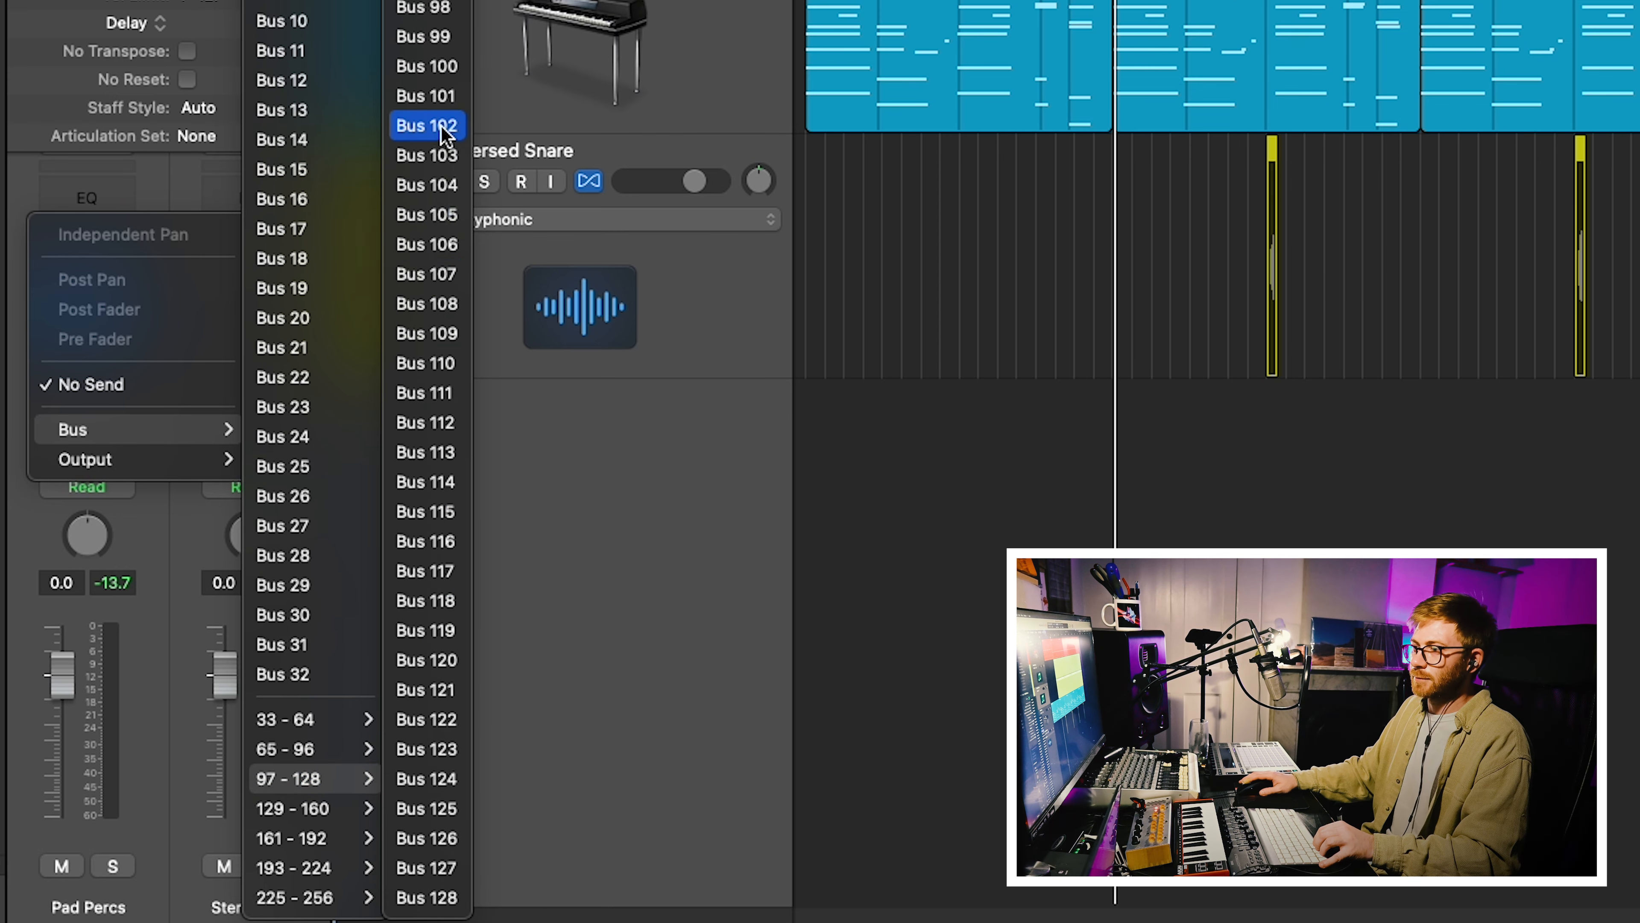
left_click(426, 66)
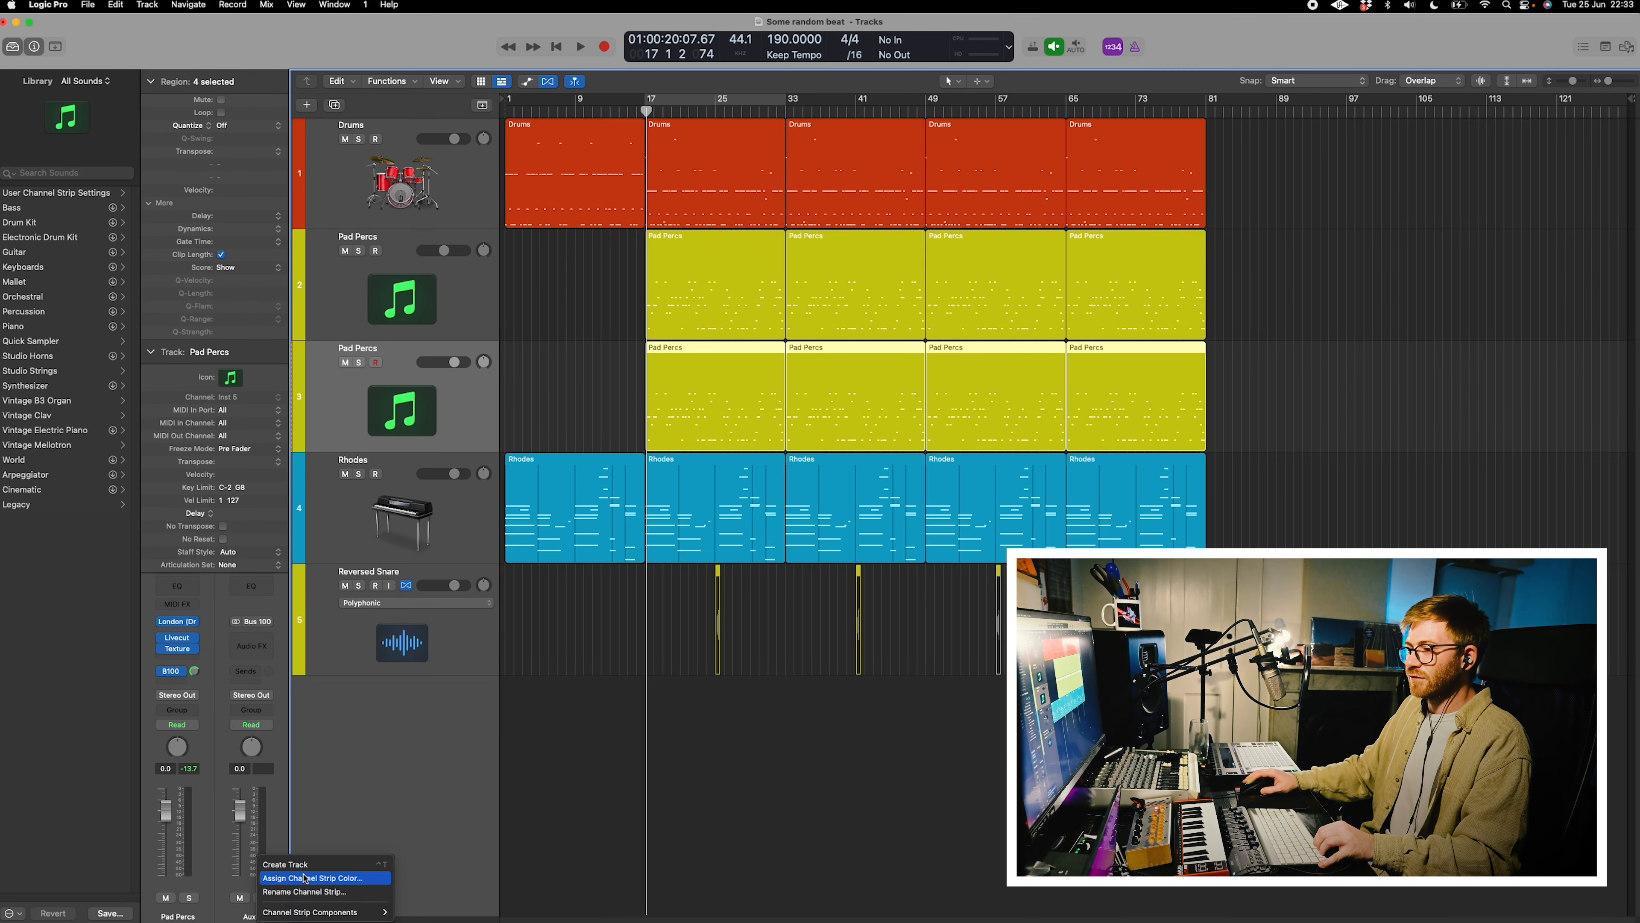
left_click(304, 864)
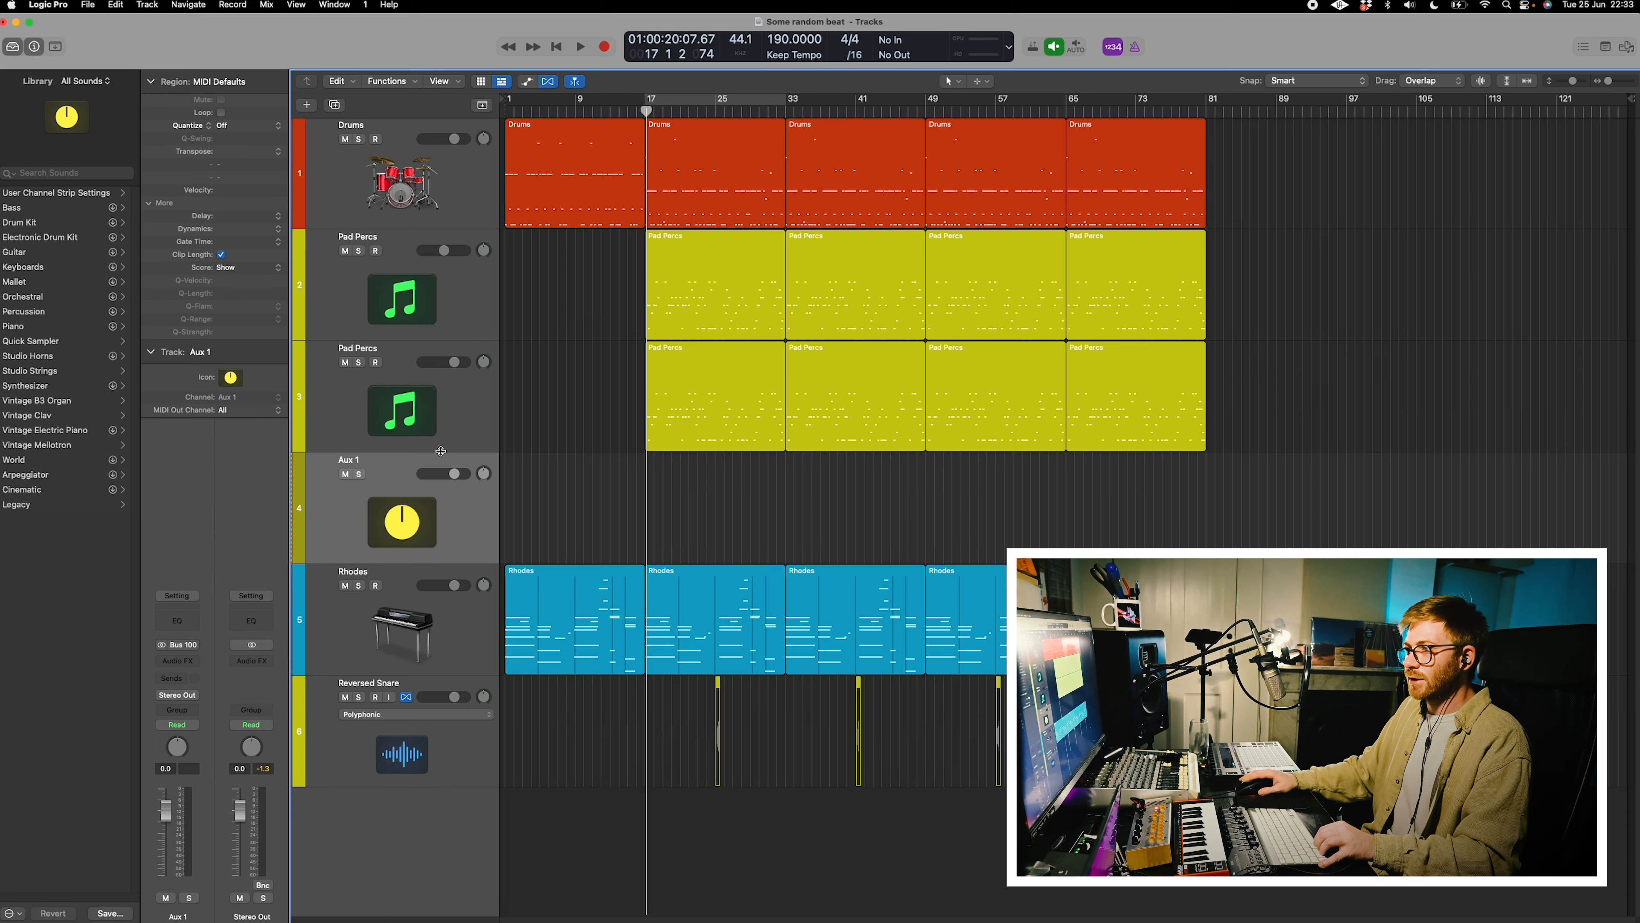
Rename the aux track GLITCHES and start recording Bus 100 from bar 17 onto a new muted audio track.
left_click(432, 436)
left_click(395, 507)
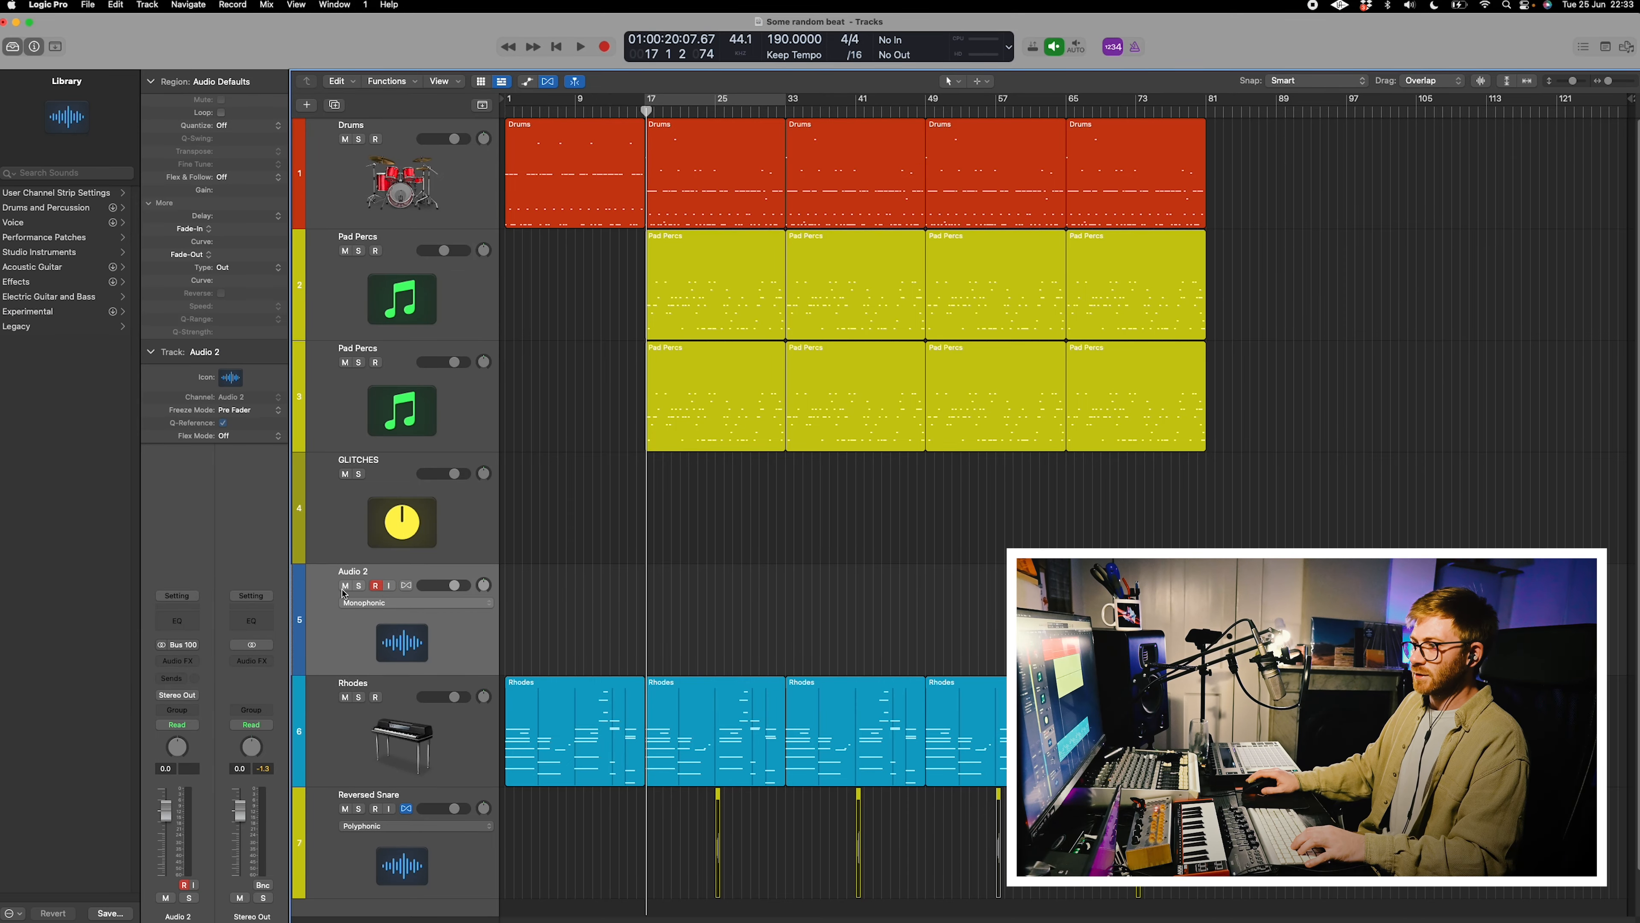
key("space")
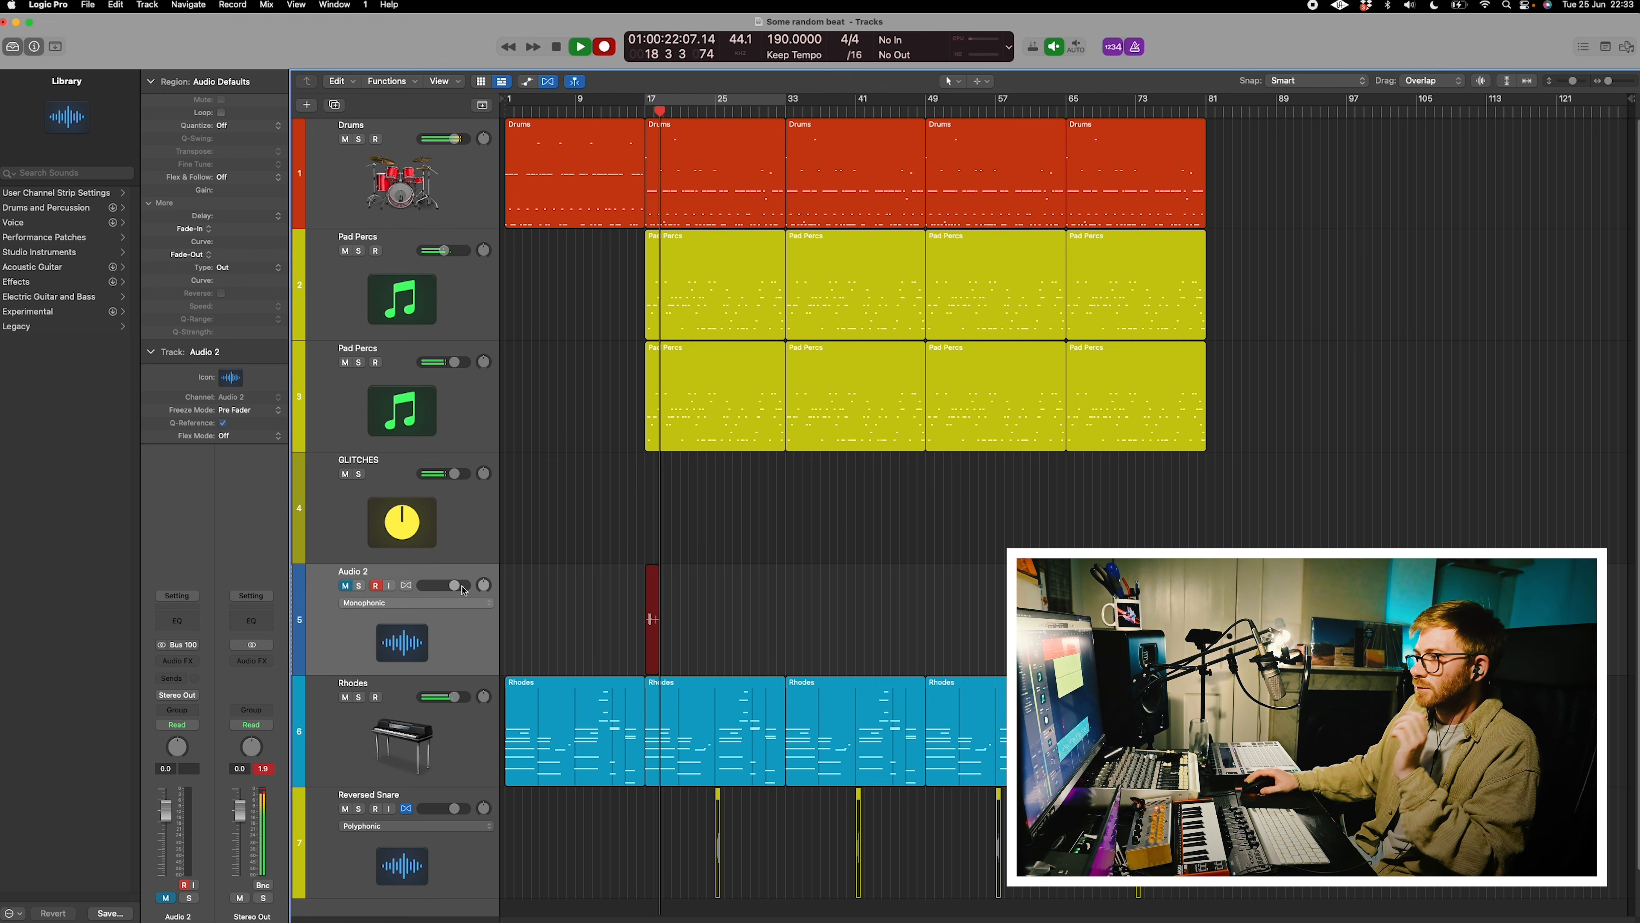
Open Texture on the duplicated Pad Percs track, cycle through its Foley noise sources during recording, and adjust the envelope decay.
left_click(338, 412)
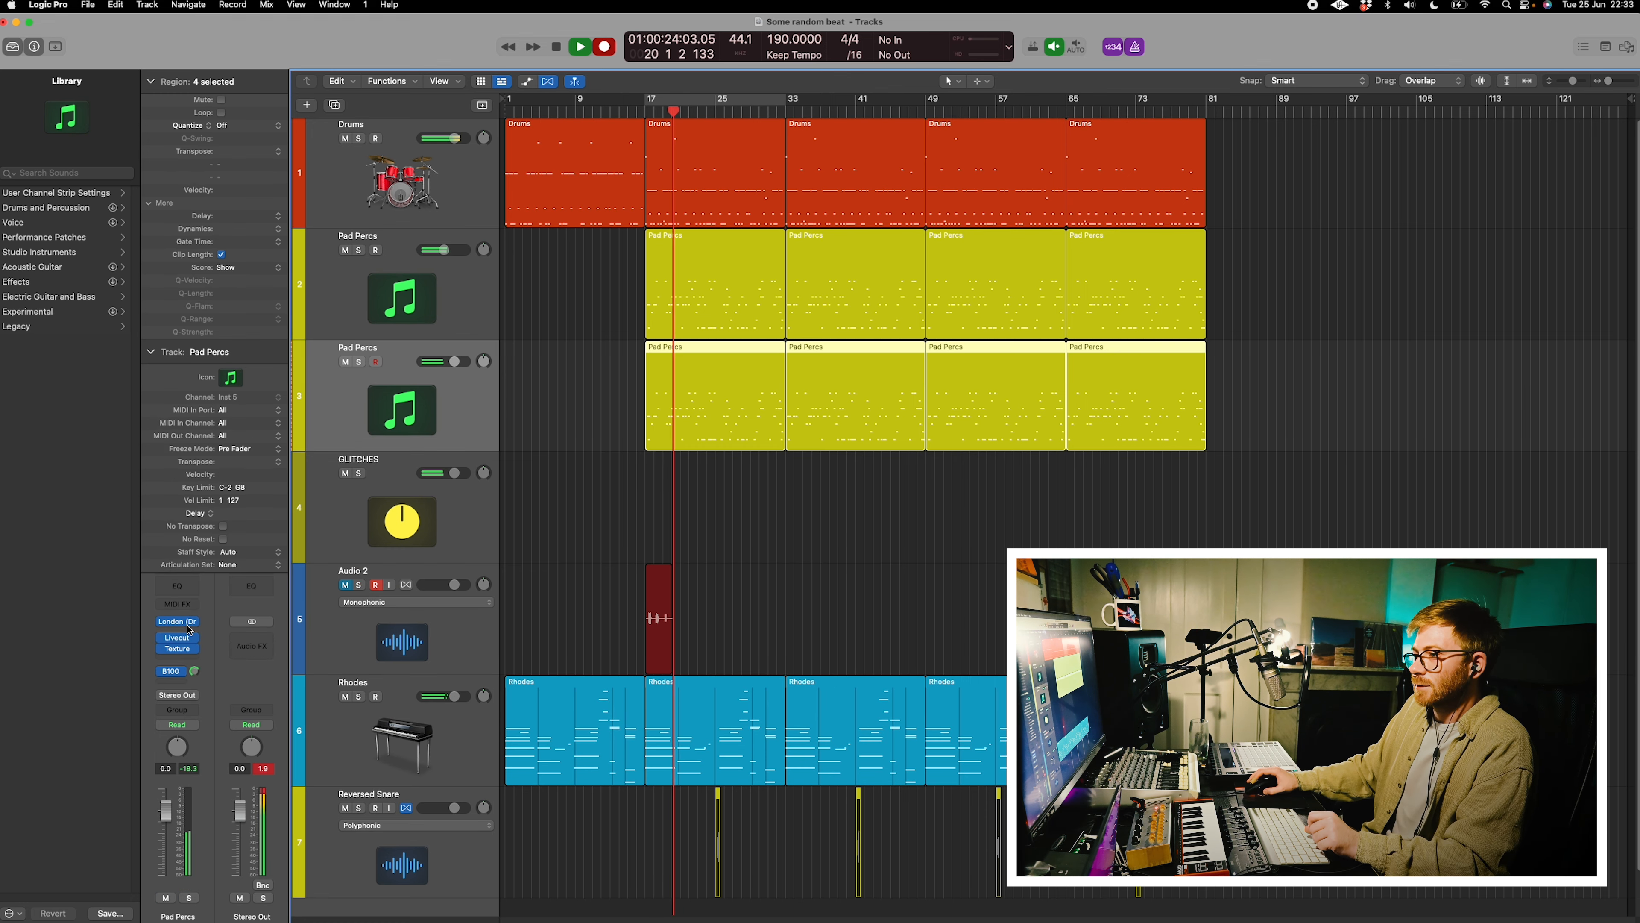
left_click(178, 644)
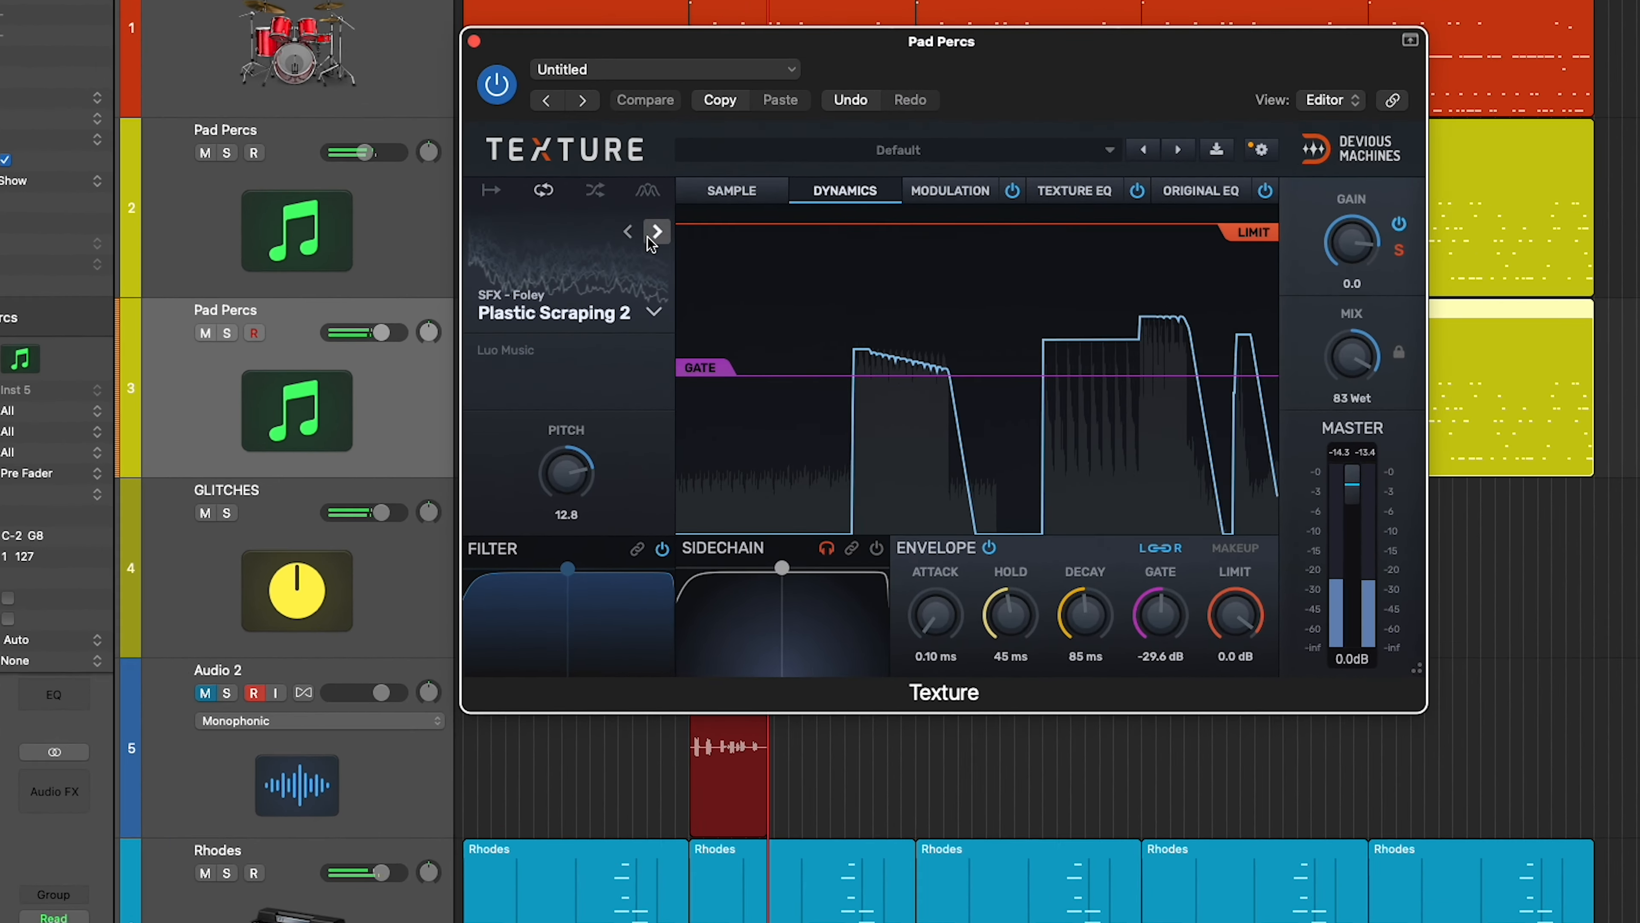
left_click(647, 252)
left_click(647, 251)
left_click(670, 203)
left_click(636, 202)
left_click(636, 202)
left_click(636, 206)
left_click(635, 206)
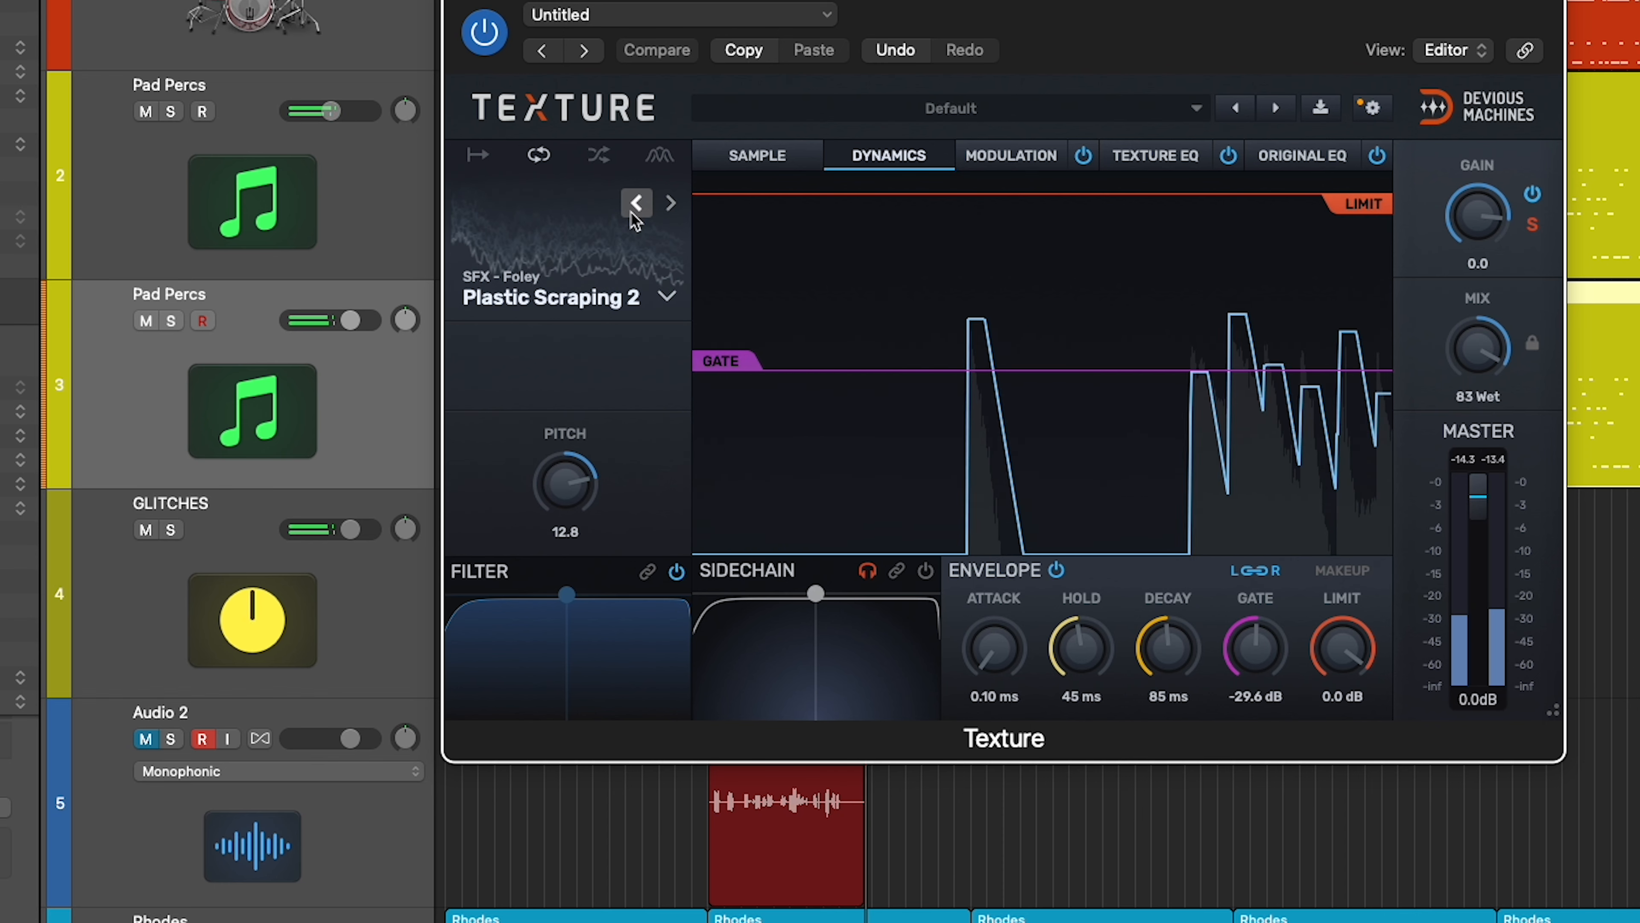
left_click(636, 205)
left_click(634, 208)
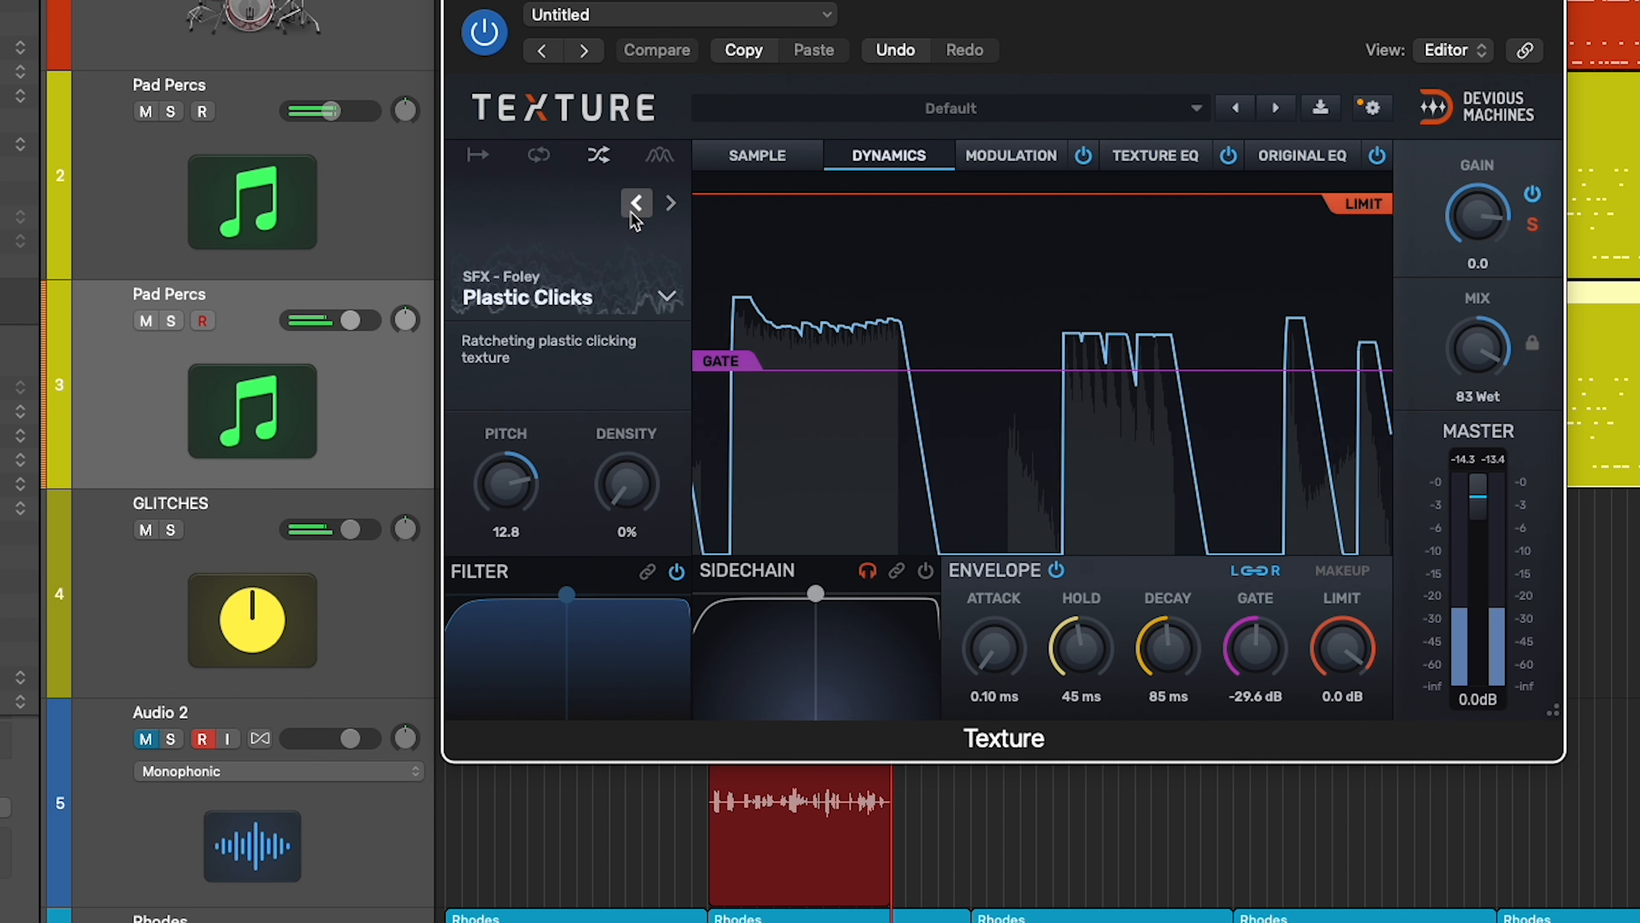
left_click(634, 208)
left_click(670, 203)
left_click_drag(1156, 672, 1139, 569)
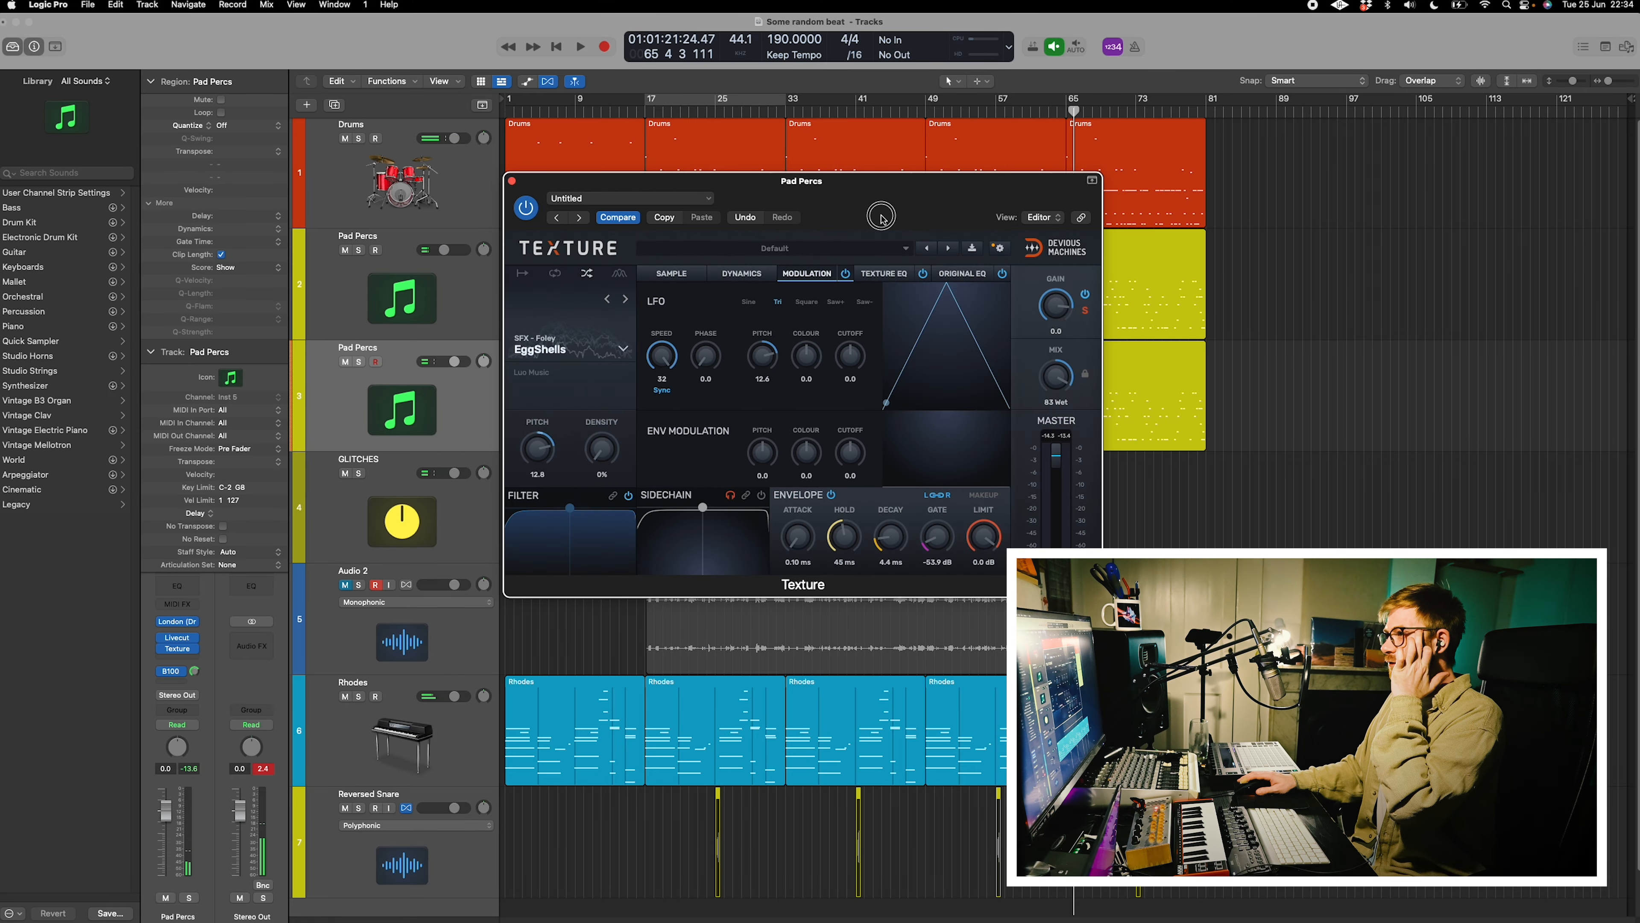
Set Texture's LFO pitch modulation to 24.0 and the synced LFO speed to 1/4.
left_click_drag(881, 217, 931, 285)
left_click_drag(813, 421, 805, 383)
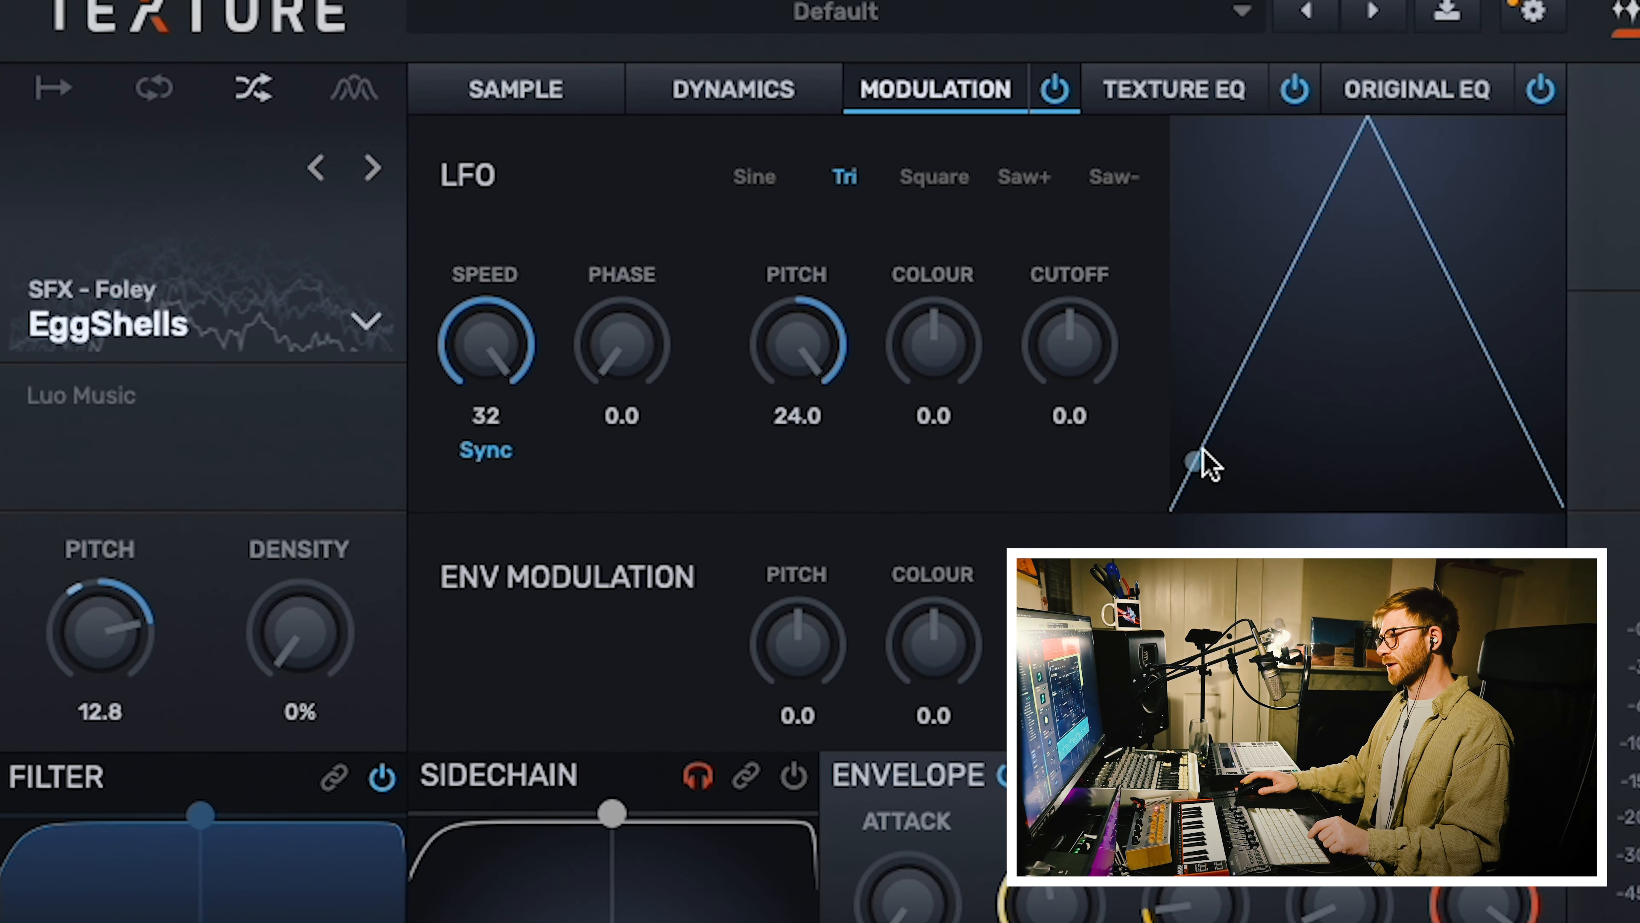
left_click_drag(465, 340, 422, 535)
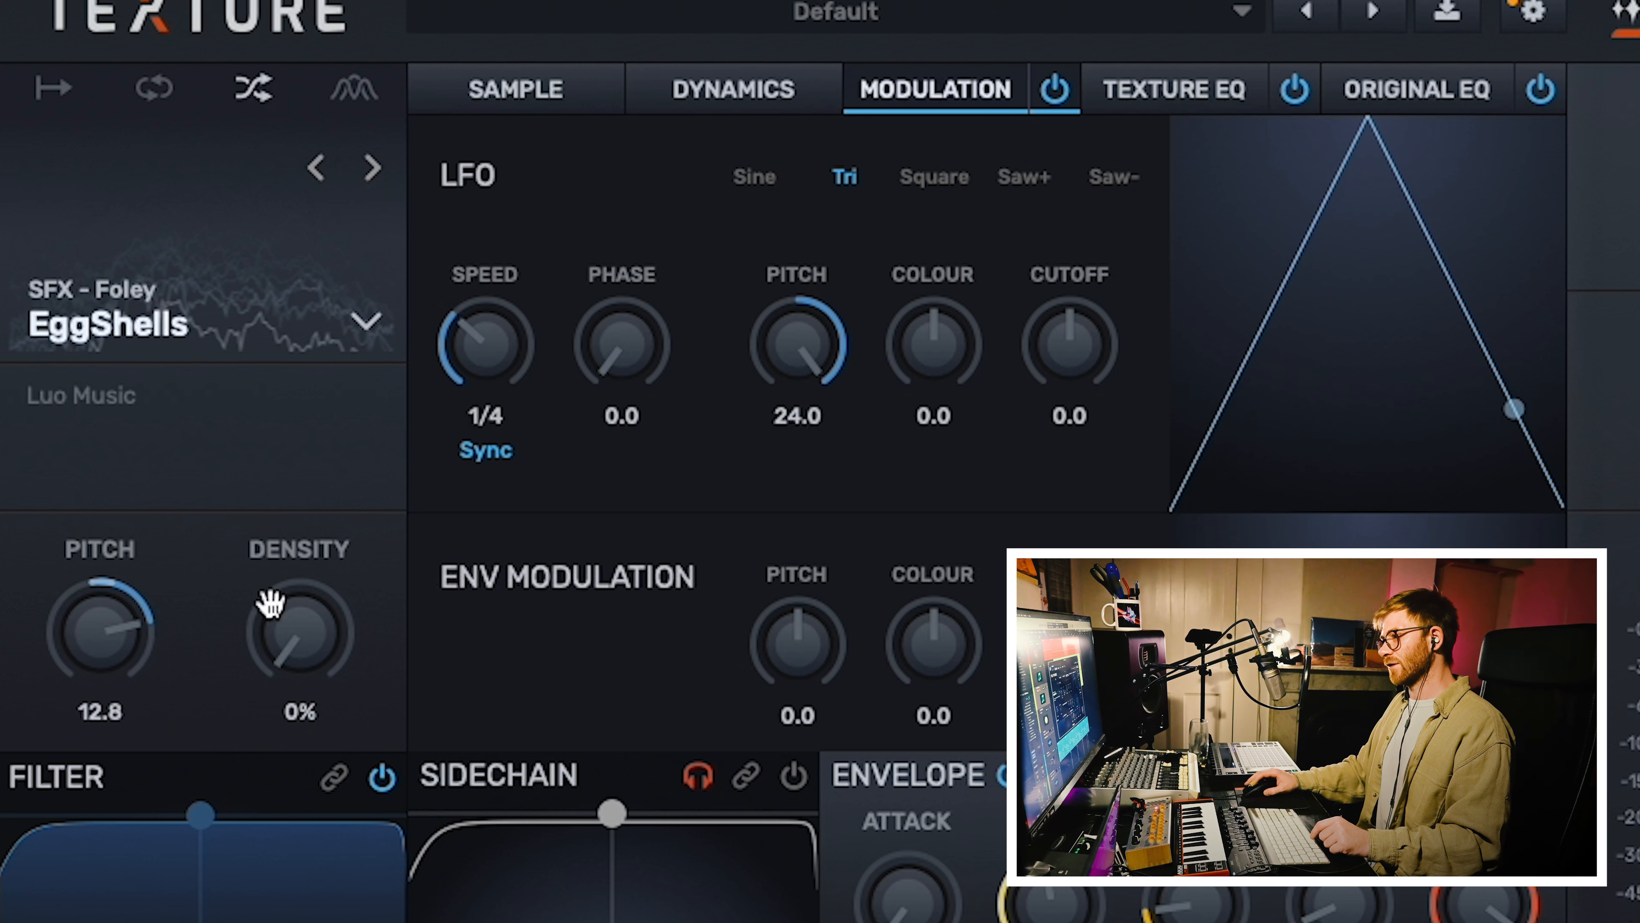
Sweep the texture pitch between 18.9 and -9.2, and set the LFO speed to 32.
left_click_drag(138, 607, 138, 691)
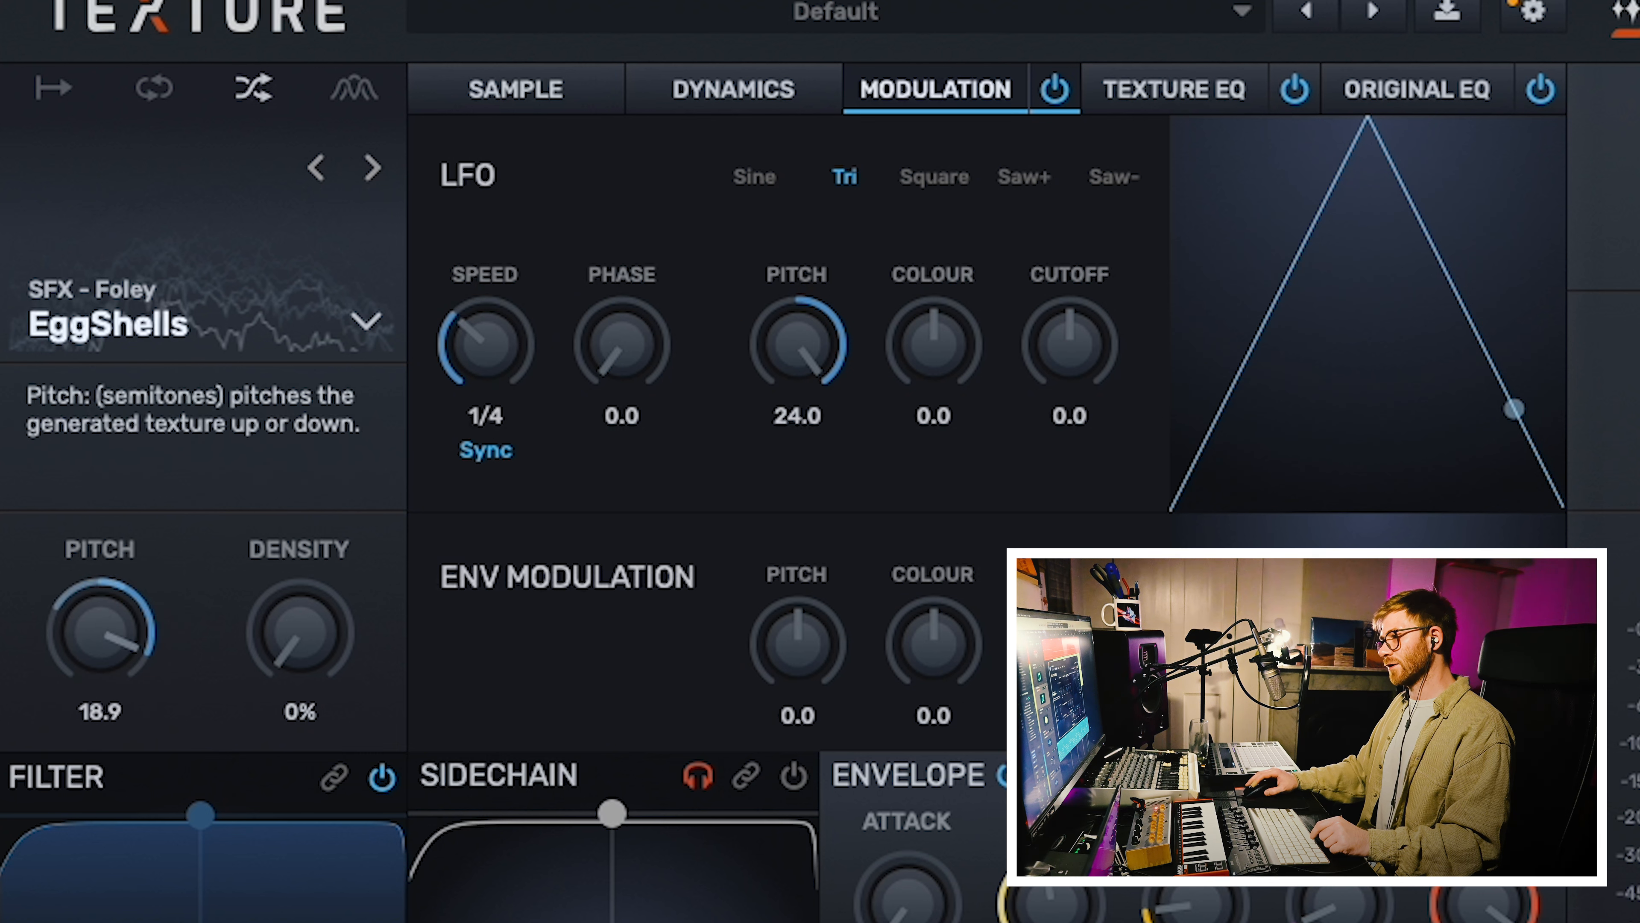
left_click_drag(88, 615, 109, 542)
mouse_move(487, 342)
left_mouse_down()
mouse_move(502, 312)
mouse_move(507, 359)
left_mouse_up()
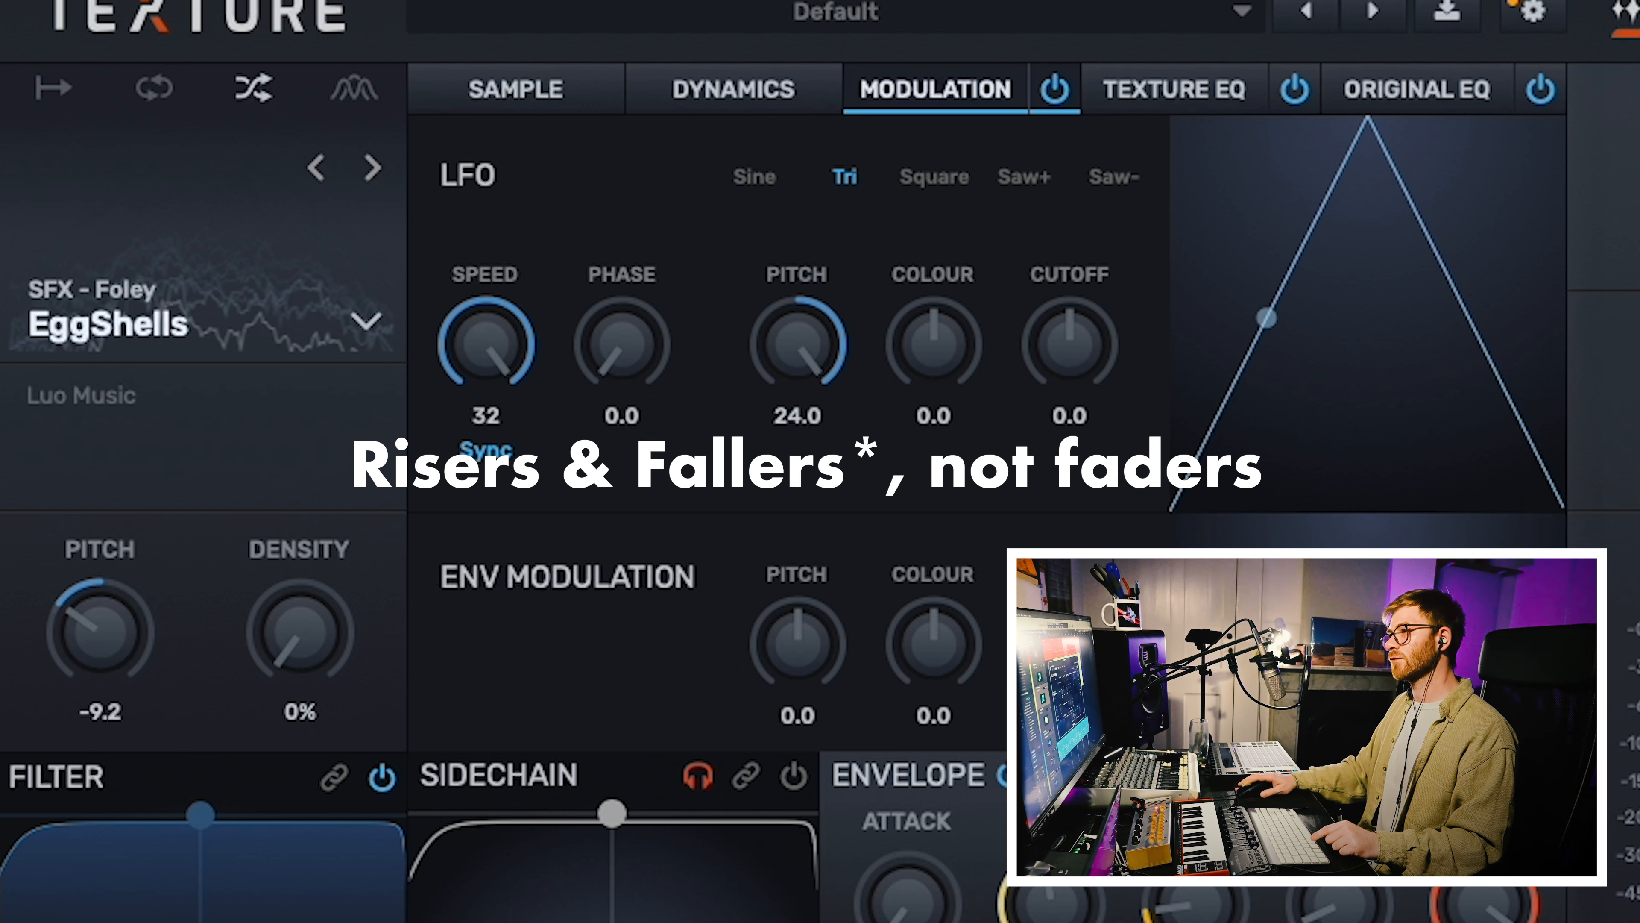
Set the texture pitch to 0.7 and choose Blower from SFX - Mechanical as the noise source.
left_click_drag(97, 630, 99, 453)
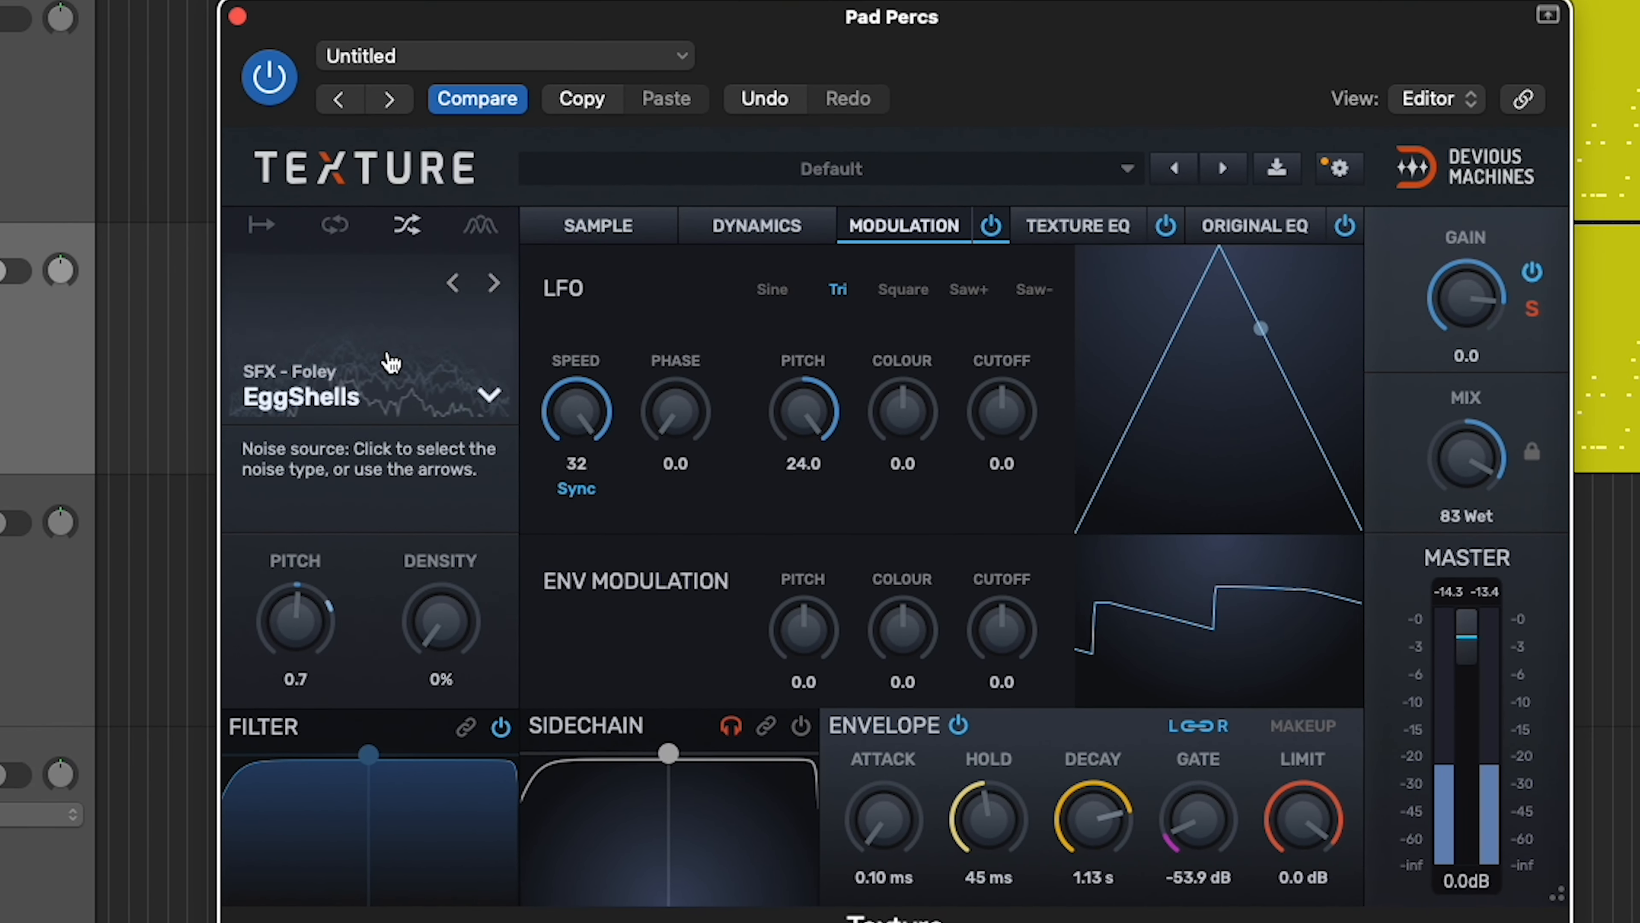
left_click(361, 419)
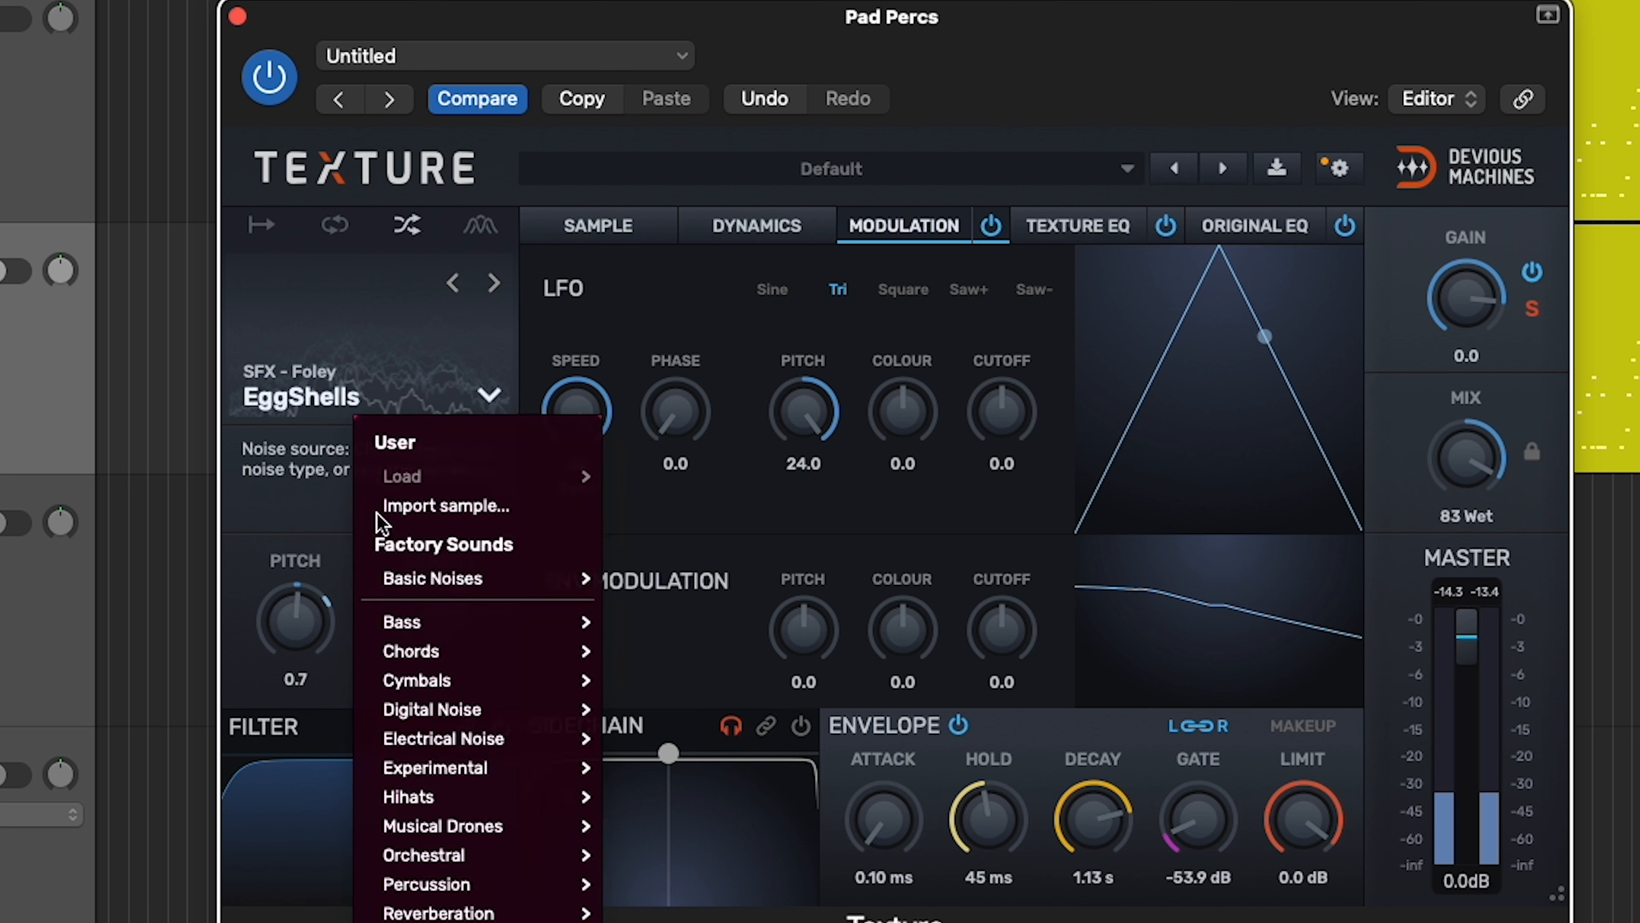
left_click(657, 823)
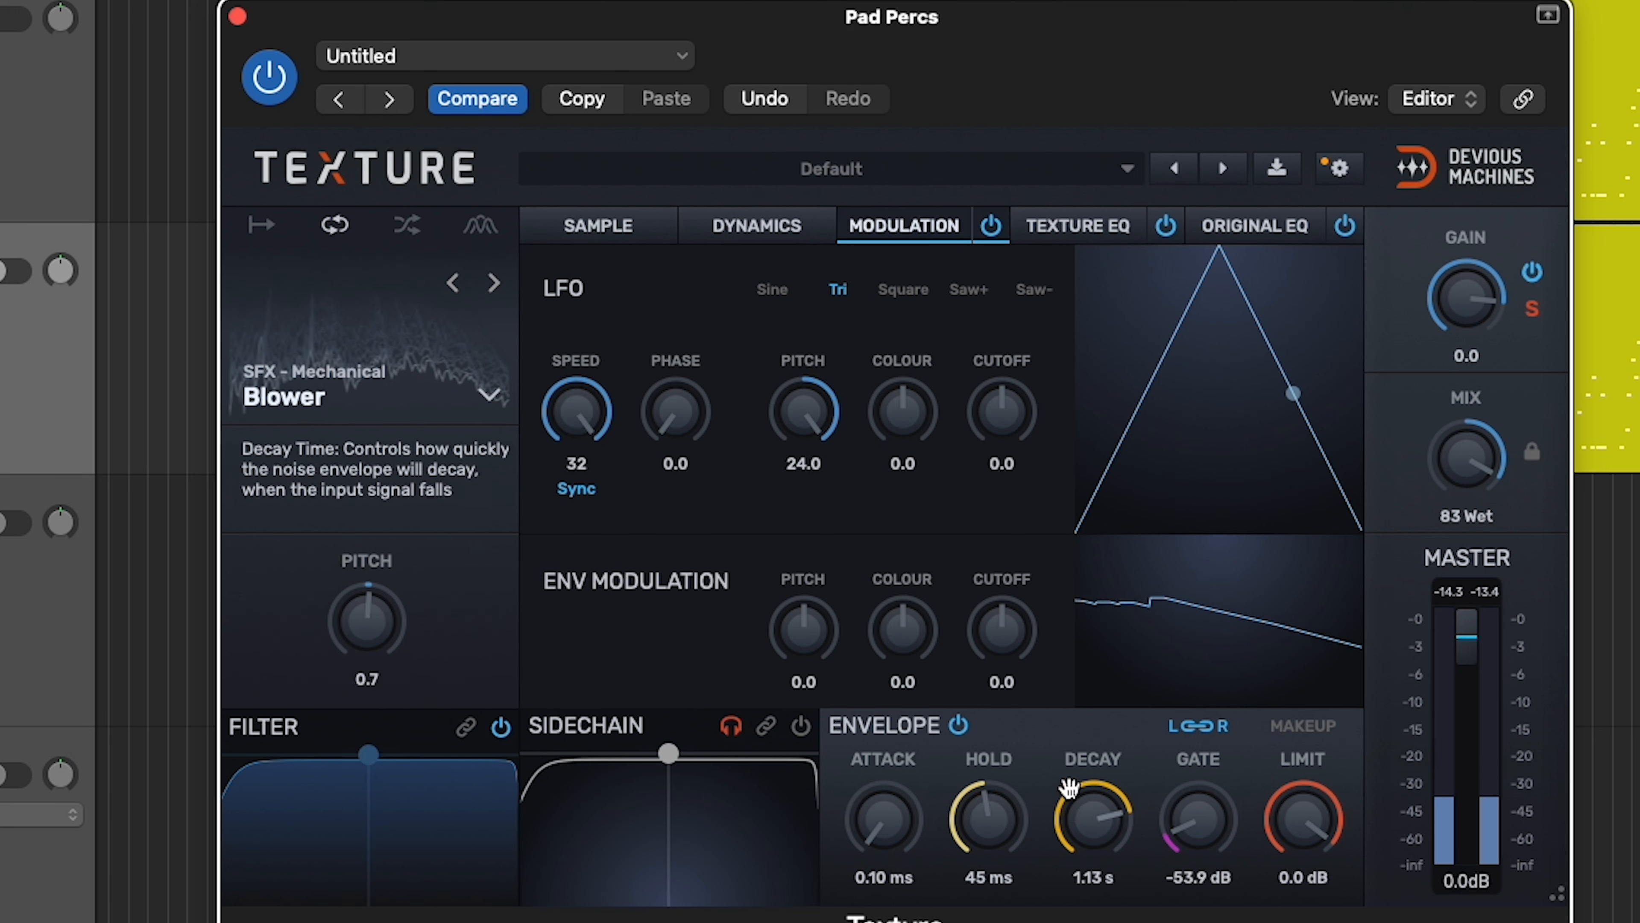
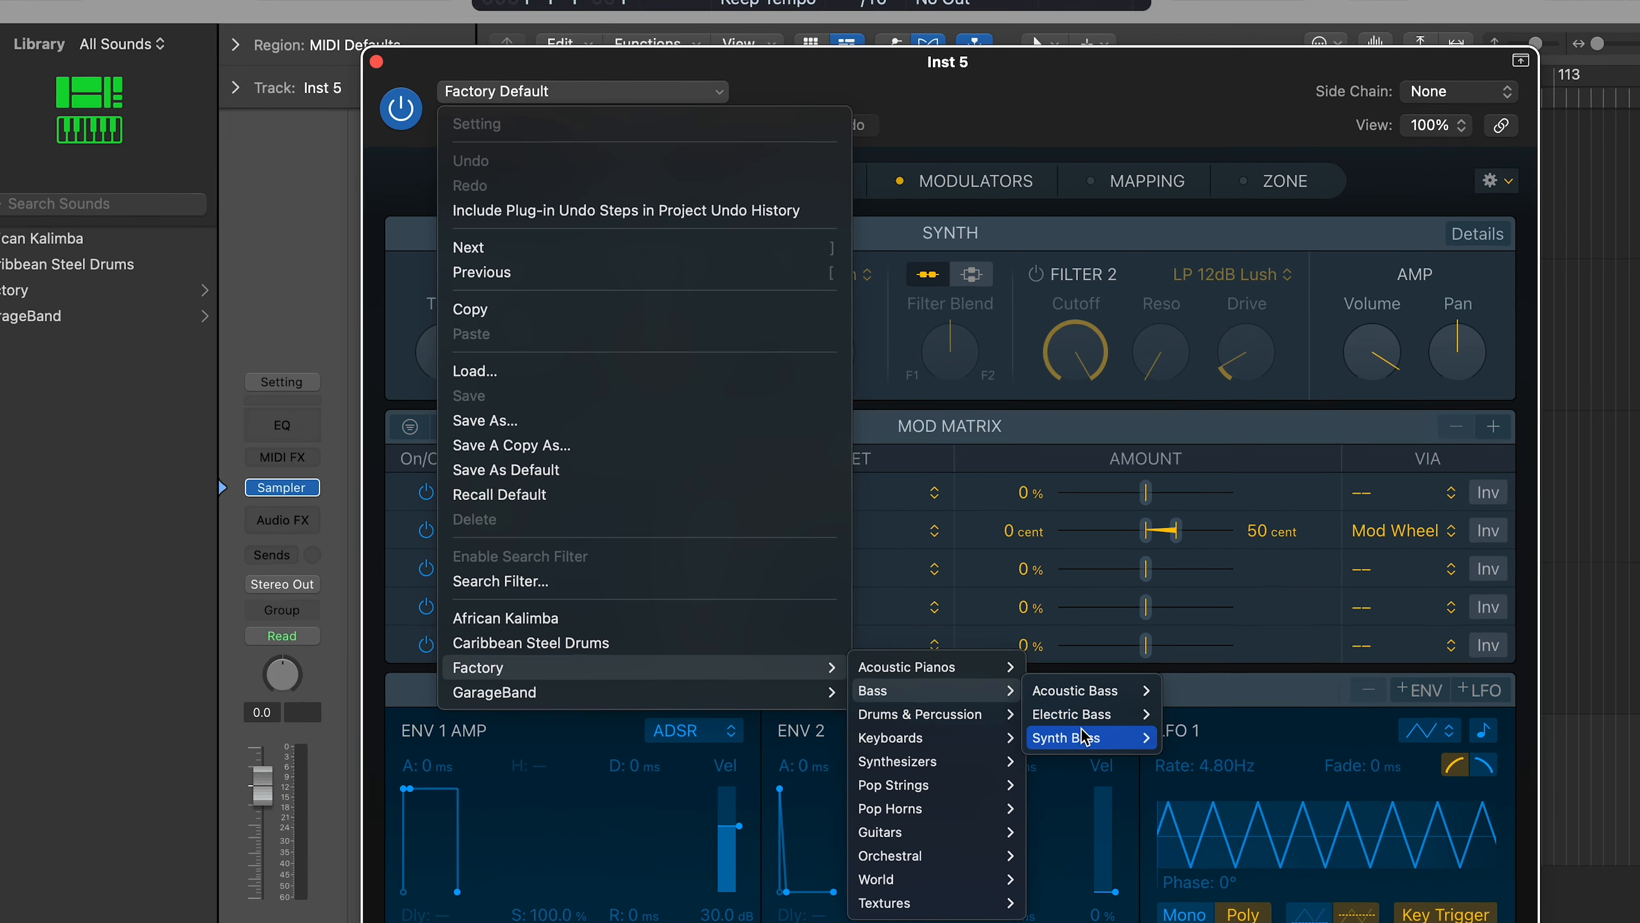
Load the factory synth bass preset Mini Pulse Bass in Sampler and open Filter 1's cutoff fully.
mouse_move(1075, 737)
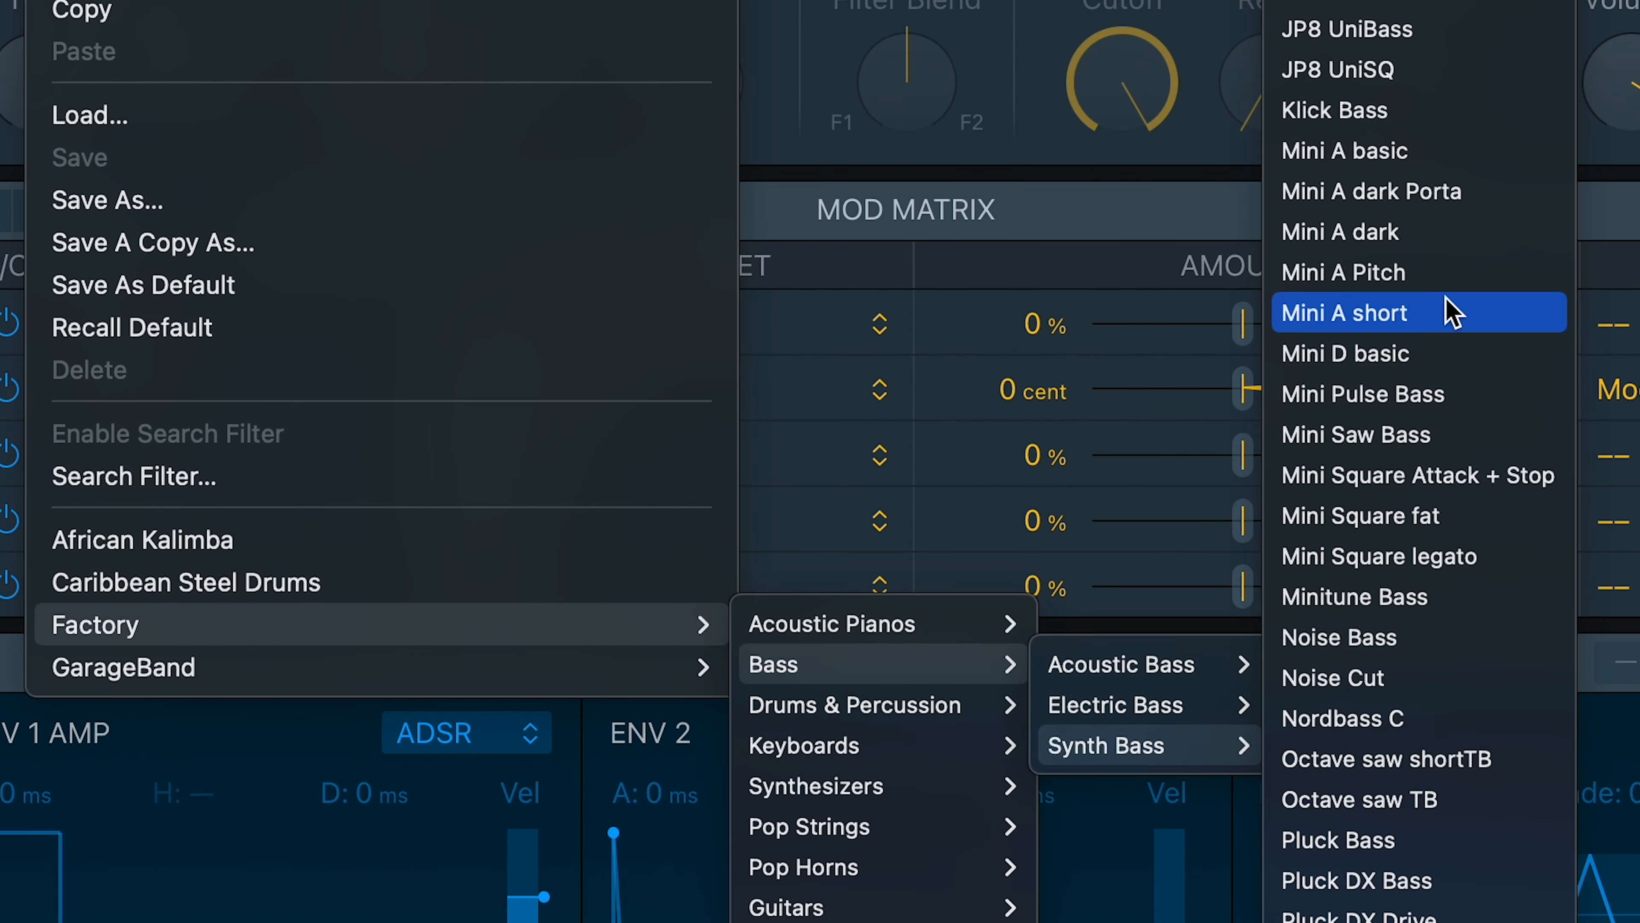
left_click(1440, 391)
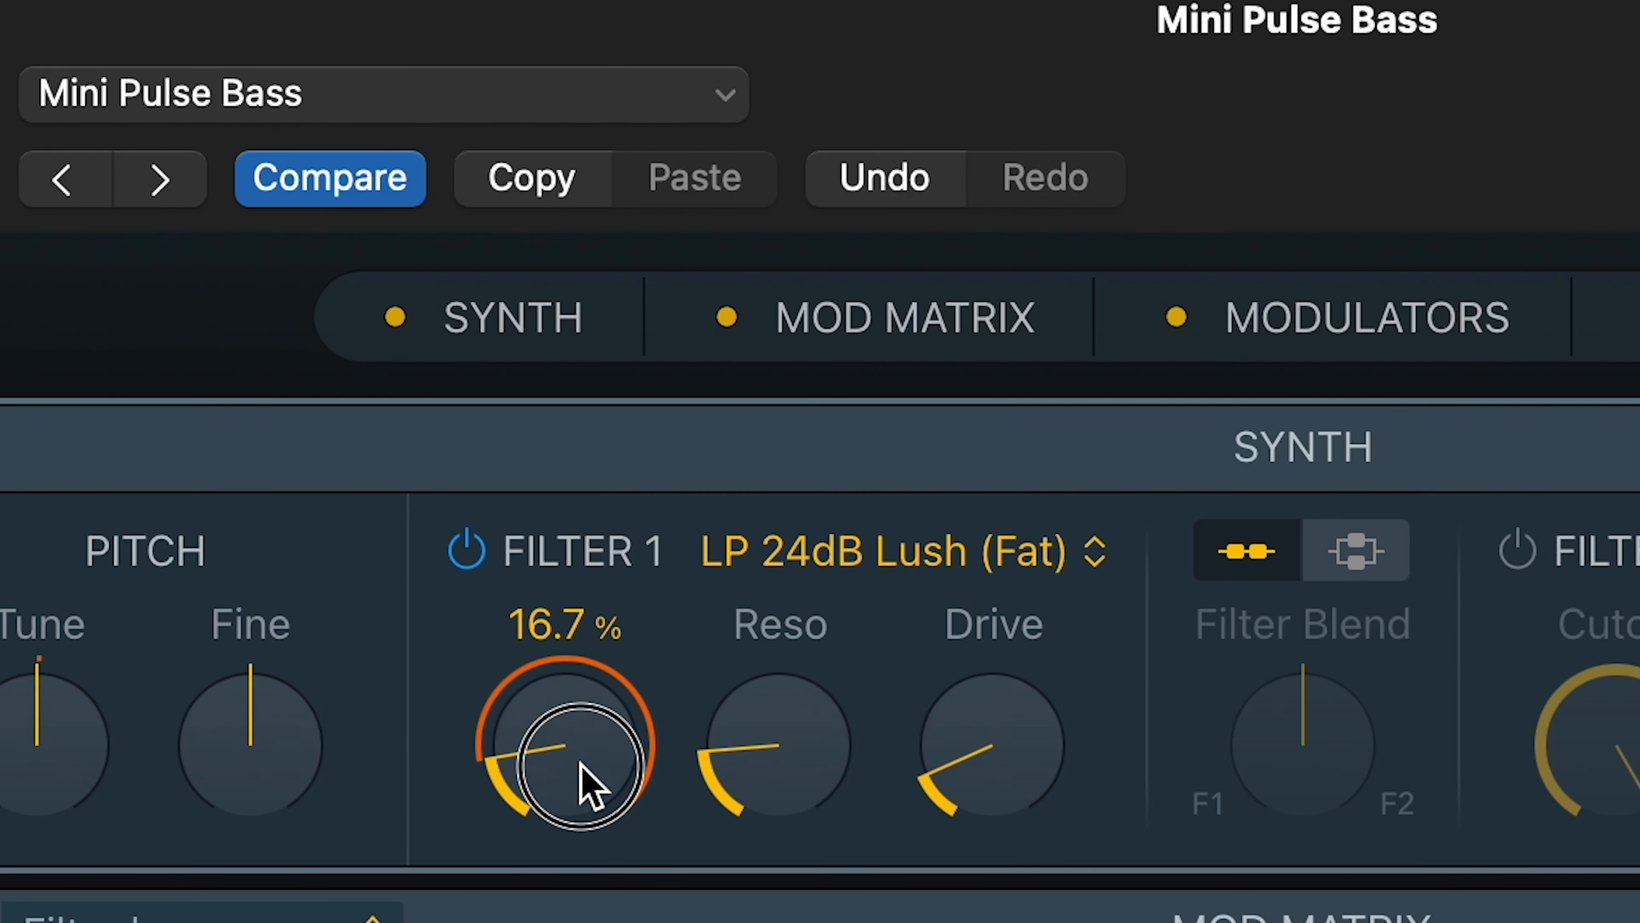
left_click_drag(579, 762, 410, 740)
left_click_drag(599, 722, 600, 6)
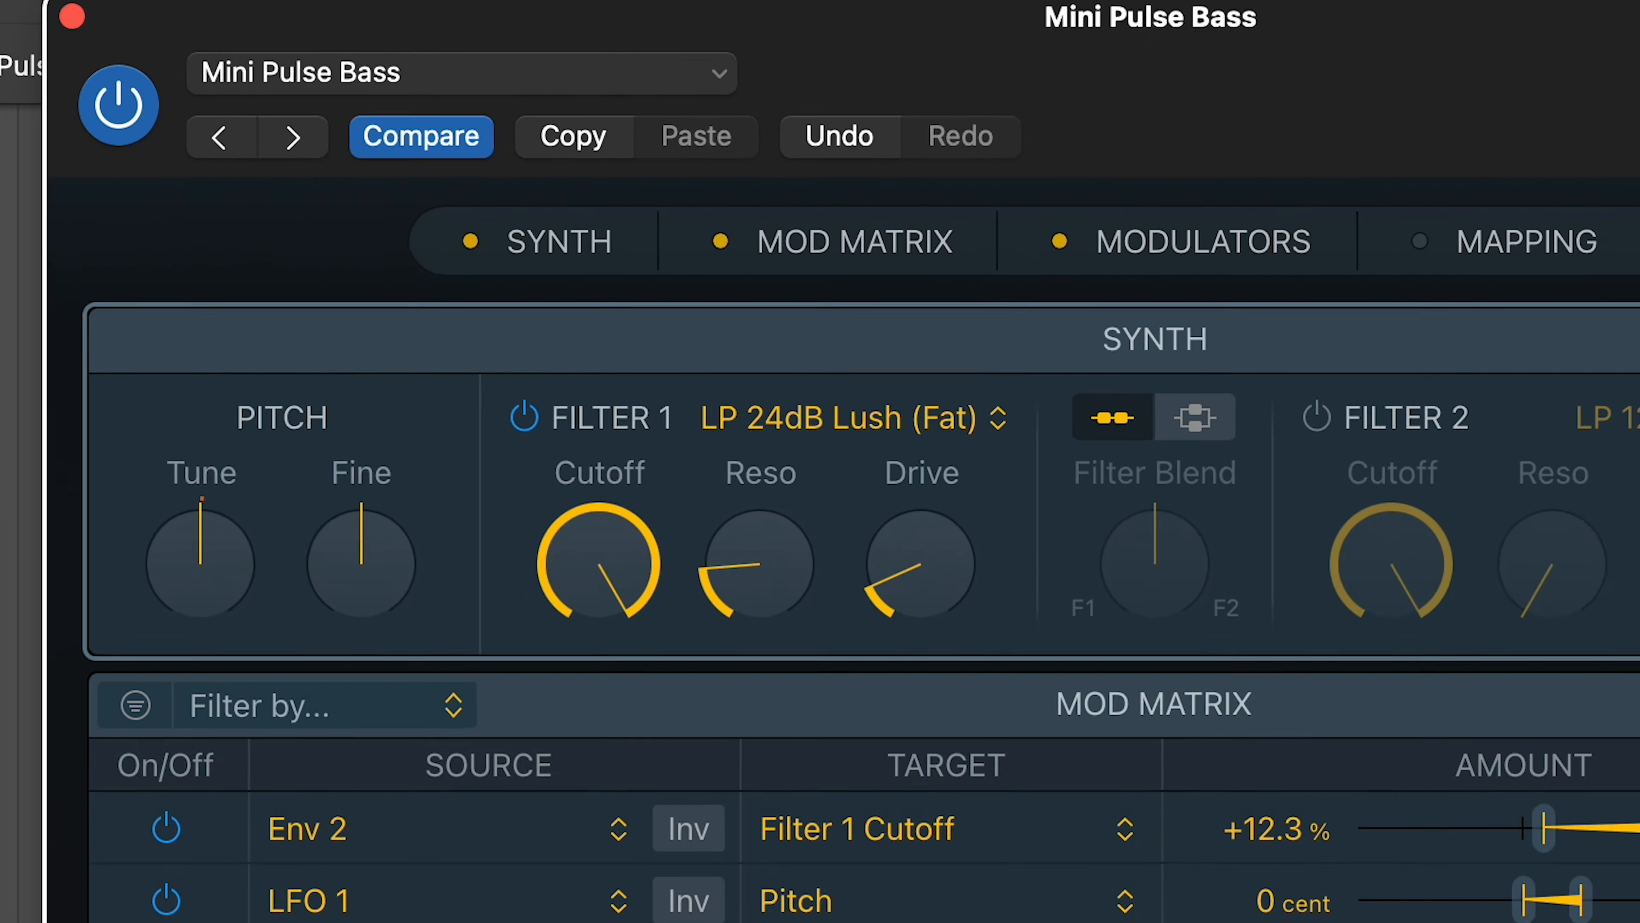
Insert Logic's Chorus on the Mini Pulse Bass channel with the mix at 66 % and intensity at 63.0 %.
left_click(227, 541)
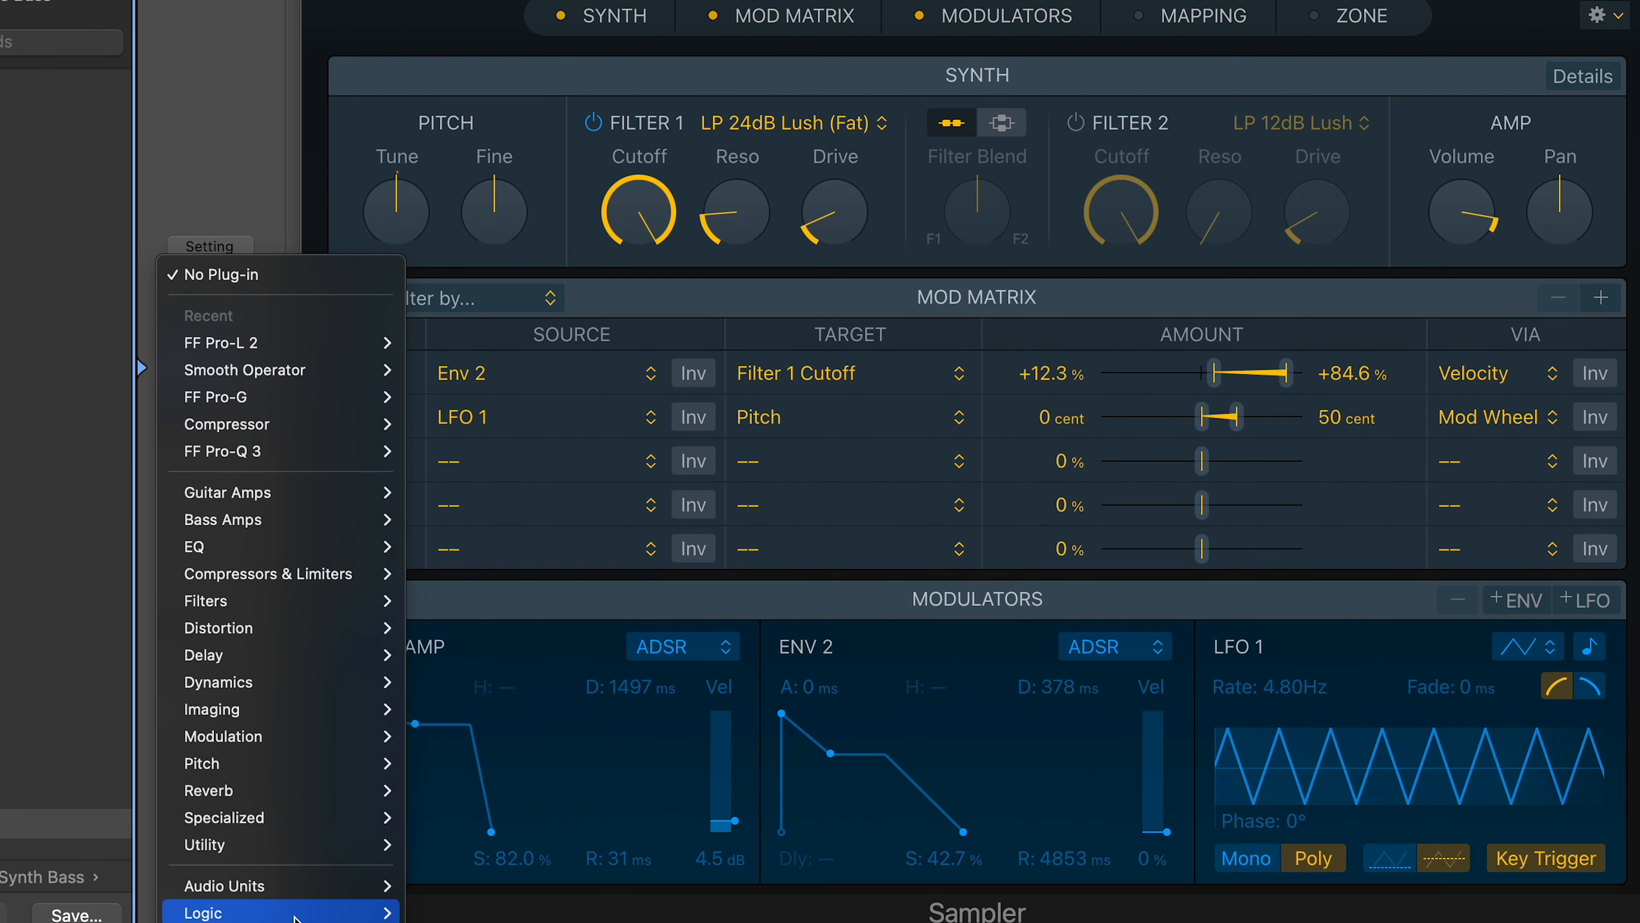
mouse_move(213, 912)
mouse_move(506, 674)
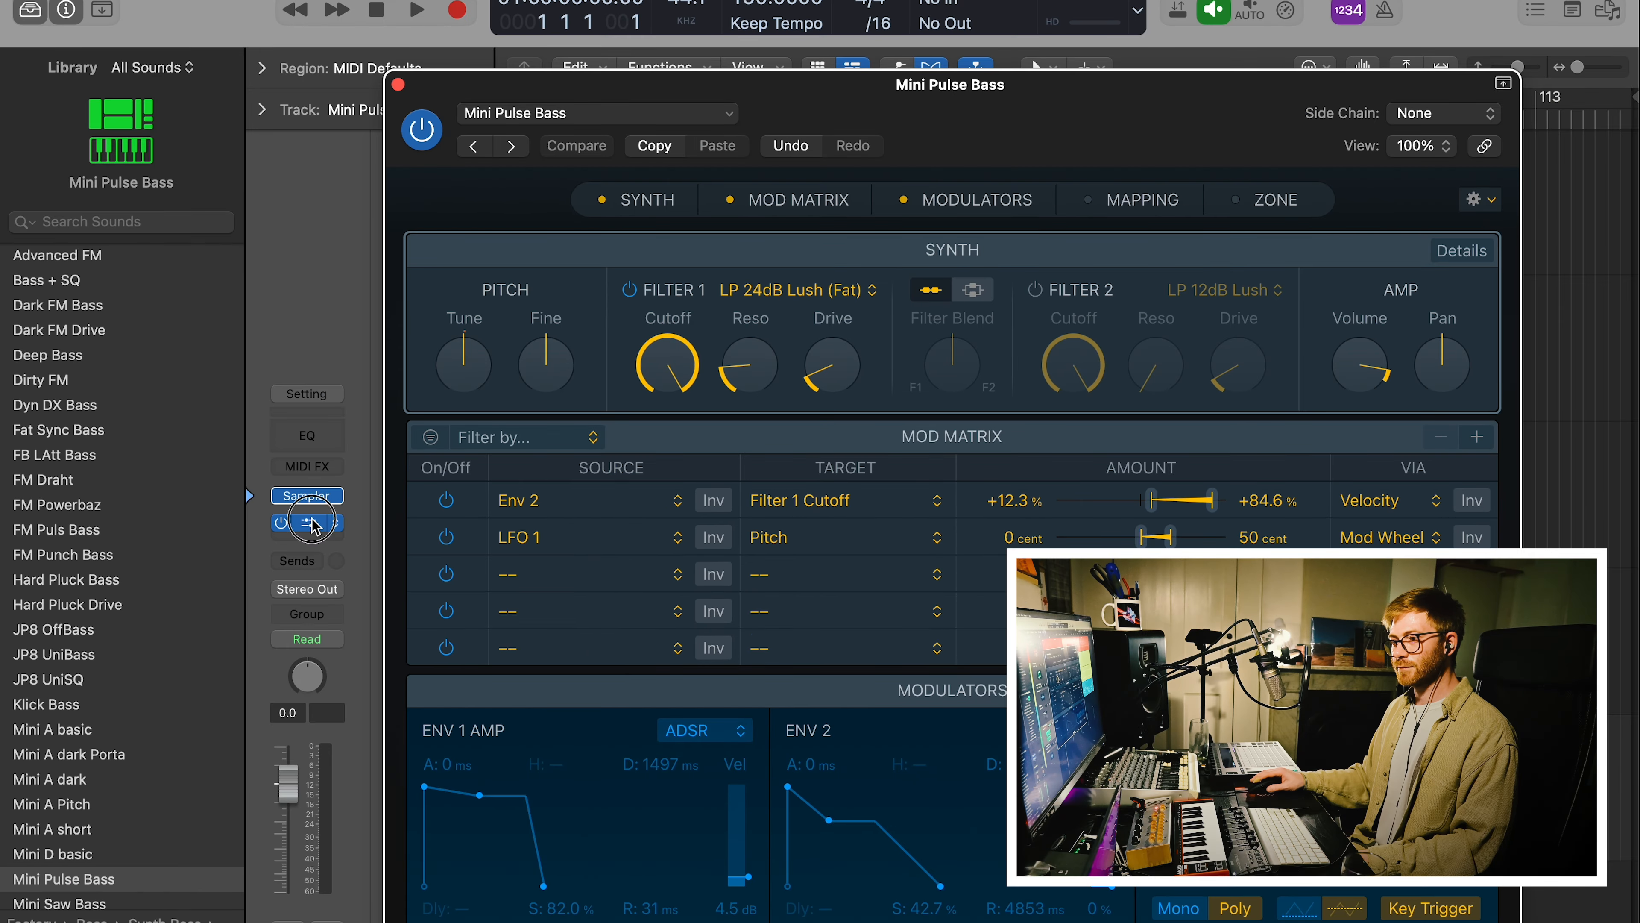
left_click(310, 523)
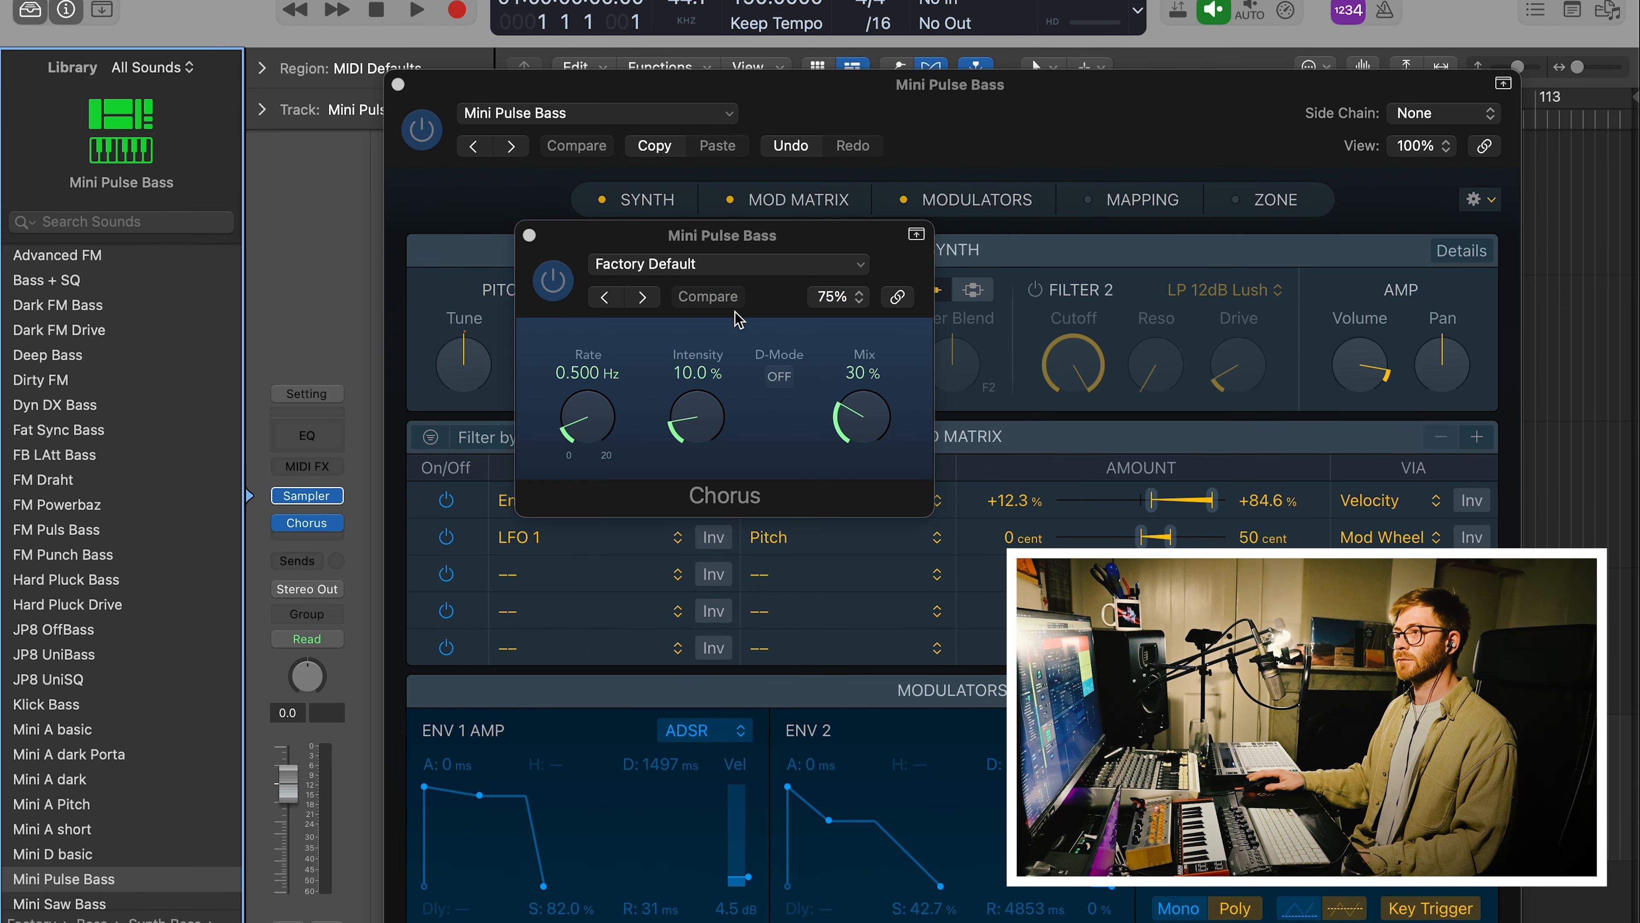
left_click_drag(864, 420, 869, 301)
left_click_drag(712, 402, 733, 284)
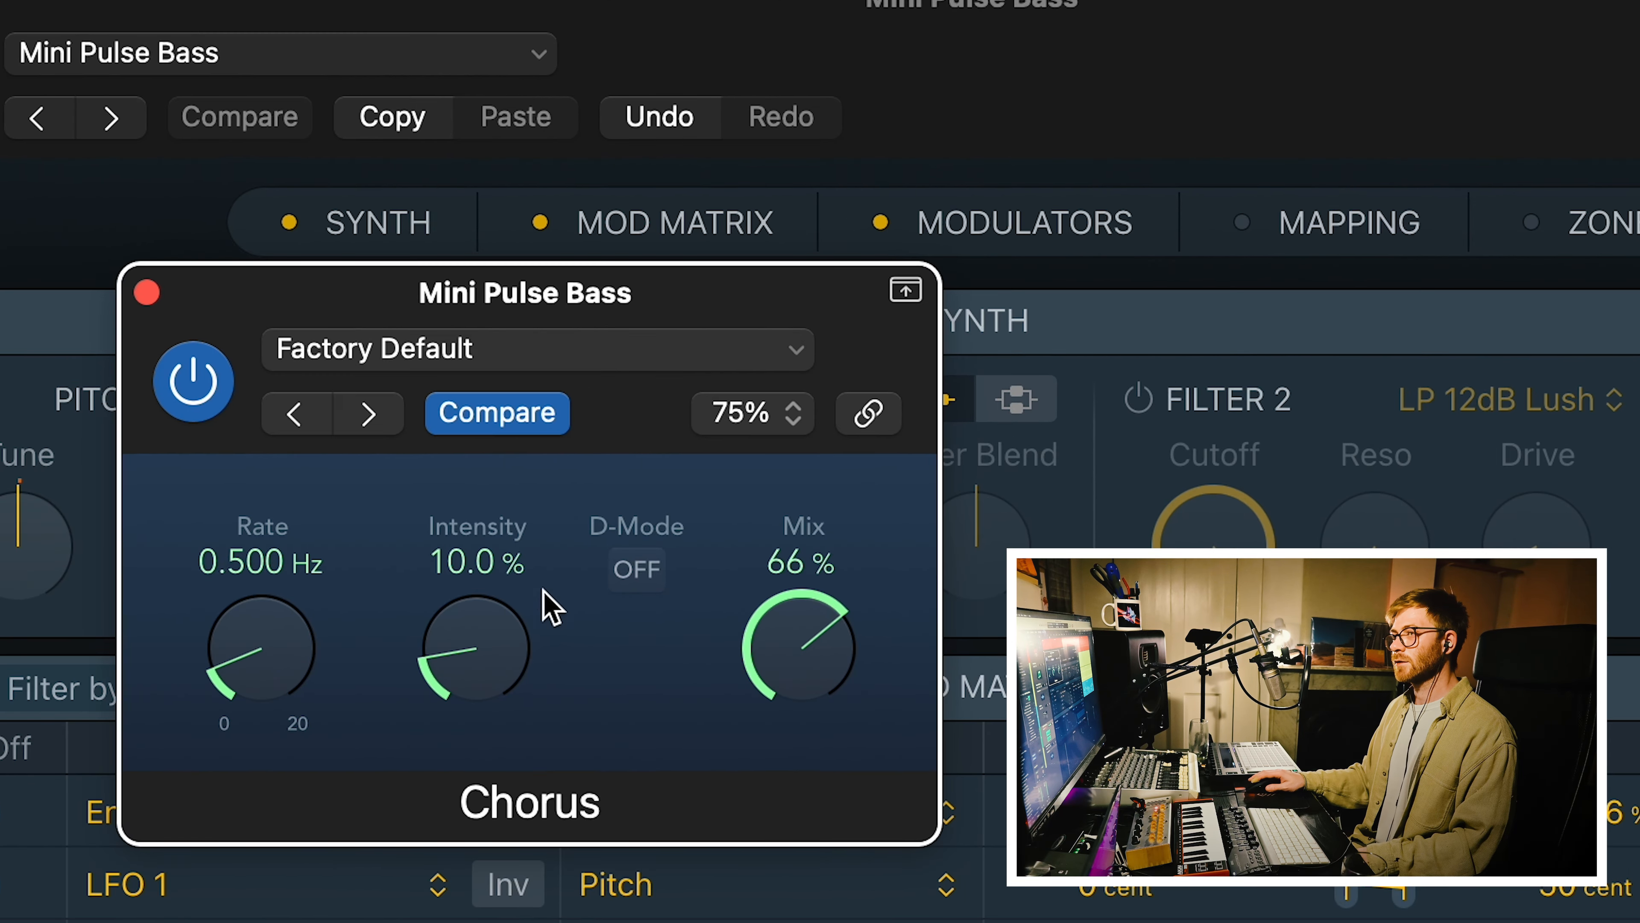
left_click_drag(547, 407, 627, 298)
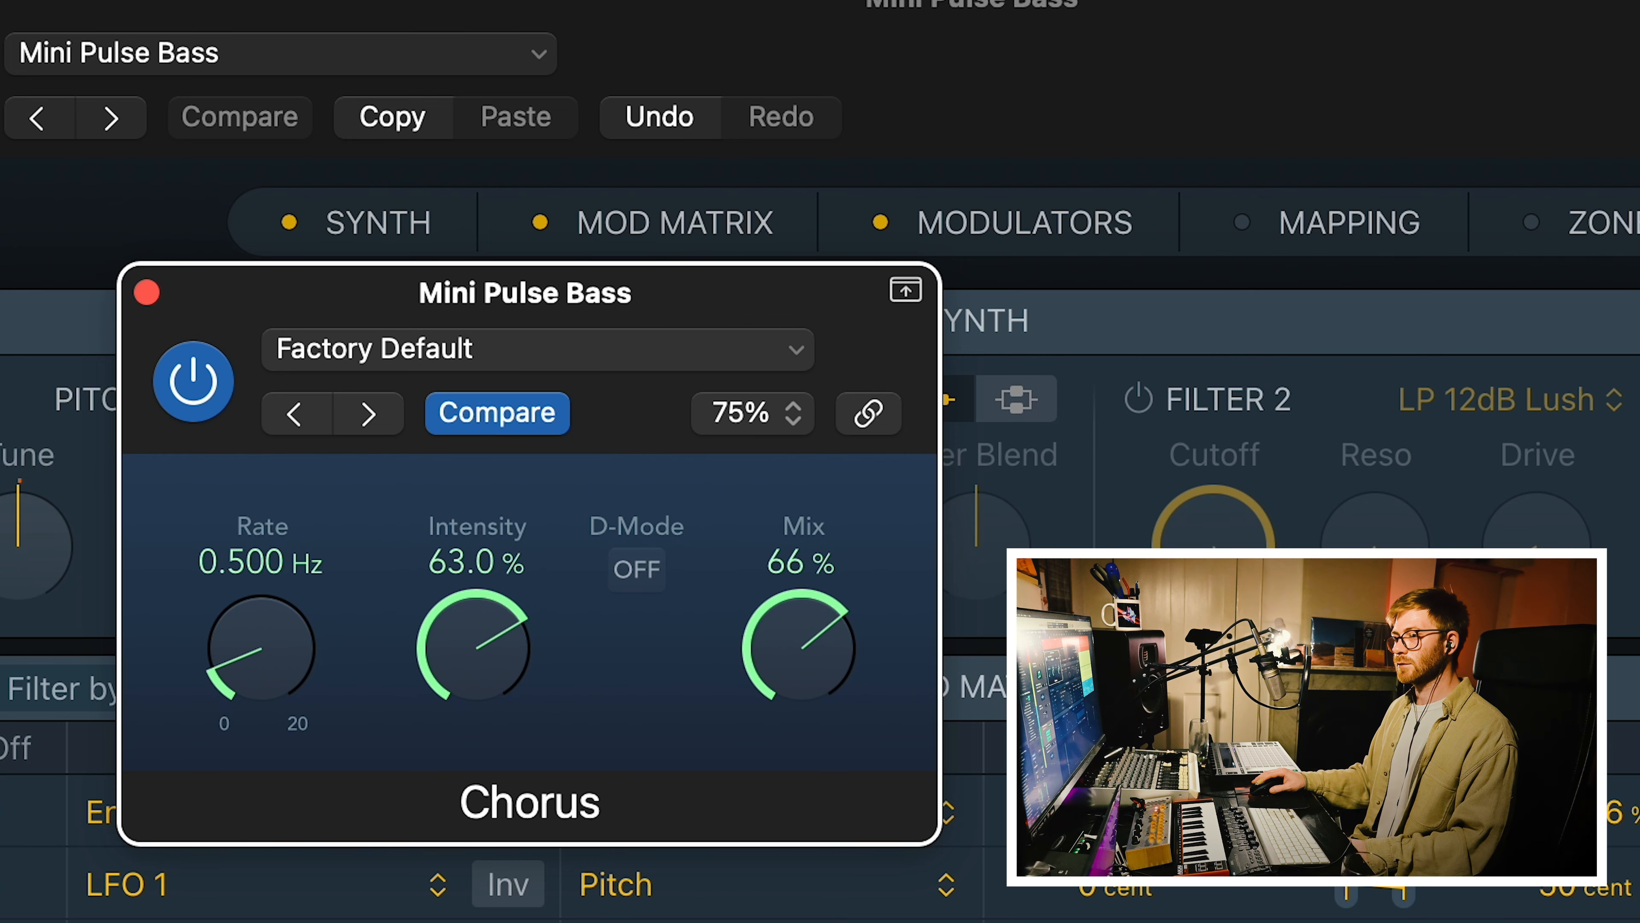
Insert an AutoFilter after the Chorus on the Mini Pulse Bass channel.
left_click(142, 599)
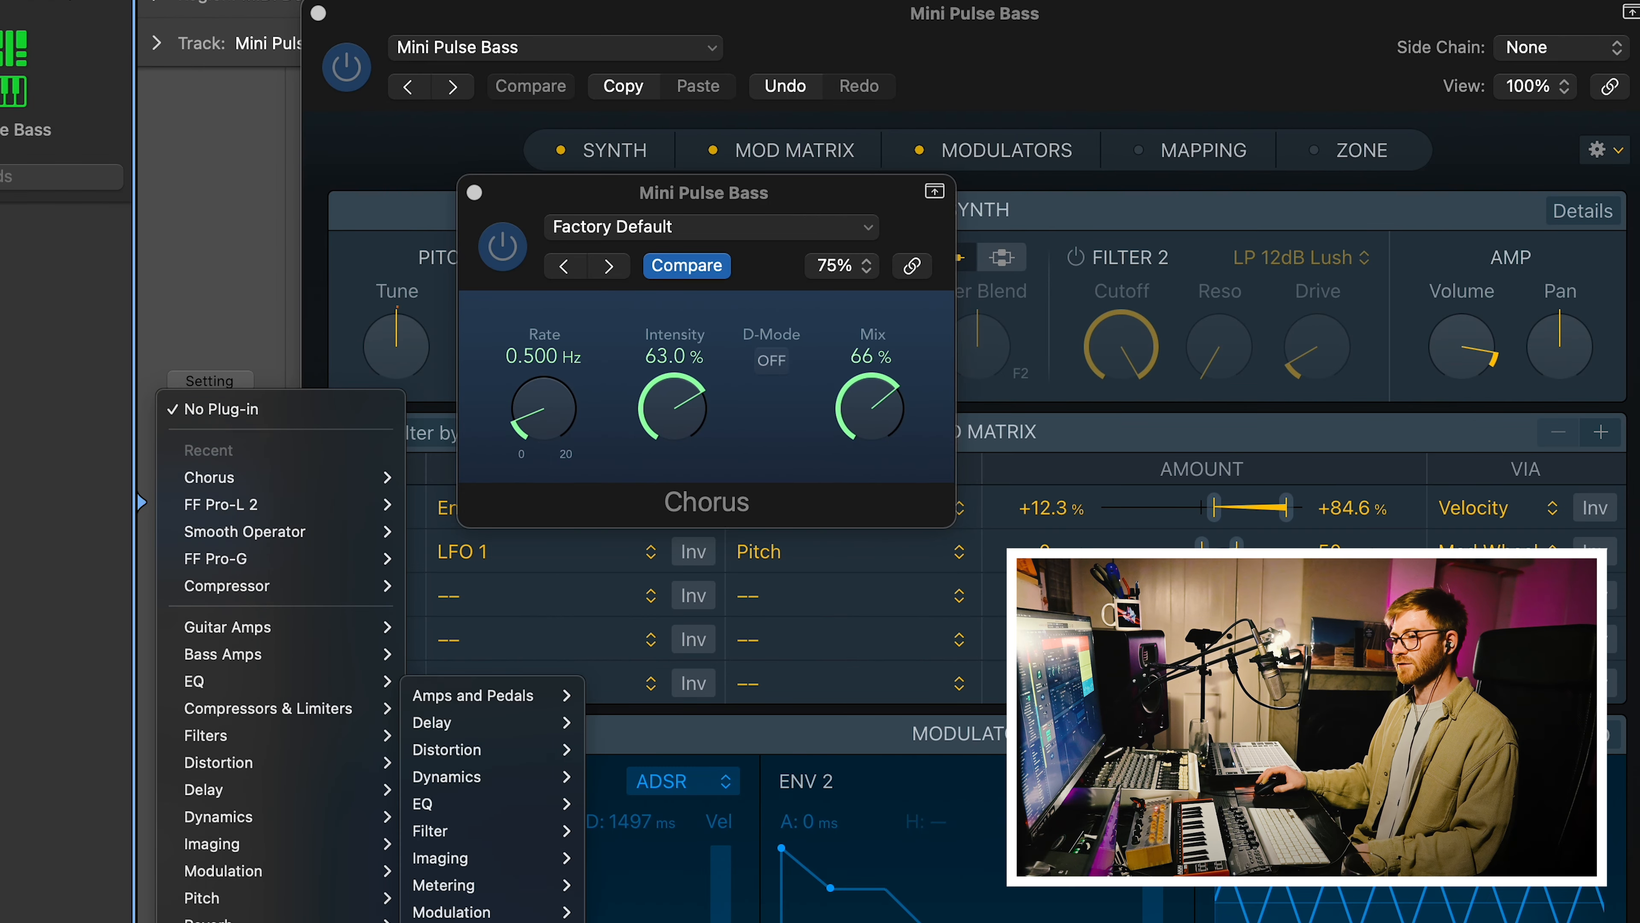
mouse_move(555, 831)
mouse_move(742, 832)
left_click(862, 832)
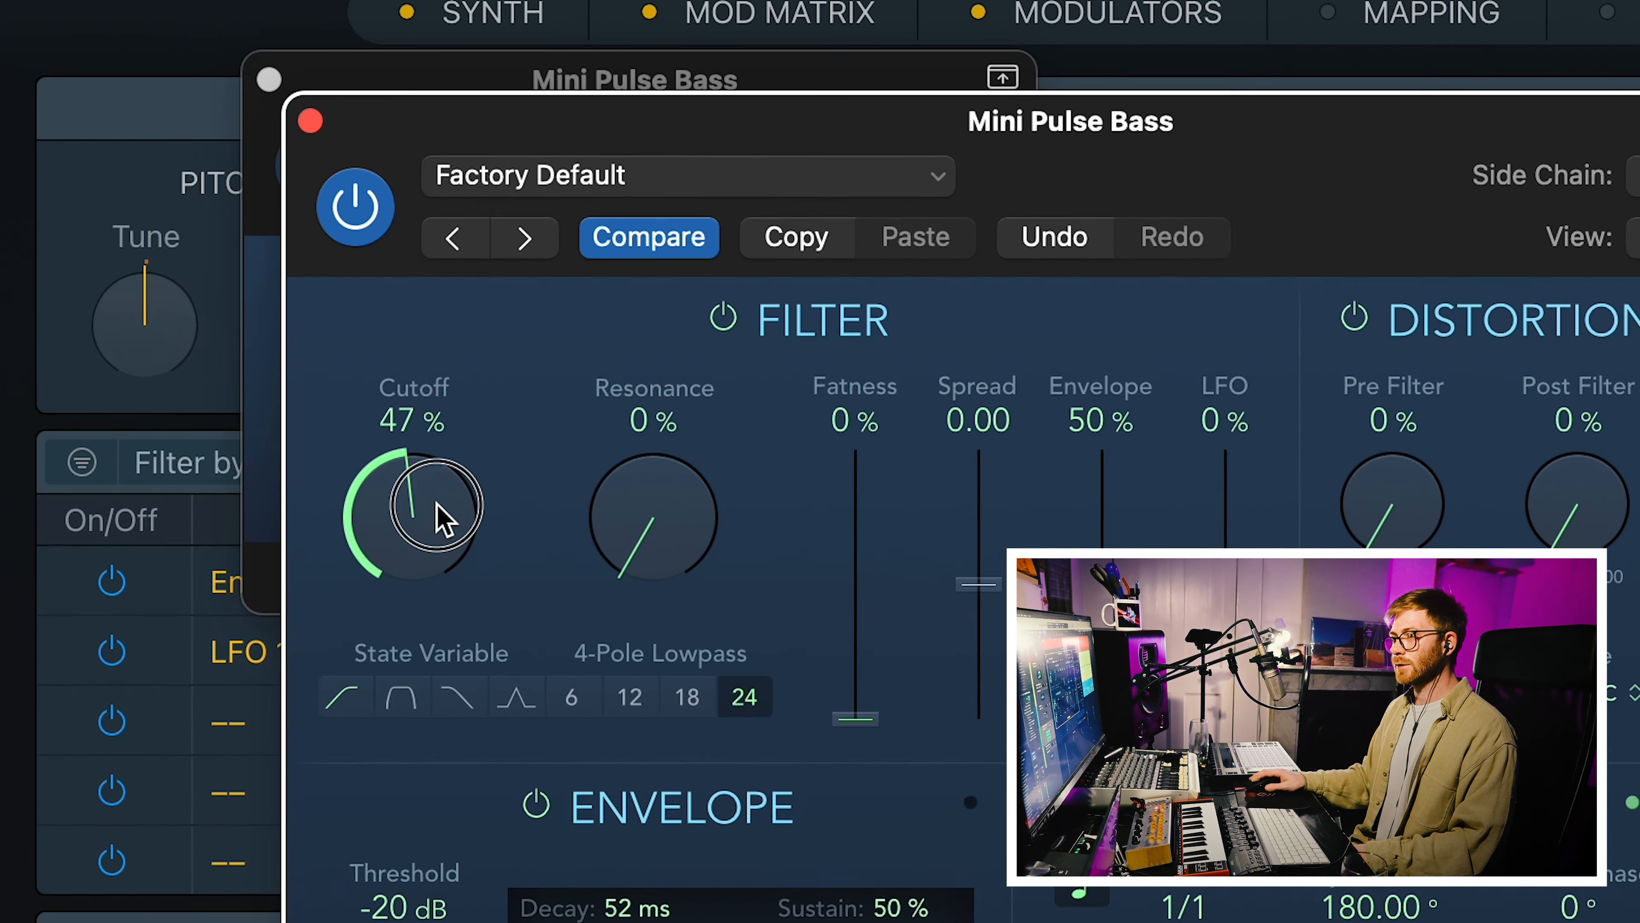
Set the AutoFilter's cutoff to 19 % and resonance to 33 %, and close its window.
left_click_drag(593, 455, 549, 531)
left_click_drag(284, 672, 267, 762)
left_click_drag(593, 575, 528, 367)
left_click_drag(348, 542, 352, 528)
left_click_drag(584, 536, 580, 530)
left_click_drag(822, 505, 810, 490)
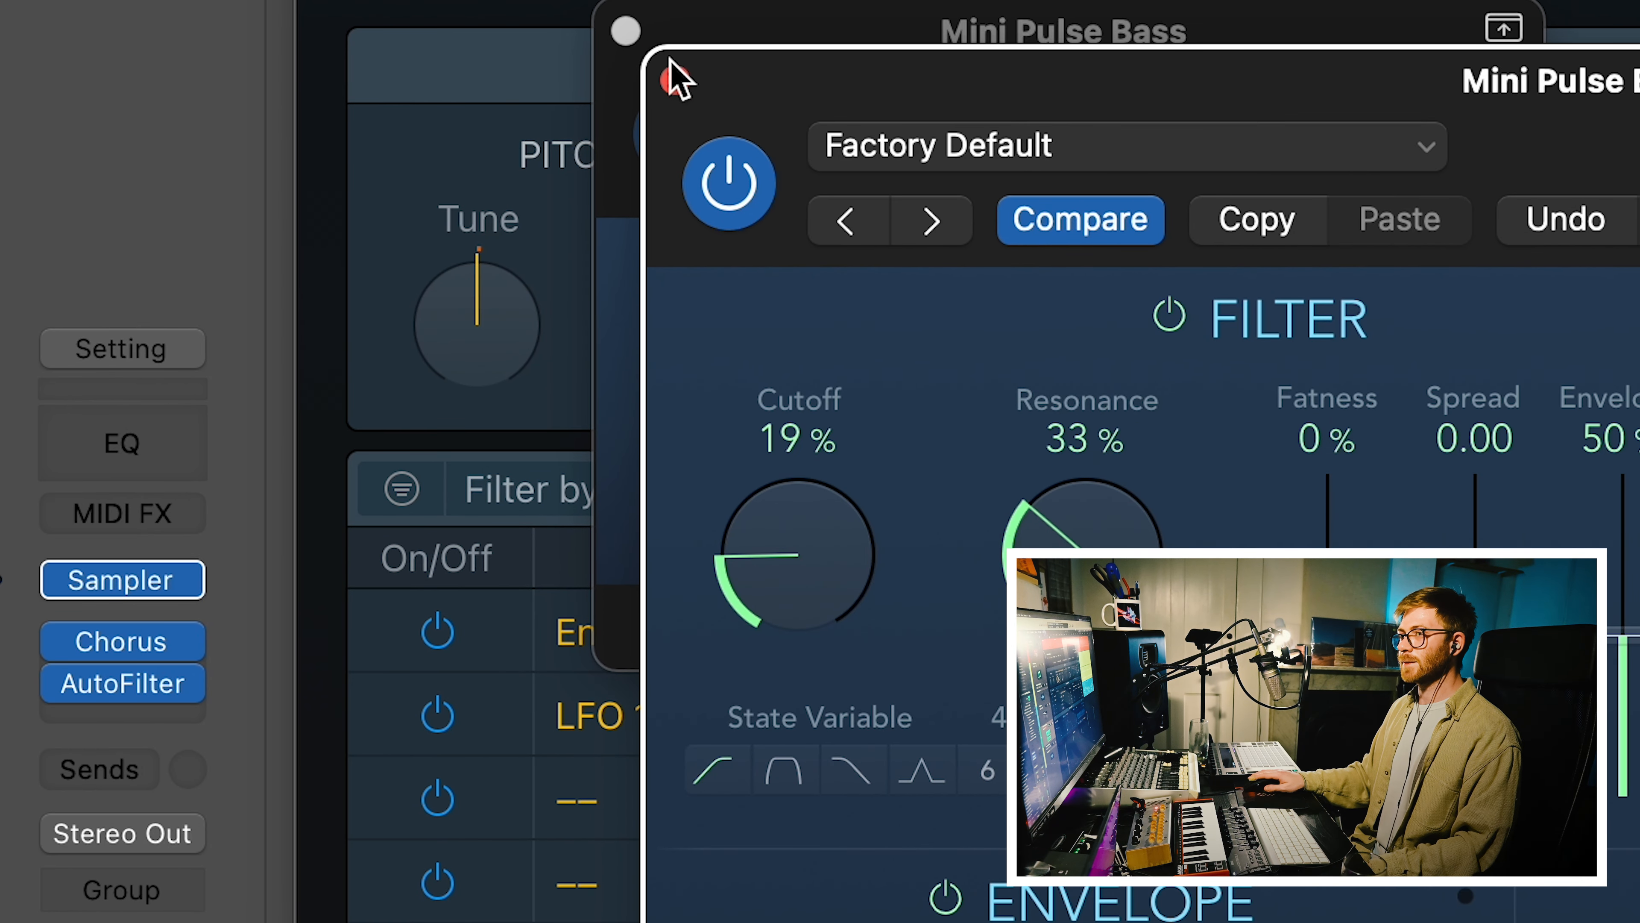
left_click(674, 75)
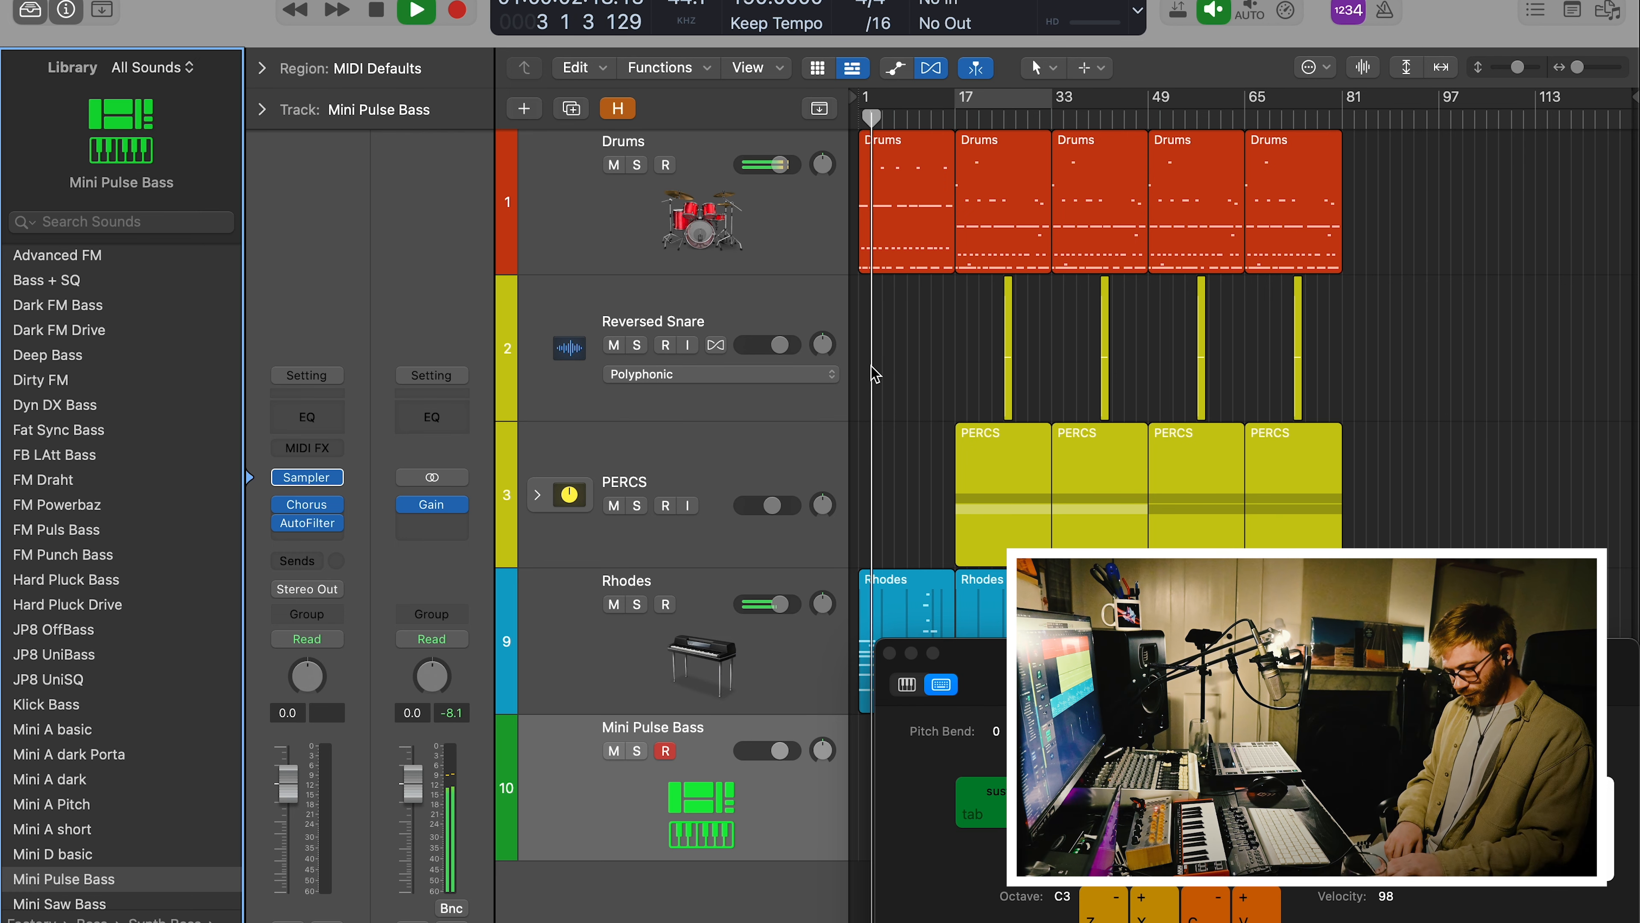
Lower the Musical Typing keyboard's octave to C1 for playing the bass, and close the keyboard window.
key("z")
key("z")
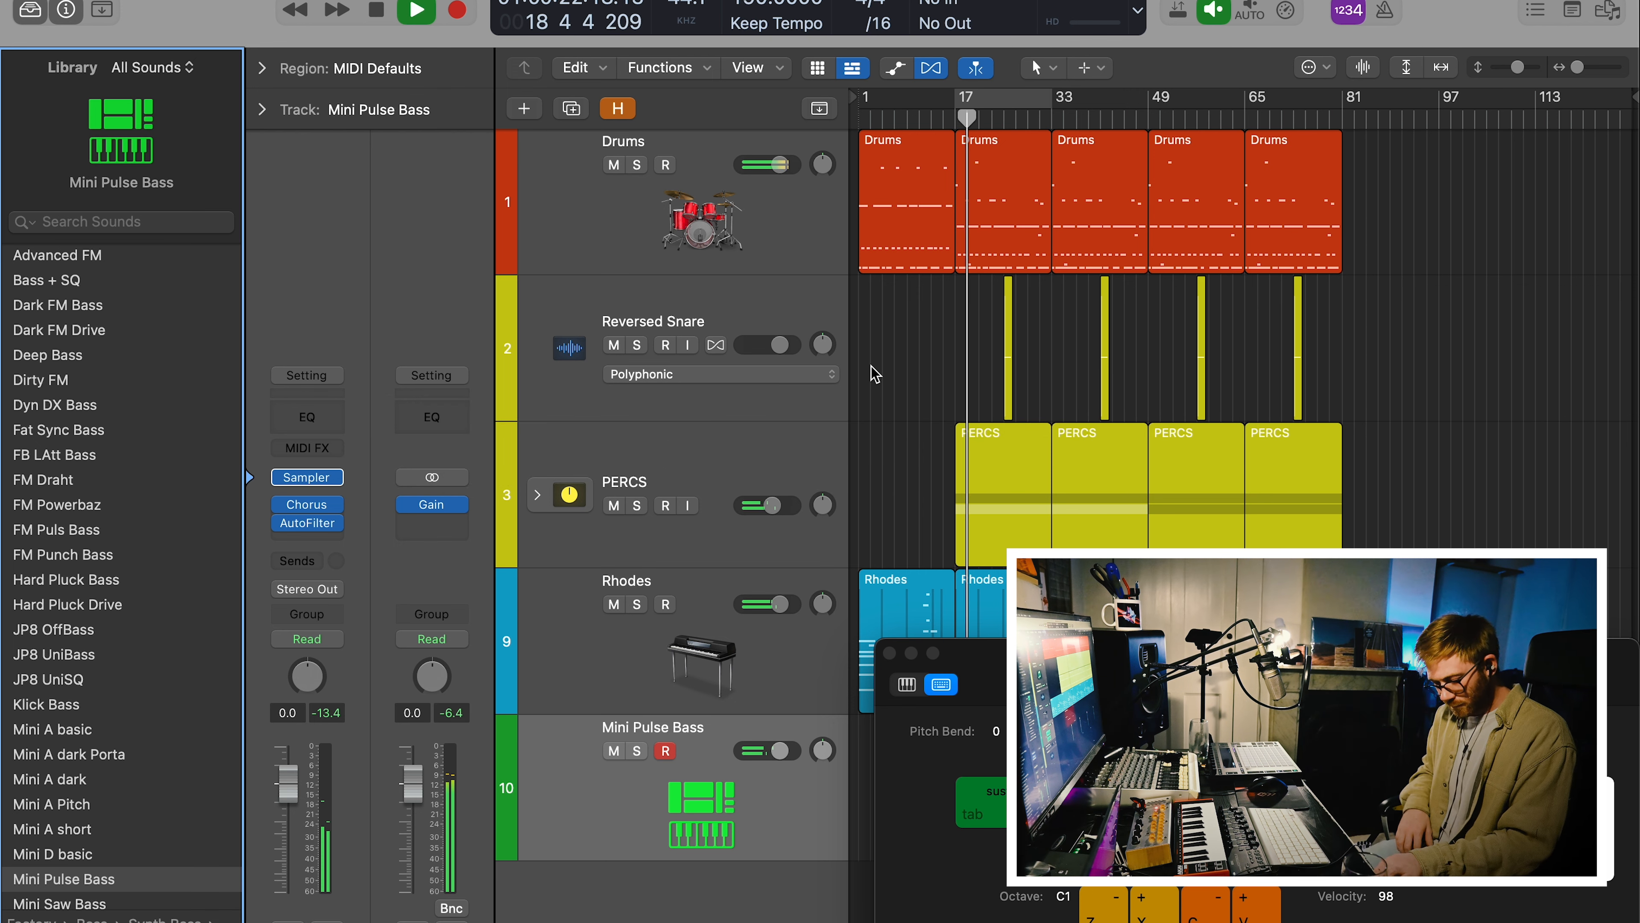
left_click(889, 652)
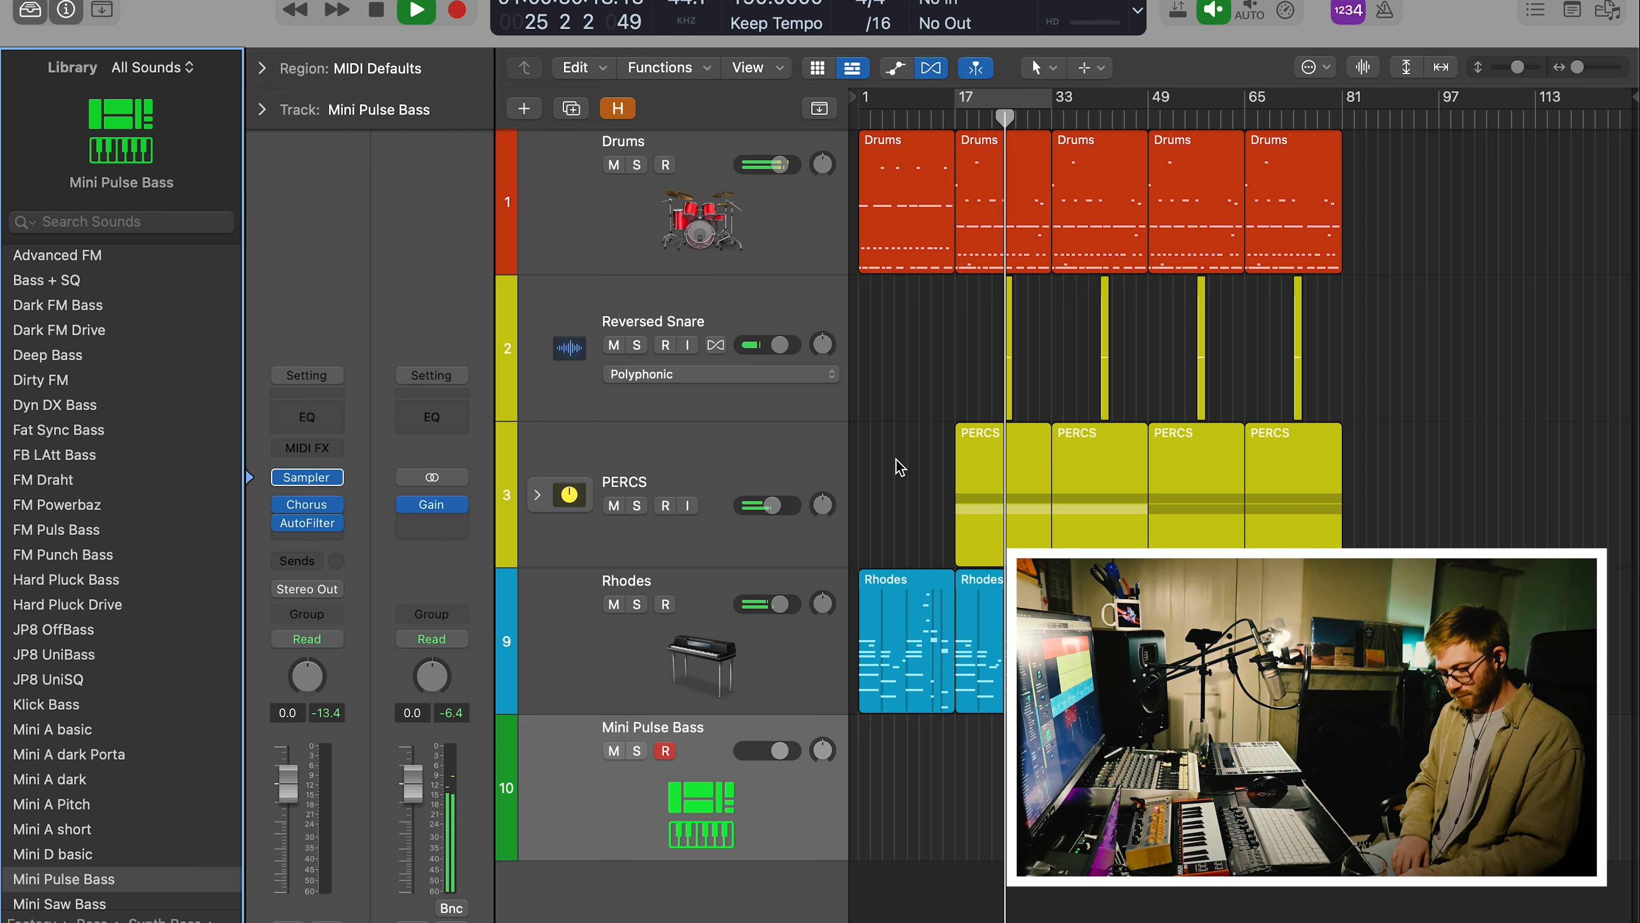
Open the Sampler, Chorus and AutoFilter windows of the Mini Pulse Bass track and arrange them to review the settings.
left_click(311, 478)
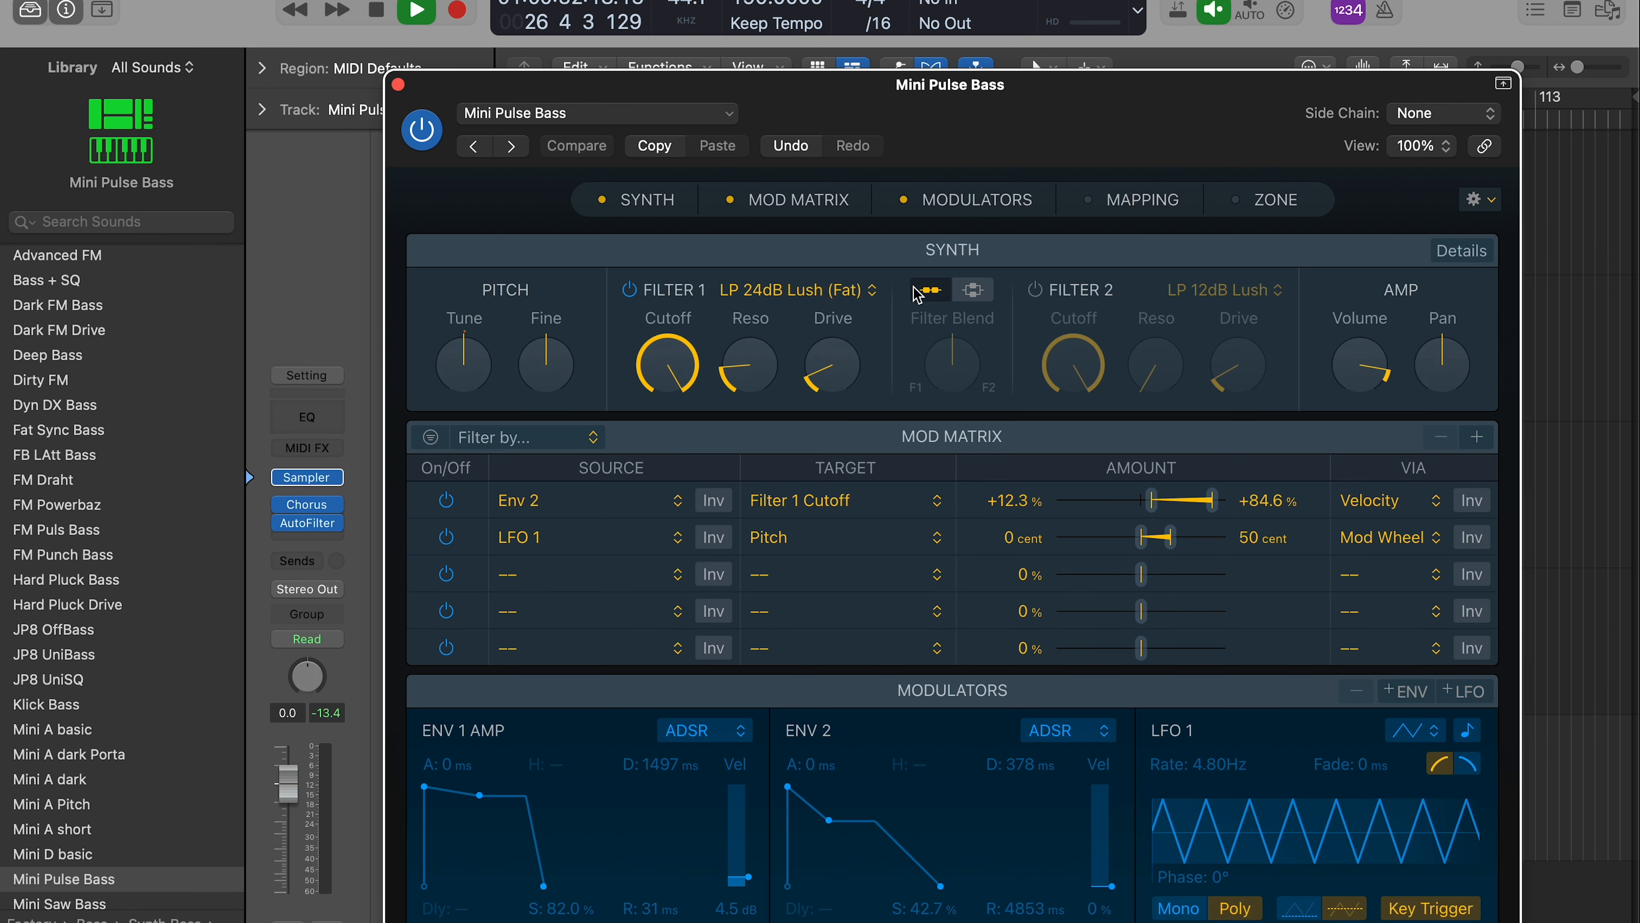
left_click_drag(829, 101, 911, 0)
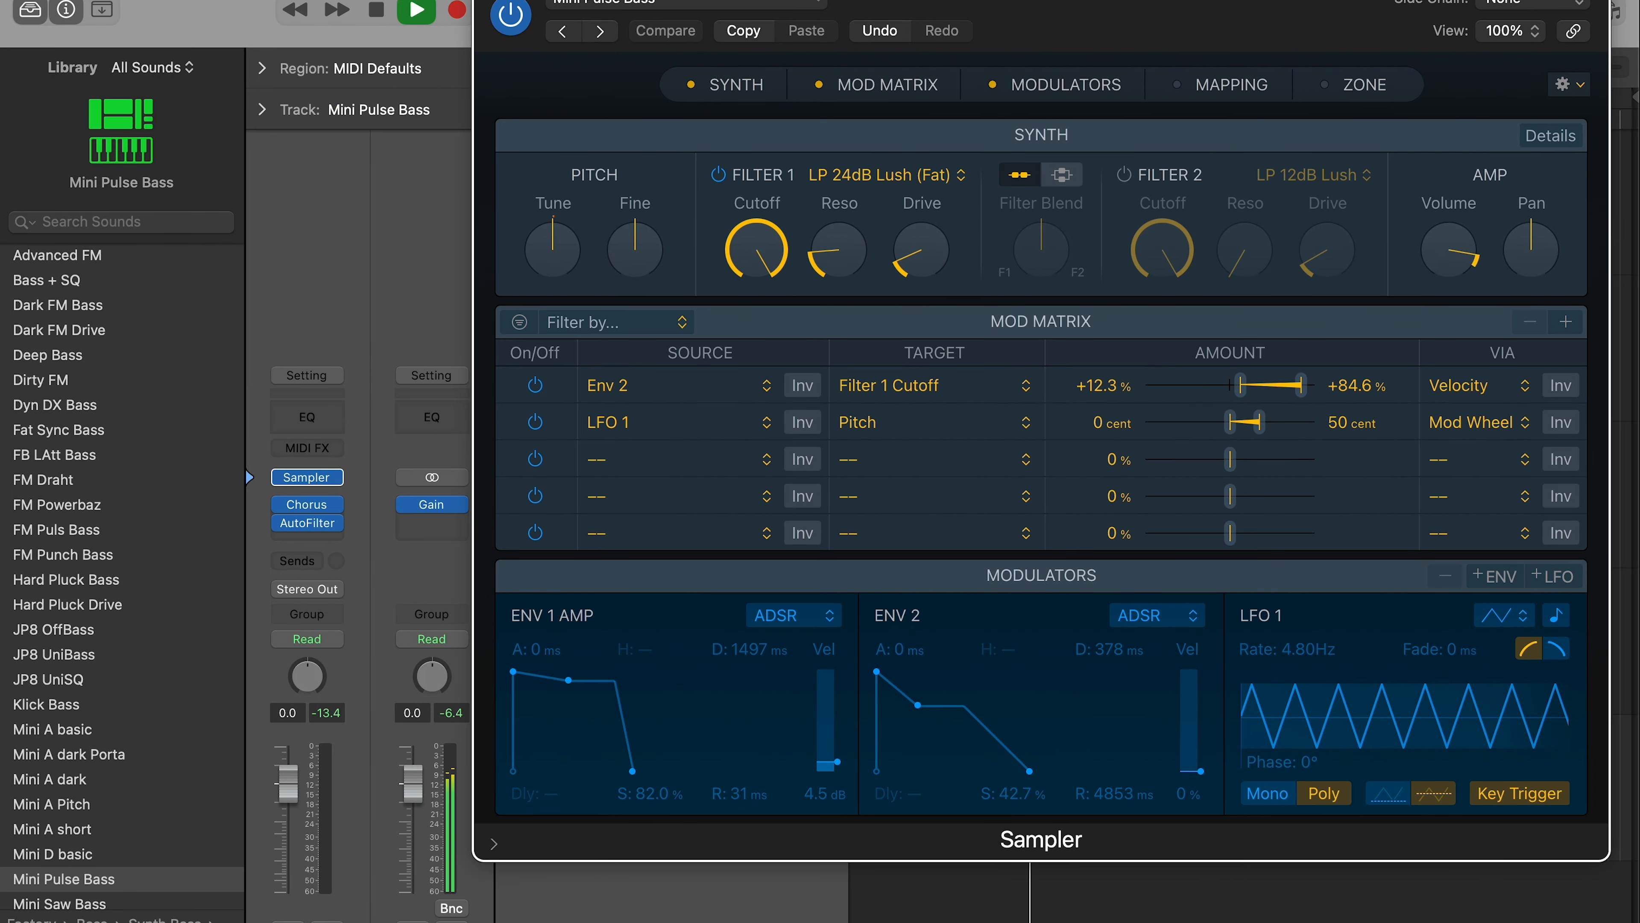
left_click(312, 508)
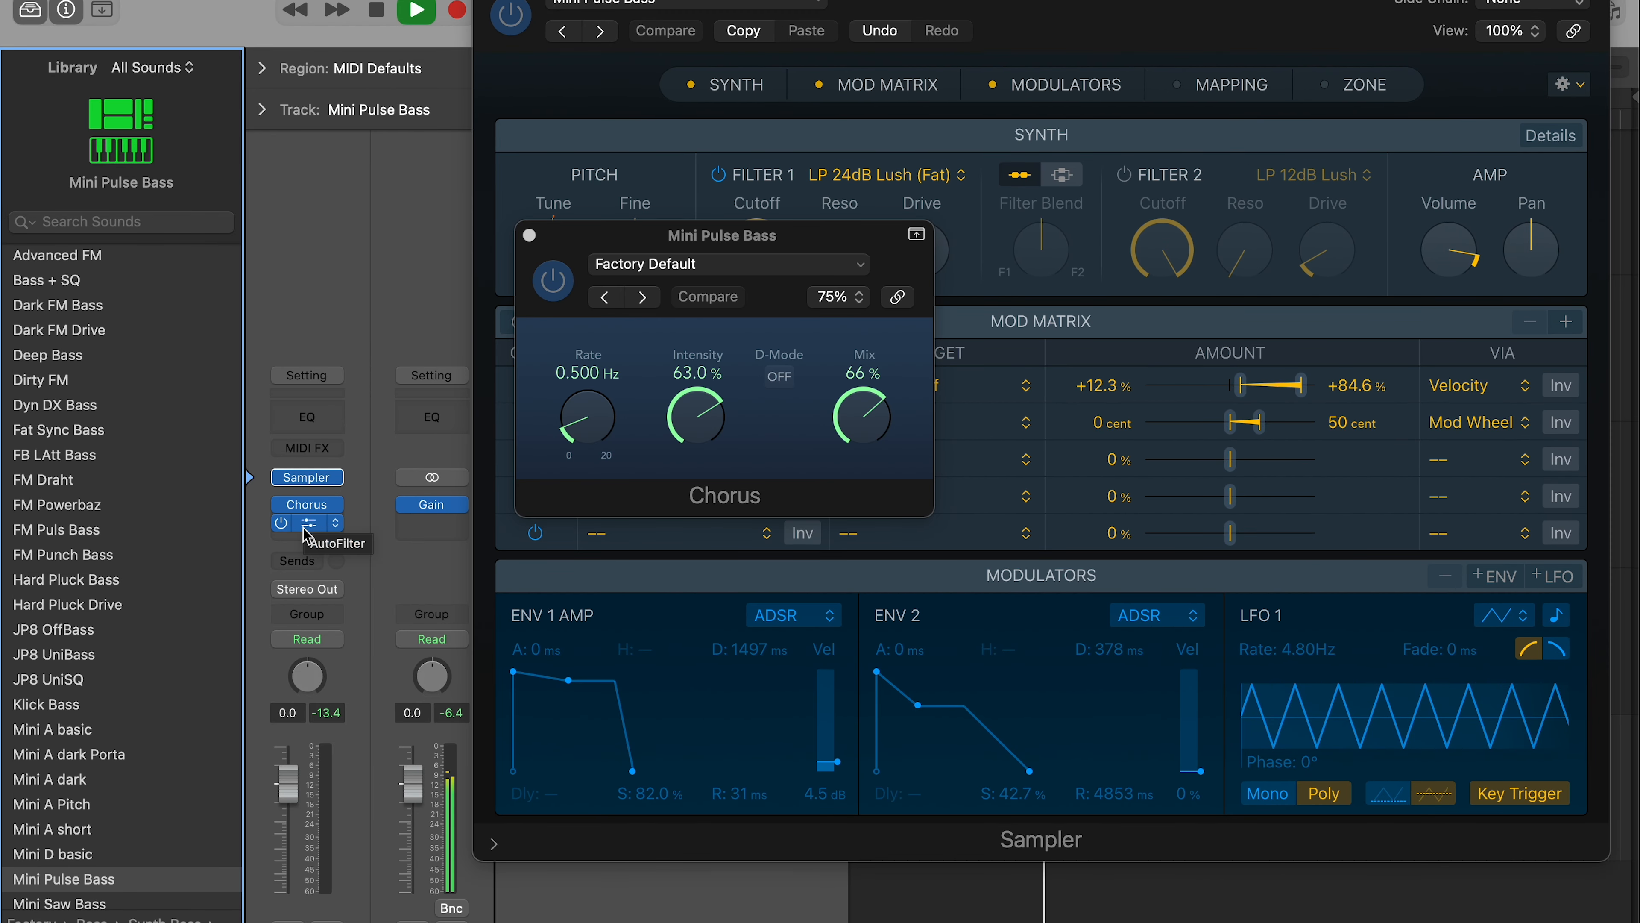
left_click(331, 521)
left_click_drag(1027, 262, 1223, 241)
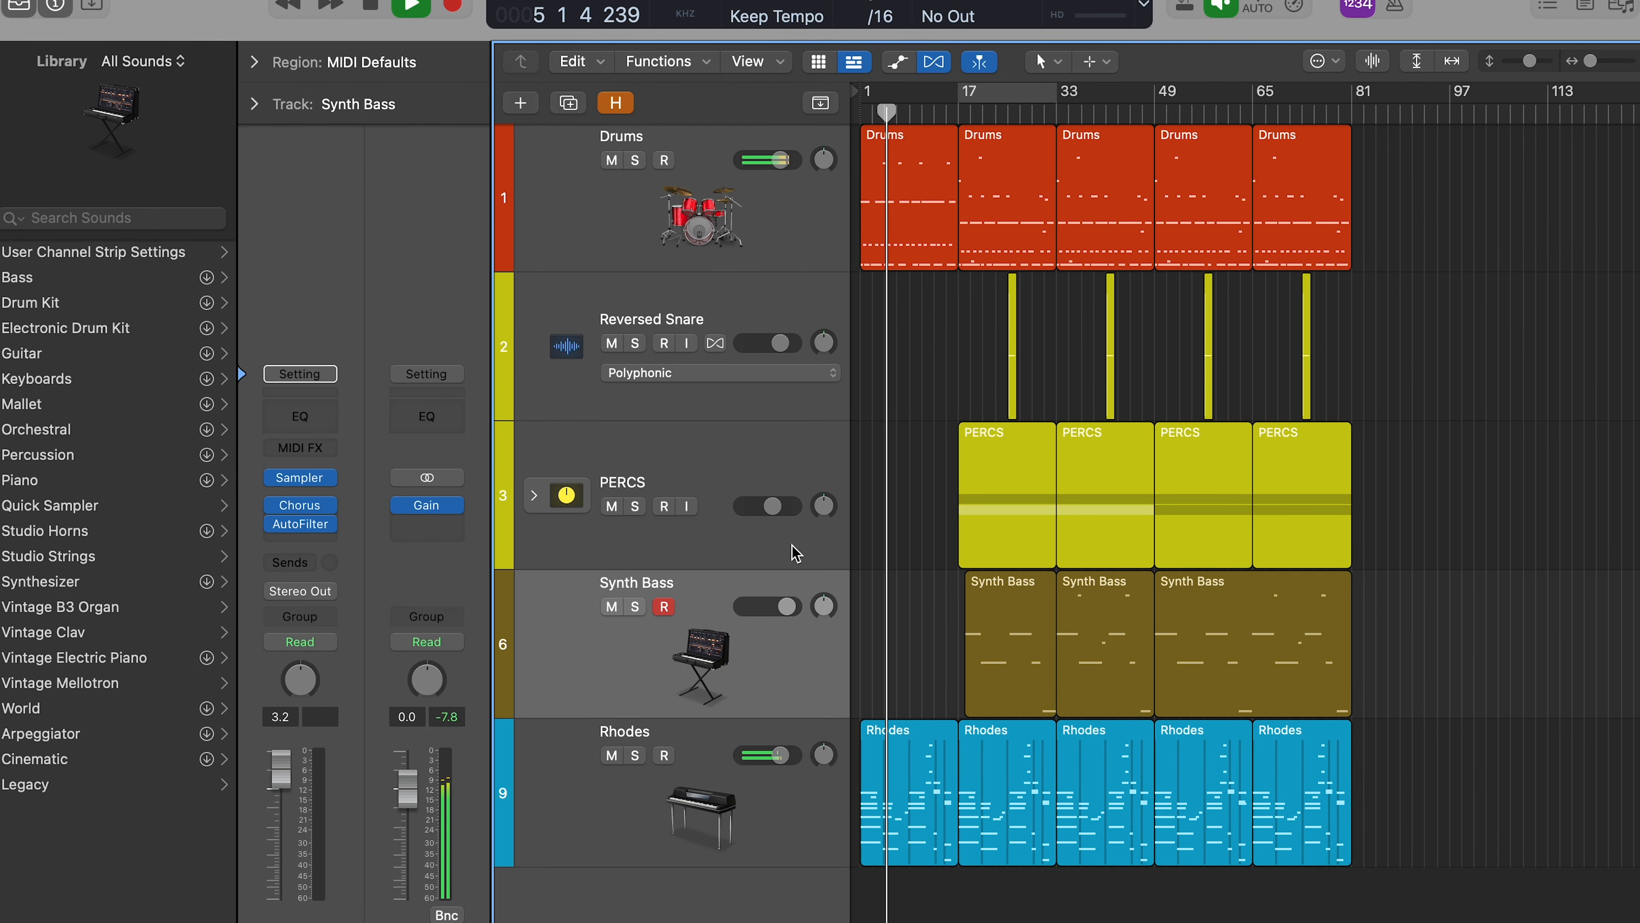
Expand the PERCS track stack and examine the arrangement of the Pad Percs, Texture Glitches, Synth Bass and Rhodes regions.
left_click(531, 497)
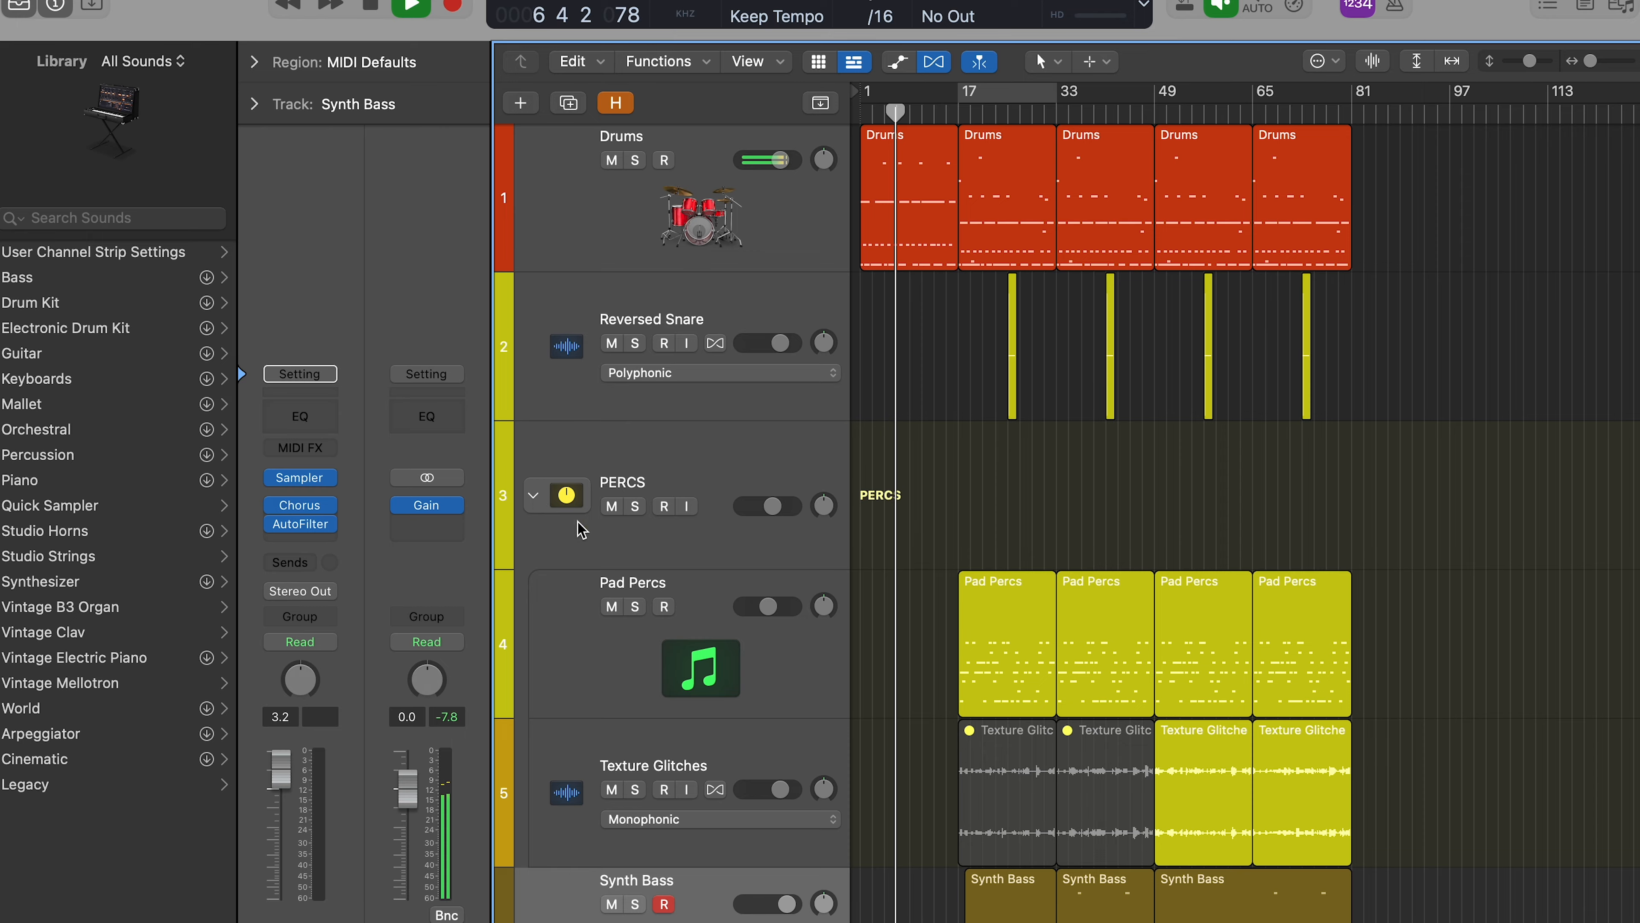
scroll(636, 580, "down", 2)
scroll(636, 580, "down", 3)
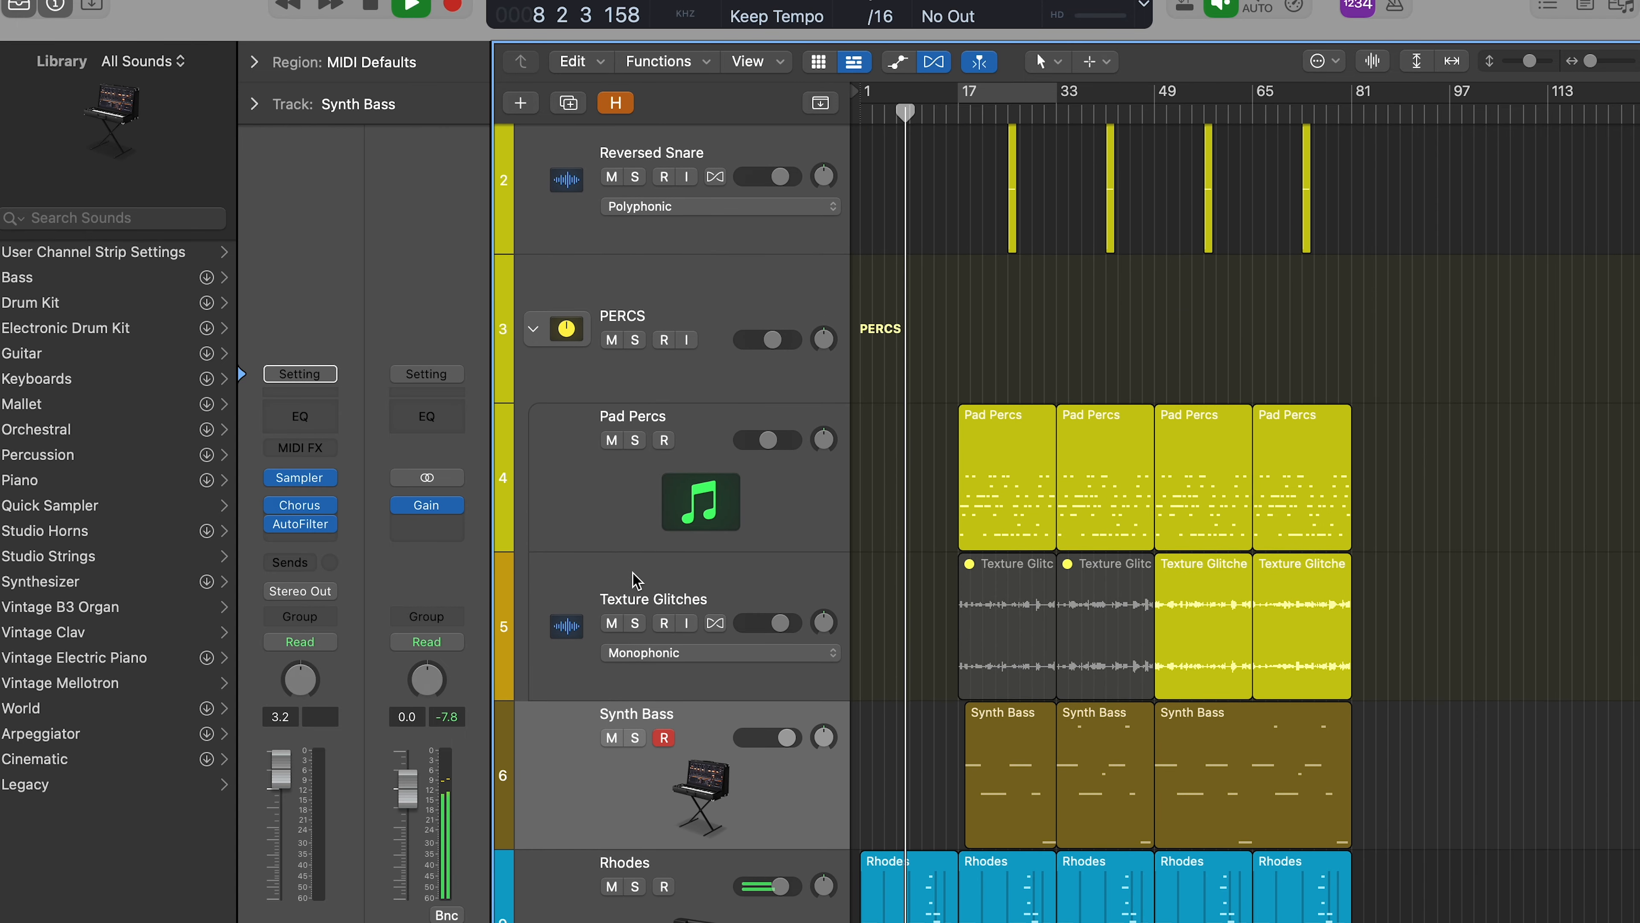
scroll(636, 580, "down", 2)
scroll(636, 580, "up", 4)
scroll(636, 580, "down", 2)
scroll(636, 580, "down", 2)
scroll(1041, 572, "up", 3)
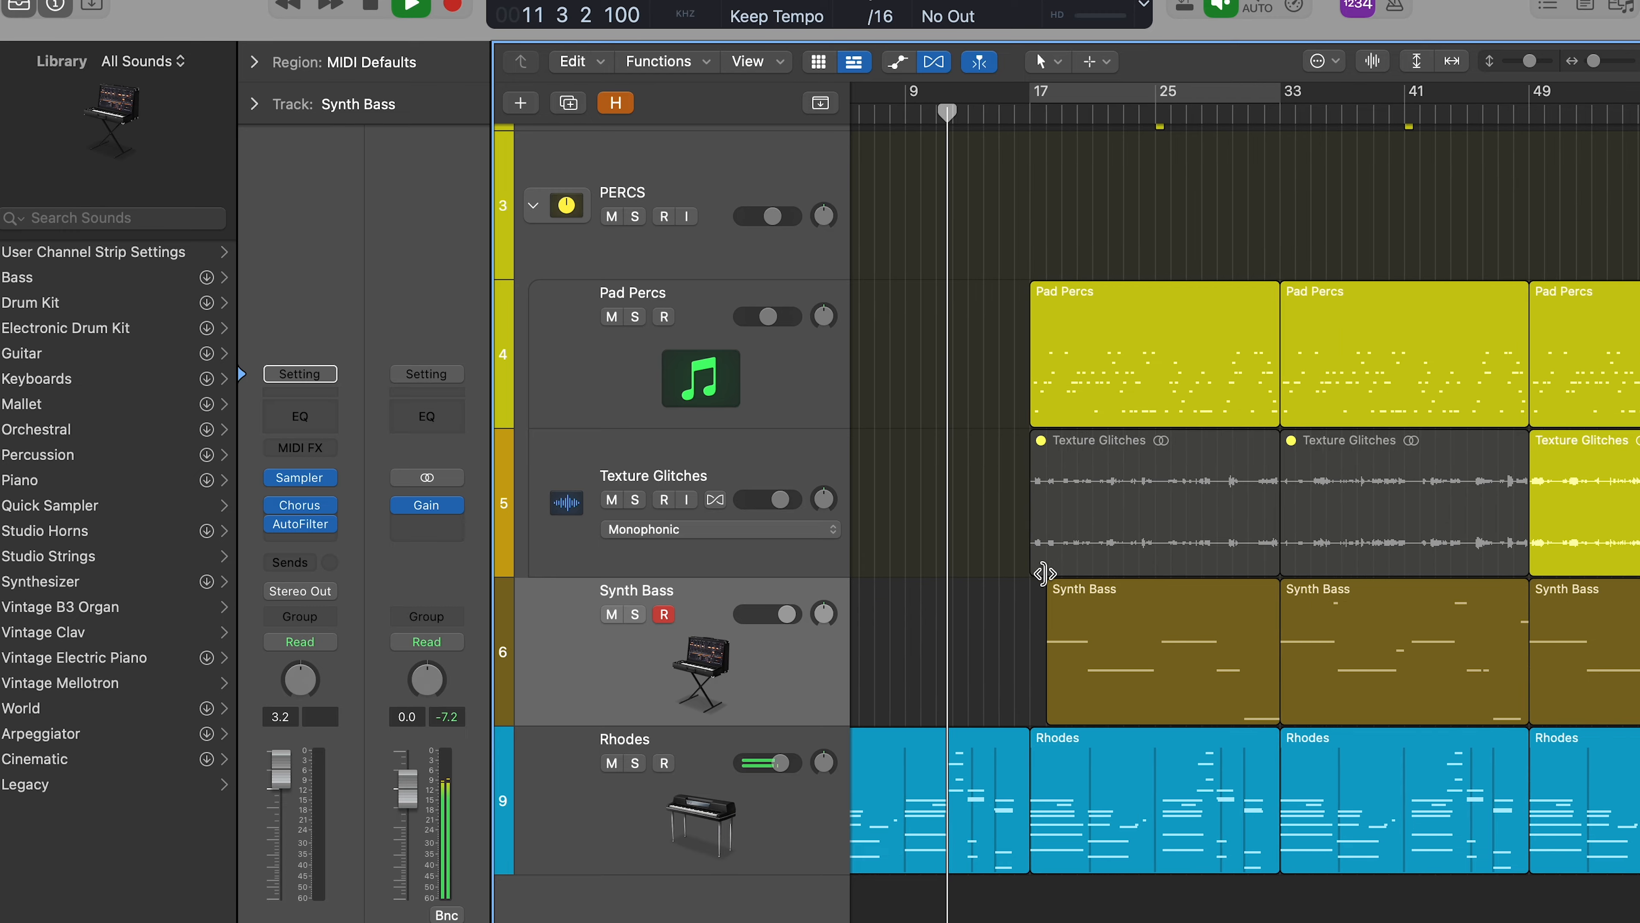
scroll(1044, 574, "down", 5)
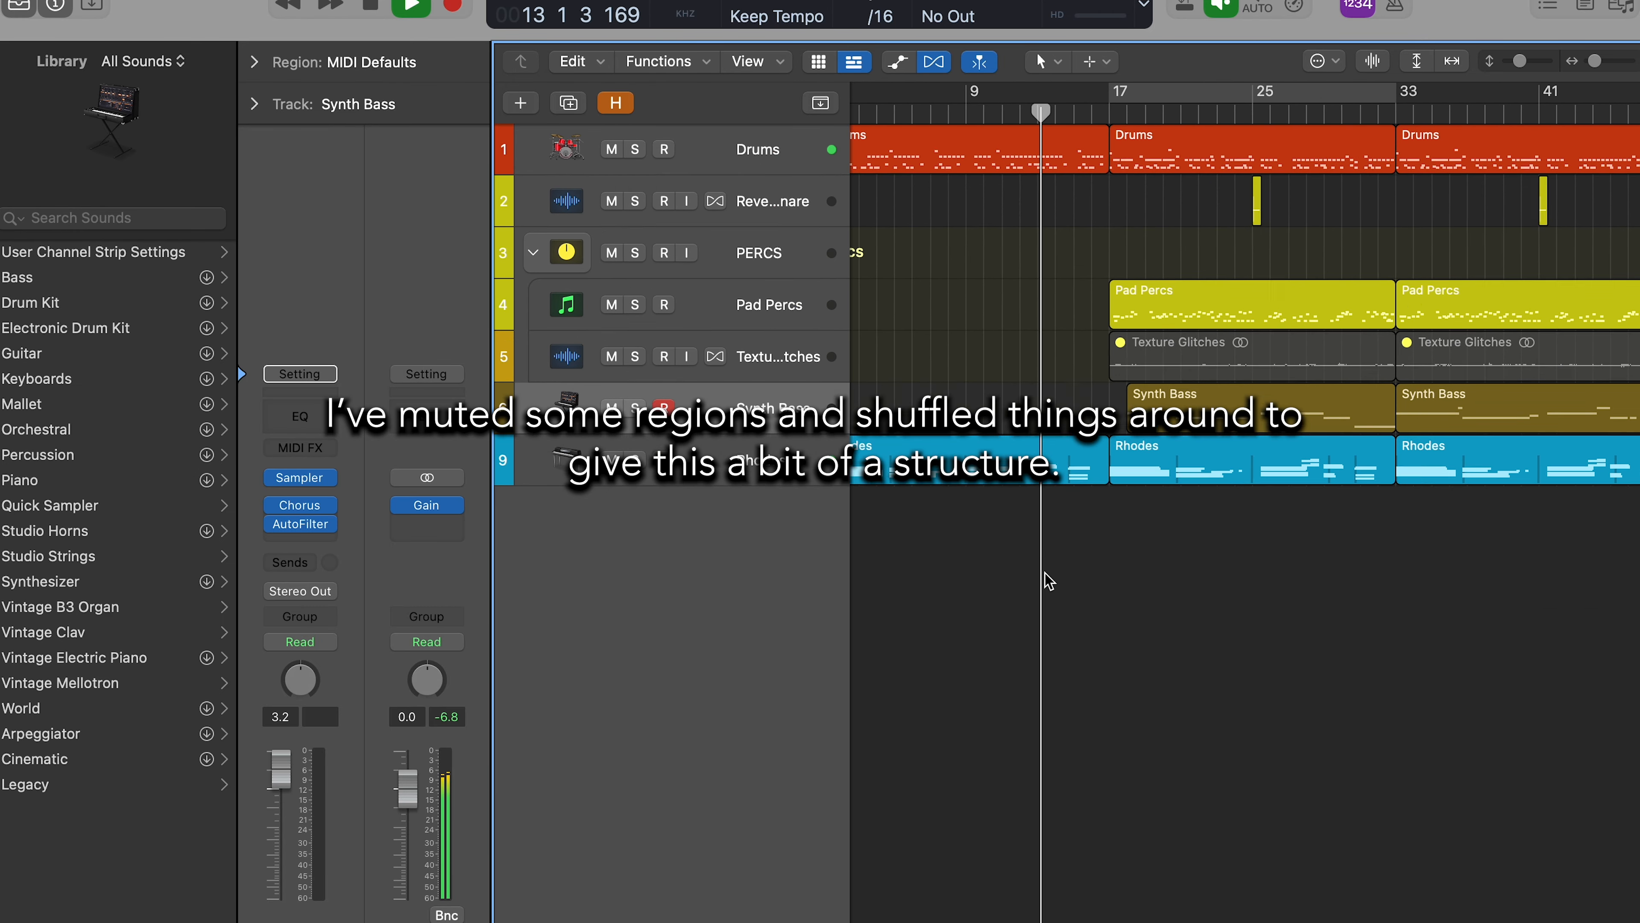
Create a new software instrument track with LABS as its instrument.
scroll(1045, 574, "left", 2)
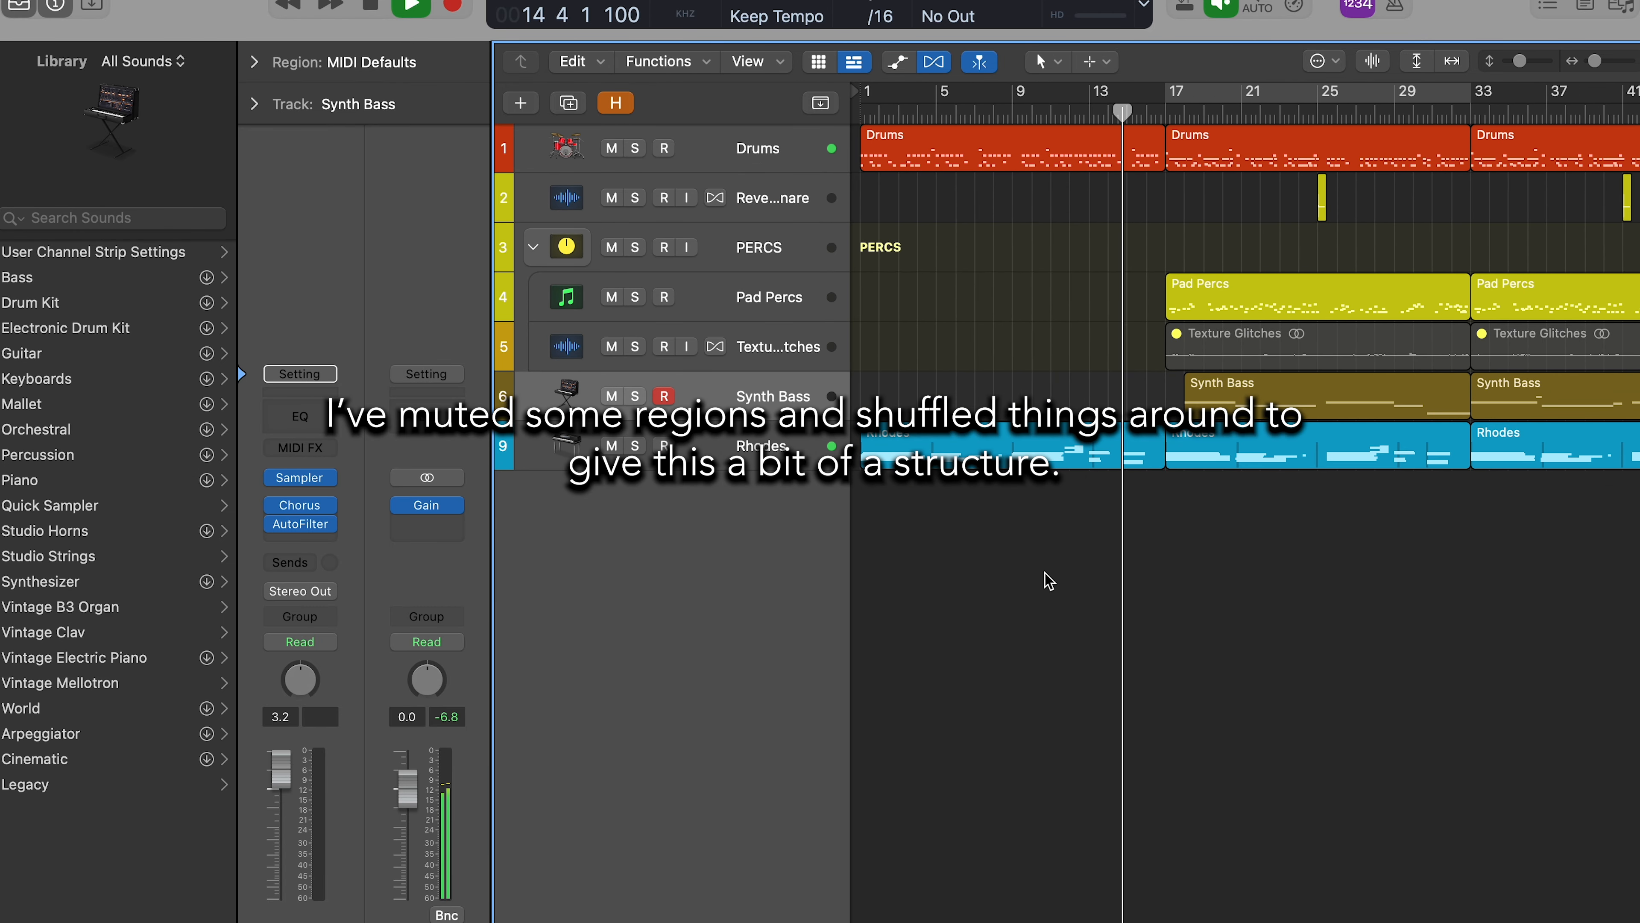
scroll(1050, 580, "up", 6)
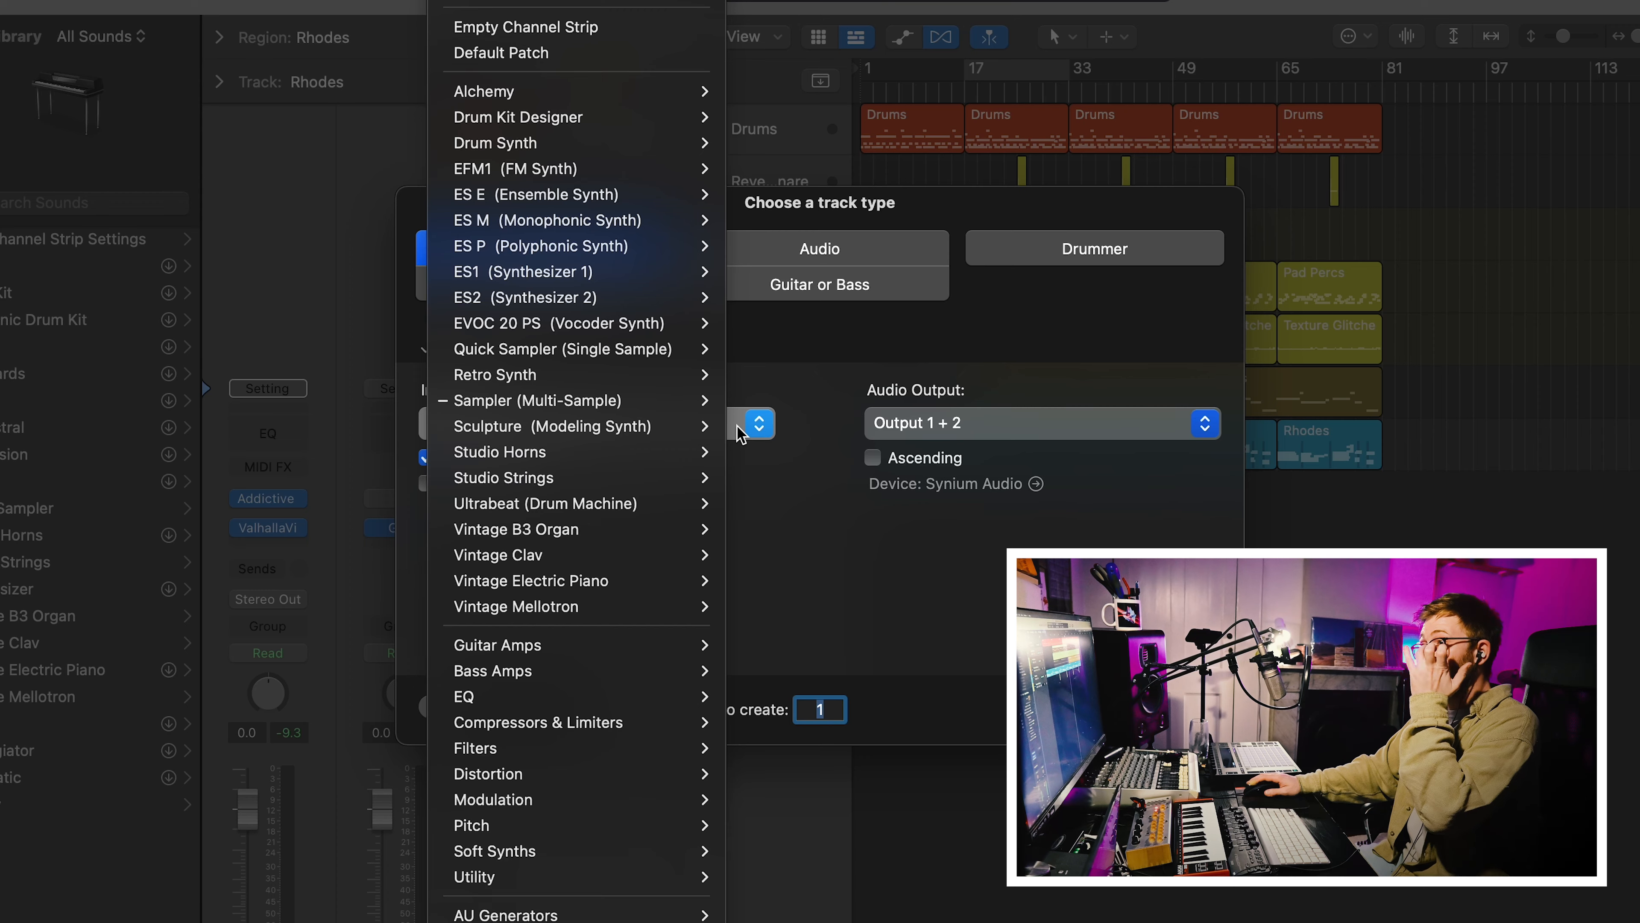
mouse_move(581, 917)
mouse_move(791, 914)
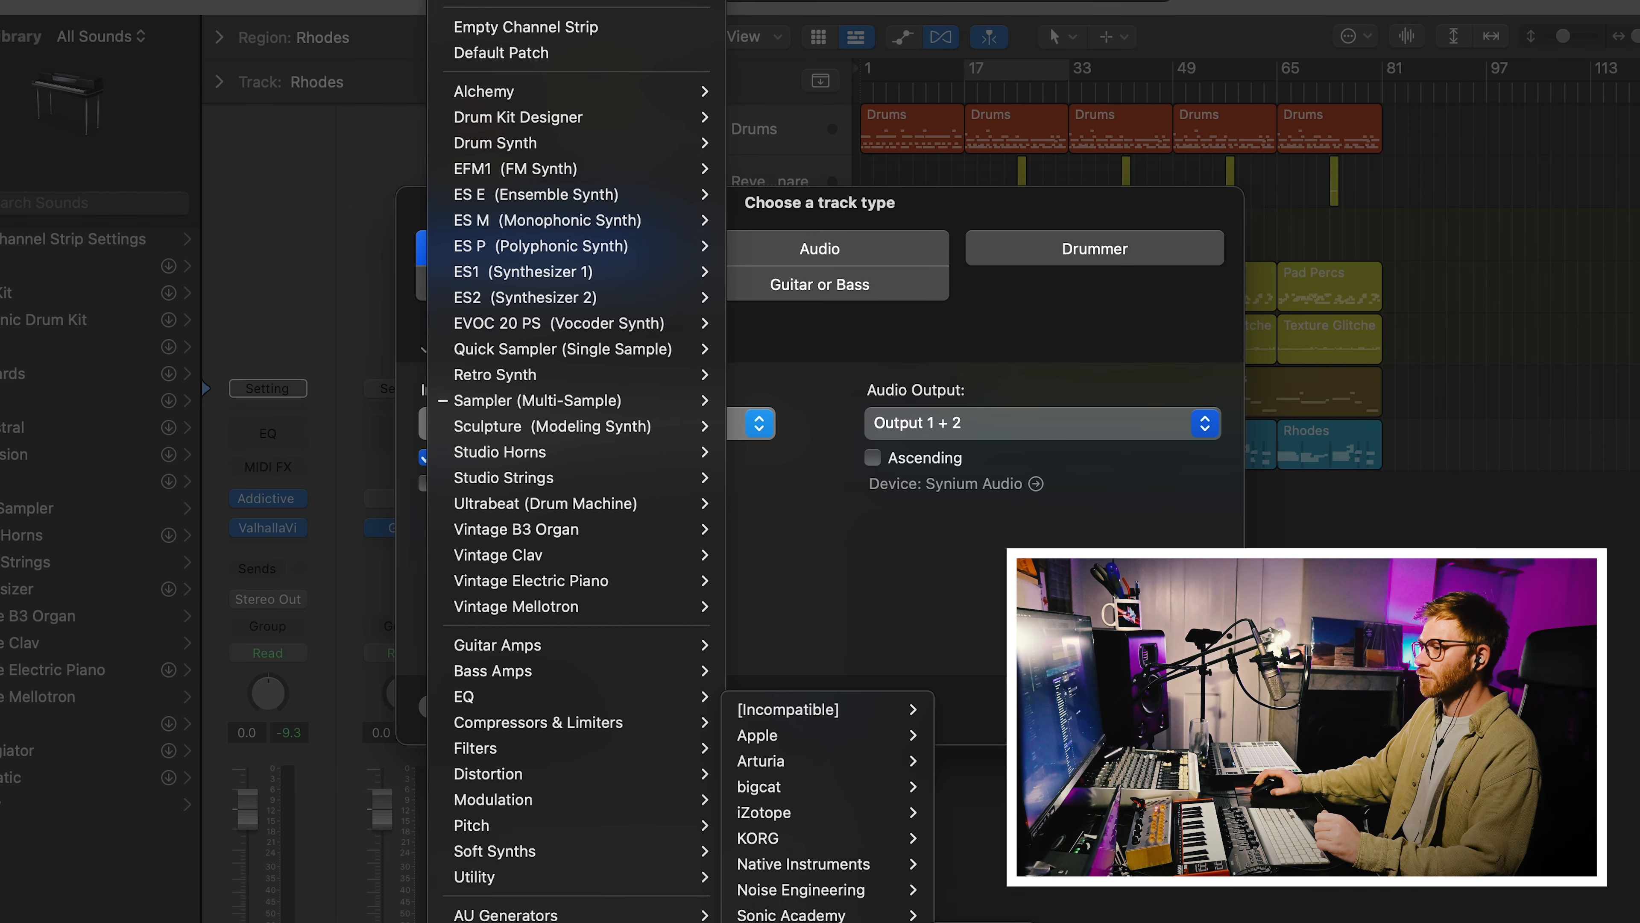
left_click(994, 921)
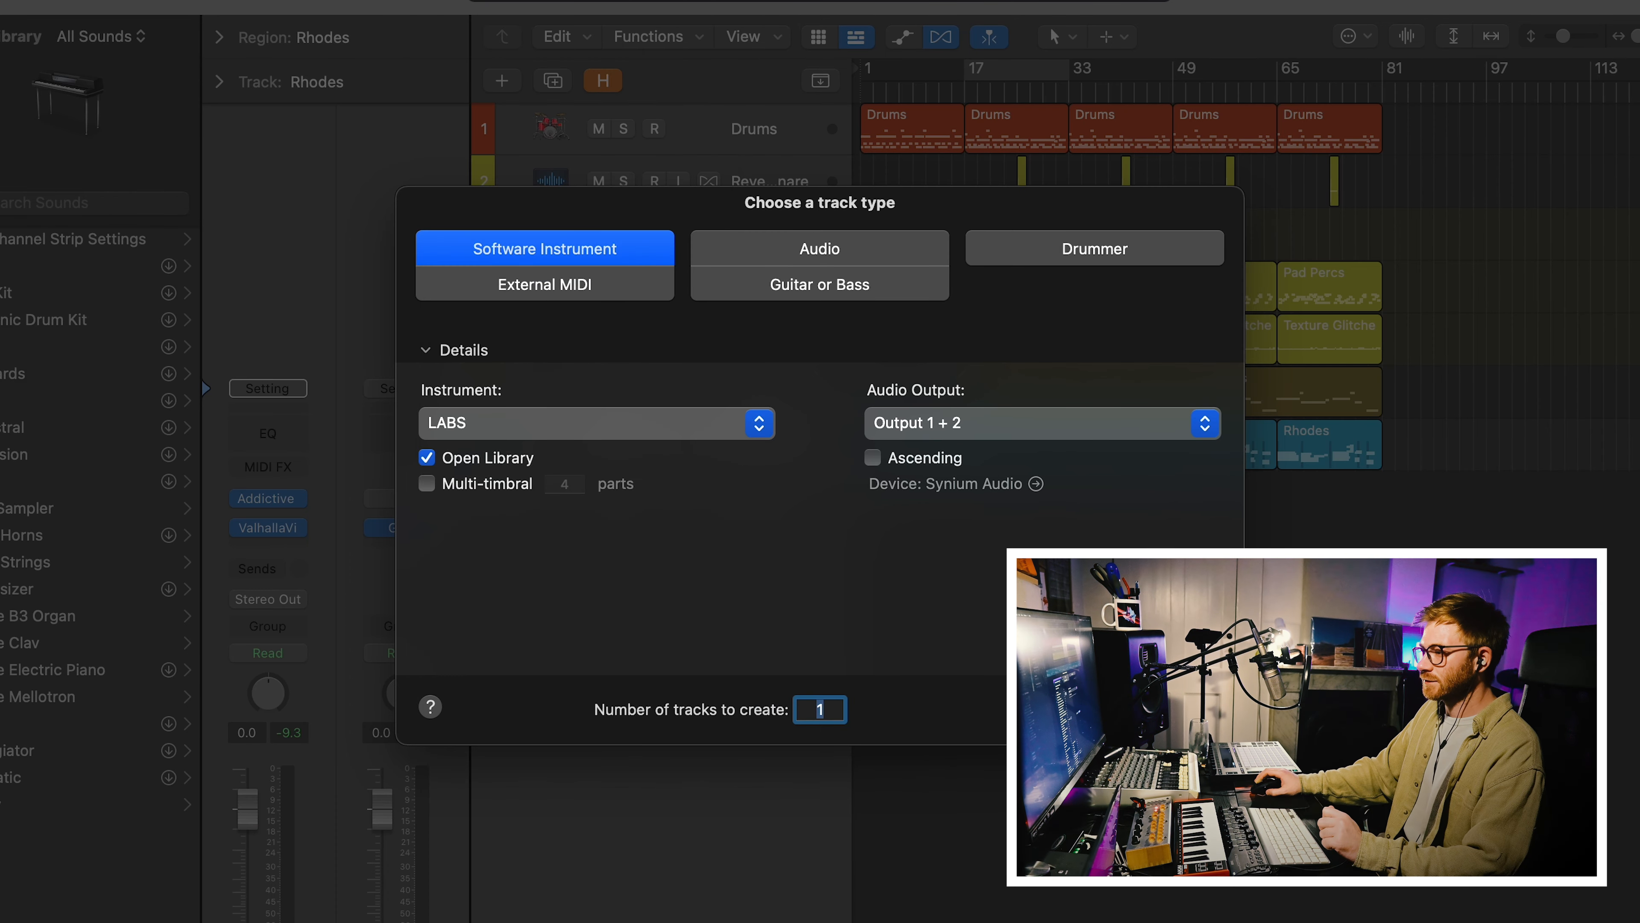
key("Return")
Open the LABS window of the new track and move it clear of the channel strip.
left_click(272, 505)
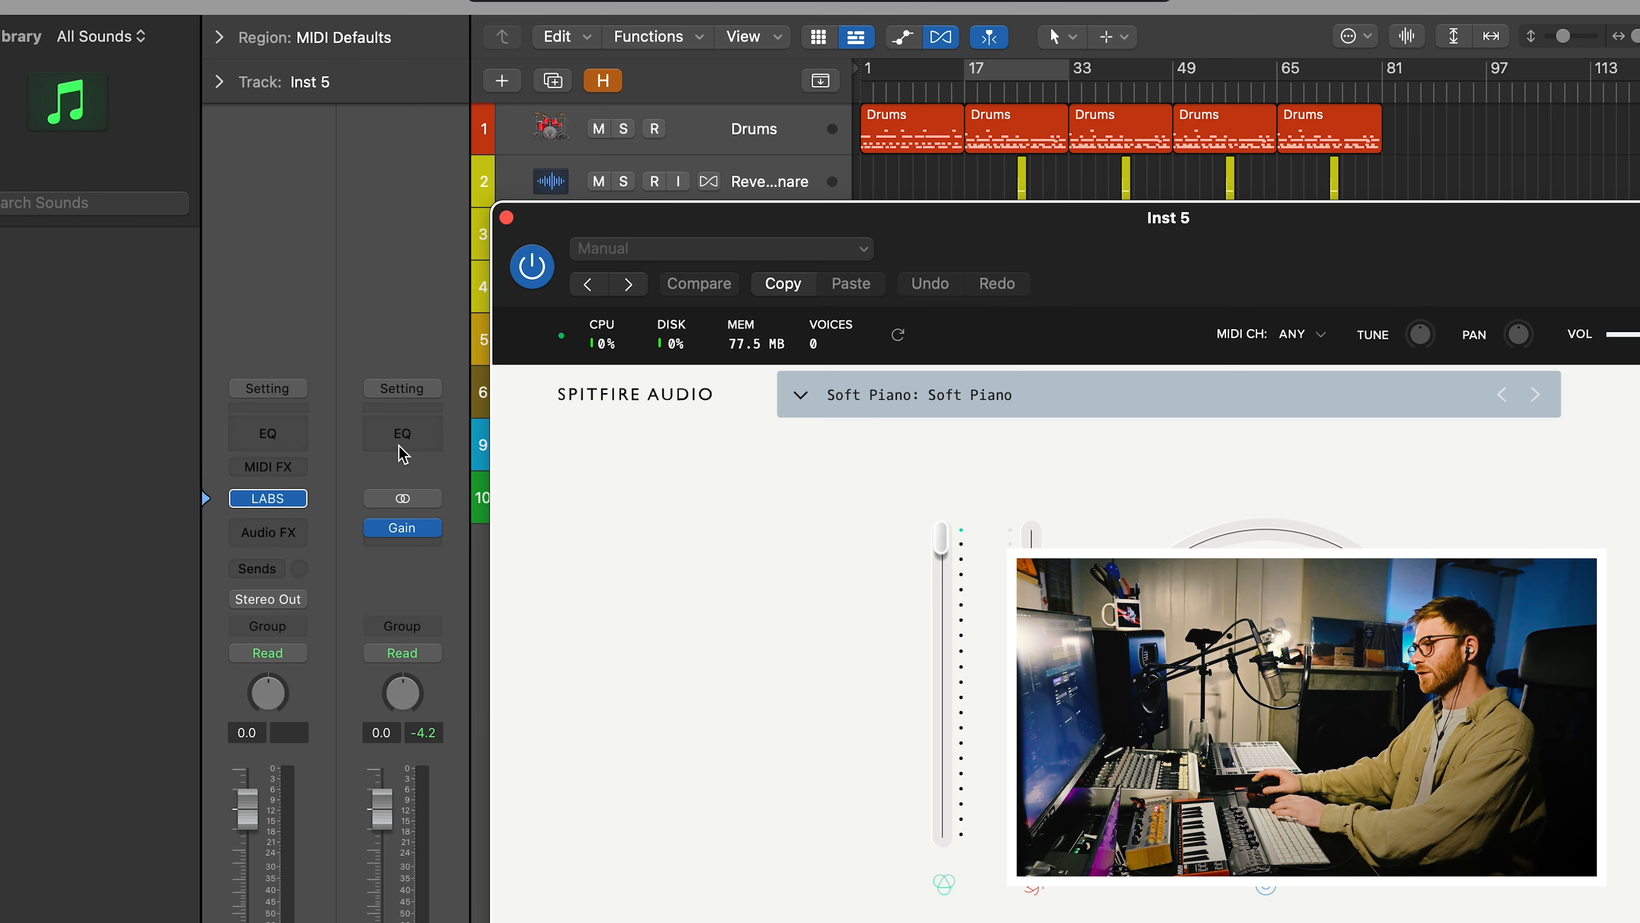
left_click_drag(1022, 307, 904, 103)
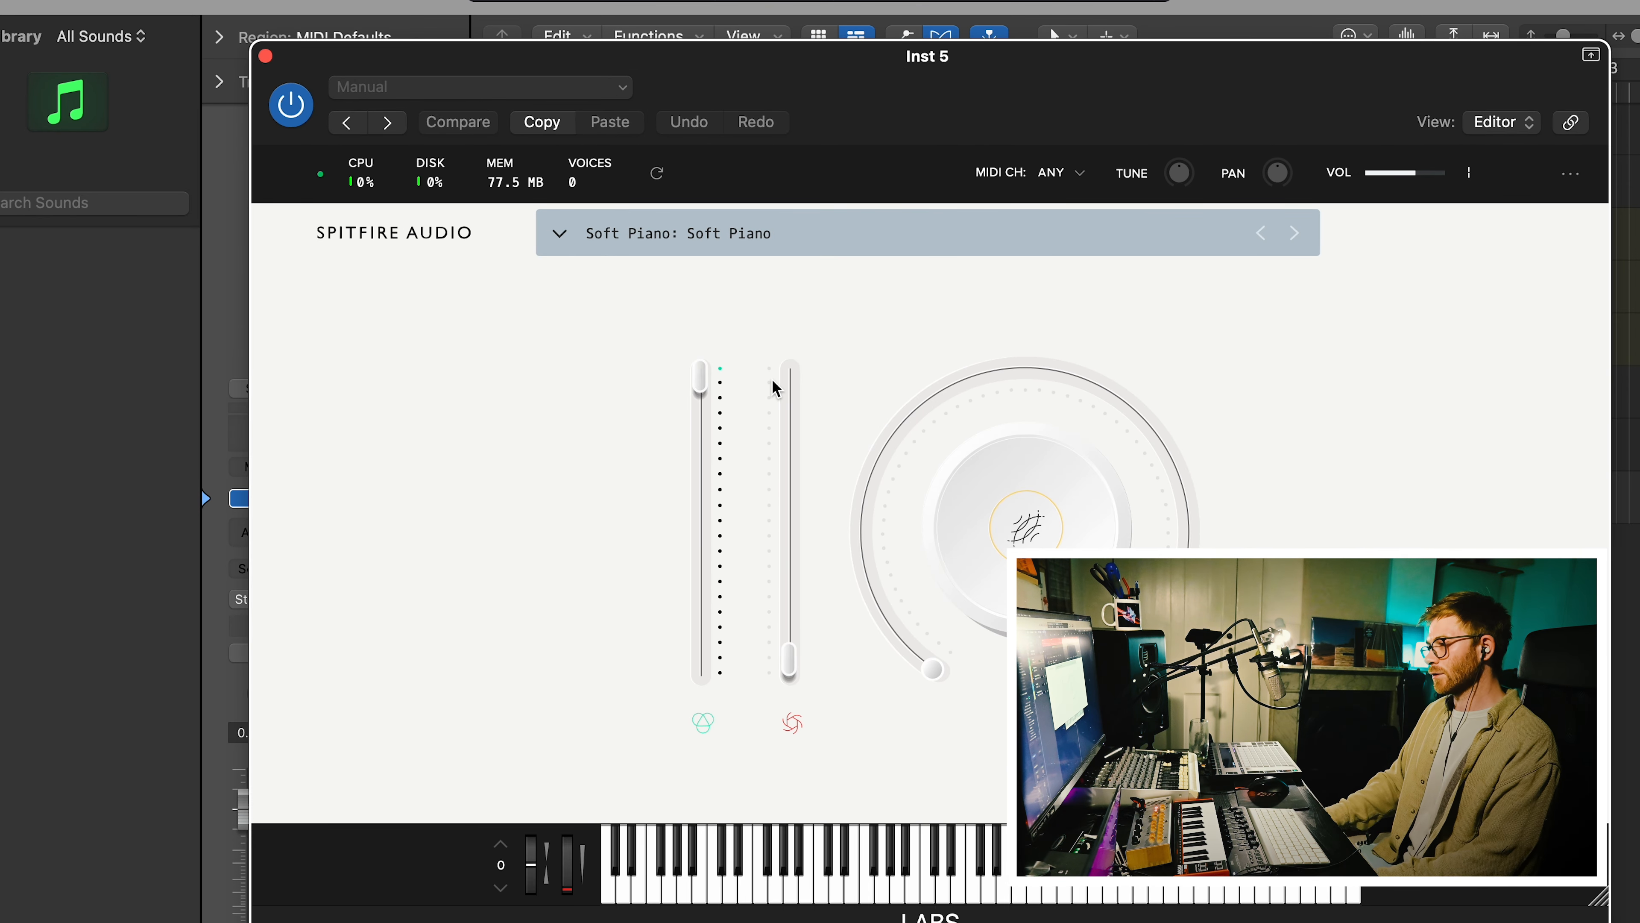
left_click_drag(883, 92, 858, 82)
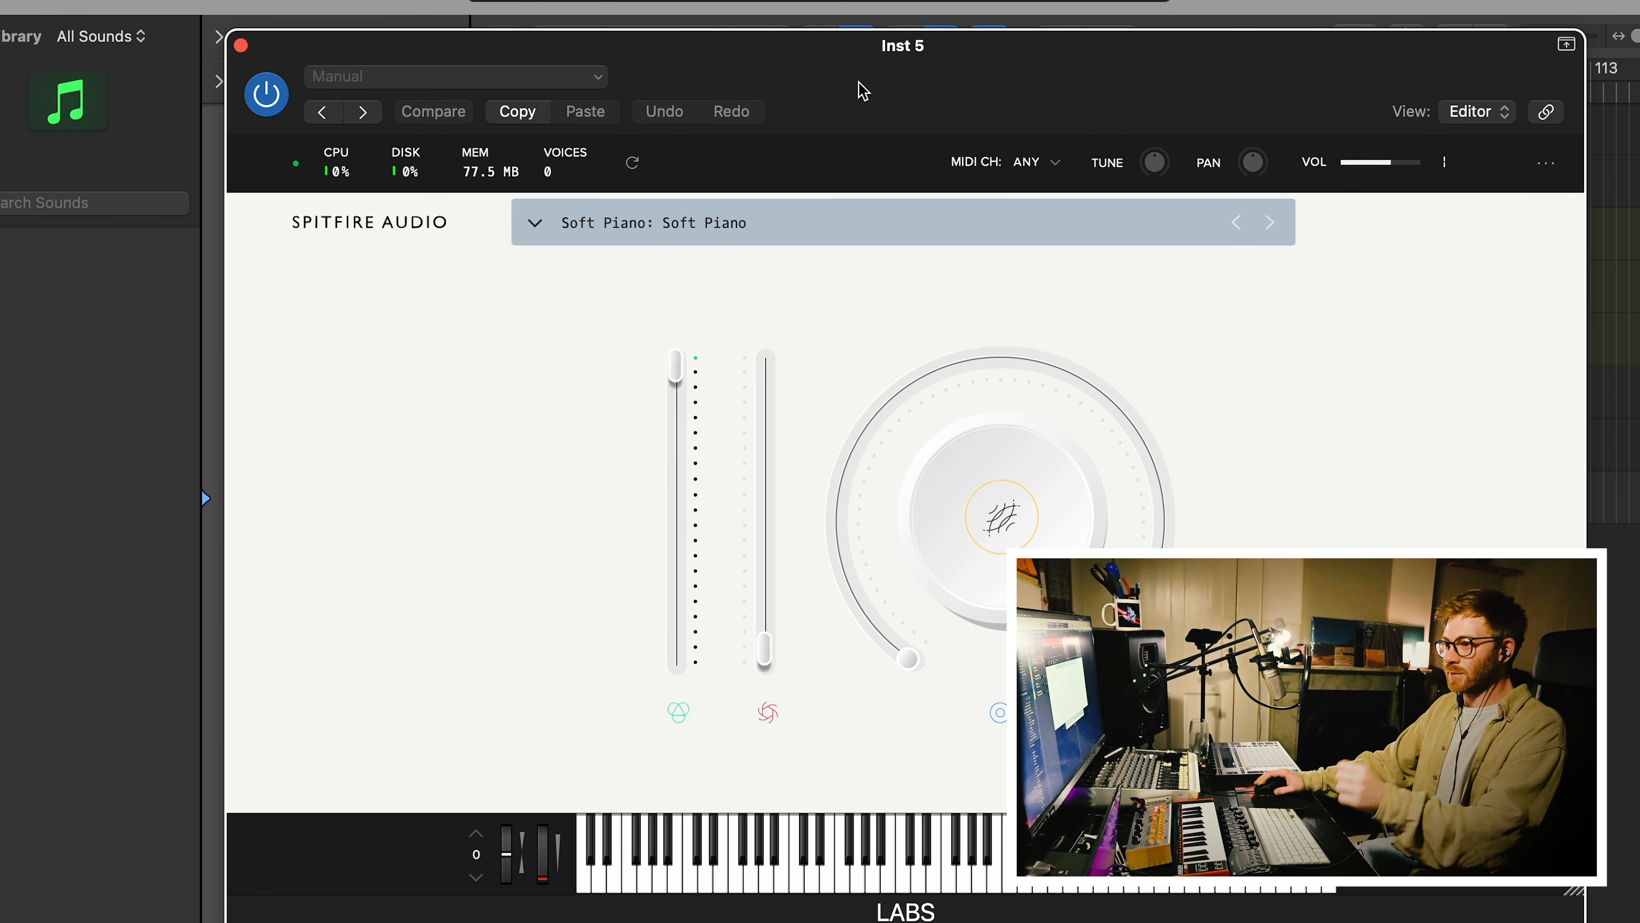
left_click_drag(863, 91, 951, 53)
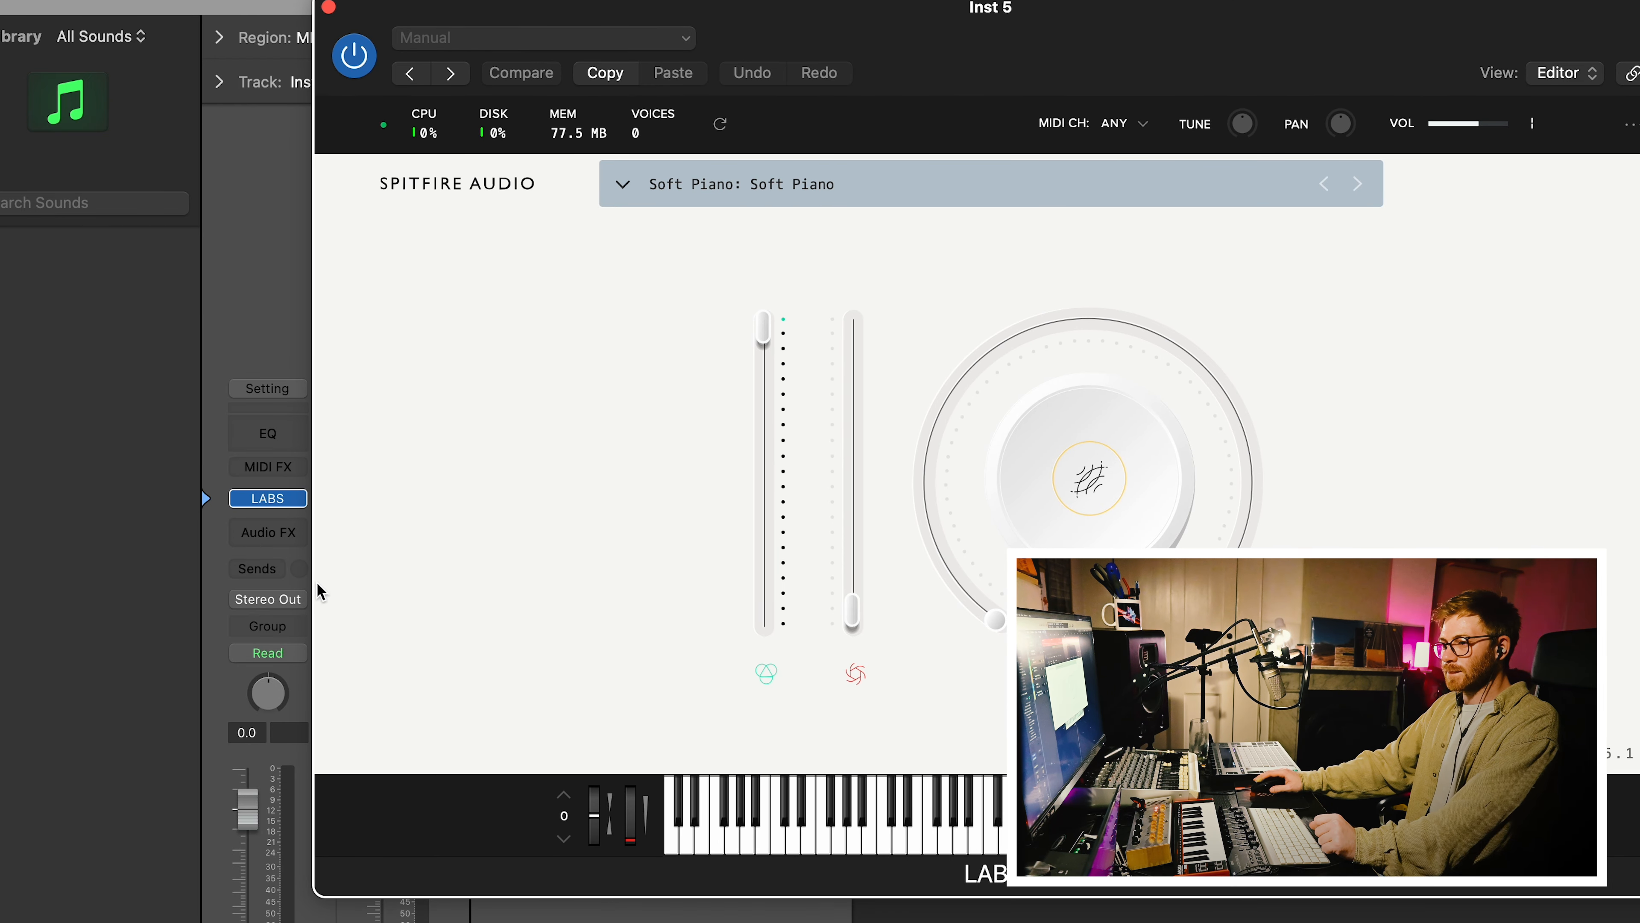
left_click(275, 536)
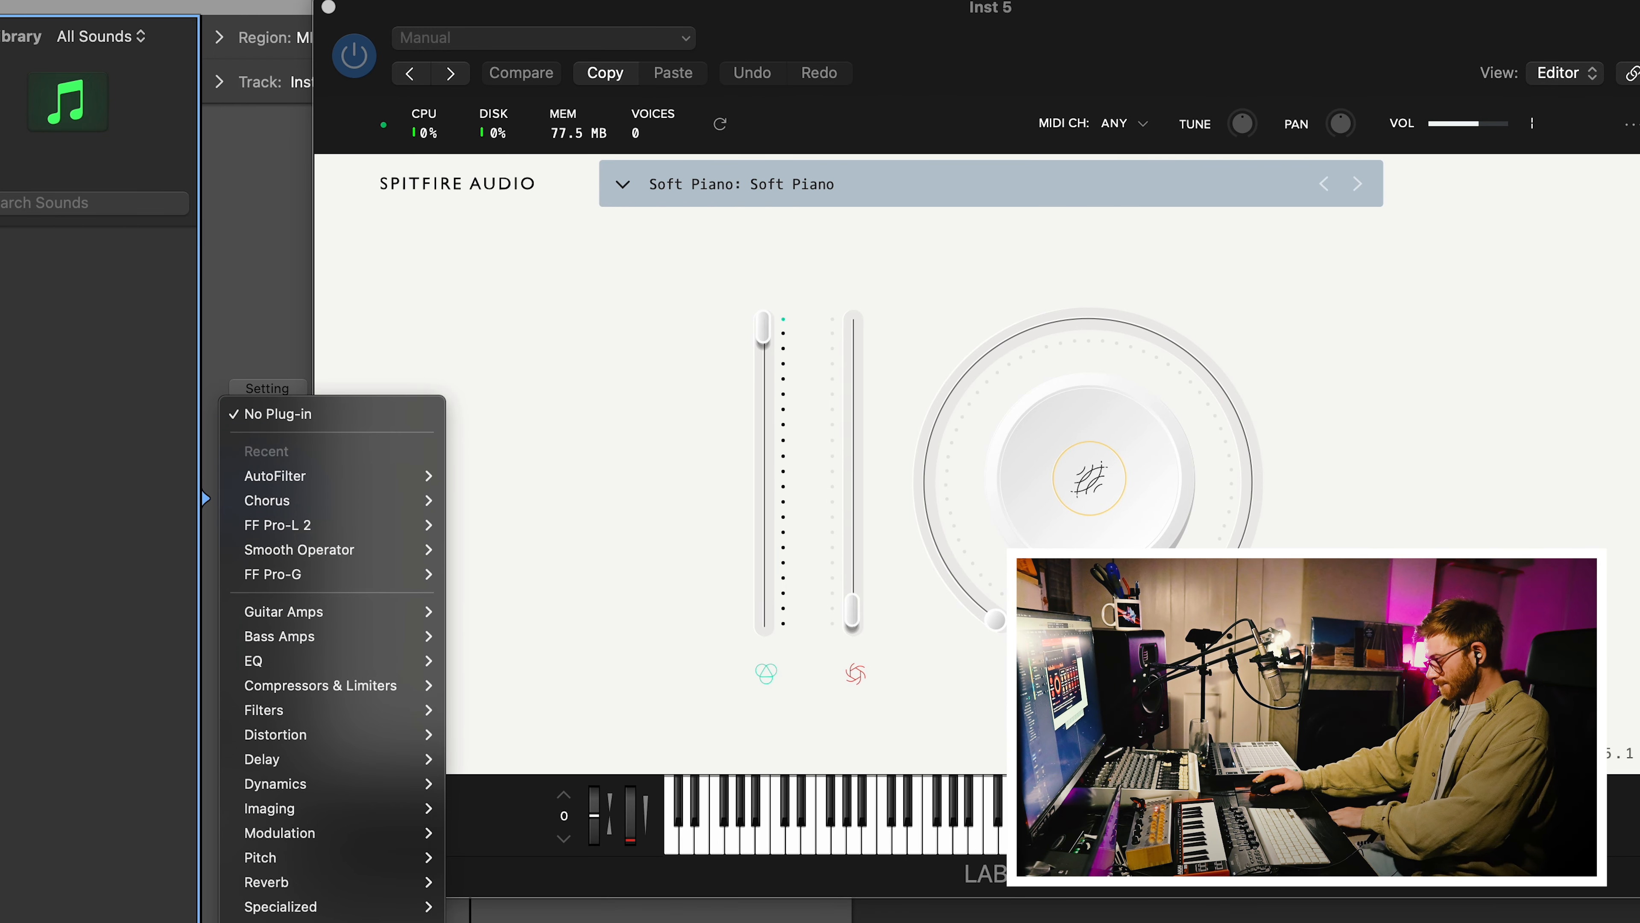
mouse_move(336, 921)
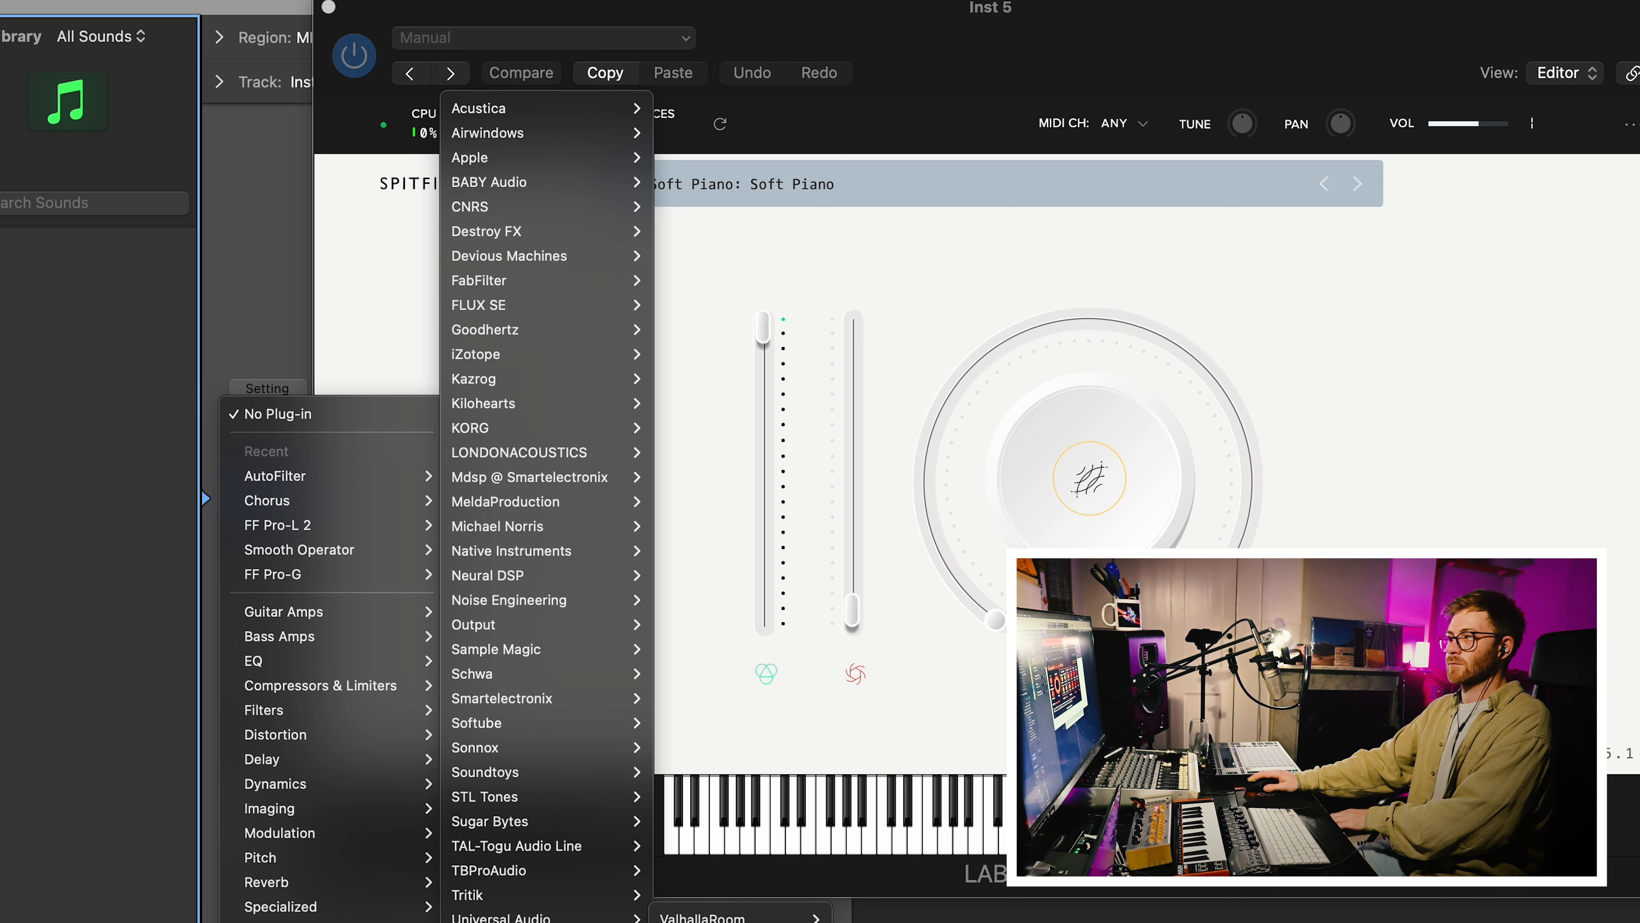
left_click(736, 919)
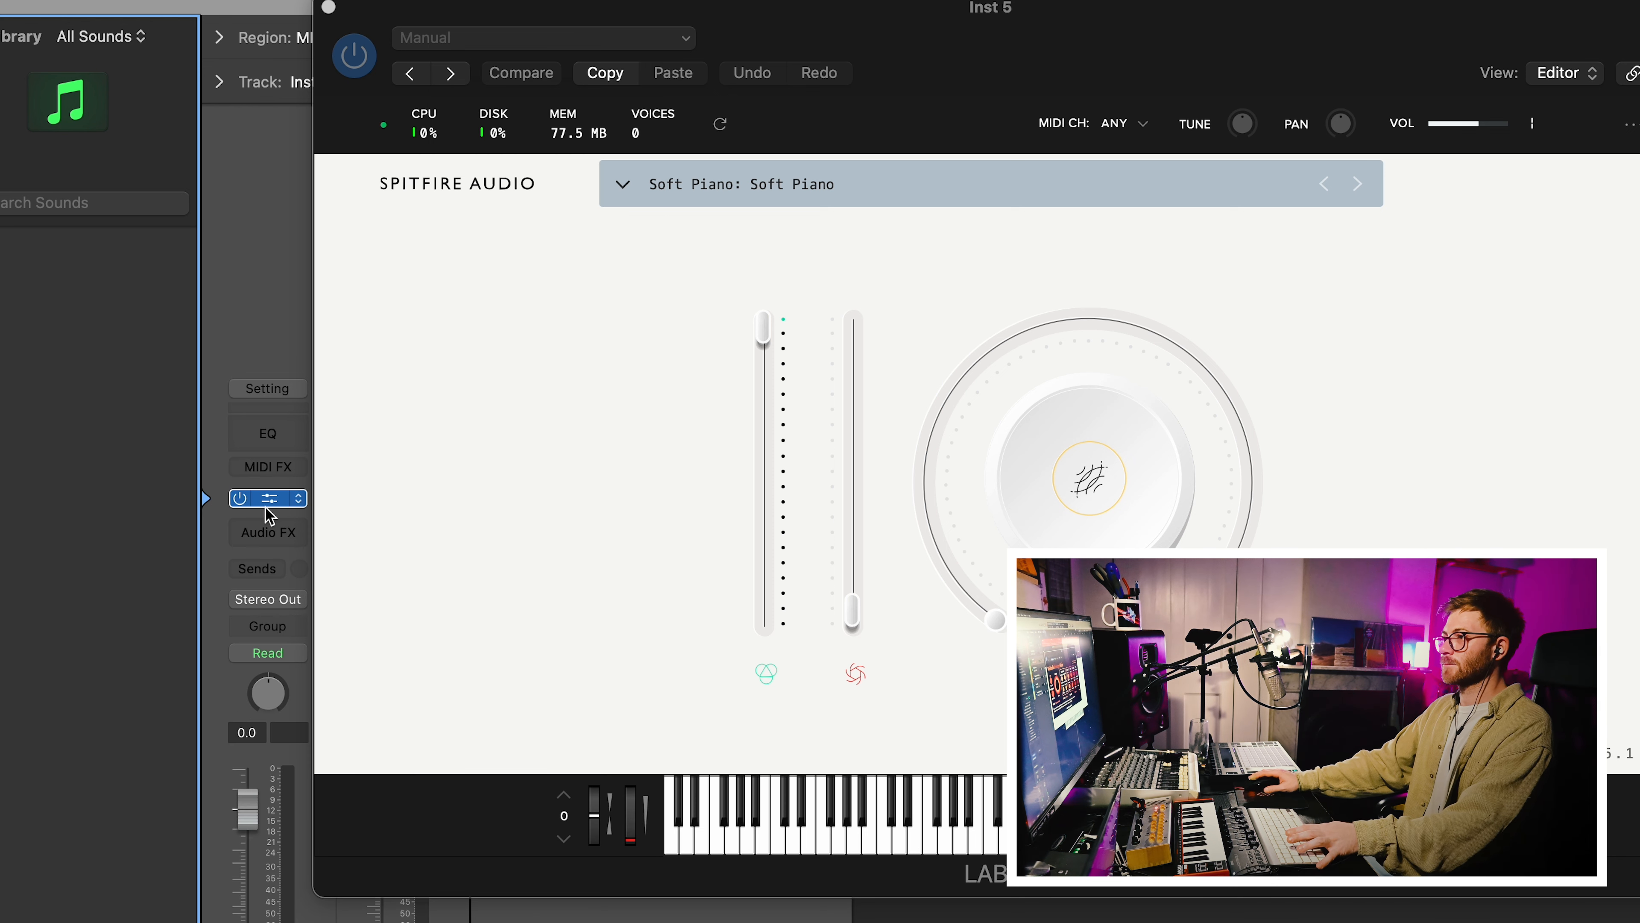
Insert the ValhallaVintageVerb reverb as an audio effect on the LABS track.
left_click(302, 544)
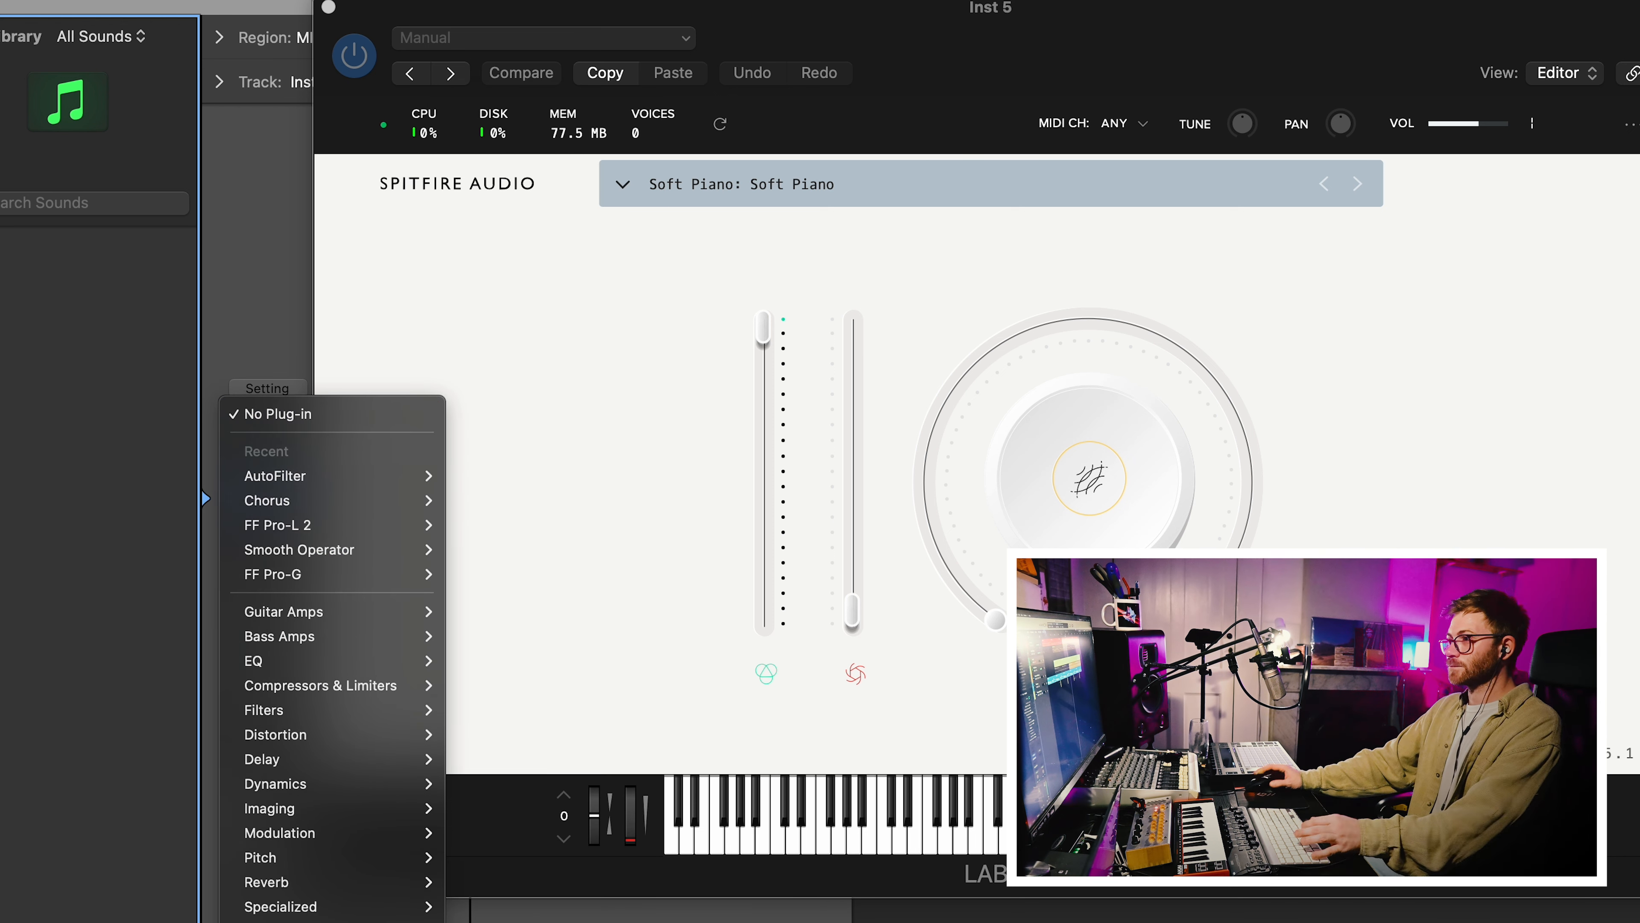
mouse_move(362, 920)
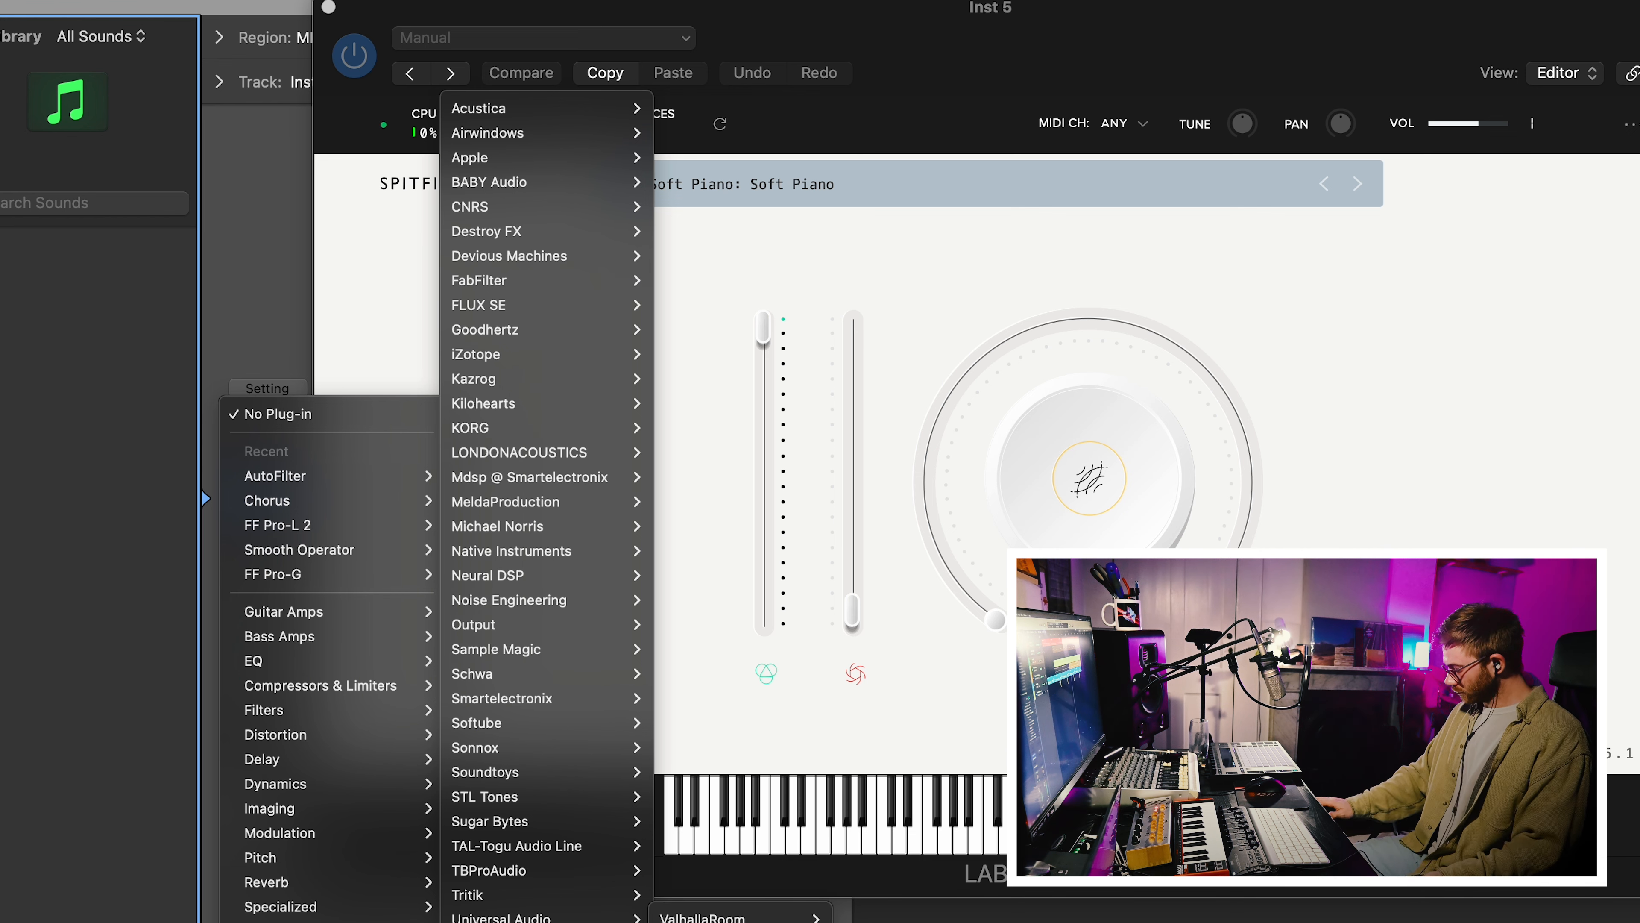
left_click(736, 920)
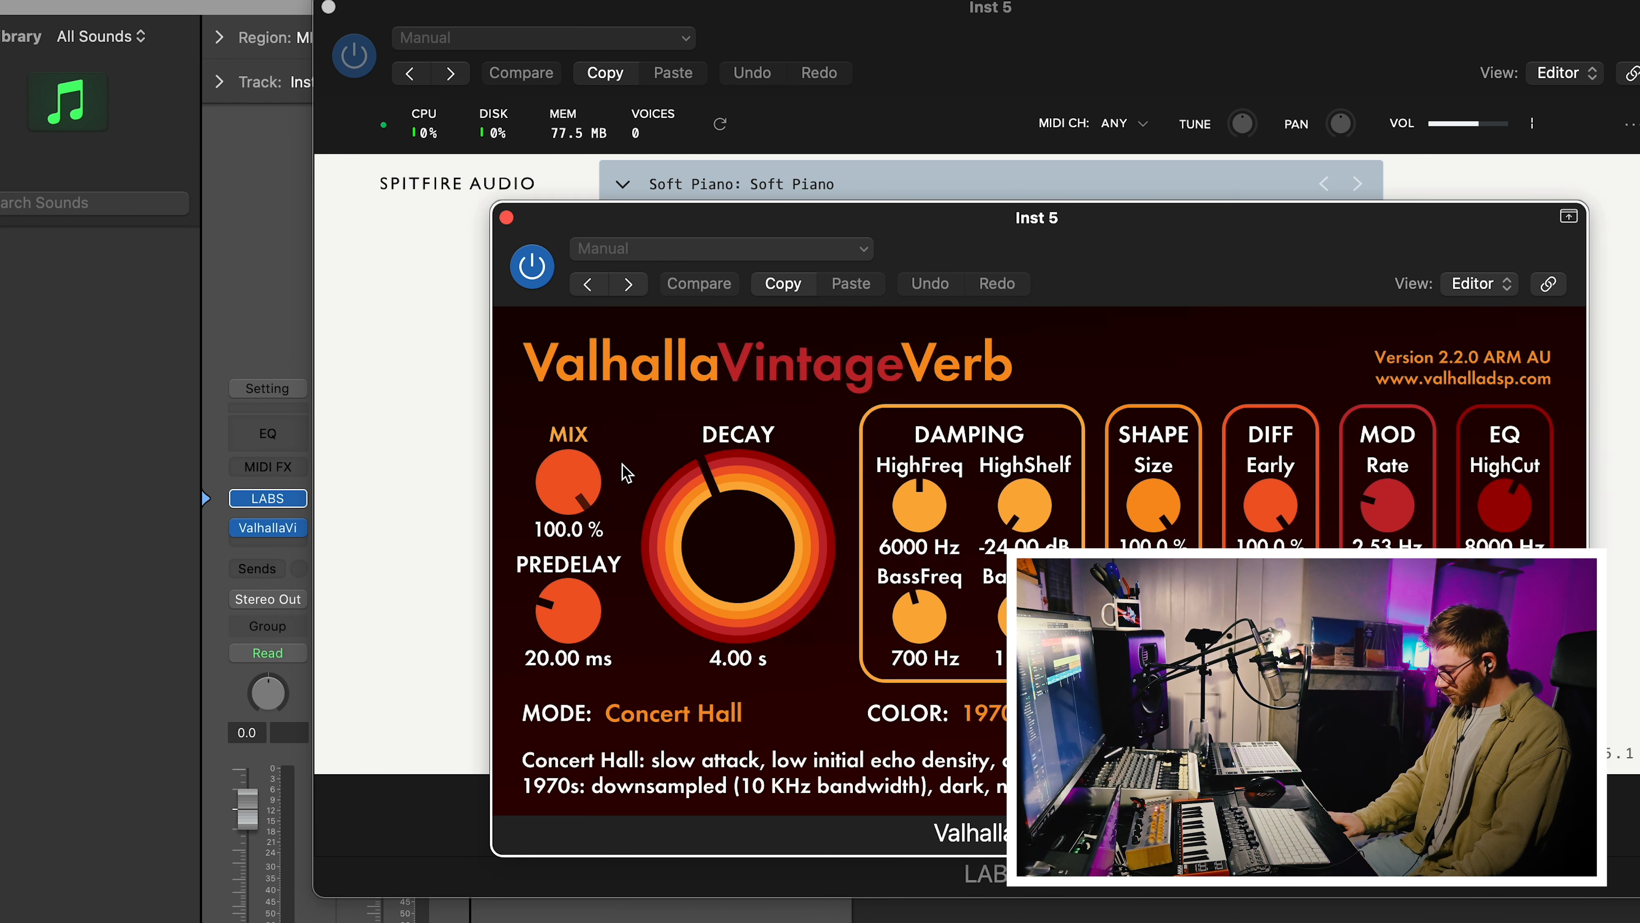
Set the reverb's mix to 50 %, decay to 6.00 s and high cut to about 5810 Hz, and close its window.
left_click_drag(581, 478, 585, 626)
left_click_drag(724, 555, 730, 545)
left_click(1395, 530)
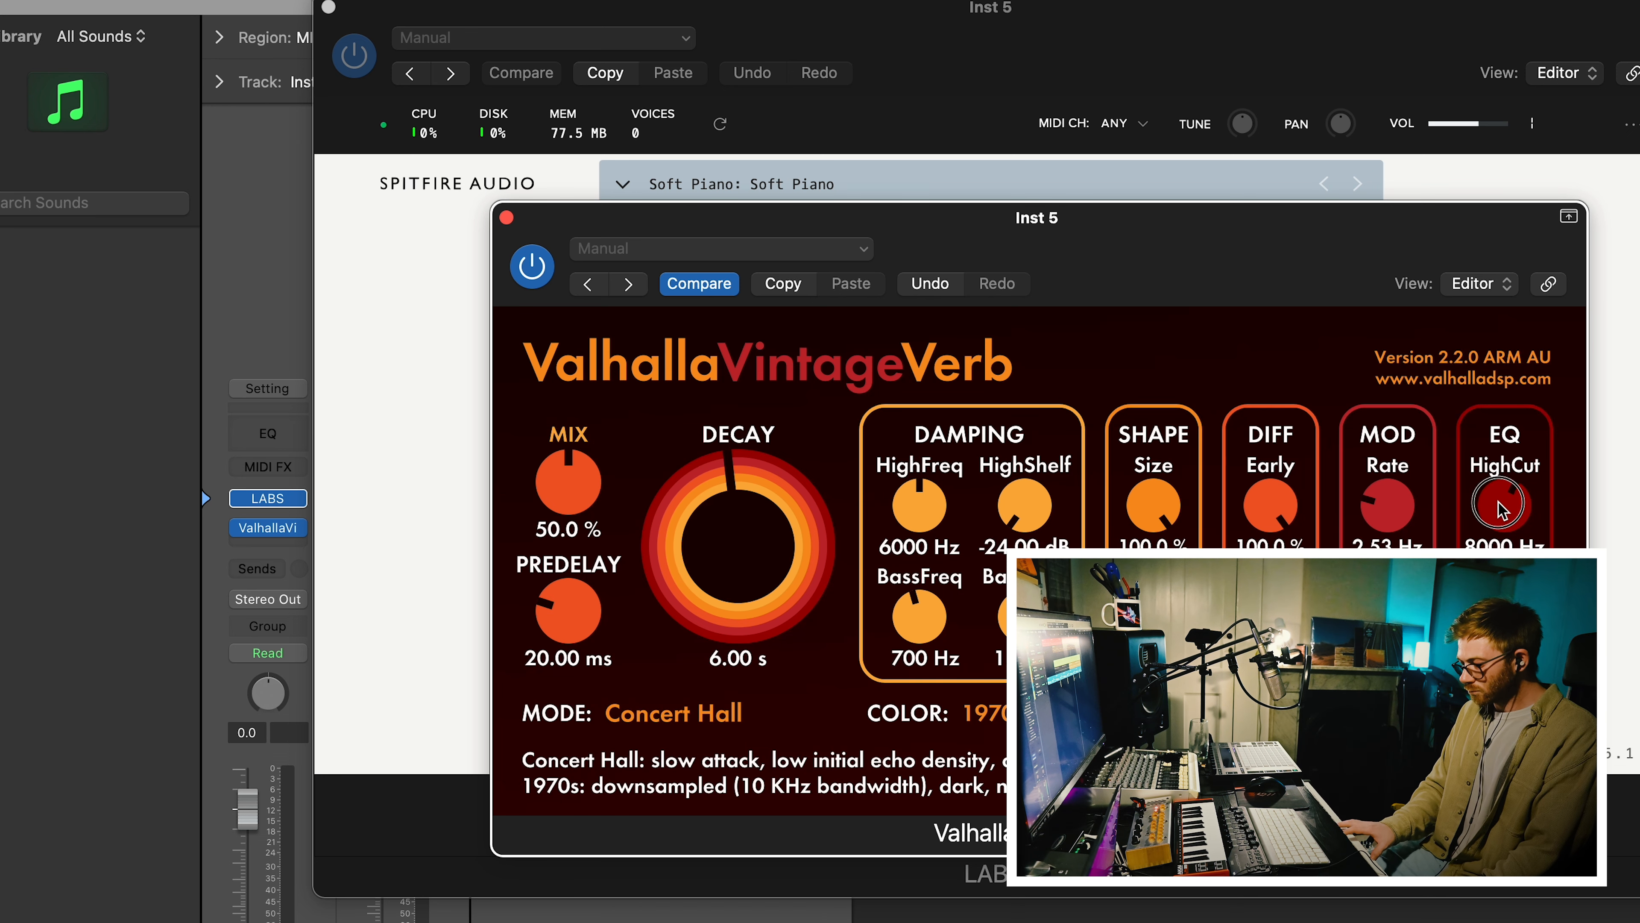
left_click_drag(1493, 507, 1474, 539)
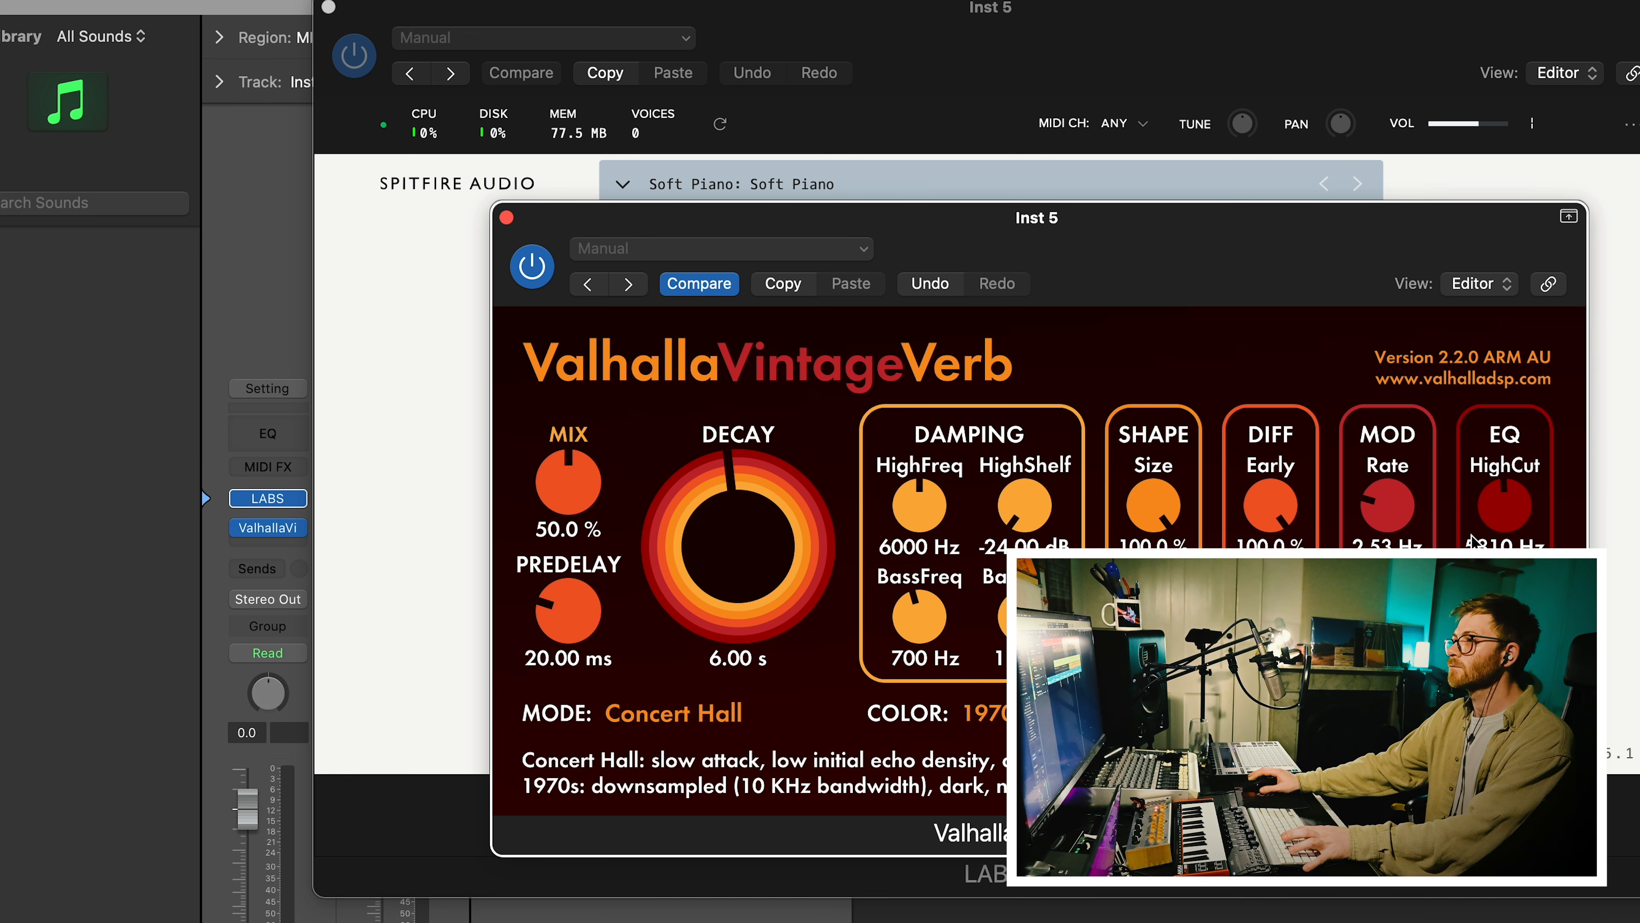
left_click(507, 217)
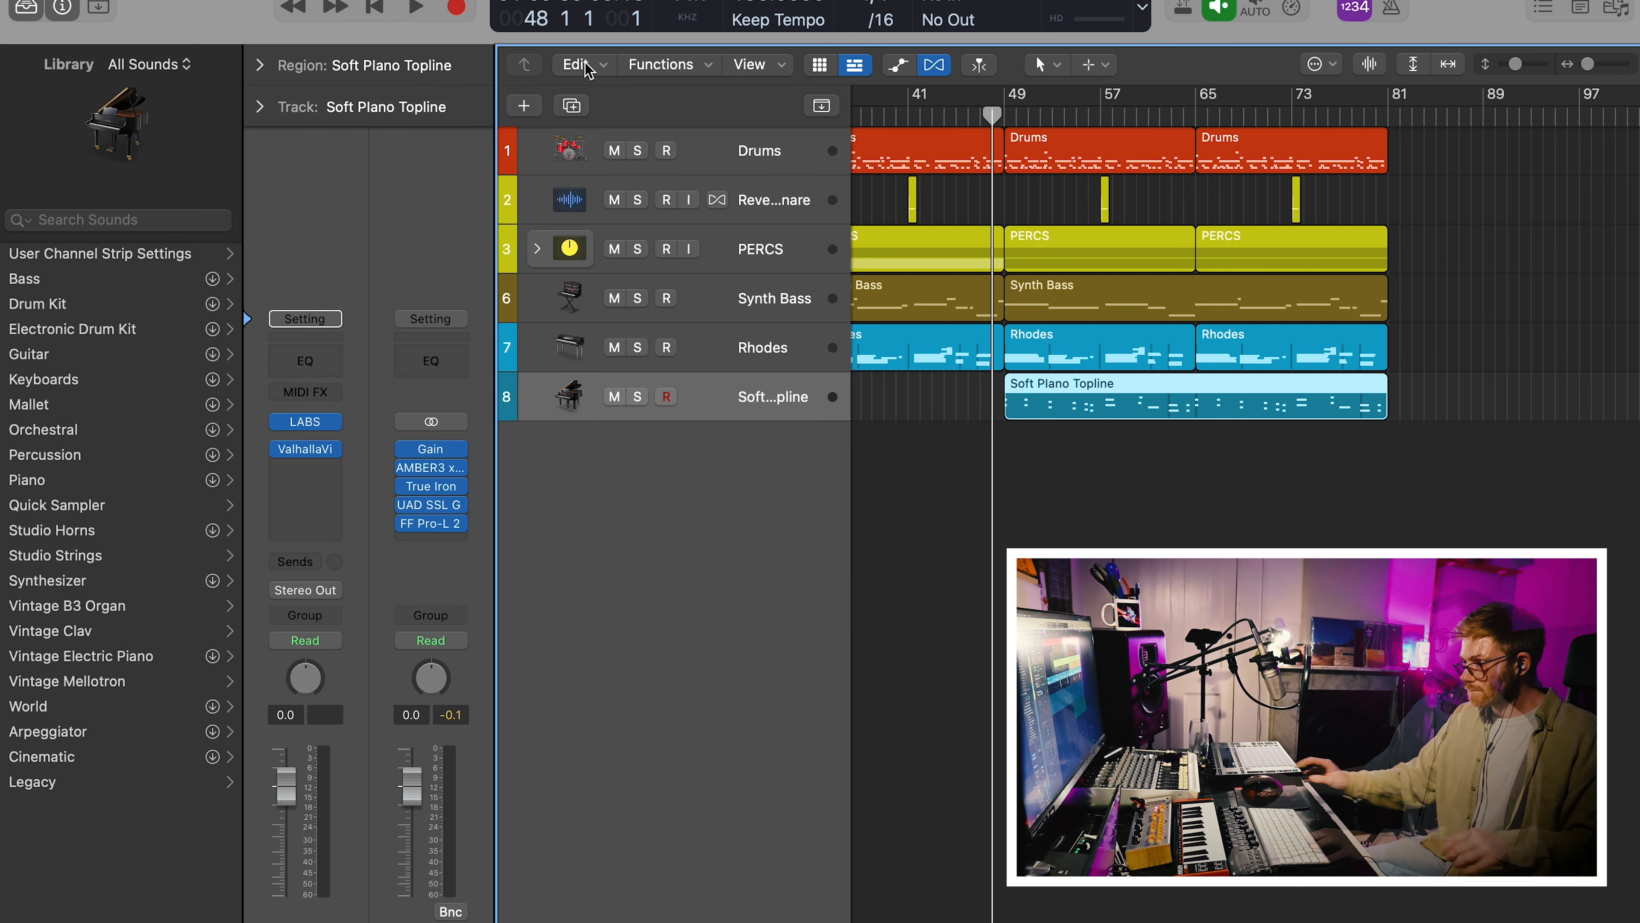
Duplicate the Soft Piano Topline track and copy its region to the new track, starting at bar 49.
key("super+d")
left_click_drag(1050, 417, 1049, 466)
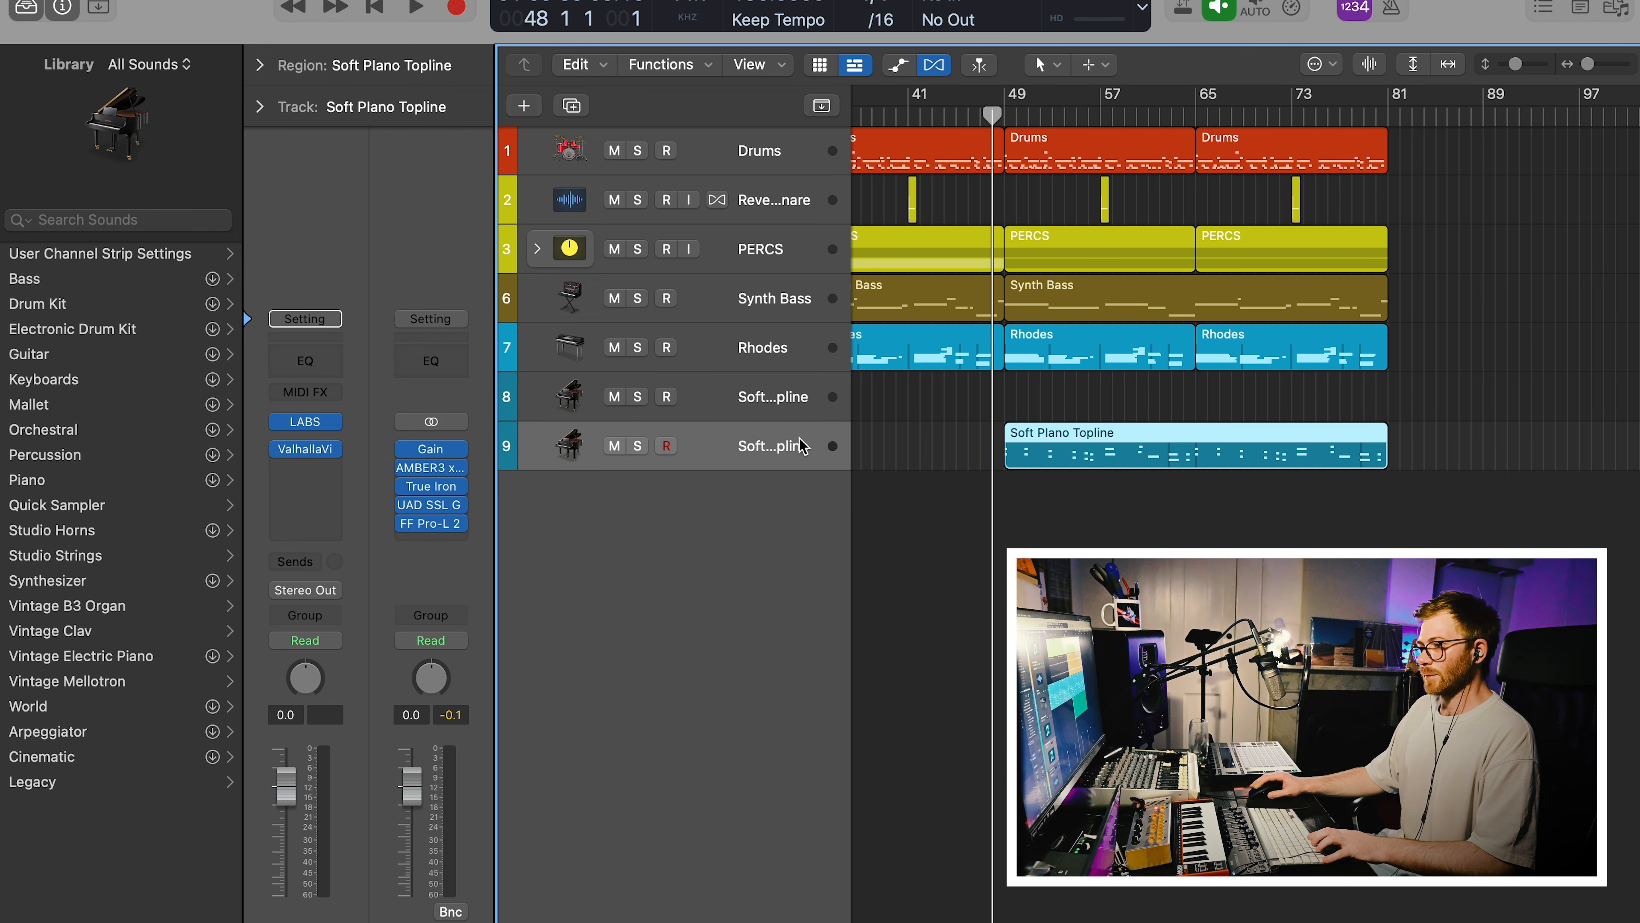
key("super+z")
left_click_drag(1091, 391, 1091, 440)
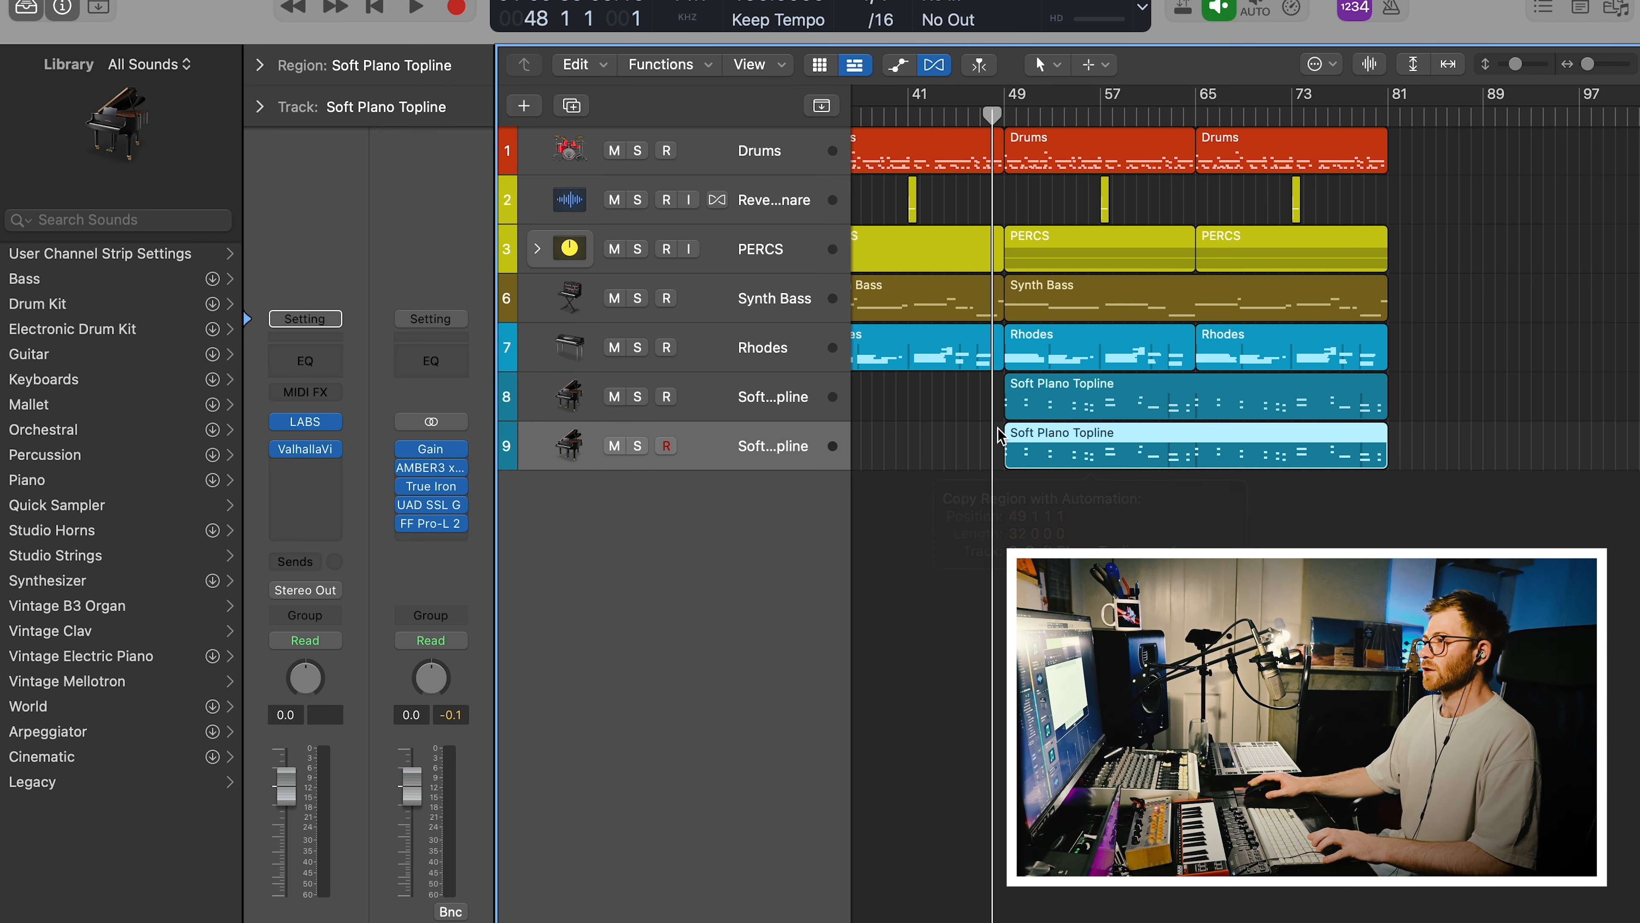
Load the experimental preset Hannah Peel's Music Box in LABS on the duplicated track, close its window and deselect the region.
left_click(305, 423)
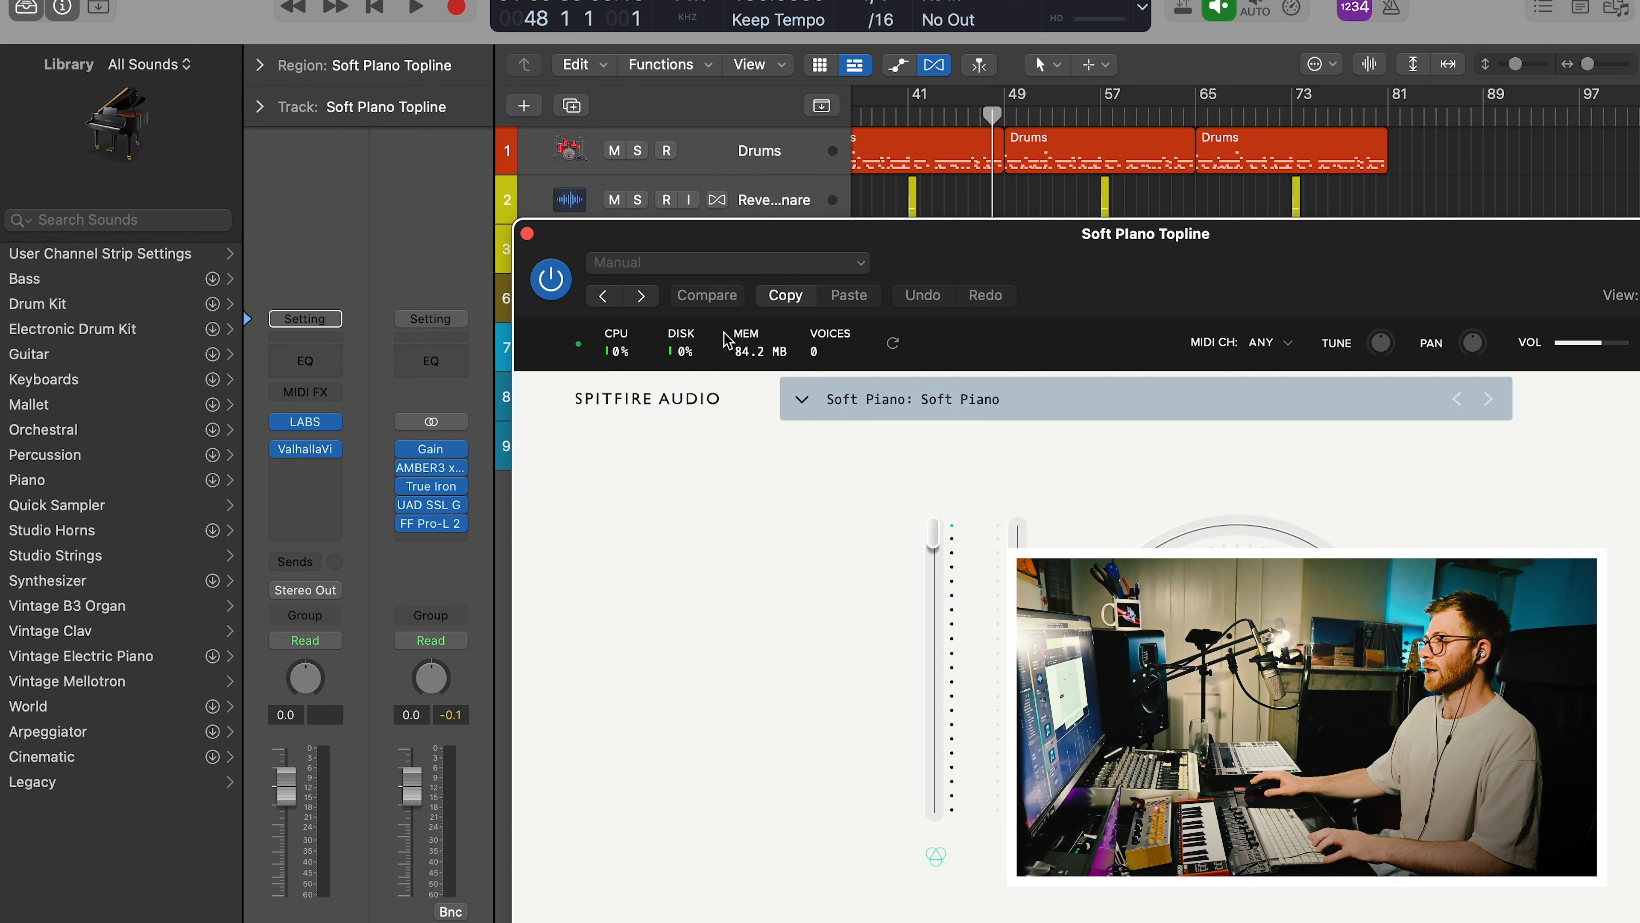
left_click(946, 397)
left_click(878, 686)
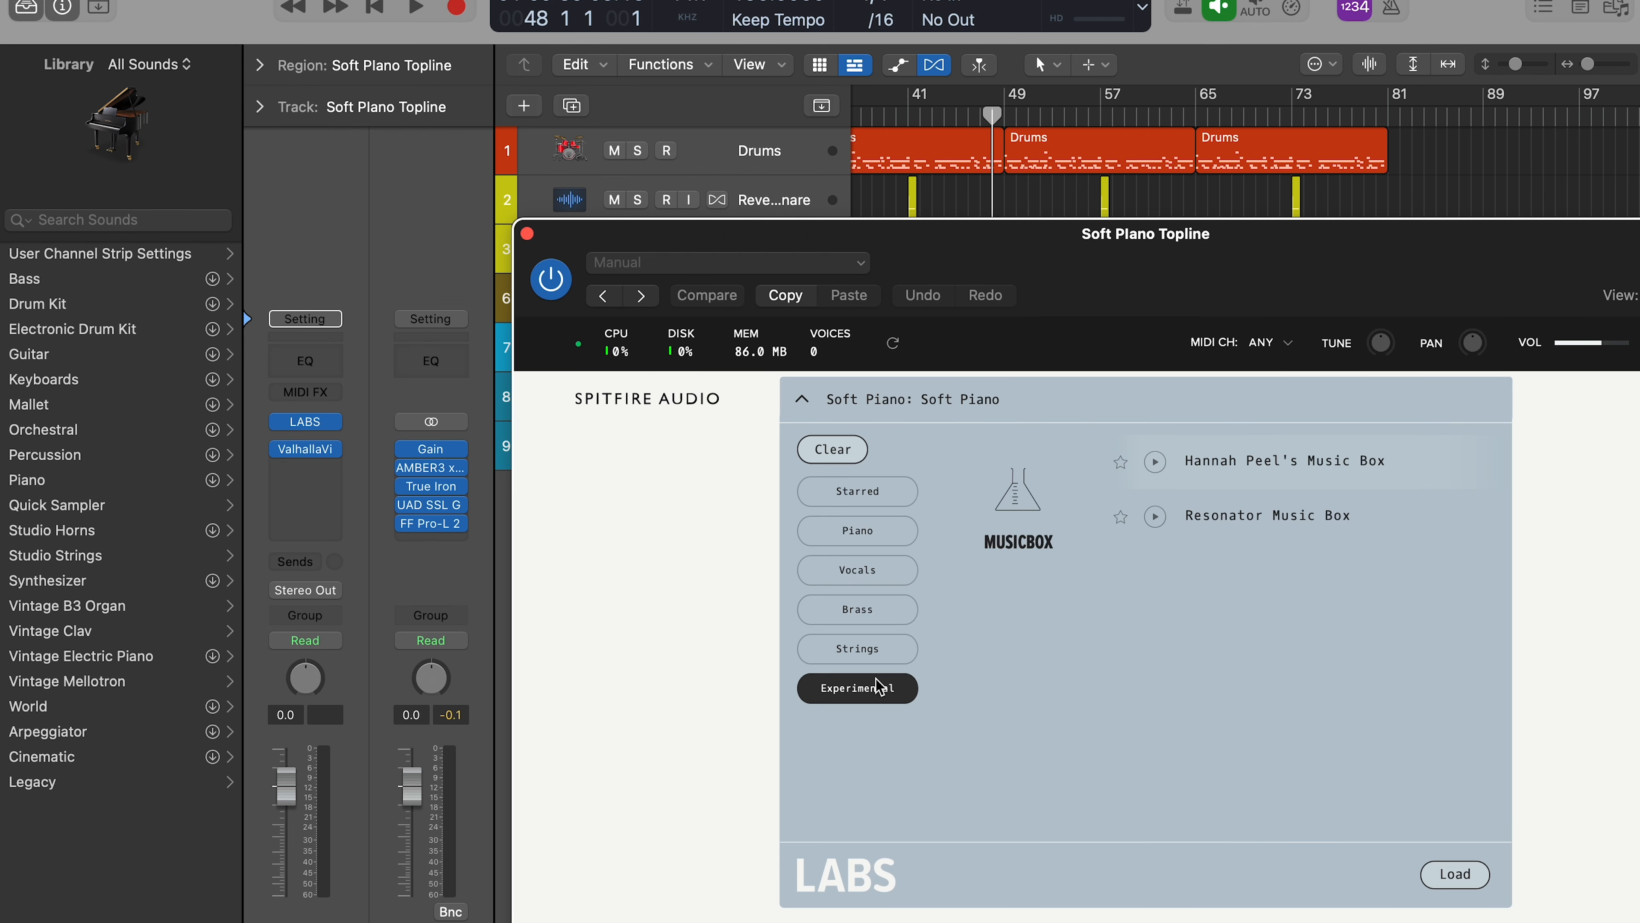
left_click(1453, 879)
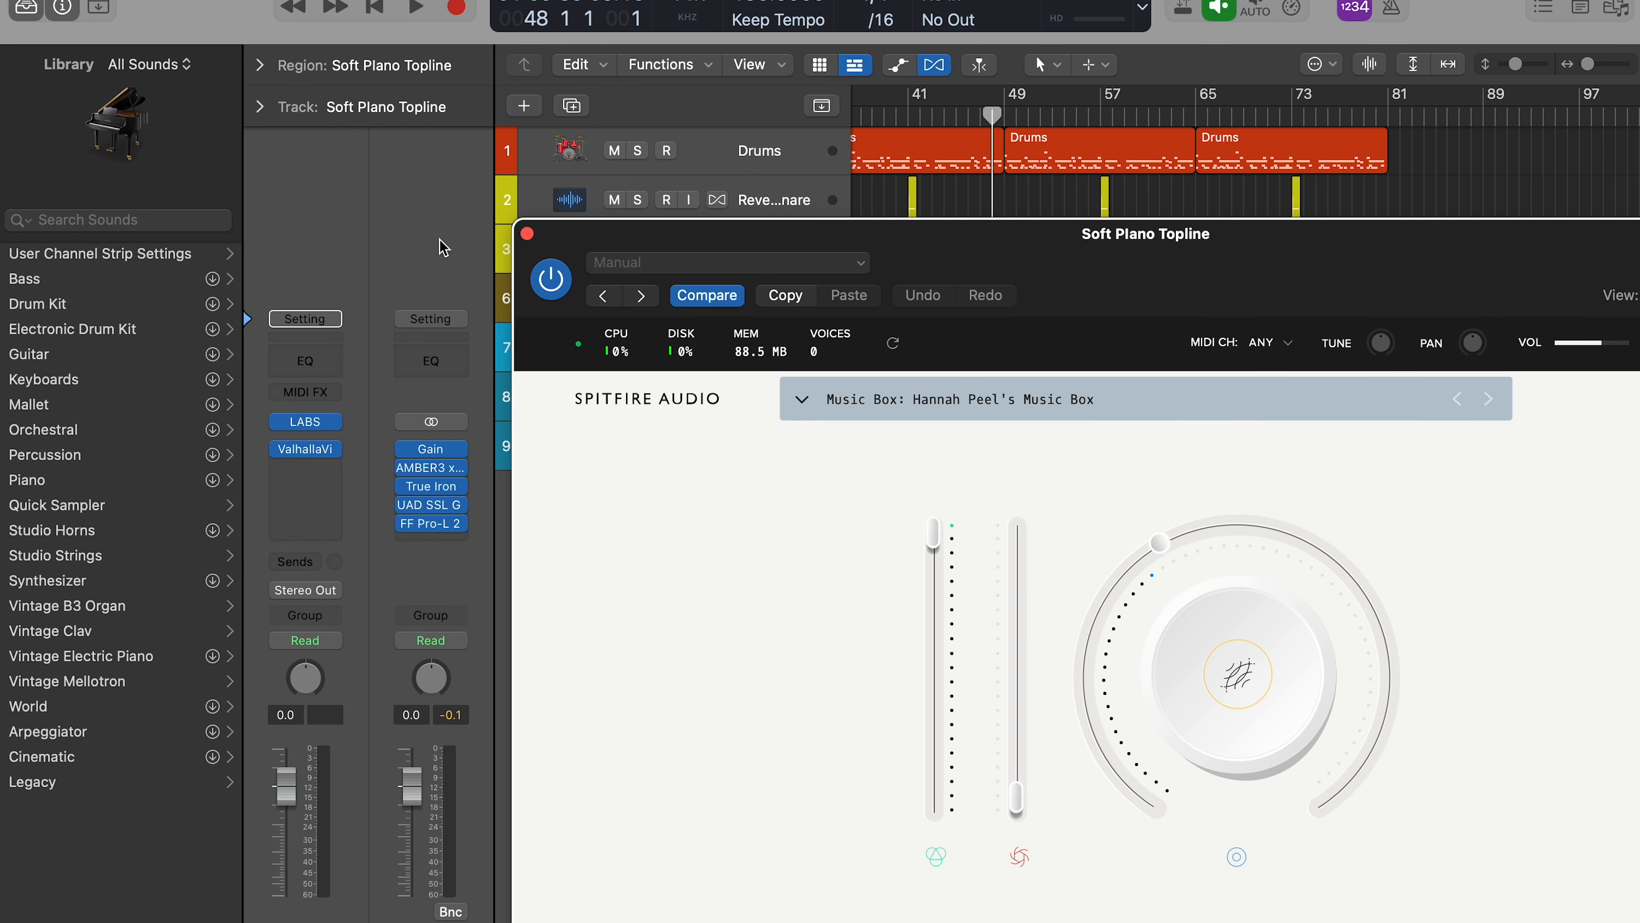
left_click(527, 234)
left_click(1083, 487)
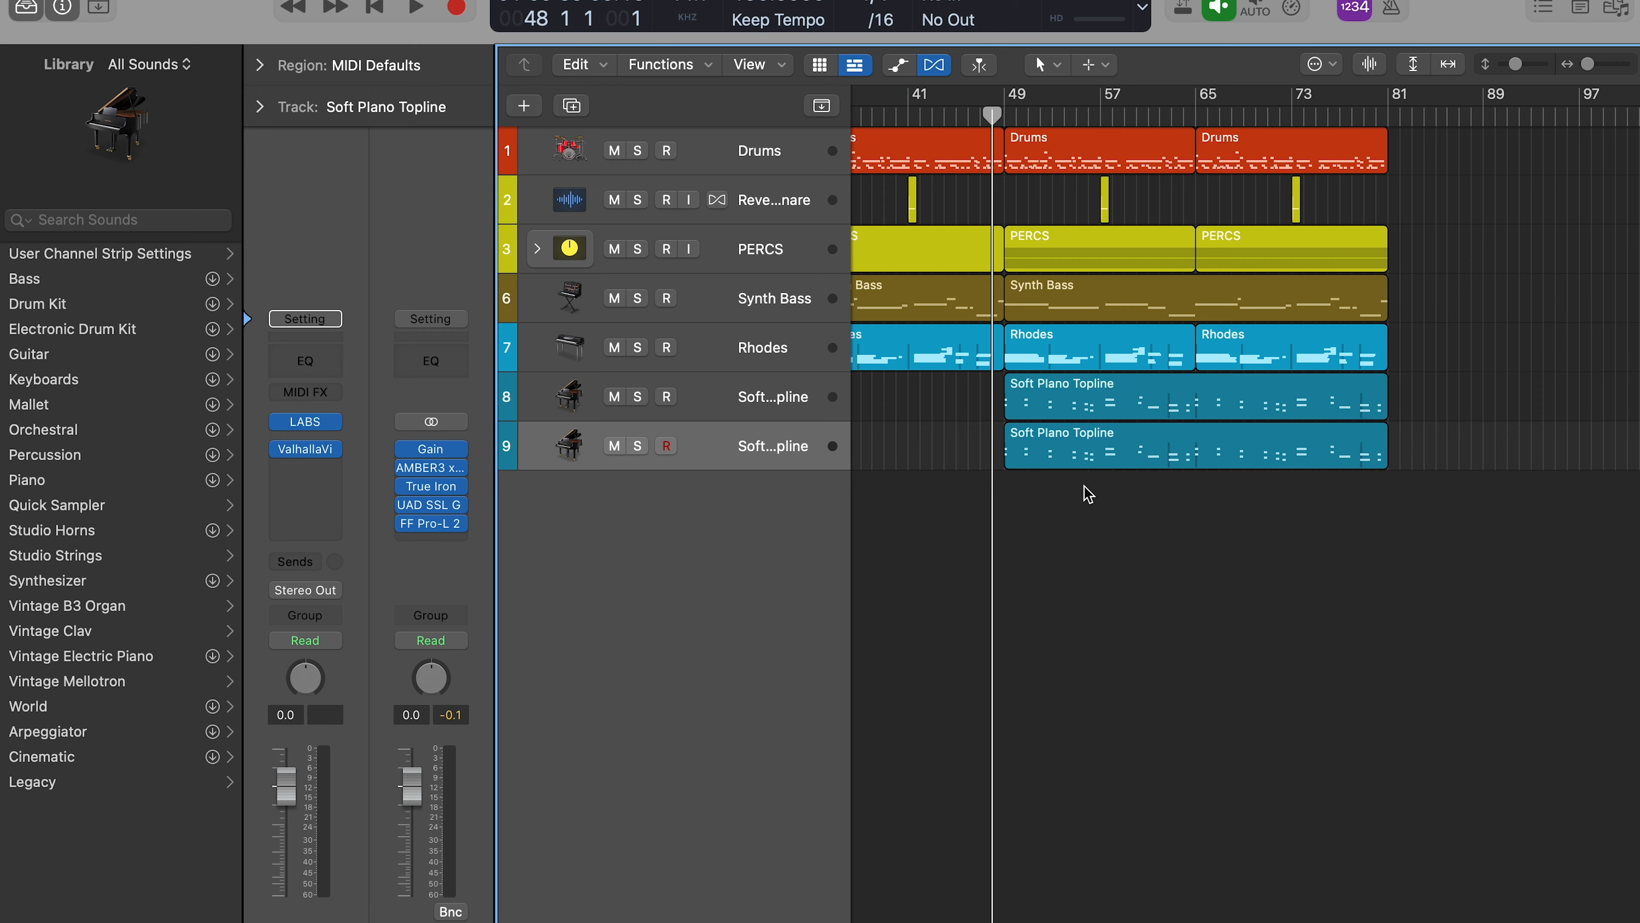
Play the arrangement from bar 49 to hear the soft piano and music box toplines together.
scroll(1064, 436, "up", 4)
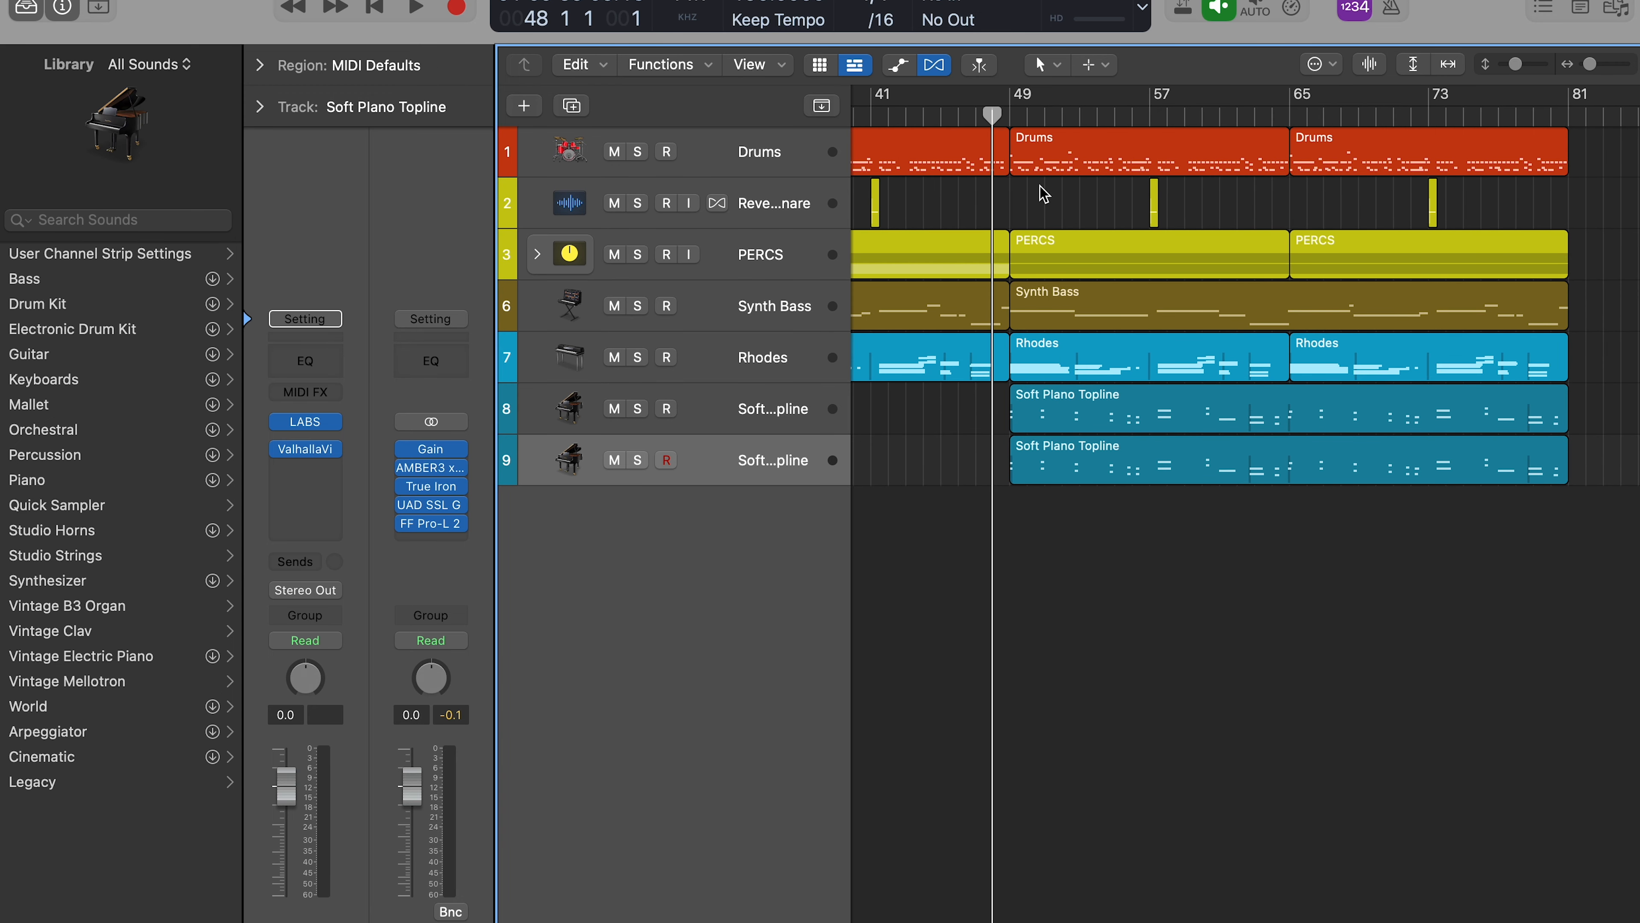
left_click(1010, 122)
key("space")
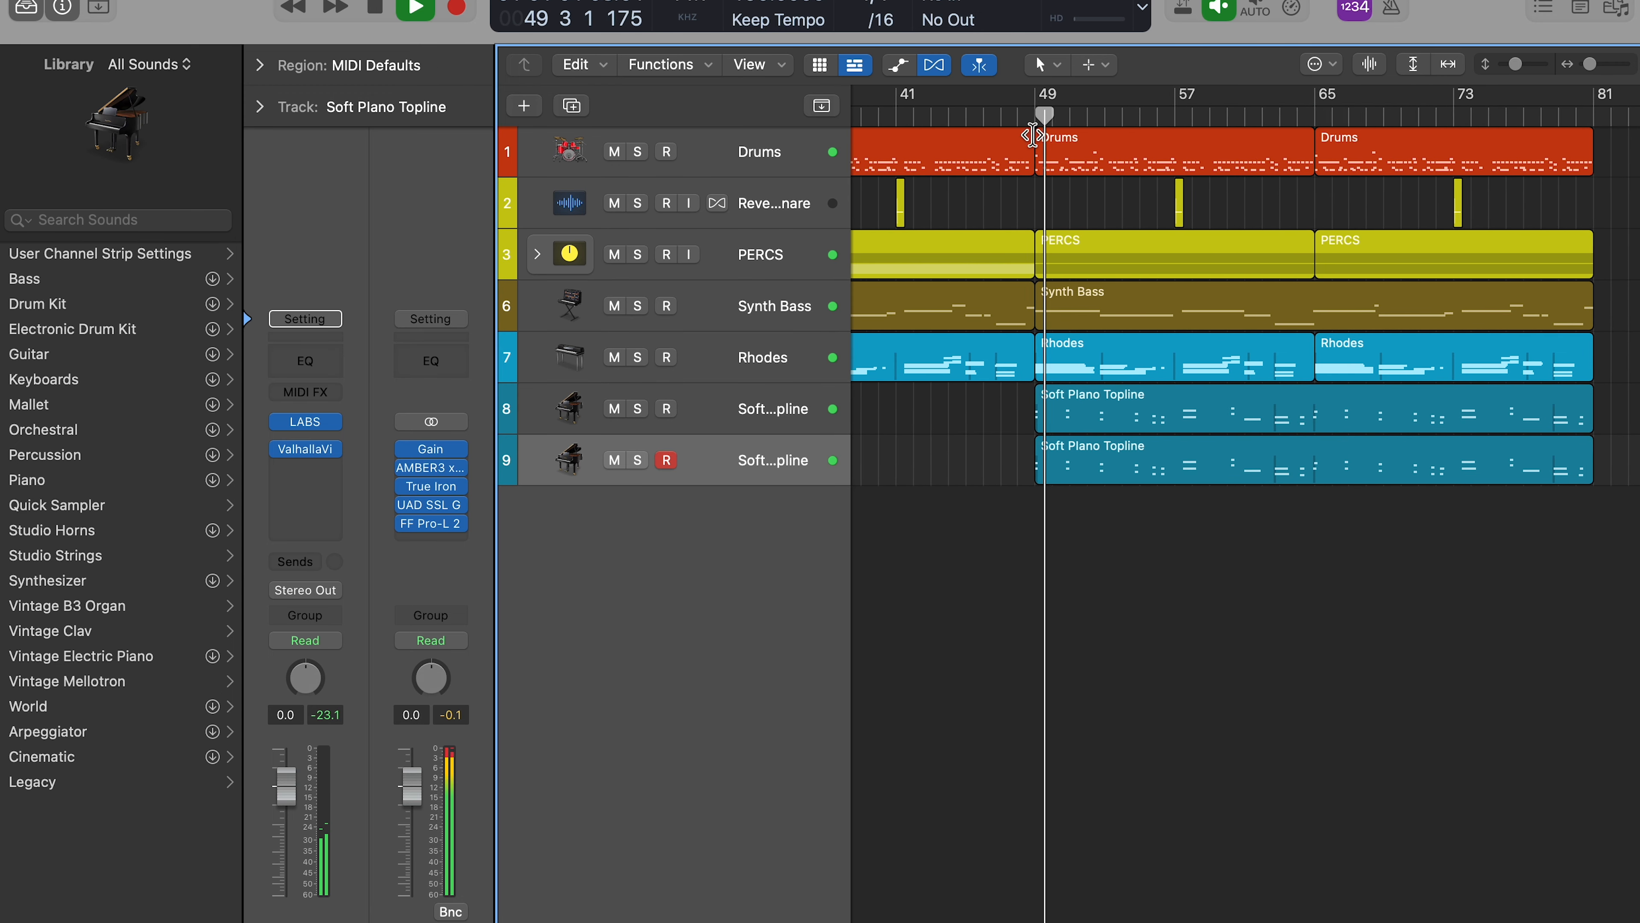
scroll(1610, 701, "left", 5)
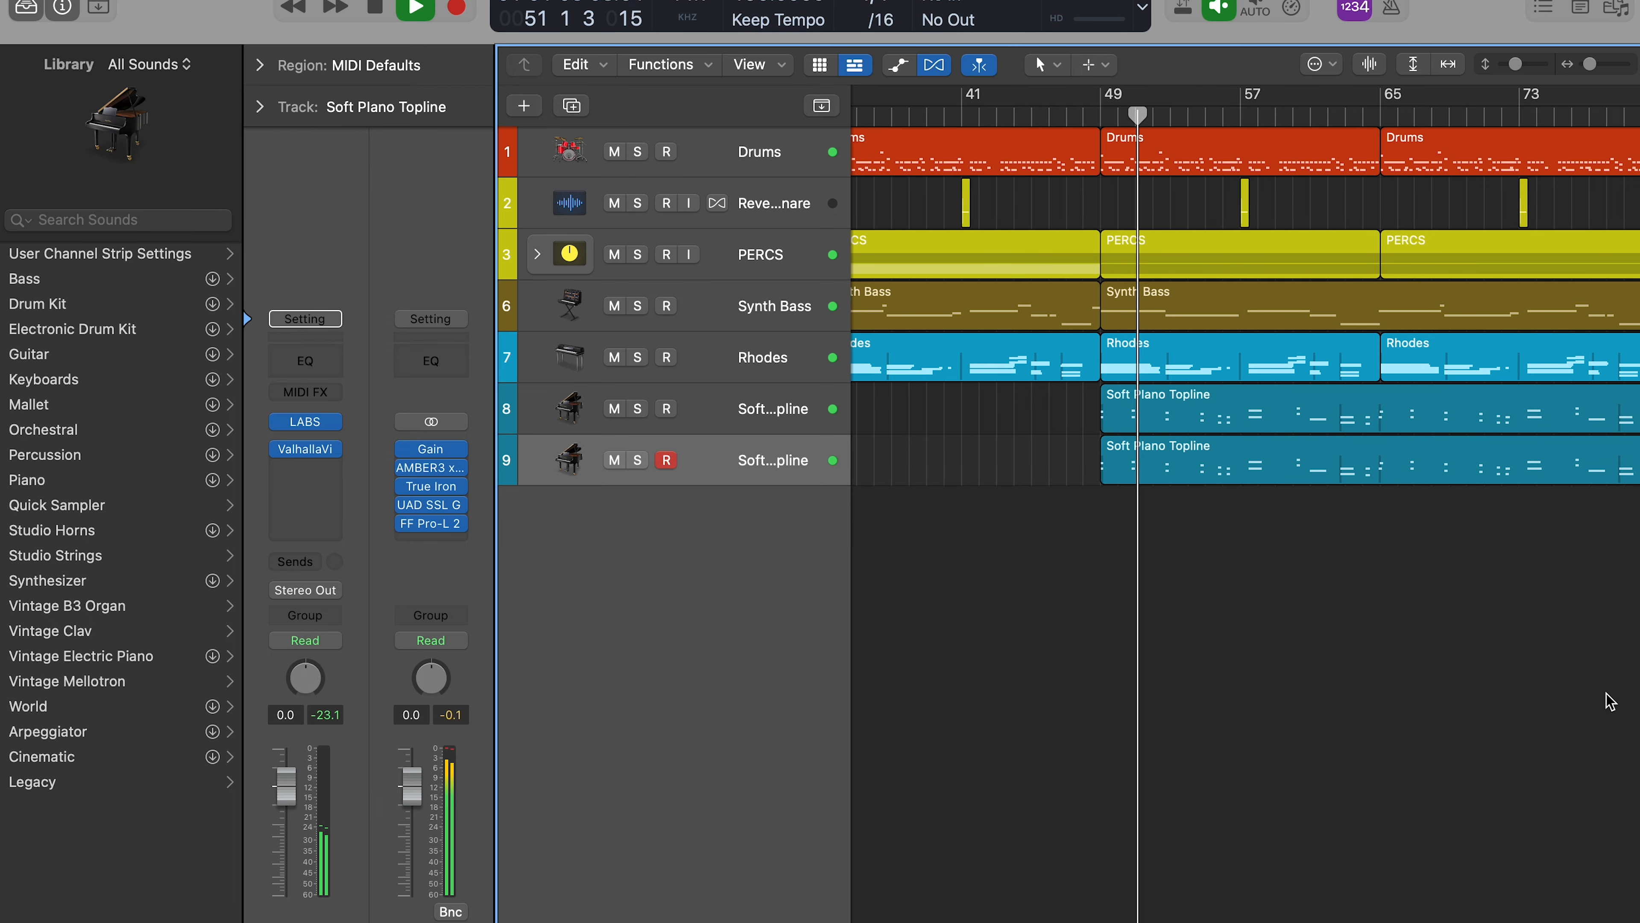
scroll(1610, 701, "left", 1)
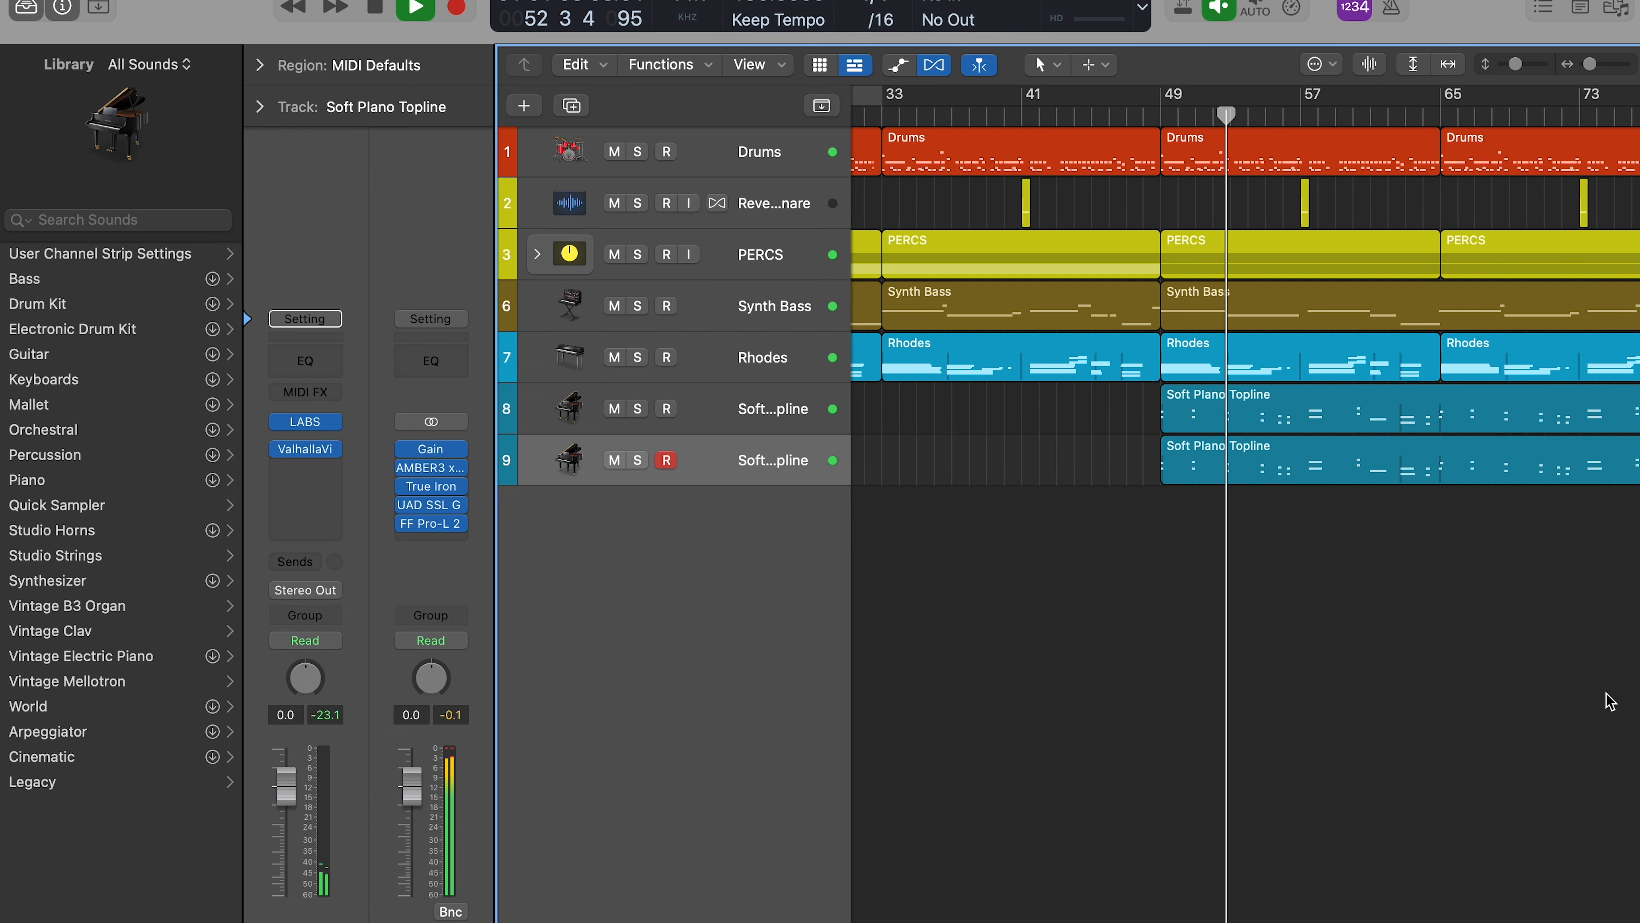
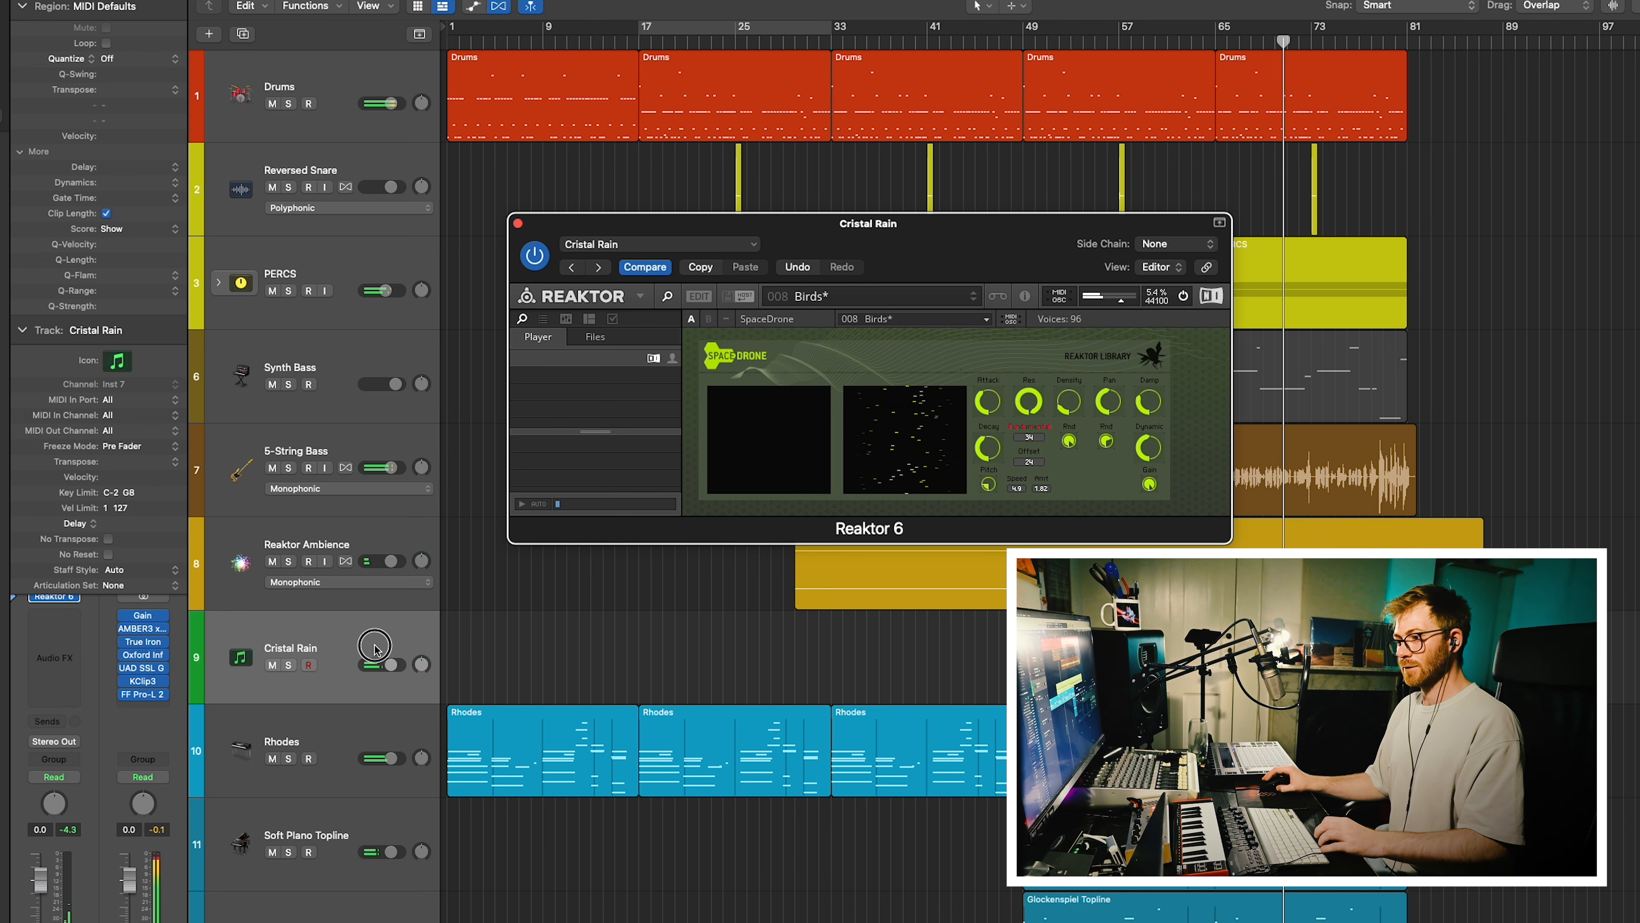
Add a send from the Cristal Rain track to Bus 101 and reset the send level to its default.
scroll(376, 649, "down", 1)
left_click(54, 721)
mouse_move(118, 741)
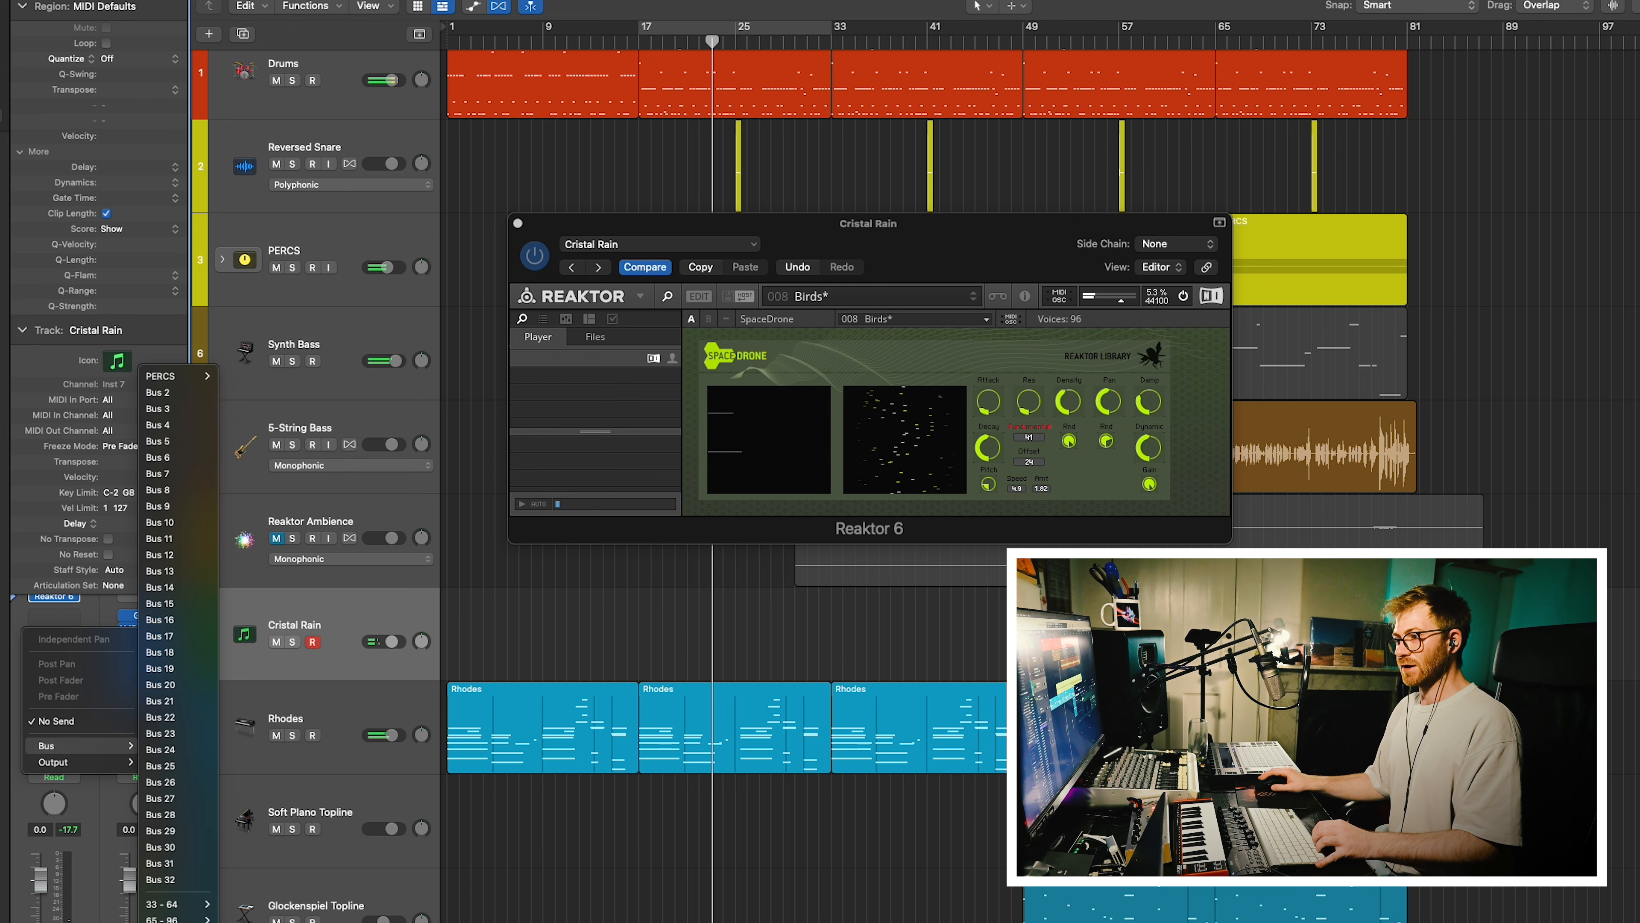
mouse_move(168, 918)
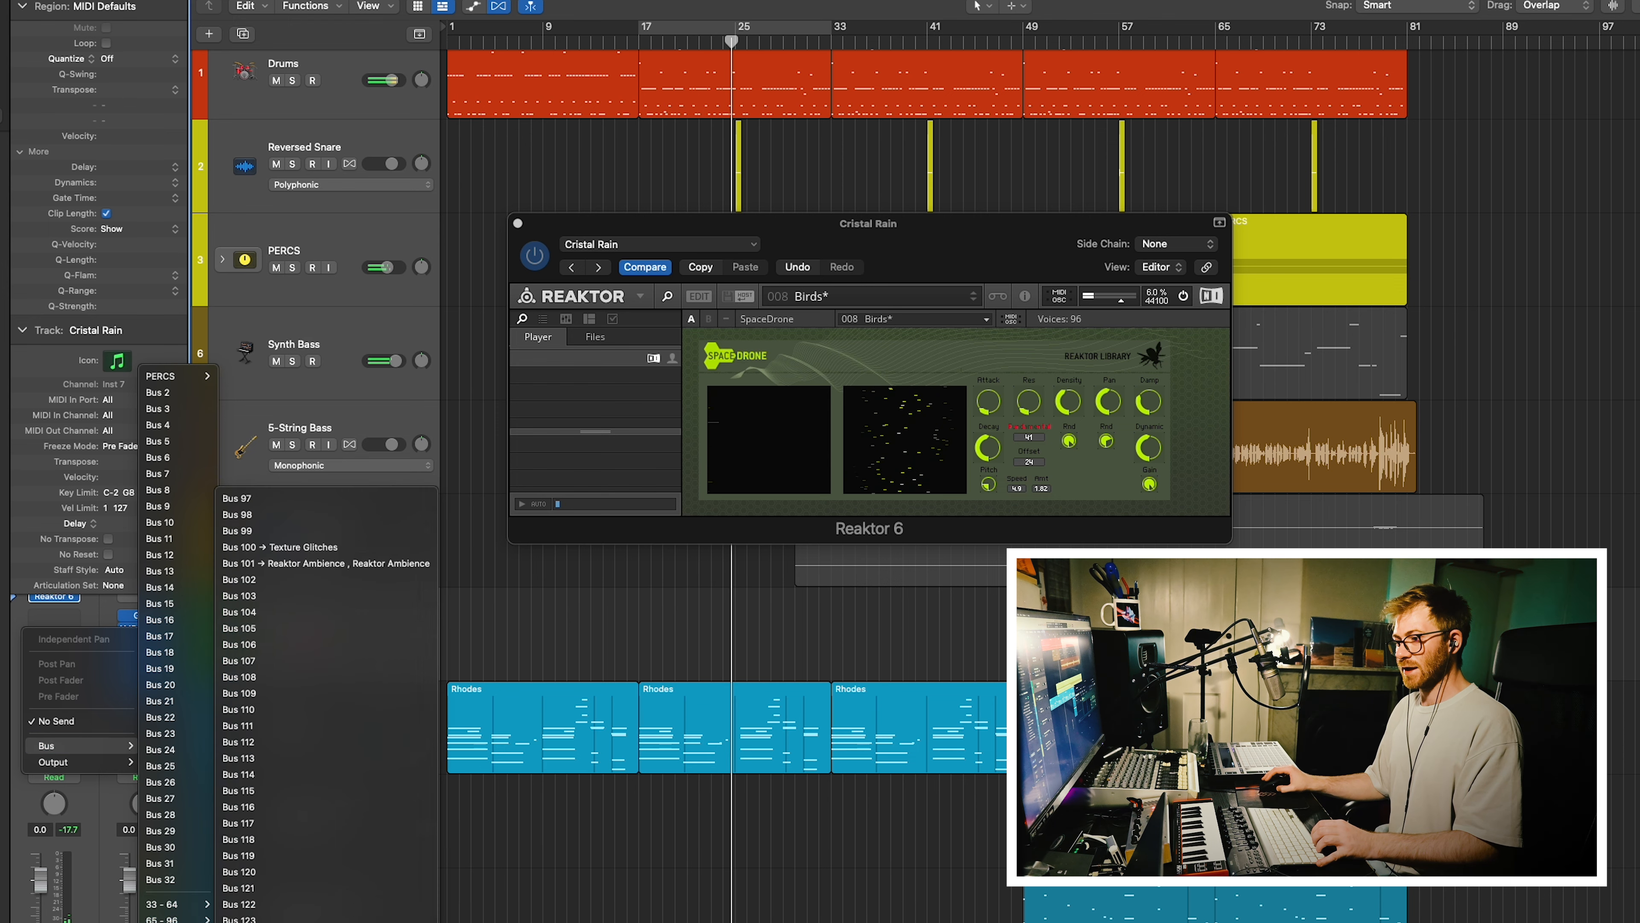
left_click(324, 564)
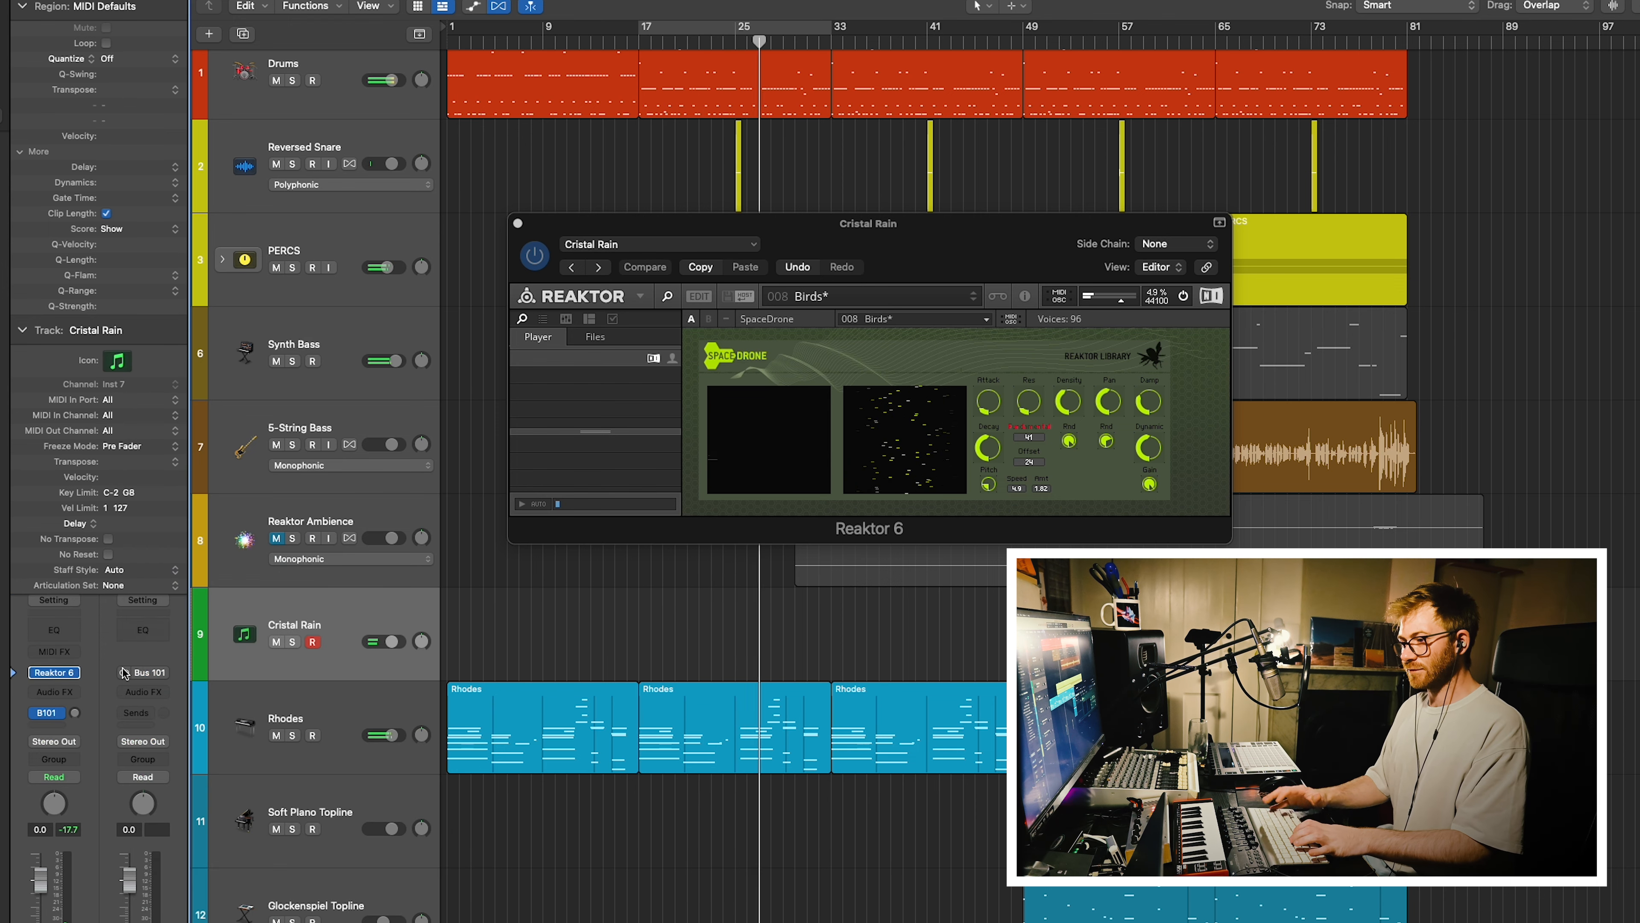
left_click(75, 714, "alt")
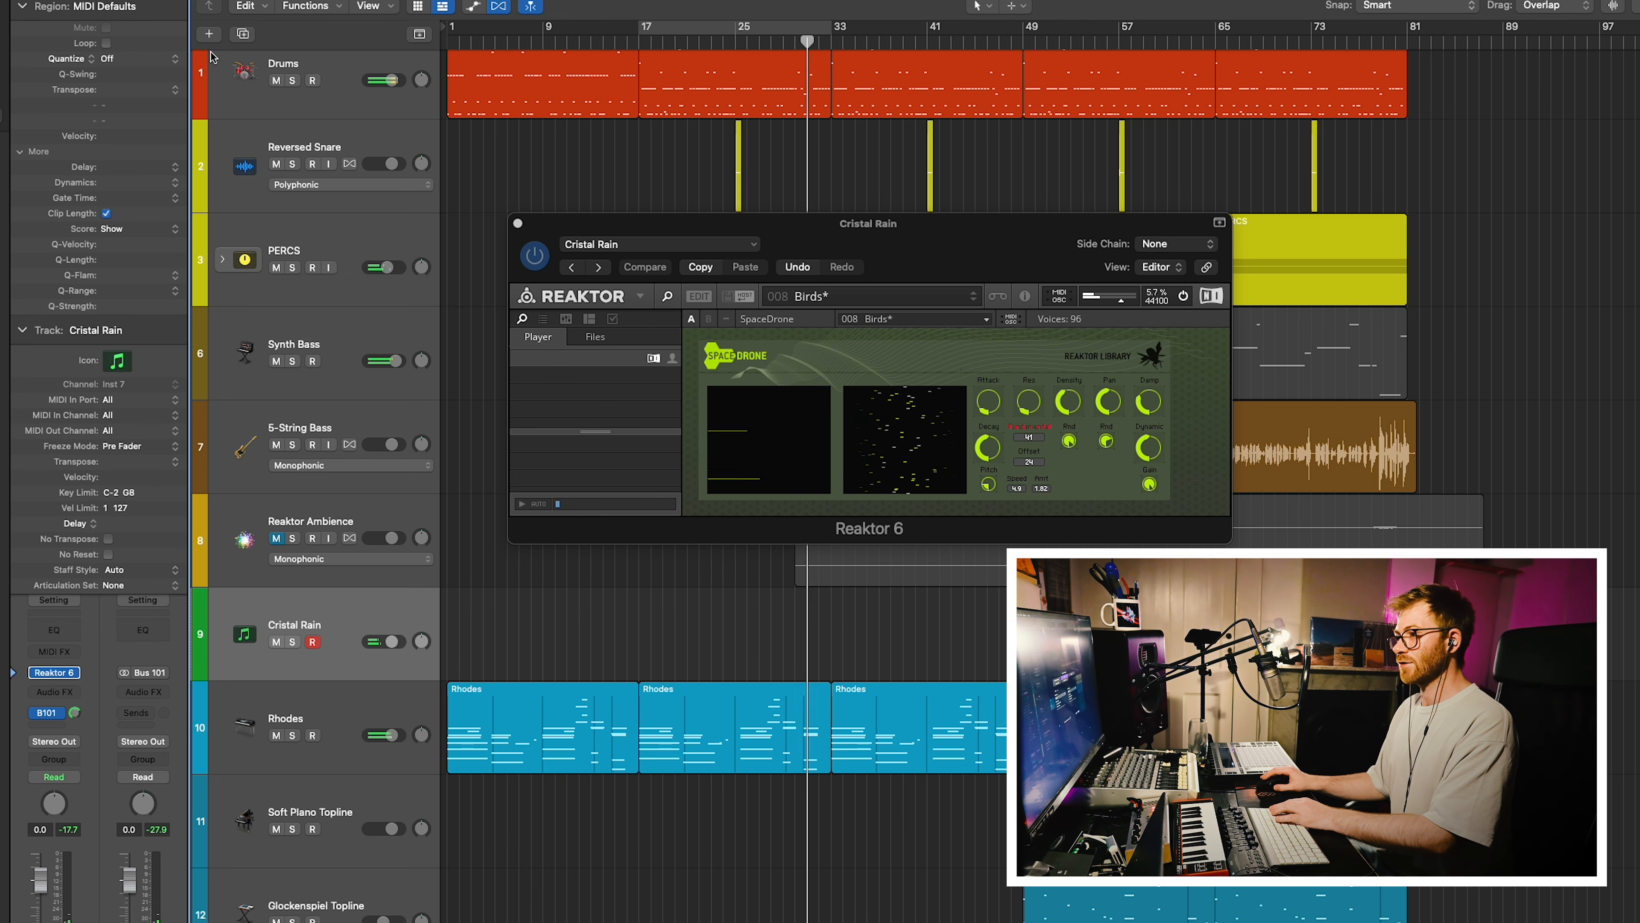
Create one audio track with Bus 101 (Reaktor Ambience) as its input and Output 1 + 2 as its output.
left_click(208, 33)
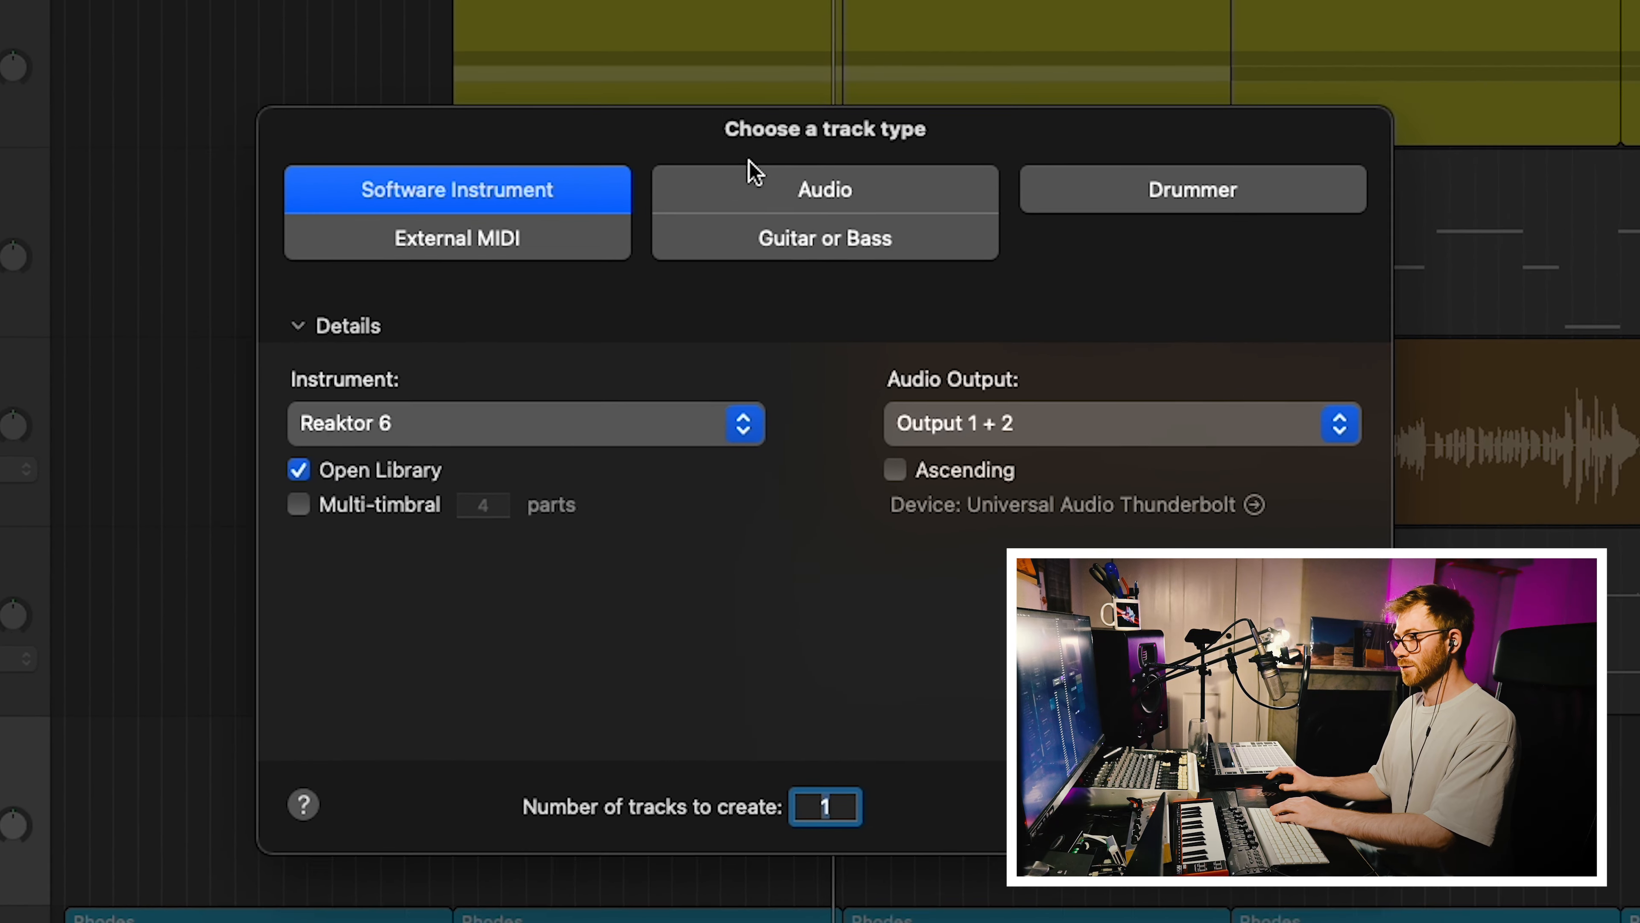
left_click(740, 186)
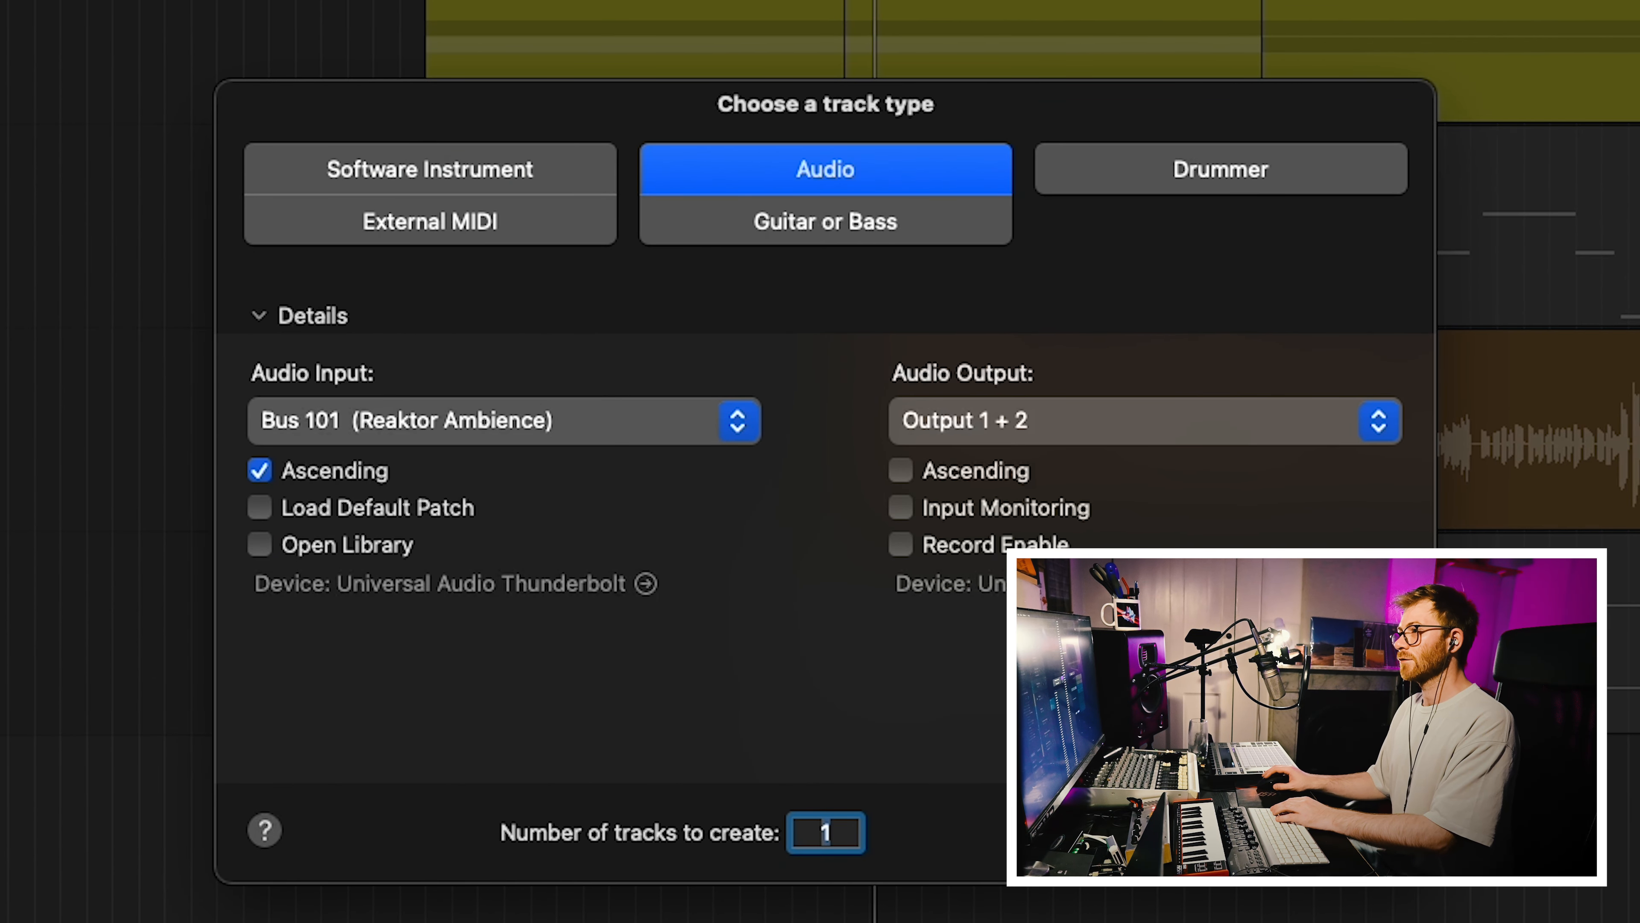
key("Return")
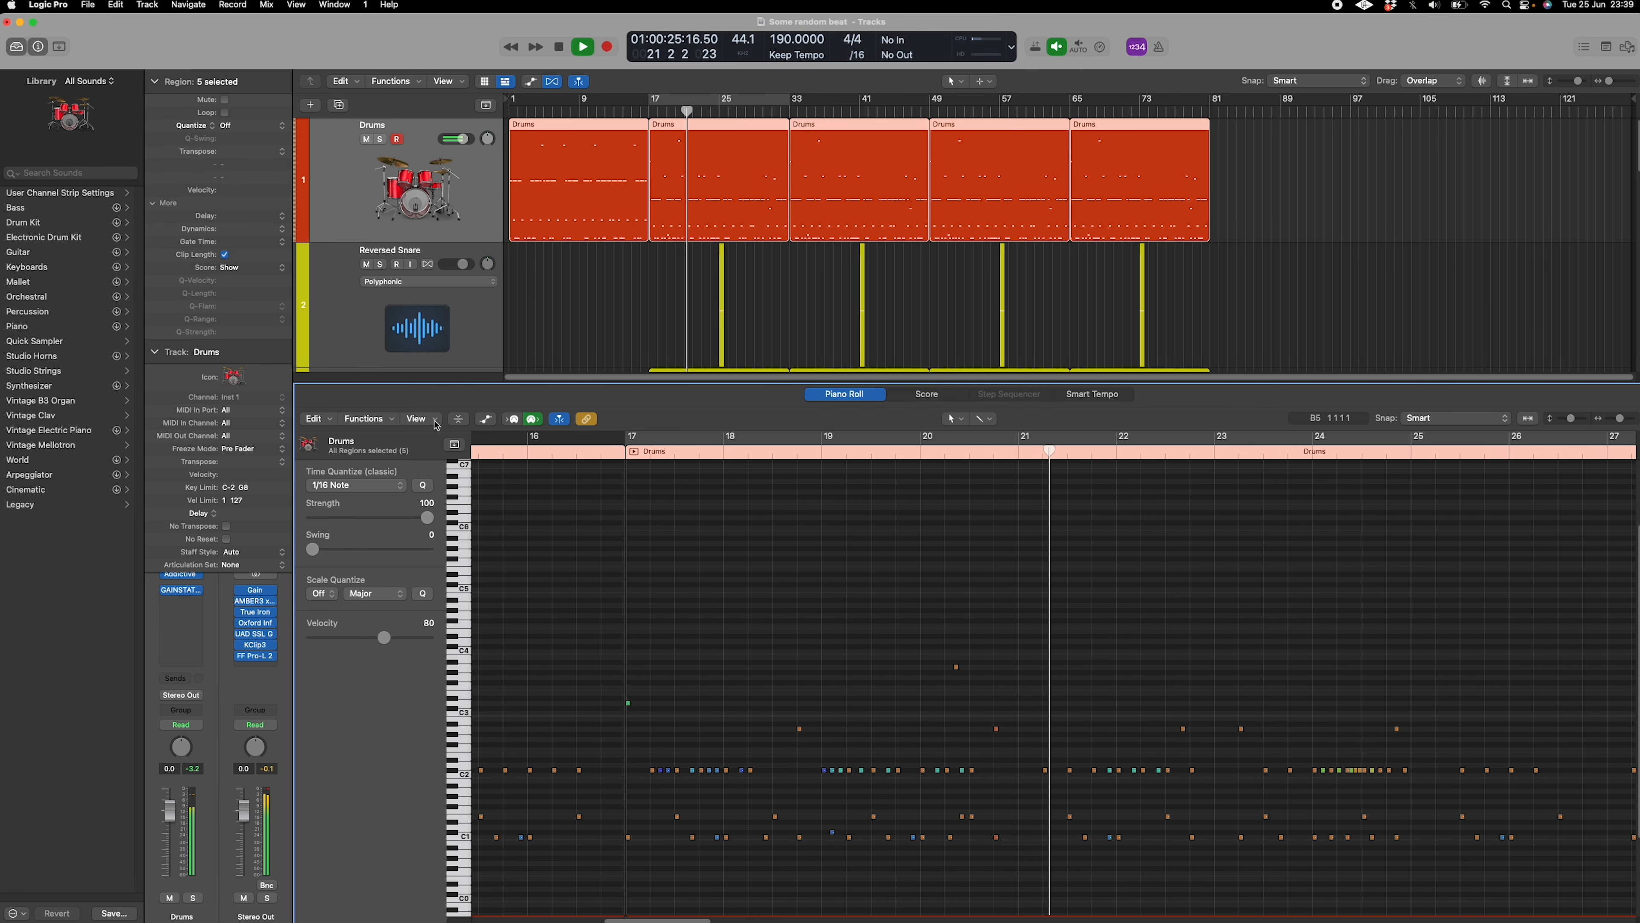
Review the GAINSTATION2 and Addictive Drums 2 plug-ins on the Drums track during playback and close both windows.
key("Return")
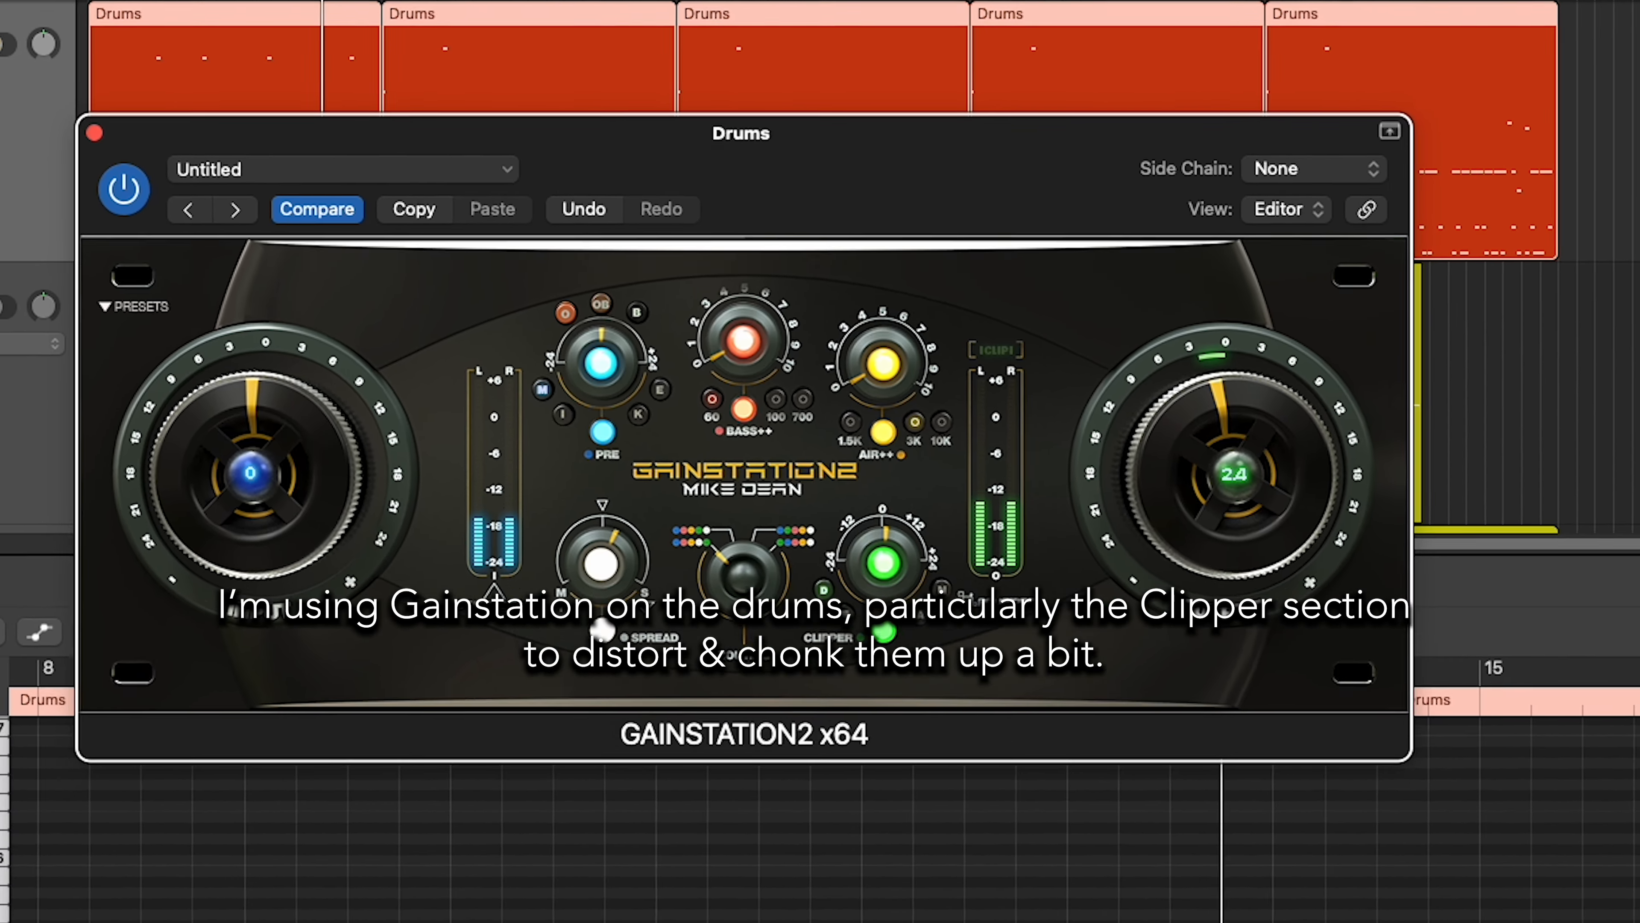
left_click(2, 678)
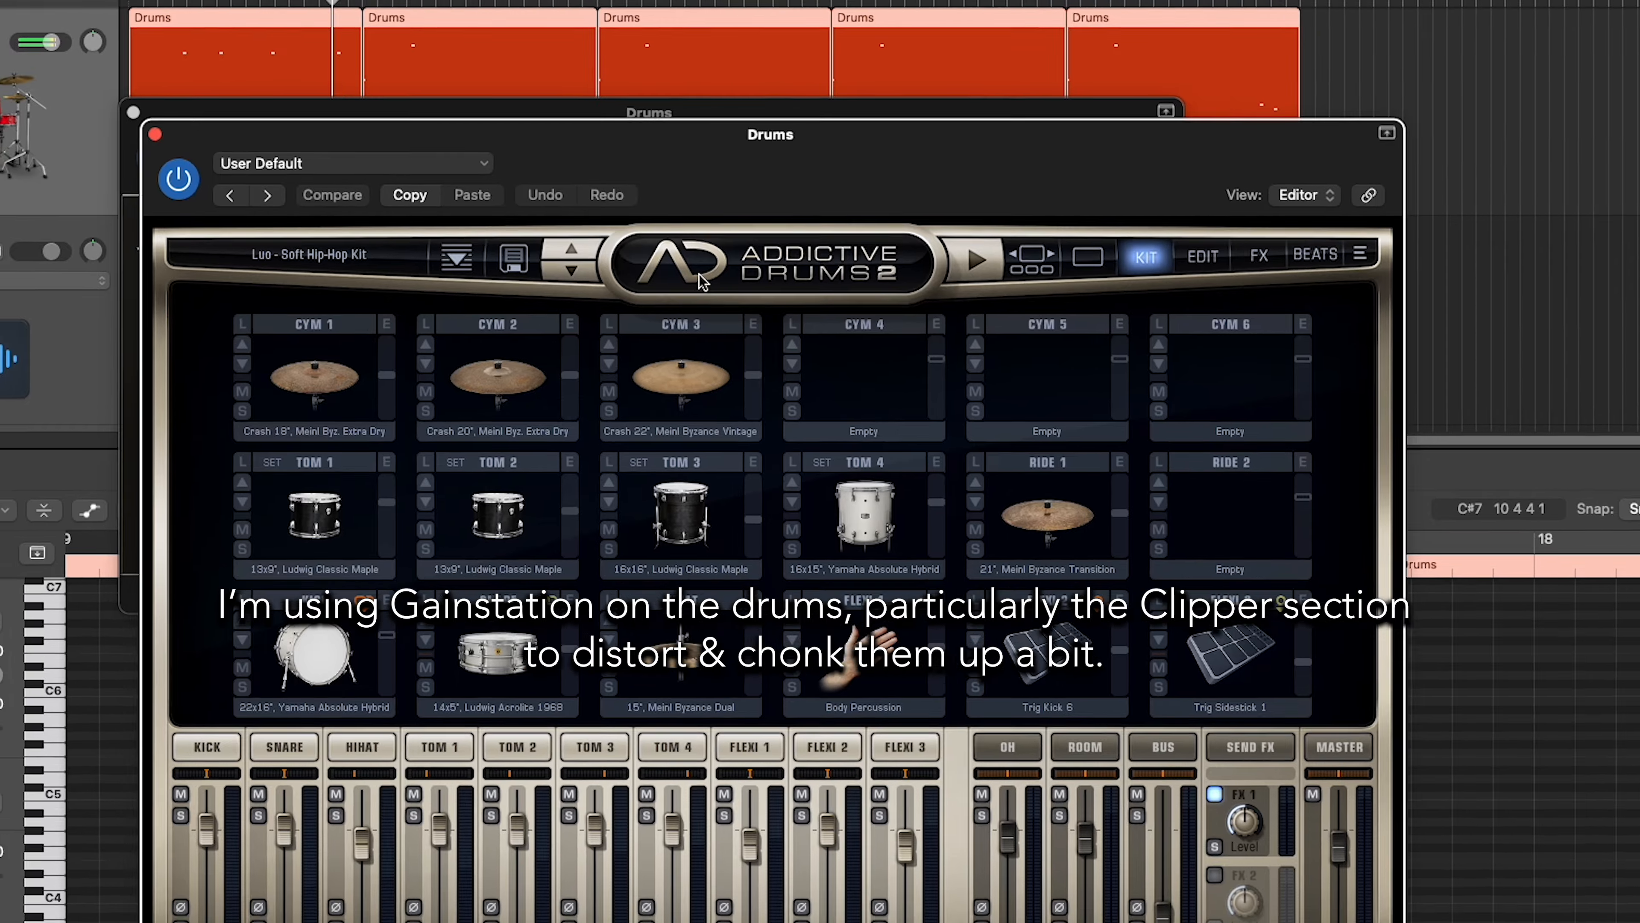
left_click_drag(750, 205, 733, 1)
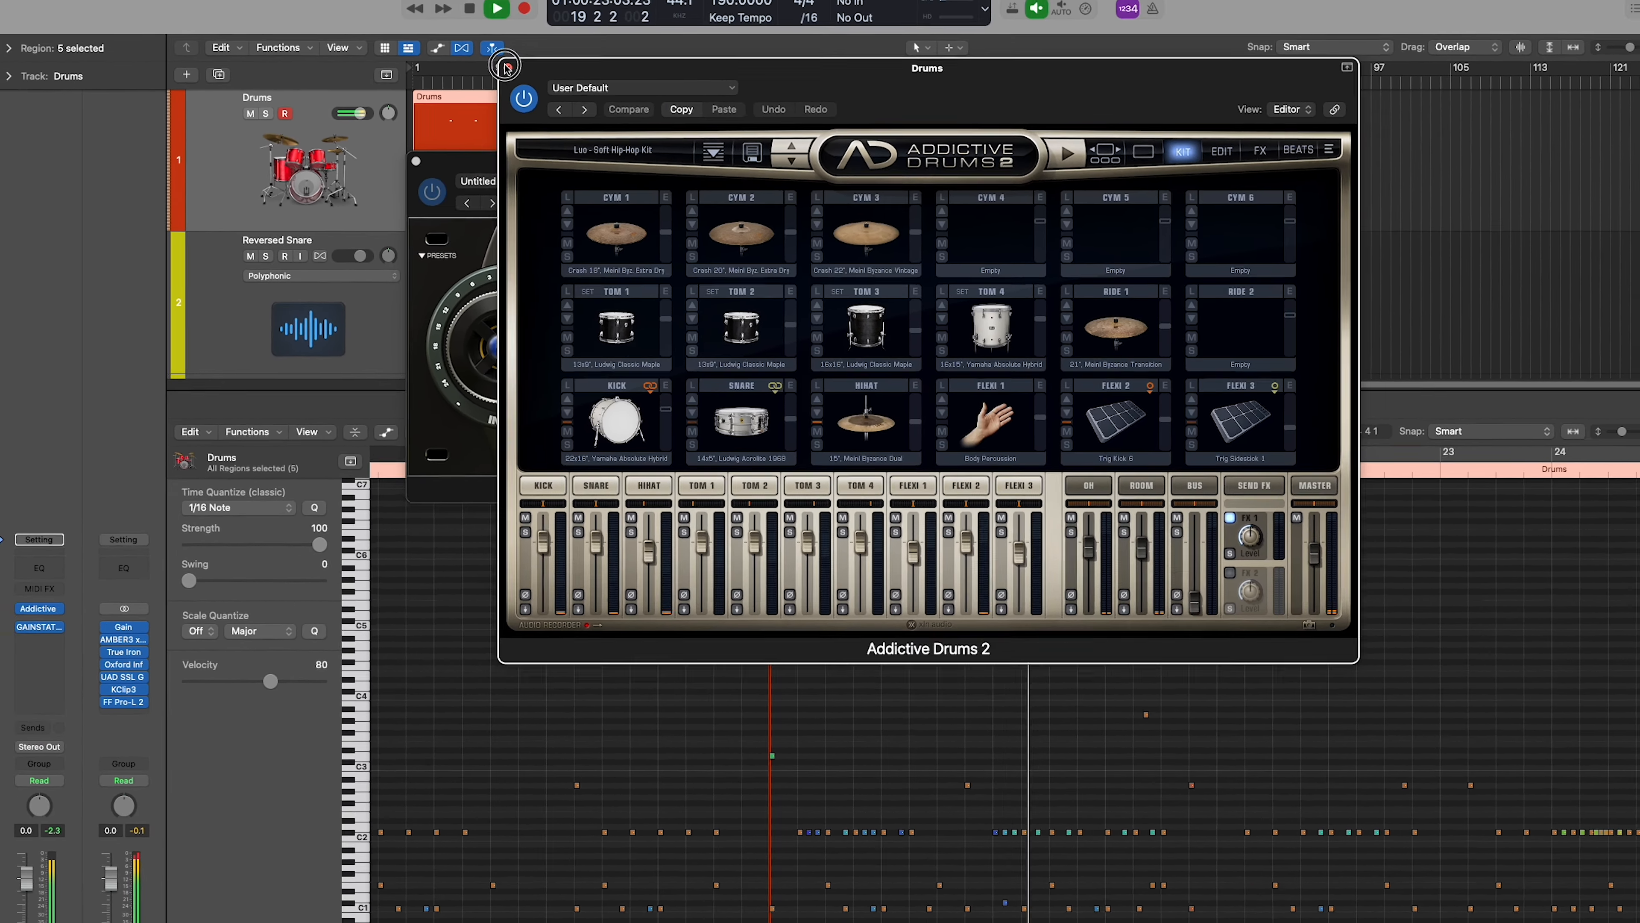
left_click(470, 54)
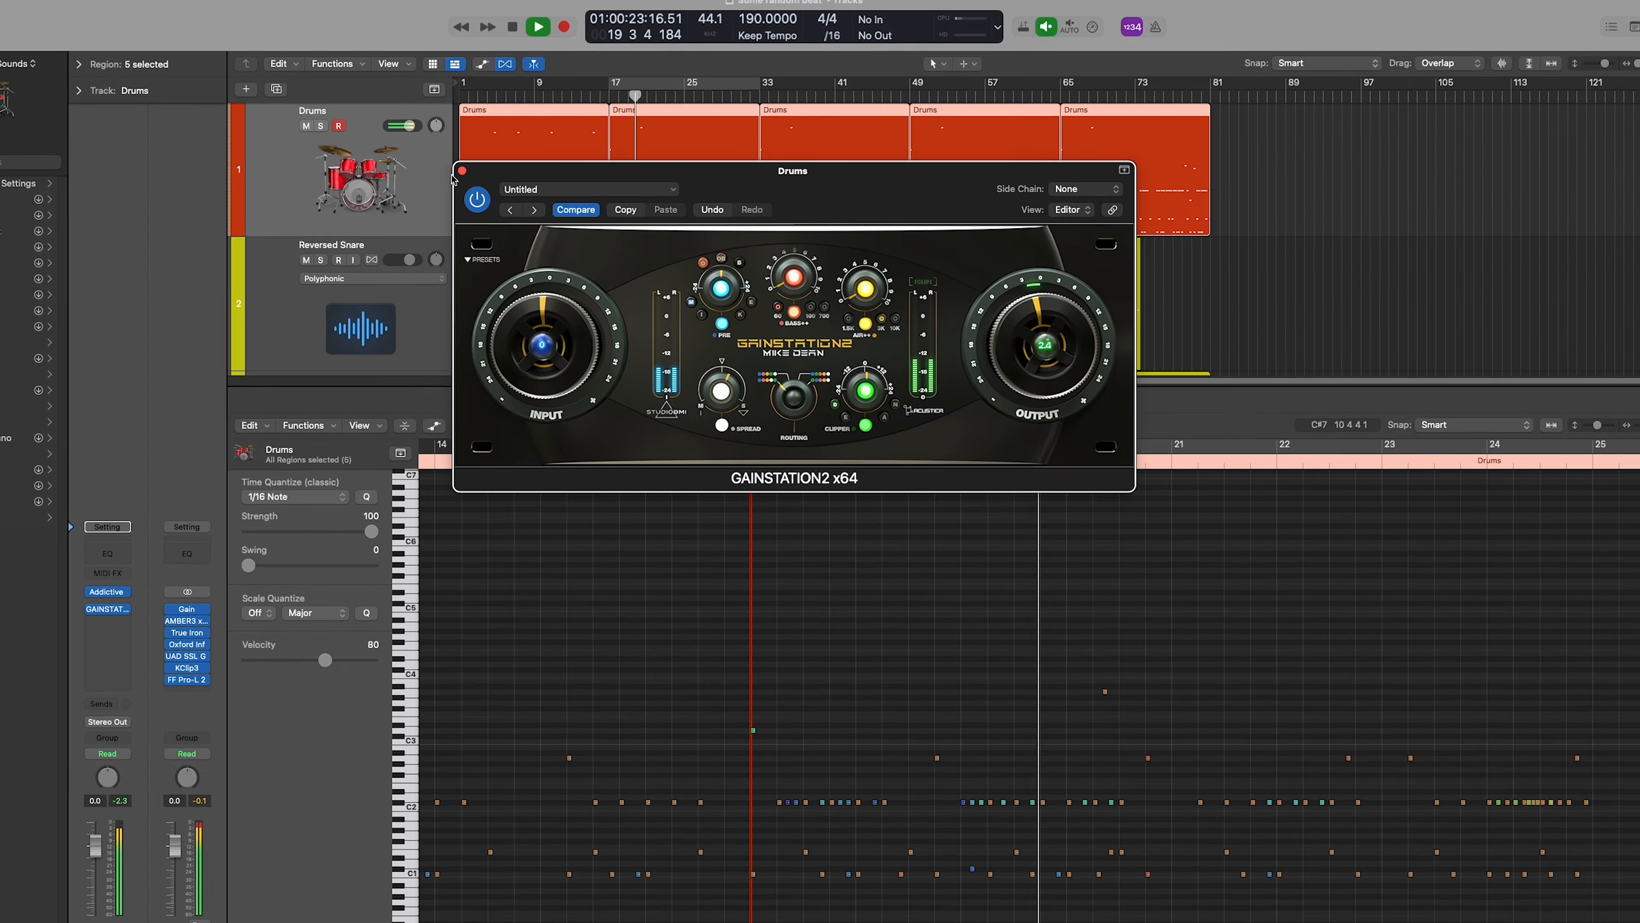
left_click(374, 152)
Inspect the Reversed Snare track and its audio file, and review the Synth Bass patch, closing its plug-in windows.
left_click(429, 313)
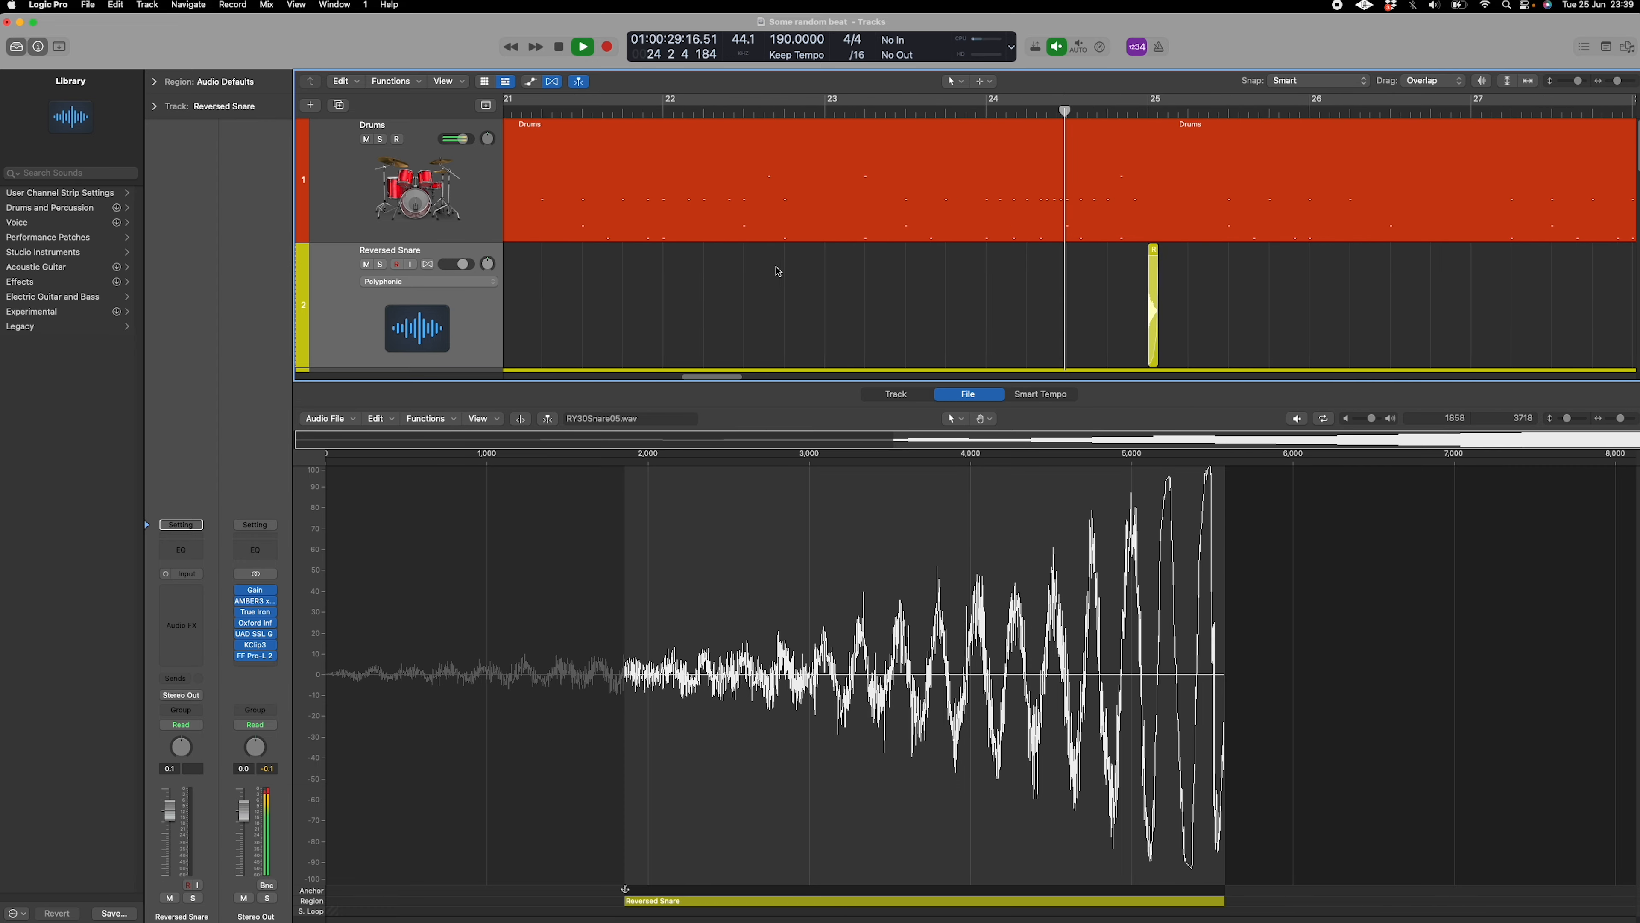
key("x")
key("x")
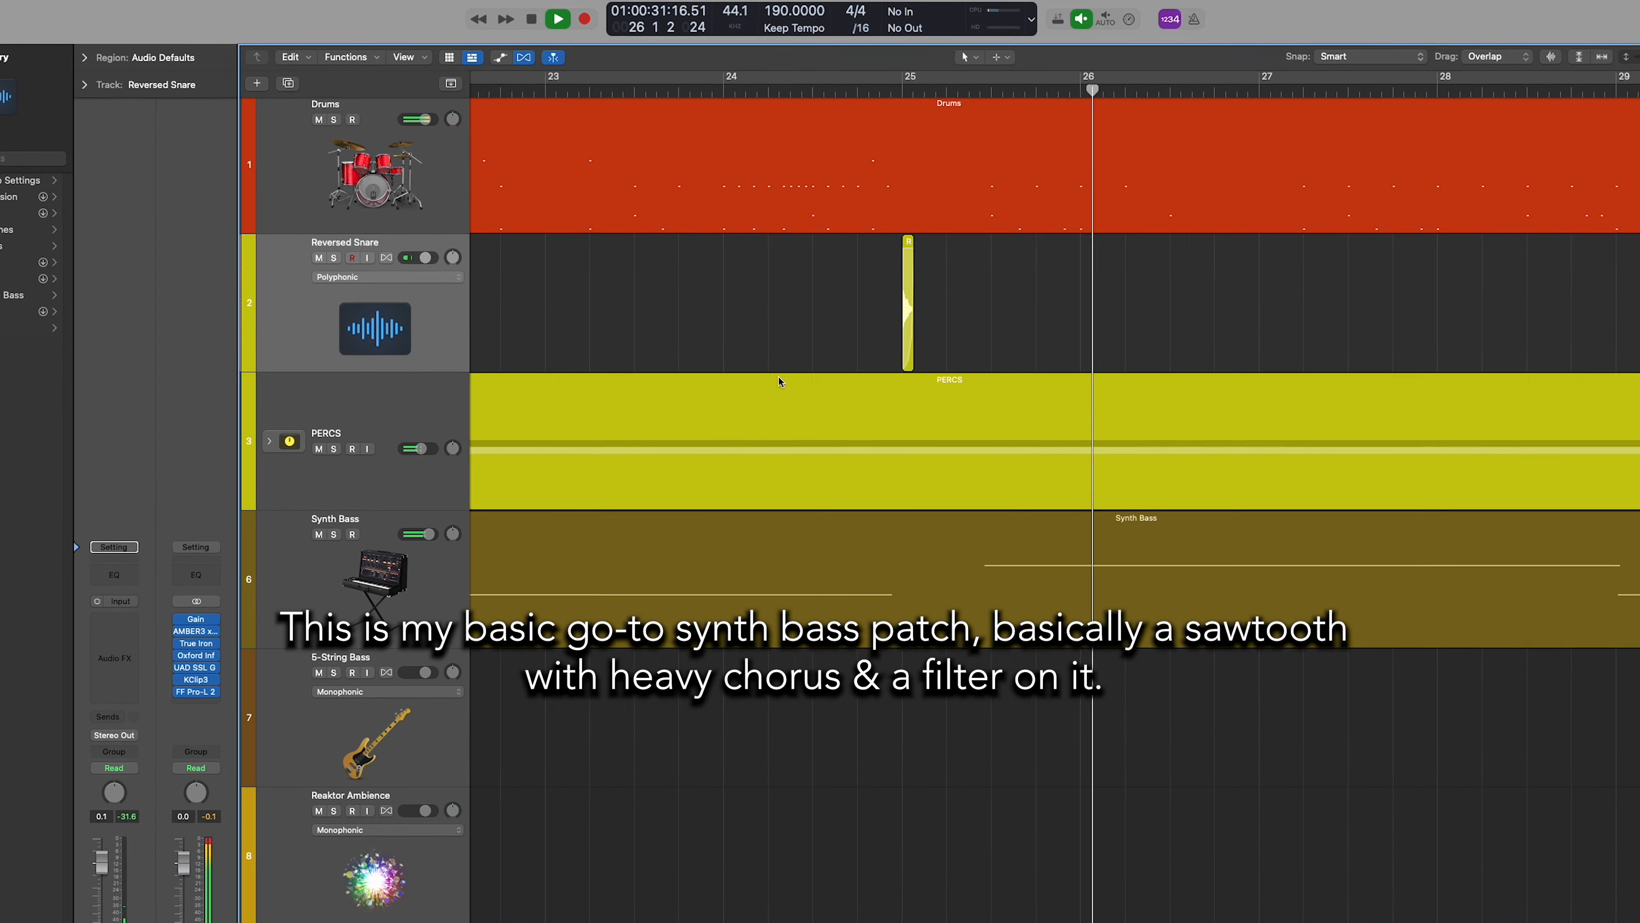
left_click(366, 608)
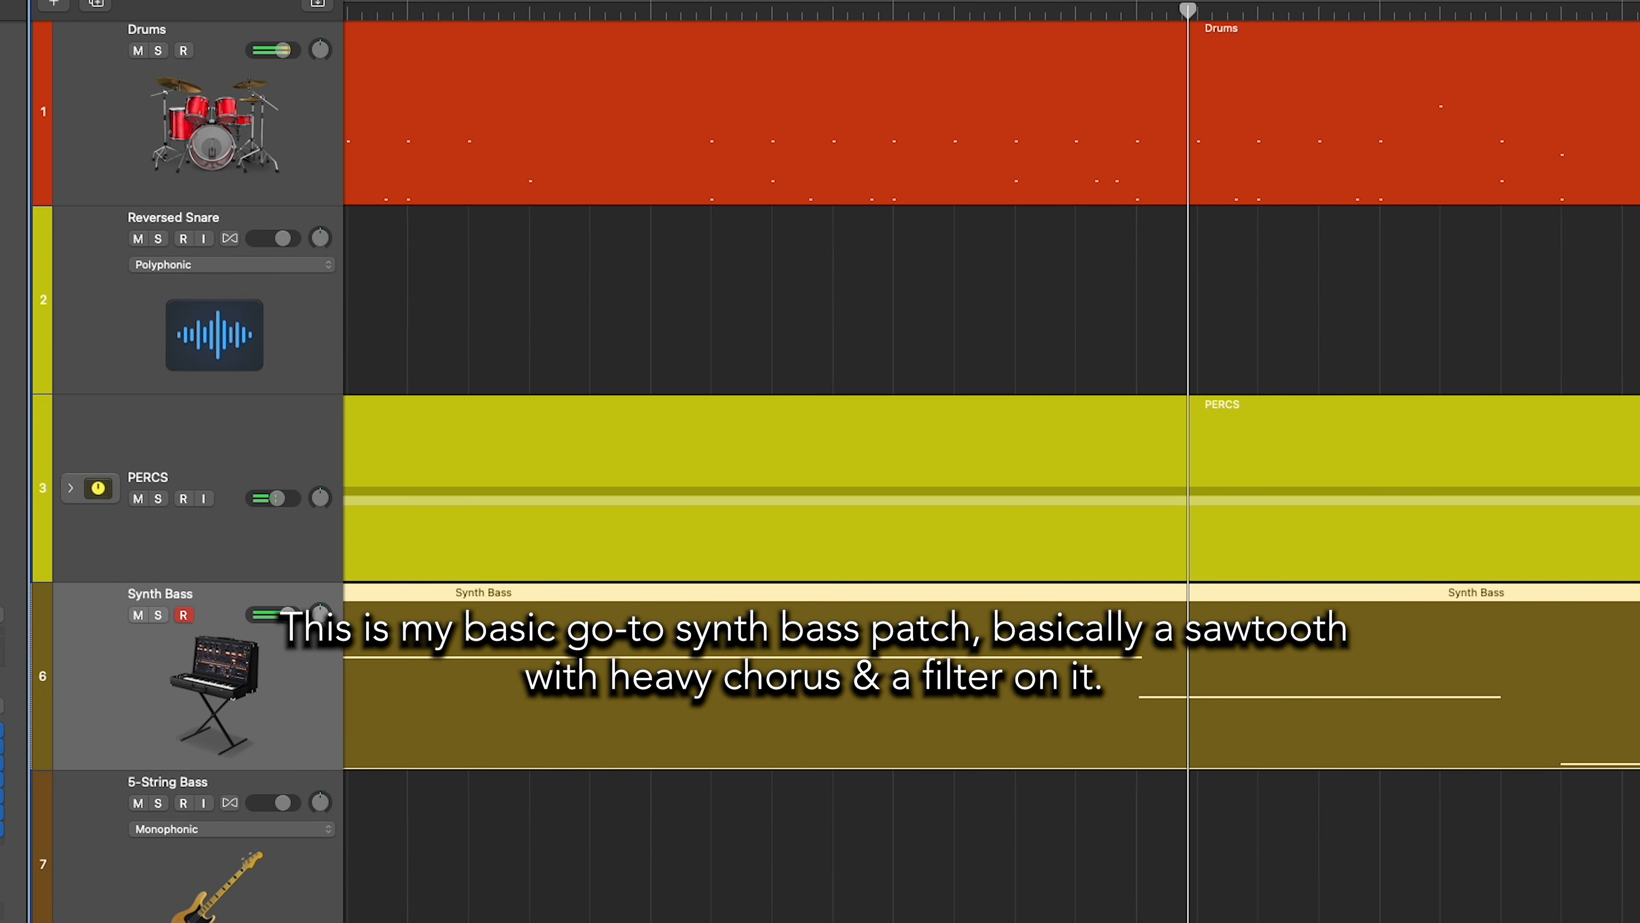
key("super+w")
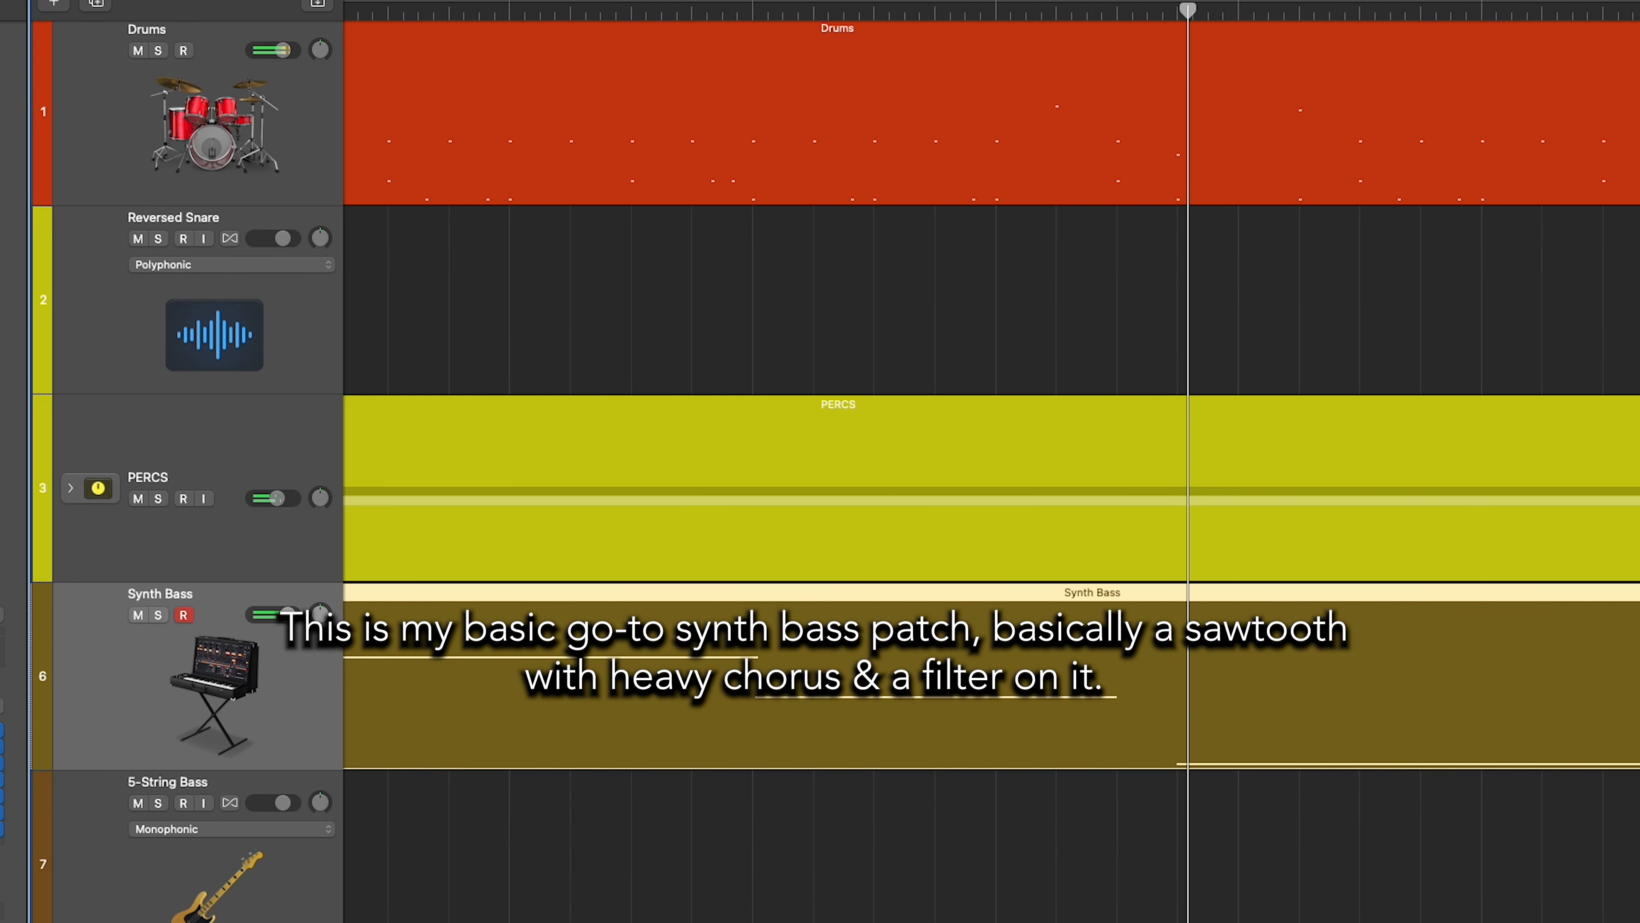
key("super+w")
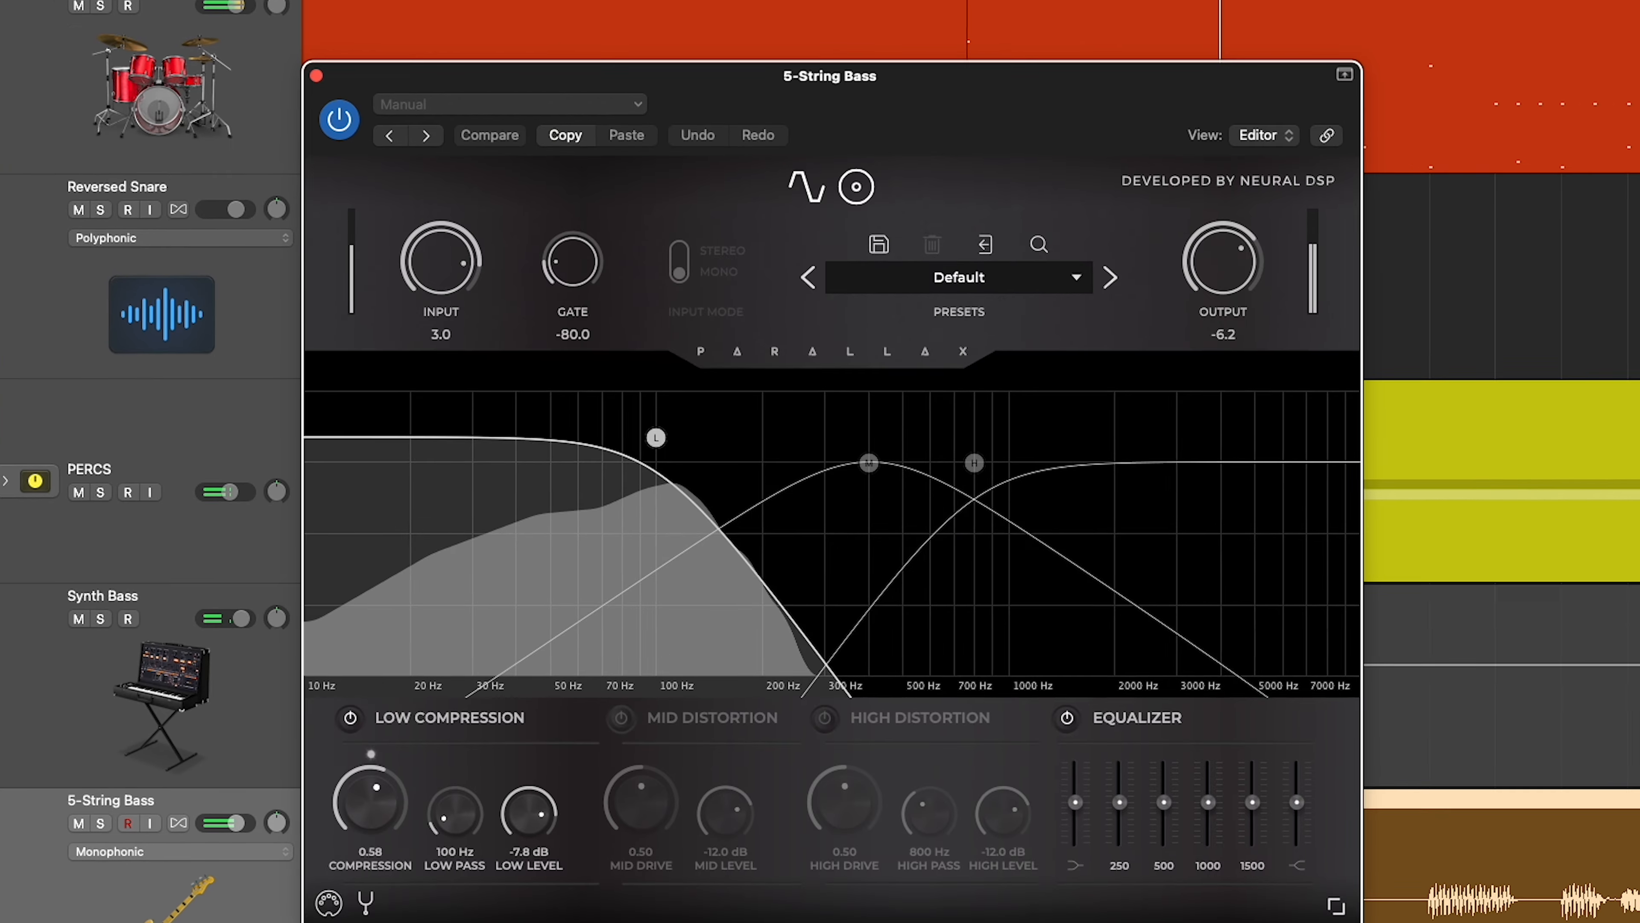
Raise the Parallax output on the 5-String Bass track to -5.4 and close the plug-in window.
left_click_drag(1239, 262, 1240, 259)
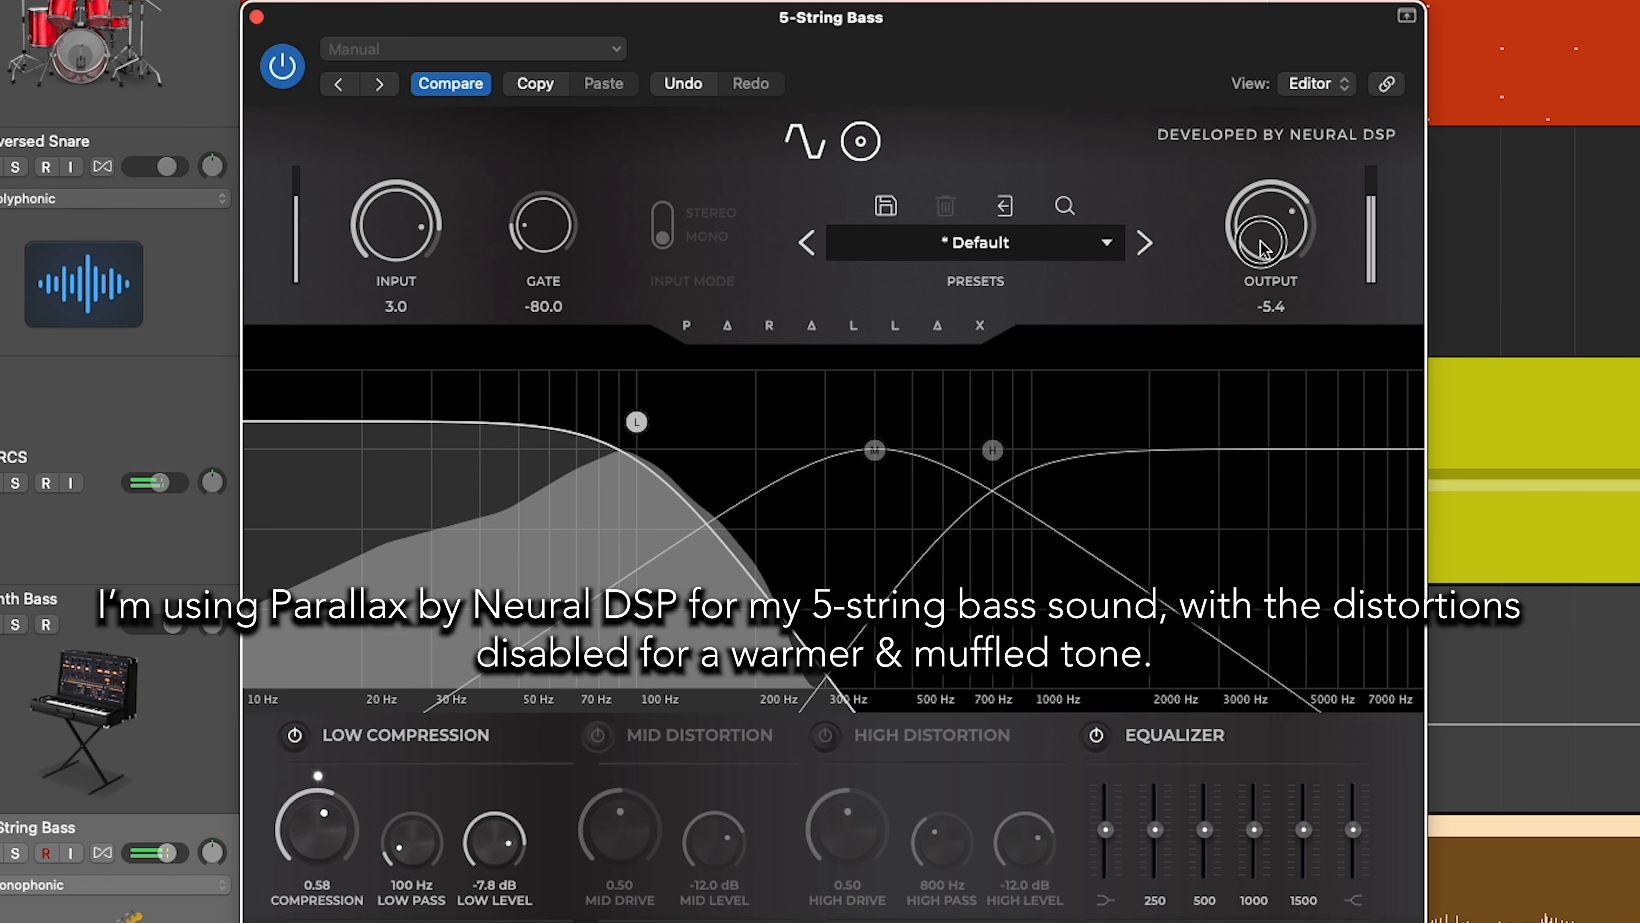
left_click(256, 16)
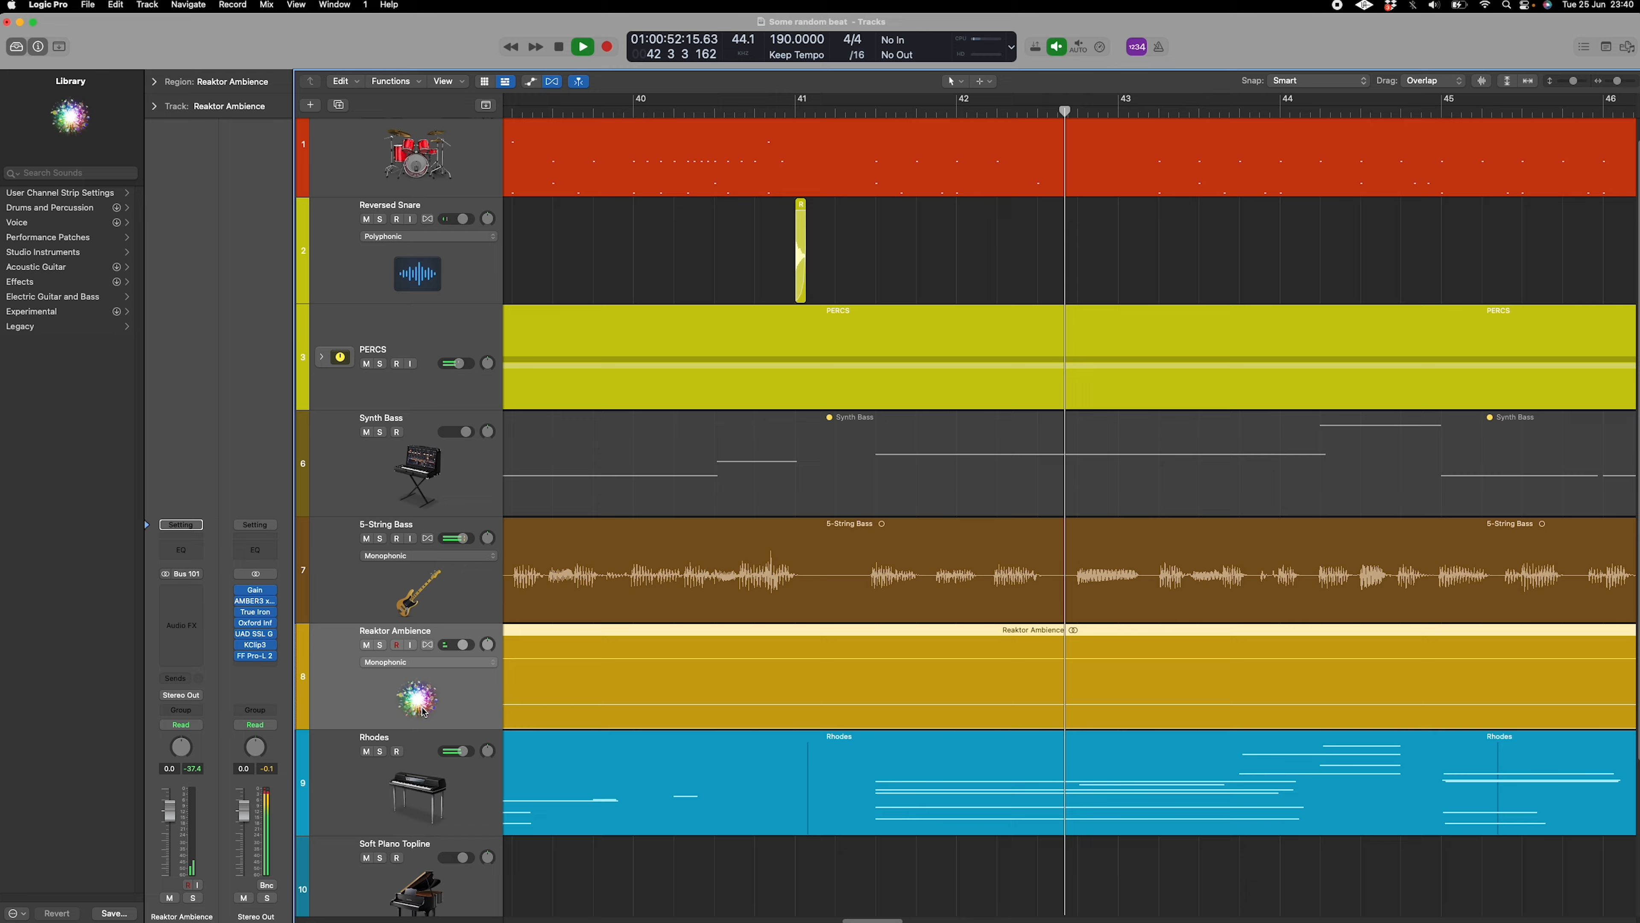
Review the Rhodes track's Addictive Keys instrument and ValhallaVintageVerb reverb, closing both windows.
key("Down")
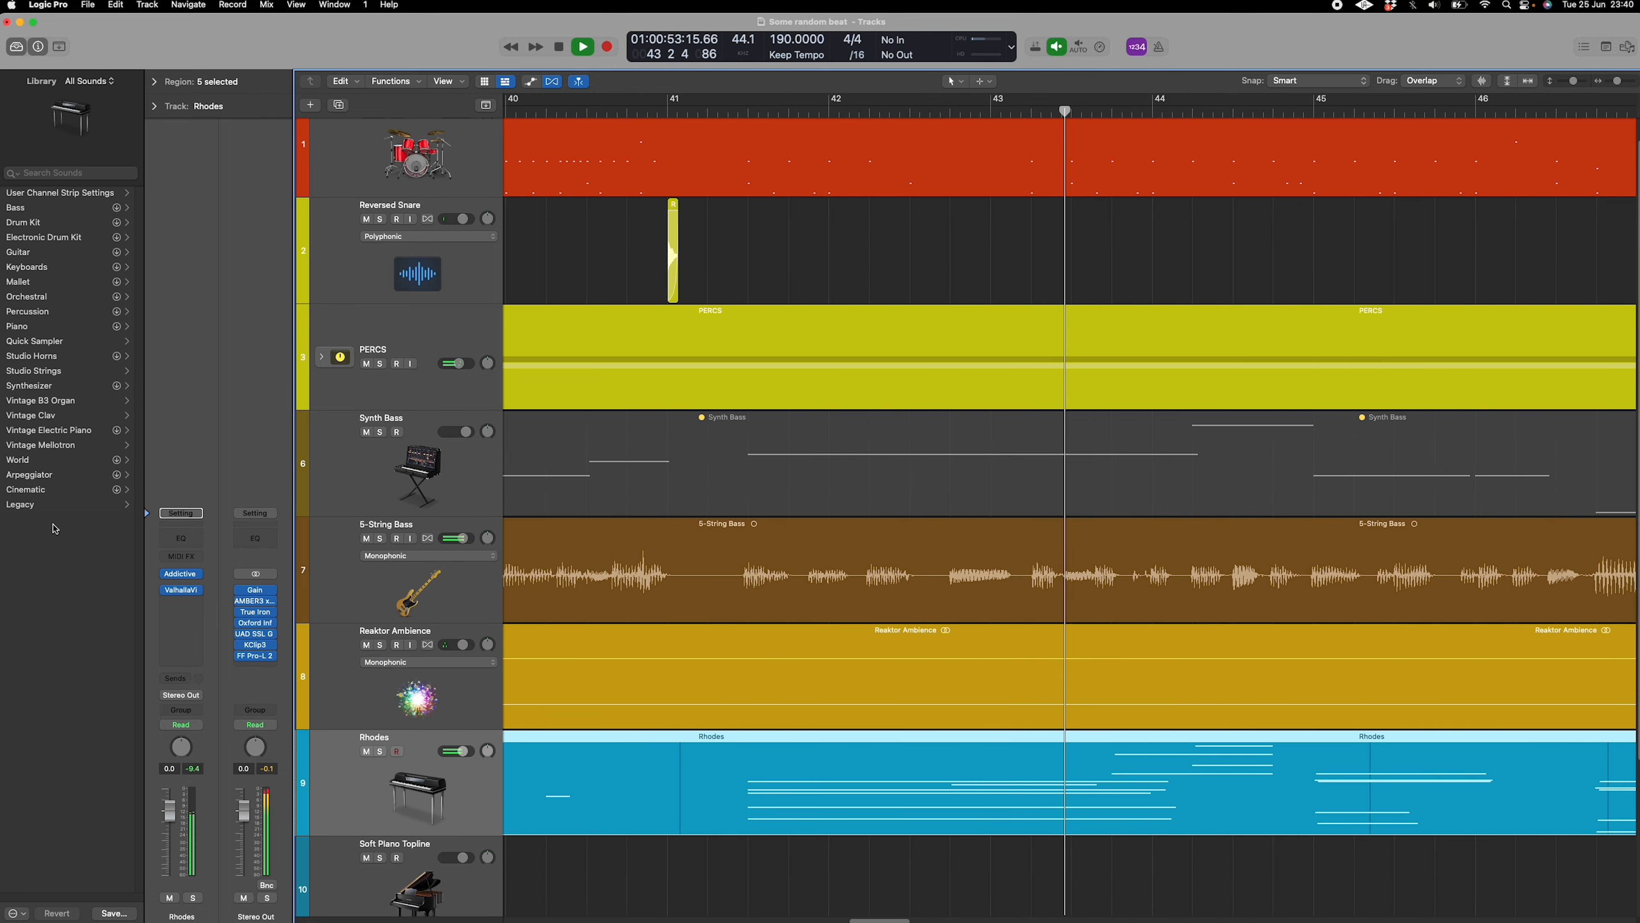
left_click(198, 571)
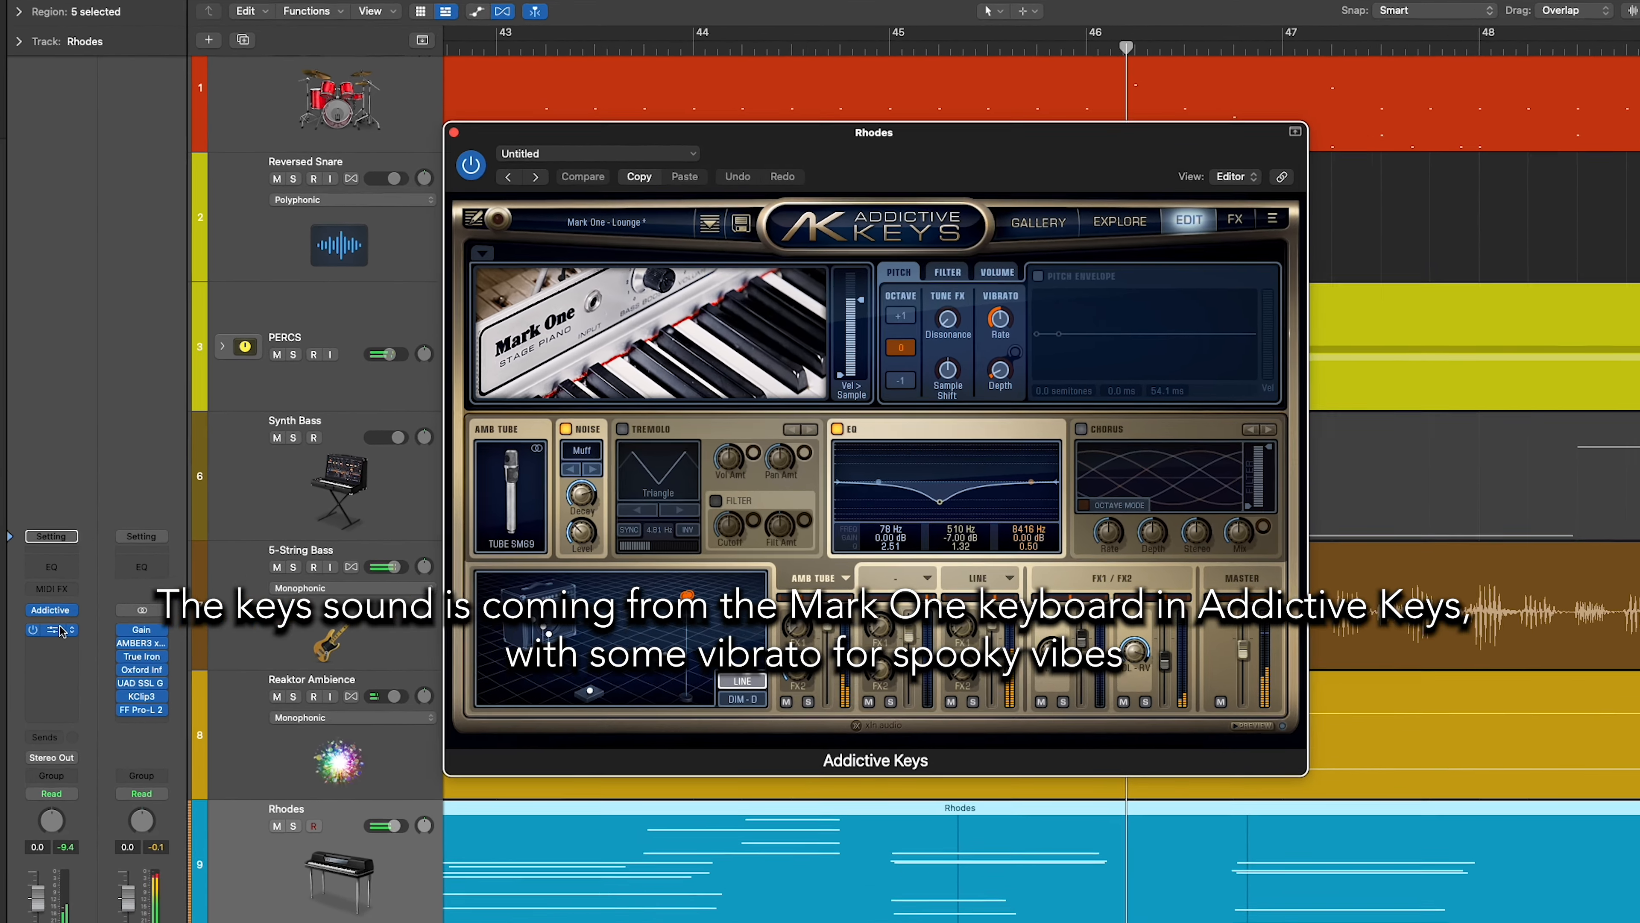
left_click(182, 589)
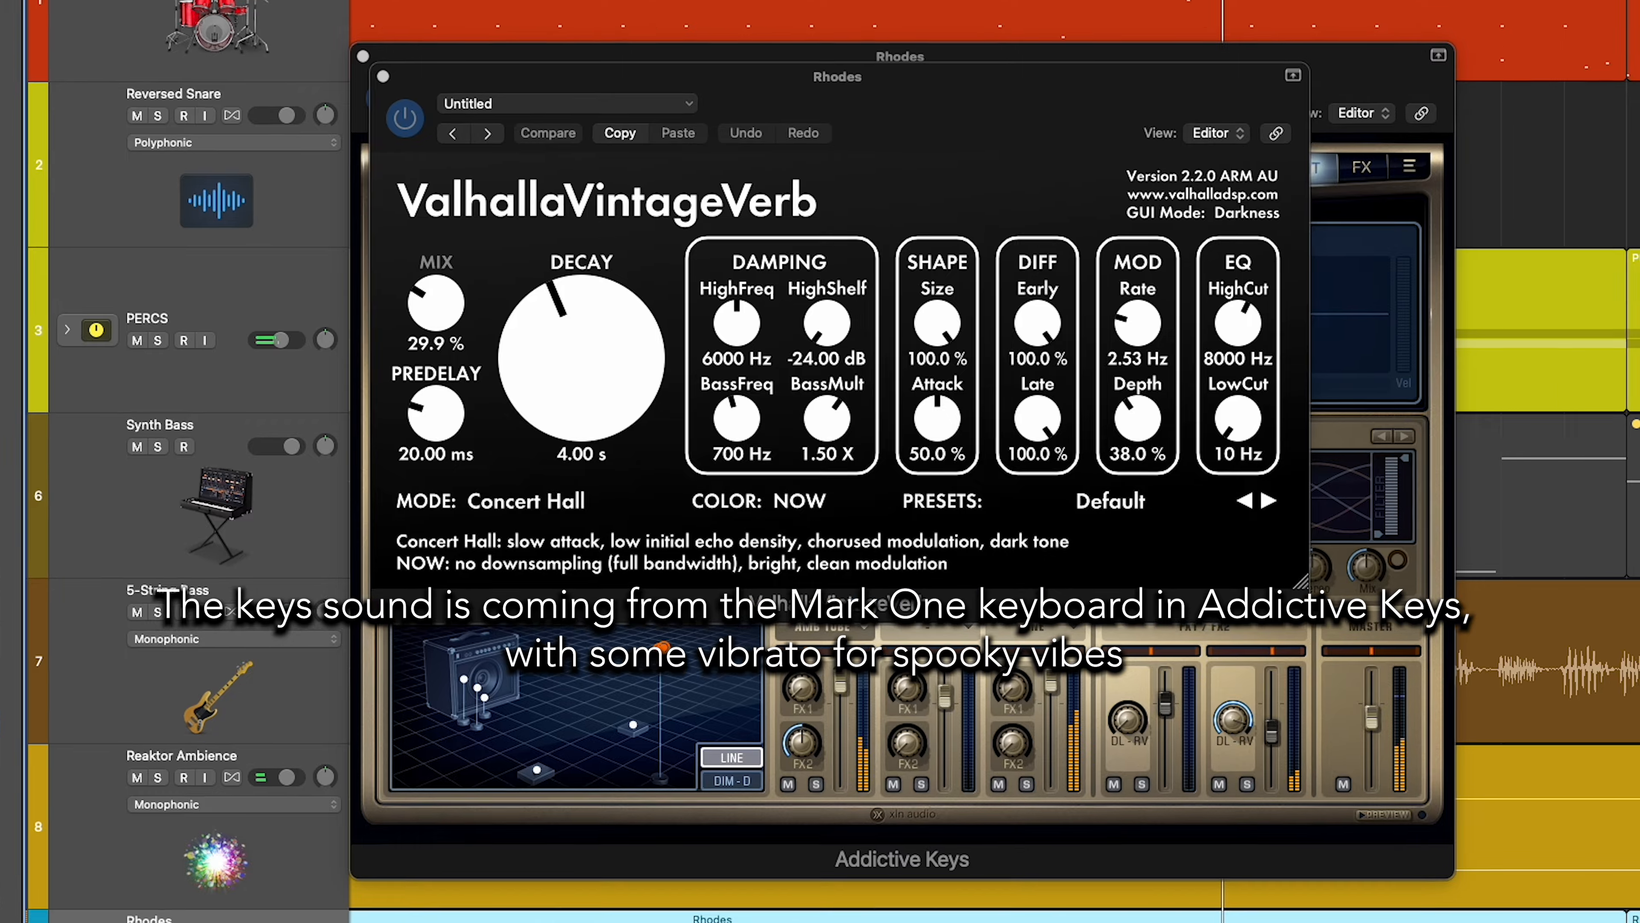
left_click(412, 100)
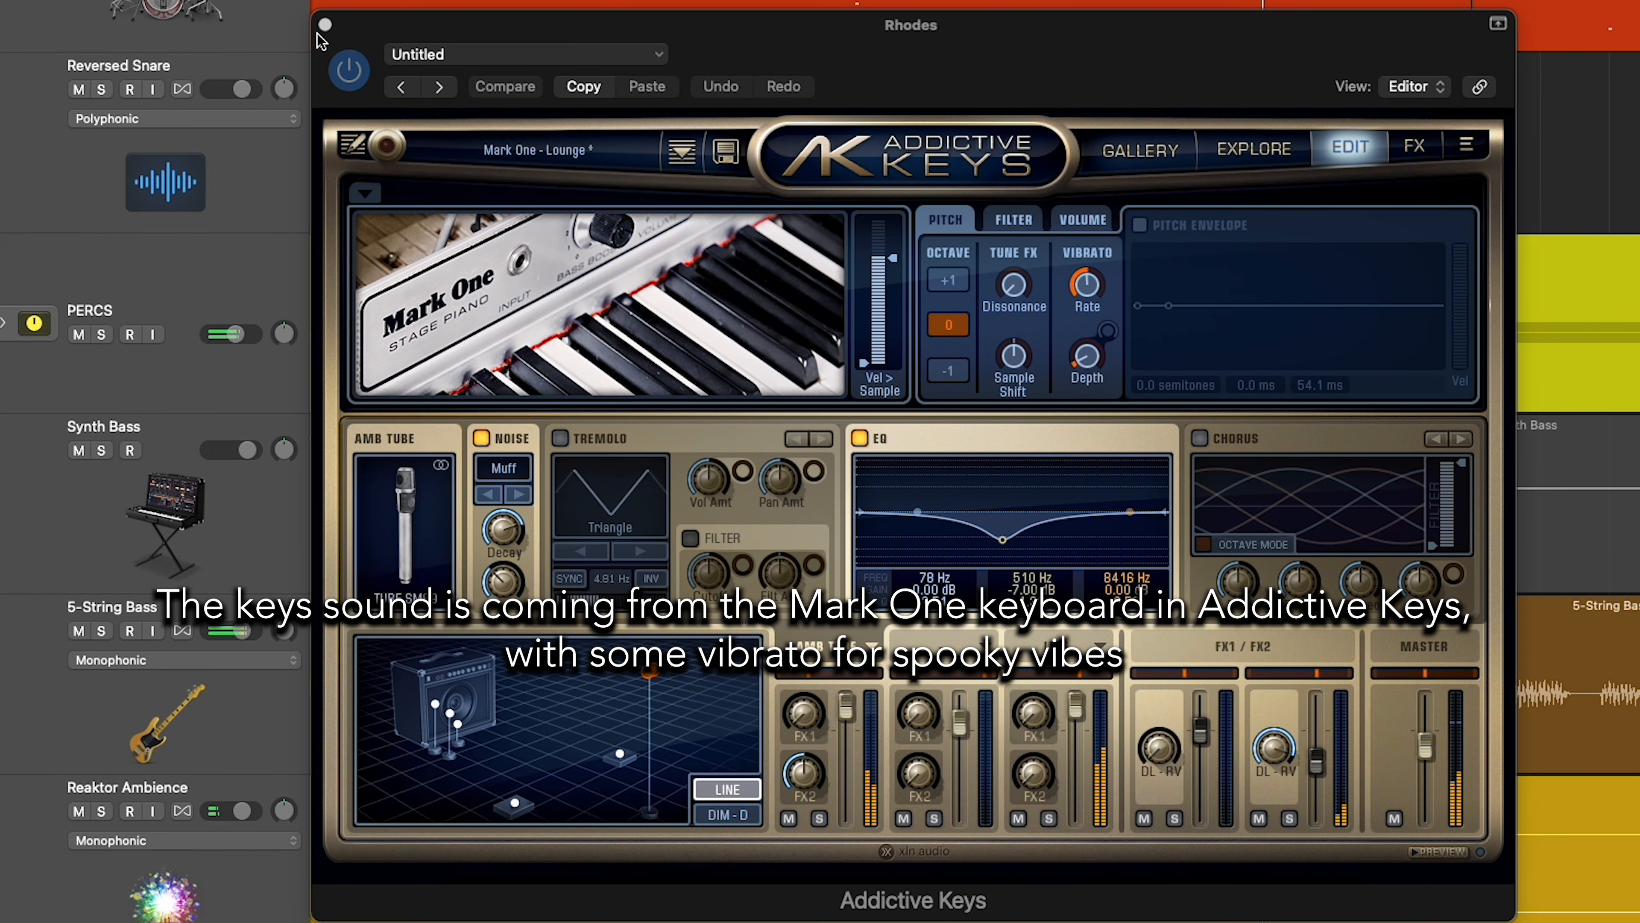
left_click(394, 82)
Review the LABS instruments on the Soft Piano Topline and Glockenspiel Topline tracks, closing each window.
scroll(355, 872, "down", 5)
left_click(194, 914)
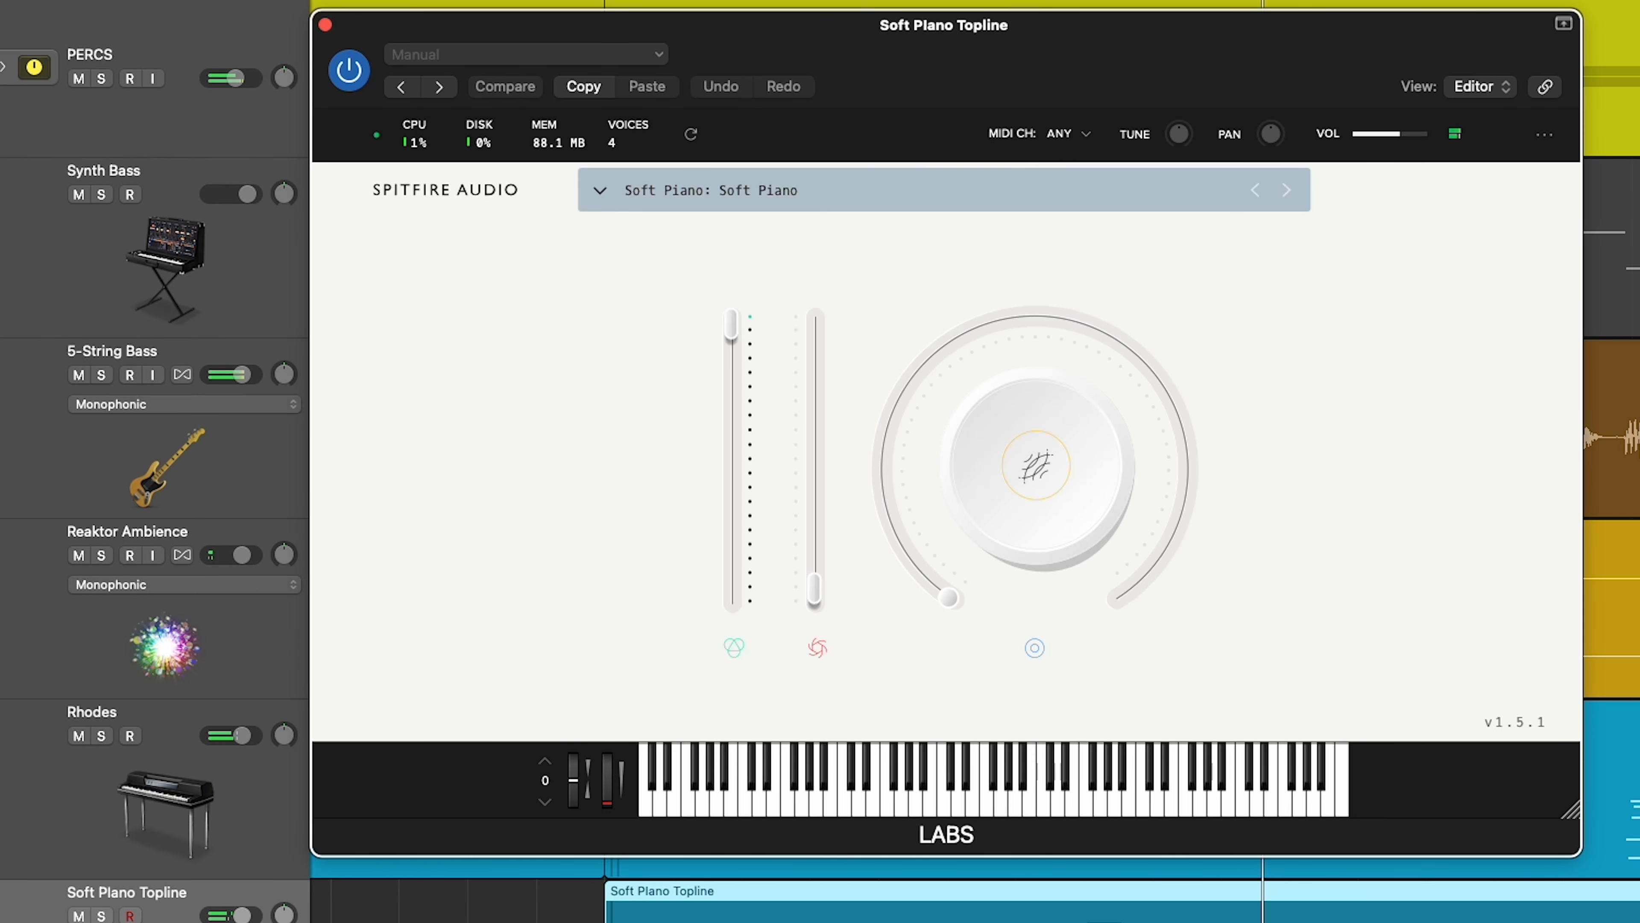
left_click(325, 24)
key("Down")
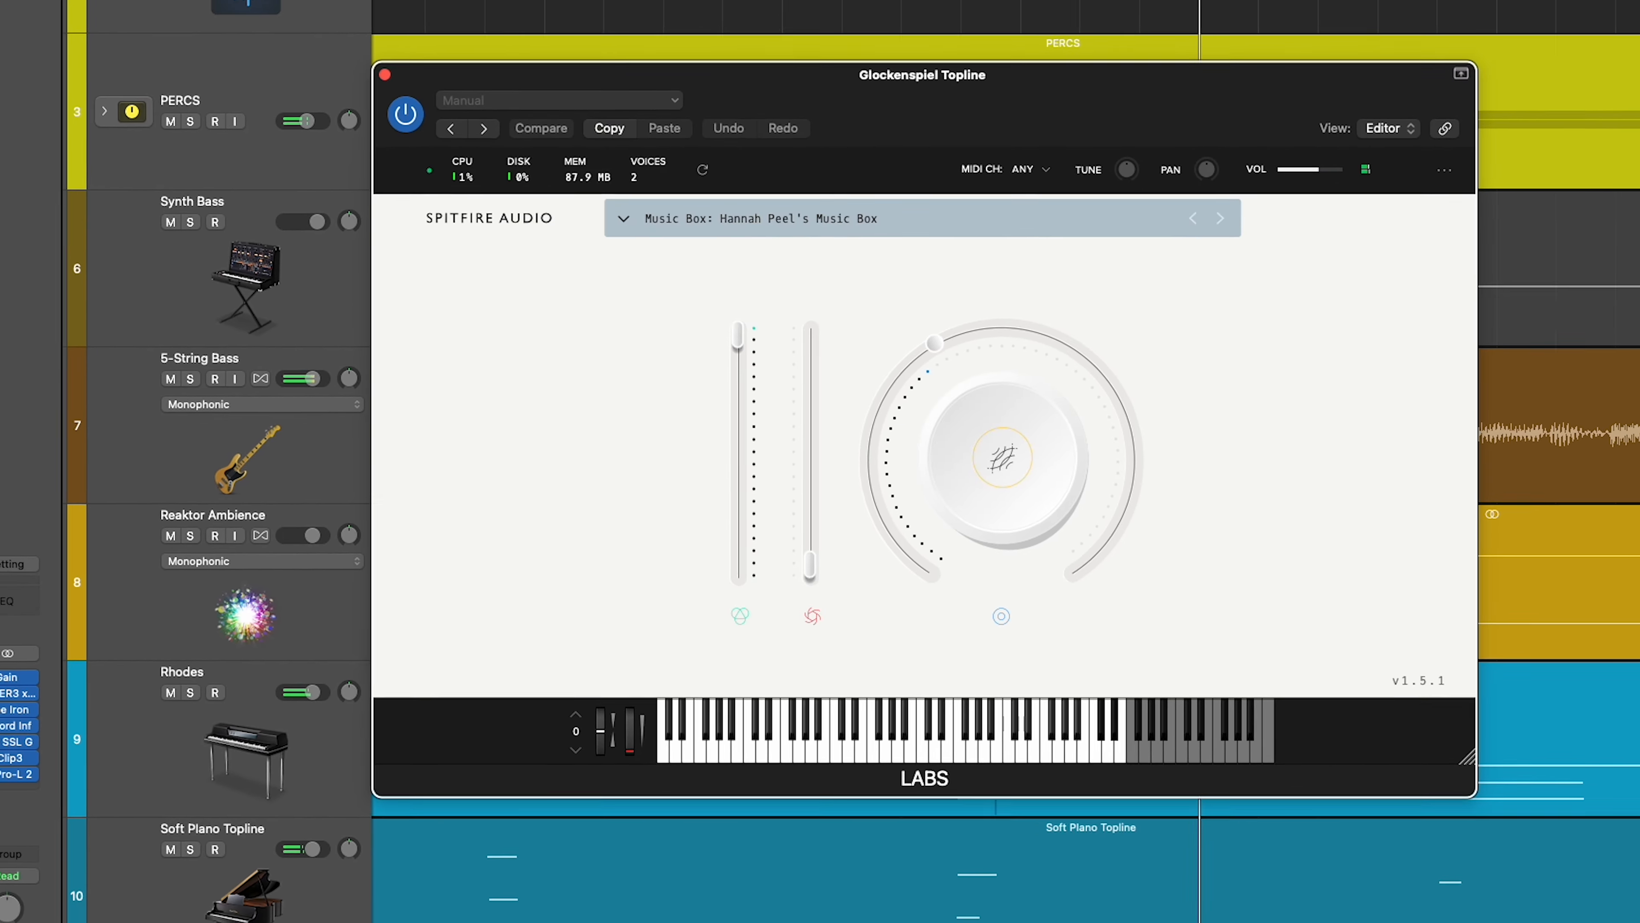
left_click(402, 70)
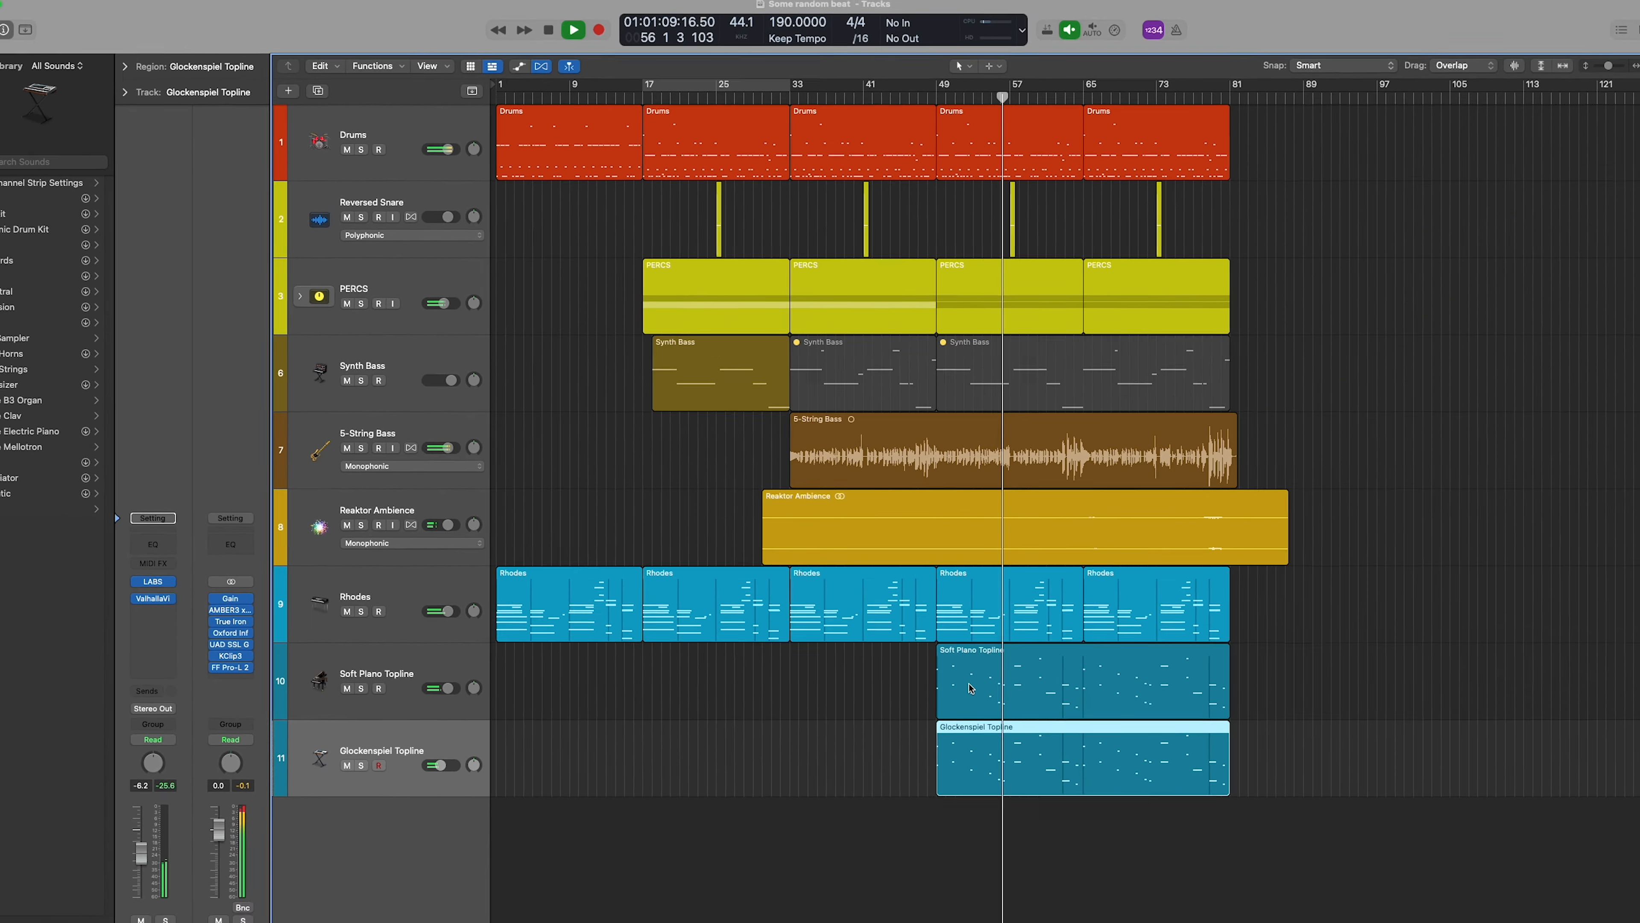
scroll(973, 689, "up", 5)
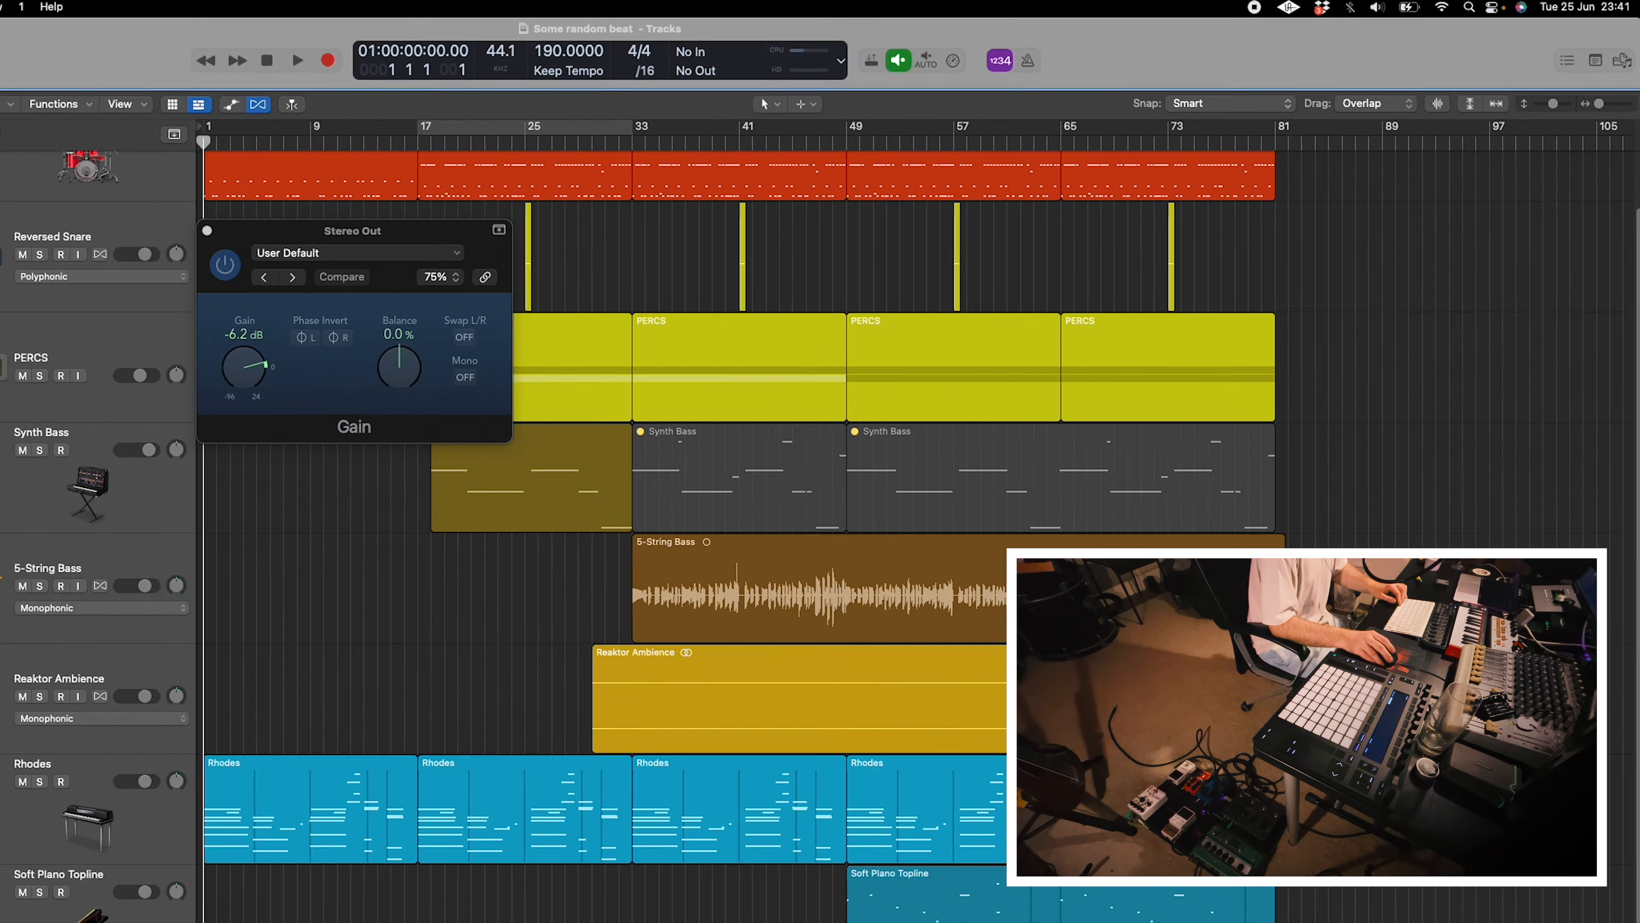
Play the arrangement from bar 1 and clear the plug-ins after Gain from the Stereo Out channel.
left_click(256, 656)
left_click(256, 656)
key("space")
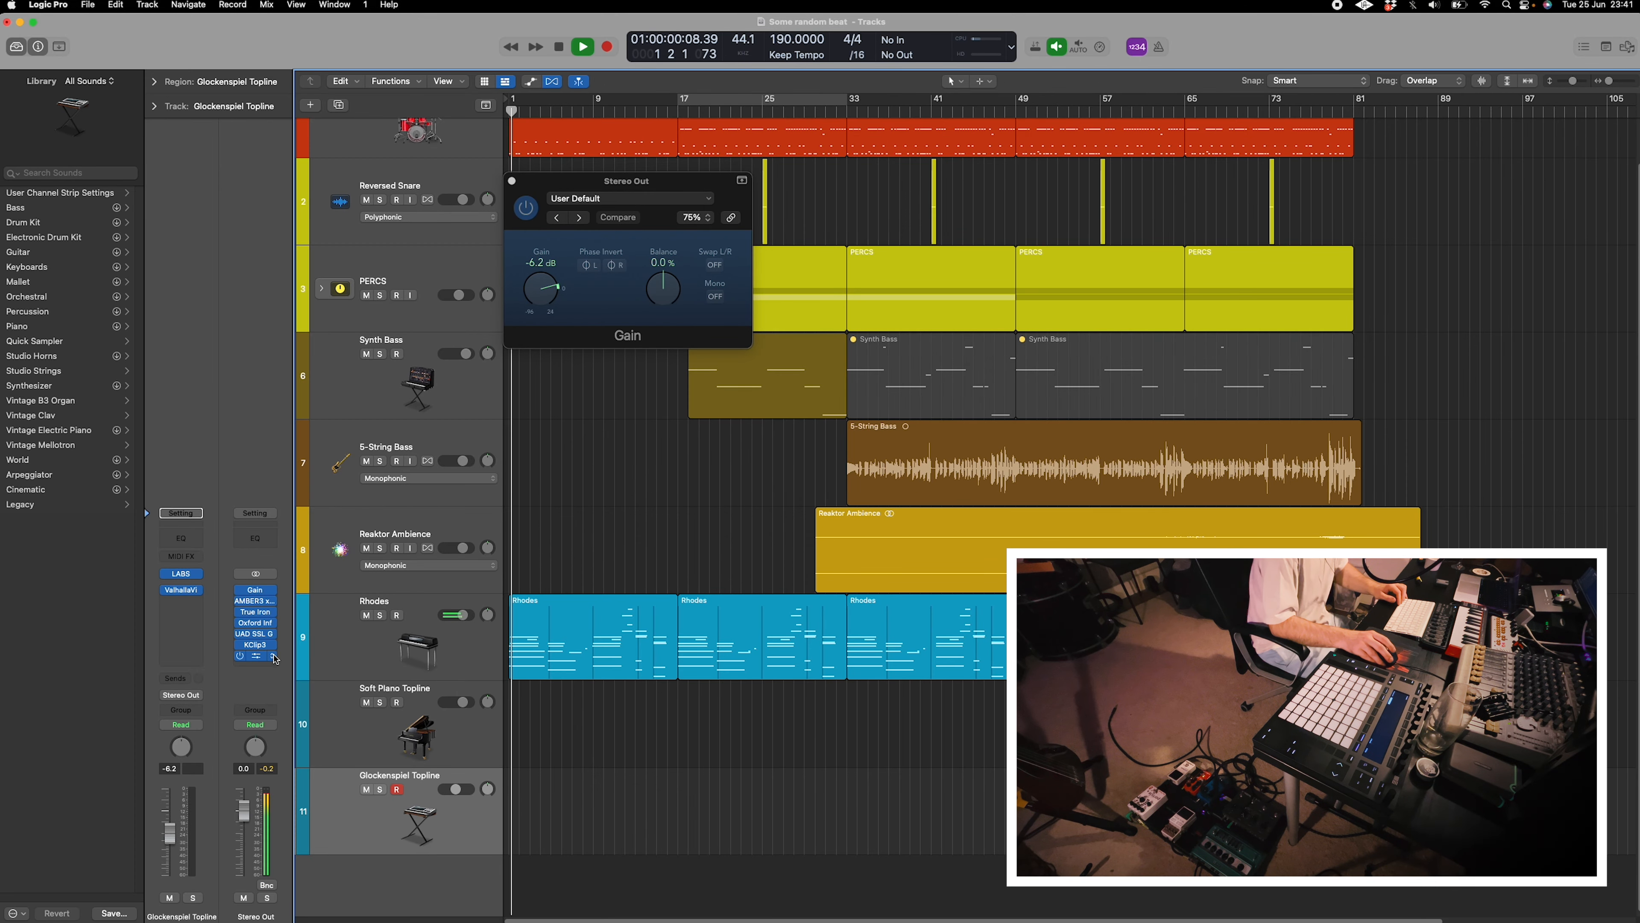
left_click(275, 657)
left_click(324, 596)
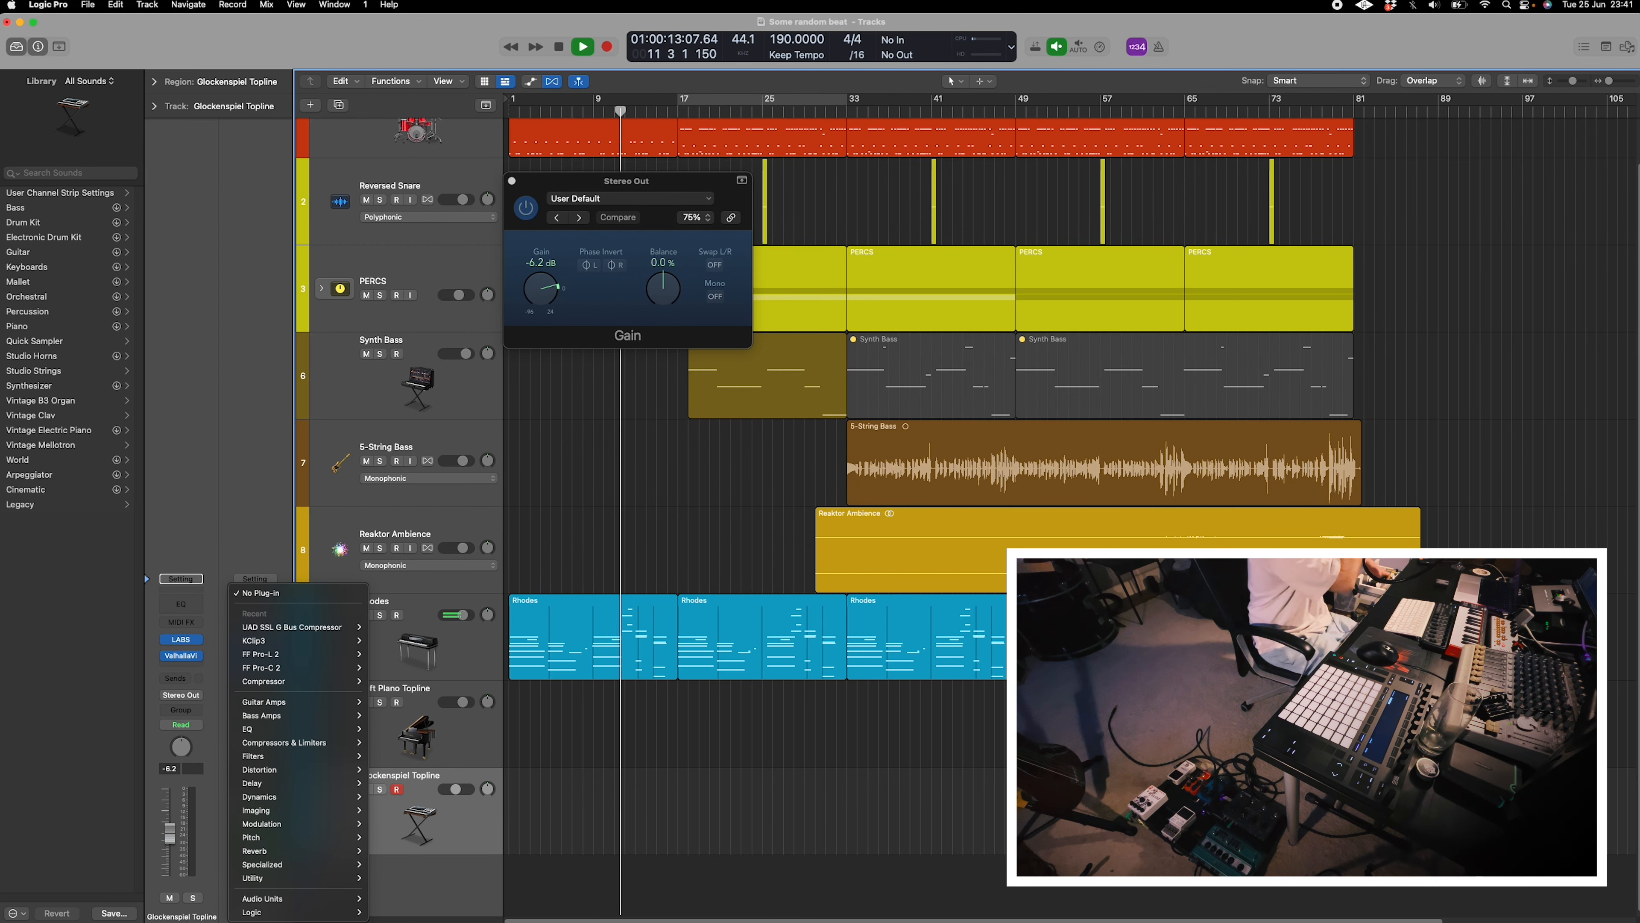
Insert the Acustica AMBER3 x64 equalizer after Gain on the Stereo Out channel and open it.
mouse_move(335, 890)
mouse_move(436, 427)
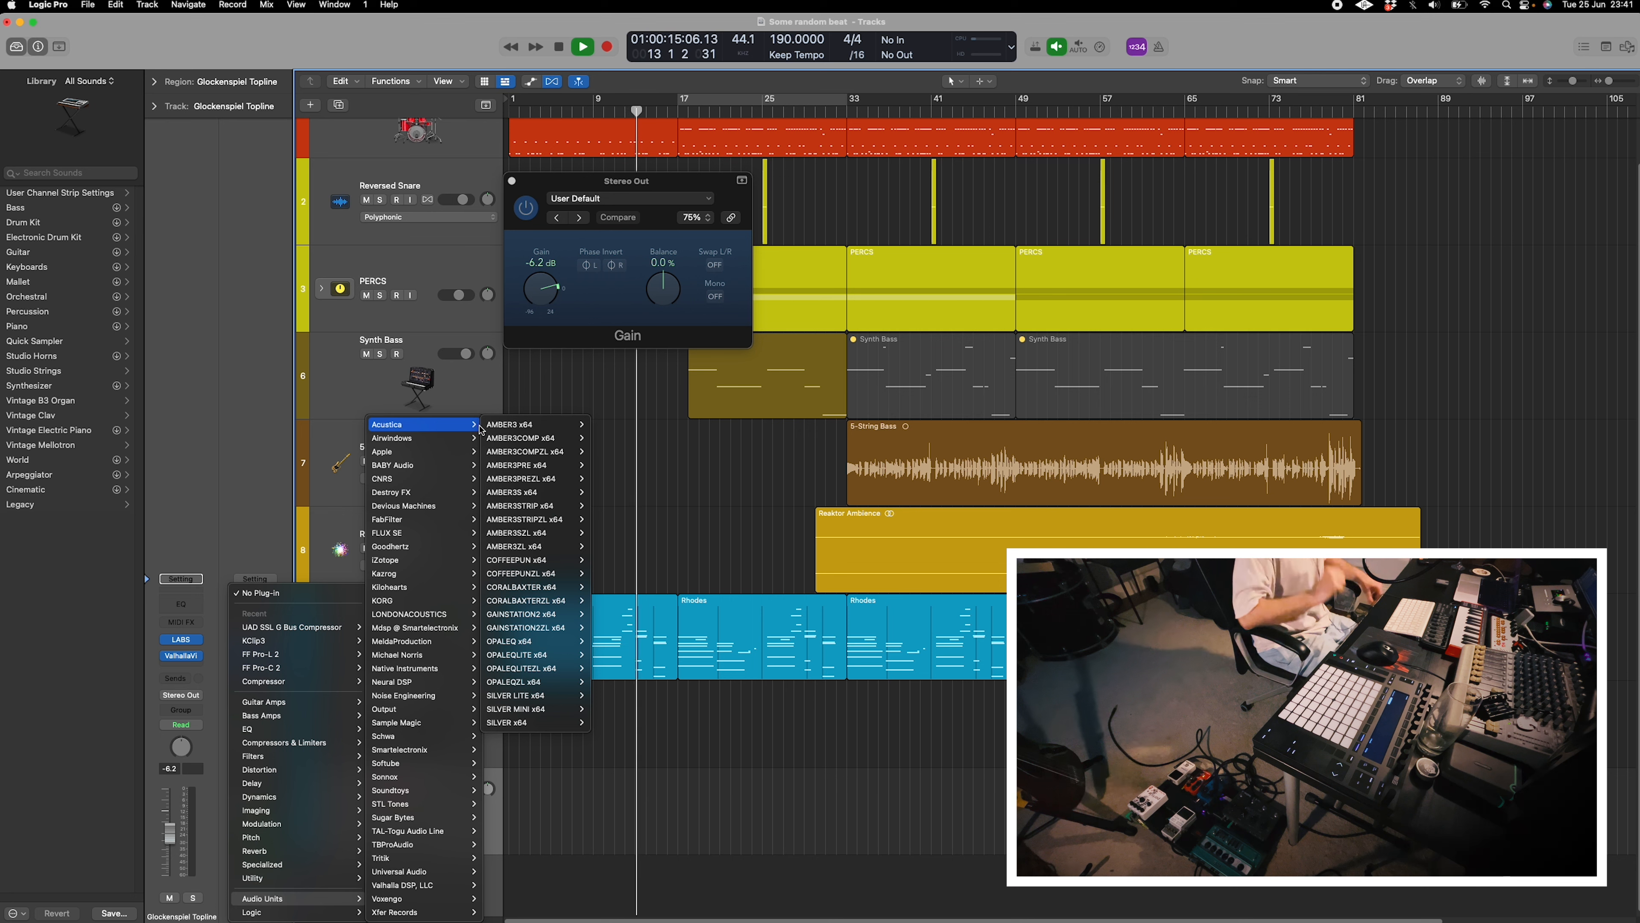
left_click(614, 423)
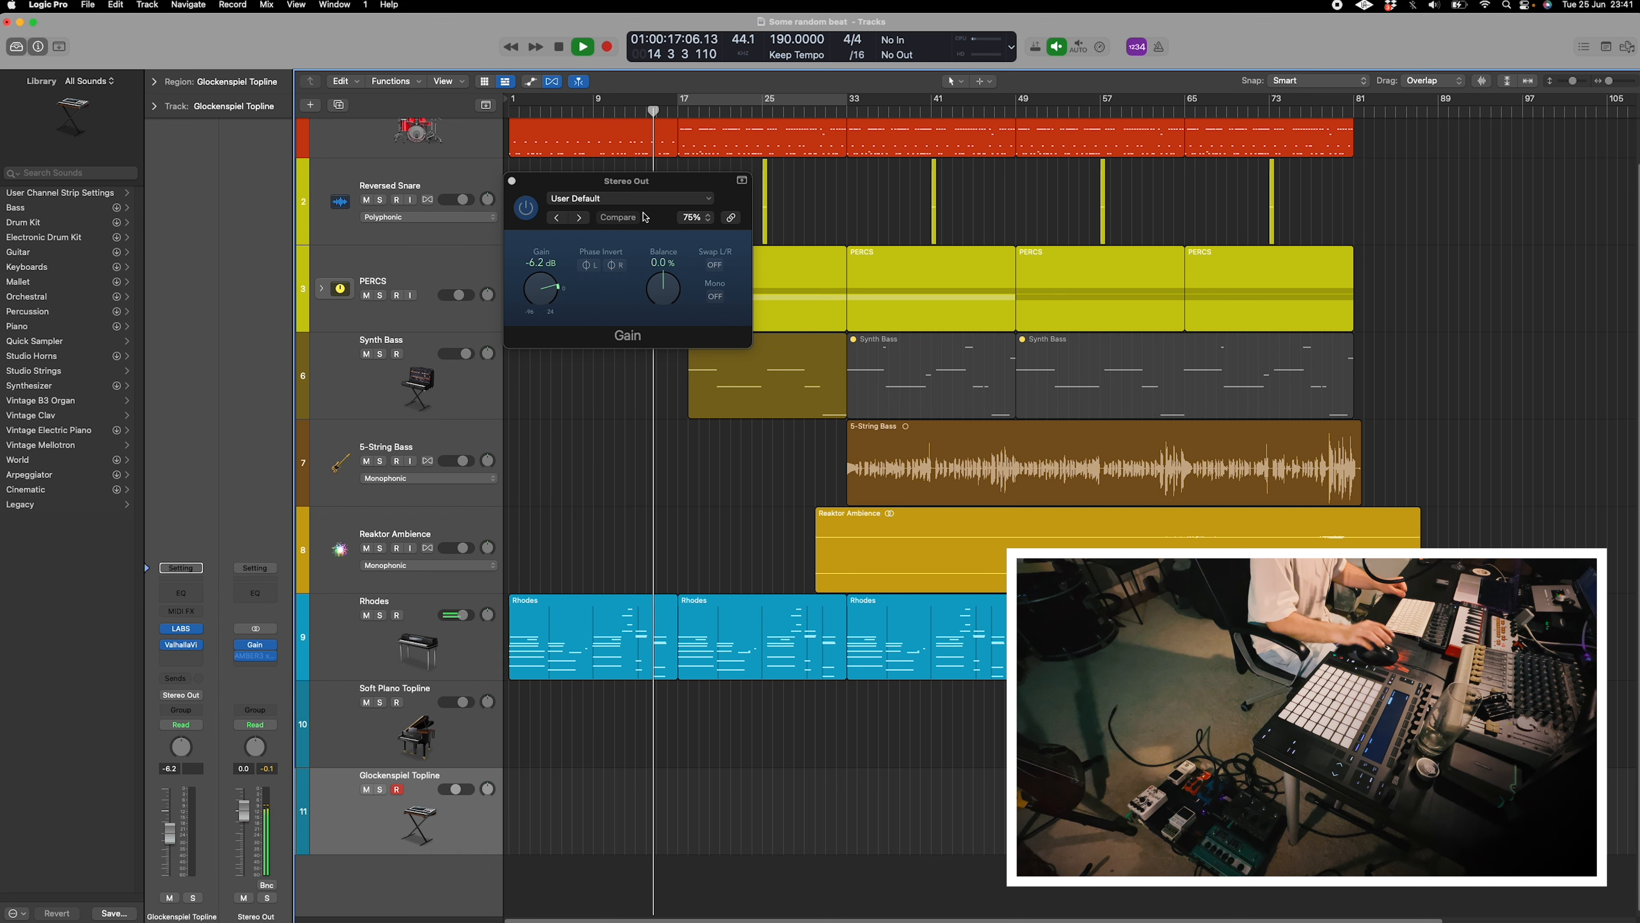
left_click(256, 654)
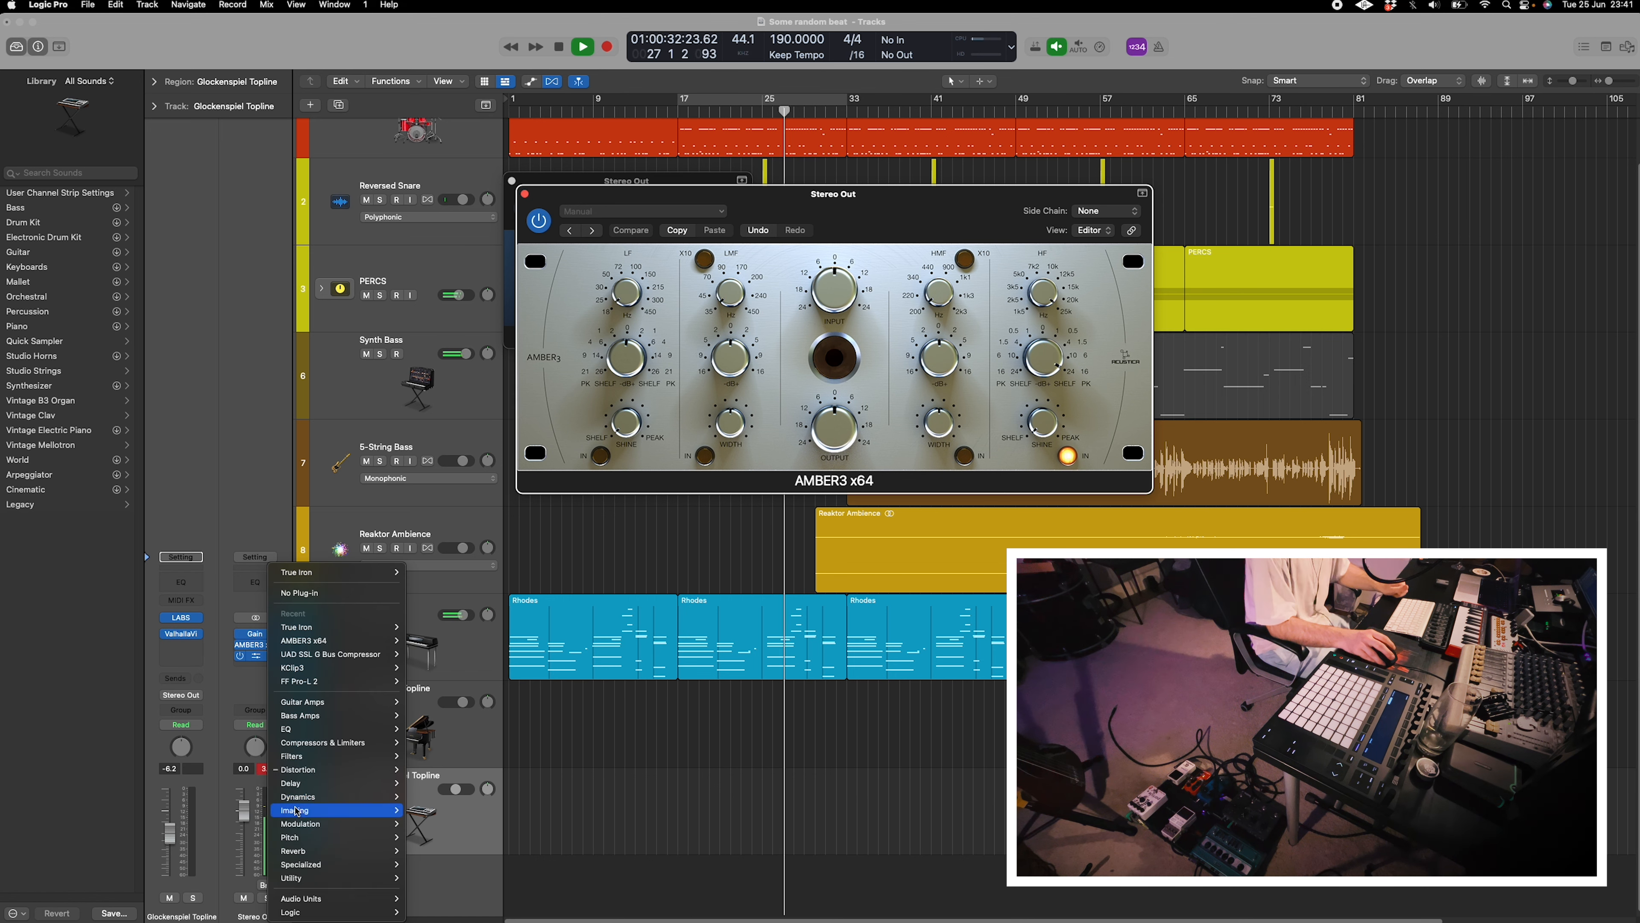
Add True Iron after AMBER3 on Stereo Out, with Strength at 9.81 and Crush at 12.2 dB.
left_click(307, 682)
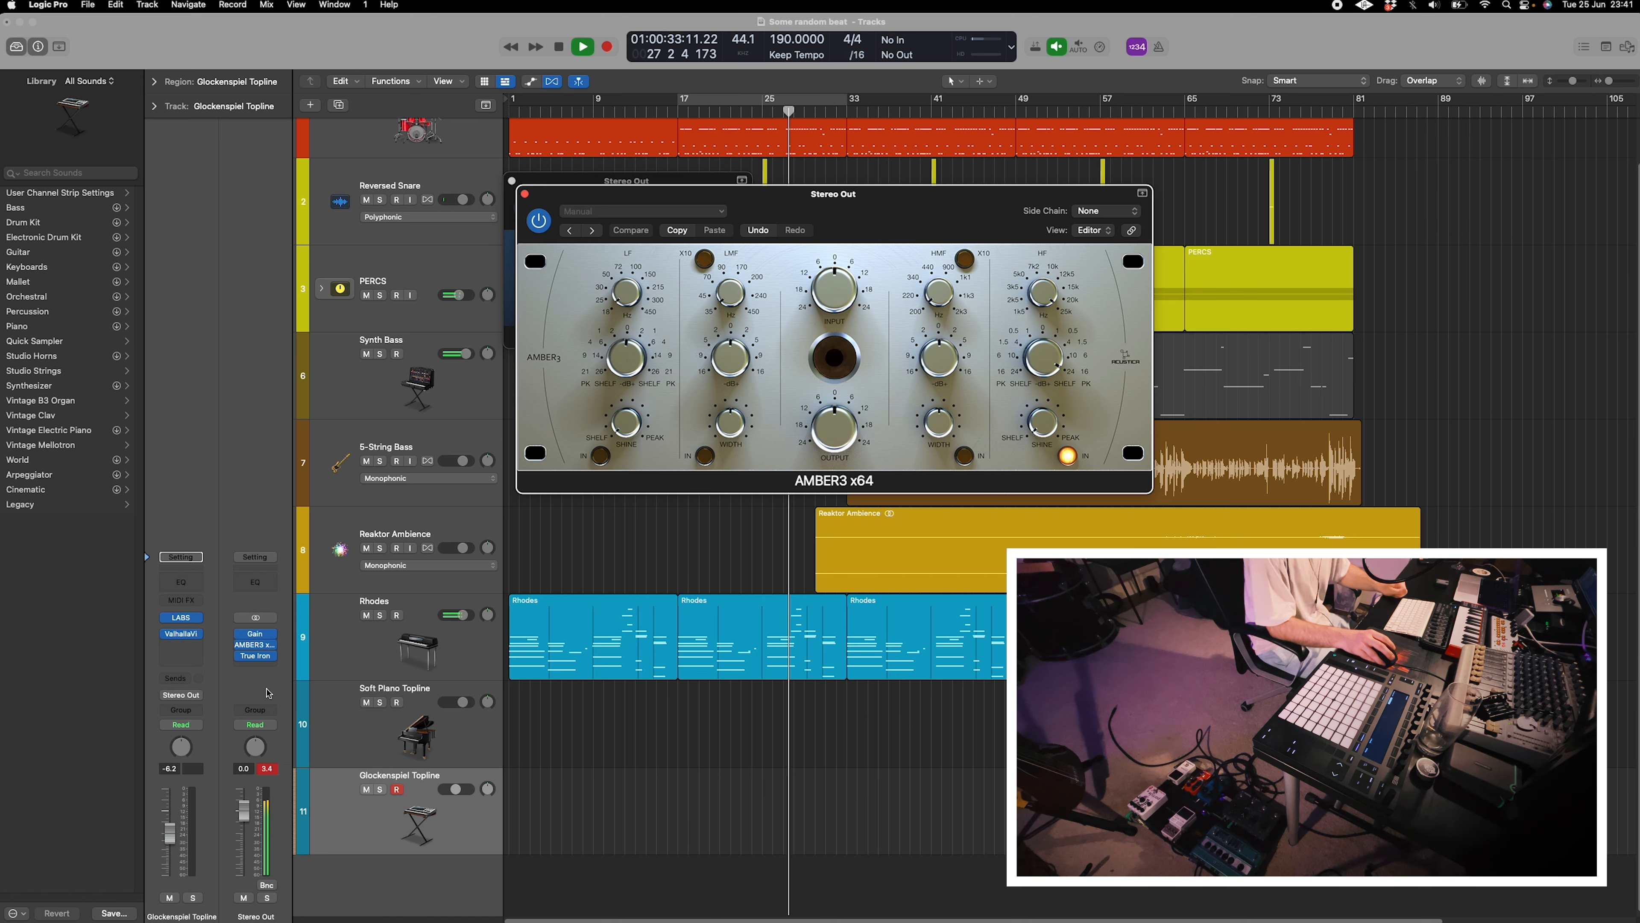
left_click(257, 656)
left_click_drag(829, 382, 861, 182)
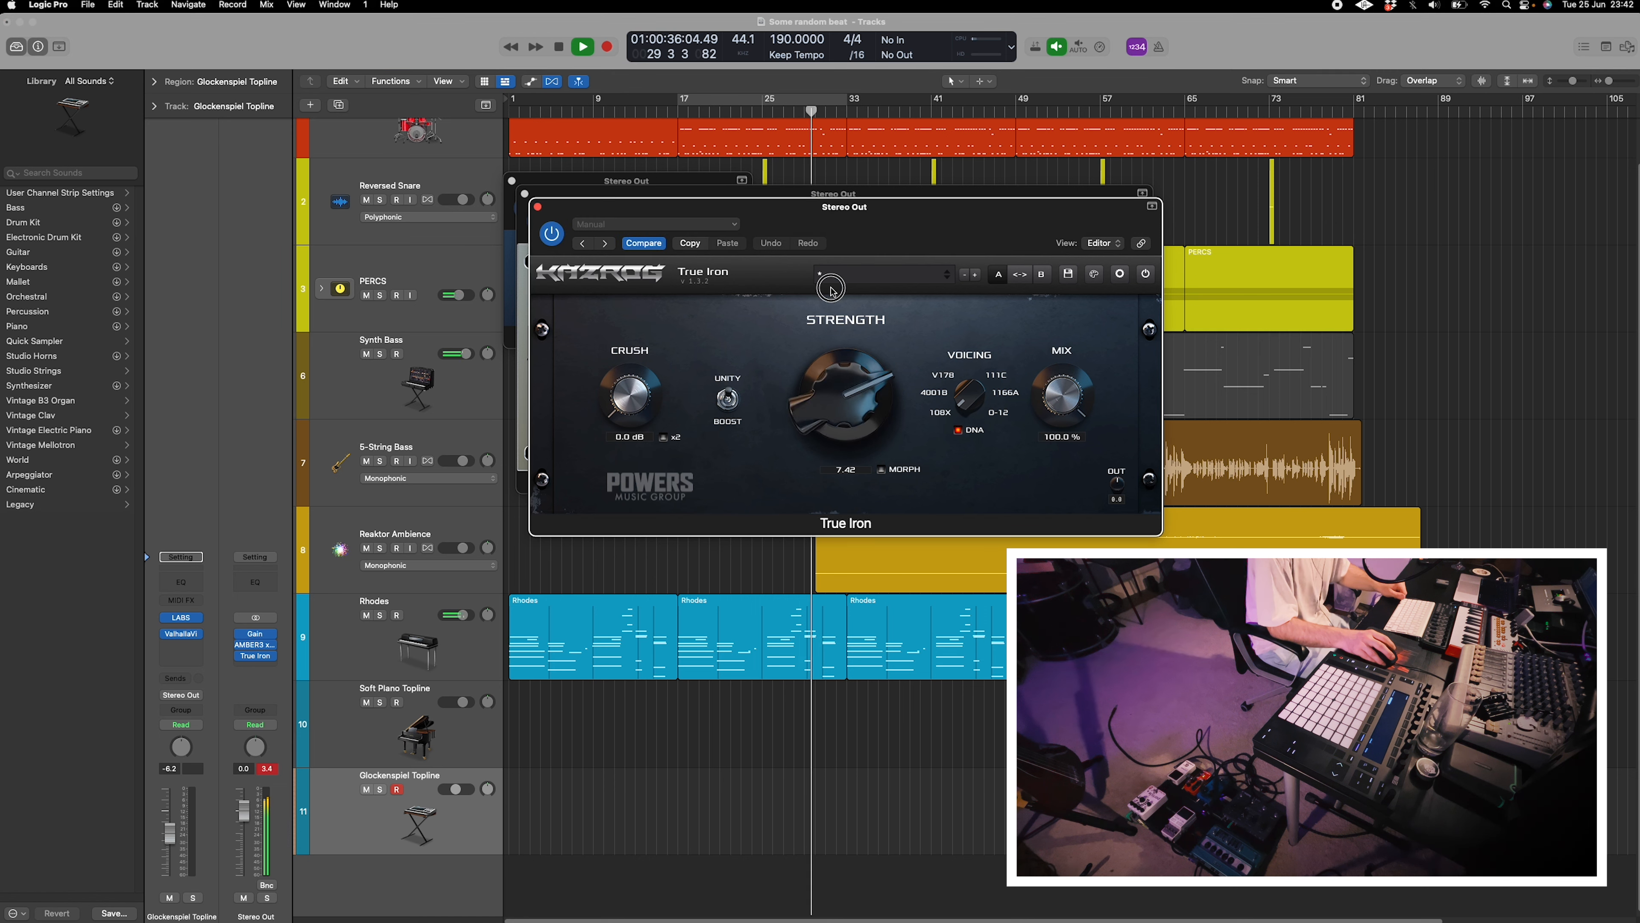
left_click_drag(625, 395, 638, 231)
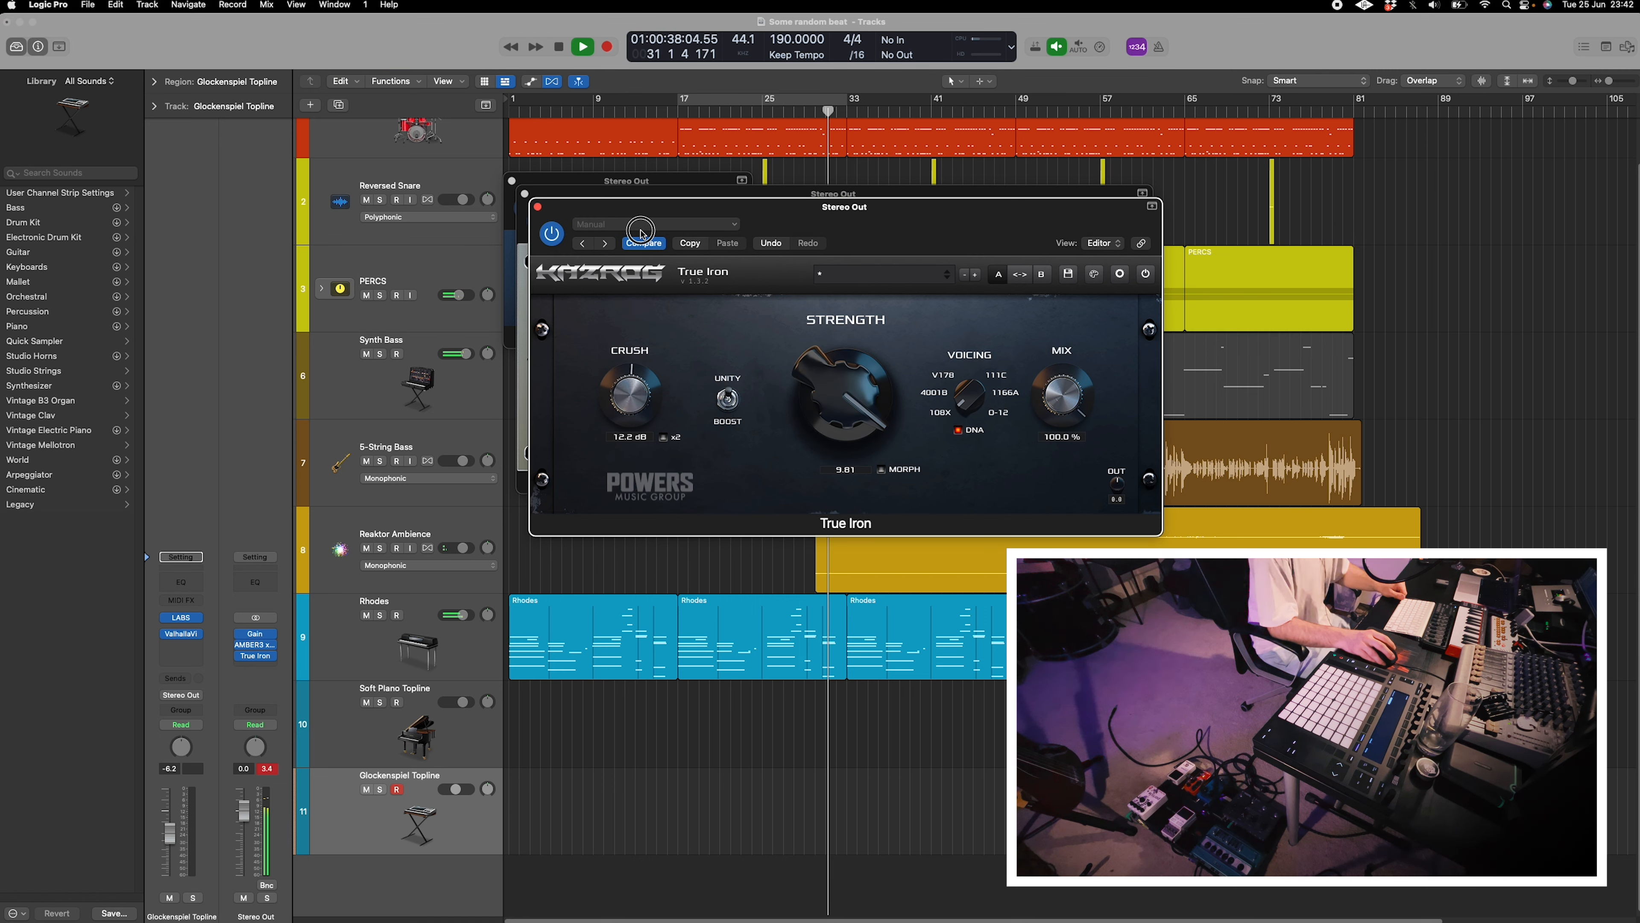
Insert the UAD SSL G Bus Compressor after True Iron on Stereo Out and adjust its compression controls.
left_click(267, 657)
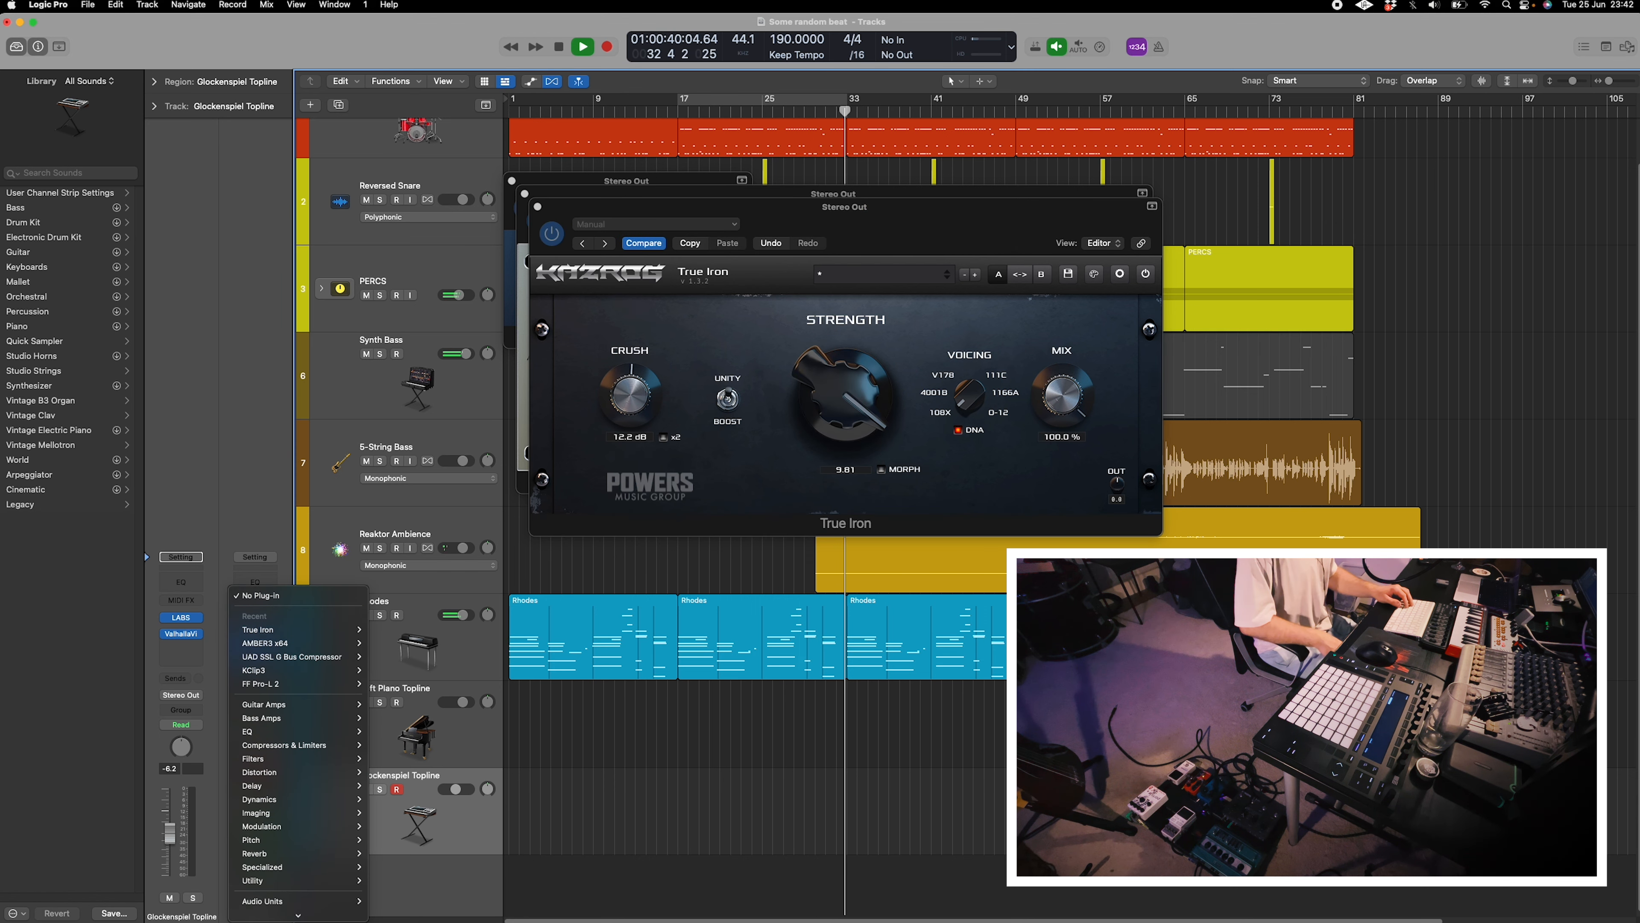
mouse_move(323, 899)
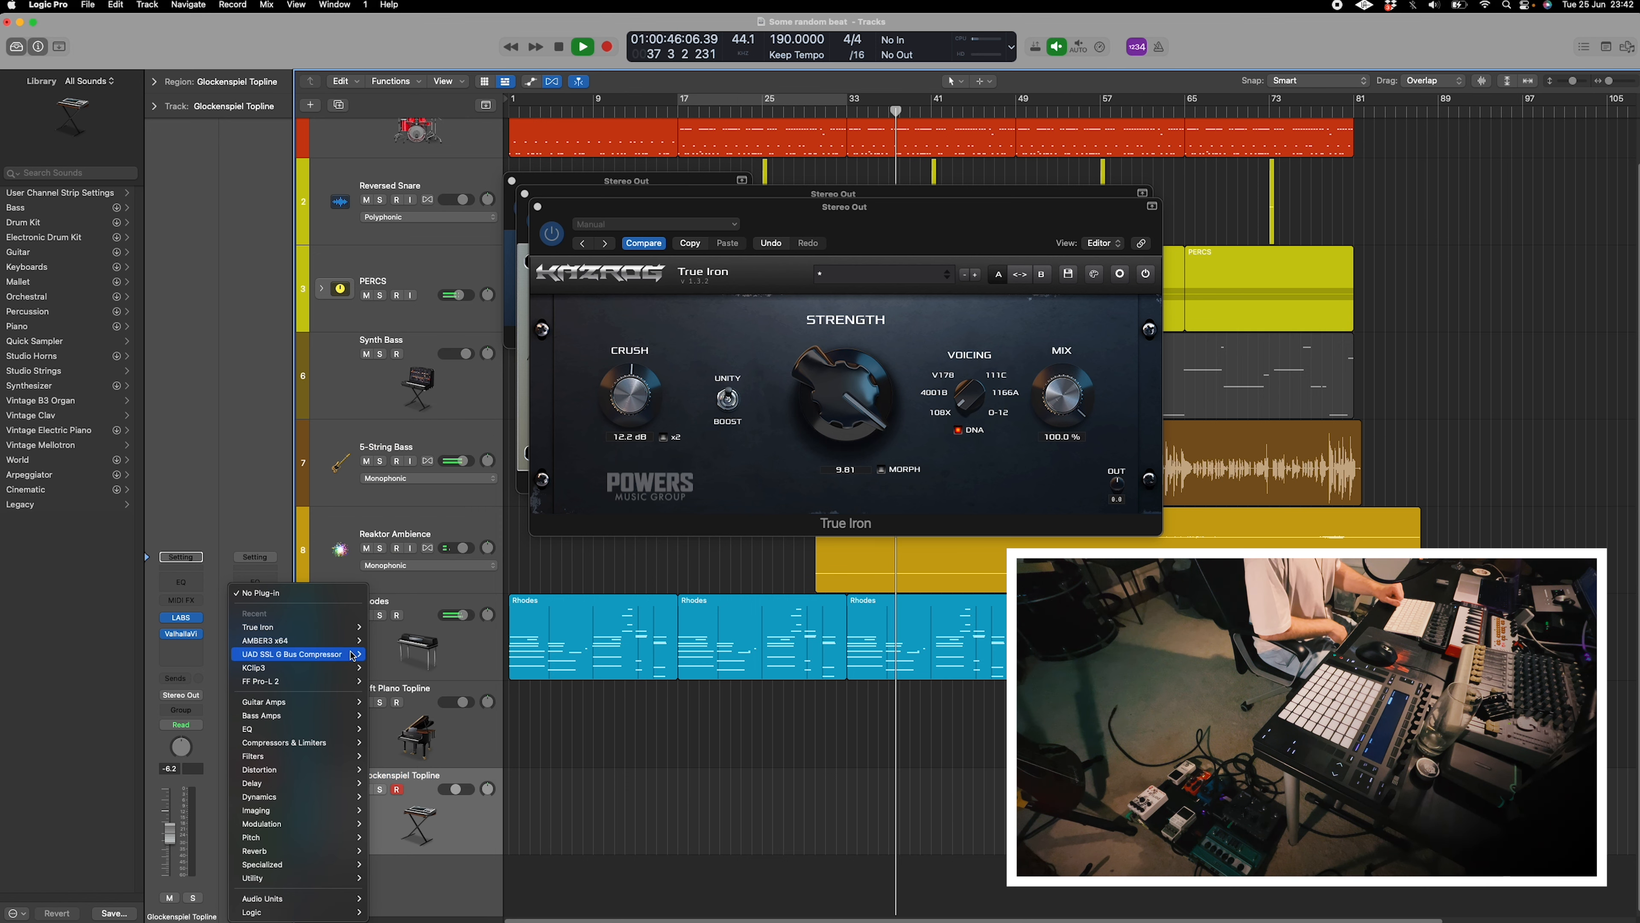
left_click(386, 654)
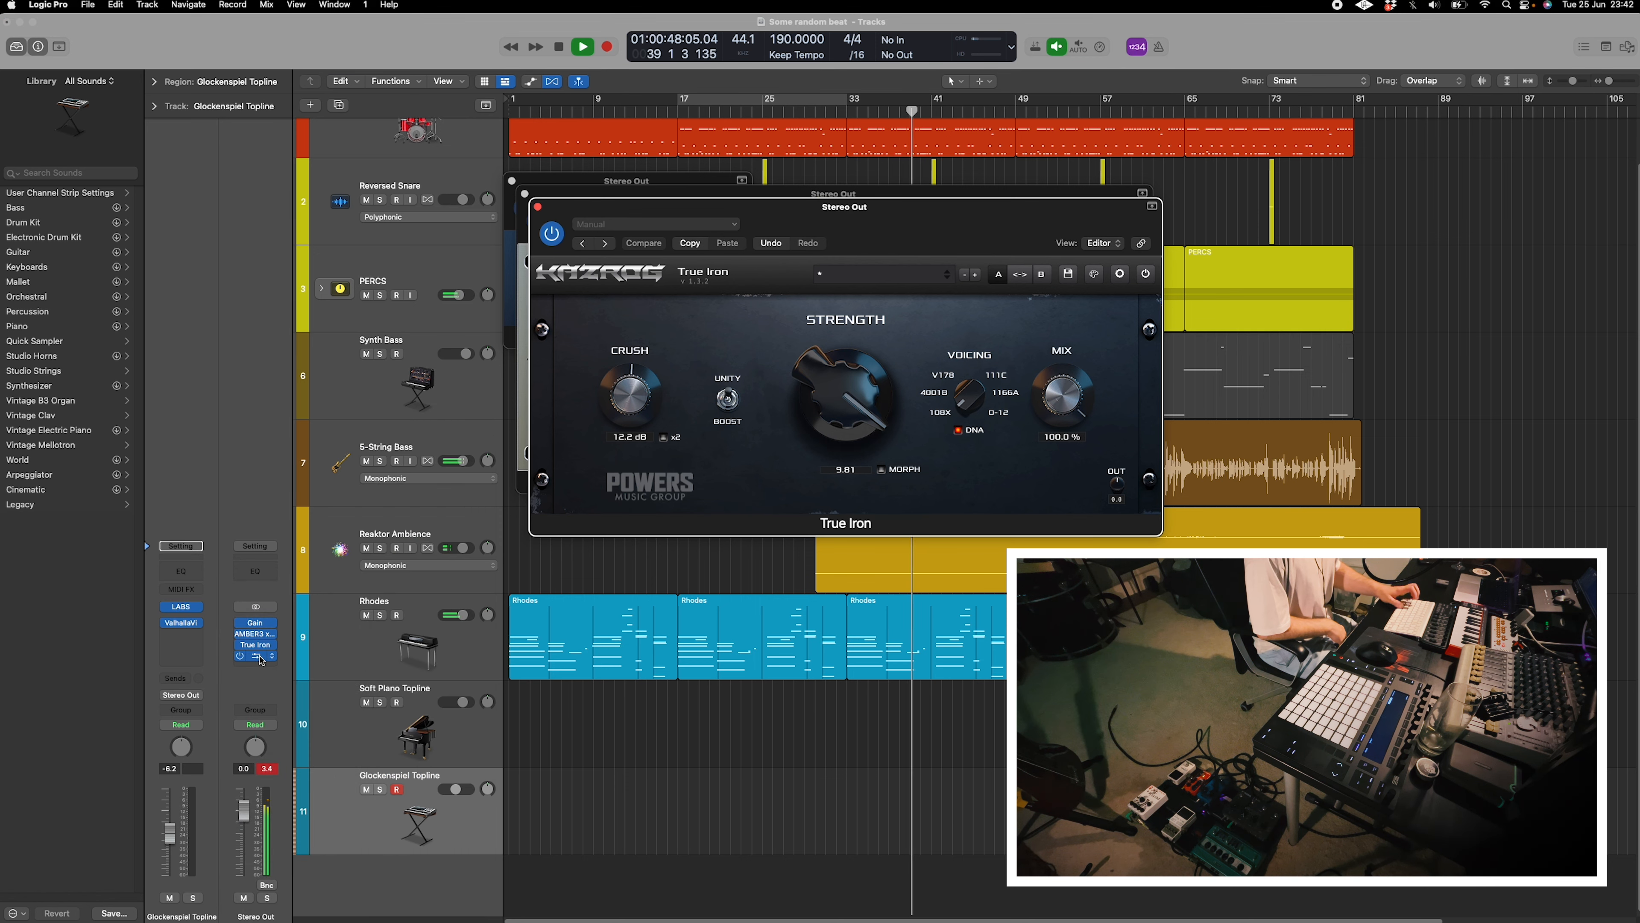
left_click_drag(604, 473, 672, 517)
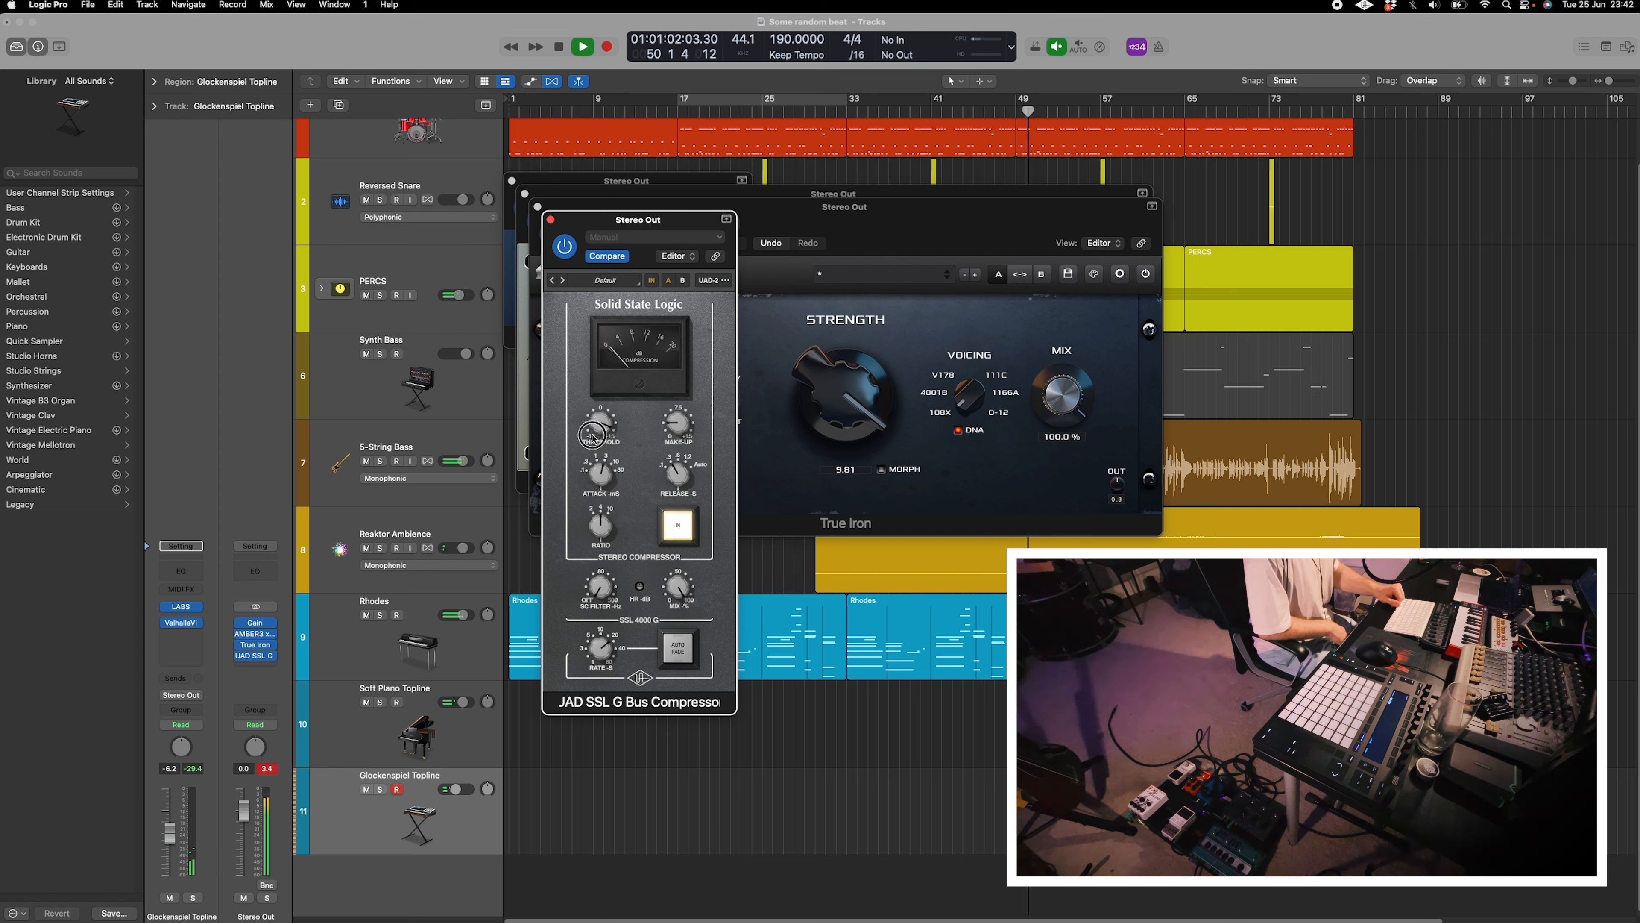
Insert the FF Pro-L 2 limiter after the SSL bus compressor on the Stereo Out channel.
left_click(264, 668)
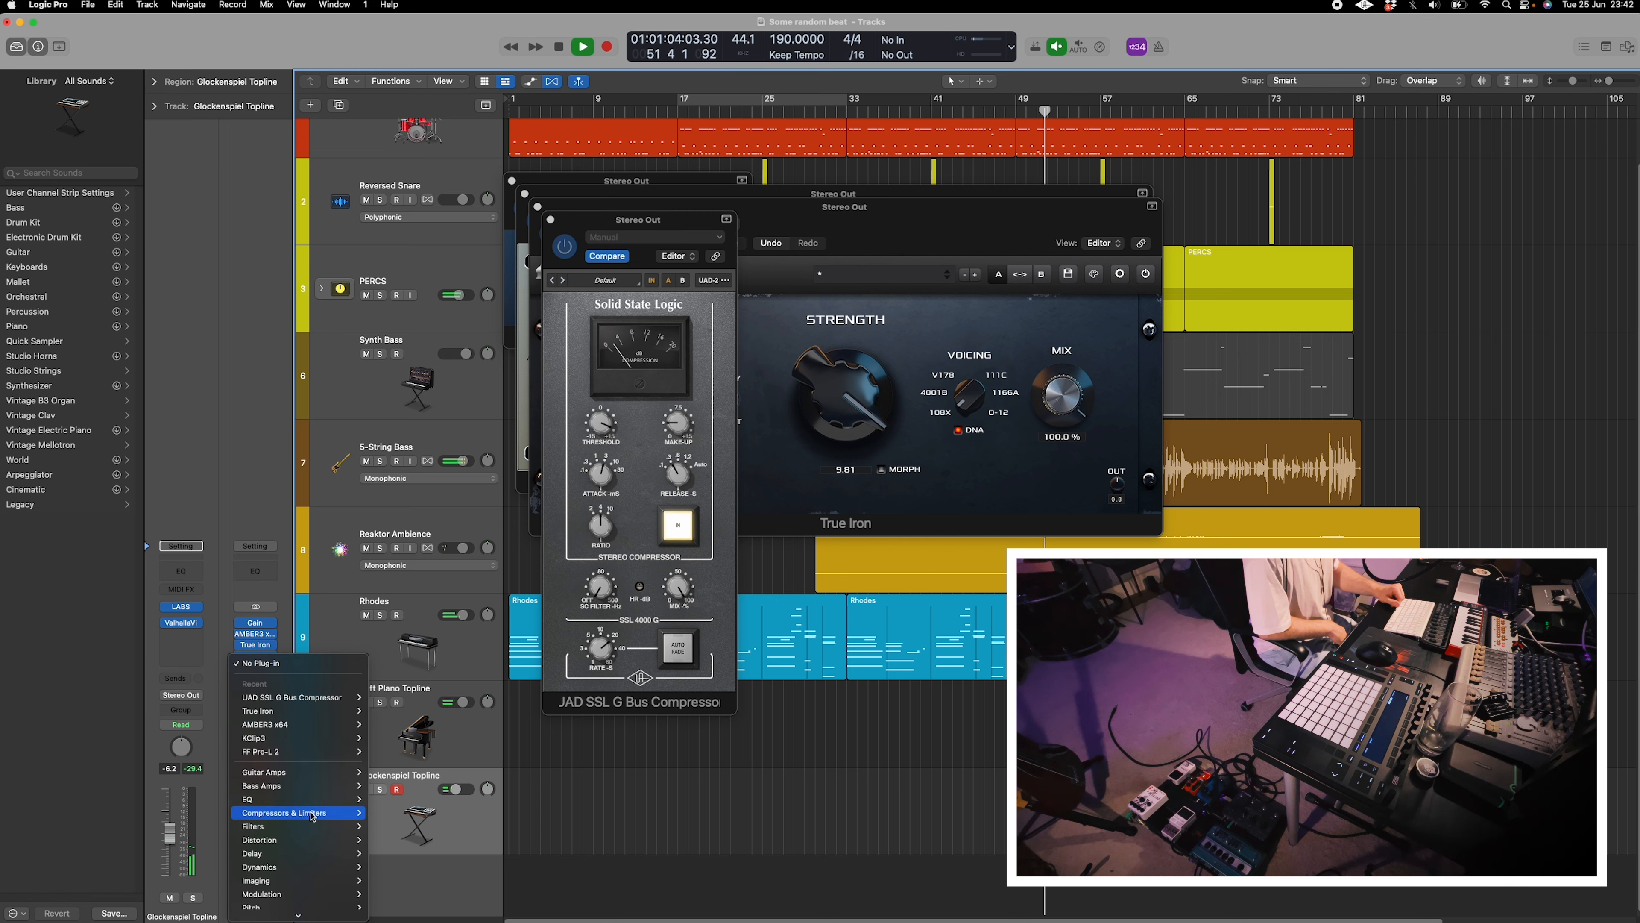
mouse_move(296, 751)
left_click(385, 752)
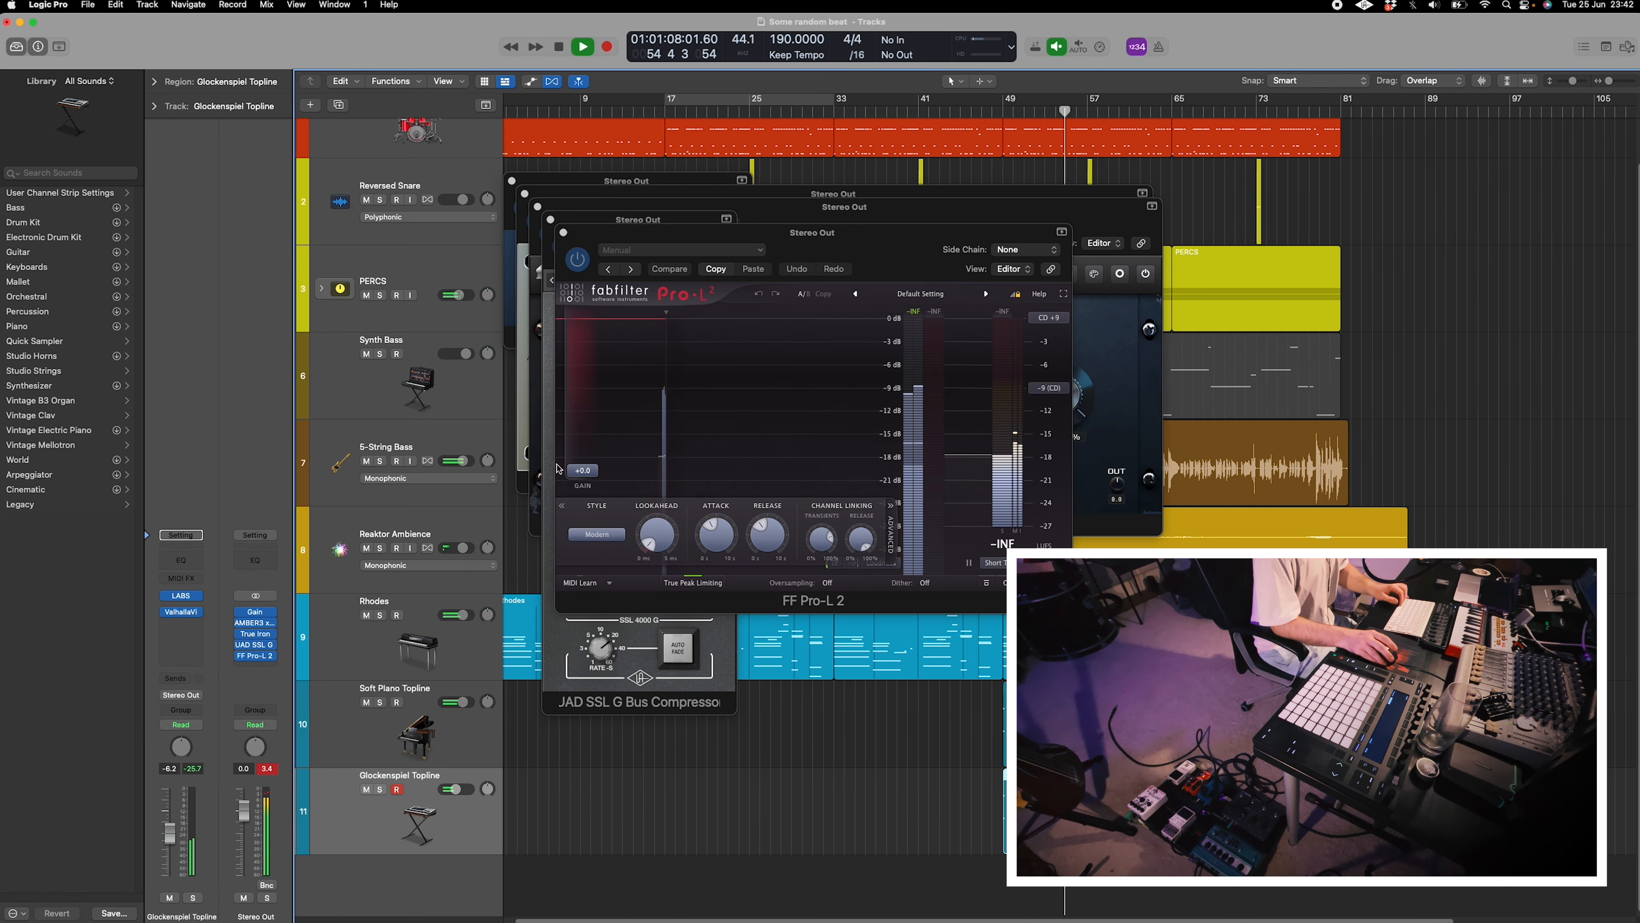
Spread the open Stereo Out plug-in windows apart by moving the Pro-L 2, Gain and AMBER3 windows.
left_click_drag(815, 233, 1150, 298)
left_click_drag(664, 181, 263, 45)
left_click_drag(576, 200, 178, 232)
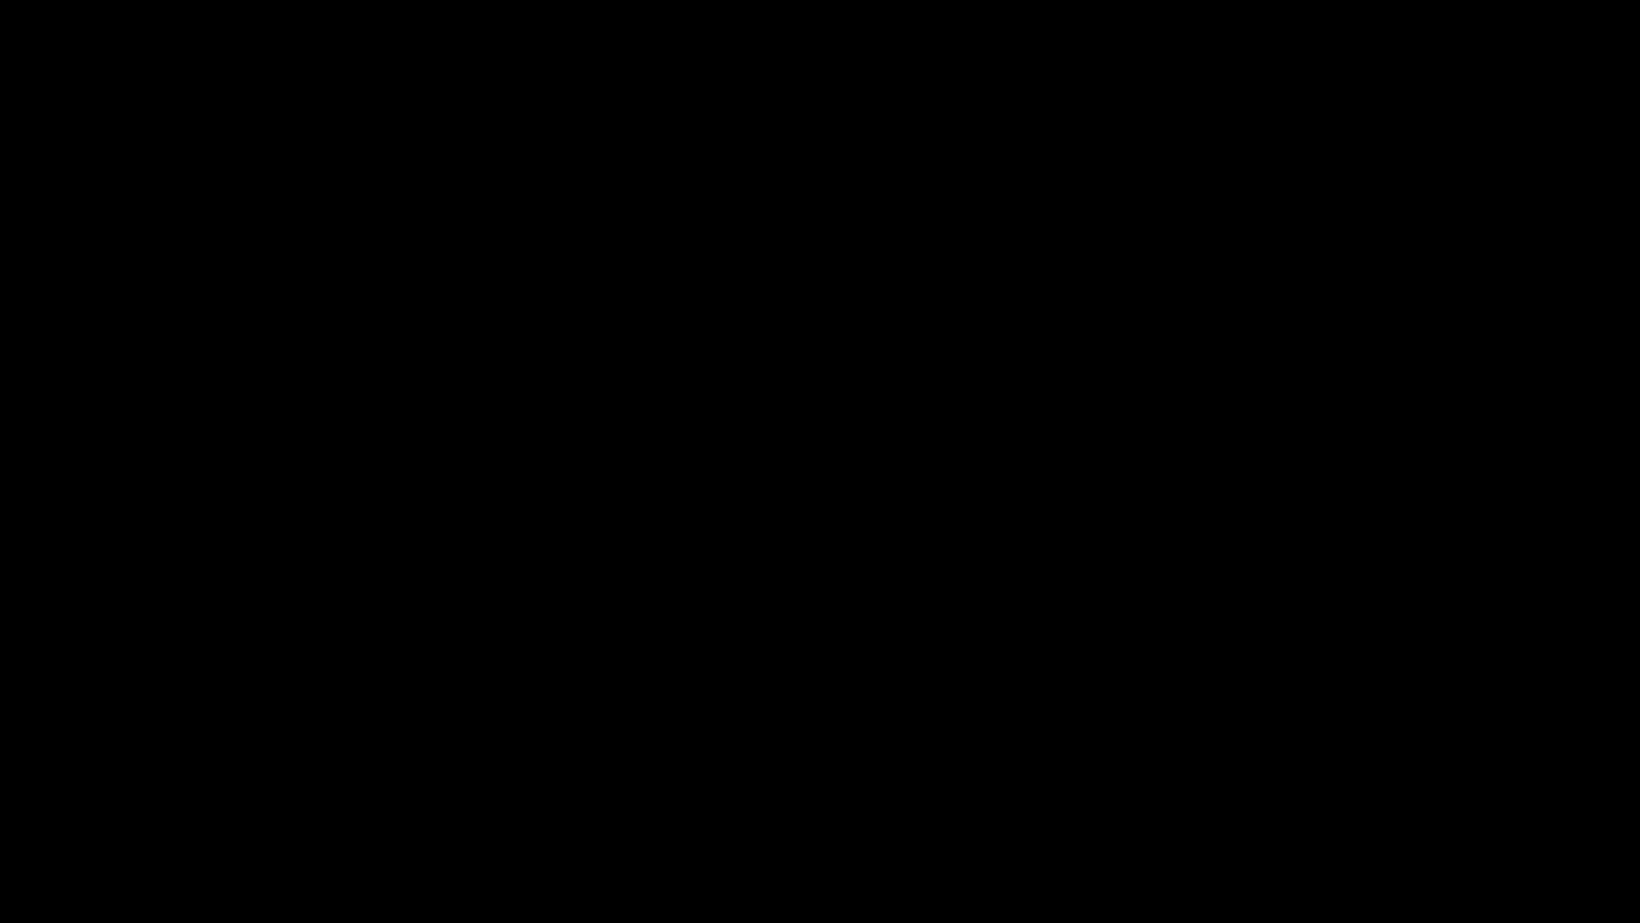